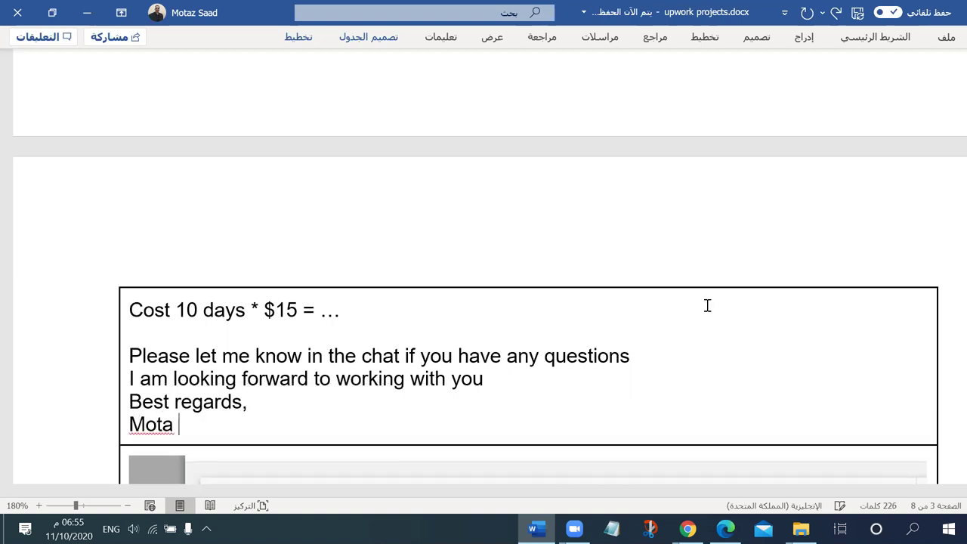
Step: Finish the sender's name in the sign-off and place the text cursor directly after it
text(z)
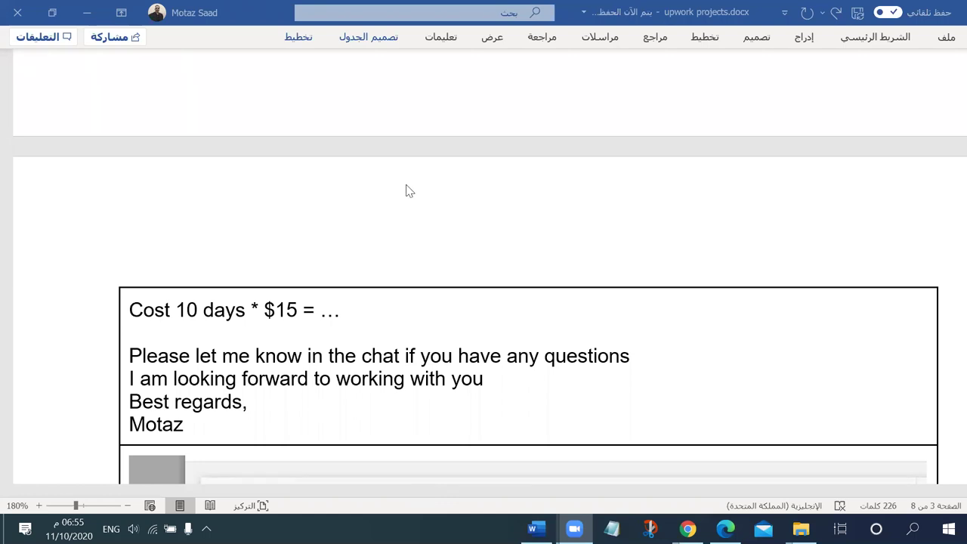
click(180, 427)
key(ctrl+shift+Up)
key(ctrl+shift+Up)
key(ctrl+shift+Up)
key(ctrl+shift+Up)
key(ctrl+shift+Up)
key(ctrl+shift+Up)
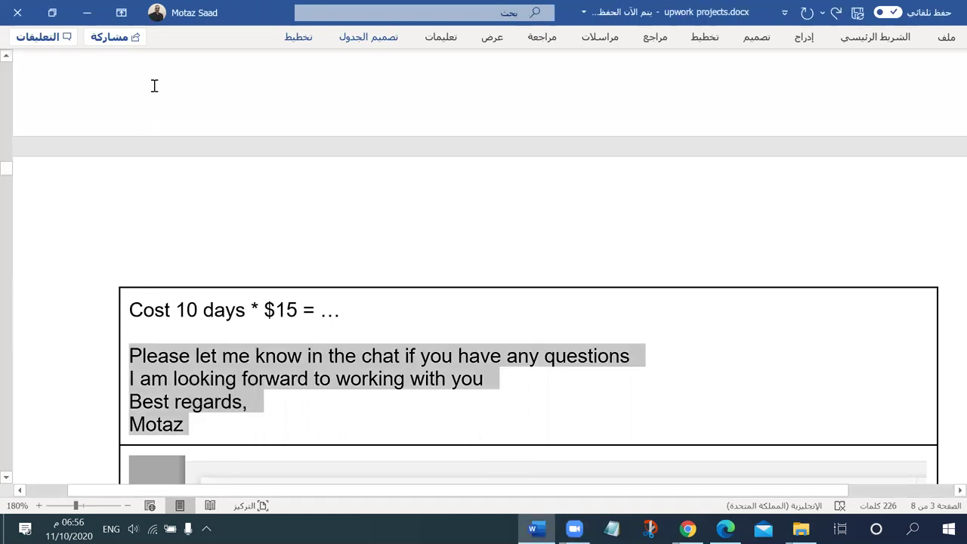
key(ctrl+shift+Up)
key(ctrl+shift+Up)
key(ctrl+shift+Up)
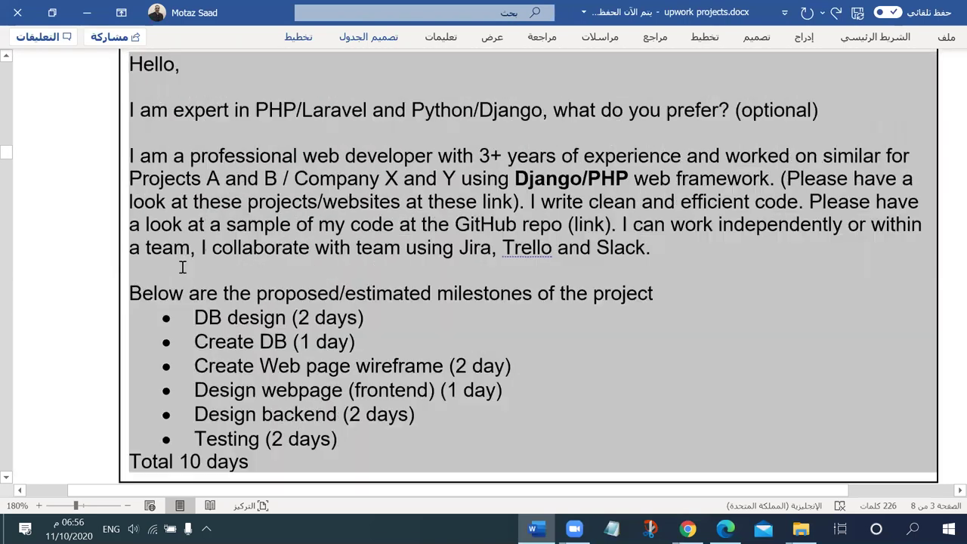
scroll(412, 259, up, 4)
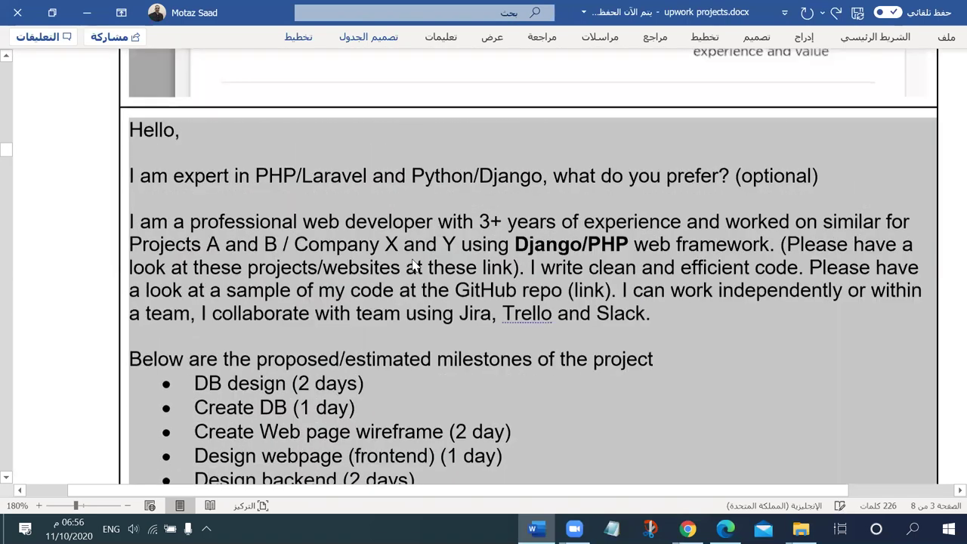
key(shift+Down)
key(shift+Down)
key(shift+Down)
key(shift+Down)
key(shift+Down)
key(shift+Down)
key(shift+Down)
key(shift+Down)
key(shift+Down)
key(shift+Down)
key(shift+Down)
key(shift+Down)
key(shift+Down)
key(shift+Down)
key(shift+Down)
key(shift+Down)
key(shift+Down)
key(shift+Down)
key(shift+Down)
key(shift+Down)
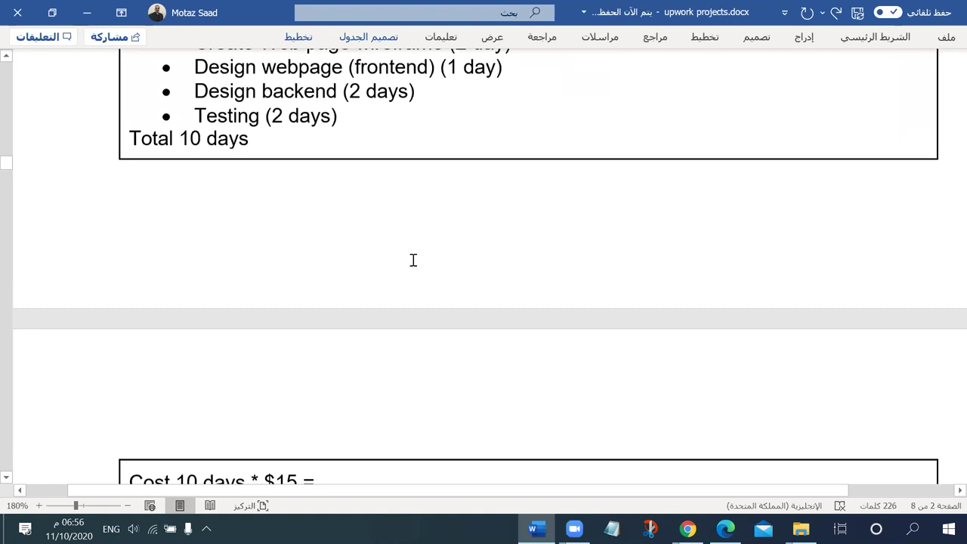
Step: Select and copy the whole proposal text, from the sender's name in the sign-off up to the "Hello," greeting
key(shift+Up)
key(shift+Up)
key(shift+Up)
key(shift+Up)
key(shift+Up)
key(shift+Up)
key(shift+Up)
key(shift+Up)
key(shift+Up)
key(shift+Up)
key(shift+Up)
key(shift+Up)
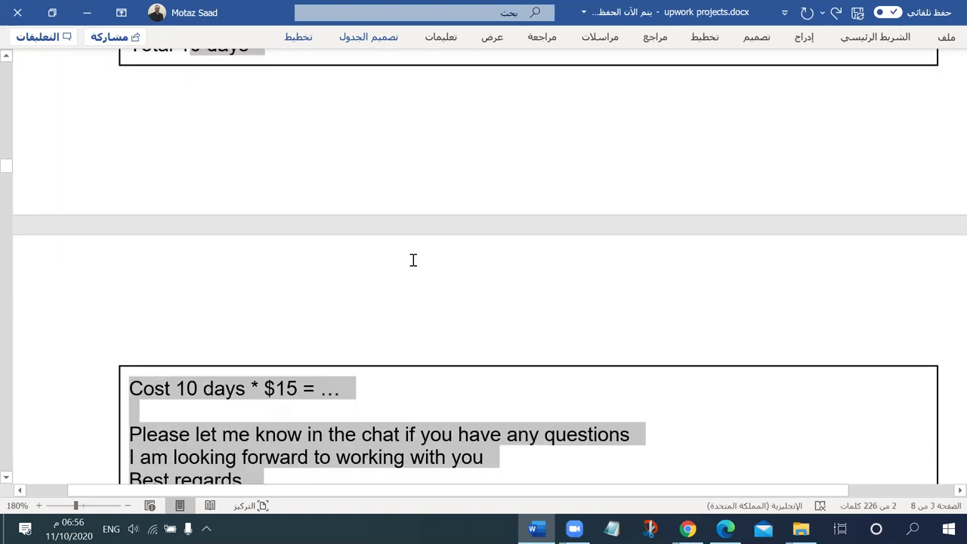
key(shift+Up)
key(shift+Up)
key(shift+Up)
key(shift+Up)
key(shift+Up)
key(shift+Up)
key(shift+Up)
key(shift+Up)
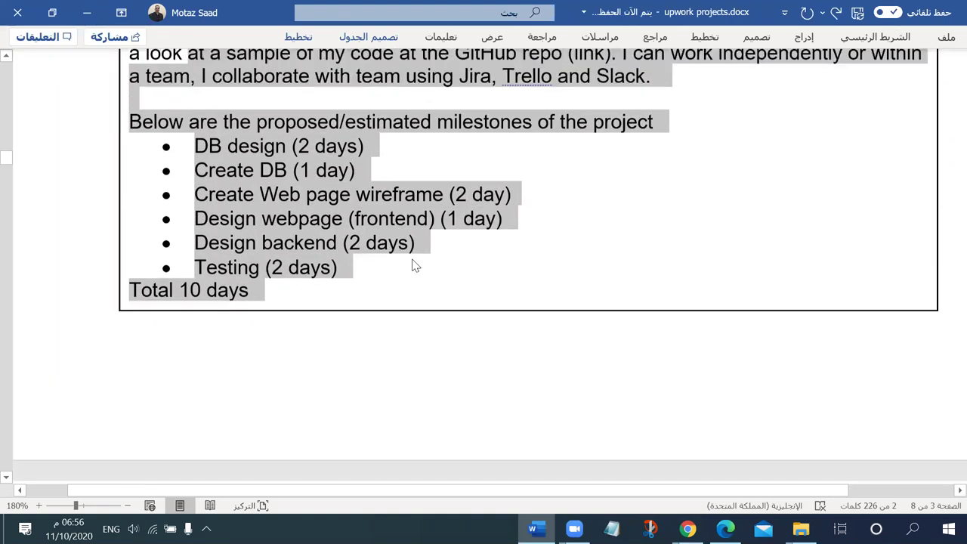
key(shift+Up)
key(shift+Up)
key(shift+Up)
key(shift+Up)
key(shift+Up)
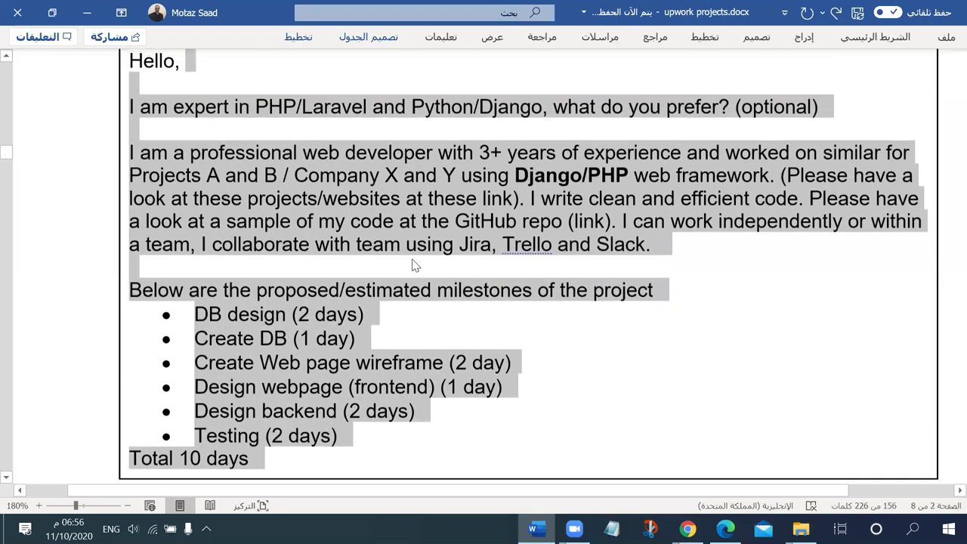
key(shift+Down)
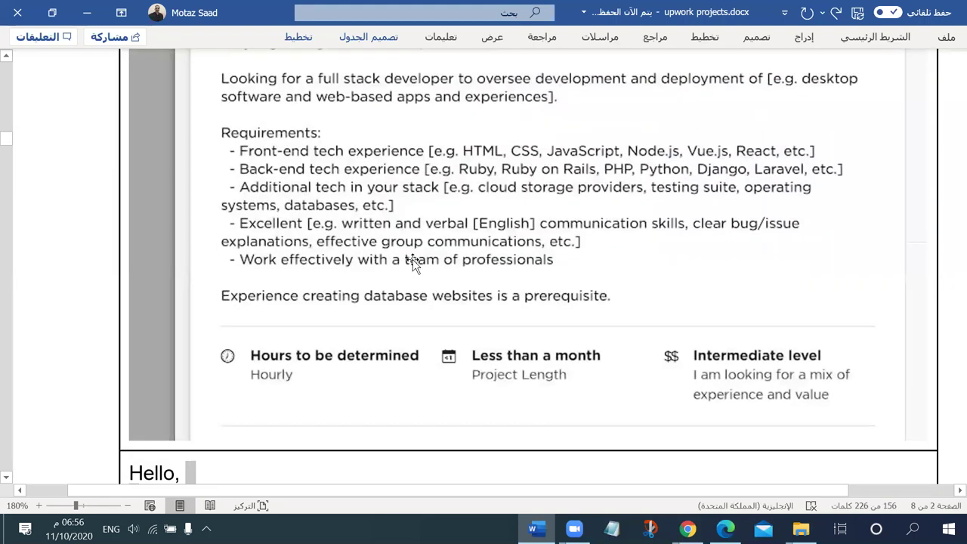
key(shift+Home)
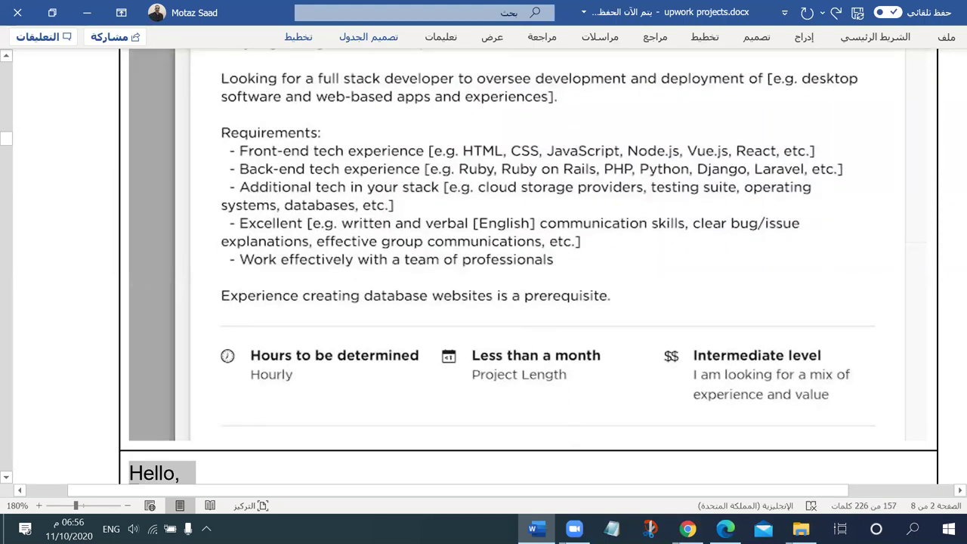
Step: Switch to Chrome and search Google for grammarly in a new browser tab
click(778, 491)
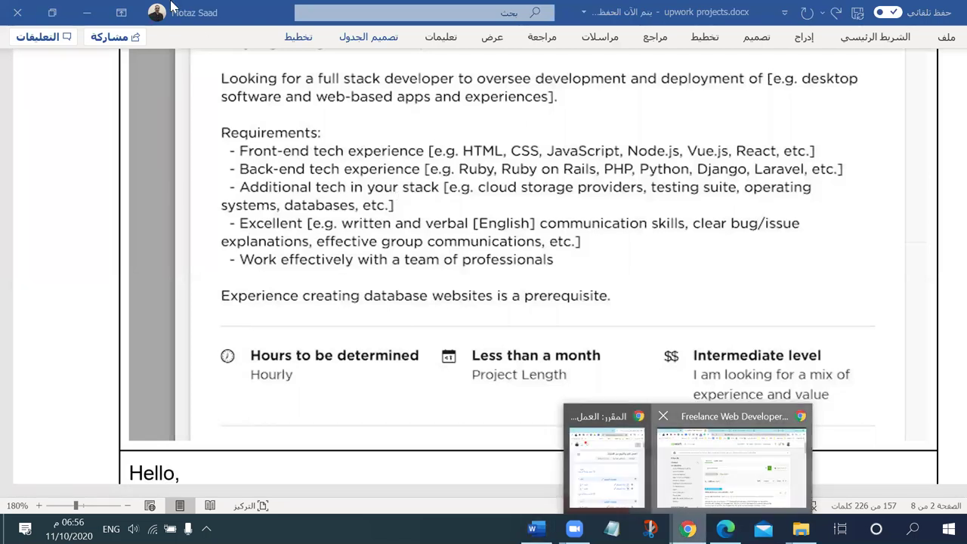
click(151, 13)
click(659, 39)
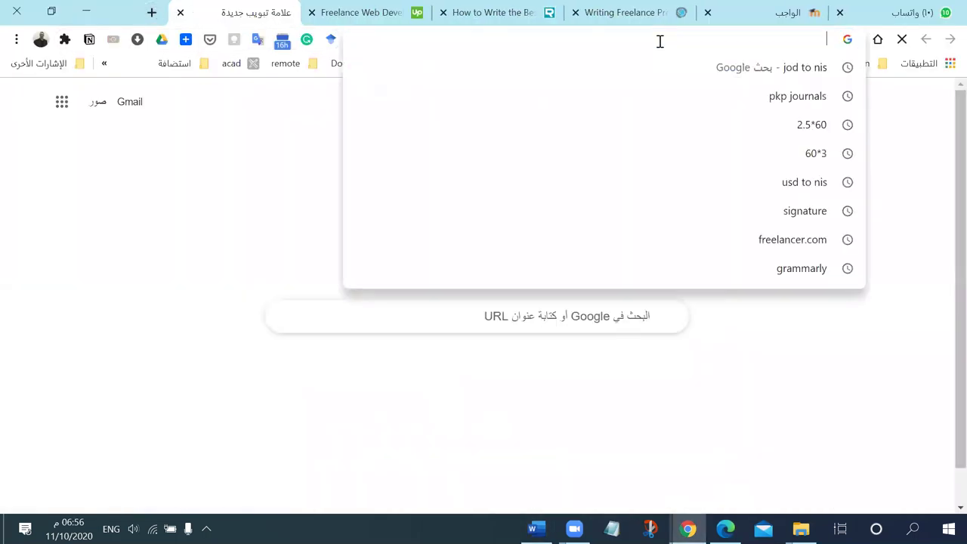
text(grammarly)
key(Return)
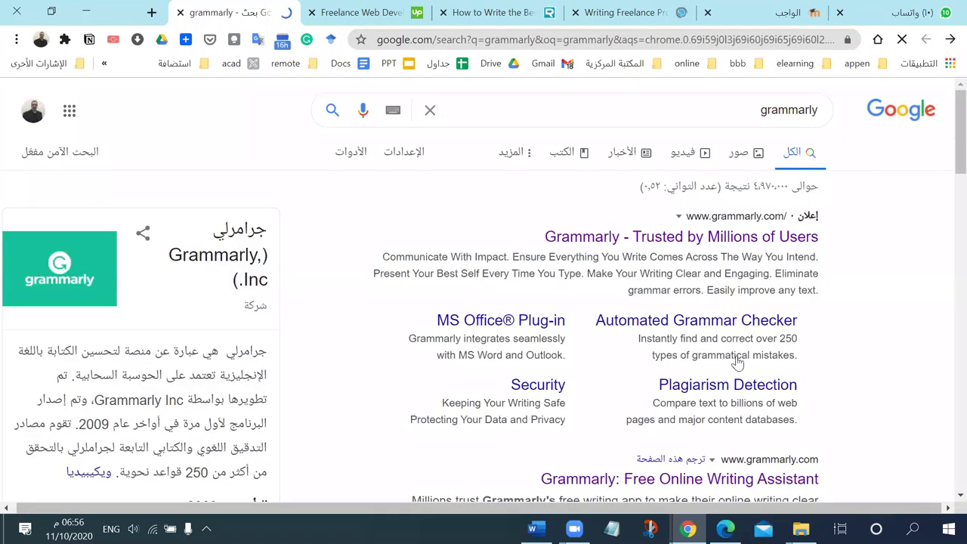
Step: Open Grammarly from the search results and bring up a new blank document in its editor
scroll(747, 340, down, 1)
scroll(748, 340, down, 2)
click(406, 265)
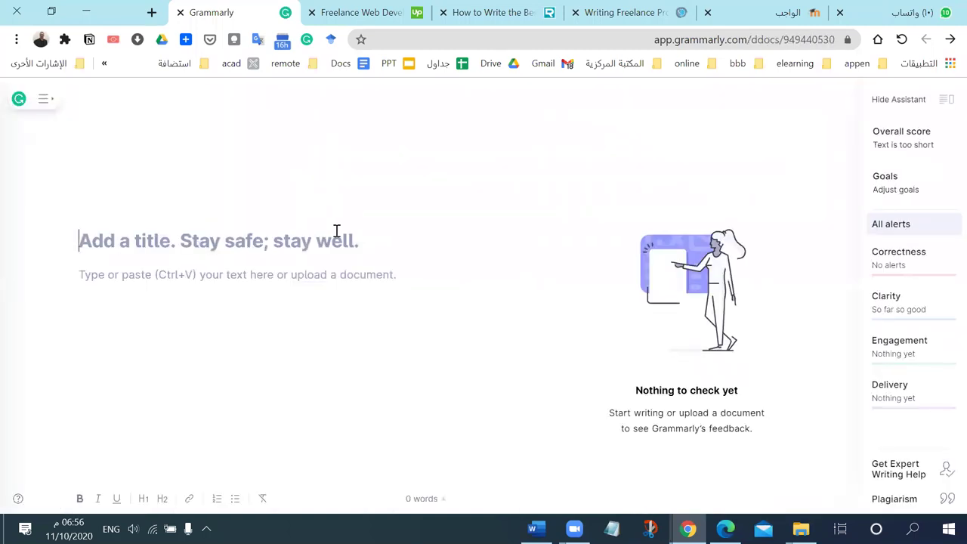
Step: Title the document "Web Developer (Full Stack)" and paste the copied proposal as its body text
text(Web)
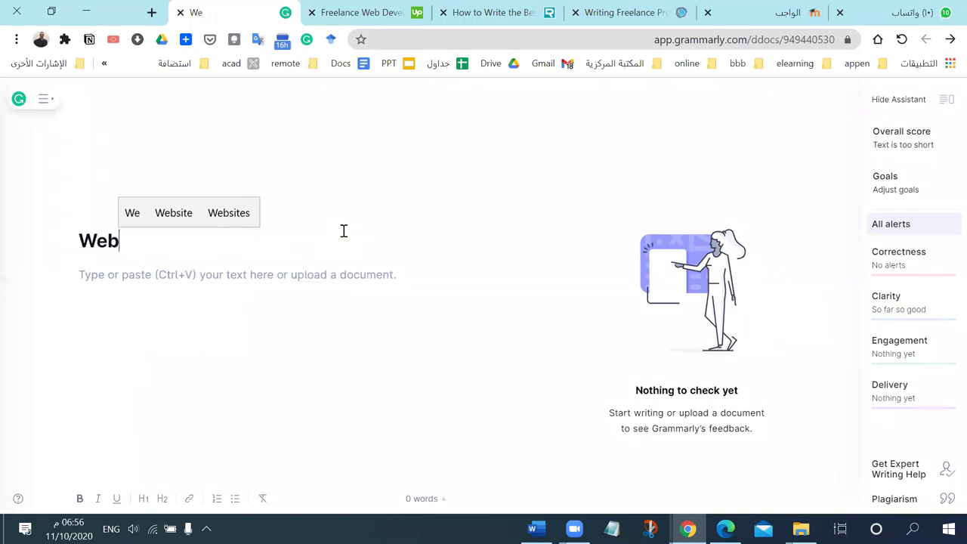
text( De)
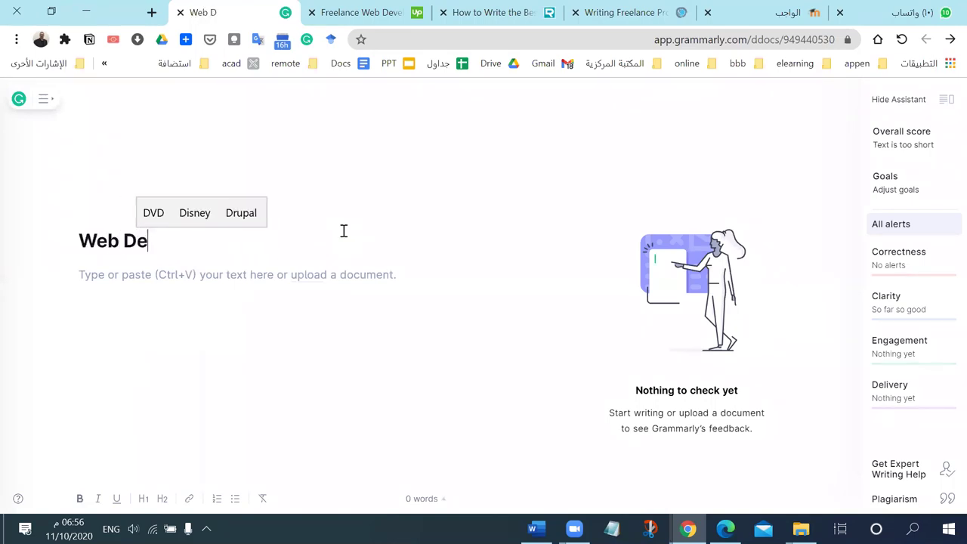
text(veloper ()
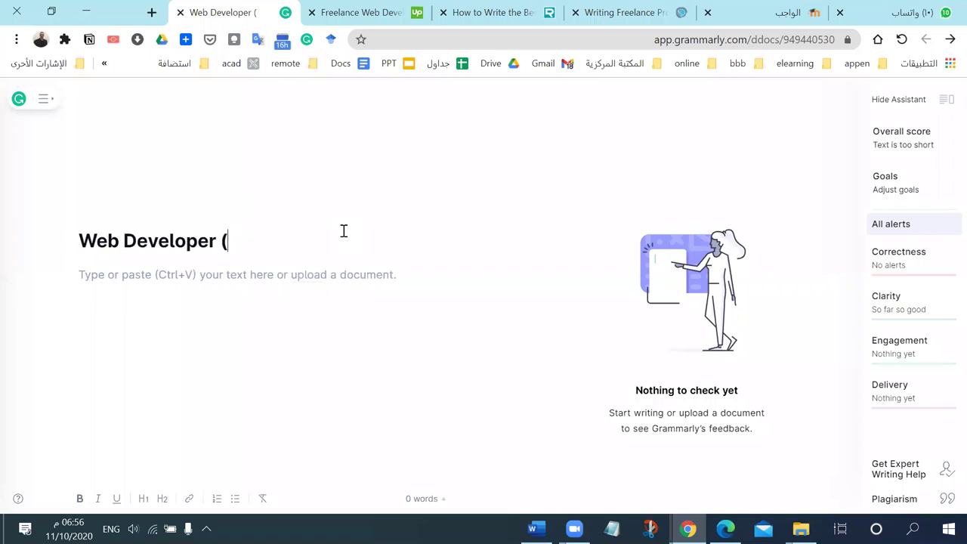
text(Full Stack))
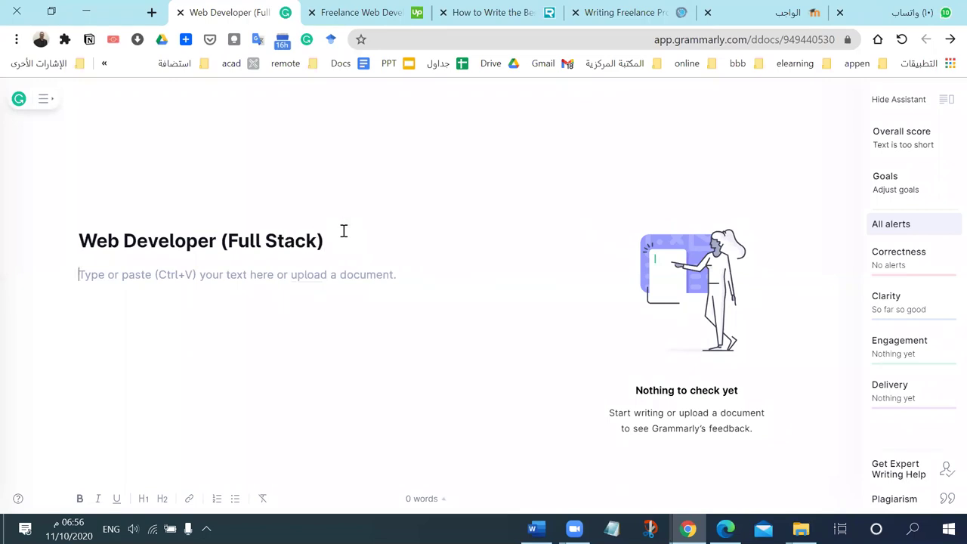
key(ctrl+v)
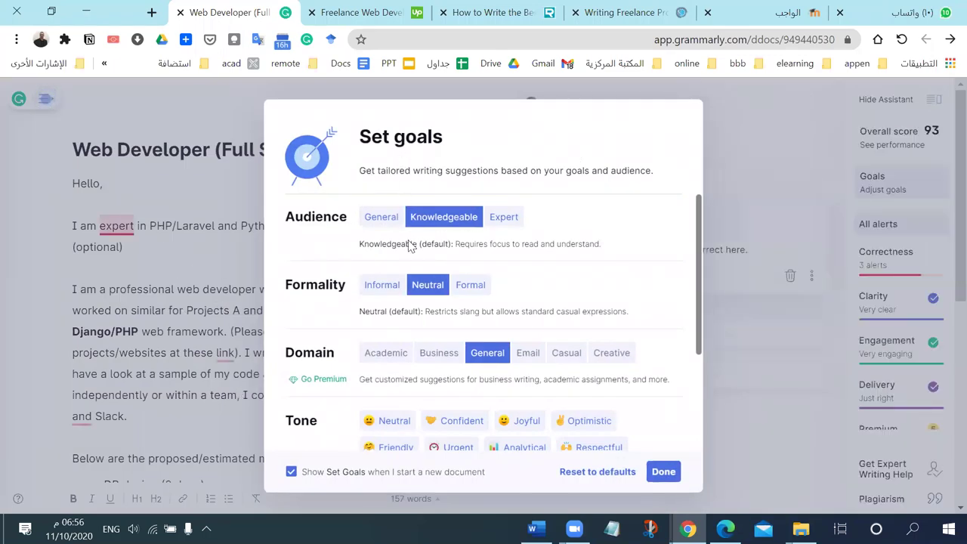
Step: Set the document's Formality goal to Formal and read the description of that option
scroll(462, 332, down, 2)
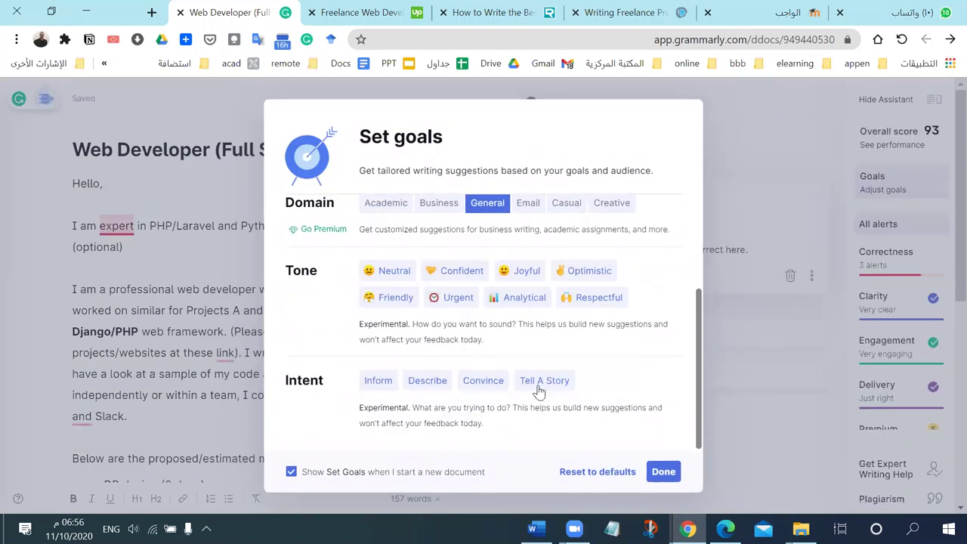
scroll(508, 365, up, 2)
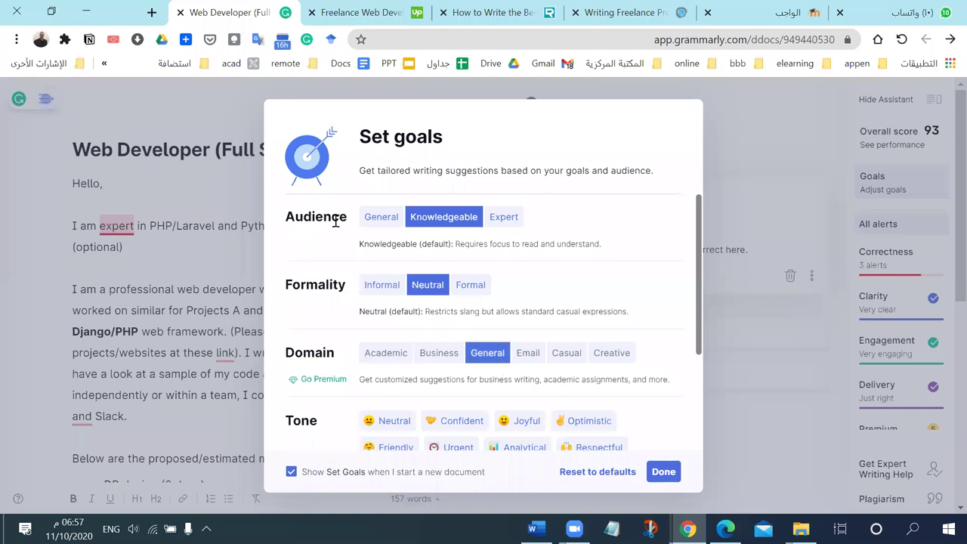
double_click(312, 218)
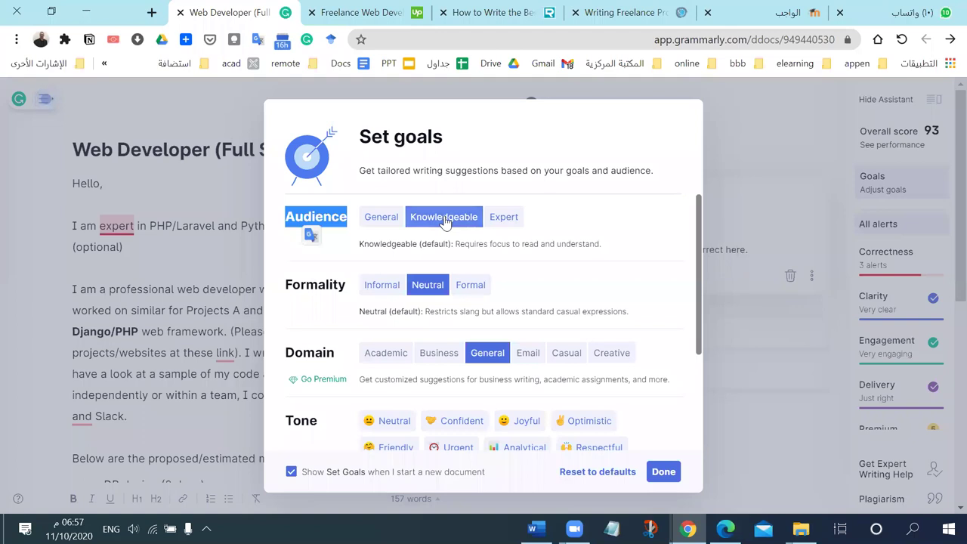
double_click(318, 287)
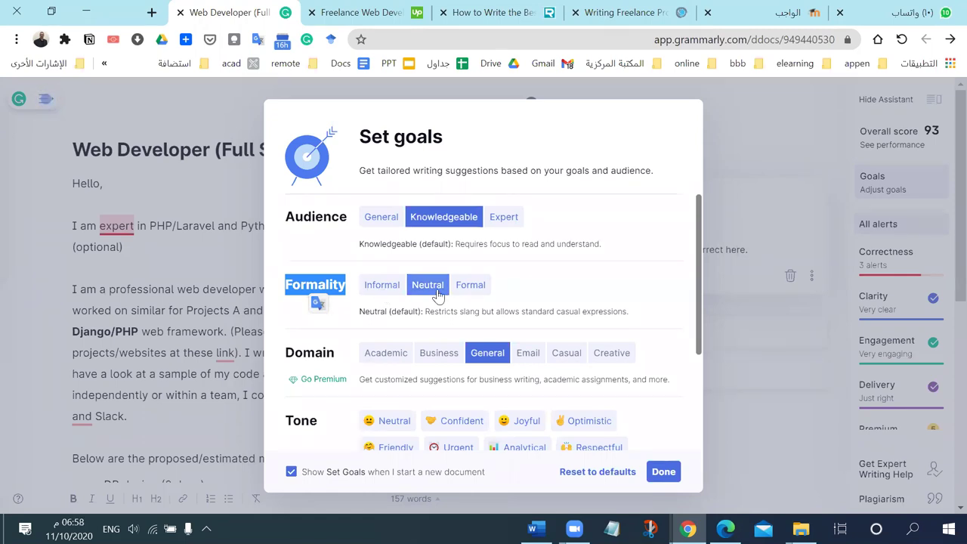
click(470, 288)
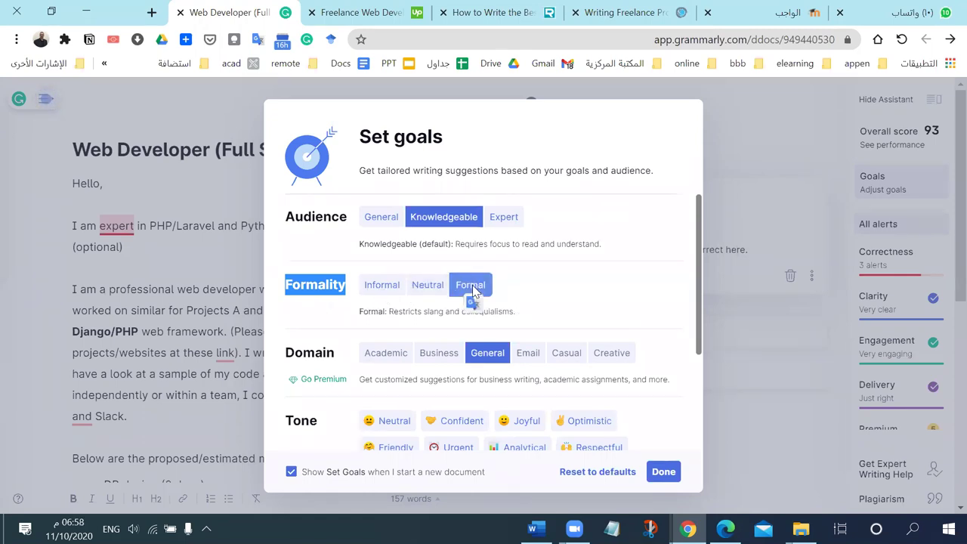
drag(388, 317, 517, 323)
click(425, 312)
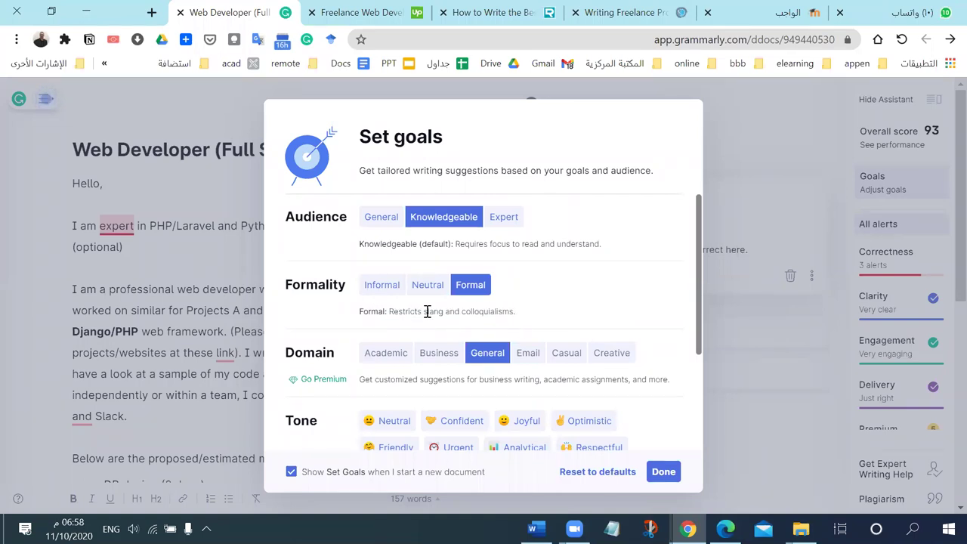
triple_click(401, 311)
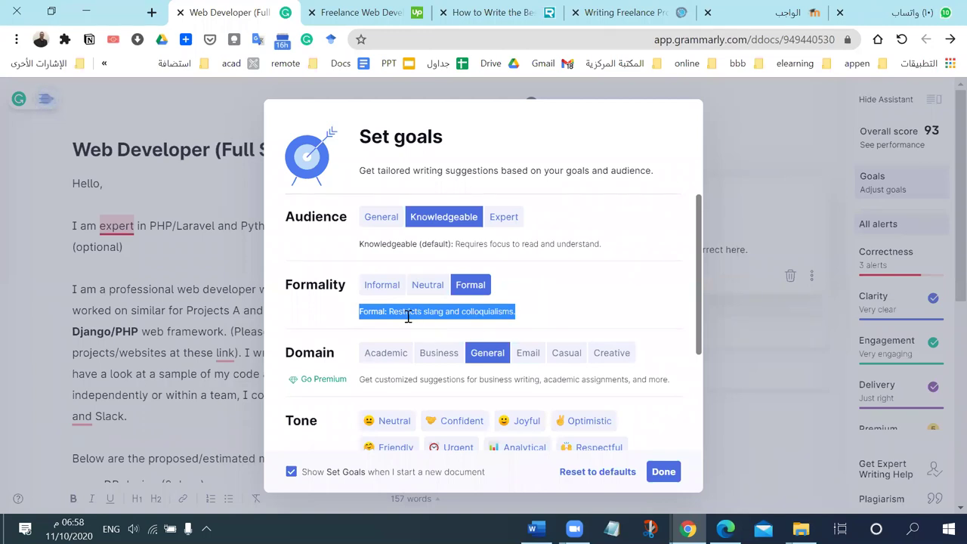
click(427, 313)
double_click(433, 312)
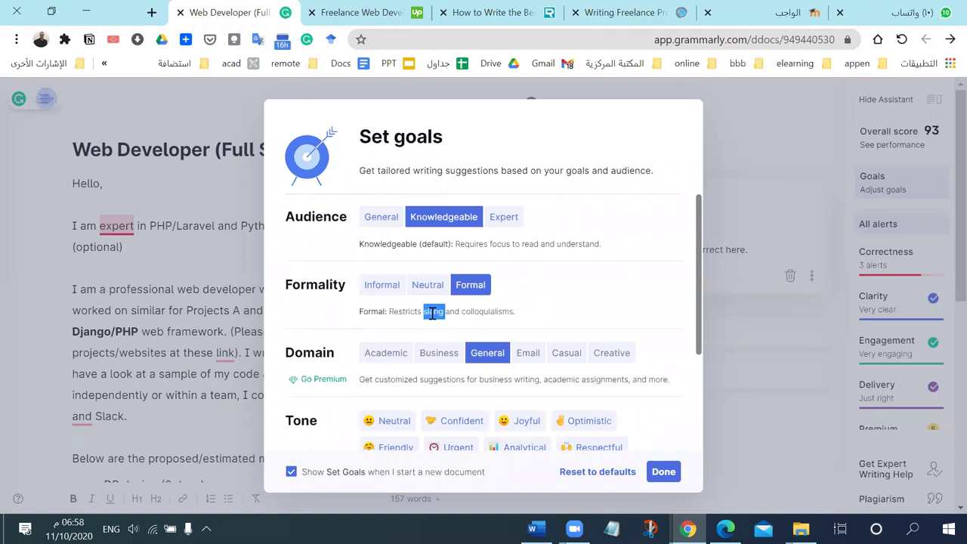
double_click(475, 310)
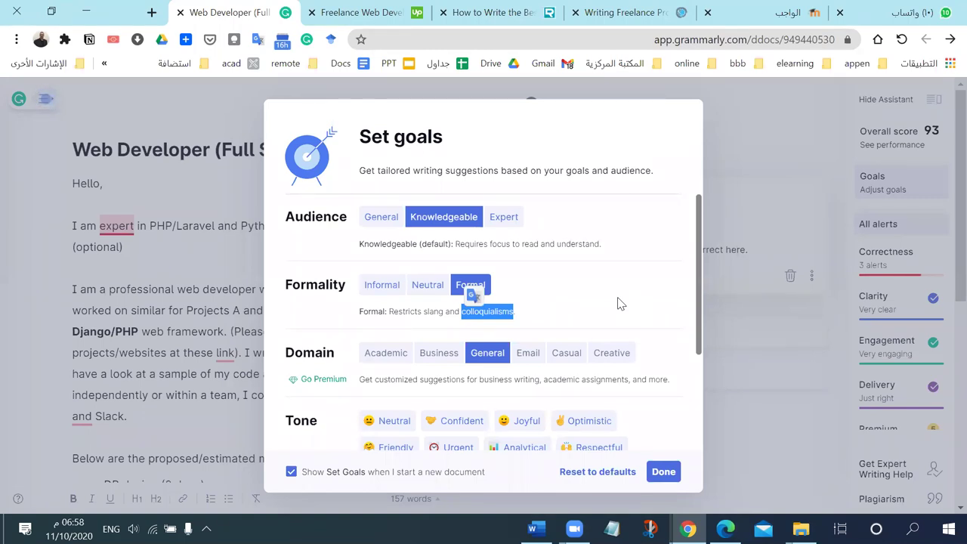
Step: Review the Domain options and set the document's Tone goal to Confident
double_click(293, 352)
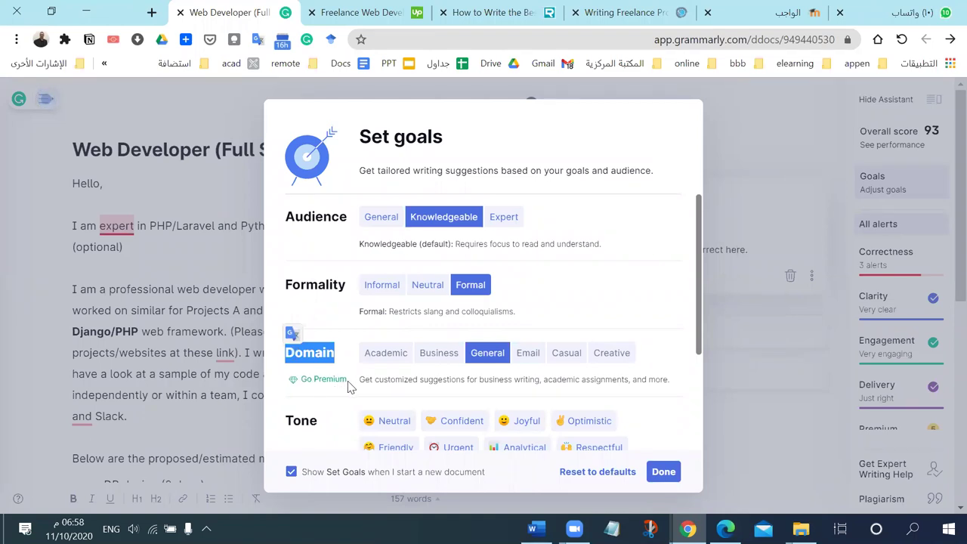
click(312, 386)
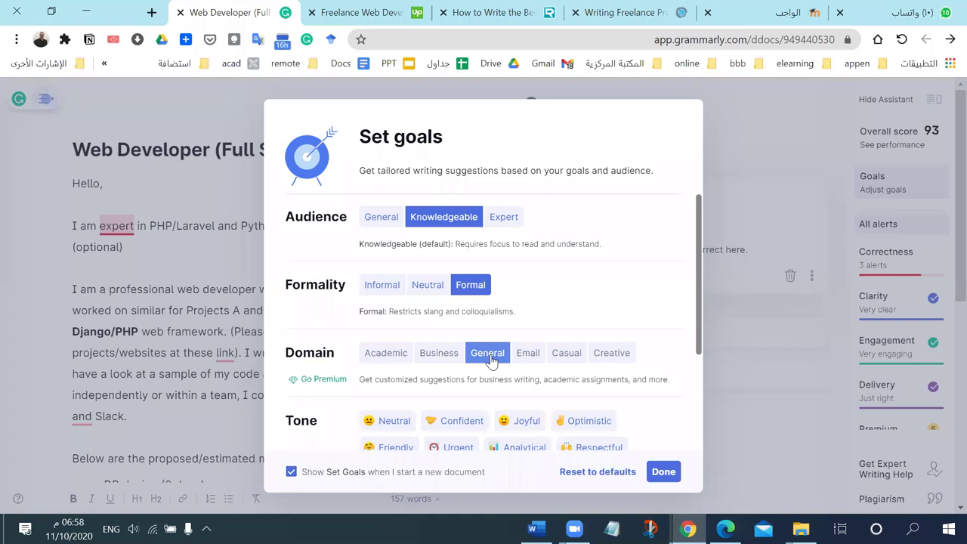
scroll(400, 371, down, 2)
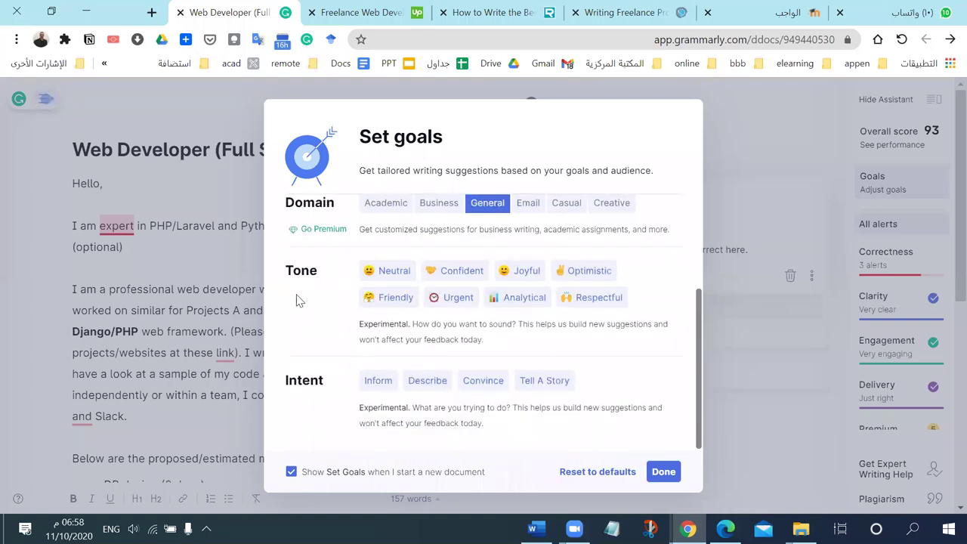
scroll(299, 303, up, 2)
double_click(294, 384)
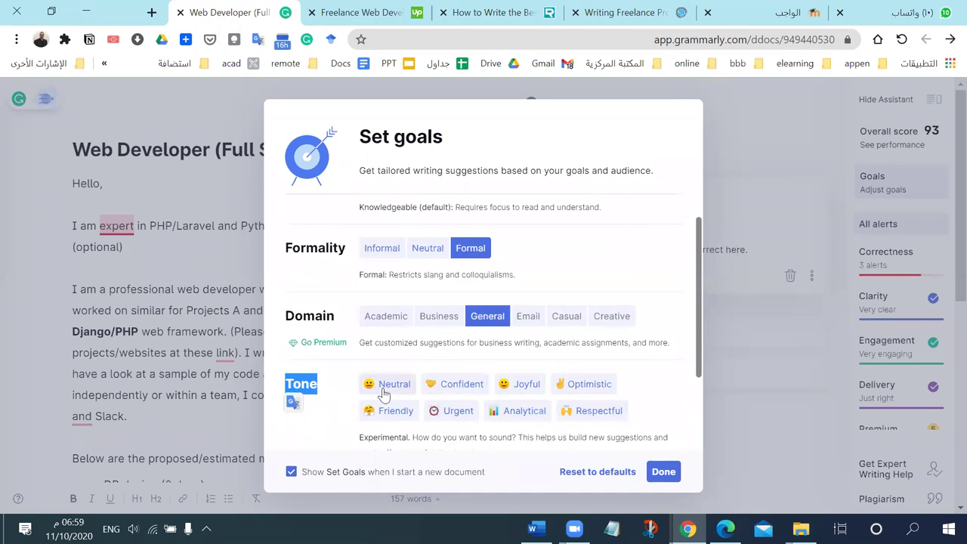
click(458, 387)
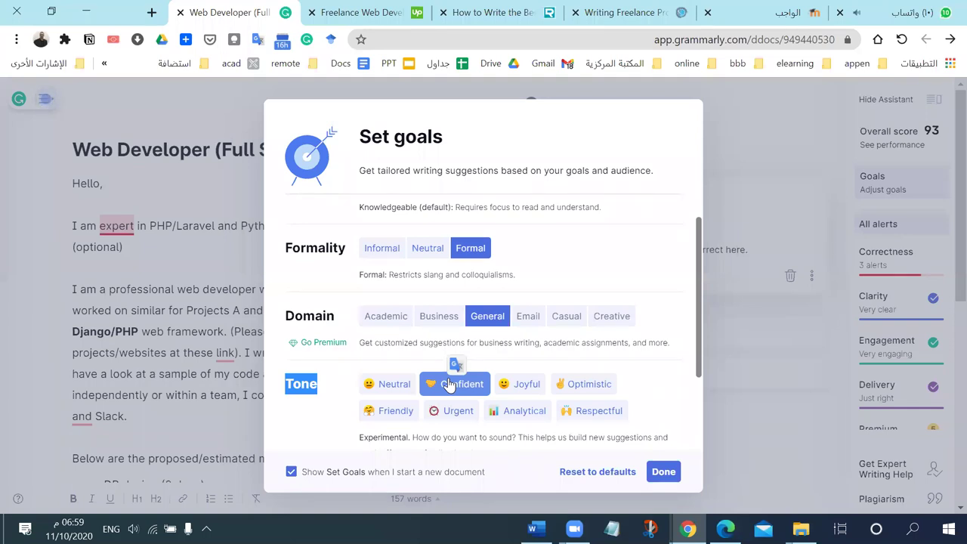
Step: Look up the translation of the "Intent" heading in the Set goals dialog and dismiss the translation
scroll(518, 407, down, 2)
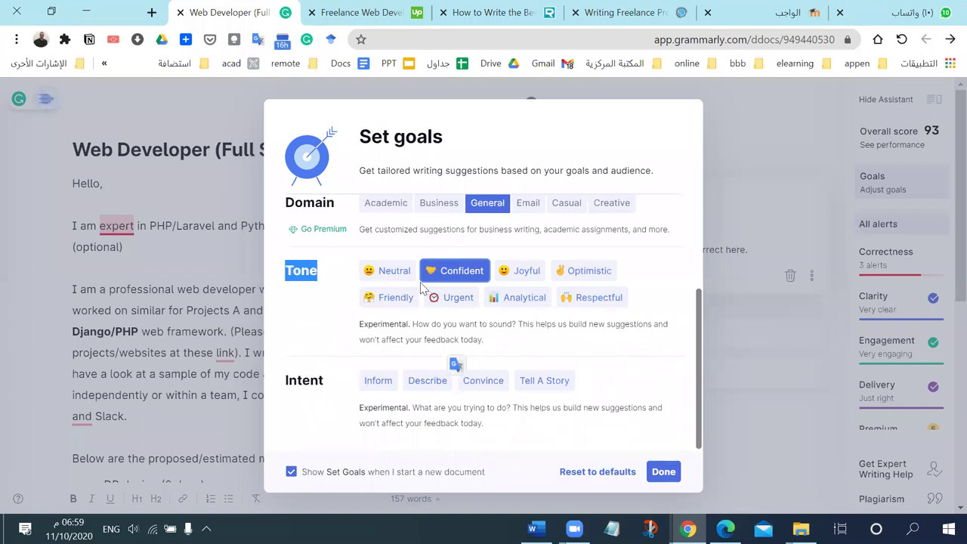
double_click(305, 380)
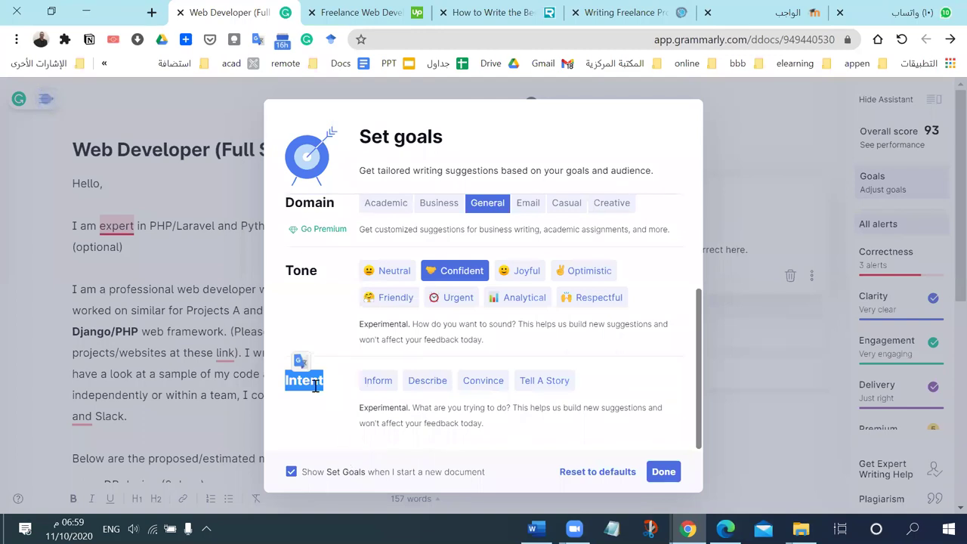
click(291, 372)
click(244, 313)
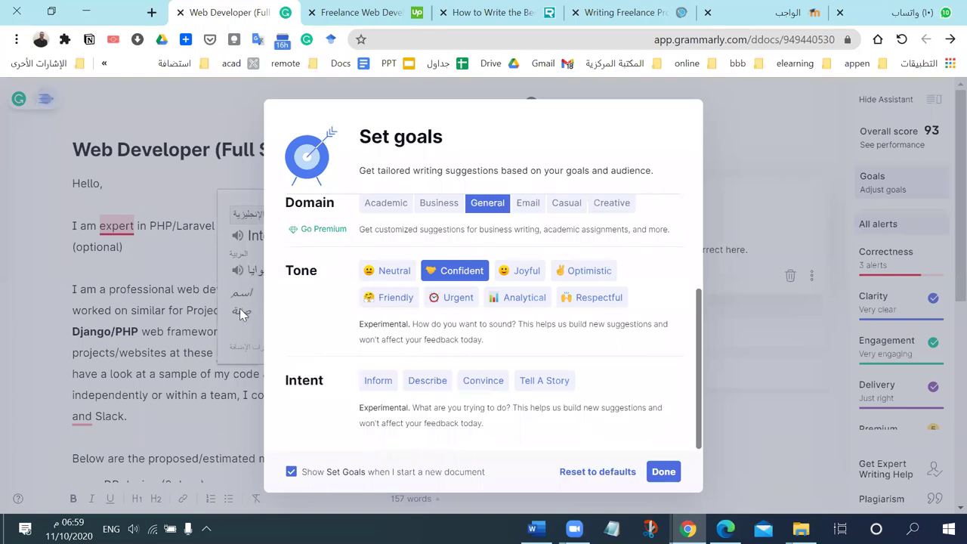
click(241, 309)
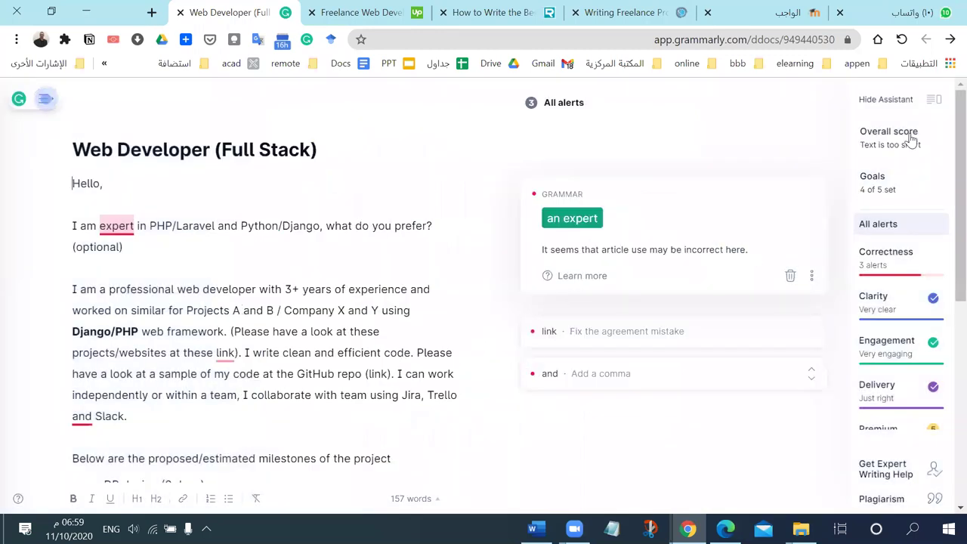
Step: Reopen the document's writing goals, set Intent to Convince, and apply the complete set of goals
click(892, 187)
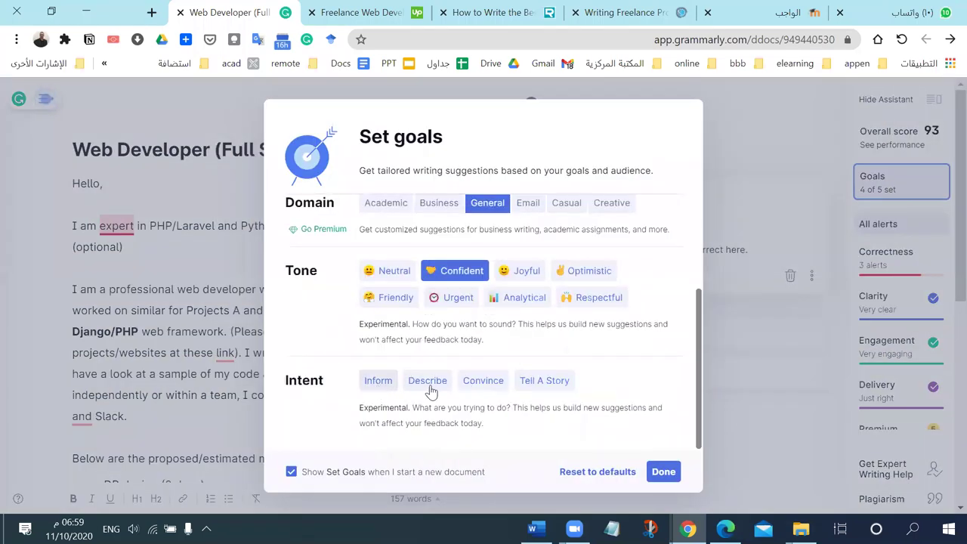
click(483, 382)
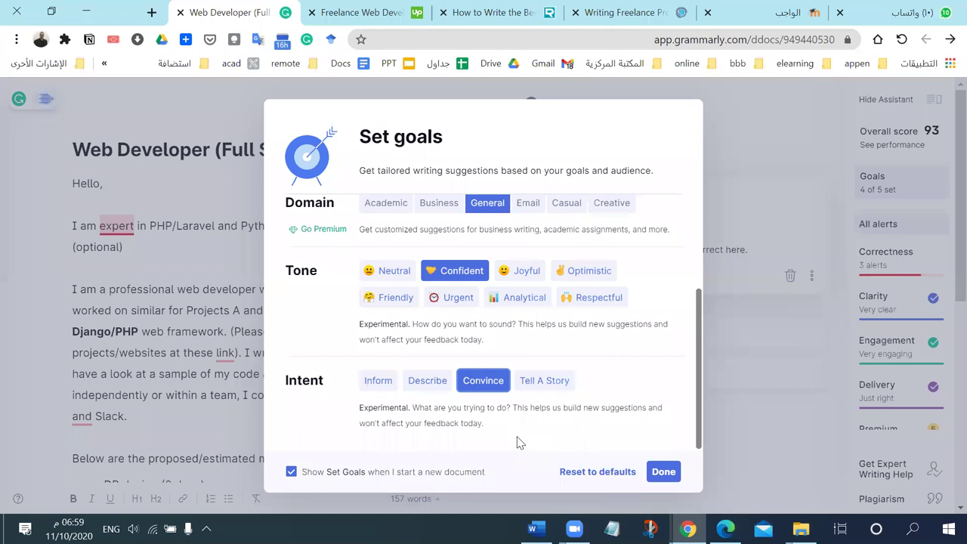
scroll(517, 351, up, 2)
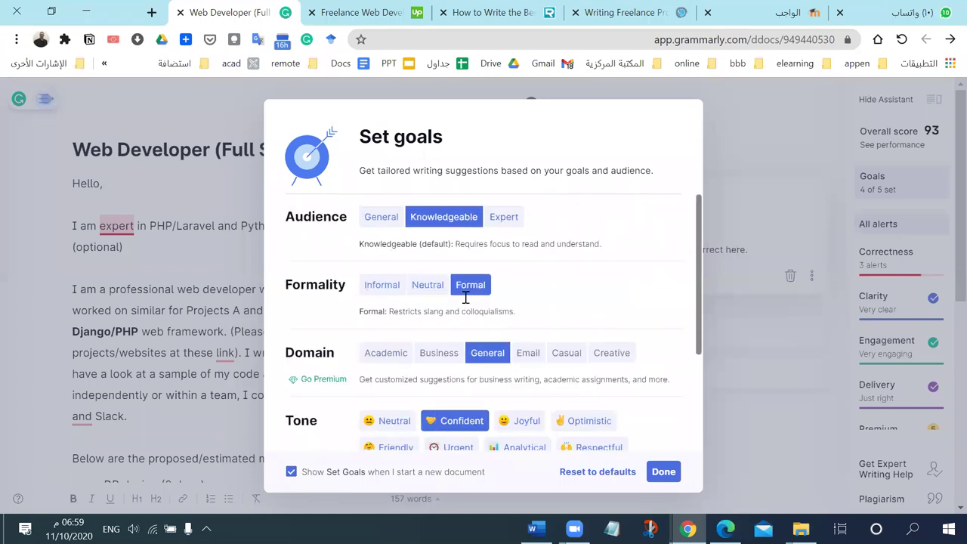
scroll(479, 405, down, 2)
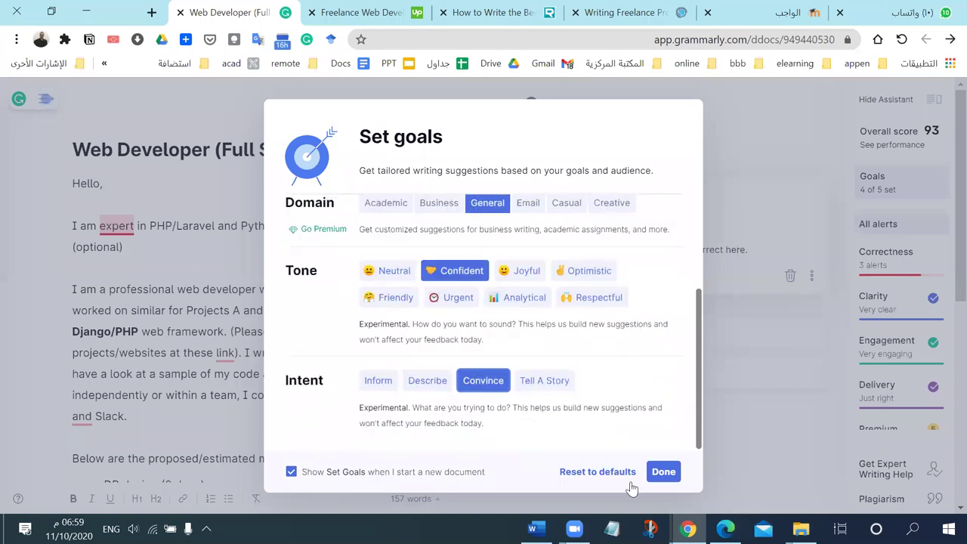
click(671, 473)
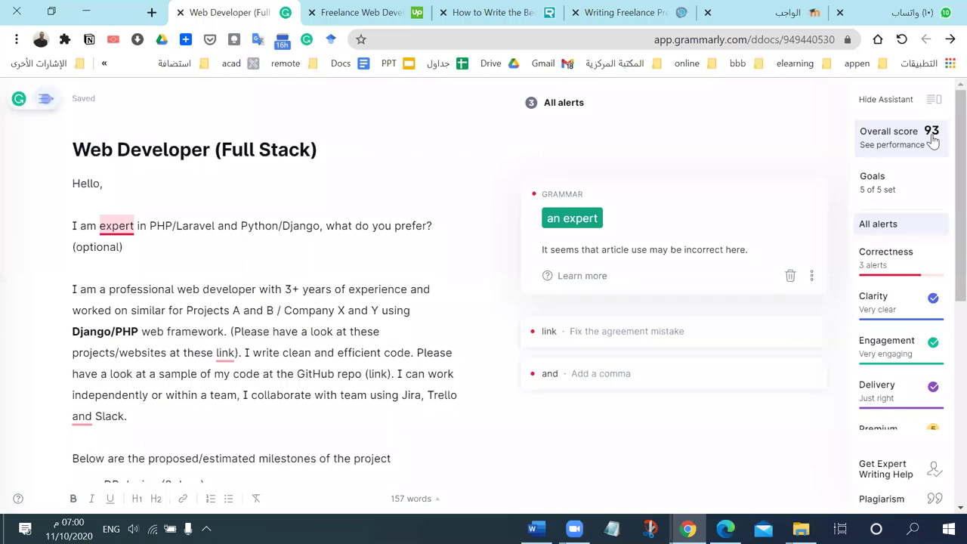
Step: Review the word count, readability and vocabulary metrics in the document's performance report and close it
click(933, 140)
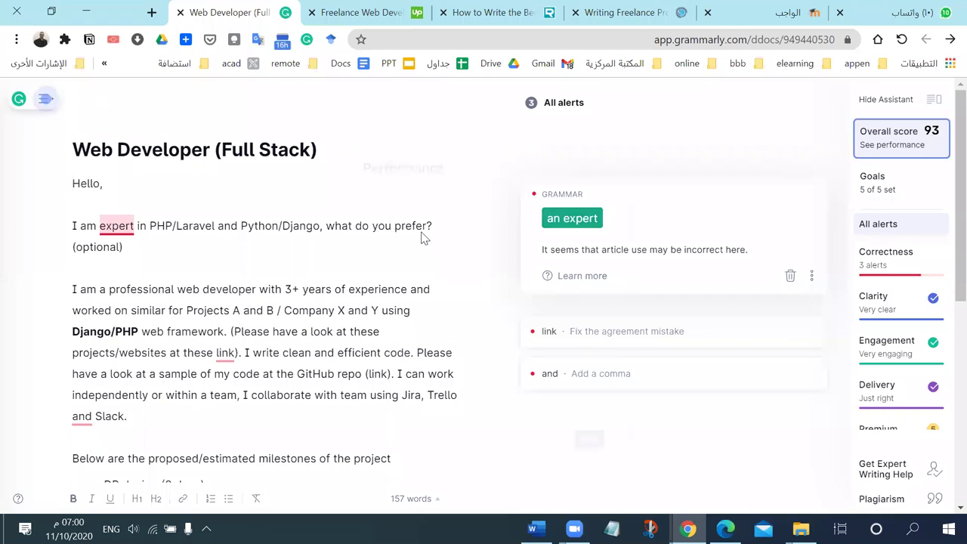
scroll(482, 312, down, 2)
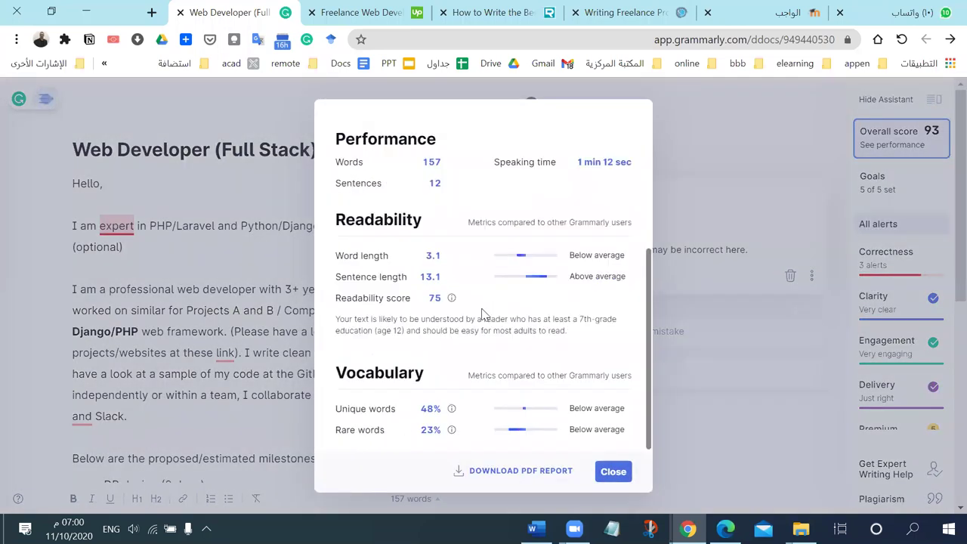
scroll(388, 298, up, 3)
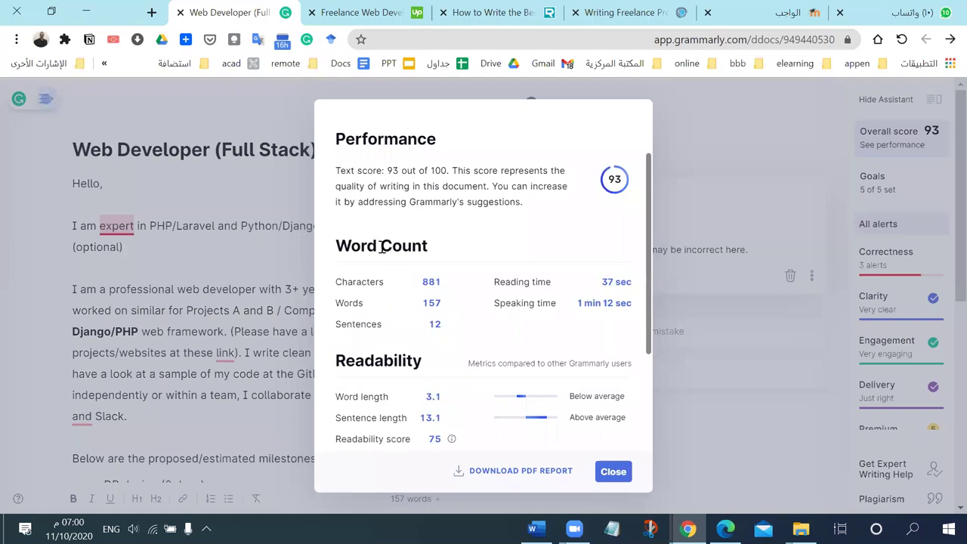
triple_click(386, 247)
double_click(391, 362)
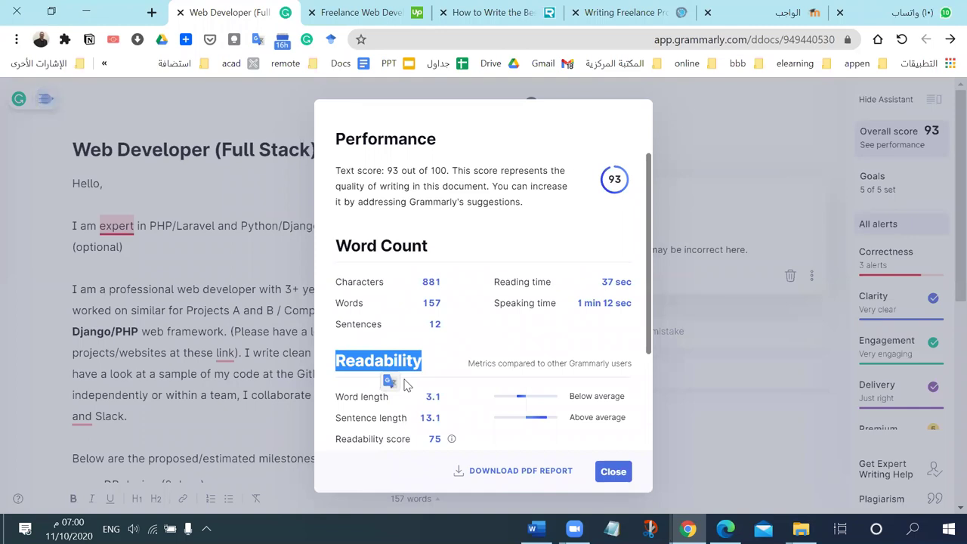
scroll(425, 340, down, 2)
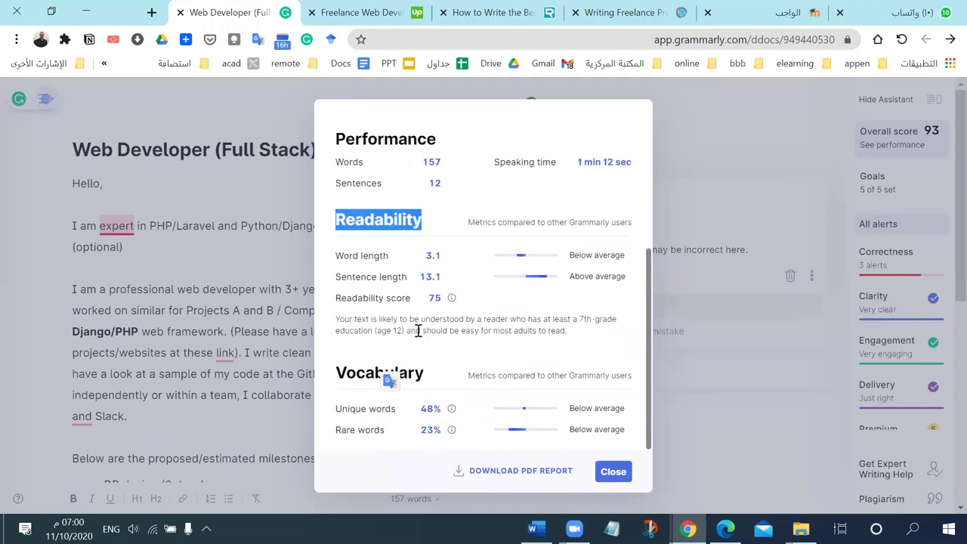
scroll(451, 182, up, 2)
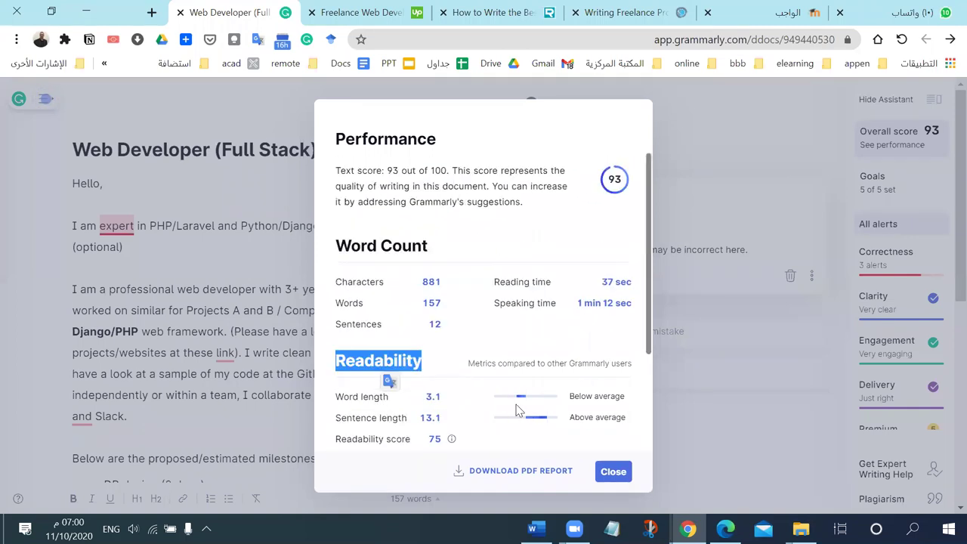
click(610, 472)
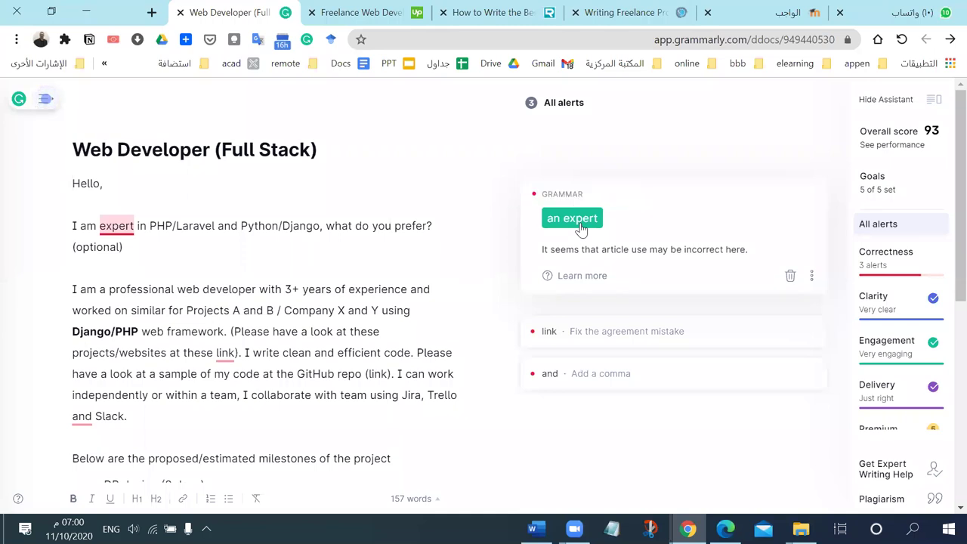
Step: Accept the three suggested corrections: "an expert", "links" in place of "link", and the comma before "and Slack"
click(580, 219)
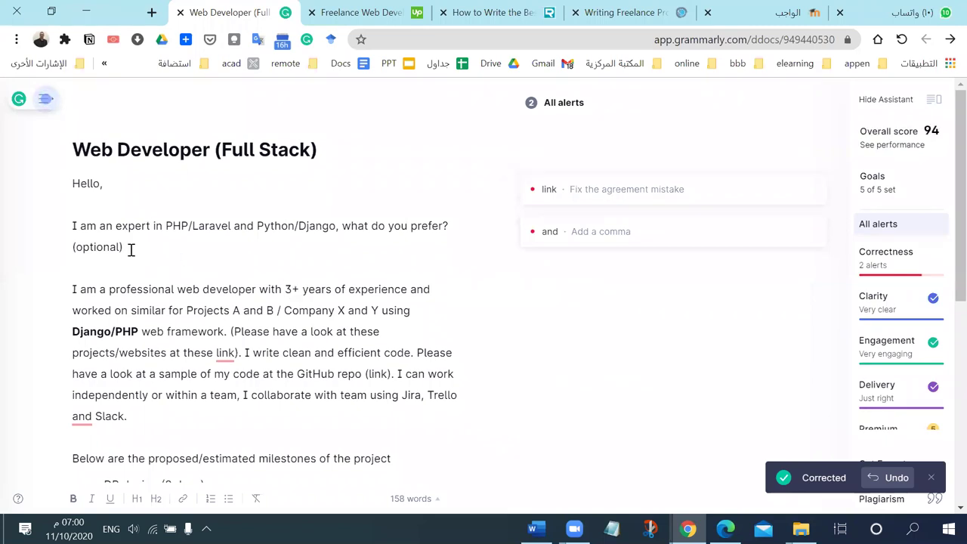
scroll(158, 304, down, 1)
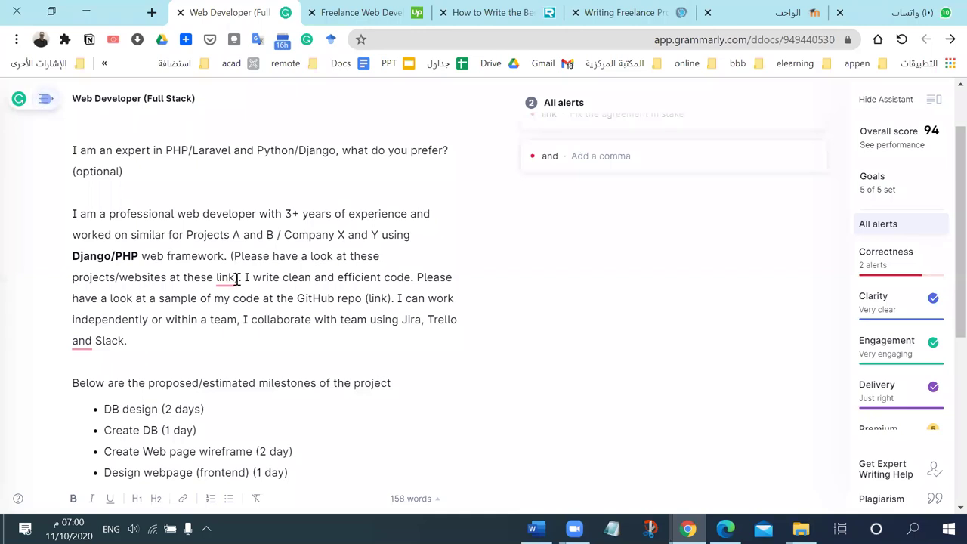
click(236, 279)
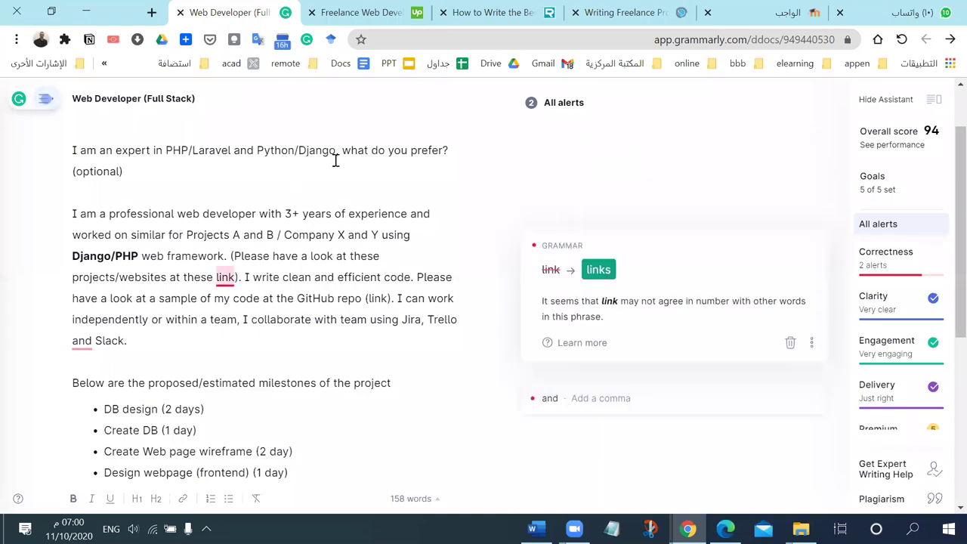
click(599, 270)
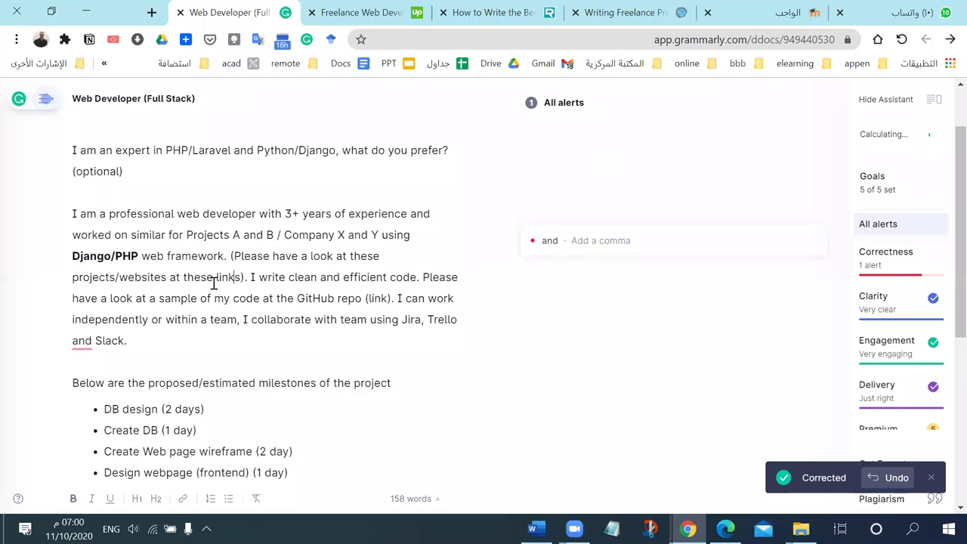
click(79, 344)
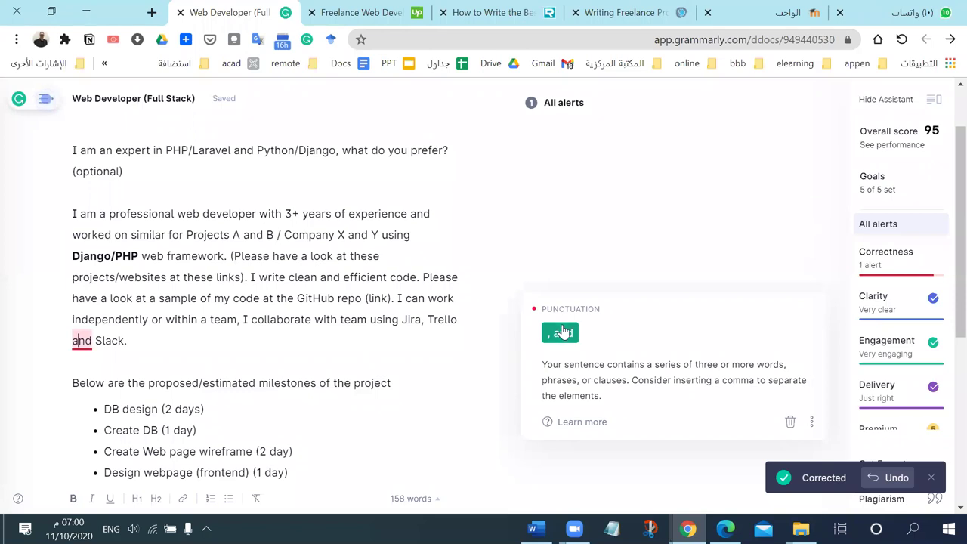
click(559, 333)
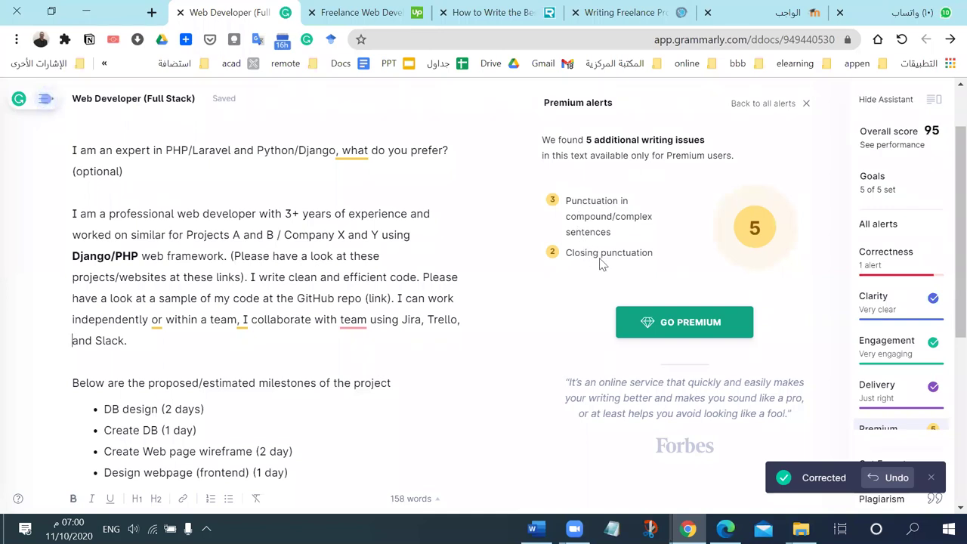
Step: Check the flagged "or" and insert "Usually," before "I collaborate with team" in the experience paragraph
click(151, 320)
drag(158, 323, 151, 322)
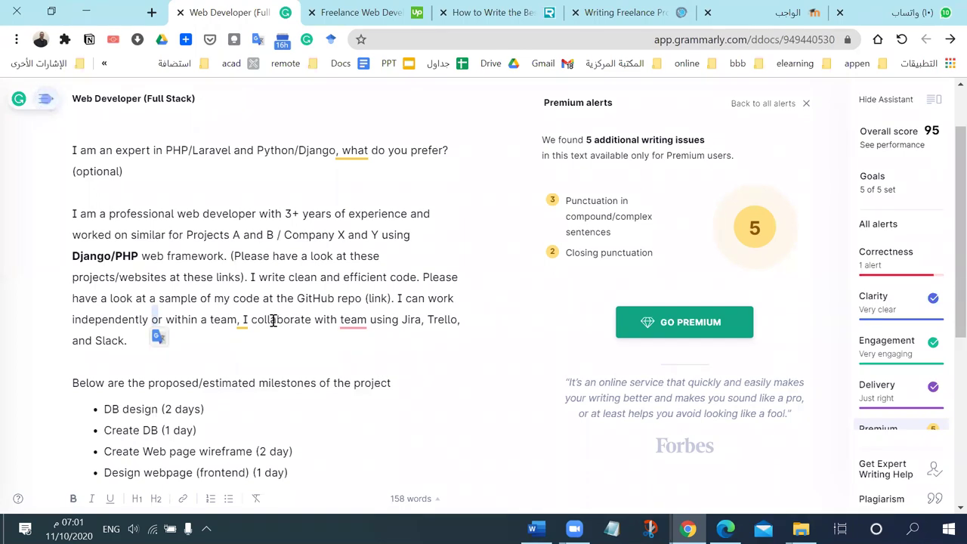
click(244, 318)
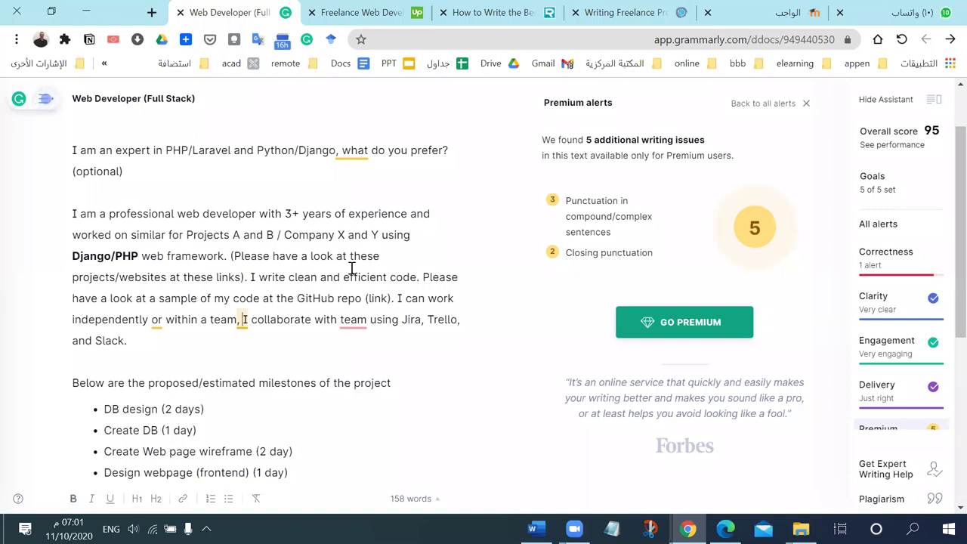
text(Ussa)
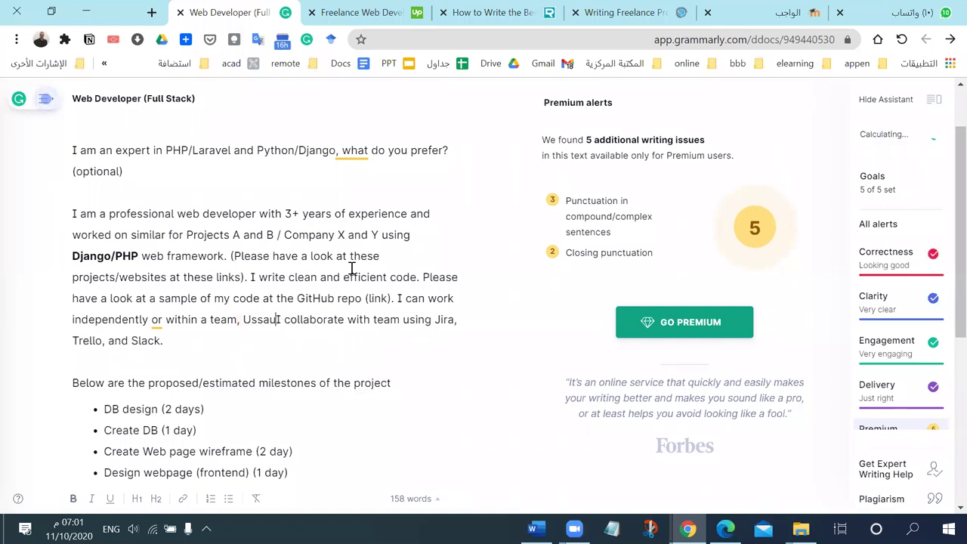
text(ually)
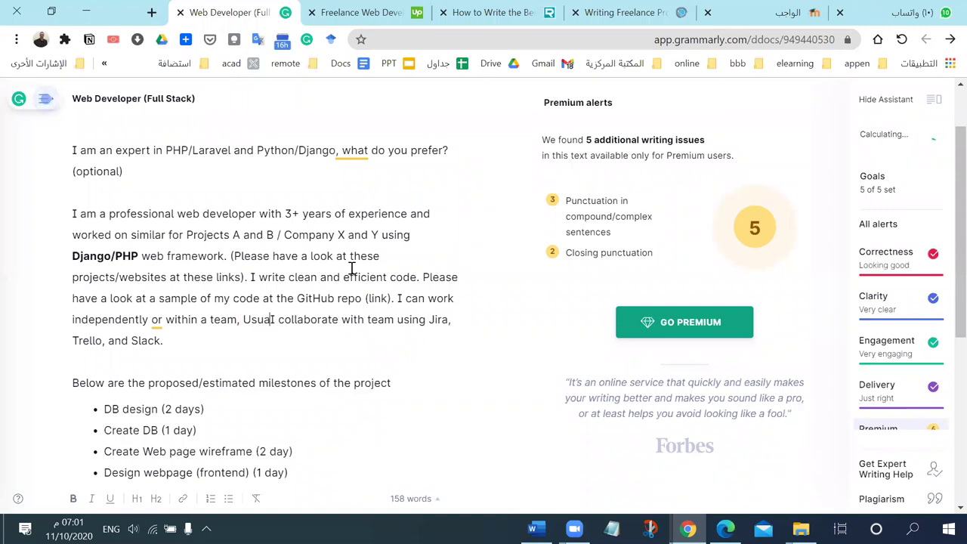
text(,)
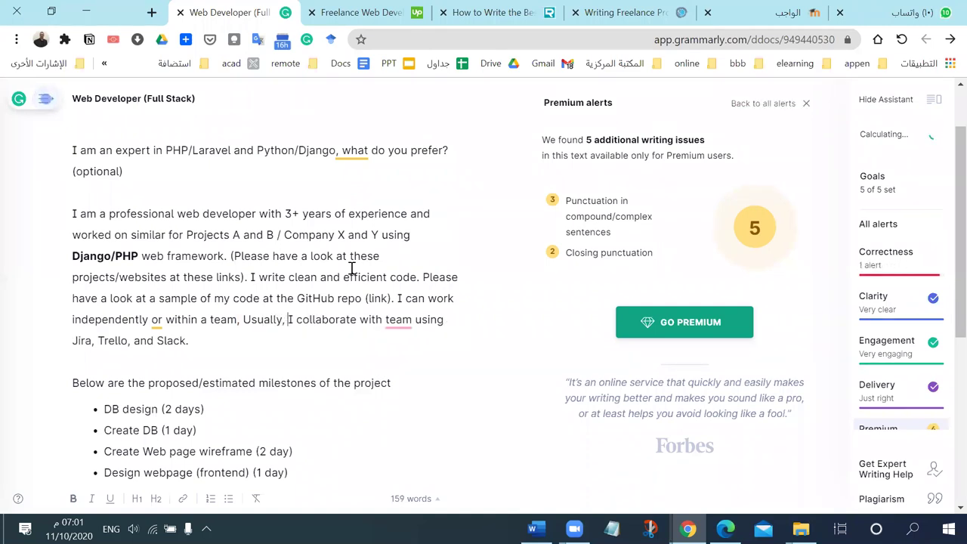
Step: Replace the comma after "within a team" with a period and start the new sentence with a capitalised "Usually"
key(Left)
key(Left)
key(Left)
key(Left)
key(Left)
key(Left)
key(Left)
key(BackSpace)
text(u)
key(Left)
key(Left)
key(BackSpace)
text(>)
key(BackSpace)
text(.)
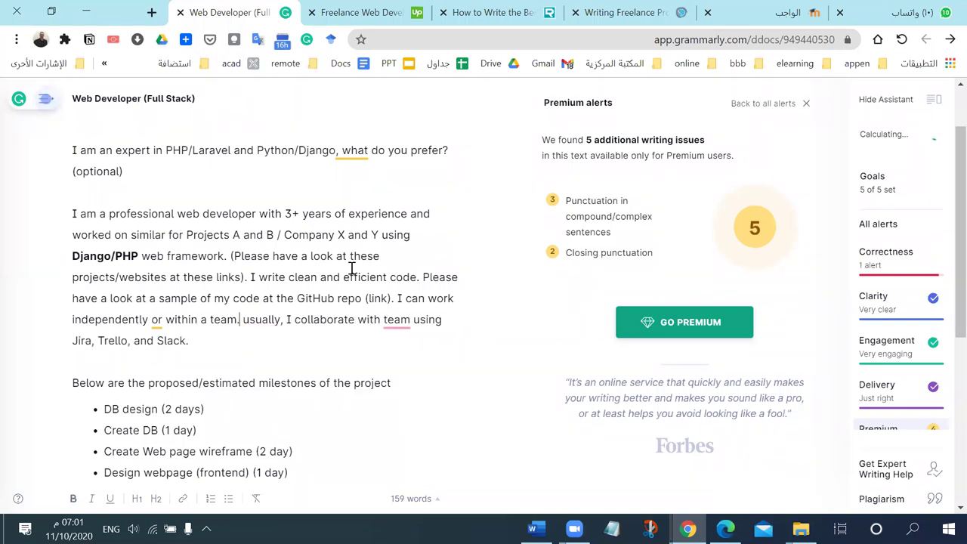
key(Right)
key(Right)
key(BackSpace)
text(U)
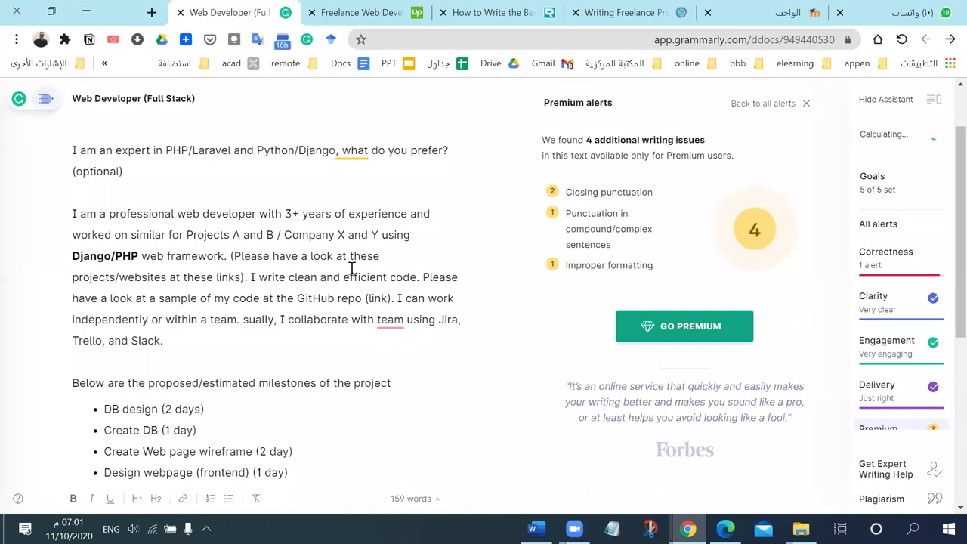
key(End)
key(Down)
Step: Accept the suggested article correction "the team" in the sentence about collaboration tools
click(408, 319)
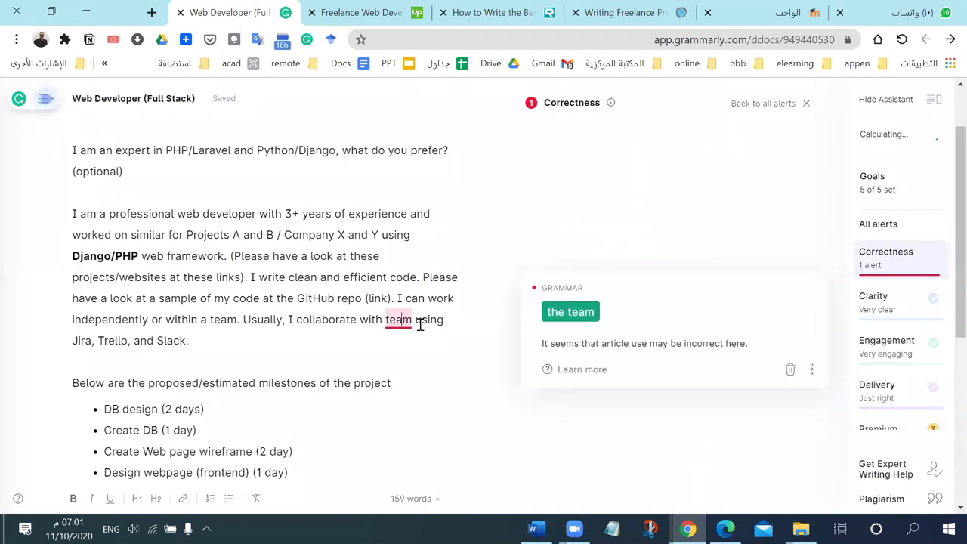
click(573, 314)
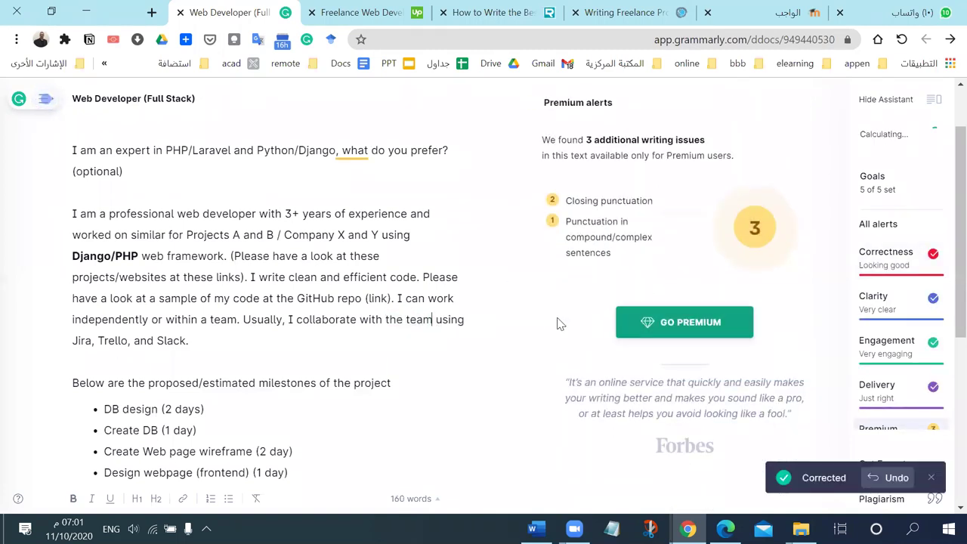
click(199, 344)
Step: Insert a lowercase "so" after the comma following "Python/Django", before "what do you prefer?" in the opening question
scroll(208, 321, up, 2)
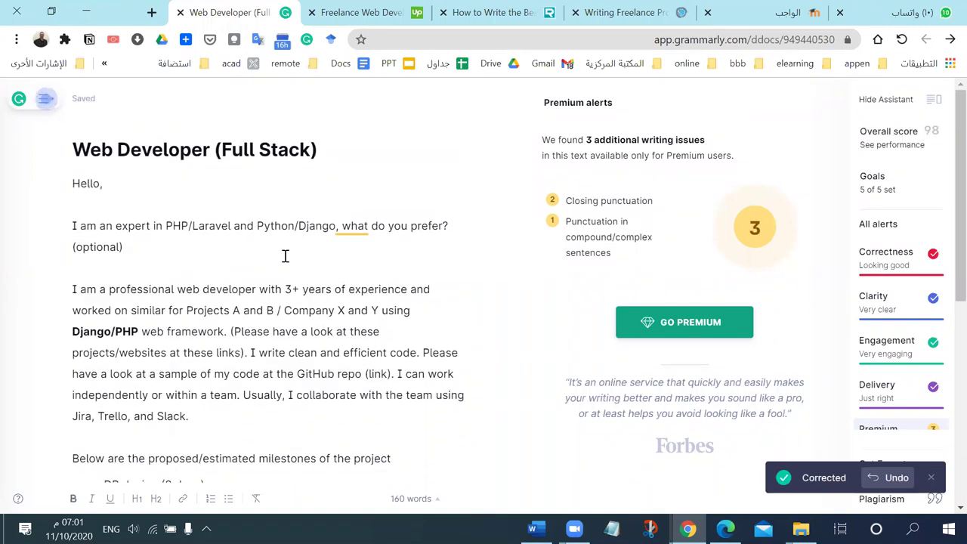
click(356, 227)
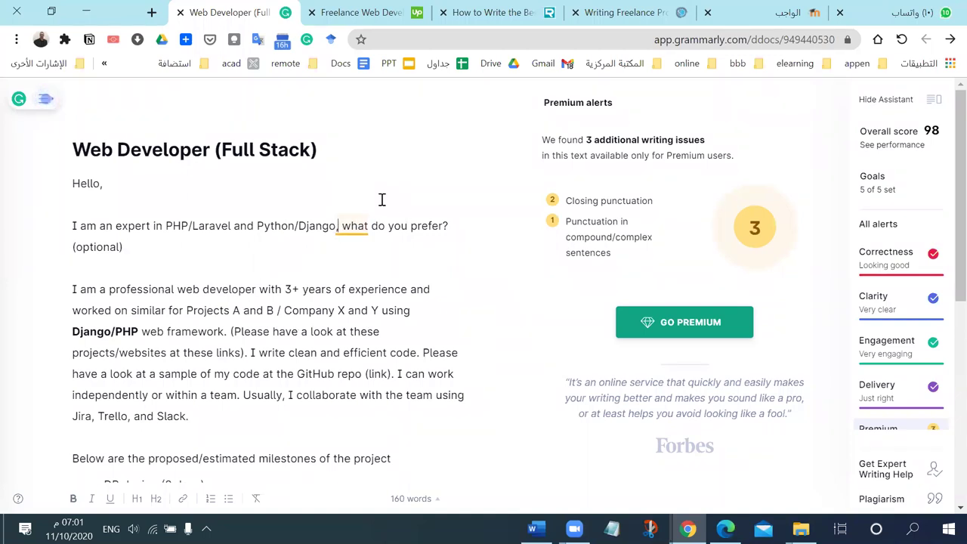
key(BackSpace)
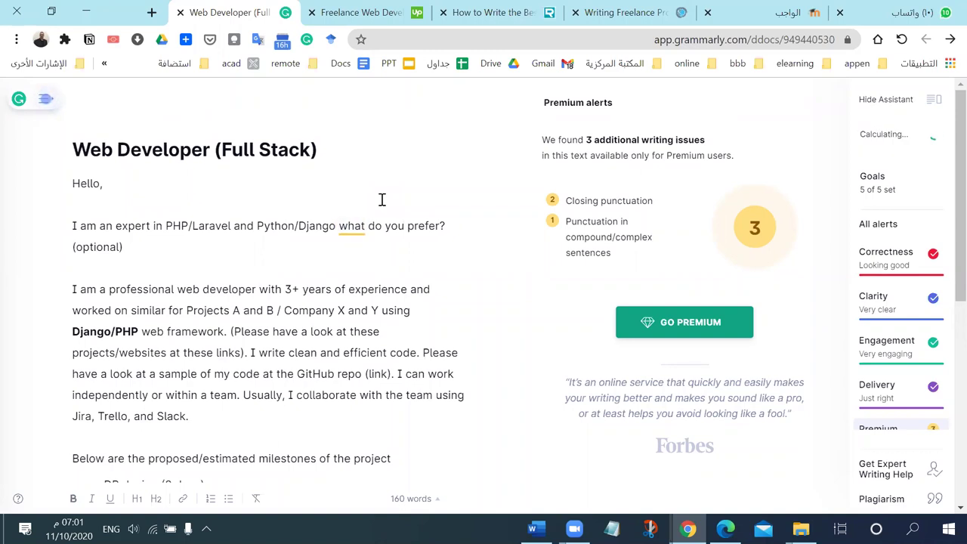
text(, S)
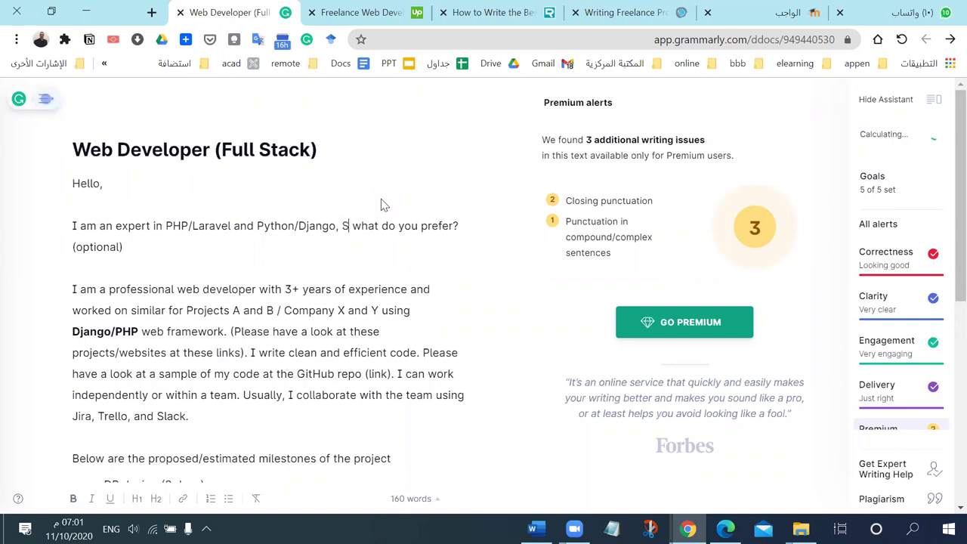
text(o)
key(Down)
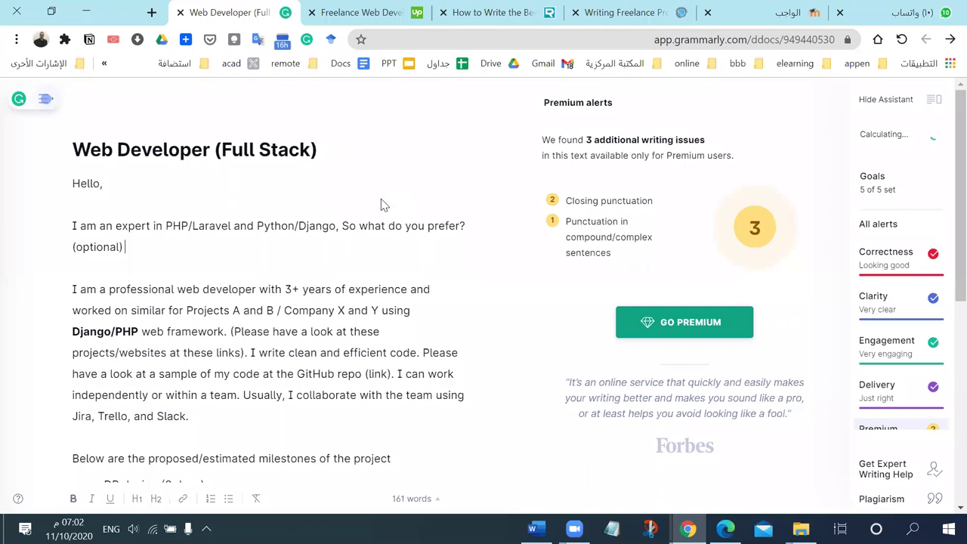
key(Left)
key(Left)
key(BackSpace)
text(s)
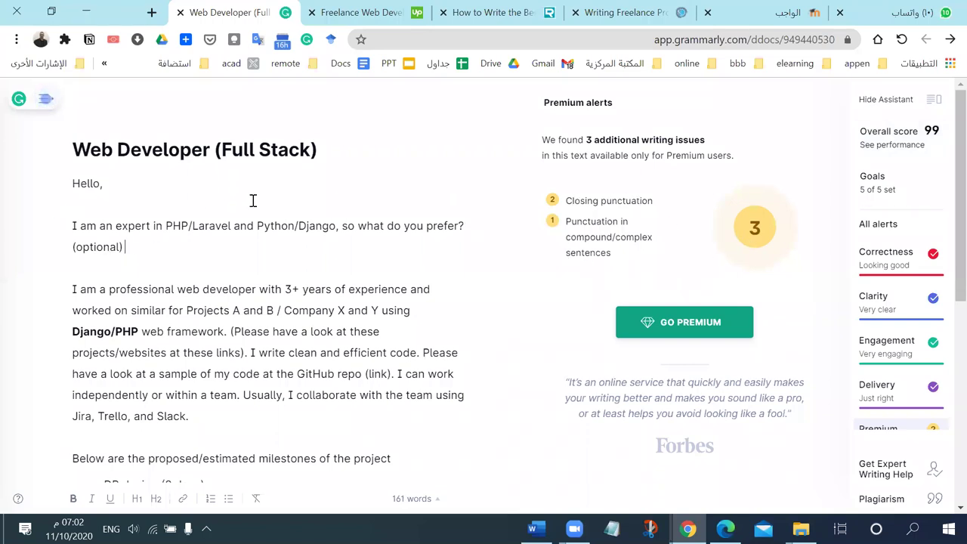
Step: Add the missing periods after "(optional)", "if you have any questions" and "working with you"
text(.)
scroll(260, 339, down, 5)
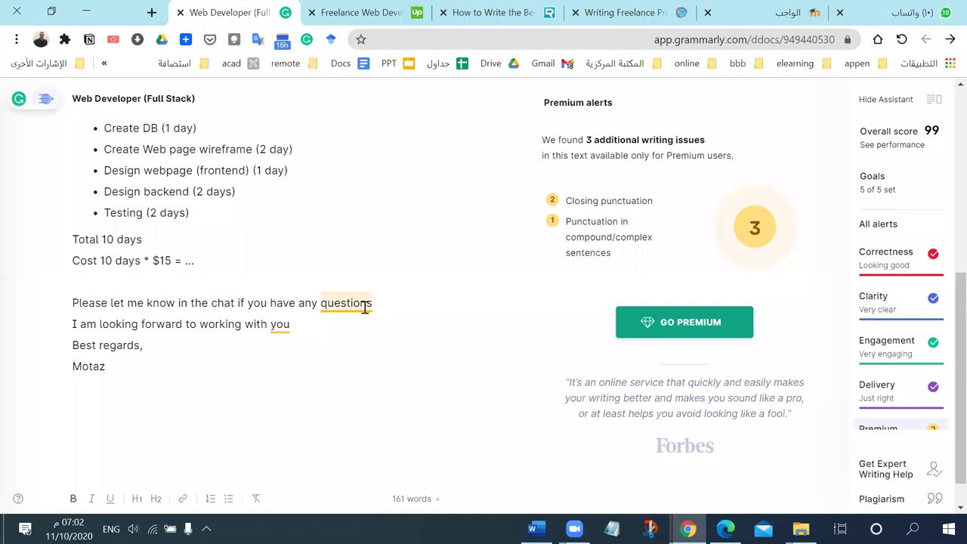
click(377, 300)
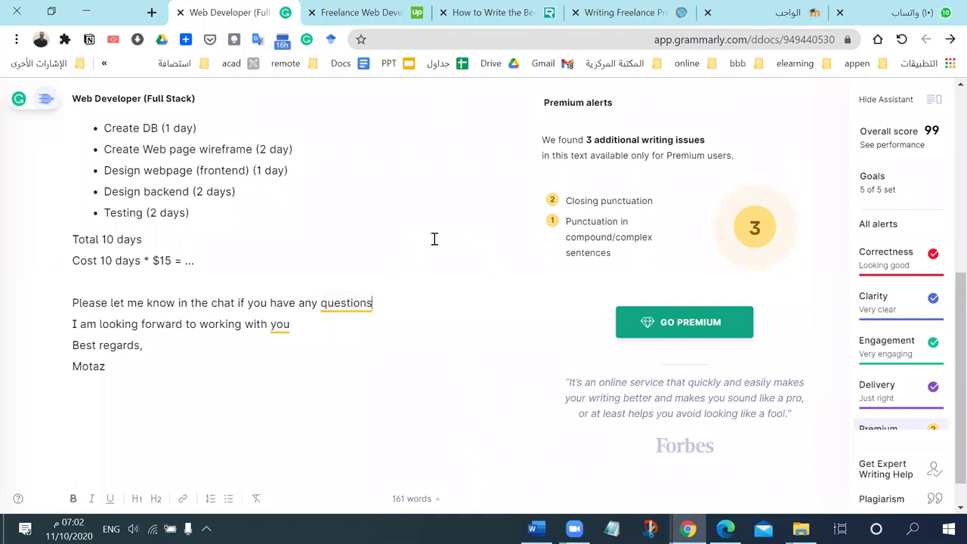
text(.)
key(Down)
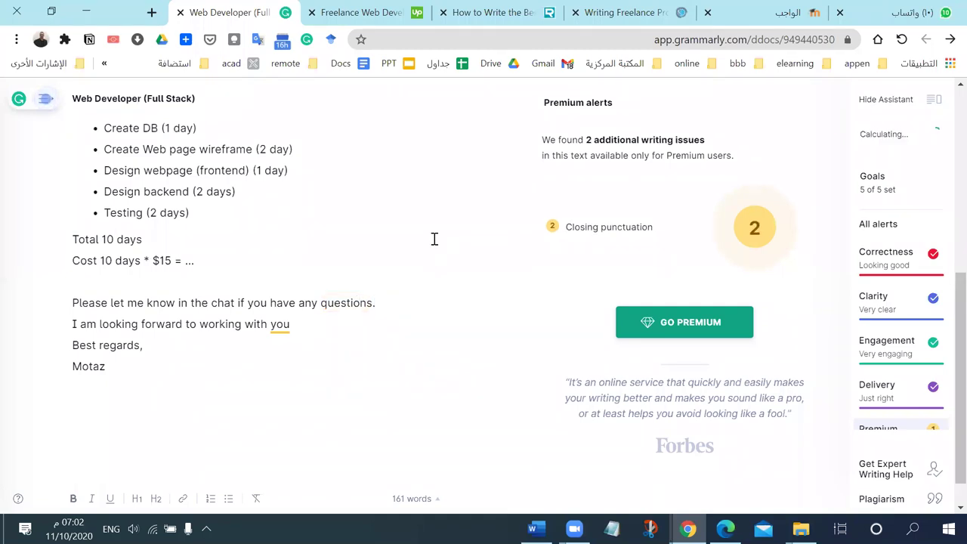
text(,)
key(BackSpace)
text(.)
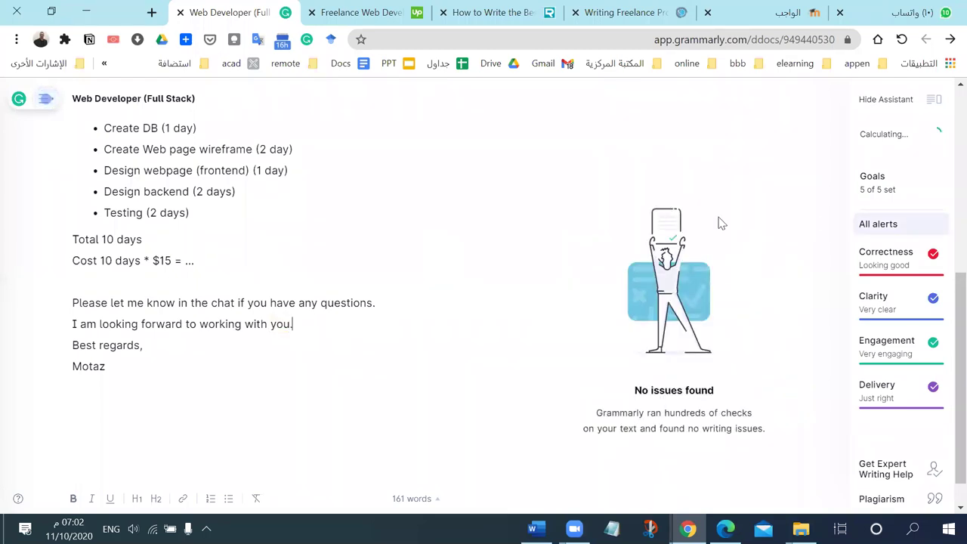
Step: Review the proposal's performance report, covering overall score, word count, readability and vocabulary, and close it
click(906, 144)
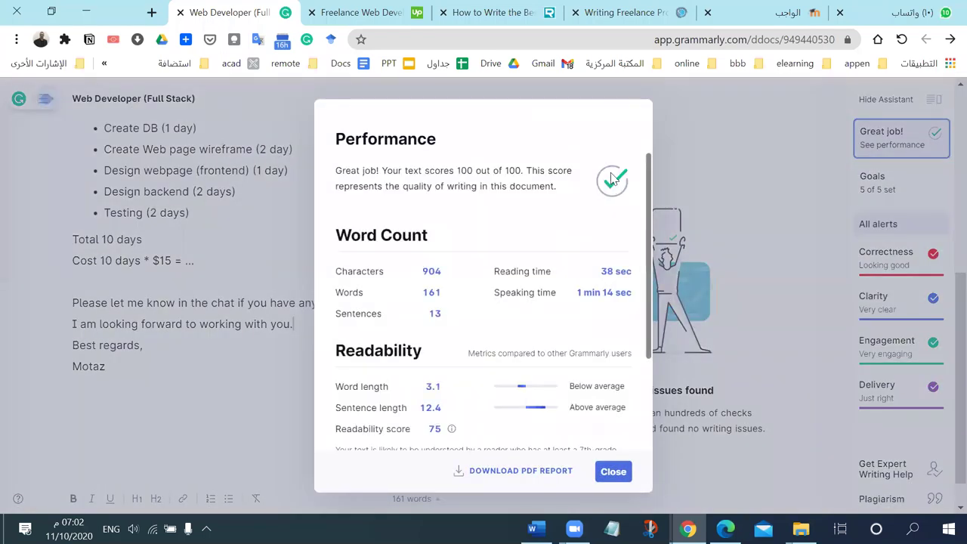
scroll(536, 353, down, 3)
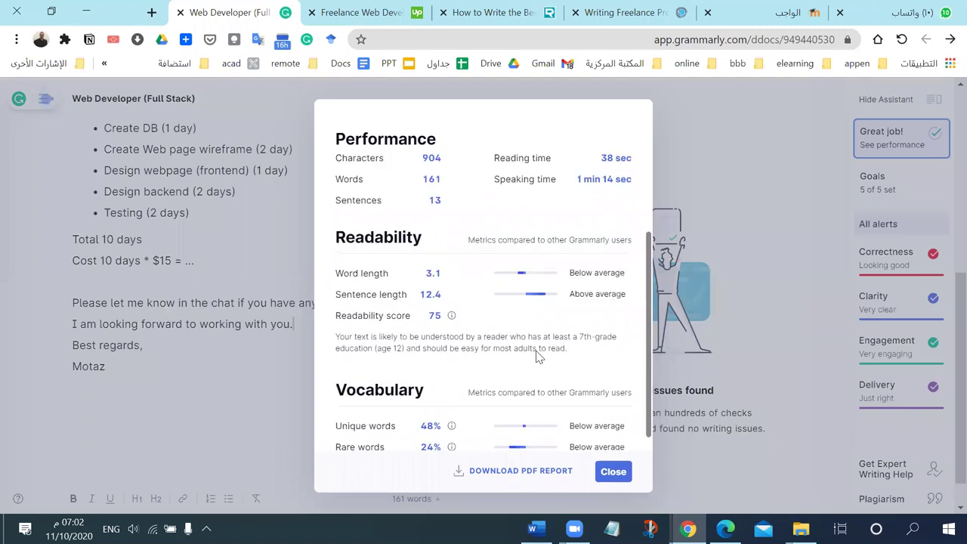
scroll(524, 325, up, 3)
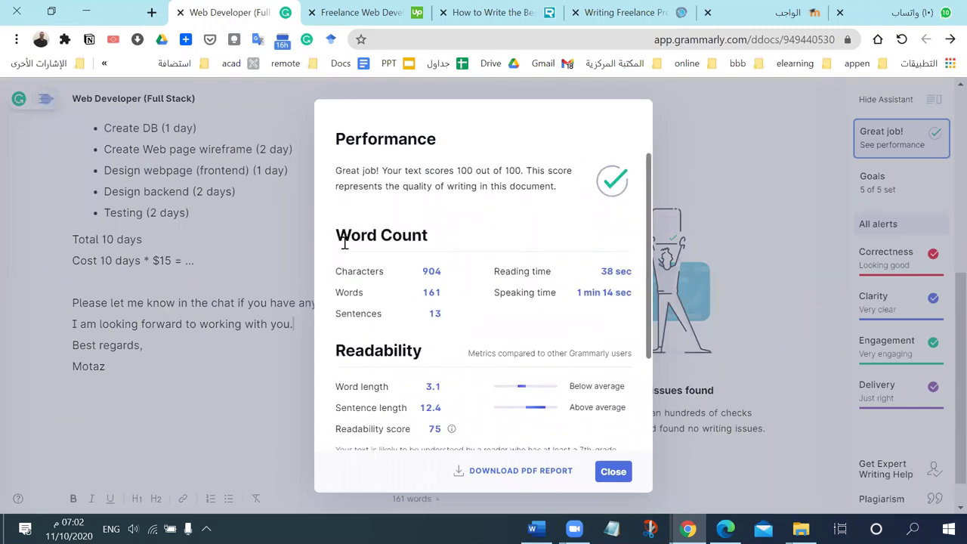
scroll(402, 315, down, 2)
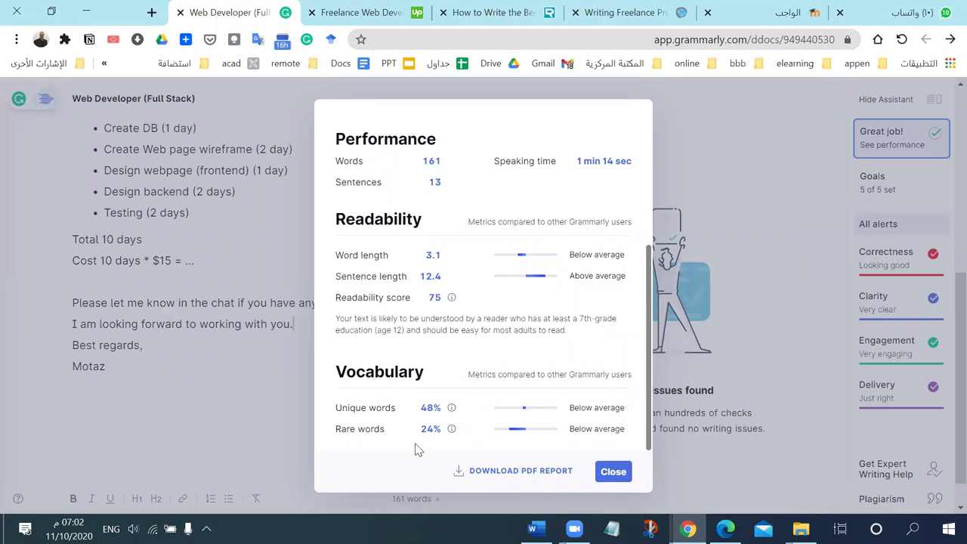
scroll(554, 438, up, 5)
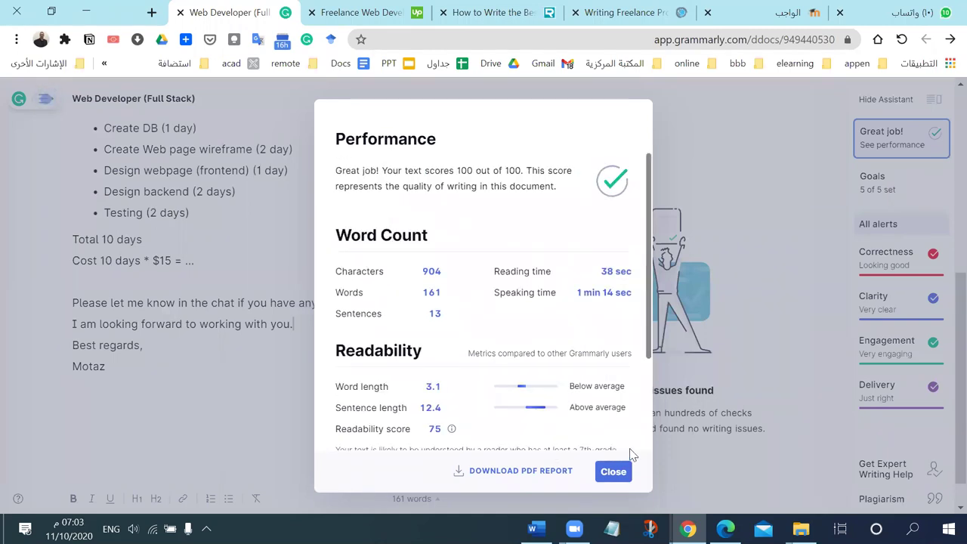
click(613, 471)
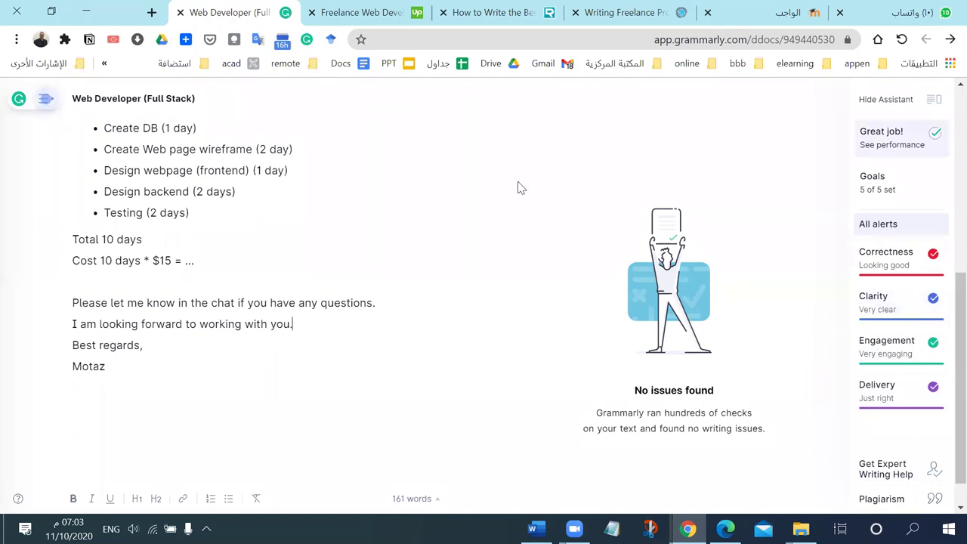
Step: Copy the corrected proposal from "Hello," to the signature and replace the old proposal in upwork projects.docx in Word with it
scroll(239, 317, up, 1)
scroll(239, 317, up, 5)
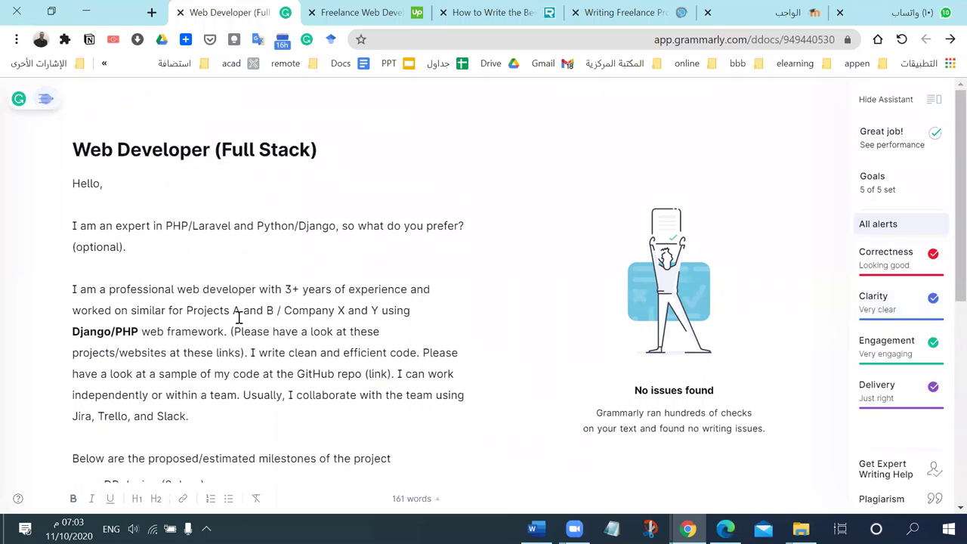
drag(75, 187, 143, 330)
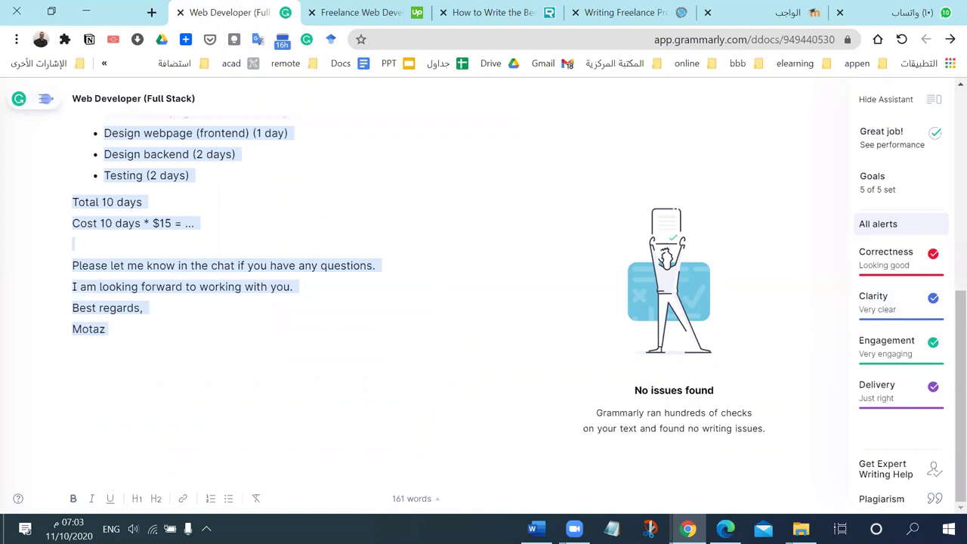
key(alt+Tab)
scroll(461, 321, up, 5)
scroll(461, 321, up, 2)
scroll(367, 277, down, 10)
scroll(367, 272, up, 3)
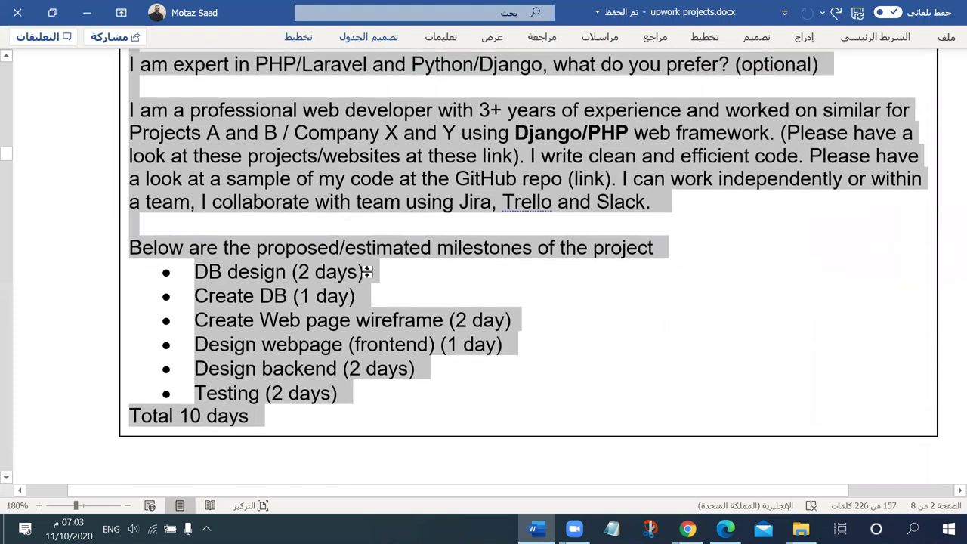
scroll(367, 271, down, 5)
key(Delete)
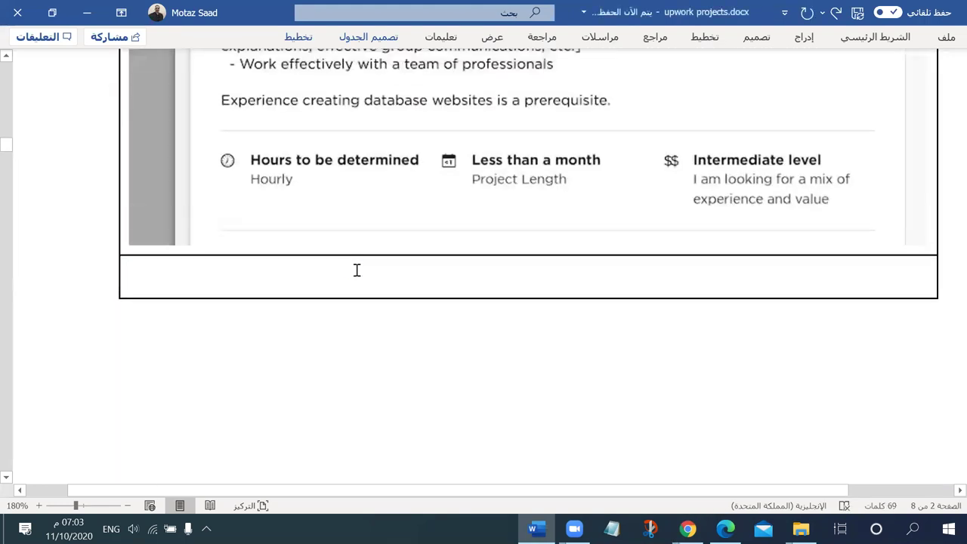
key(ctrl+v)
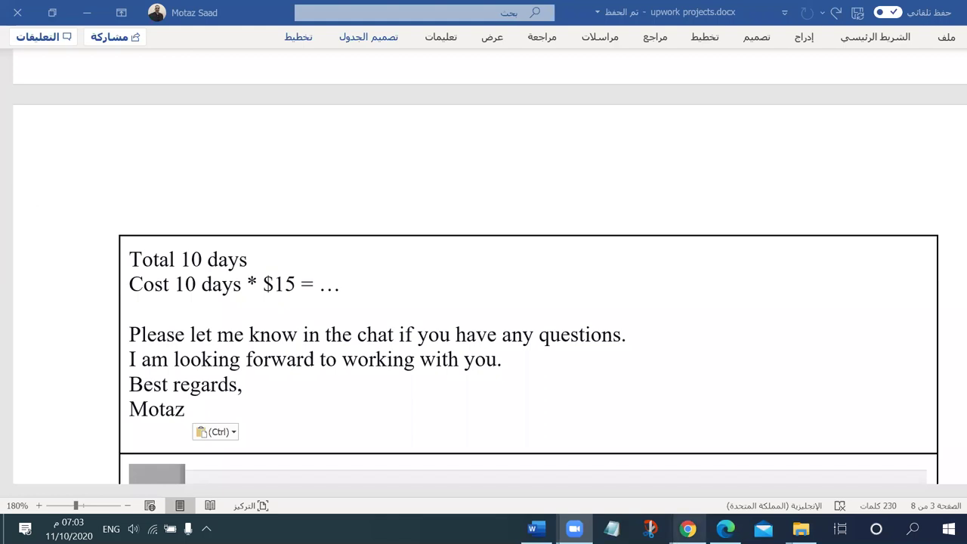
Step: Switch back to Grammarly in Chrome and reread the corrected proposal from the "an expert" sentence to the closing
mouse_move(688, 529)
click(712, 484)
click(114, 265)
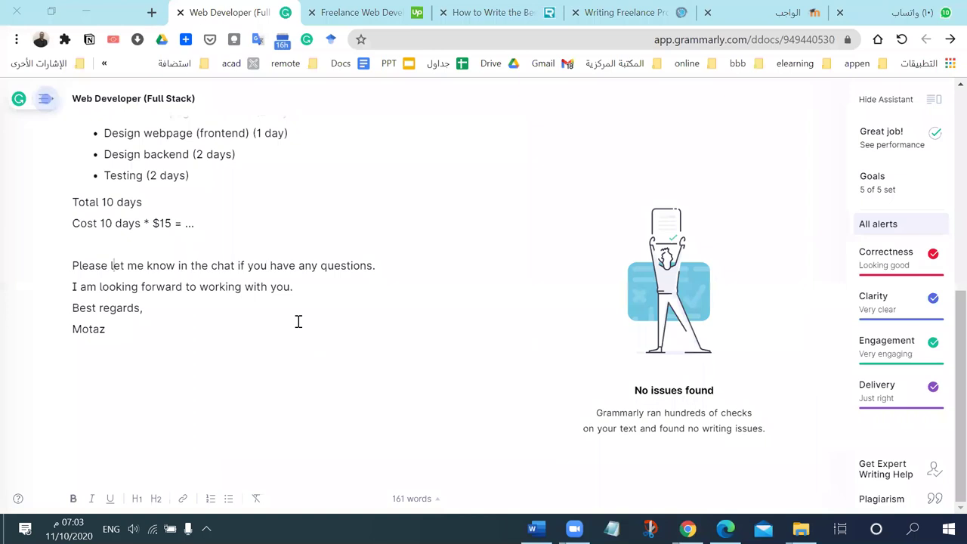
scroll(298, 321, up, 5)
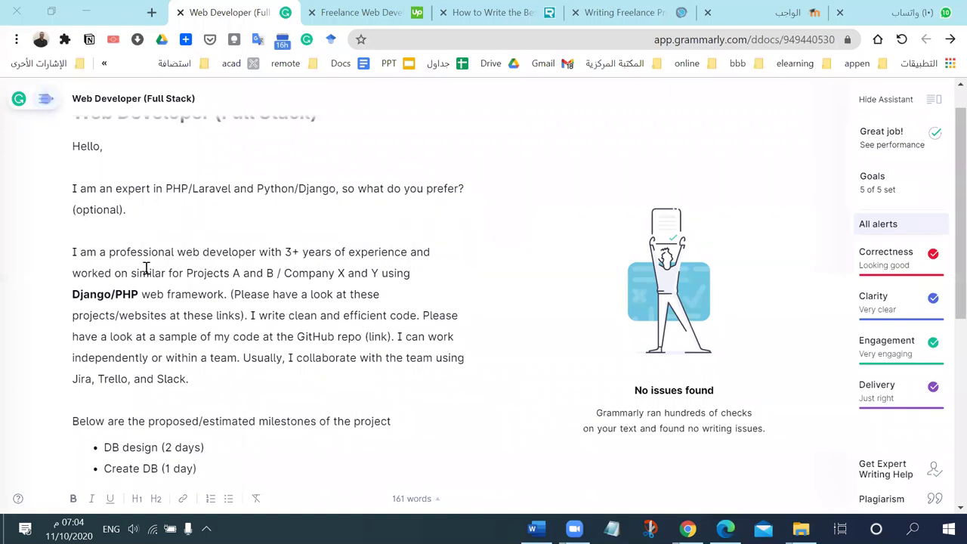
drag(99, 191, 151, 192)
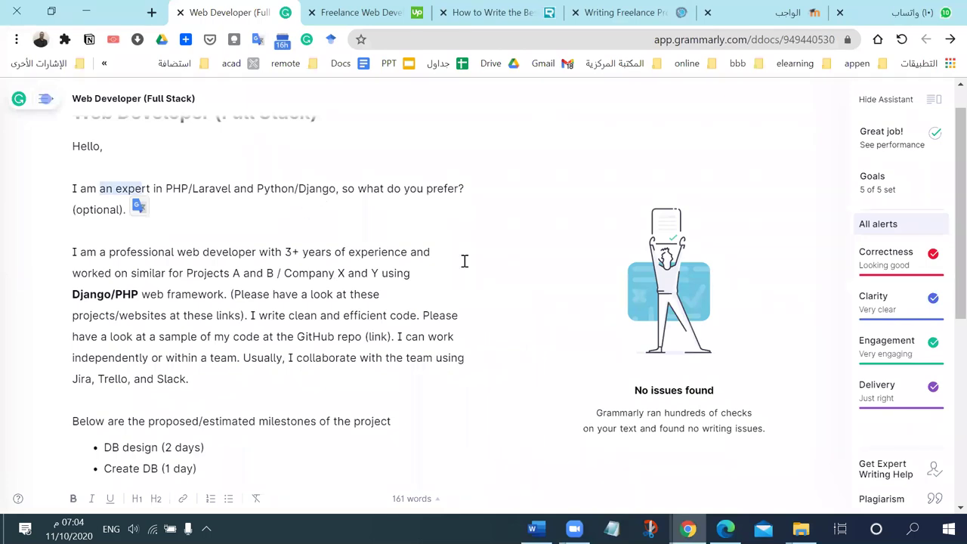
scroll(464, 260, down, 3)
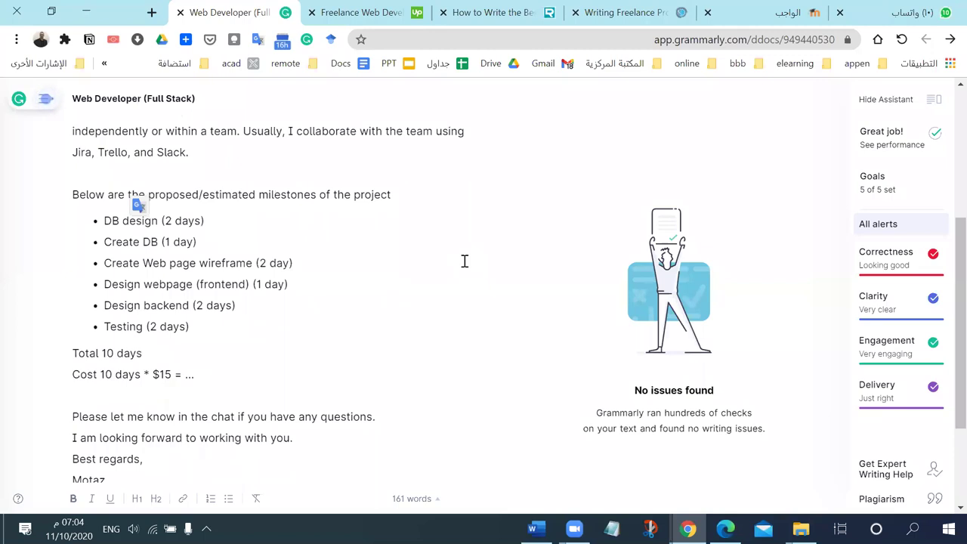
scroll(465, 261, down, 2)
scroll(462, 264, up, 2)
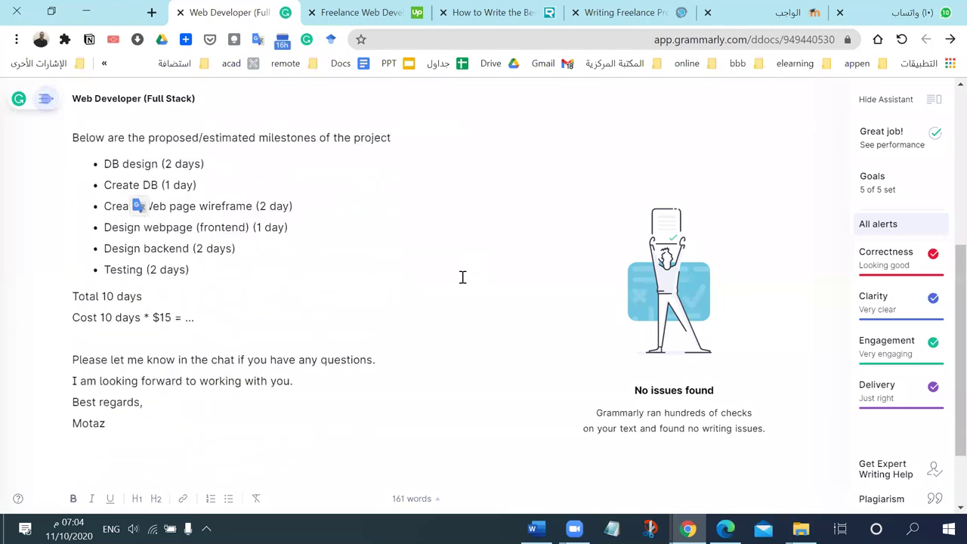
Step: Switch to upwork projects.docx in Word and compare the numbered proposal guidelines with the pasted proposal under the full stack developer job
key(alt+Tab)
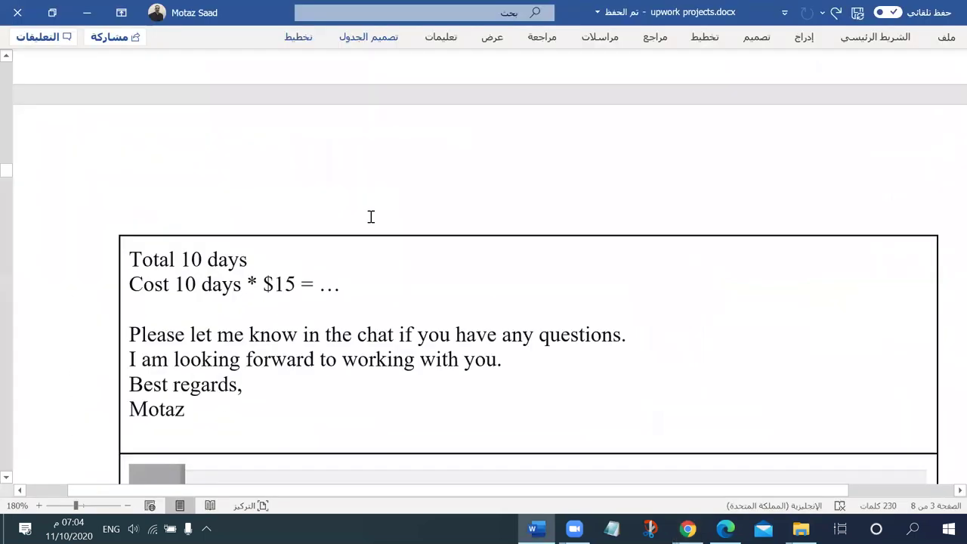
scroll(371, 216, up, 10)
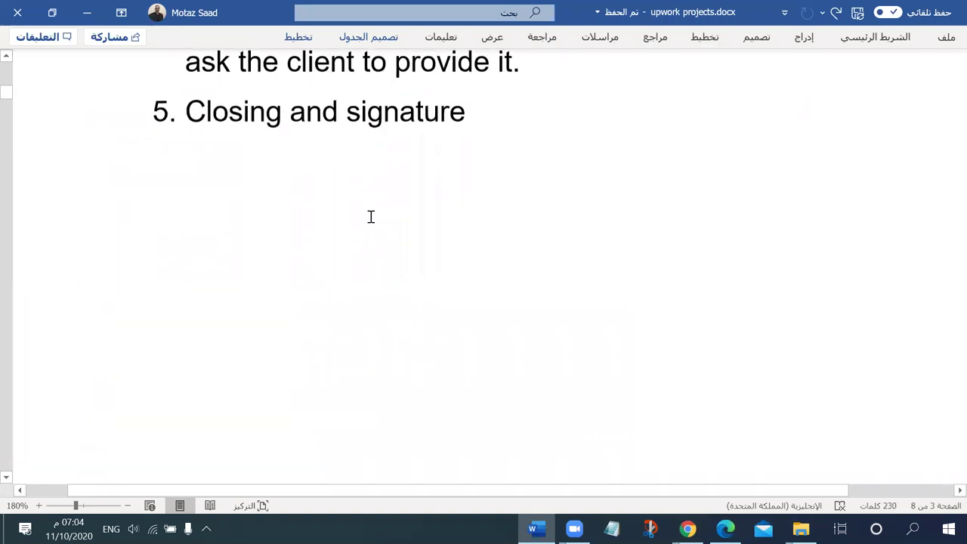
scroll(369, 216, down, 5)
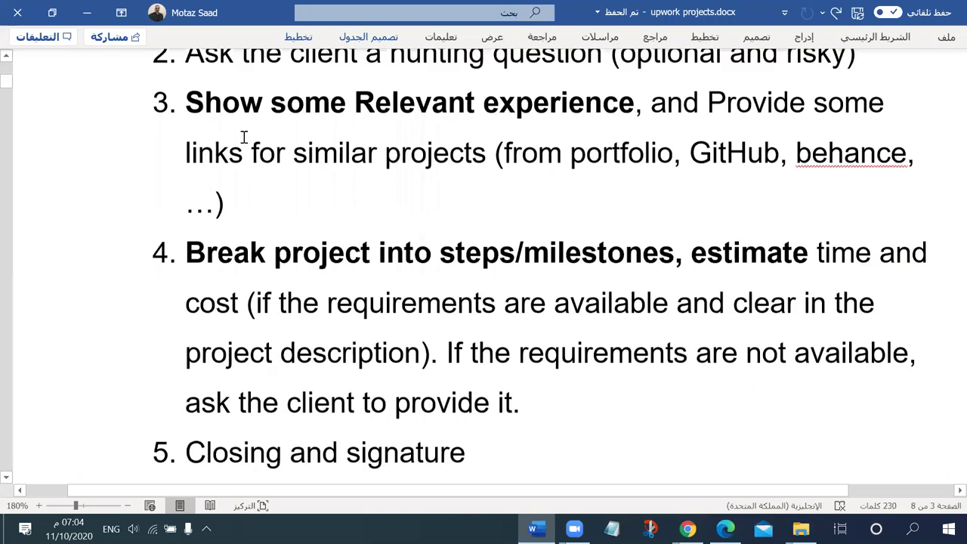
scroll(295, 339, down, 3)
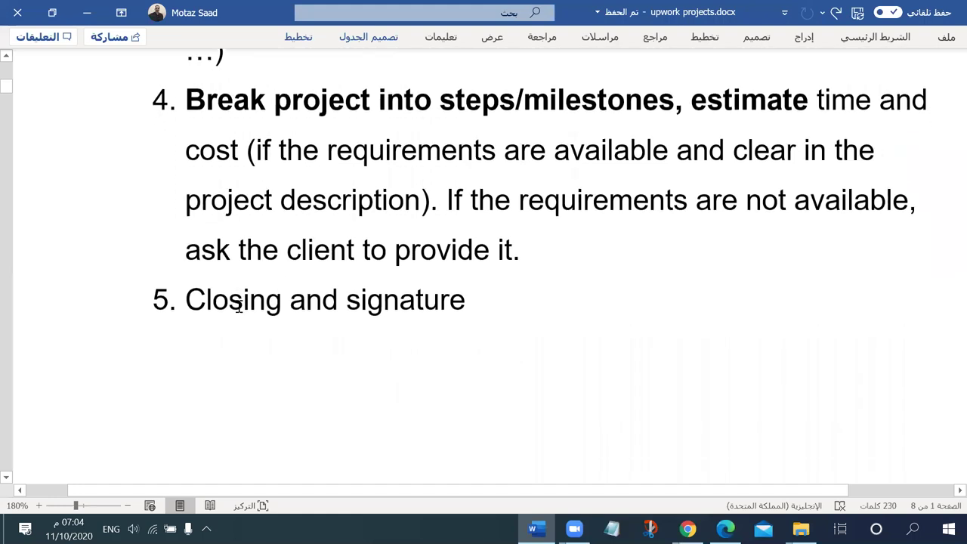
double_click(239, 297)
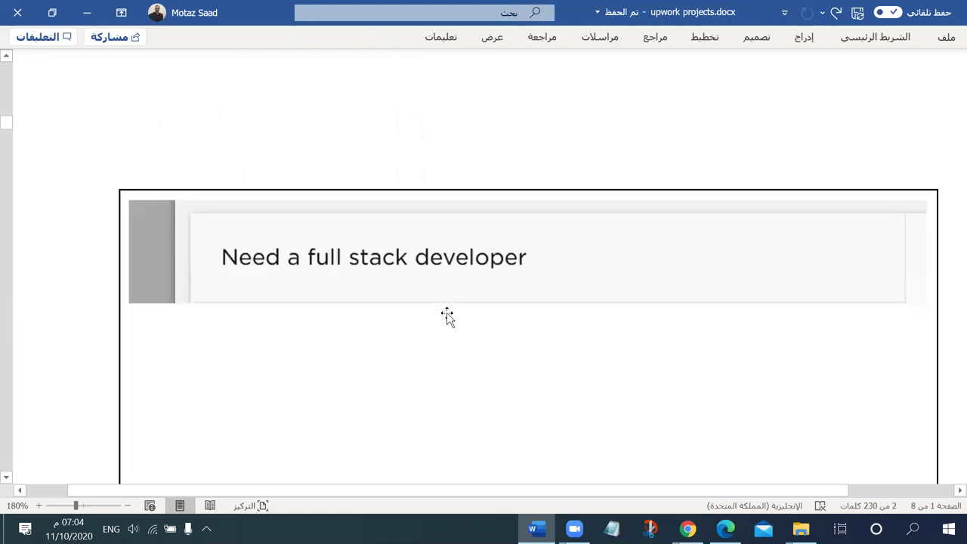
scroll(447, 312, down, 10)
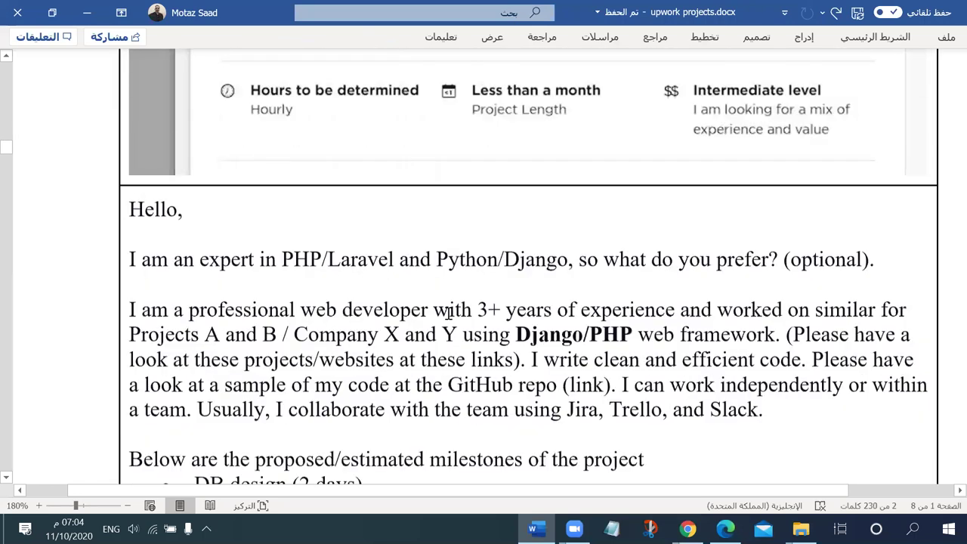
scroll(447, 313, down, 4)
scroll(446, 311, up, 3)
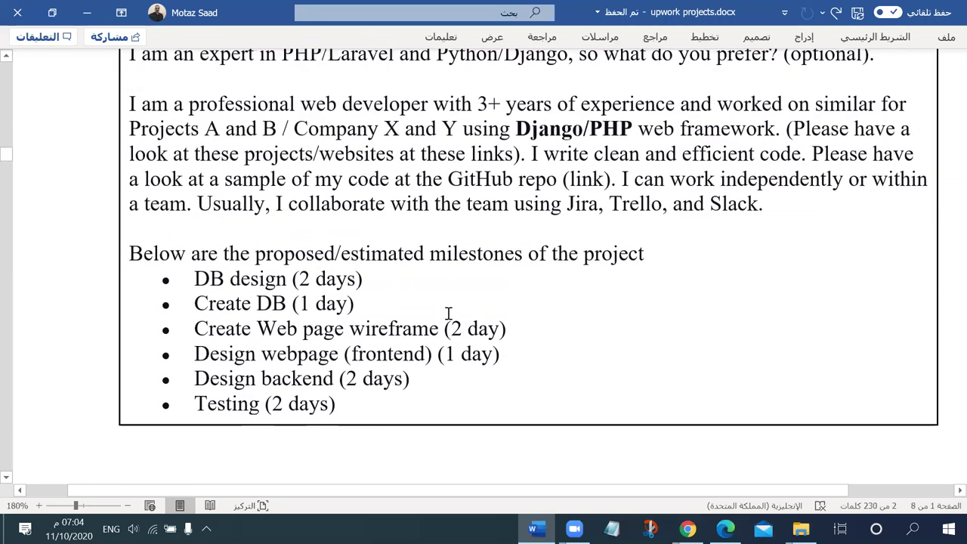
Step: Reread the whole proposal from "Hello," to the signature, marking the opening words of the professional web developer paragraph
click(149, 127)
key(ctrl+v)
drag(363, 268, 199, 401)
scroll(445, 279, down, 6)
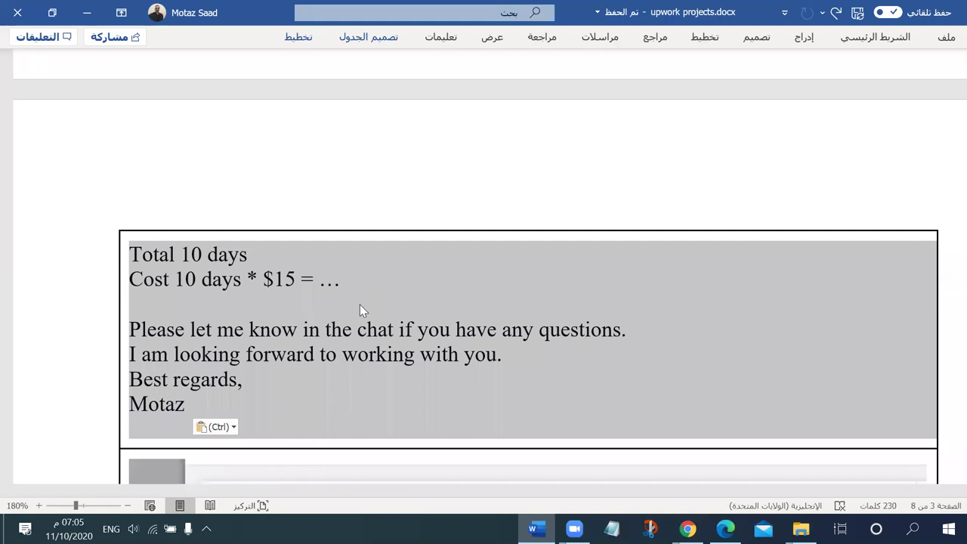
scroll(442, 341, up, 8)
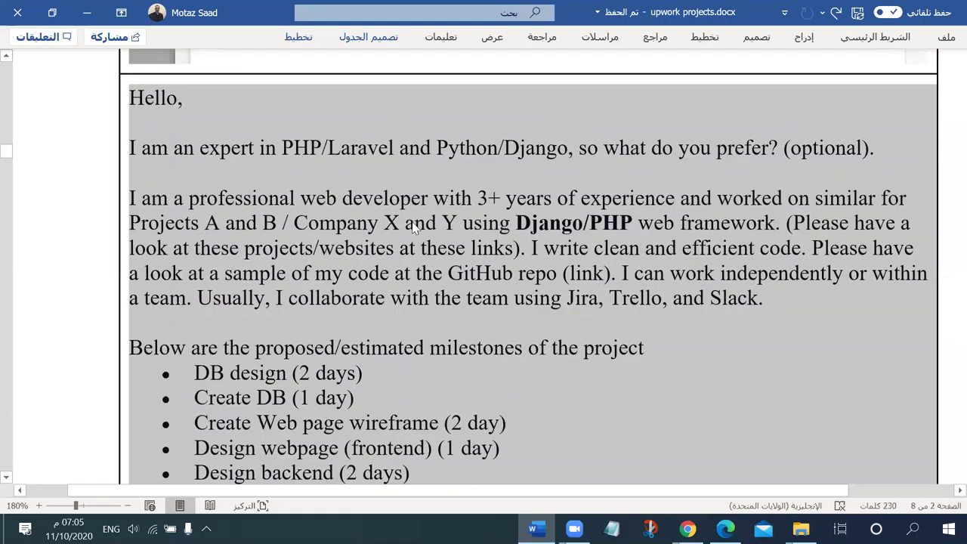
scroll(433, 352, down, 3)
scroll(432, 353, down, 2)
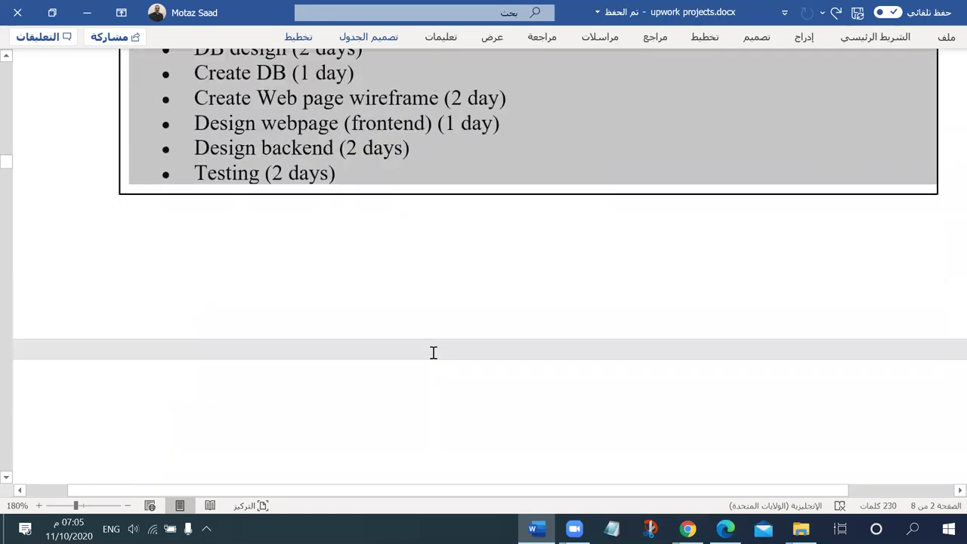
scroll(431, 352, up, 4)
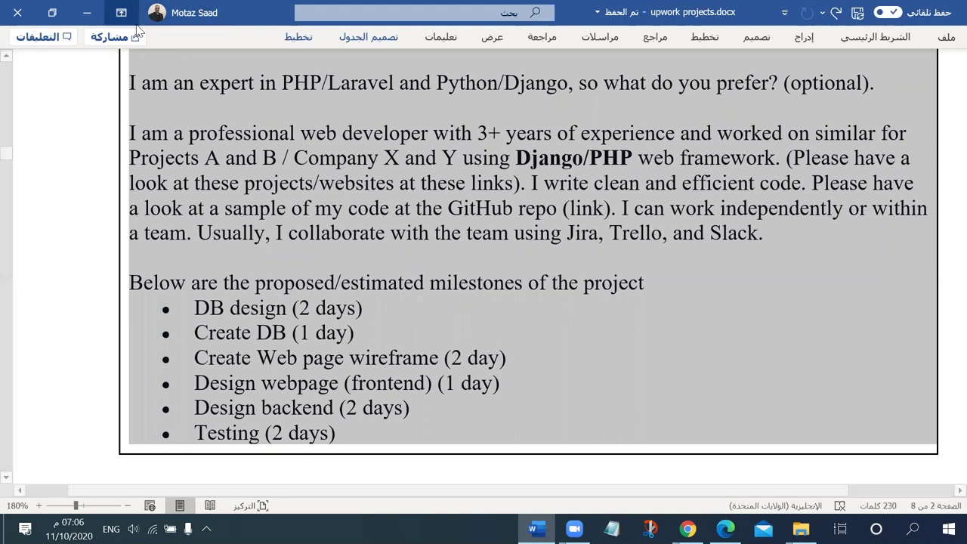
click(198, 155)
drag(132, 133, 791, 138)
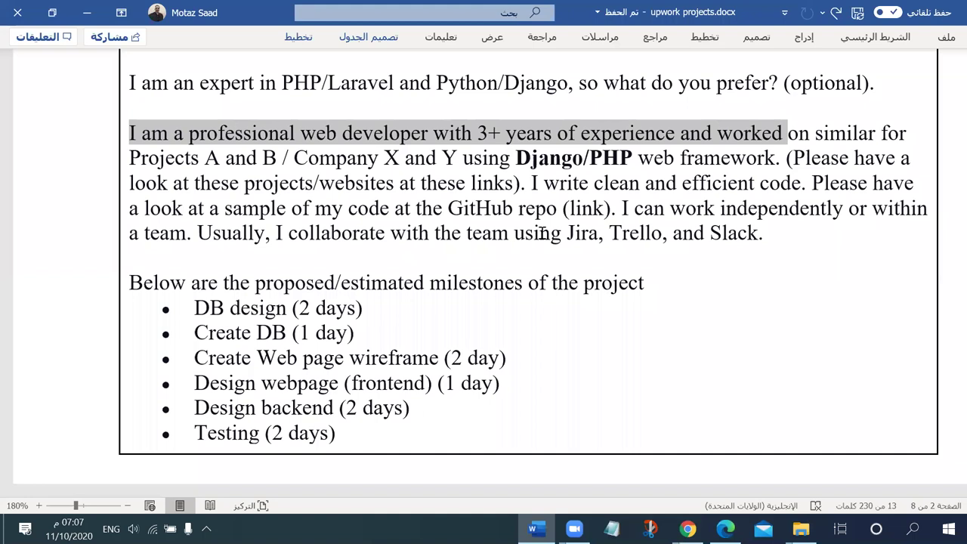
Step: Examine the "UI/UX design for a meal plan service" job post below the proposal, including its deliverables and required skills
scroll(512, 251, down, 10)
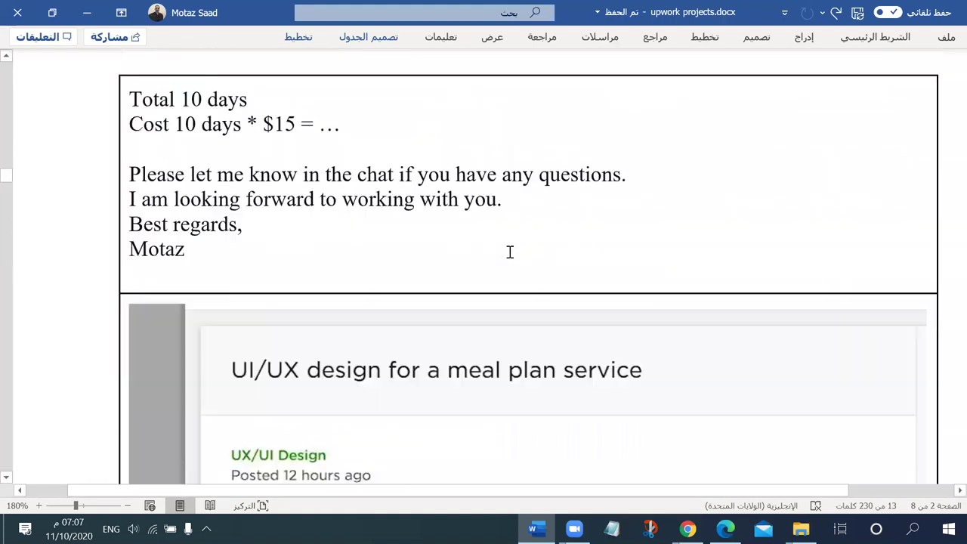
scroll(443, 252, down, 10)
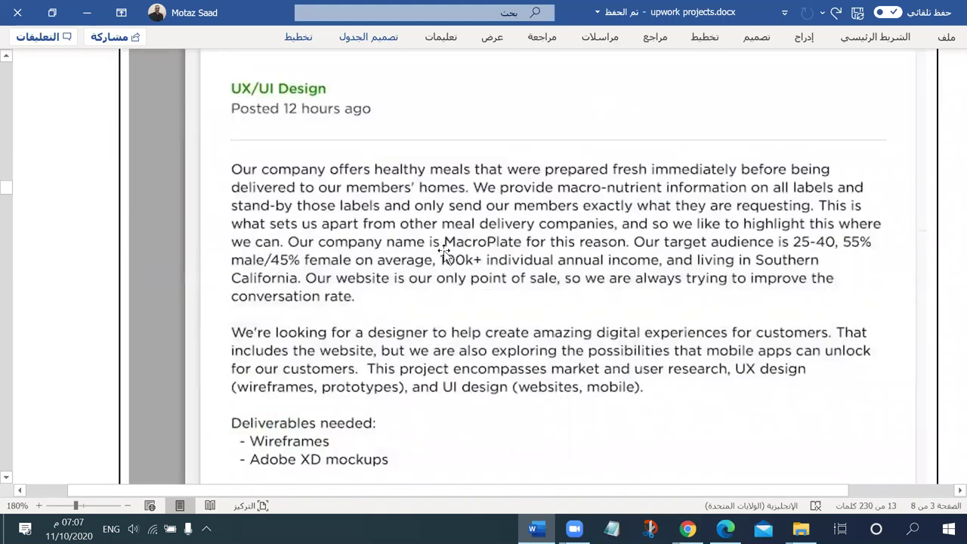
scroll(443, 250, up, 10)
click(628, 283)
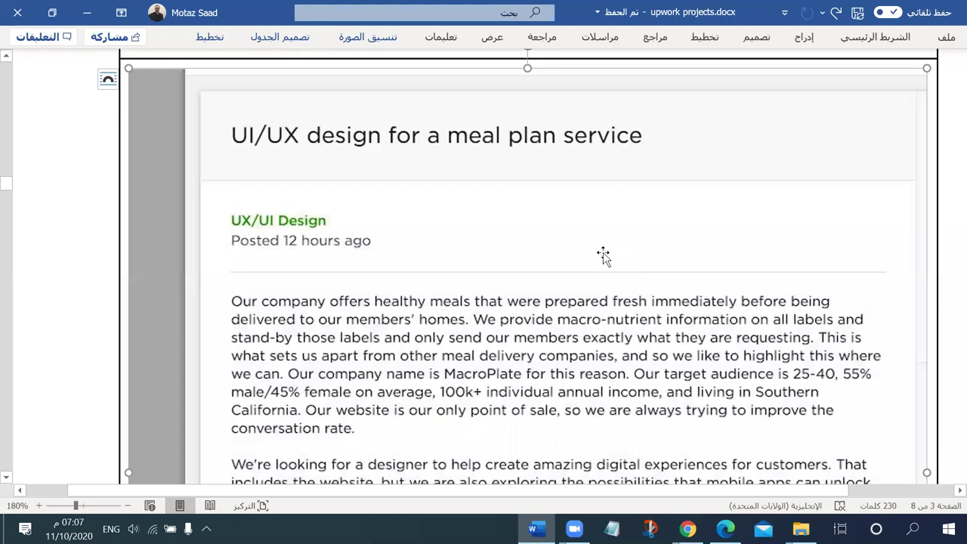
scroll(603, 255, down, 4)
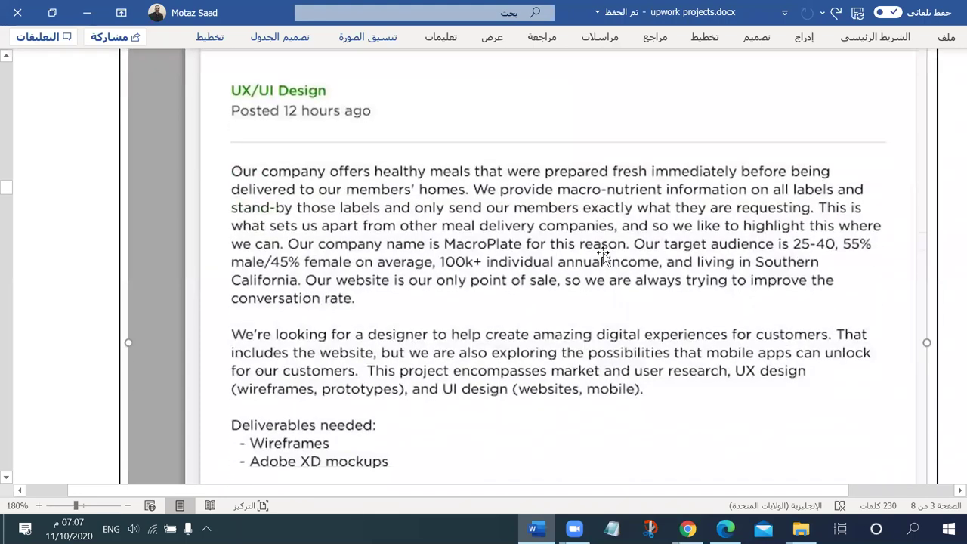
scroll(603, 255, down, 3)
scroll(605, 252, up, 2)
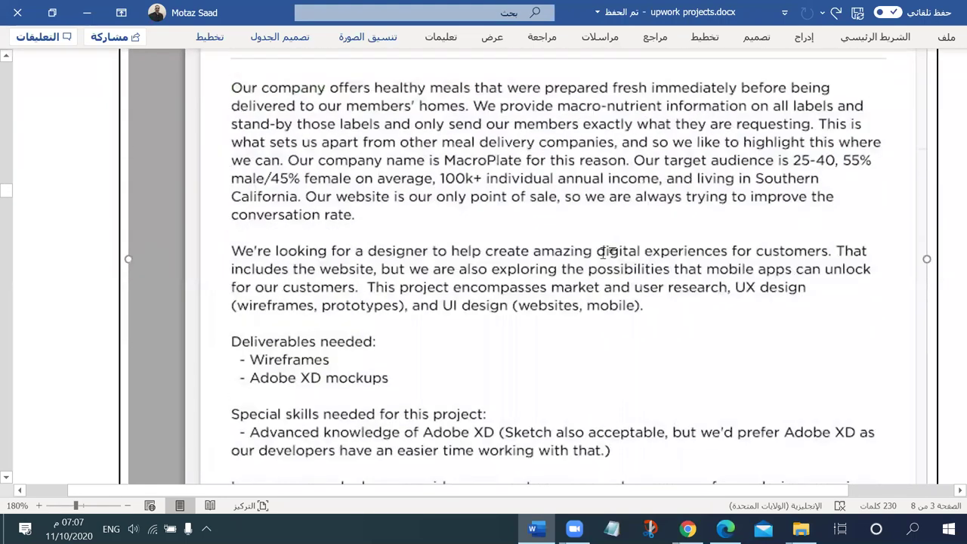
scroll(608, 252, down, 15)
scroll(589, 254, up, 5)
Step: Compare the "Need a full stack developer" job post and its requirements with the proposal written beneath it
scroll(574, 255, up, 10)
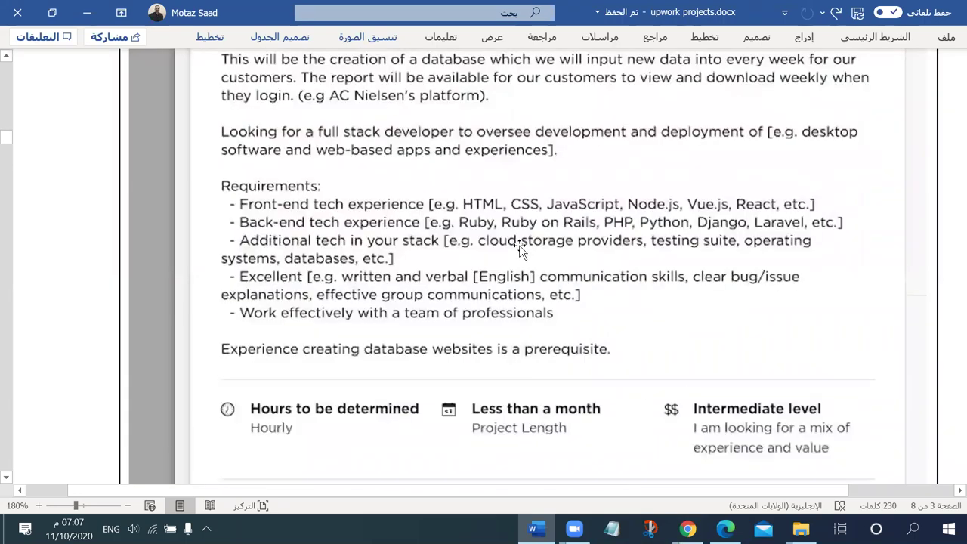
scroll(383, 314, down, 12)
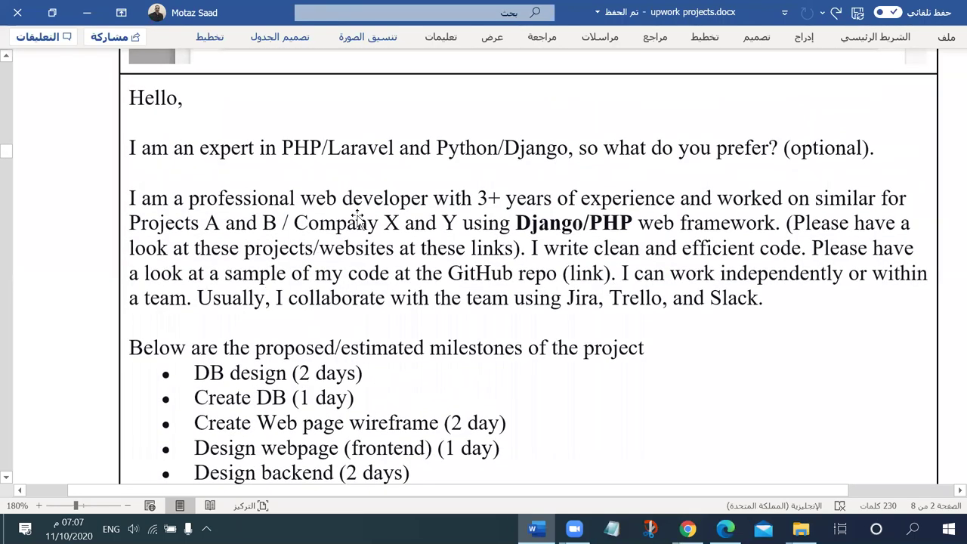
scroll(359, 219, up, 10)
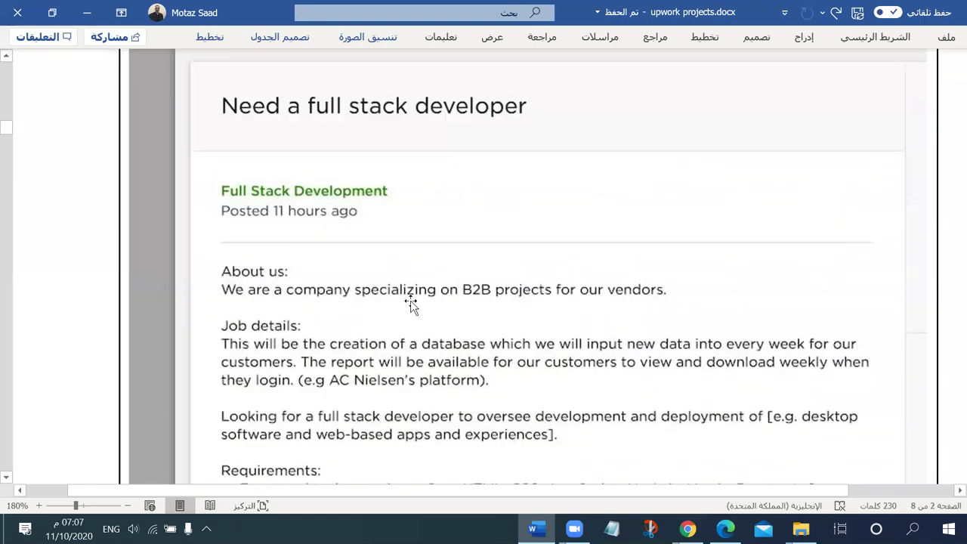
scroll(483, 277, down, 8)
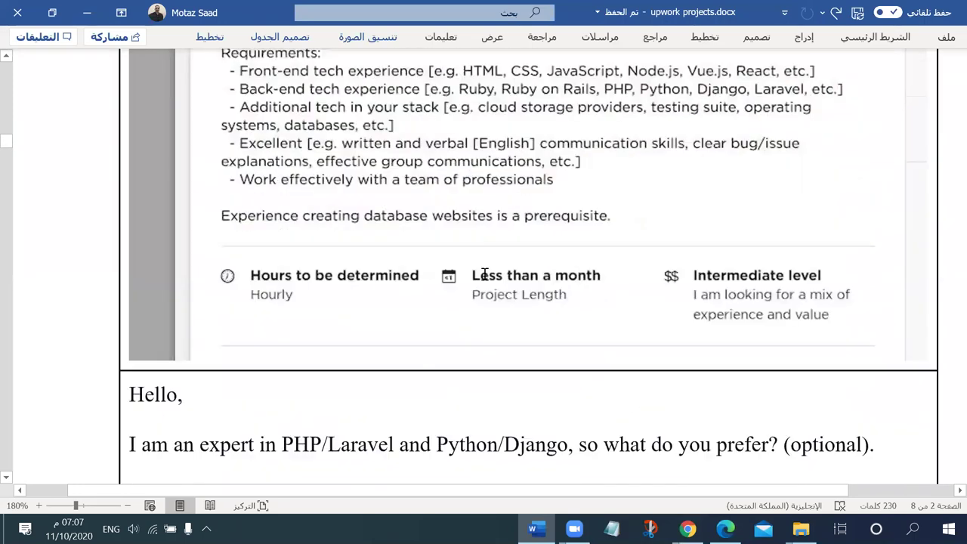
scroll(406, 276, down, 5)
scroll(377, 274, up, 1)
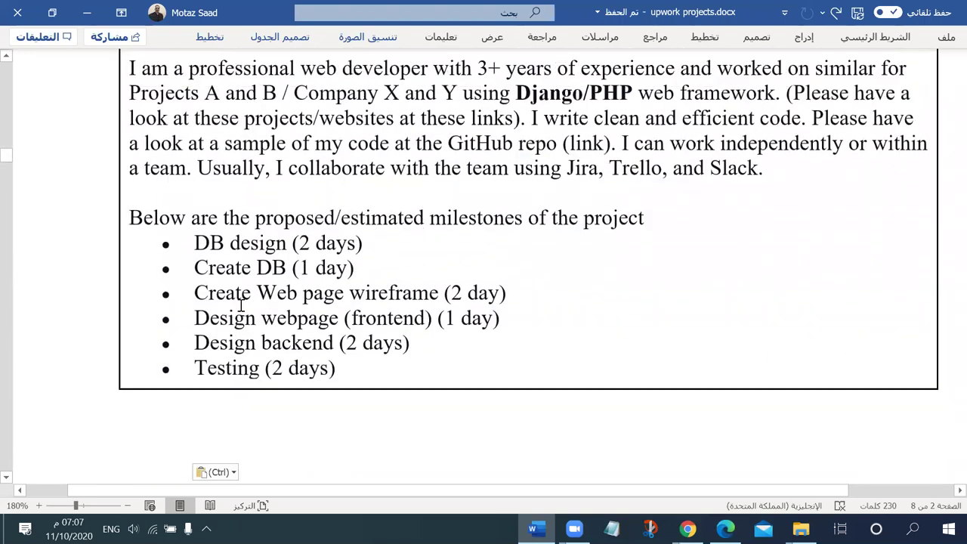
Step: Review the proposal's milestone list, marking "DB design" and the word "wireframe" along the way
drag(192, 243, 291, 243)
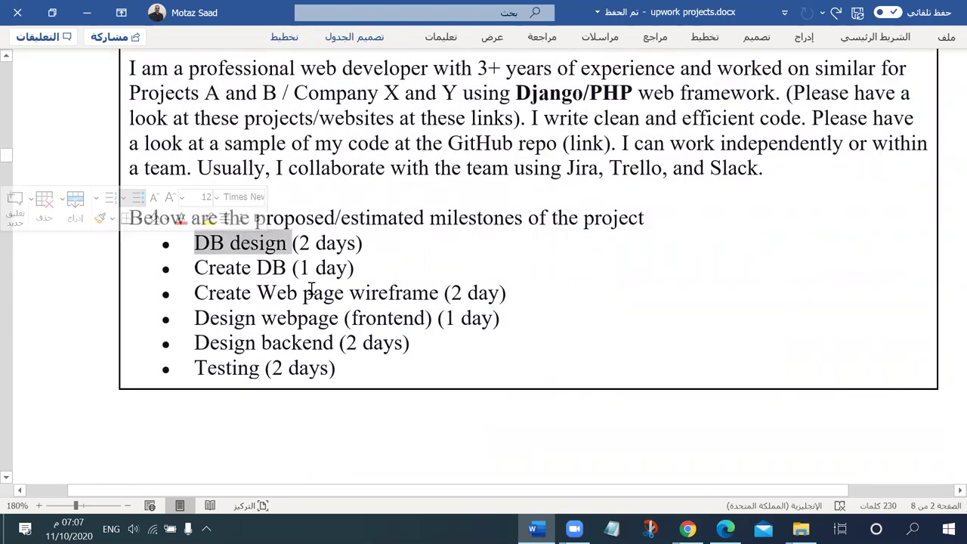
text(DB design)
drag(194, 243, 235, 244)
drag(293, 268, 294, 267)
double_click(399, 293)
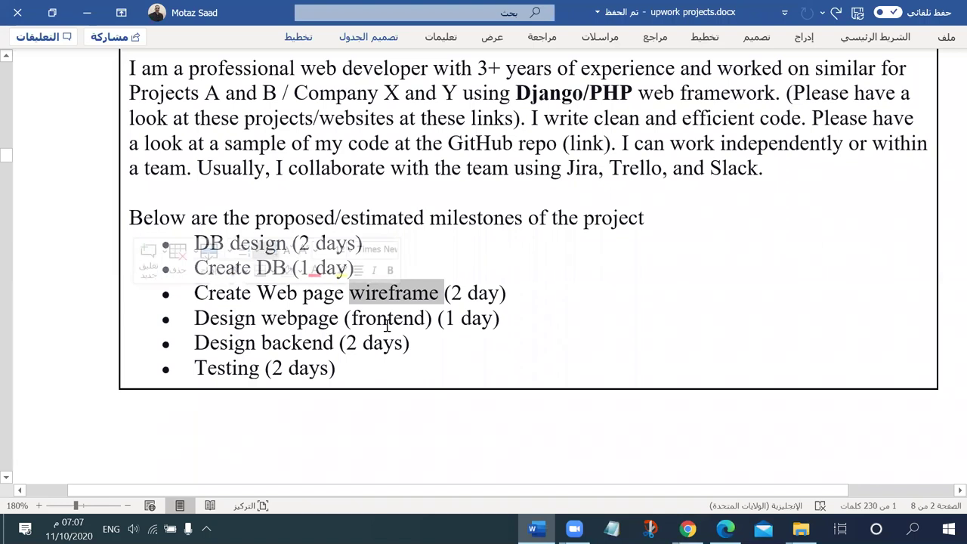
click(387, 318)
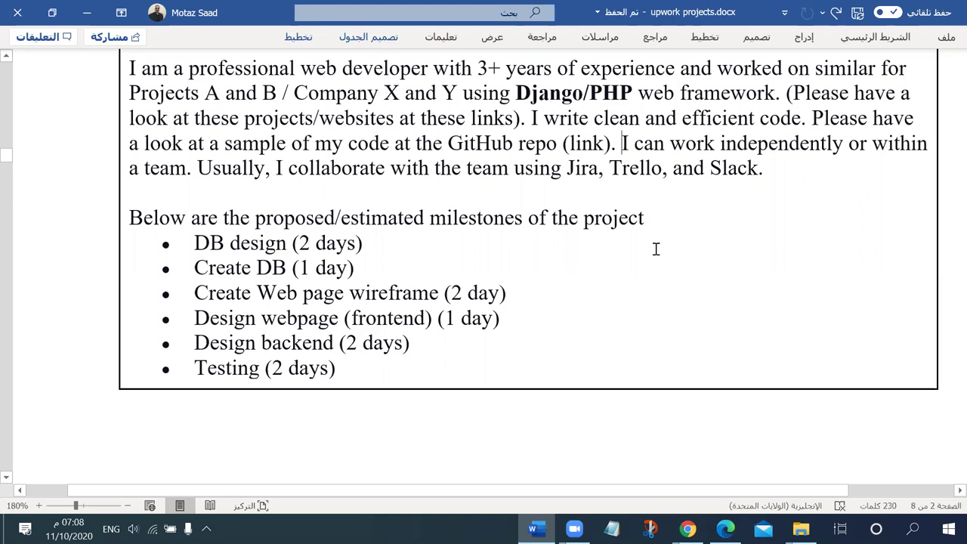
Step: Start a new line at "I can work independently" and add a separate line reading "OR" after the Slack sentence
key(Return)
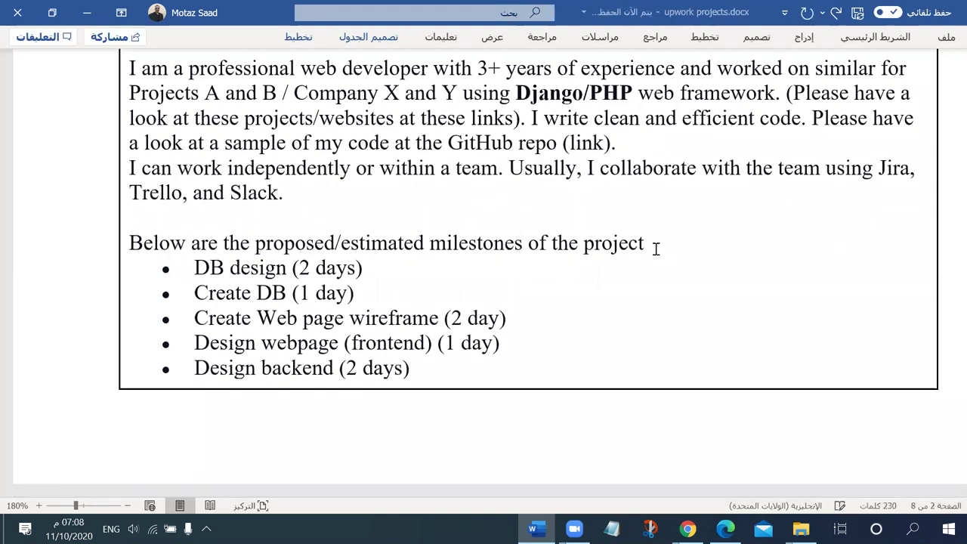
key(Down)
key(End)
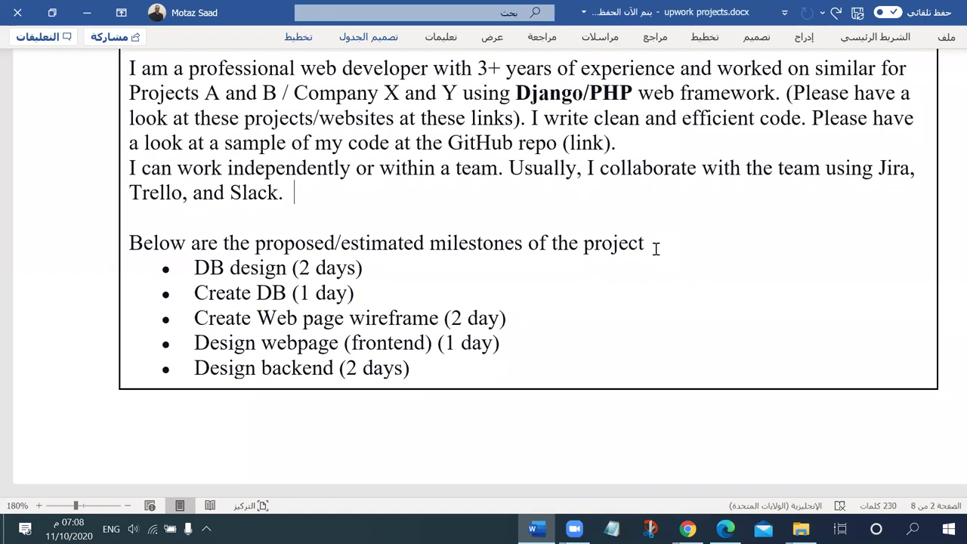
key(Return)
text(OR)
key(Return)
Step: Begin an alternative teamwork sentence under "OR" with the text "I all previous projects, I worked within teams"
text(I)
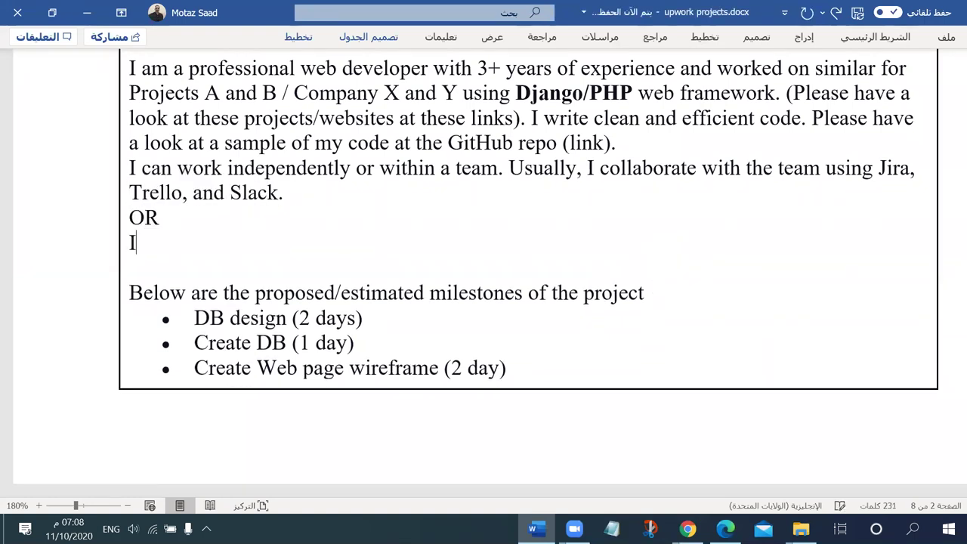
text( all previous projects)
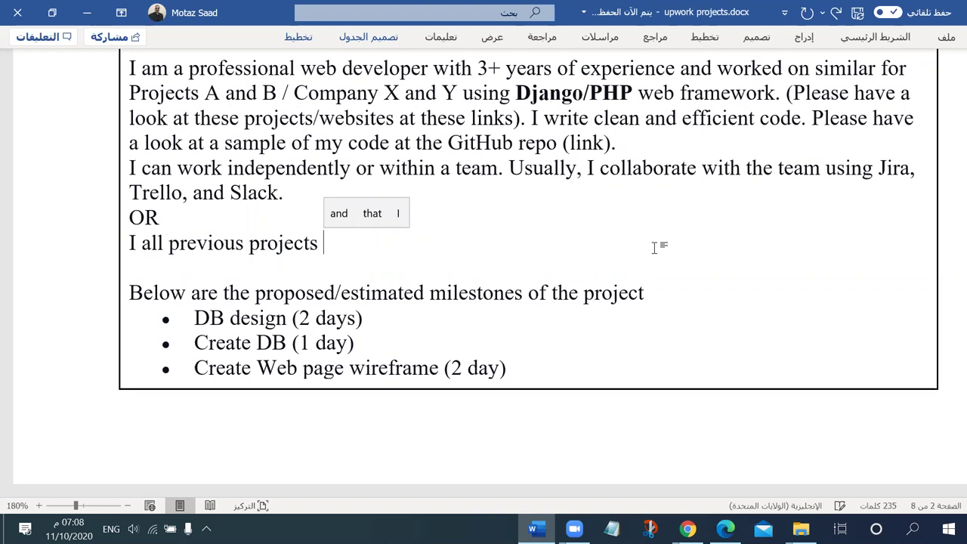
key(BackSpace)
text(, I worked)
key(BackSpace)
key(BackSpace)
key(BackSpace)
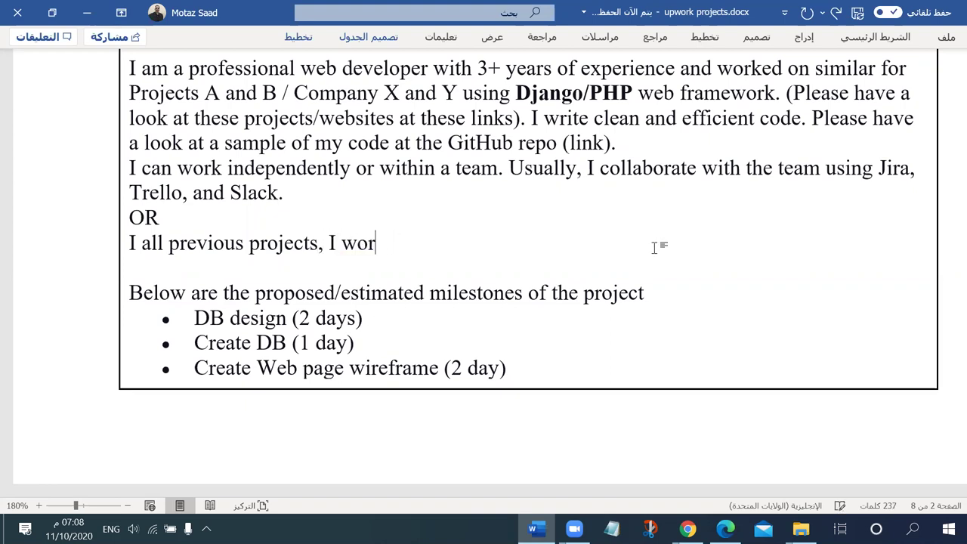
text(ked i)
key(BackSpace)
text(with m)
key(BackSpace)
key(BackSpace)
key(BackSpace)
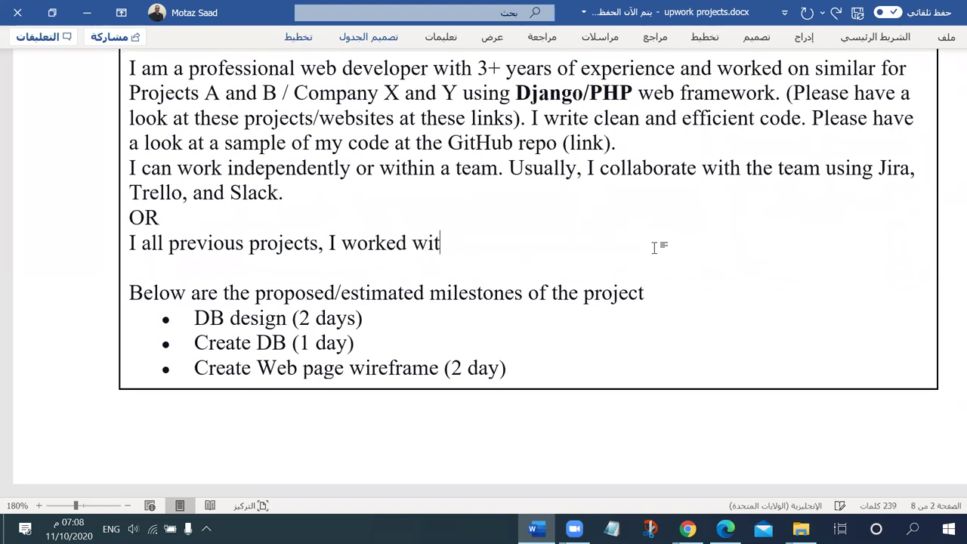
text(hi)
key(BackSpace)
key(BackSpace)
text(hin teams)
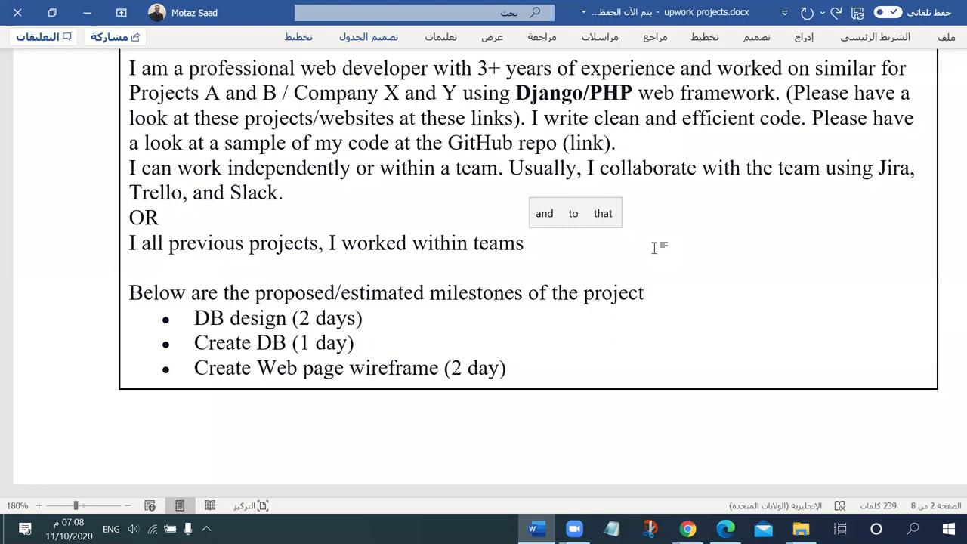
Step: Continue the alternative teamwork sentence with "in Scrum"
text( and)
key(BackSpace)
key(BackSpace)
key(BackSpace)
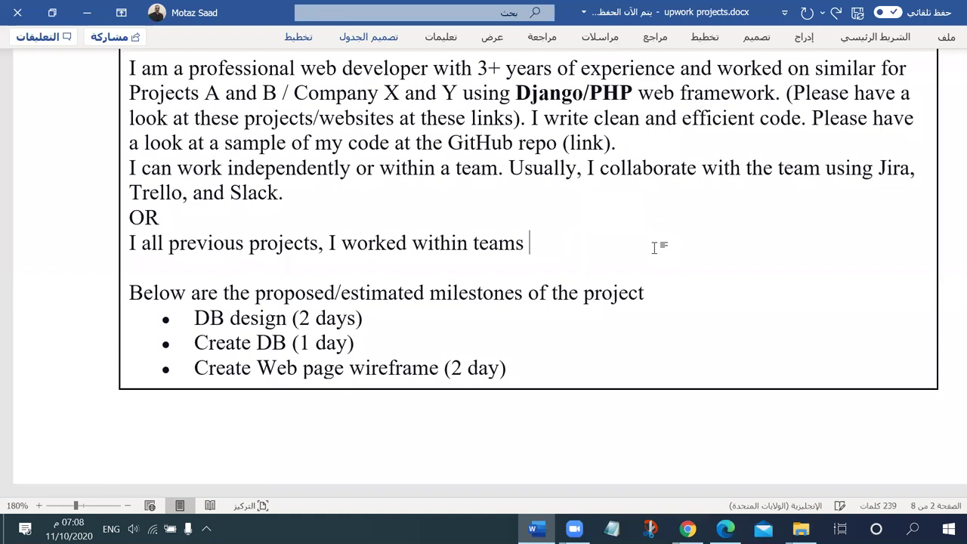
text(in )
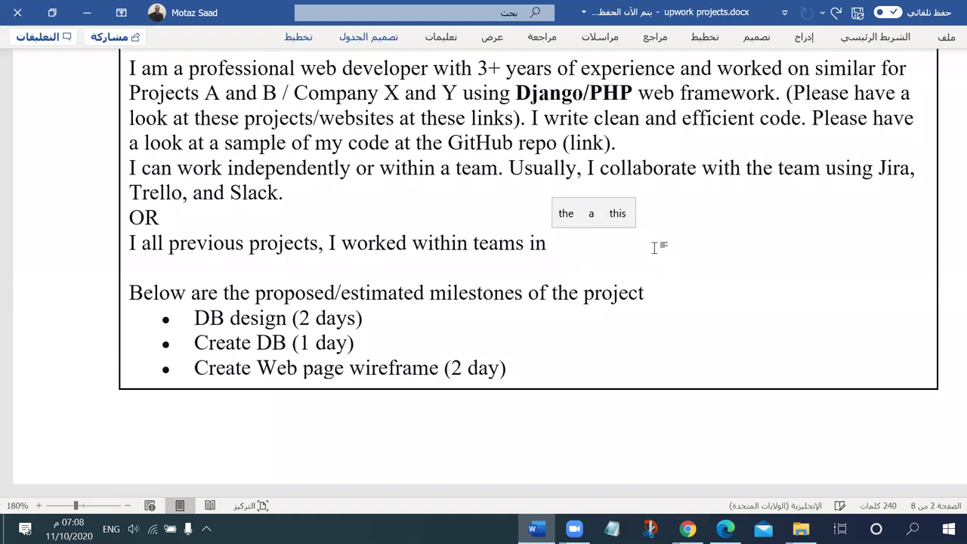
text(Scru)
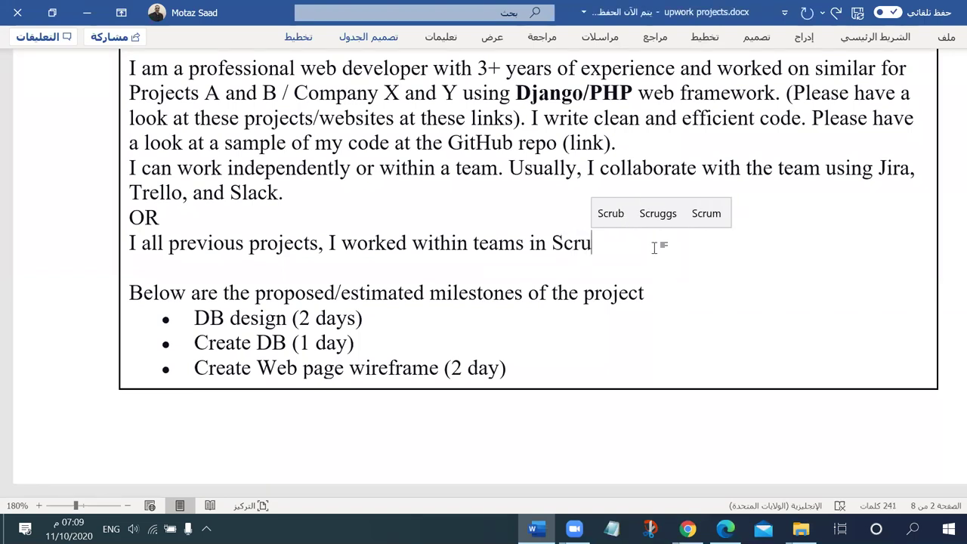
text(m pro)
key(BackSpace)
key(BackSpace)
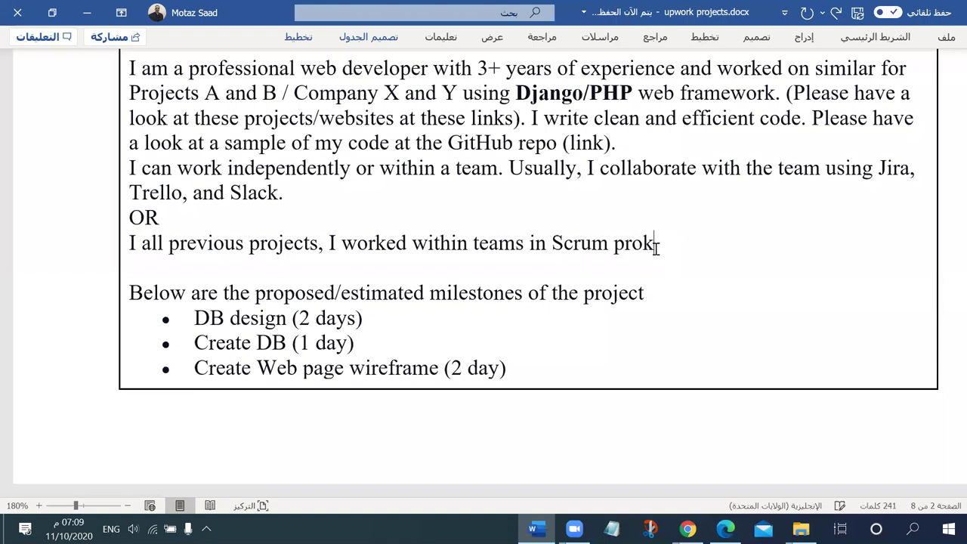
key(BackSpace)
text(je)
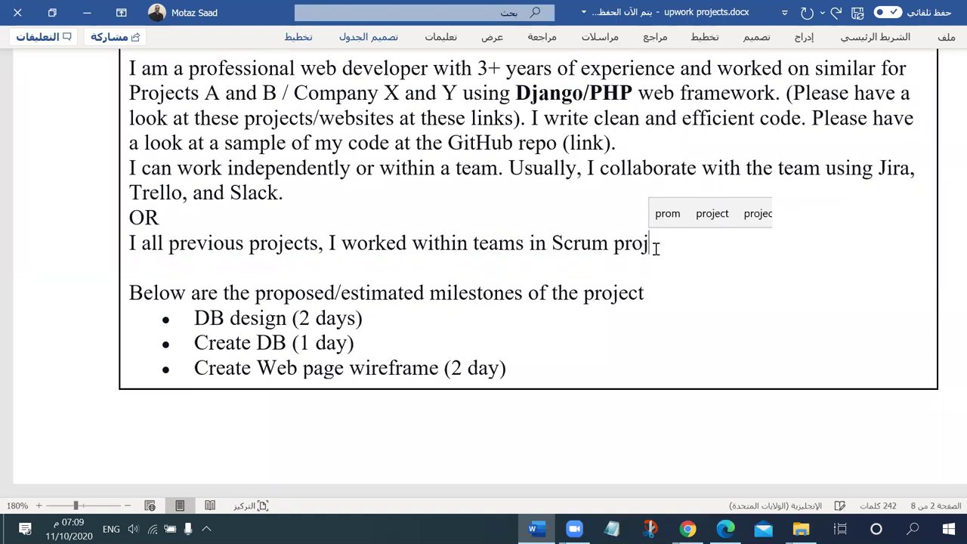
key(BackSpace)
key(BackSpace)
key(BackSpace)
key(BackSpace)
key(BackSpace)
Step: End the alternative teamwork sentence with the word "manner", fixing its spelling with the suggested correction
text(mannaer)
key(BackSpace)
key(BackSpace)
key(BackSpace)
key(BackSpace)
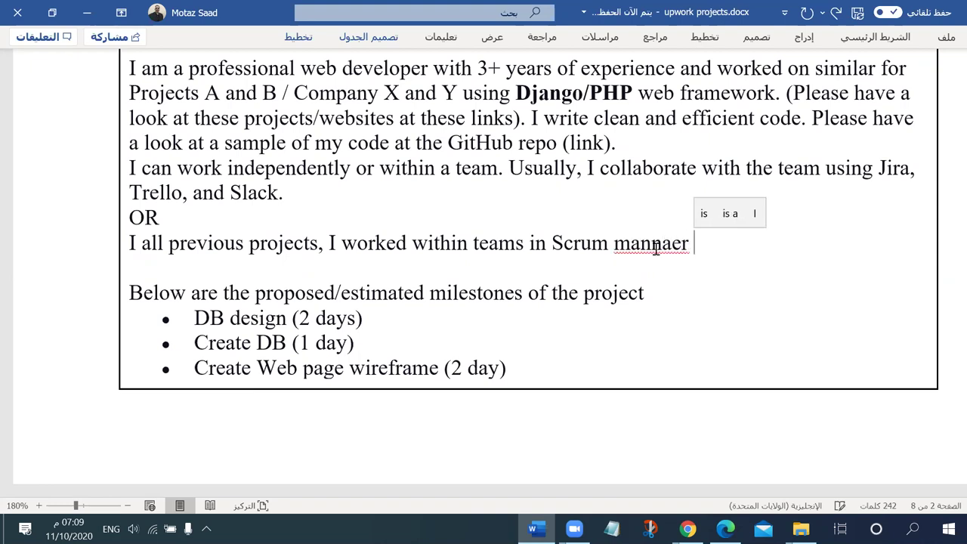
text(ar.)
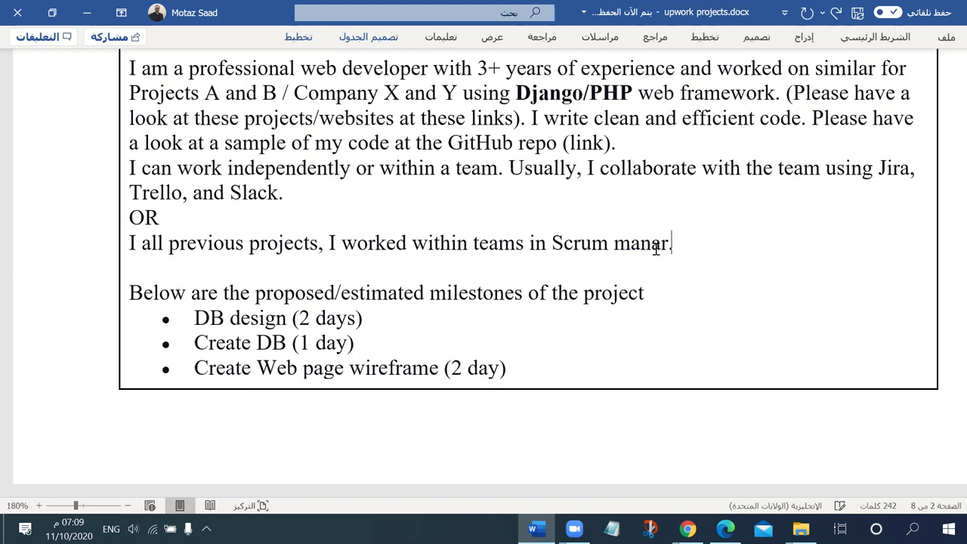
key(BackSpace)
key(BackSpace)
key(BackSpace)
key(BackSpace)
key(BackSpace)
text(m)
key(BackSpace)
text(nnar)
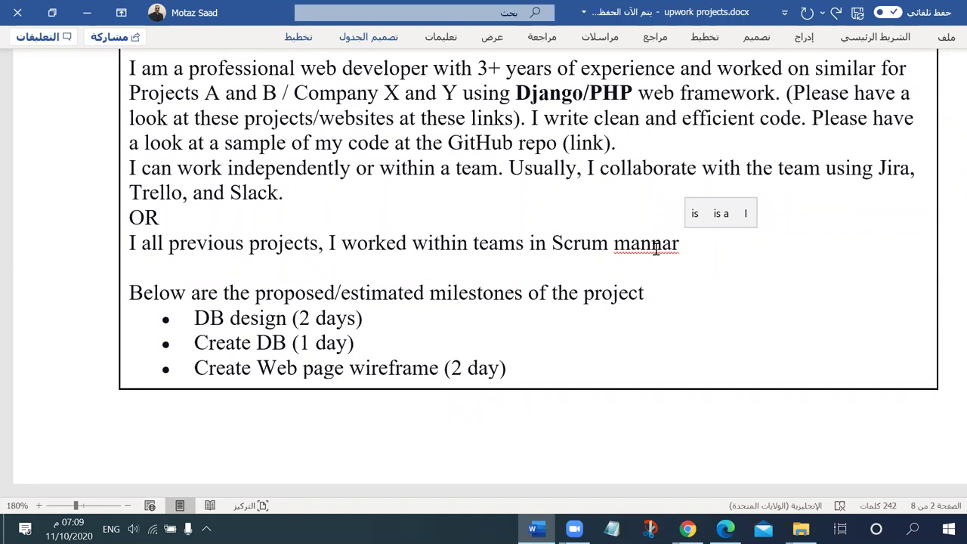
right_click(654, 246)
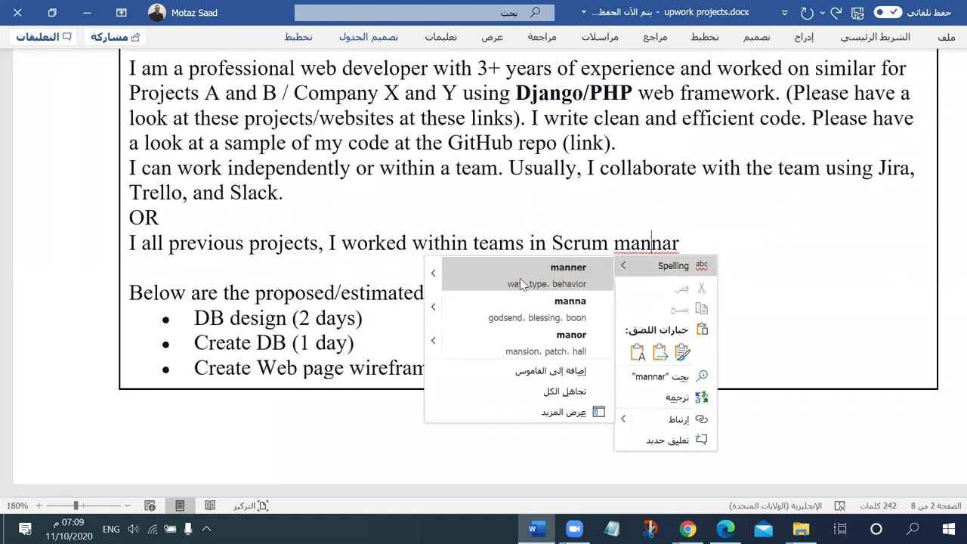
click(520, 278)
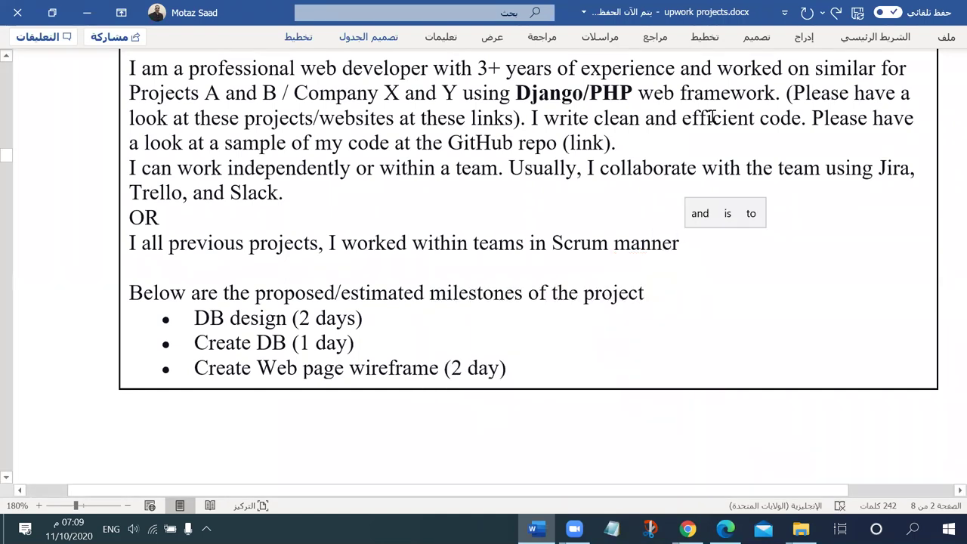
Step: End the alternative teamwork sentence with a period after "manner" and select the whole sentence
key(BackSpace)
text(.)
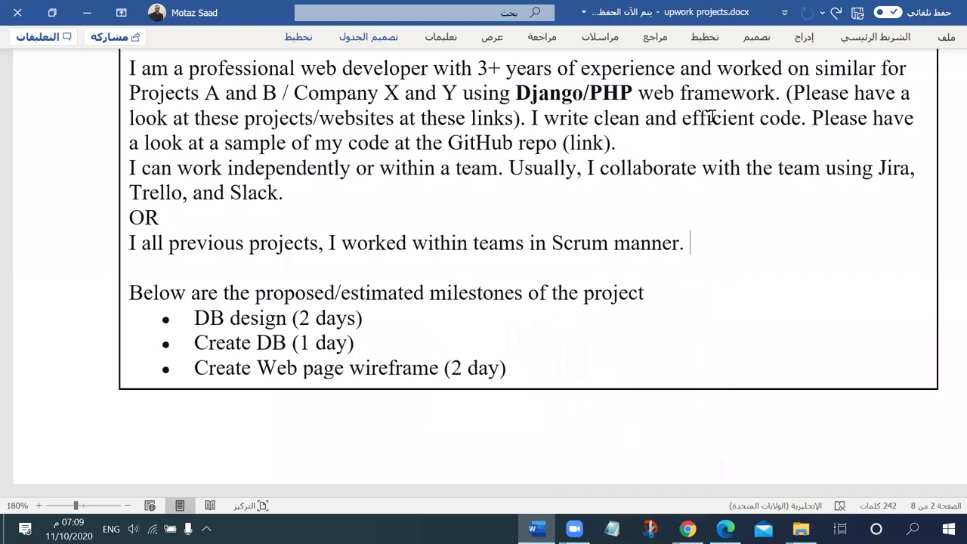
double_click(574, 243)
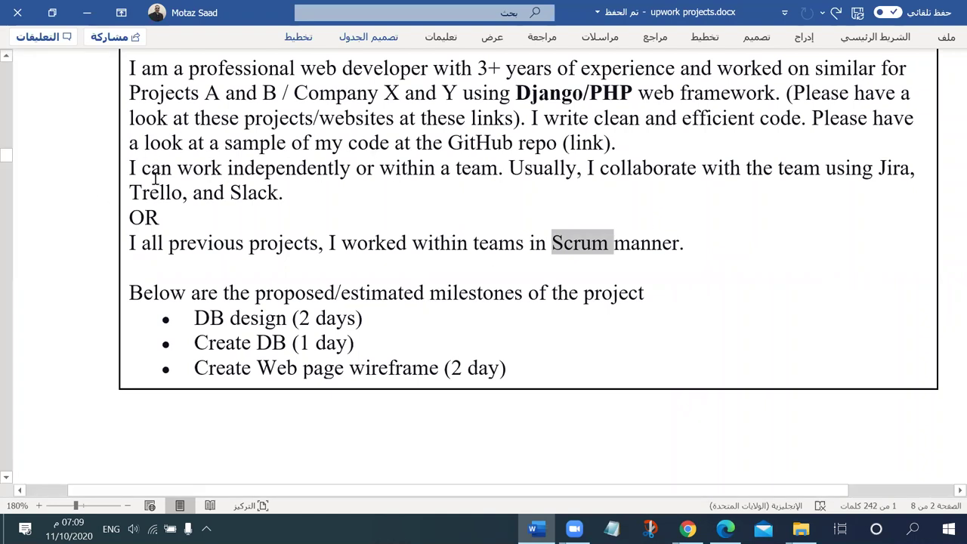
key(ctrl+a)
click(257, 244)
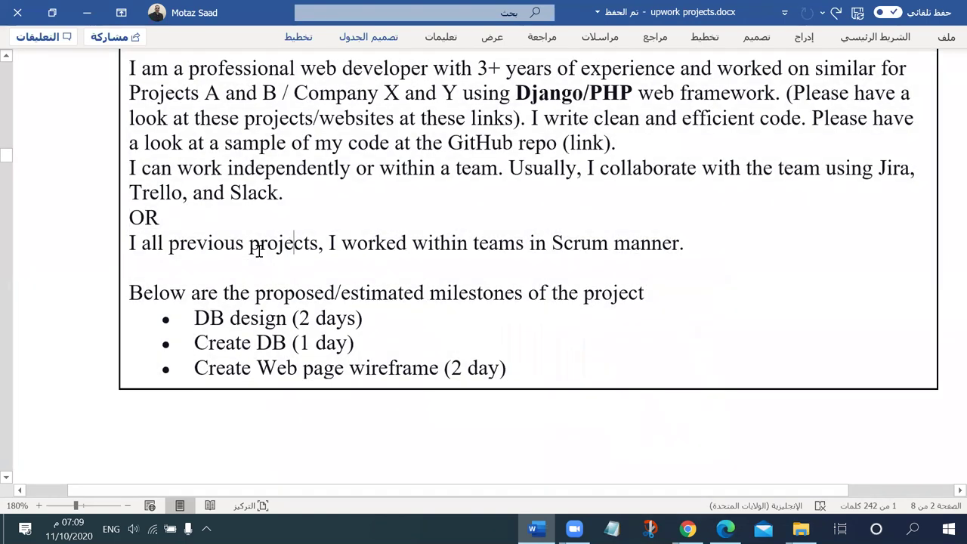
triple_click(208, 239)
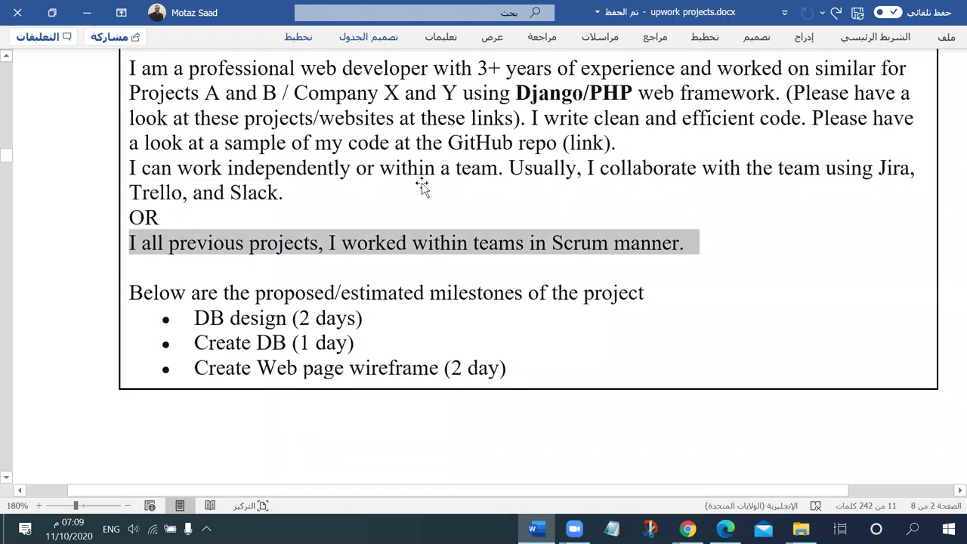
Step: Review the full stack job requirements and the other job postings through the end of the document, returning to the proposal's closing lines
scroll(421, 188, up, 6)
scroll(423, 257, up, 2)
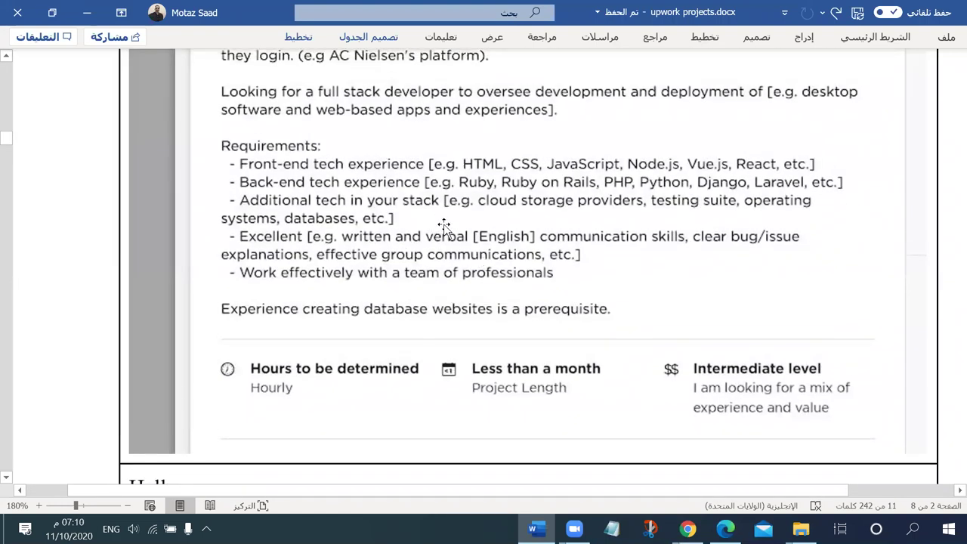
scroll(444, 229, down, 20)
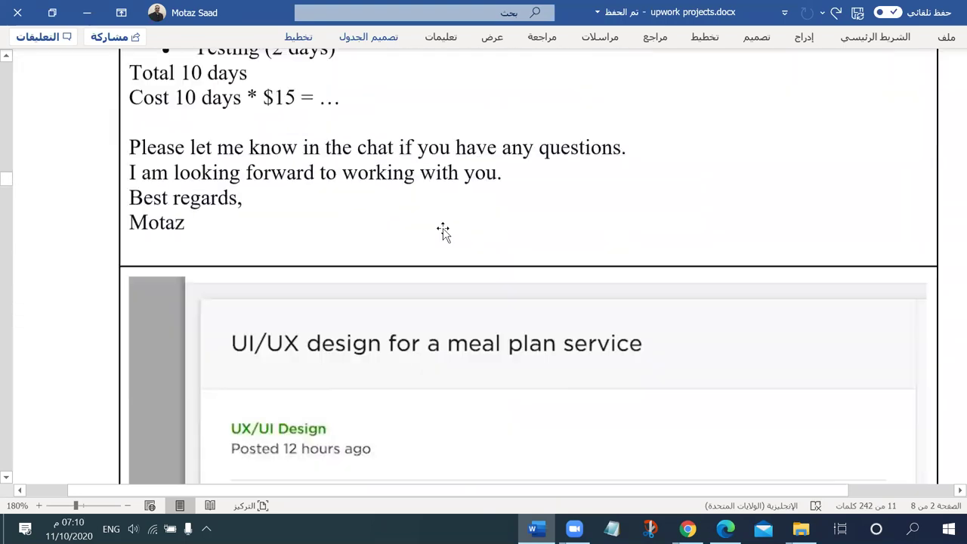
scroll(444, 231, down, 6)
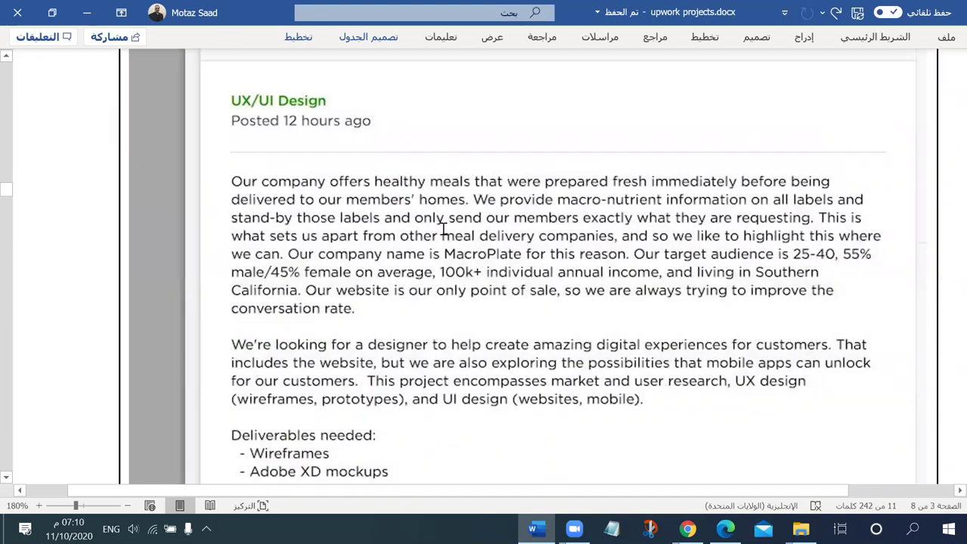
scroll(443, 229, down, 18)
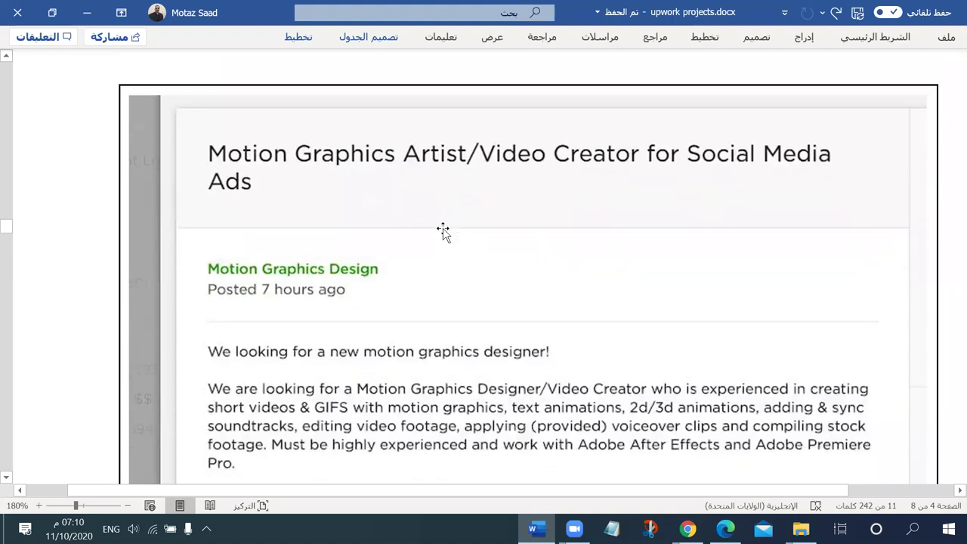
scroll(312, 203, down, 3)
scroll(312, 202, down, 15)
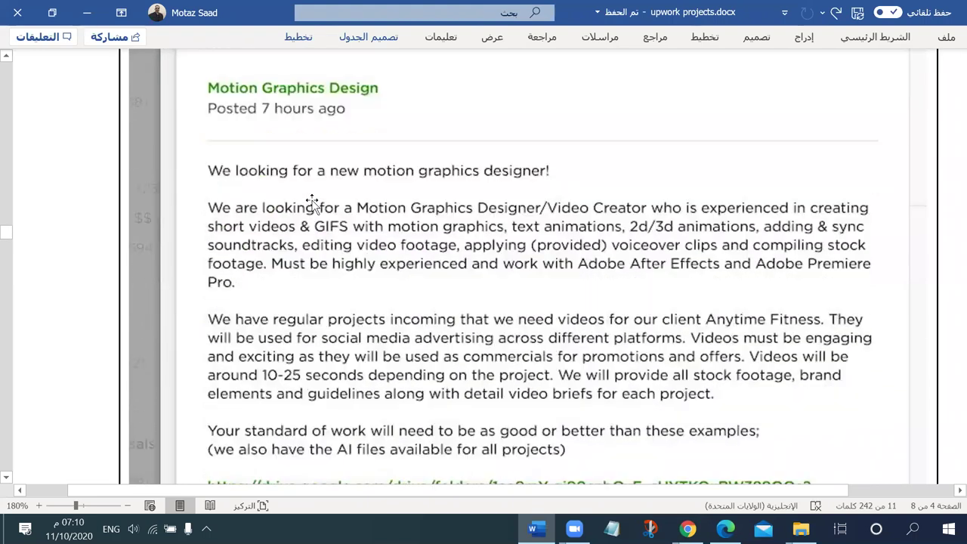
scroll(312, 202, down, 10)
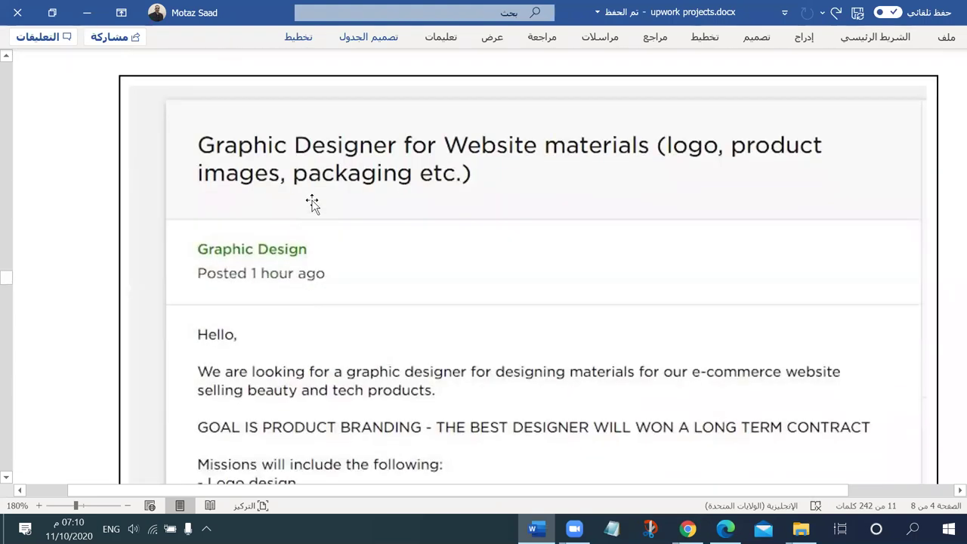
scroll(314, 200, down, 10)
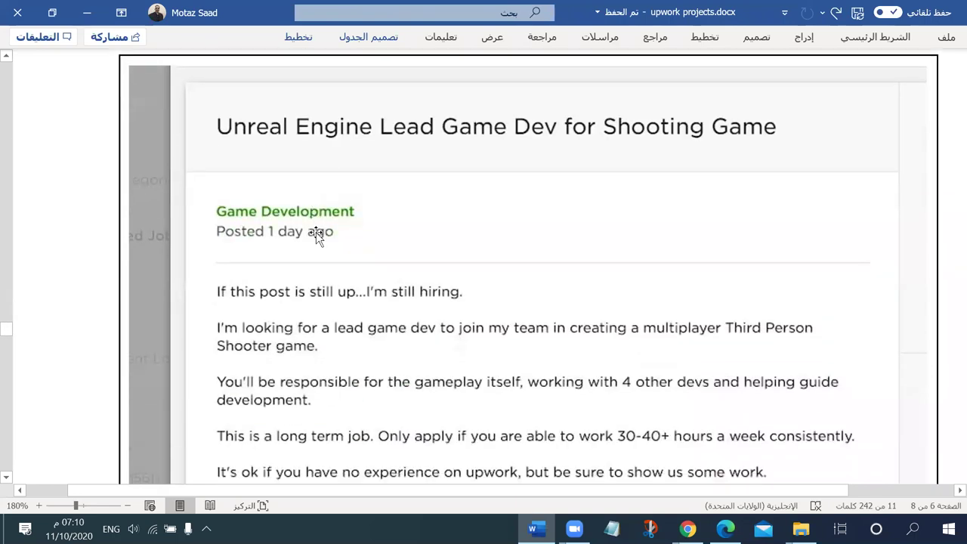
scroll(315, 231, down, 12)
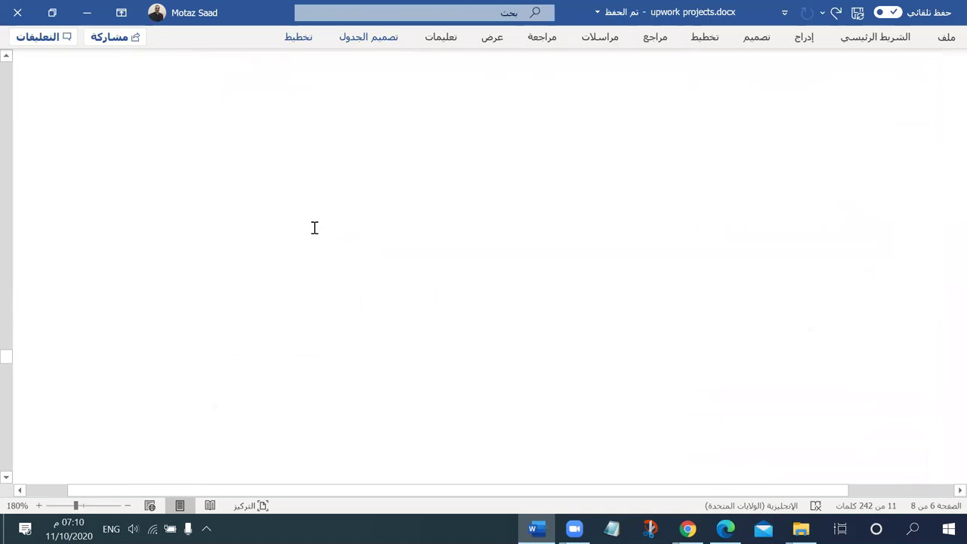
scroll(314, 230, down, 10)
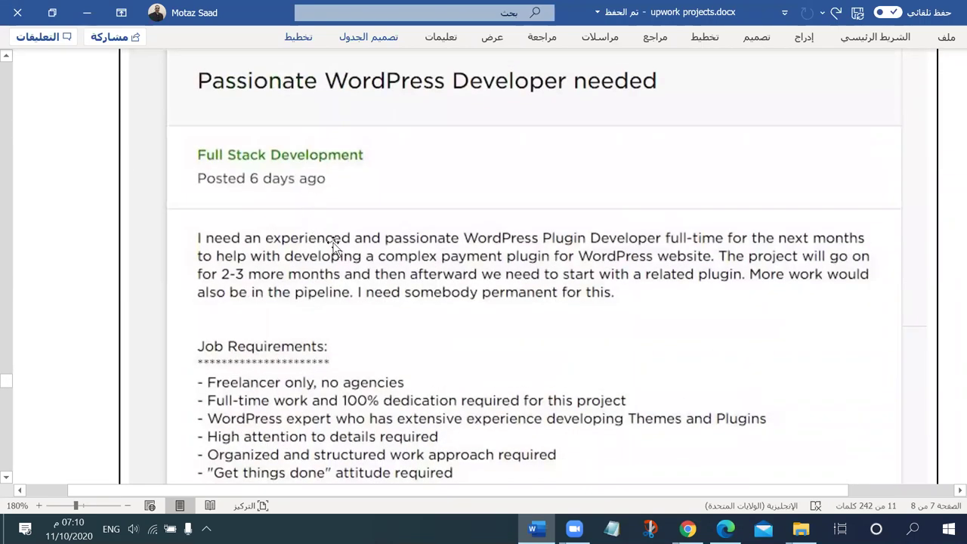
scroll(336, 242, down, 4)
scroll(332, 241, down, 15)
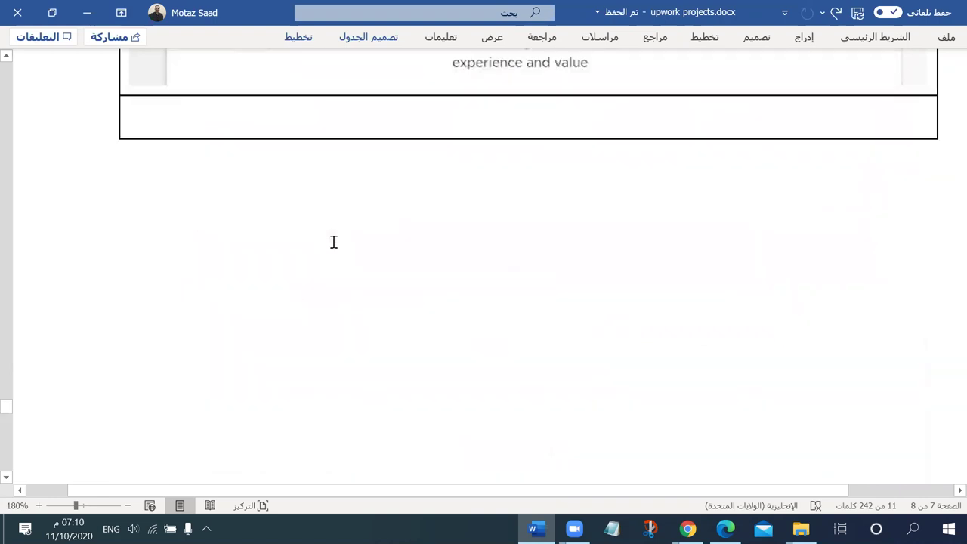
scroll(318, 244, down, 12)
scroll(319, 244, up, 1)
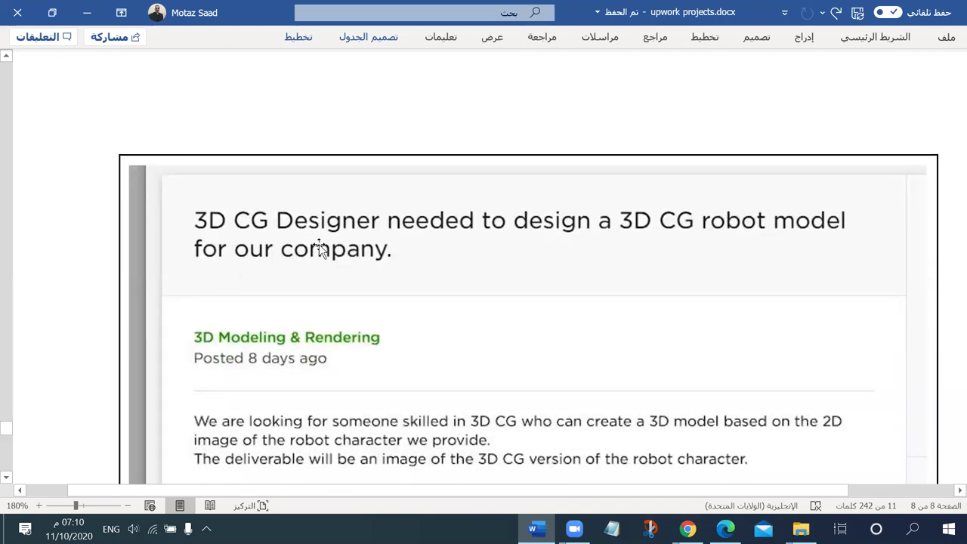
scroll(319, 244, down, 15)
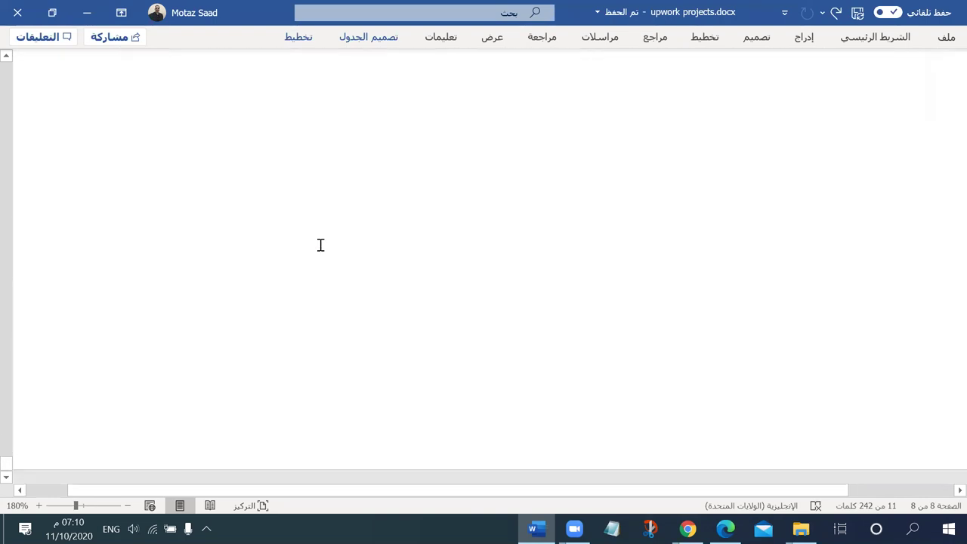
scroll(310, 246, up, 10)
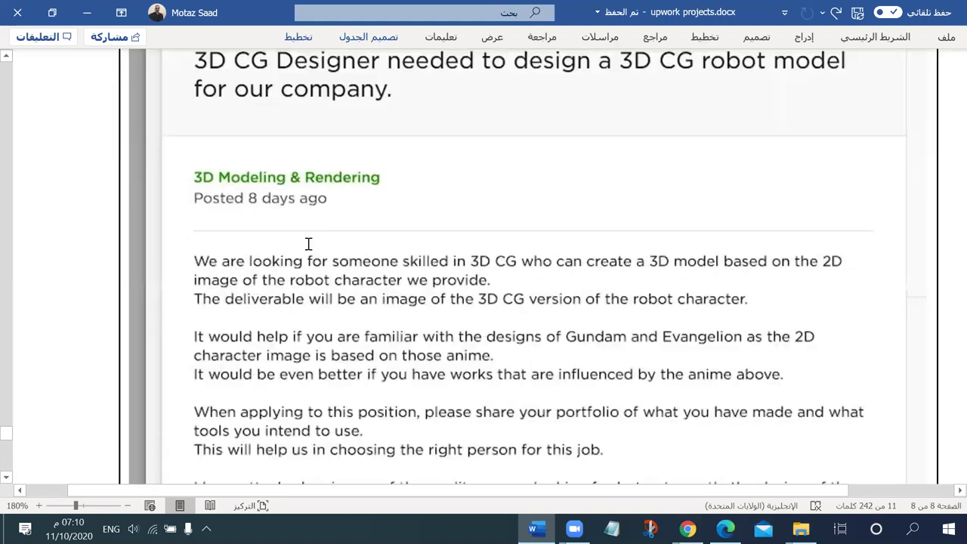
scroll(308, 243, up, 20)
scroll(308, 243, up, 20)
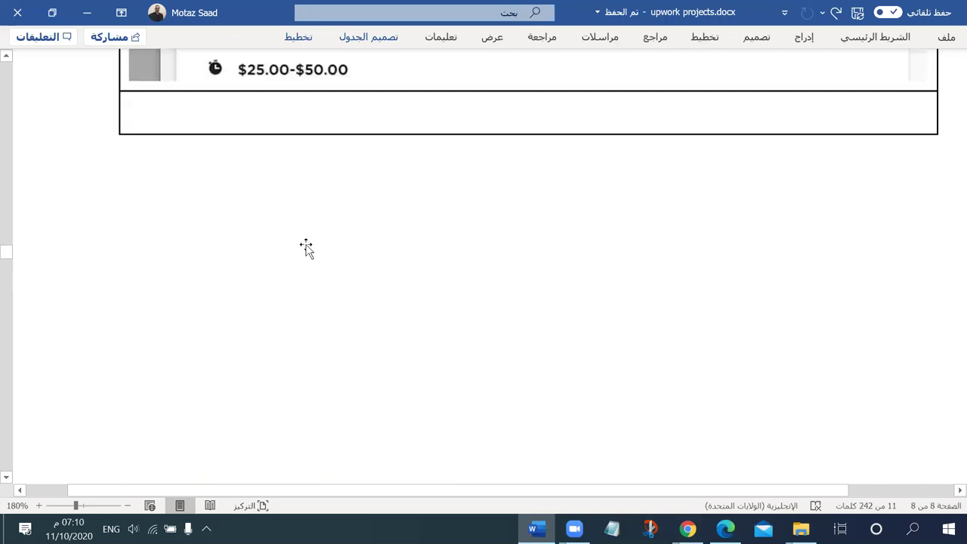
scroll(306, 247, up, 20)
scroll(308, 246, up, 20)
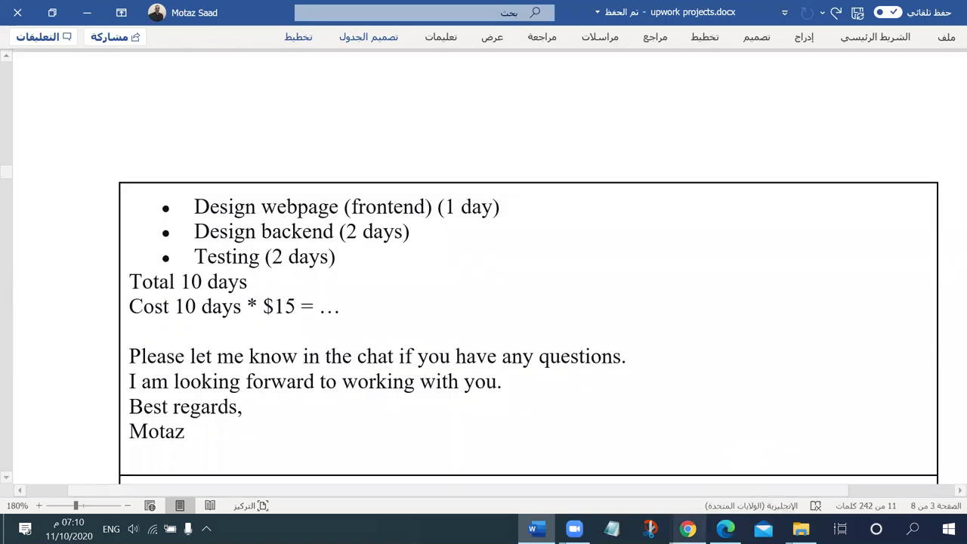
Step: Switch to the Upwork job search in Chrome and search for the suggested phrase "mobile app development"
mouse_move(687, 529)
click(744, 469)
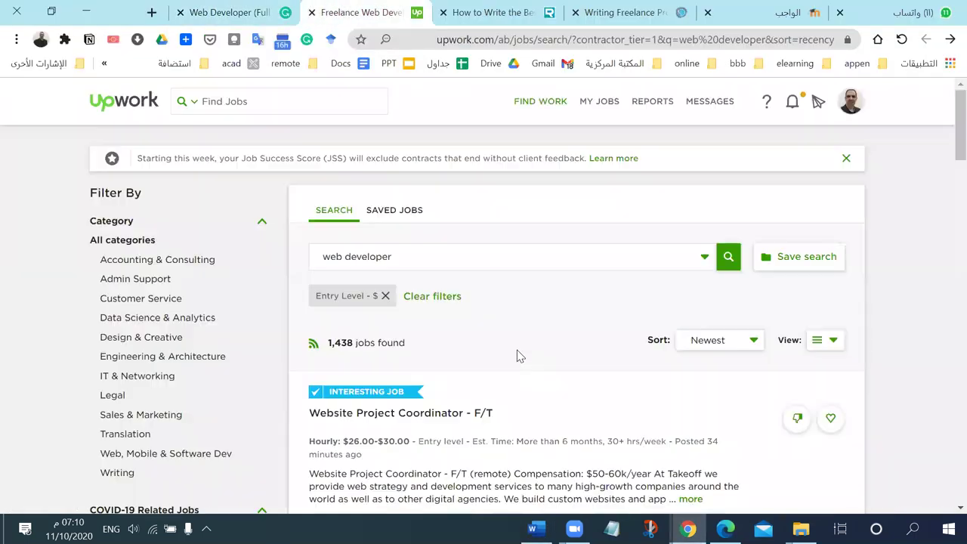
click(379, 13)
click(406, 257)
triple_click(406, 256)
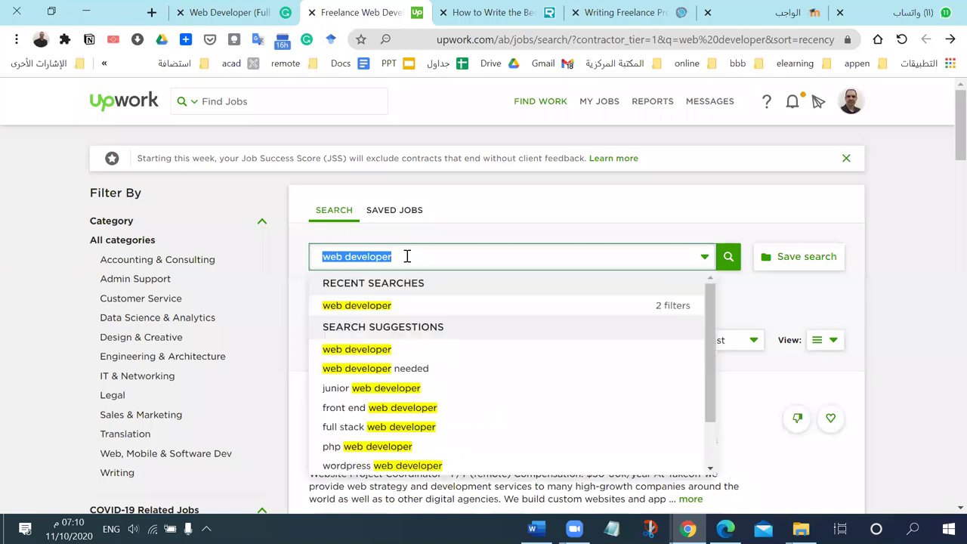
text(mob)
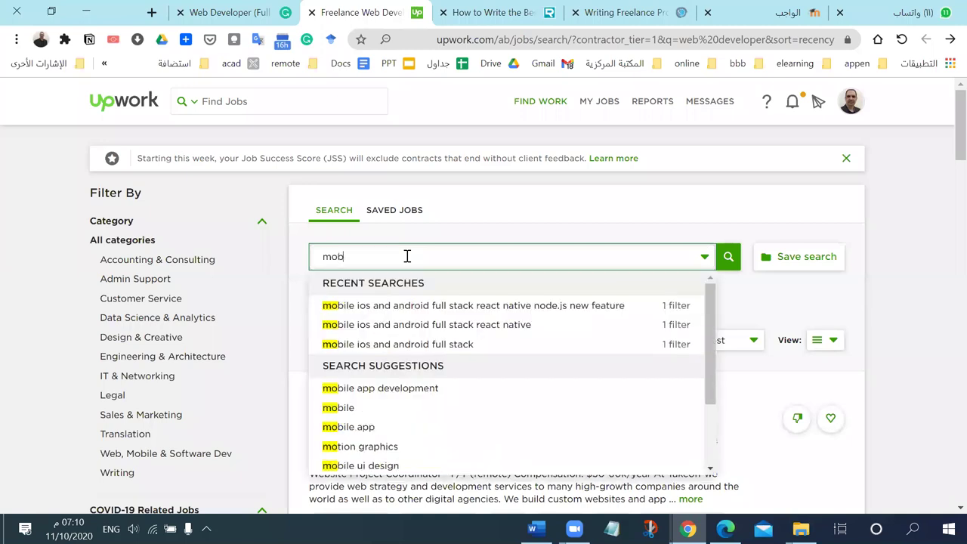
text(ile)
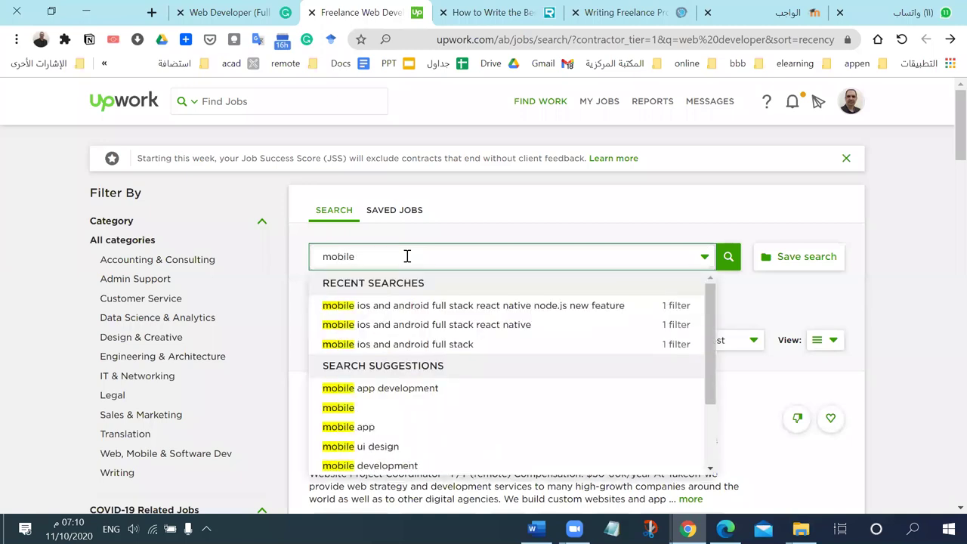
key(Down)
key(Down)
key(Down)
key(Down)
key(Return)
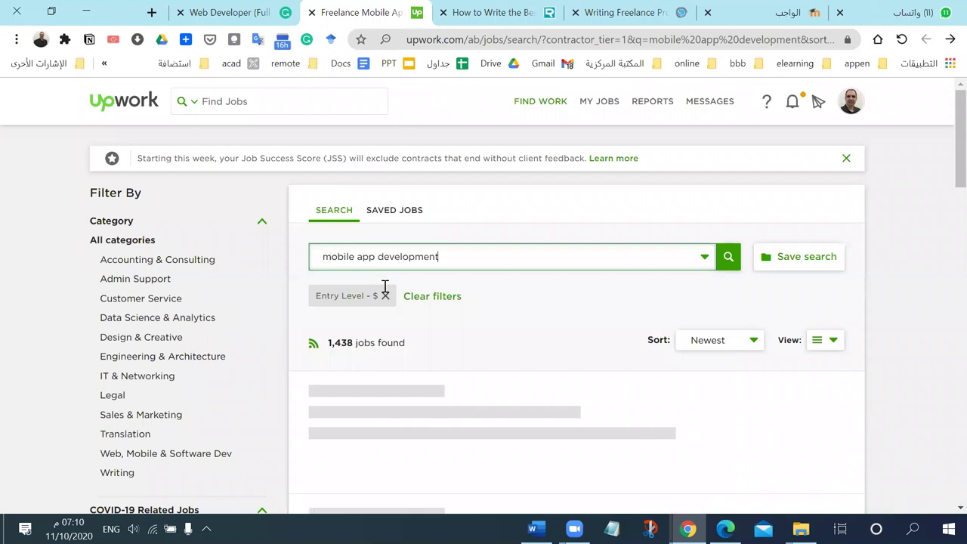
Step: Remove the Entry Level filter from the mobile app development job search and rerun the search
click(385, 296)
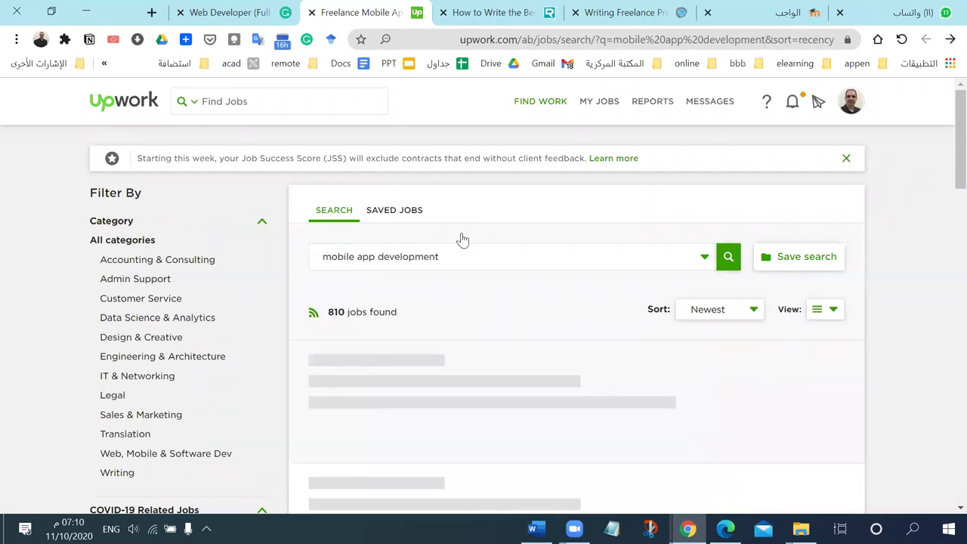
scroll(463, 237, down, 3)
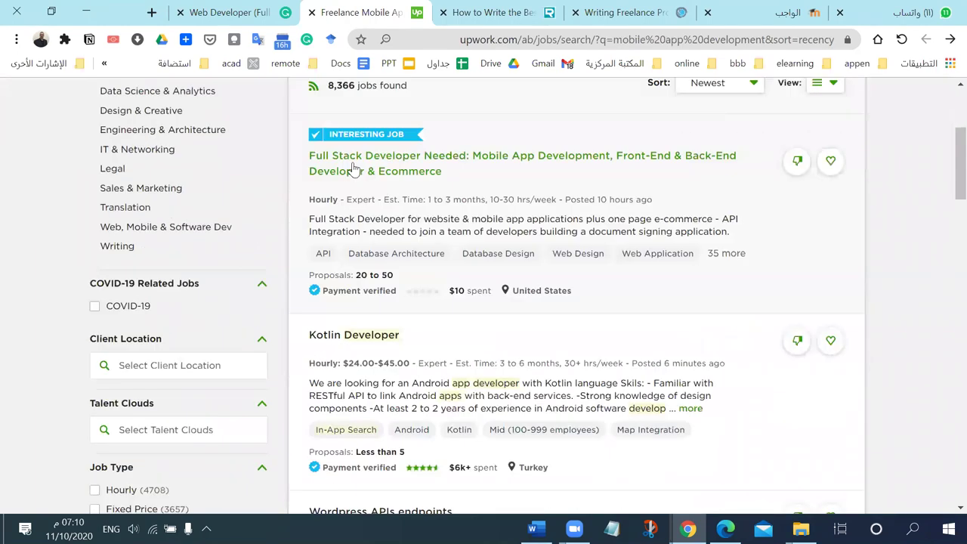
scroll(363, 181, up, 3)
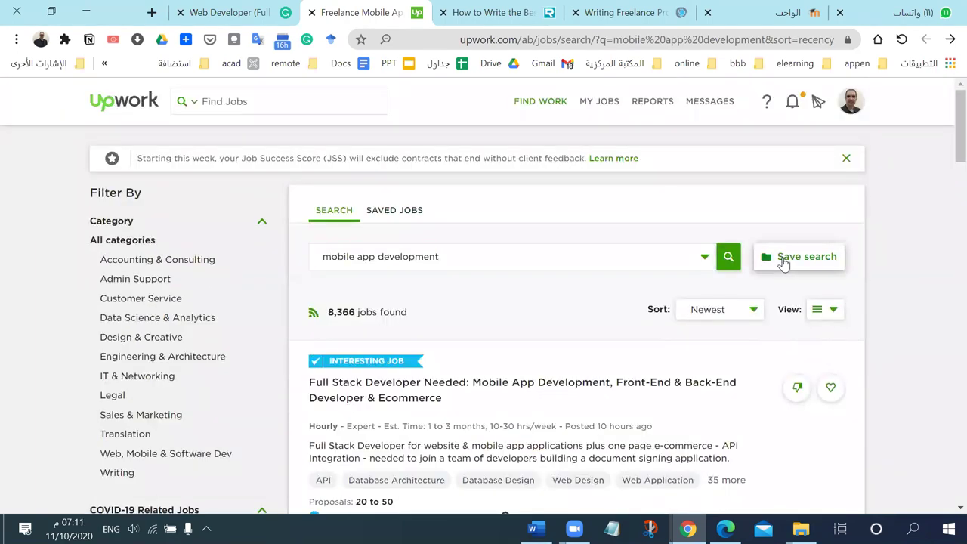
click(716, 265)
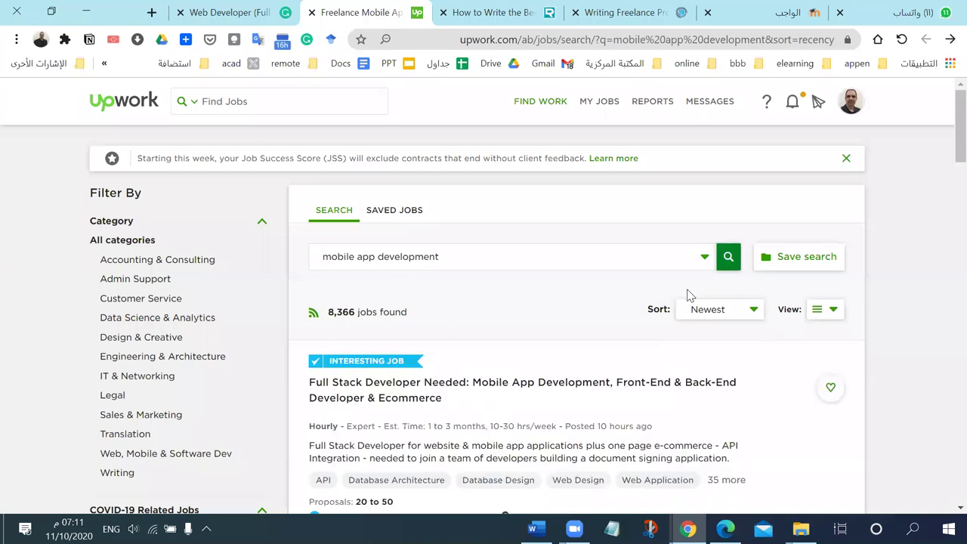
Step: Examine the mobile app development job listings from the first posting through the Flutter jobs, comparing their titles, descriptions and budgets
scroll(533, 295, down, 1)
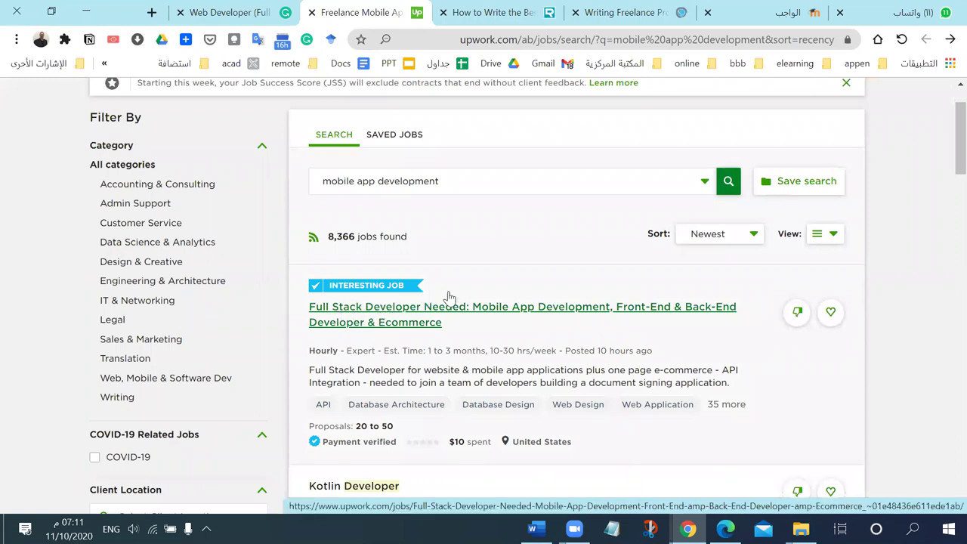
scroll(533, 318, down, 2)
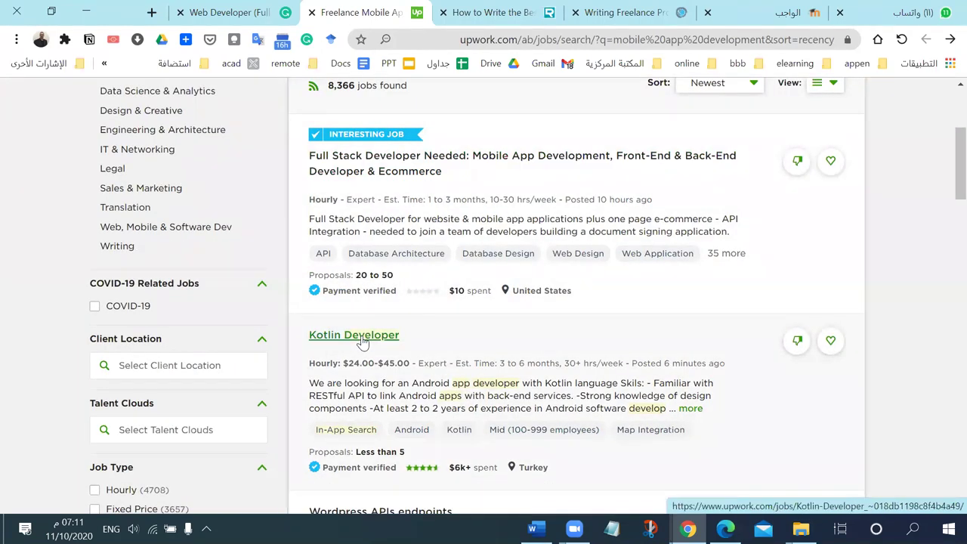
scroll(361, 342, down, 3)
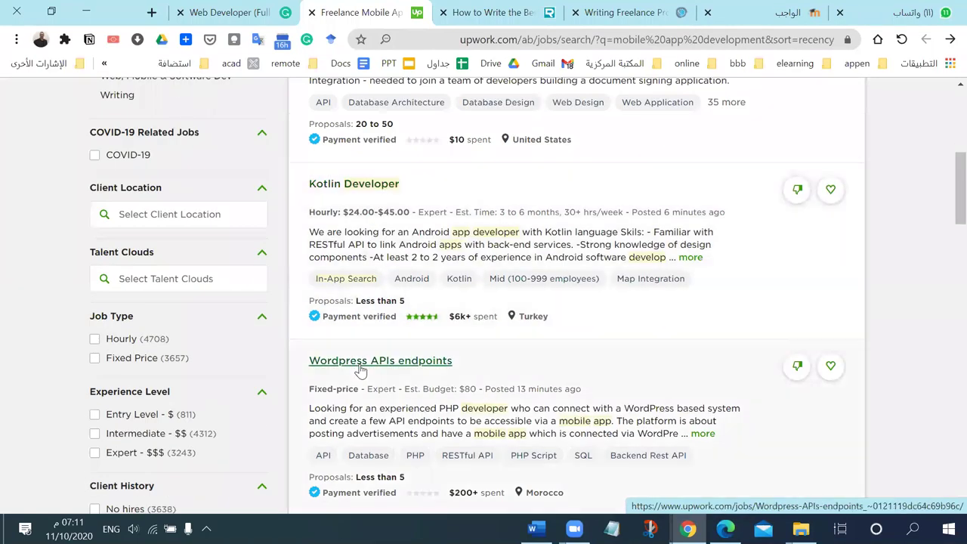
scroll(361, 369, down, 3)
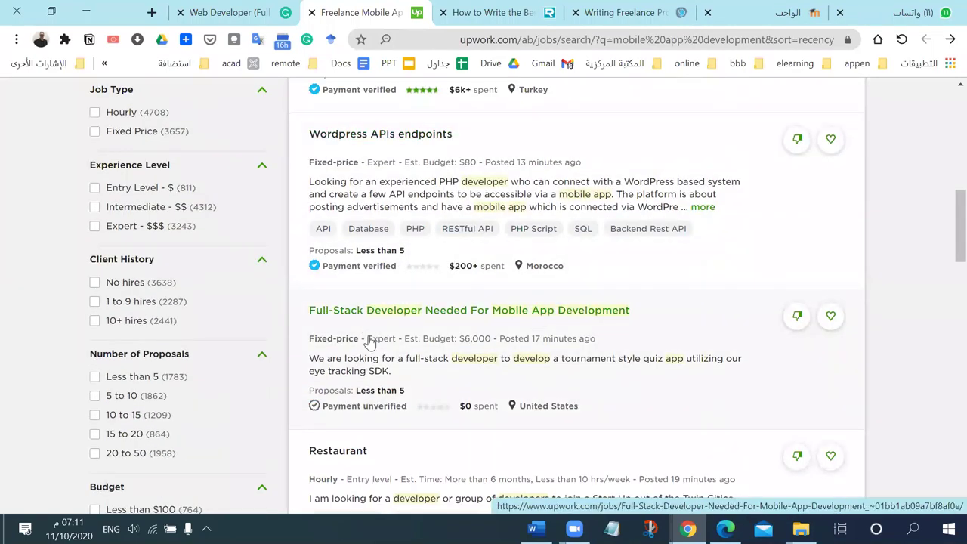
scroll(350, 319, down, 1)
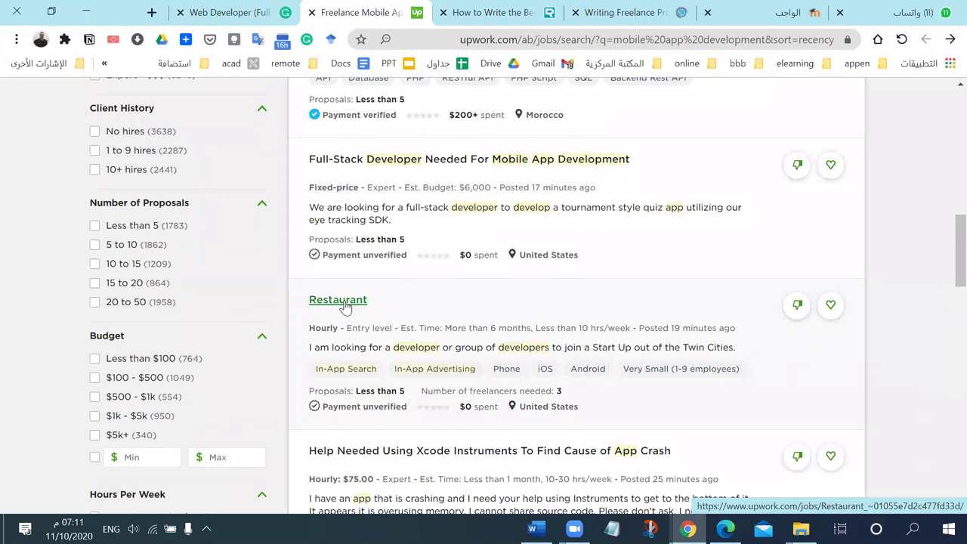
scroll(344, 306, down, 4)
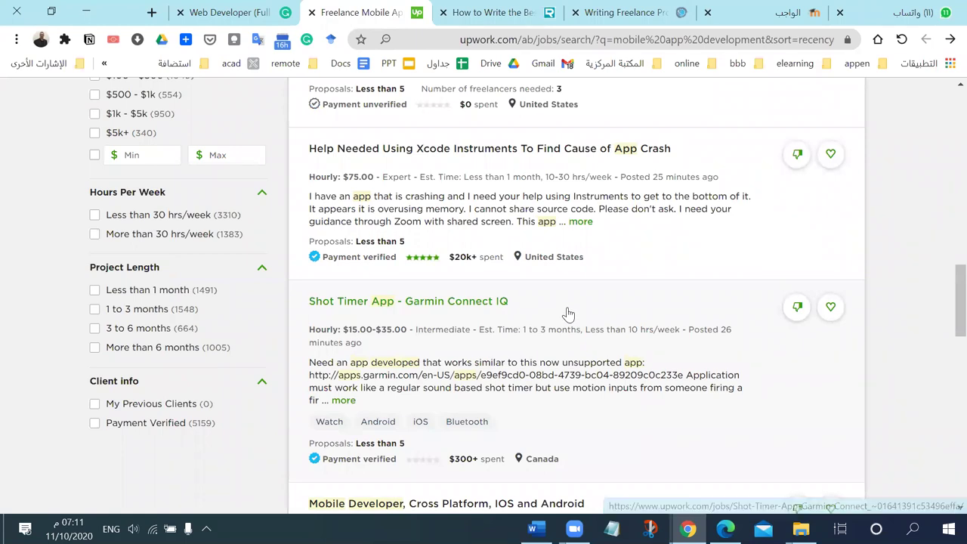
scroll(565, 316, down, 1)
scroll(565, 316, down, 3)
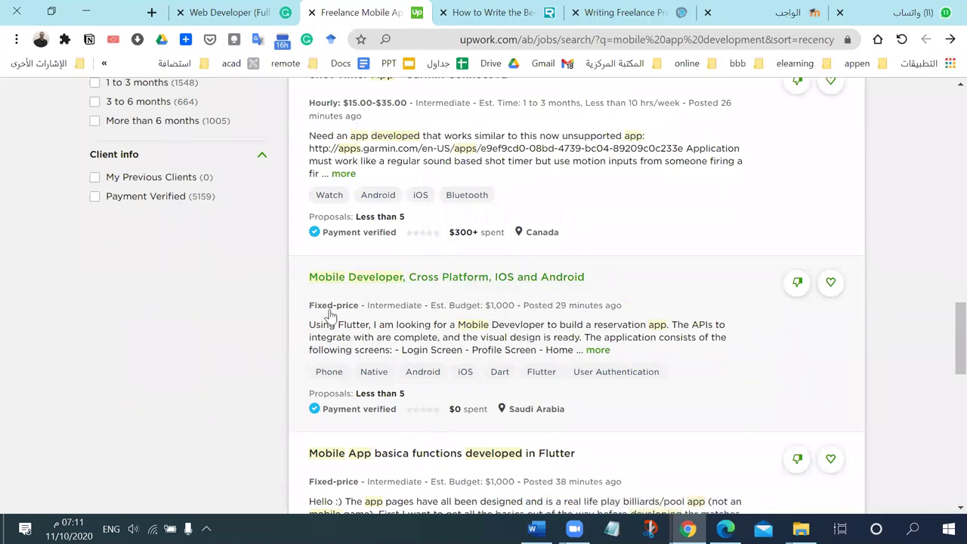
Step: Open the "Mobile Developer, Cross Platform, IOS and Android" job posting and save the job
click(426, 181)
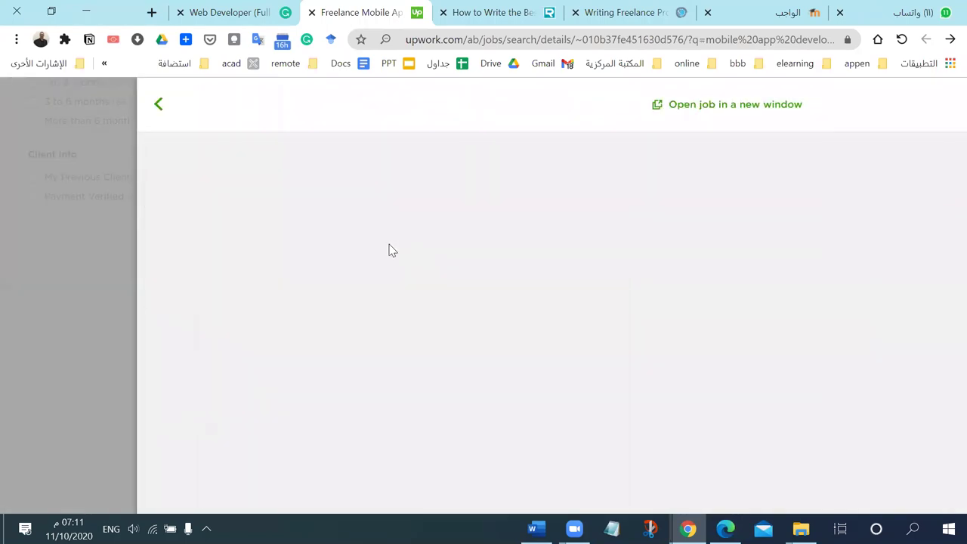
scroll(359, 250, down, 2)
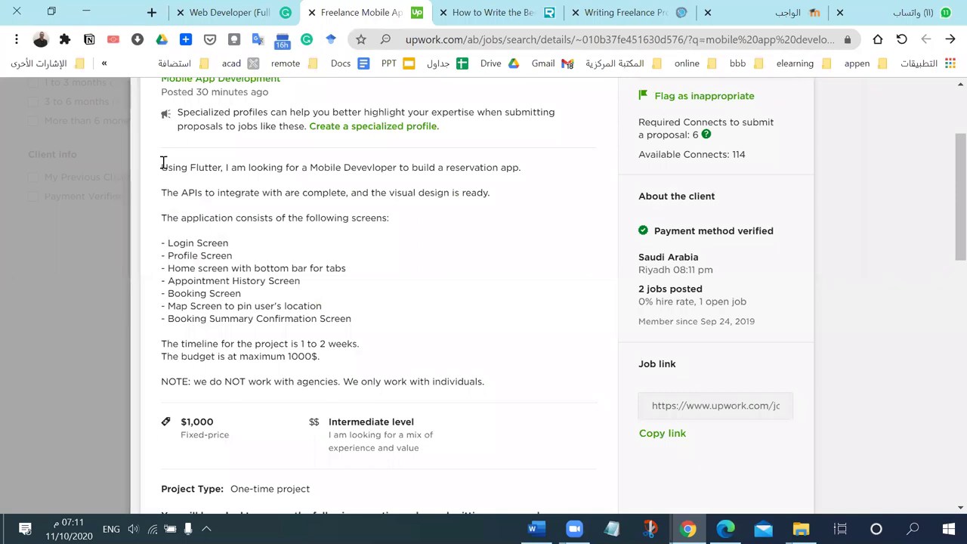
scroll(557, 276, up, 2)
click(703, 223)
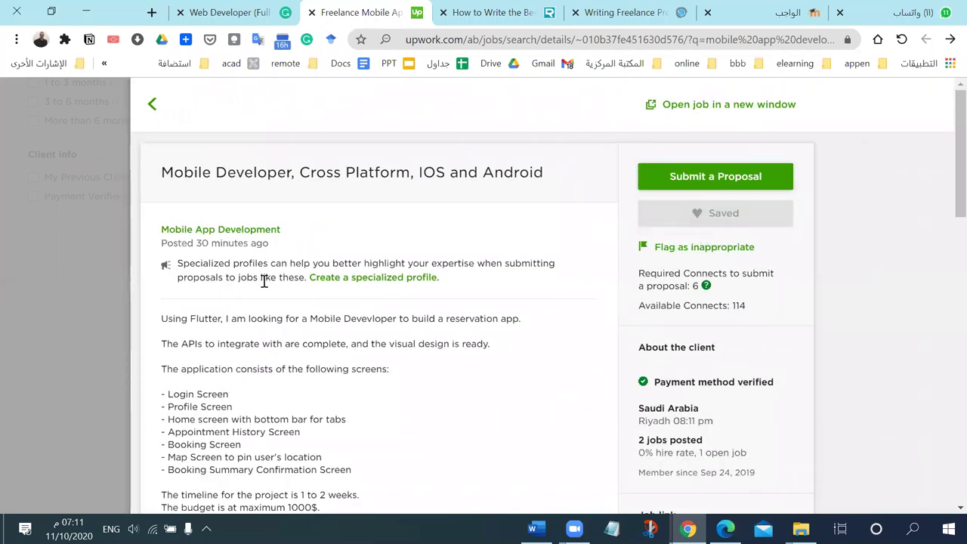
Step: Examine the job description's Flutter reservation app request, the API and visual design conditions, and the list of required screens
scroll(265, 277, down, 1)
drag(169, 243, 519, 252)
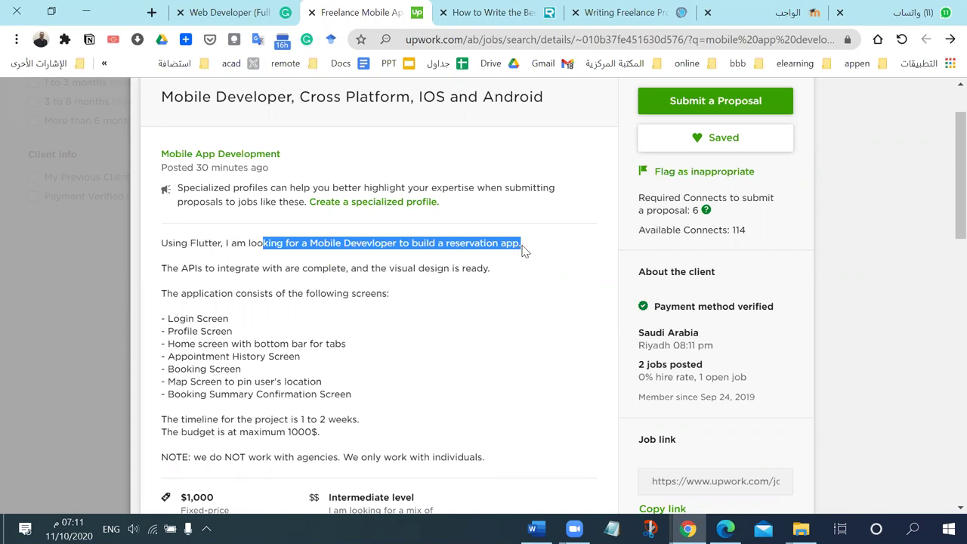
drag(172, 268, 351, 270)
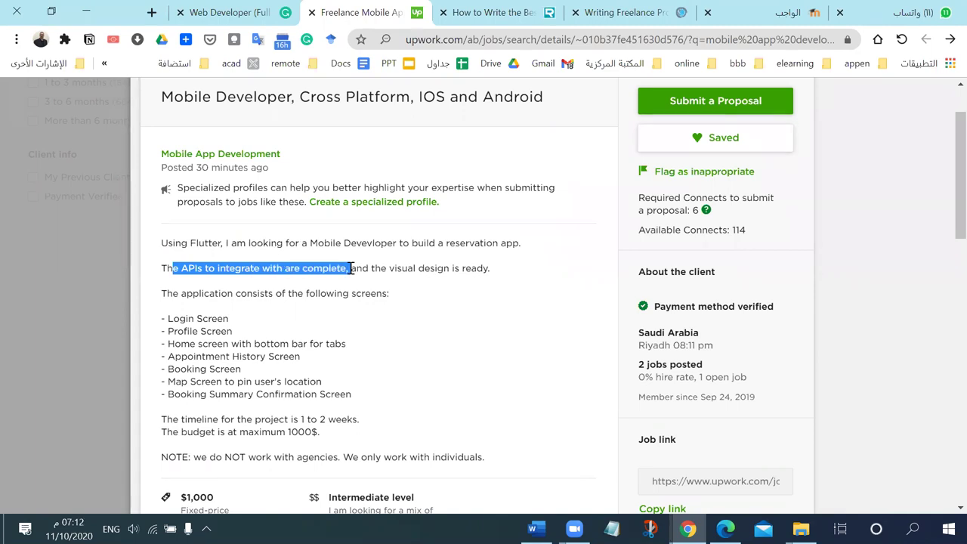
drag(351, 269, 491, 272)
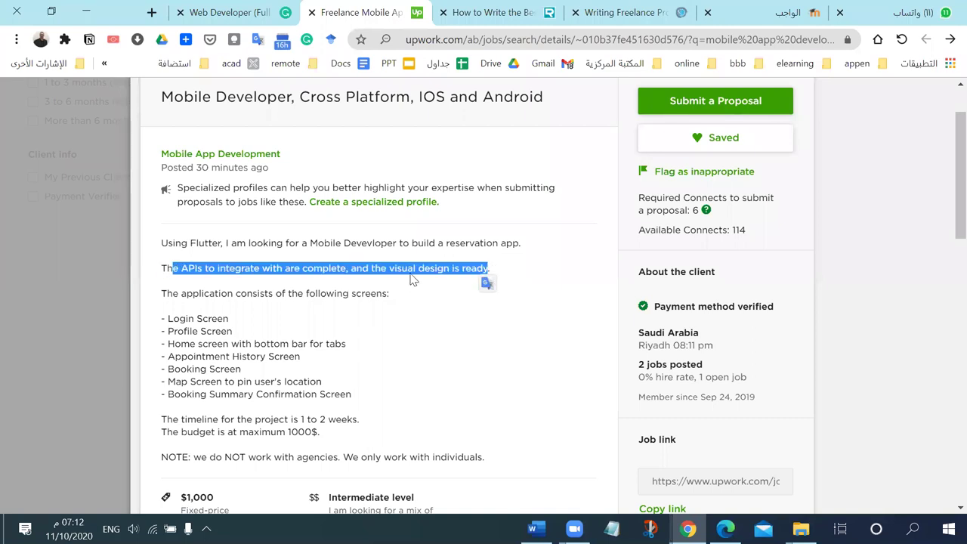
click(409, 272)
drag(390, 270, 450, 269)
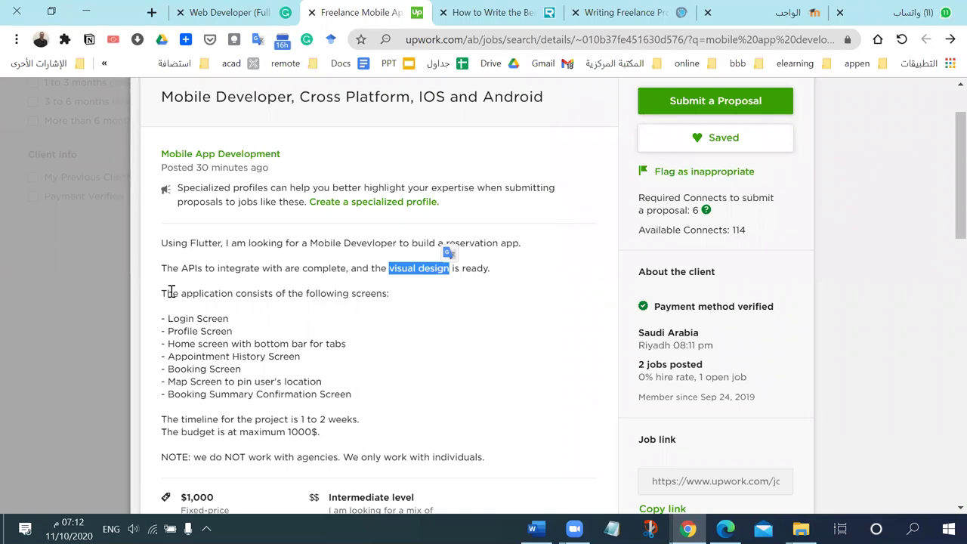
drag(166, 293, 389, 294)
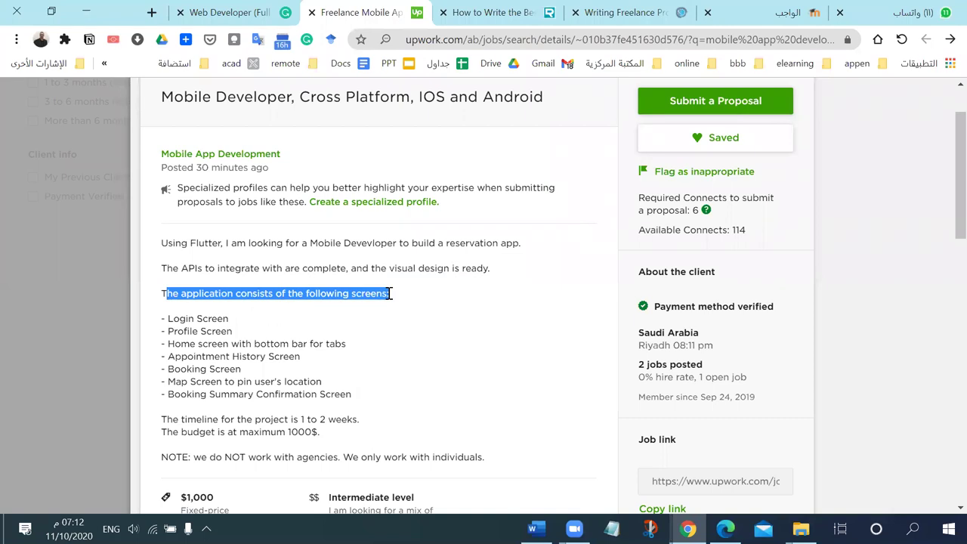
double_click(178, 318)
click(186, 330)
double_click(202, 359)
triple_click(185, 369)
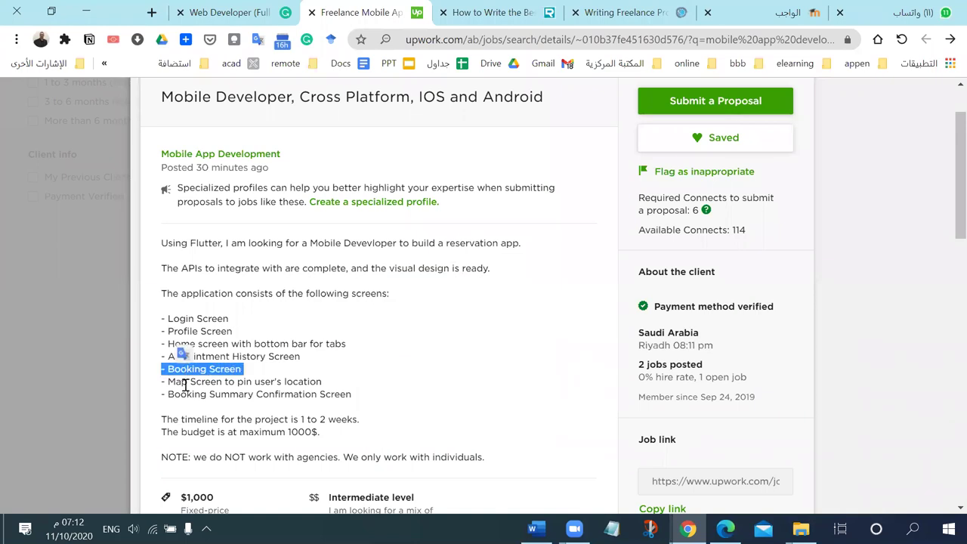
triple_click(195, 382)
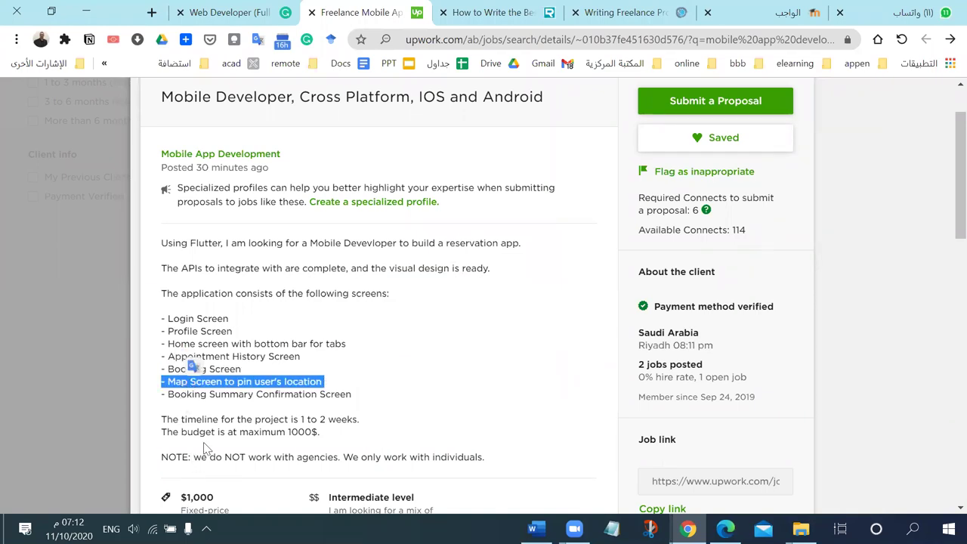
Step: Review the project's timeline and maximum budget lines within the job description
scroll(207, 438, down, 2)
click(264, 276)
drag(356, 267, 322, 282)
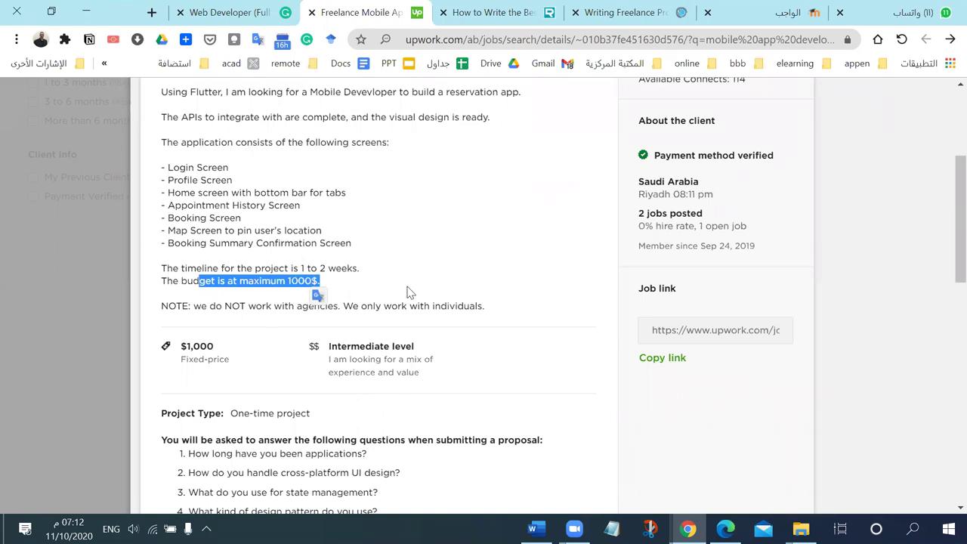
scroll(408, 293, up, 3)
scroll(408, 292, down, 2)
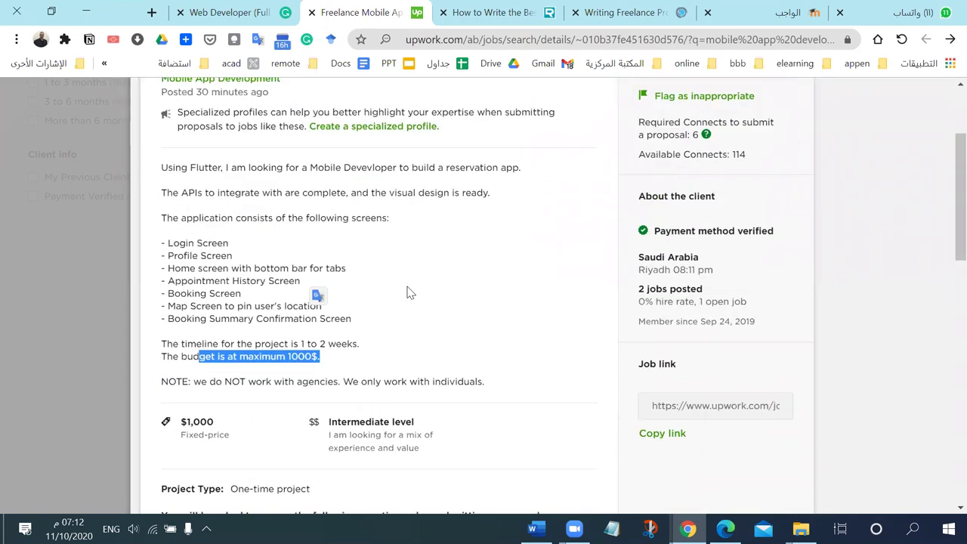
scroll(408, 293, up, 1)
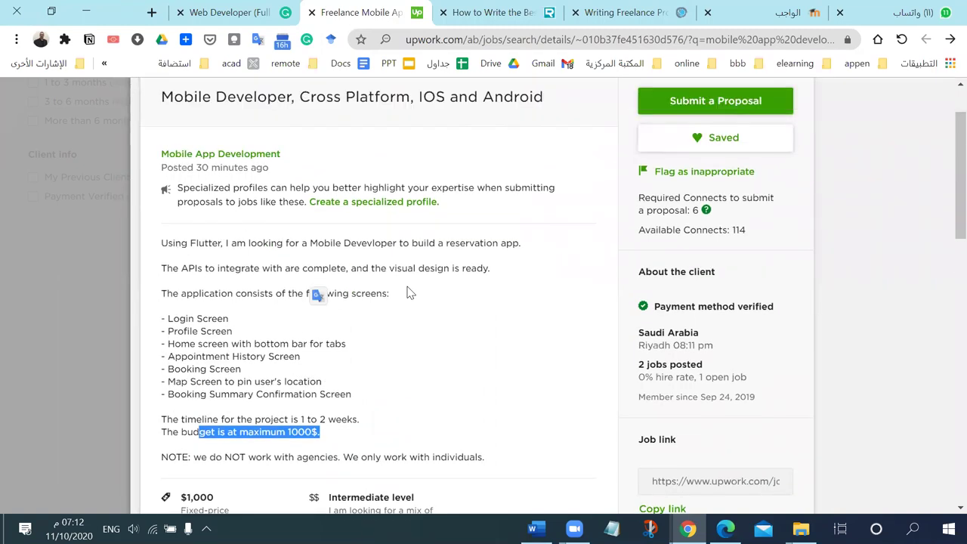
scroll(408, 292, down, 1)
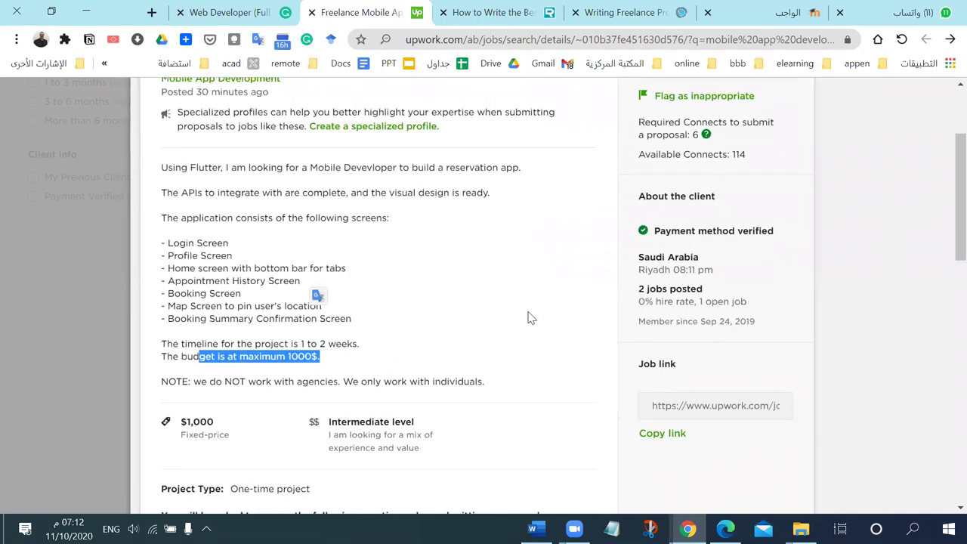
Step: Capture a screenshot of the job posting in full-screen view with the snipping tool, and restore the normal browser view
key(F11)
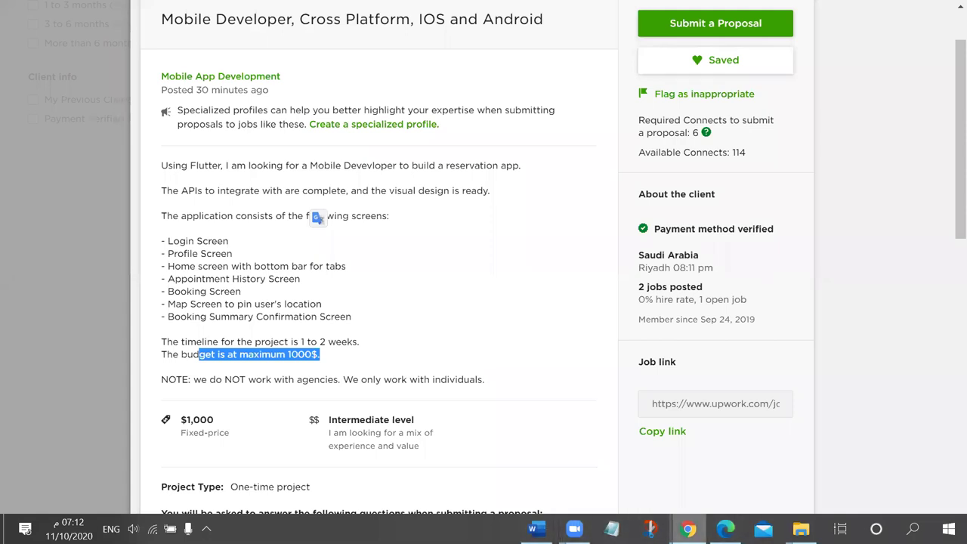
click(649, 528)
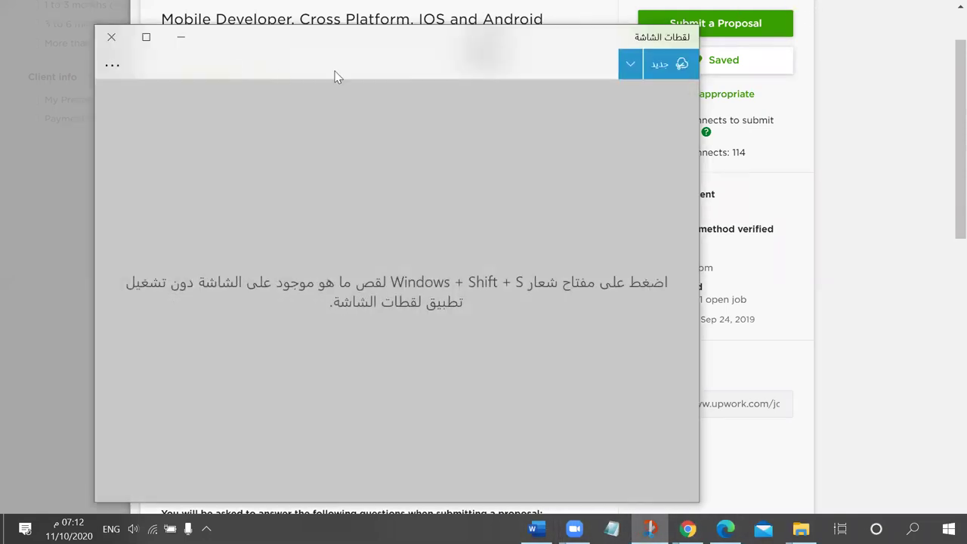
key(ctrl+n)
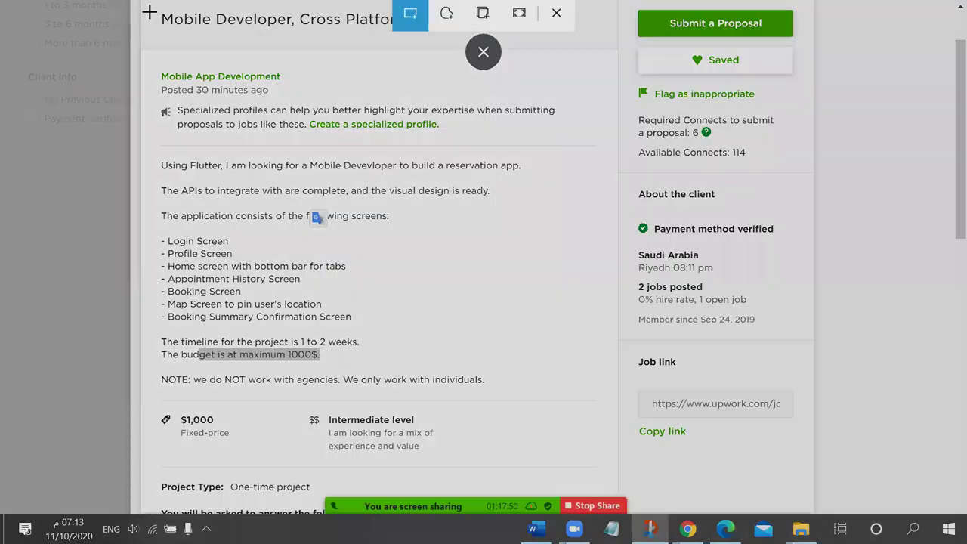
mouse_move(402, 328)
mouse_down()
mouse_move(695, 453)
mouse_move(822, 470)
mouse_up()
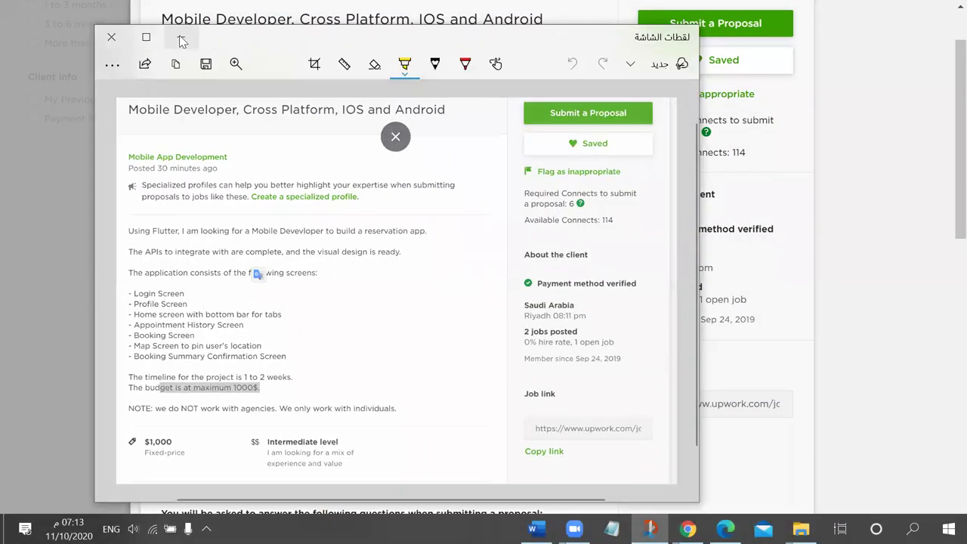
click(181, 36)
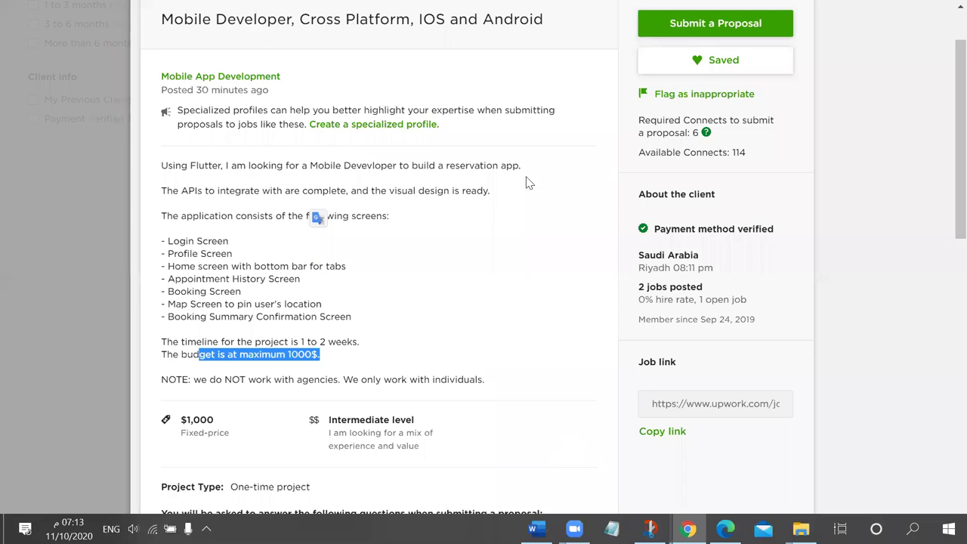
key(F11)
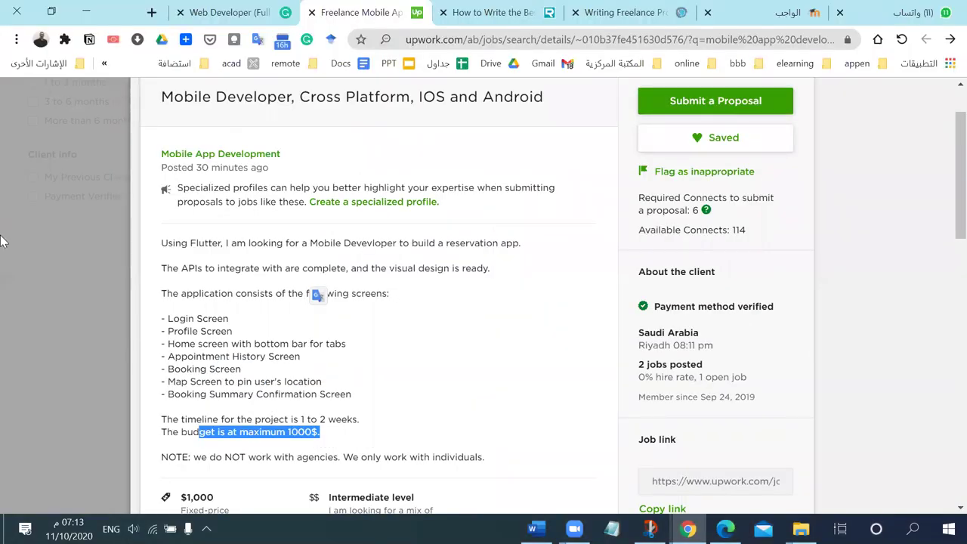
Step: Switch to upwork projects.docx in Word and add two rows at the end of the last table
key(alt+Tab)
drag(4, 257, 3, 482)
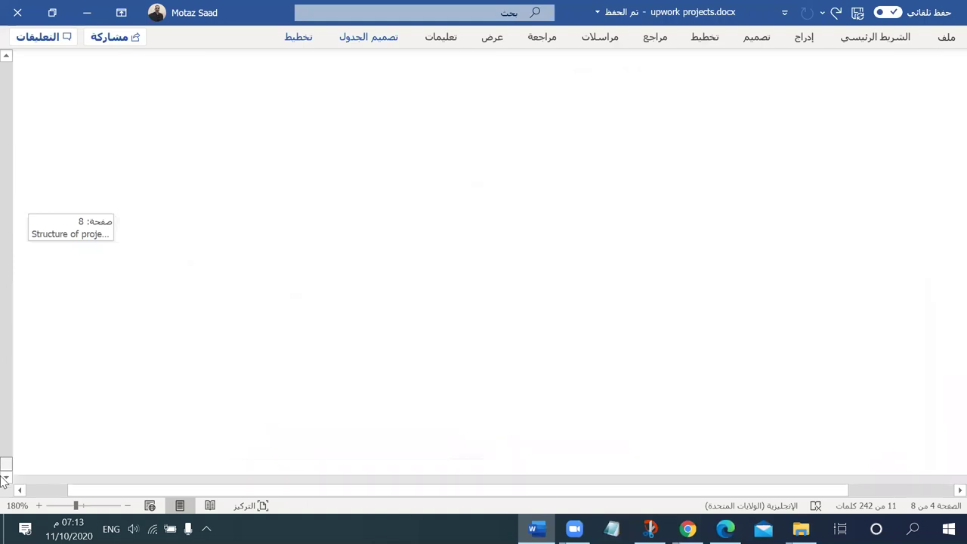
click(218, 216)
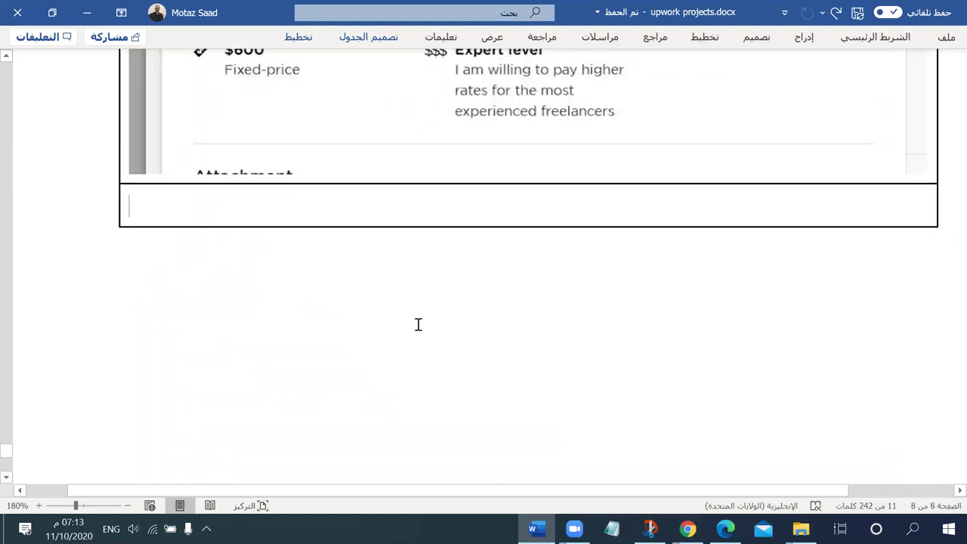
key(Tab)
key(Tab)
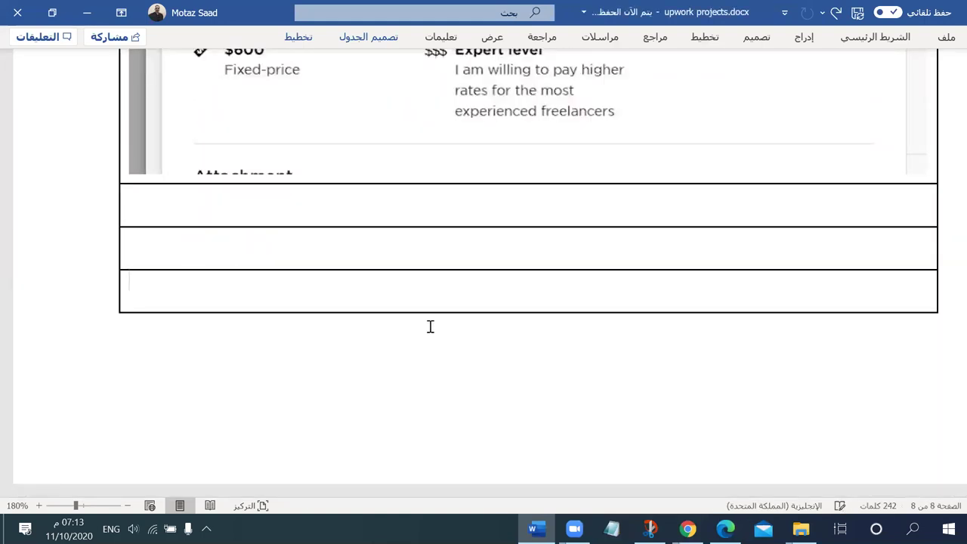
Step: Paste the captured job posting screenshot into the second-to-last row of the table
click(192, 260)
key(ctrl+v)
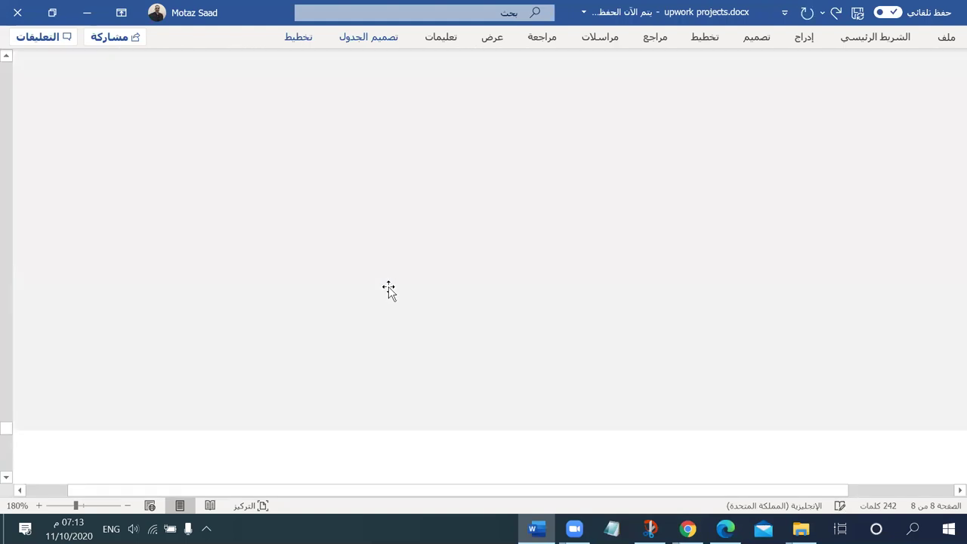
scroll(400, 248, up, 5)
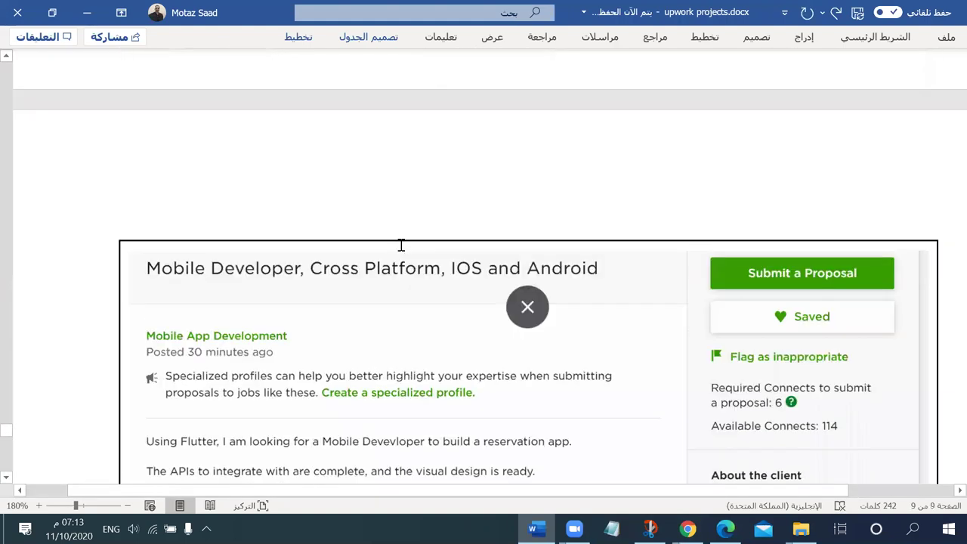
Step: Start the proposal in the empty row below the screenshot with the line "Hi," followed by a new line
scroll(401, 245, down, 10)
click(186, 341)
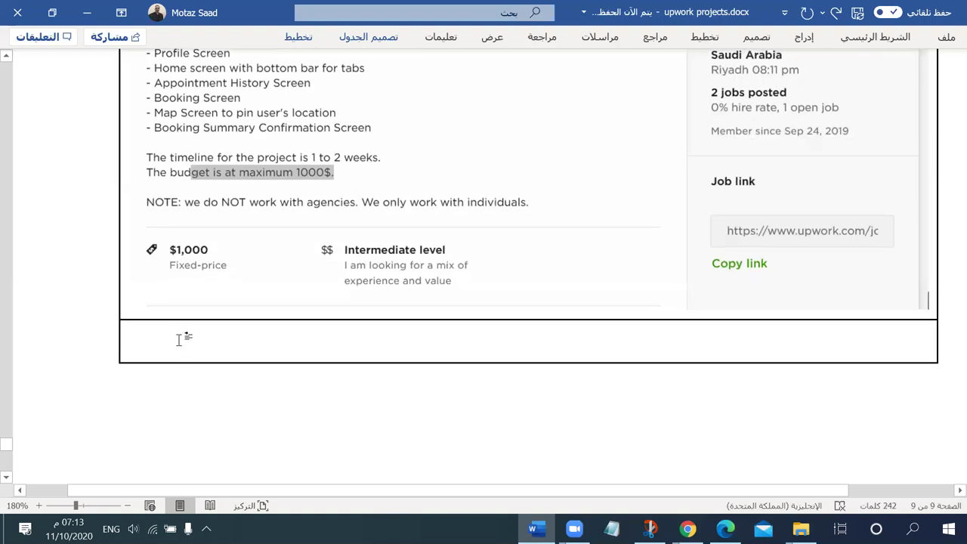
text(Hi,)
key(Return)
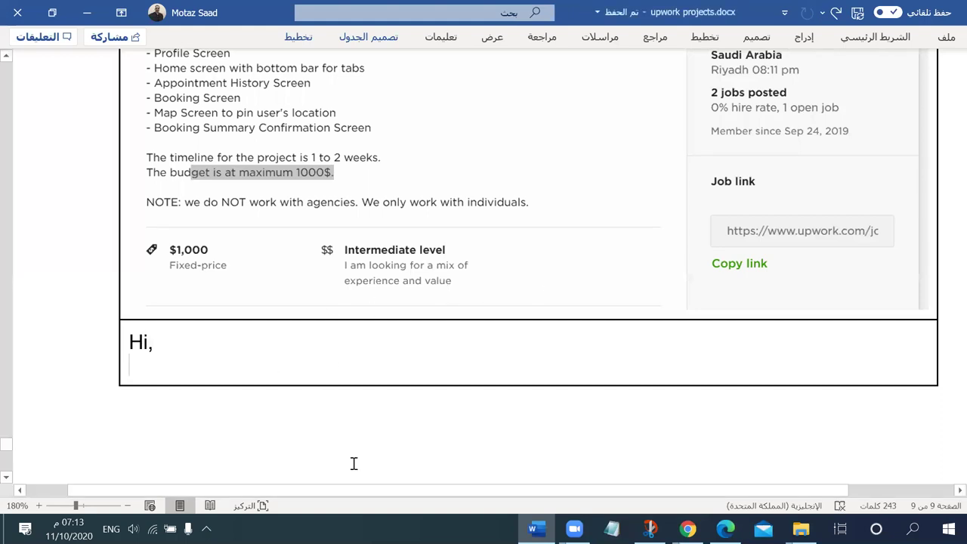
Step: Search Google in a new Chrome tab for "greeting in english" and look through the translations for suitable greeting words
click(721, 459)
click(225, 10)
key(ctrl+t)
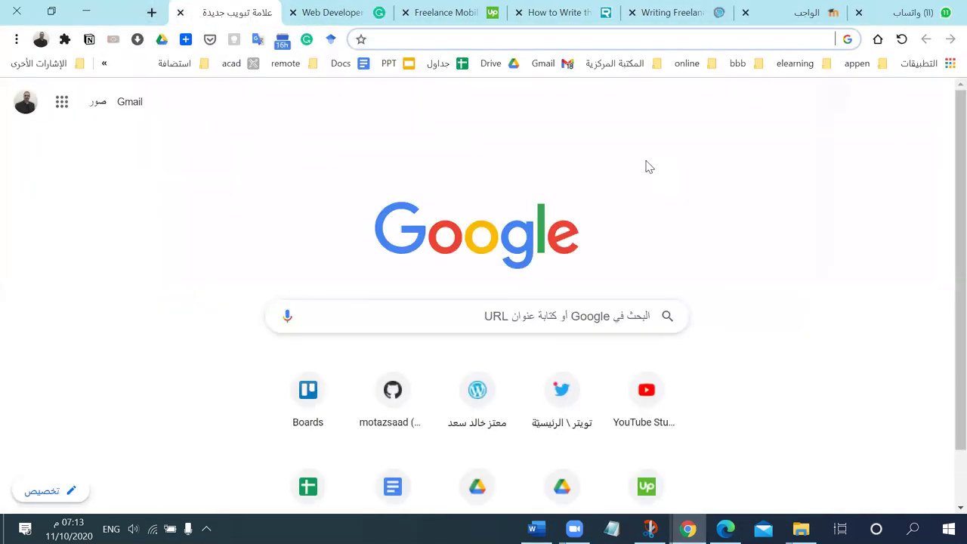
text(gree)
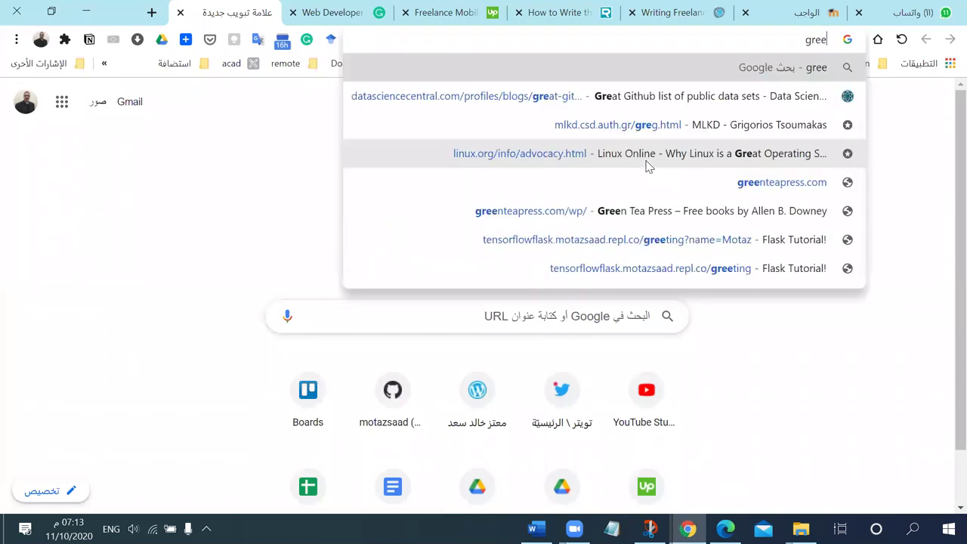
text(ting in english)
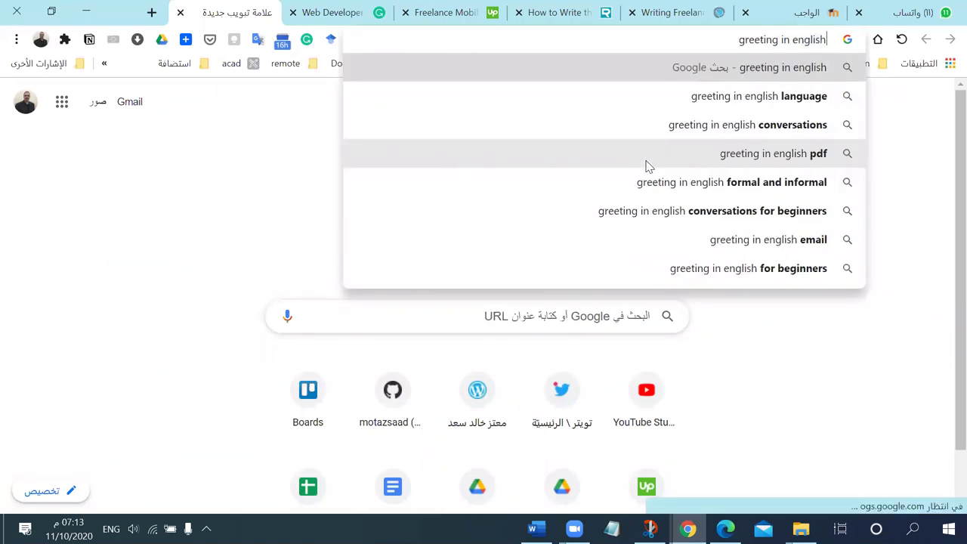
key(Return)
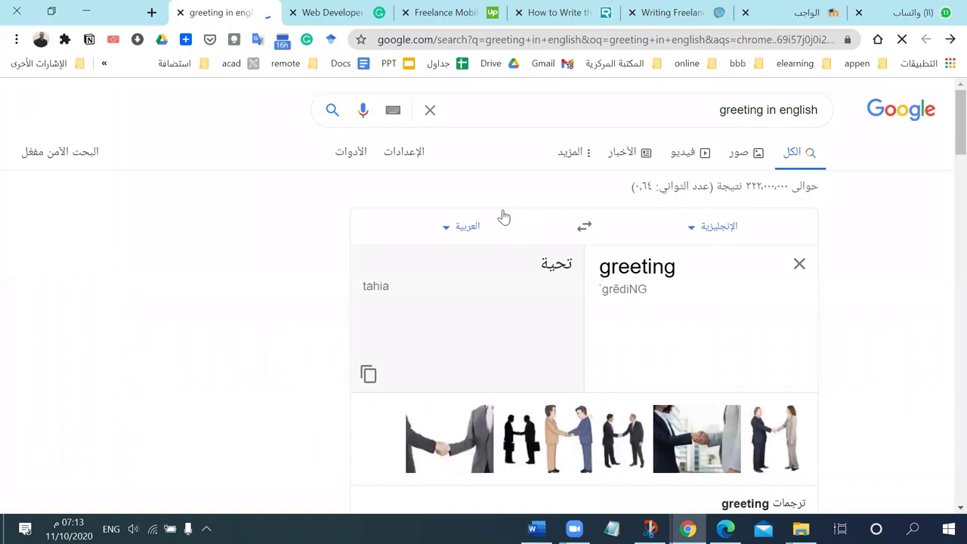
scroll(454, 239, down, 6)
scroll(758, 366, up, 3)
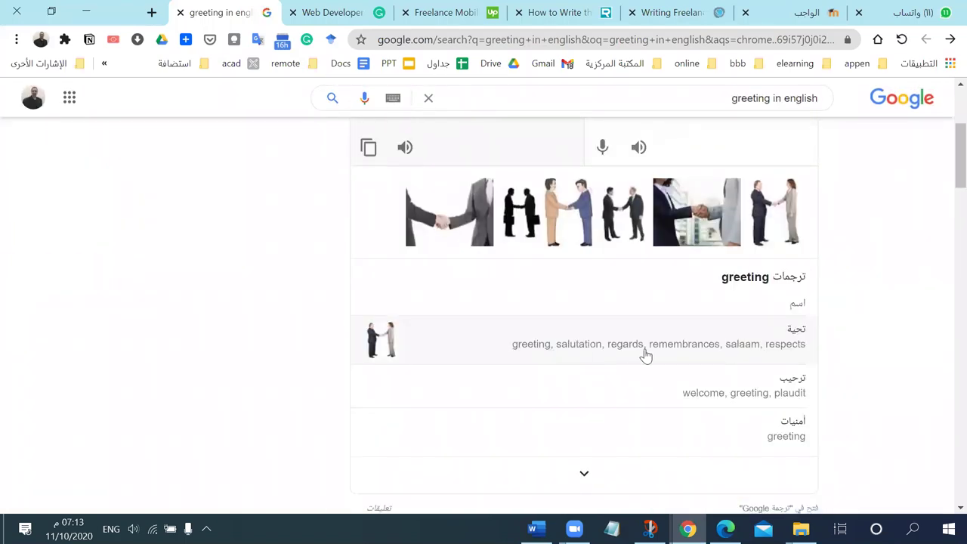
scroll(483, 257, down, 2)
scroll(483, 257, up, 5)
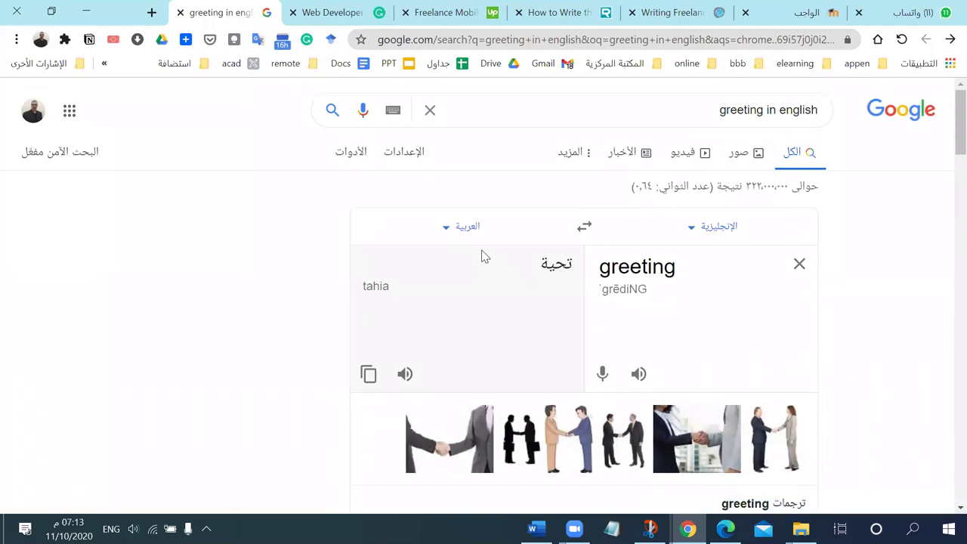
scroll(479, 254, down, 4)
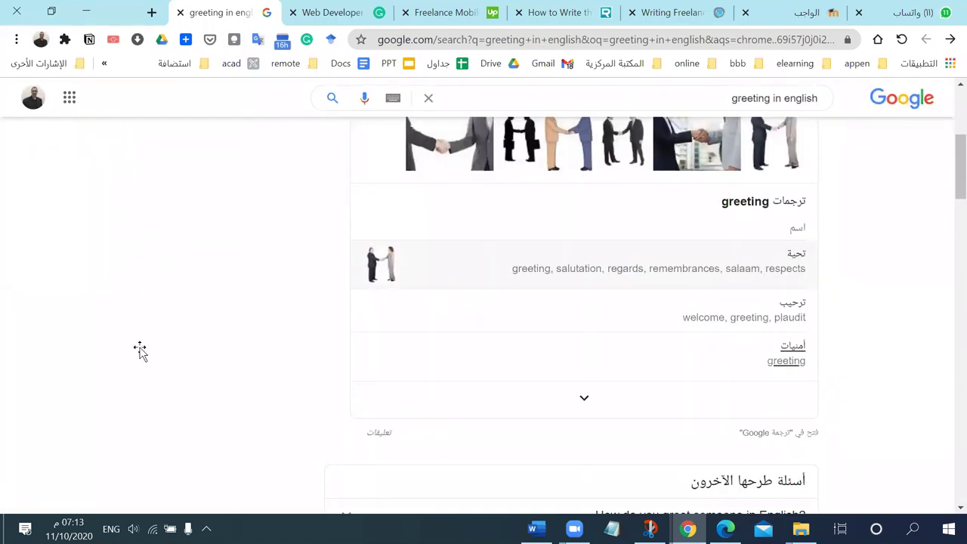
Step: Switch back to the Word document and change the proposal's opening line to "Greetings,", adding a new line below it
key(alt+Tab)
text(Greet)
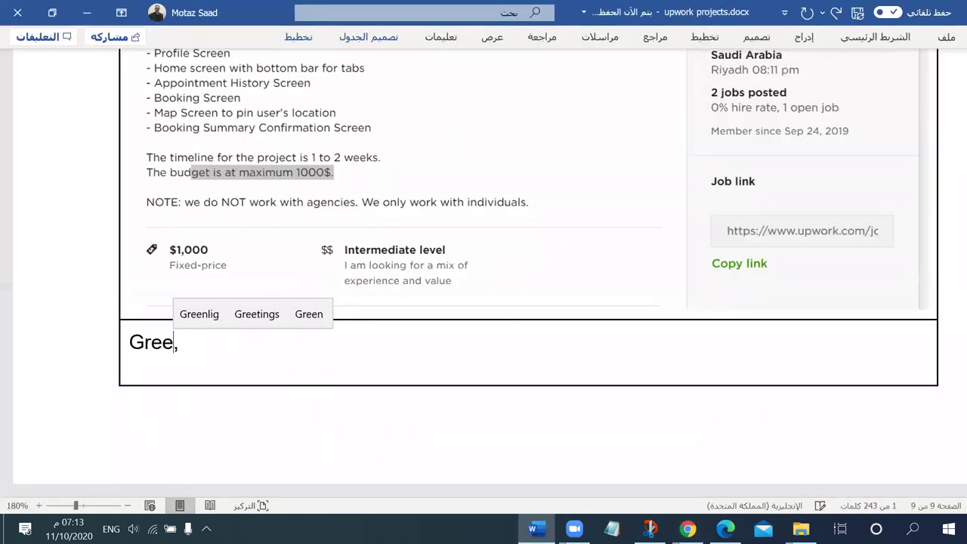
text(ing)
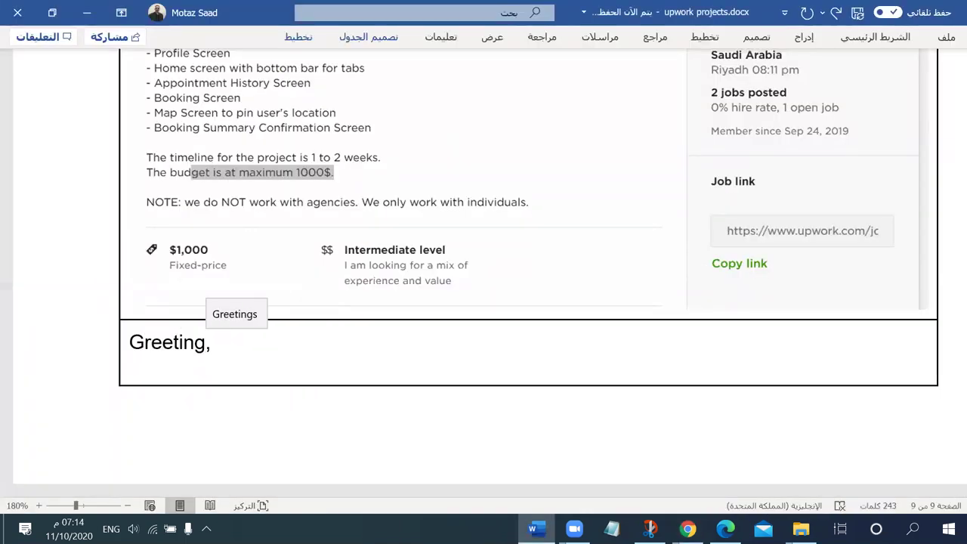
text(s)
click(155, 370)
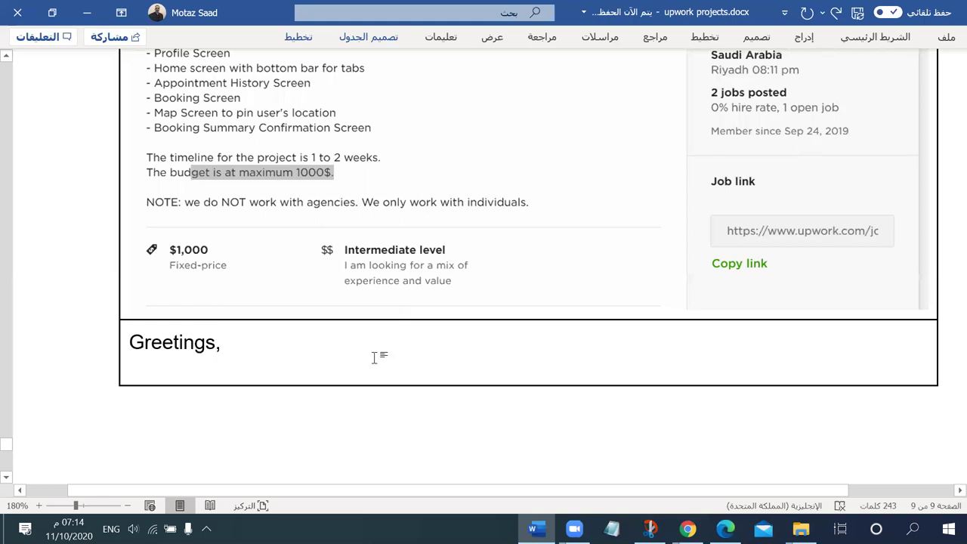
key(Return)
key(Tab)
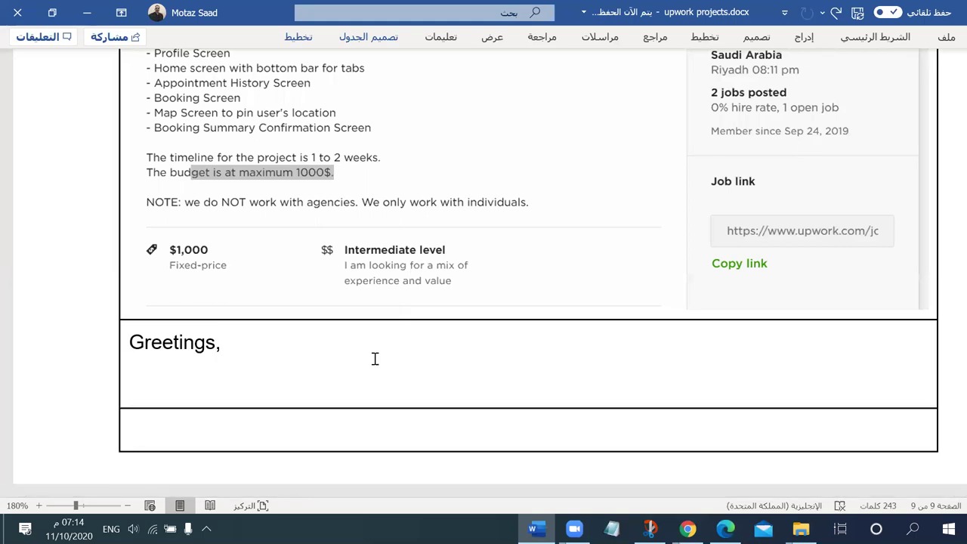
Step: Switch to the Chrome search results, expand "How do you greet someone in English?" and review the suggested greetings
key(alt+Tab)
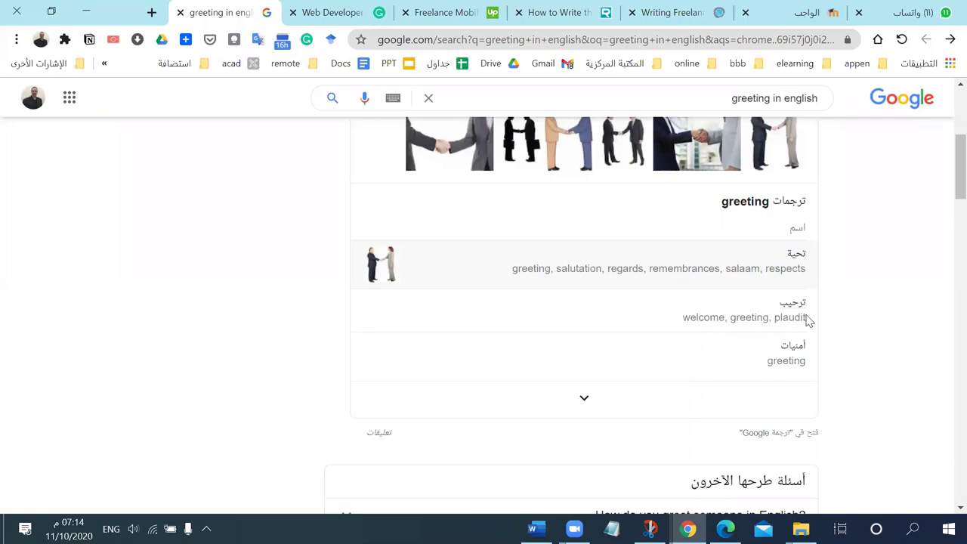
scroll(805, 320, up, 1)
scroll(805, 320, down, 4)
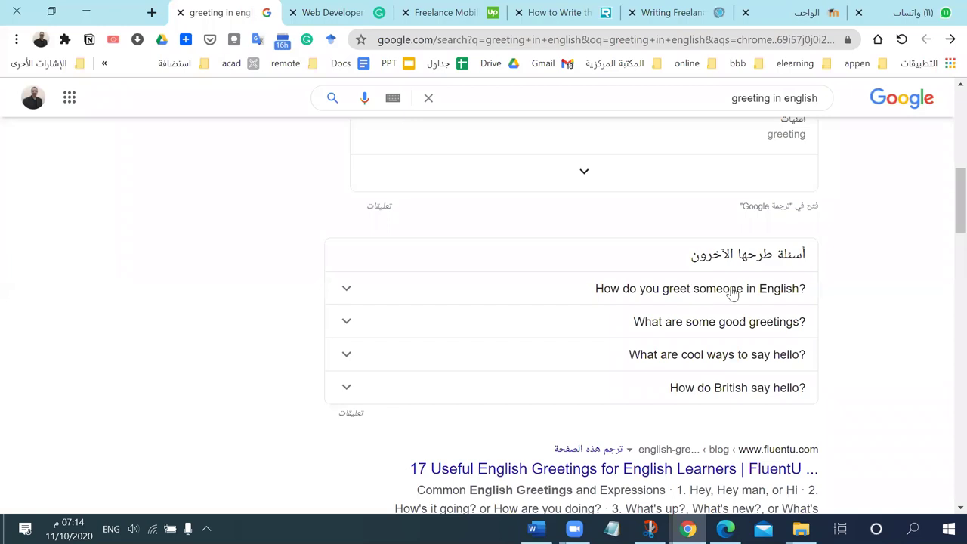
click(561, 290)
scroll(672, 308, down, 3)
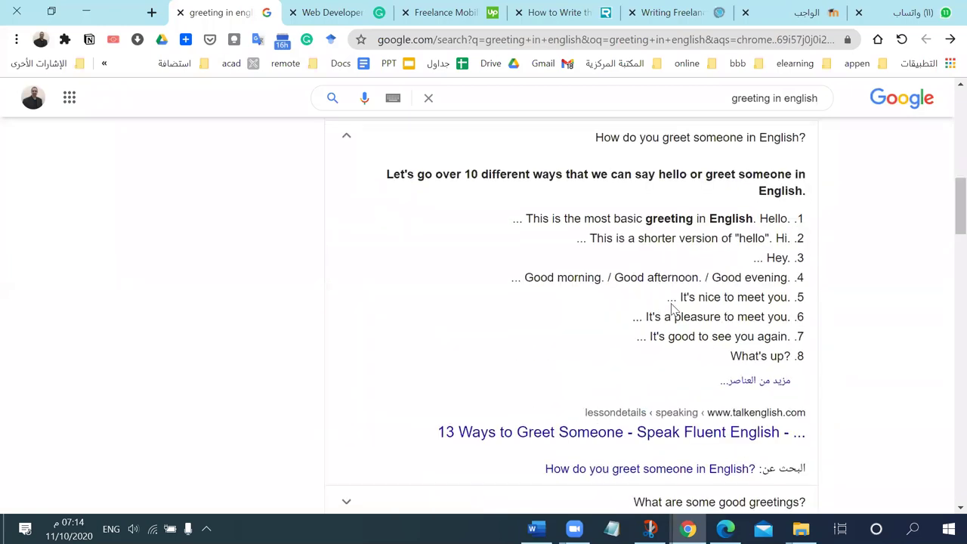
double_click(749, 238)
double_click(773, 238)
double_click(778, 257)
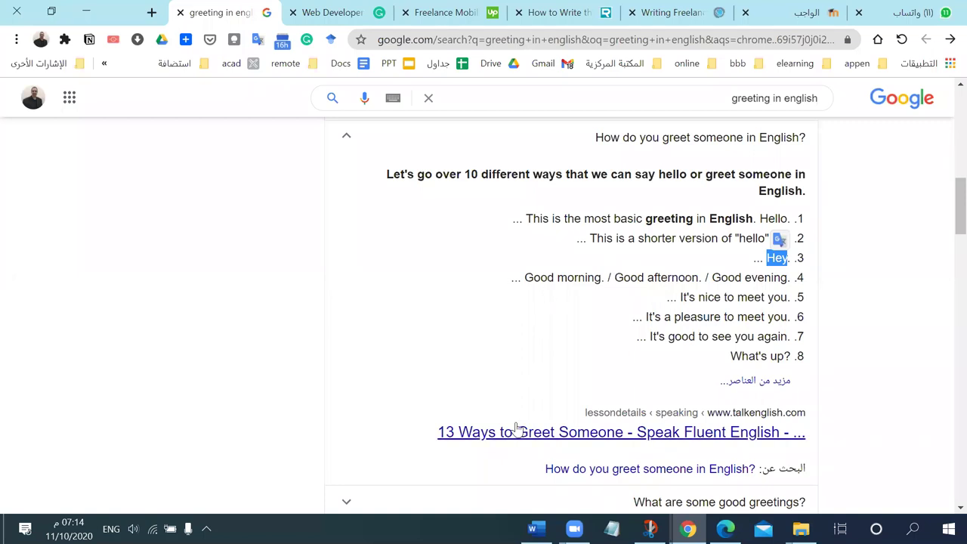
Step: Open the talkenglish.com article "13 Ways to Greet Someone" and examine its first four greetings, from Hello to Good evening
scroll(619, 431, down, 1)
click(642, 358)
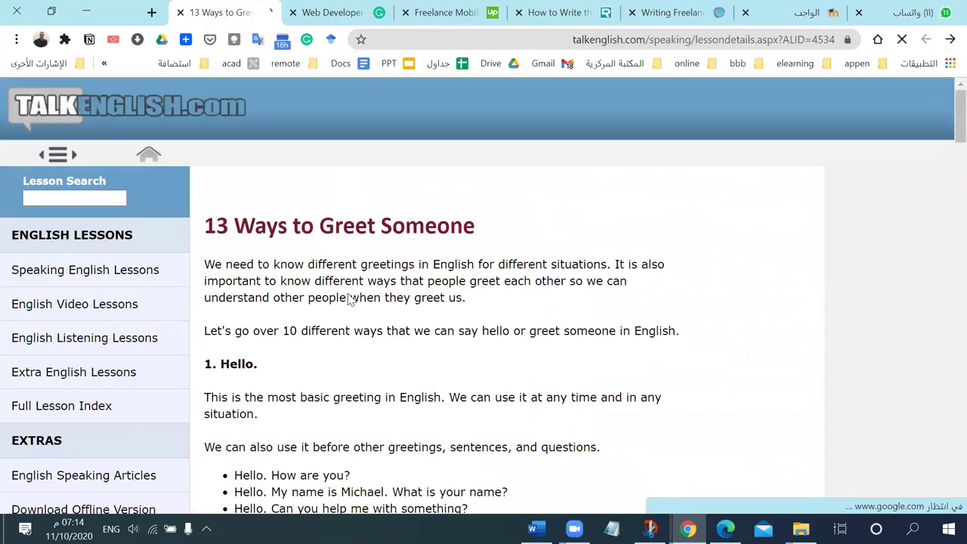
scroll(347, 298, down, 5)
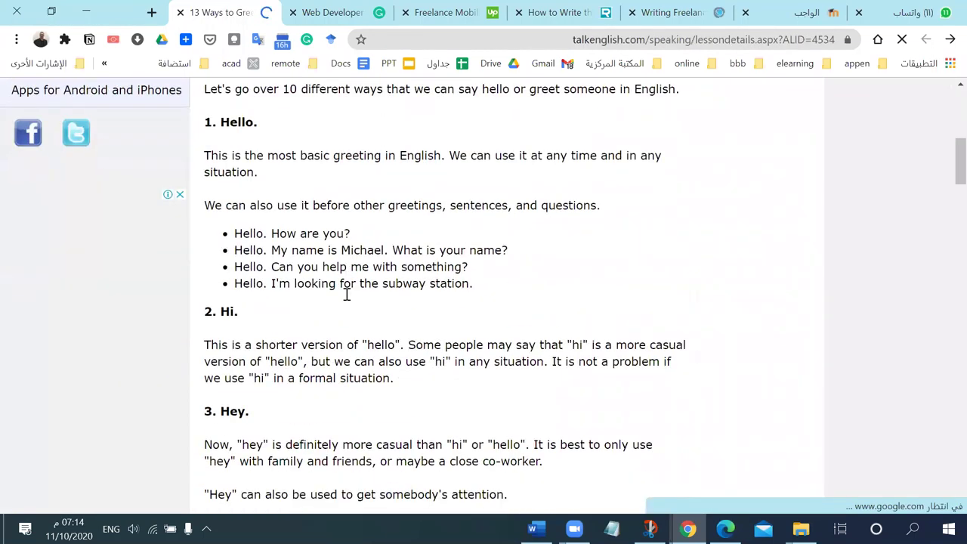
double_click(240, 123)
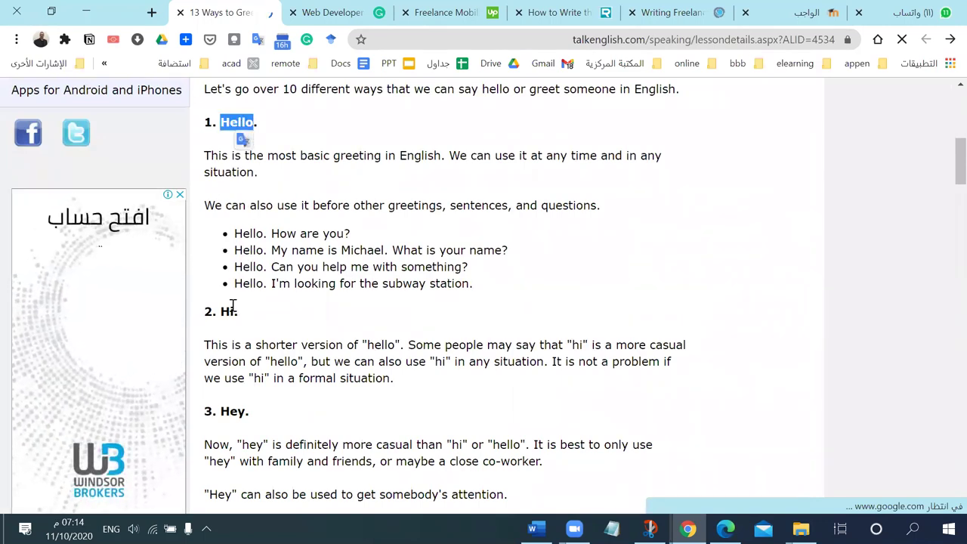
double_click(227, 312)
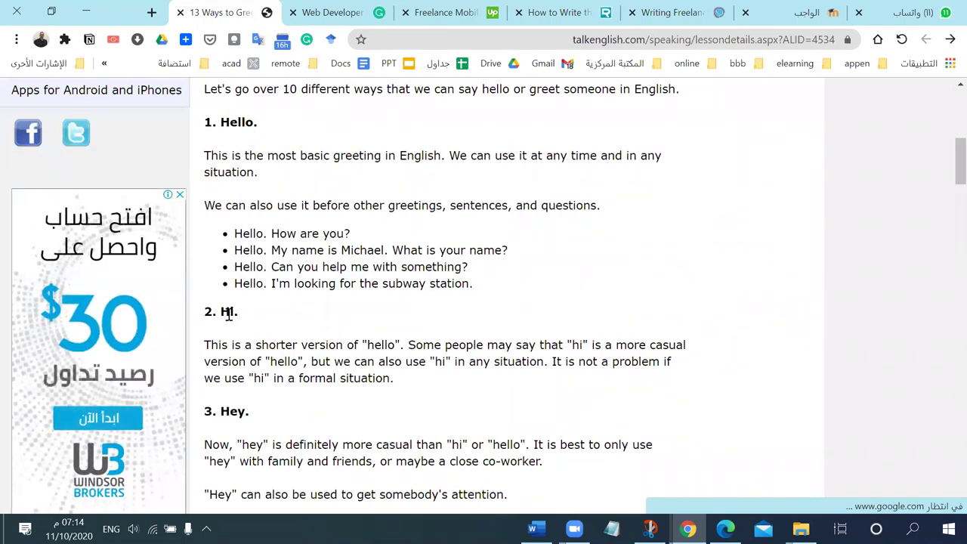
double_click(235, 412)
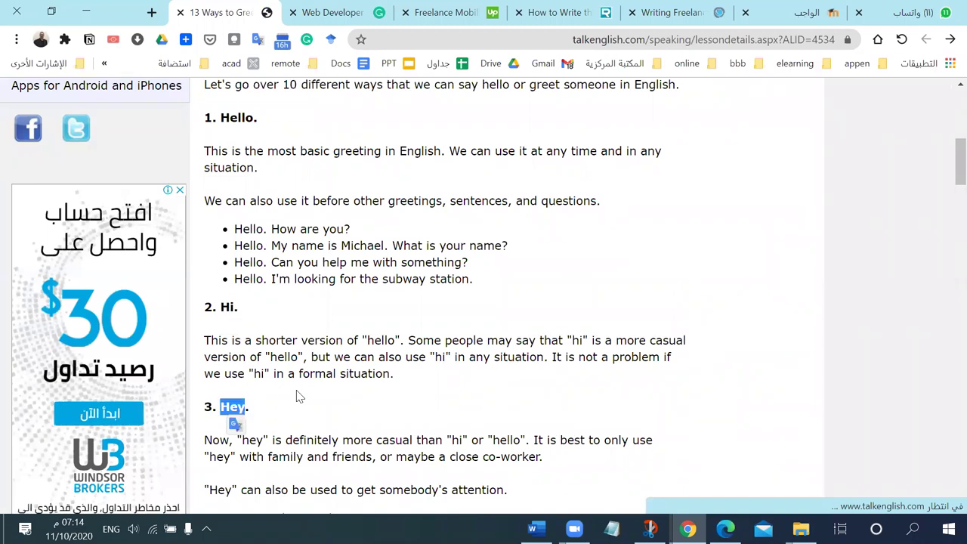
scroll(299, 397, down, 3)
drag(219, 341, 544, 347)
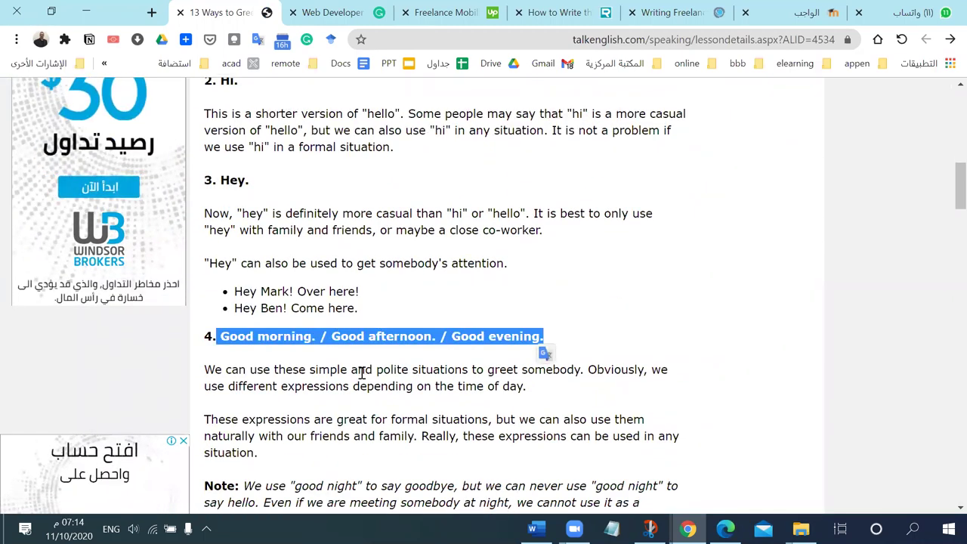
Step: Read the article's explanations of "It's nice to meet you" and the similar polite greetings that follow it
scroll(544, 344, down, 4)
scroll(356, 370, up, 2)
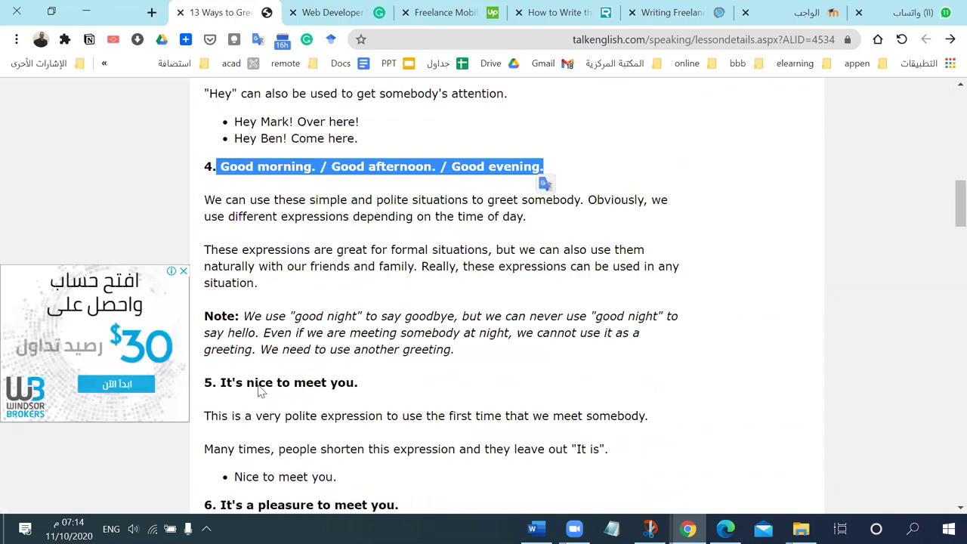
drag(216, 406, 368, 404)
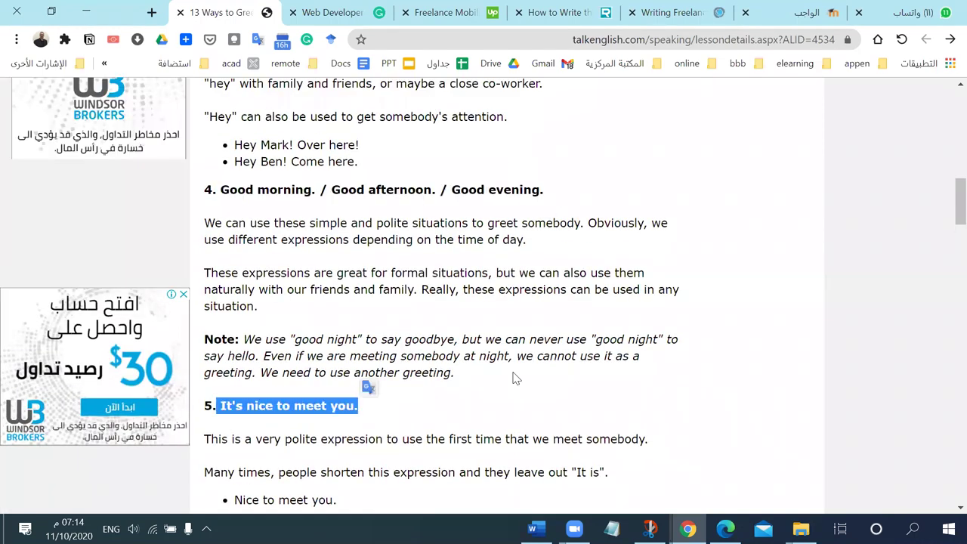
scroll(514, 378, down, 2)
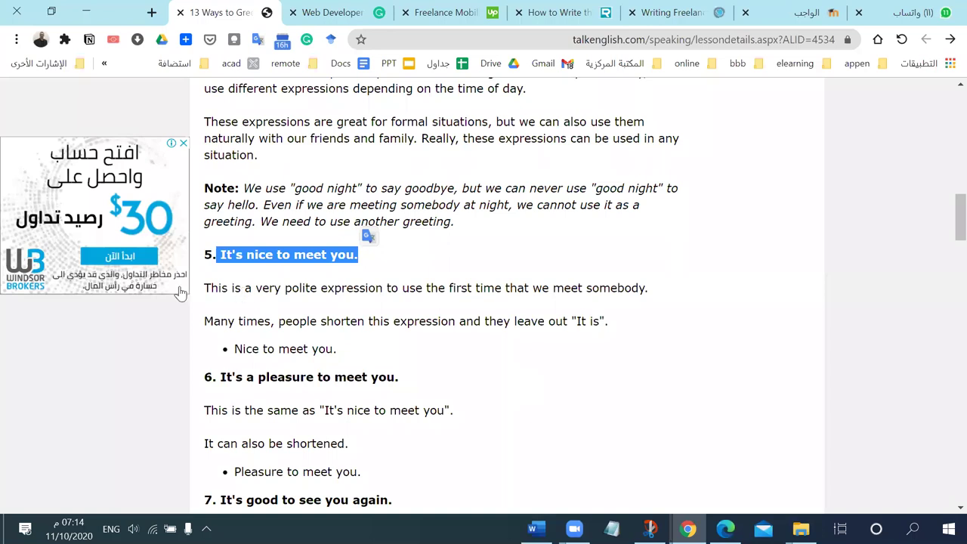
drag(212, 287, 534, 290)
scroll(300, 374, down, 1)
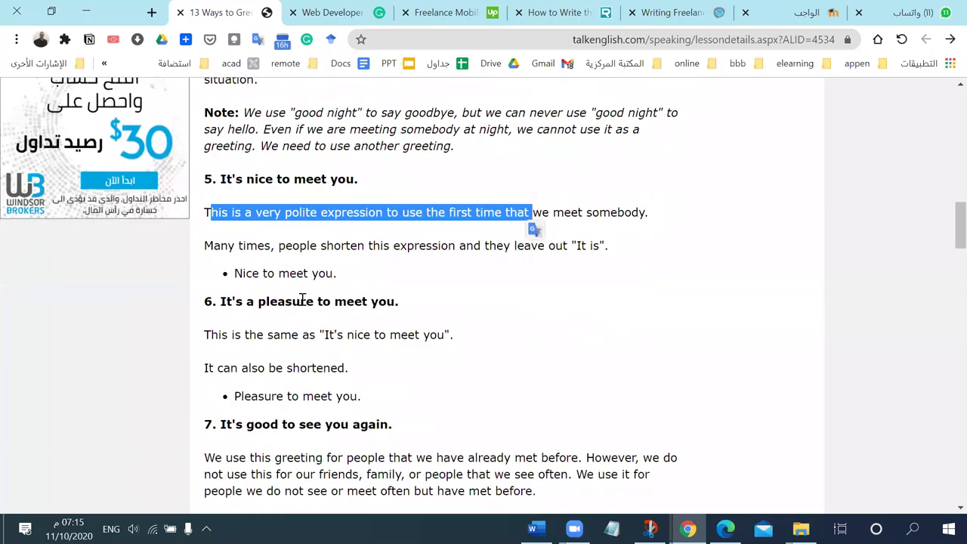
scroll(359, 368, down, 2)
scroll(435, 287, up, 1)
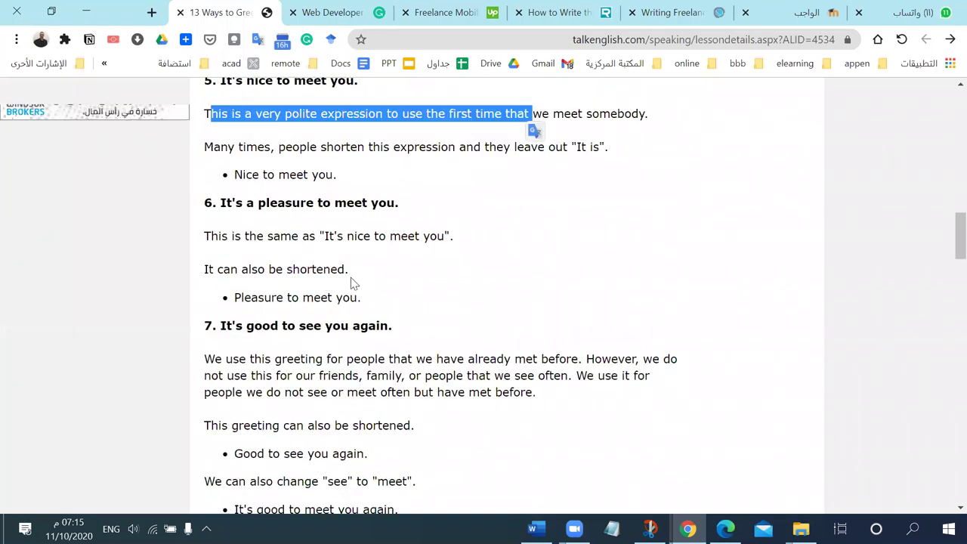
scroll(256, 248, up, 1)
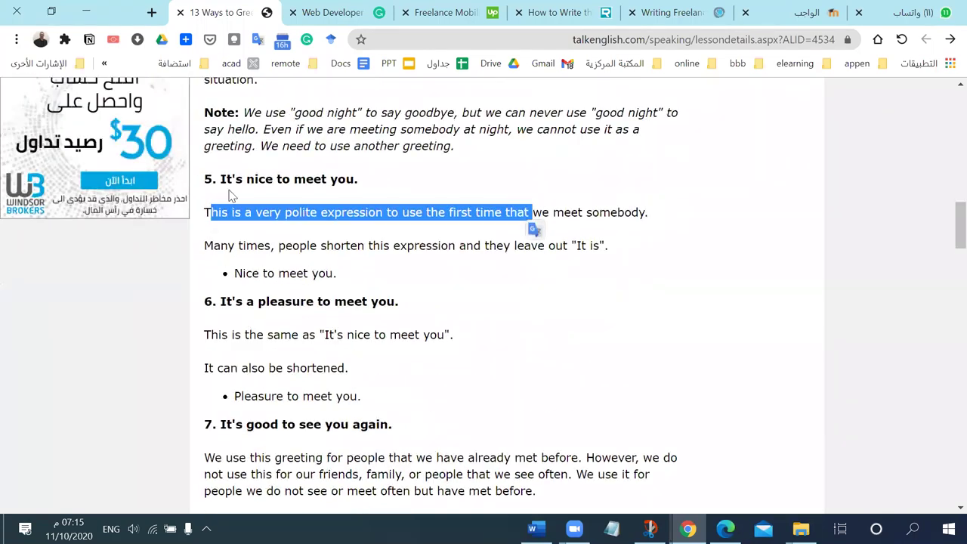
drag(362, 184, 220, 180)
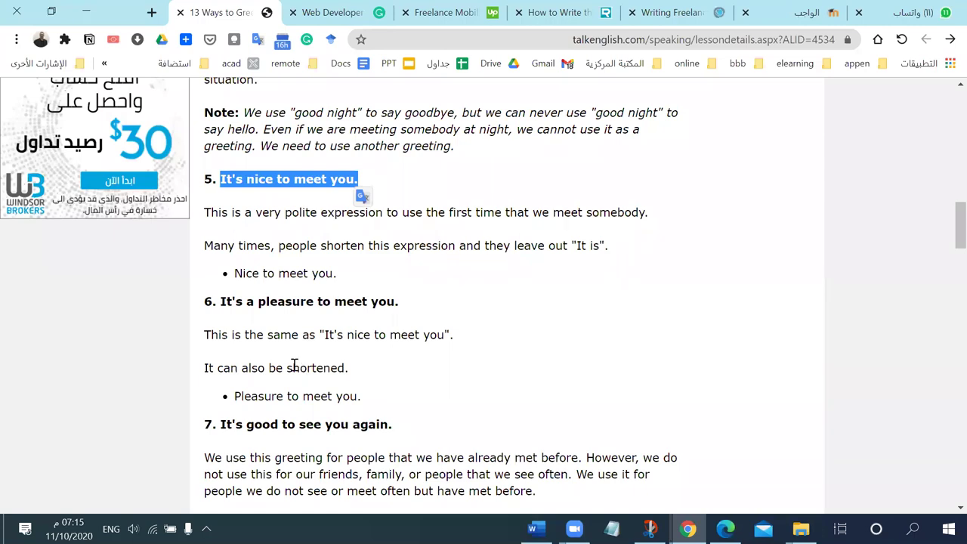
scroll(286, 368, down, 1)
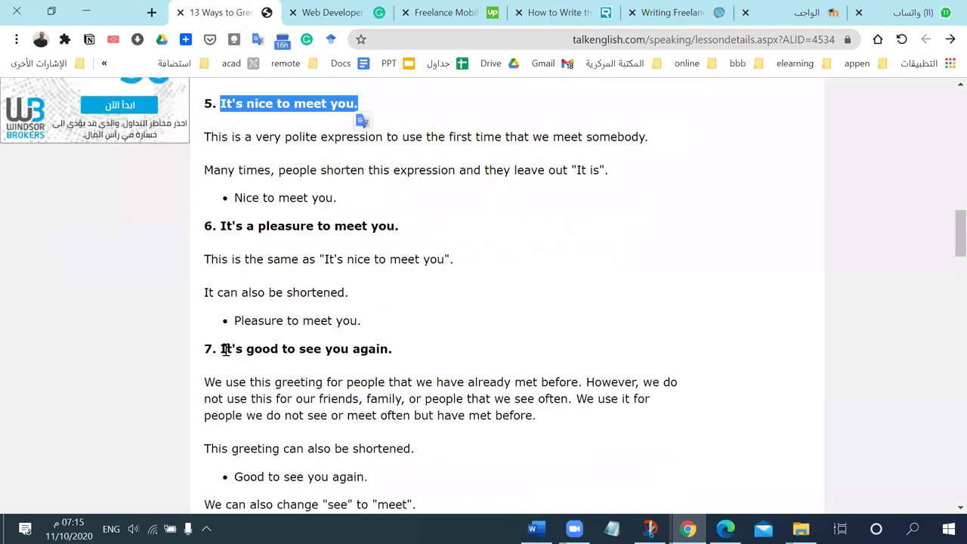
Step: Look through the article's remaining greetings from "What's up?" to "What's new?" and return to the first ones
scroll(225, 382, down, 3)
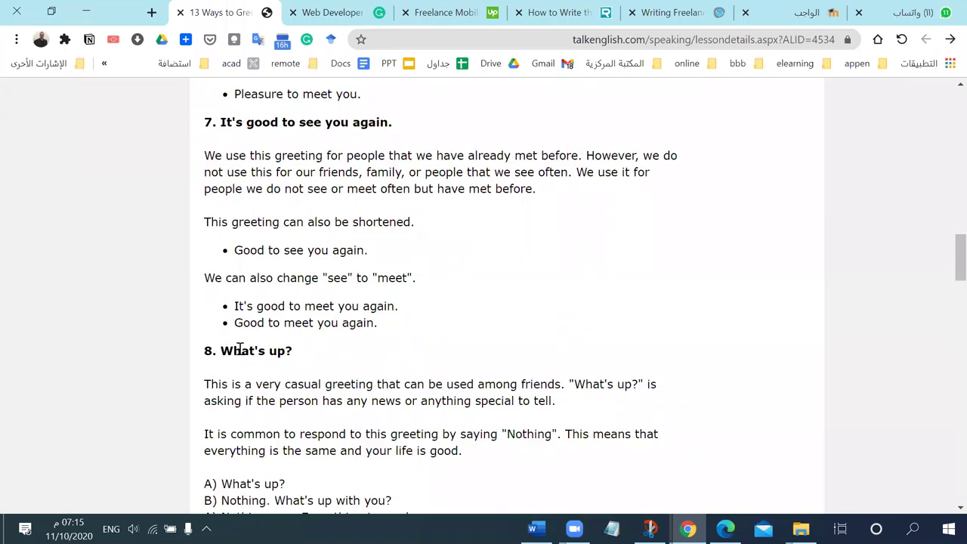
drag(219, 351, 320, 356)
scroll(333, 380, down, 2)
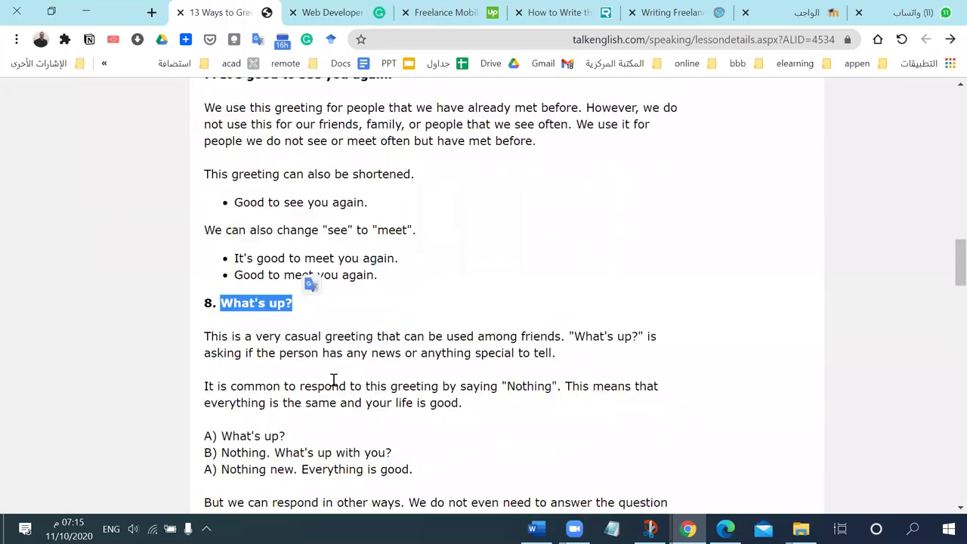
scroll(243, 352, down, 1)
scroll(243, 352, down, 2)
drag(228, 322, 253, 322)
drag(228, 406, 329, 408)
scroll(325, 414, down, 4)
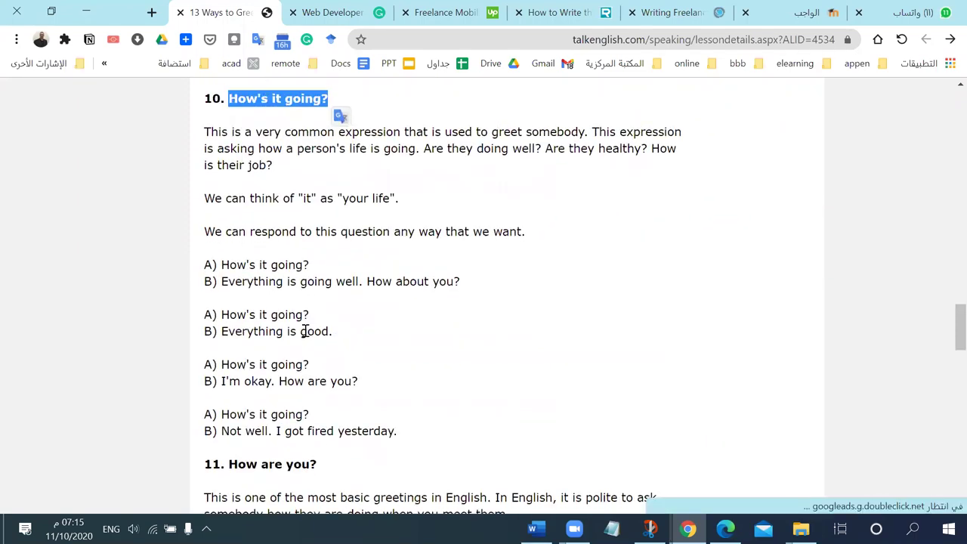
scroll(299, 332, down, 10)
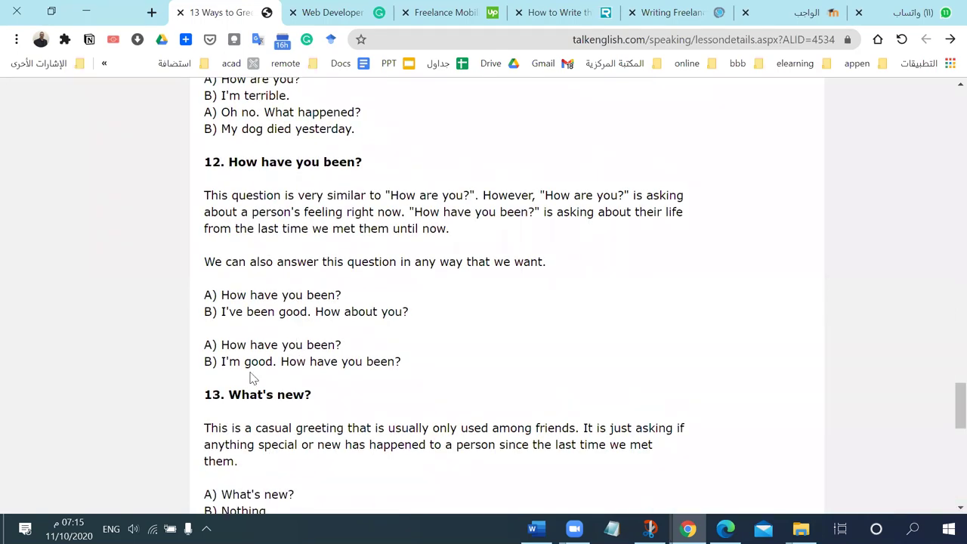
scroll(239, 385, down, 6)
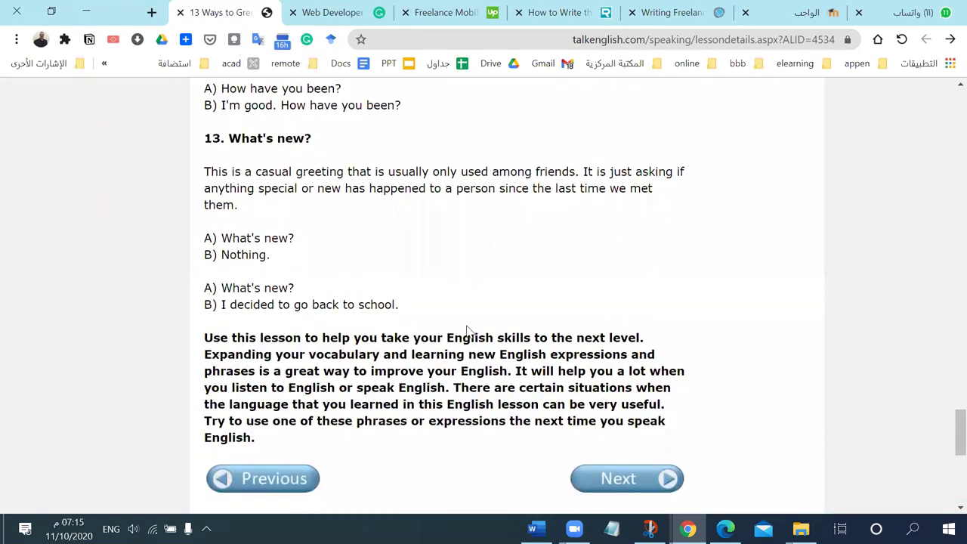
scroll(486, 297, up, 20)
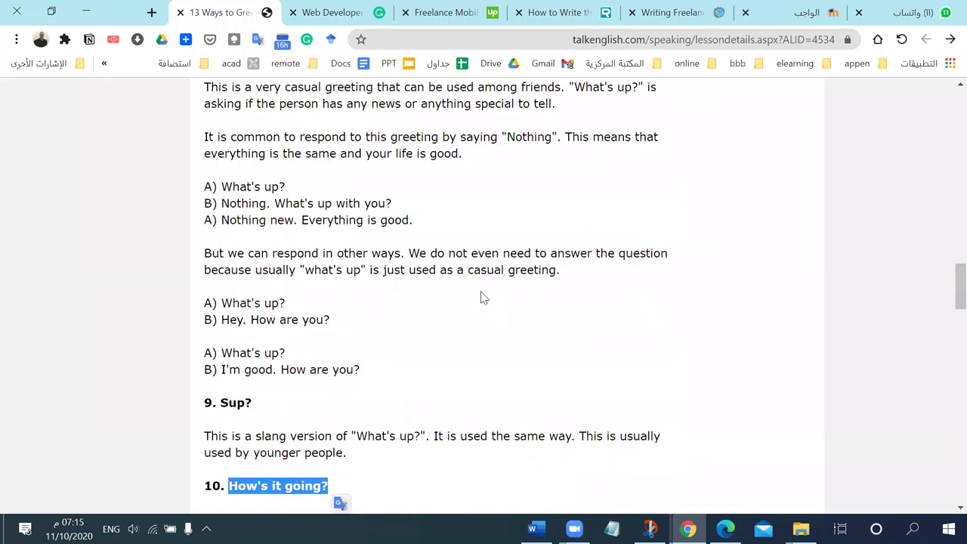
scroll(405, 485, up, 12)
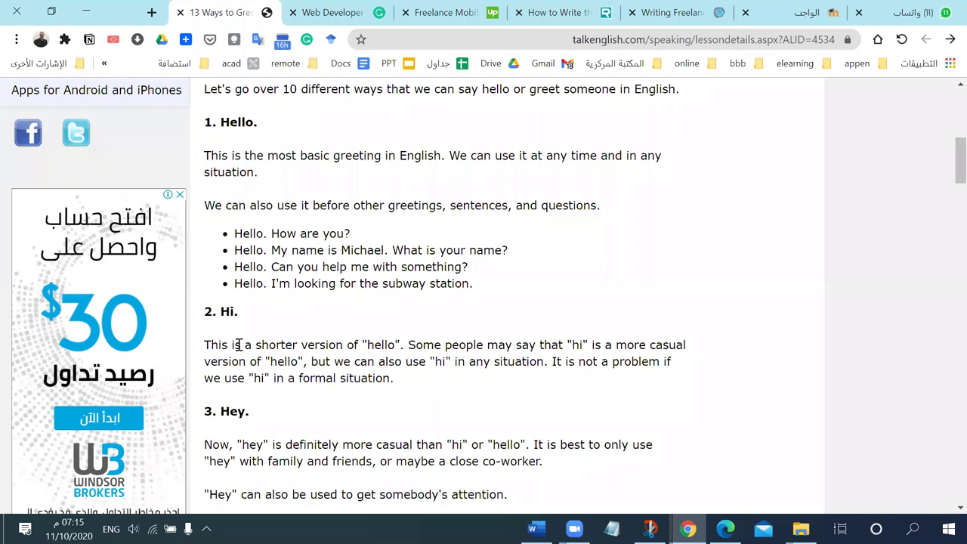
Step: Switch to the Word document and add "OR" on its own line below the "Greetings," line of the proposal
key(alt+Tab)
text(OR)
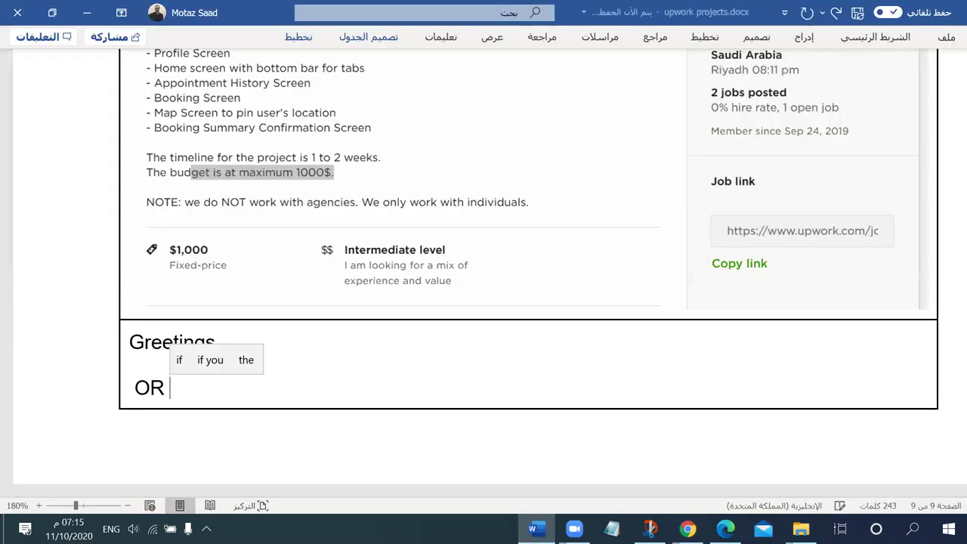
key(Return)
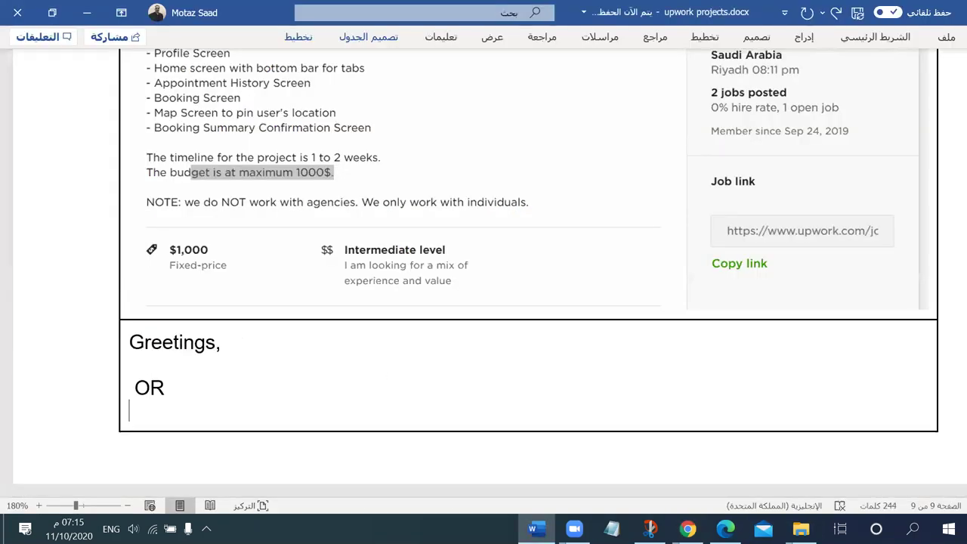
Step: Write the alternative greeting "It is my pleasure to talk to you," under "OR" and leave empty lines below it
text(It)
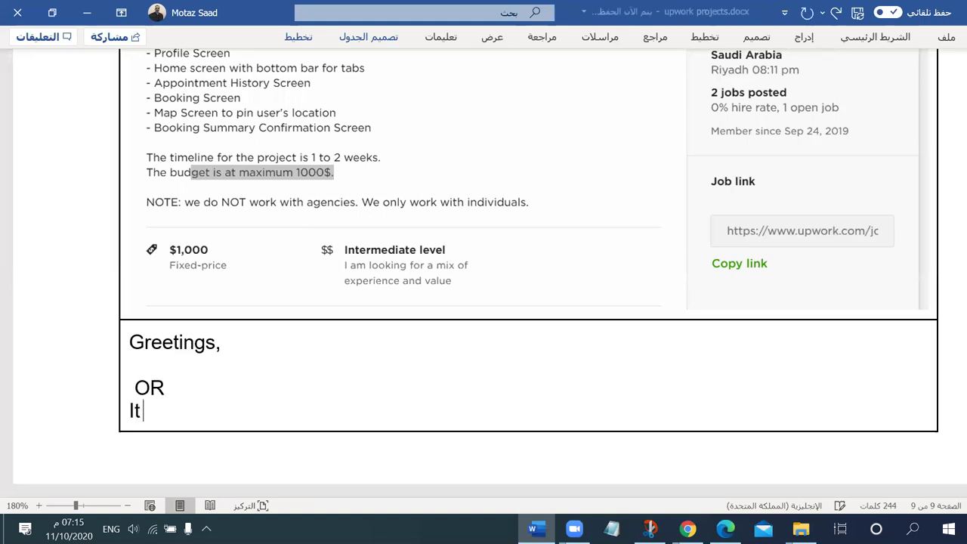
text( is my pleae)
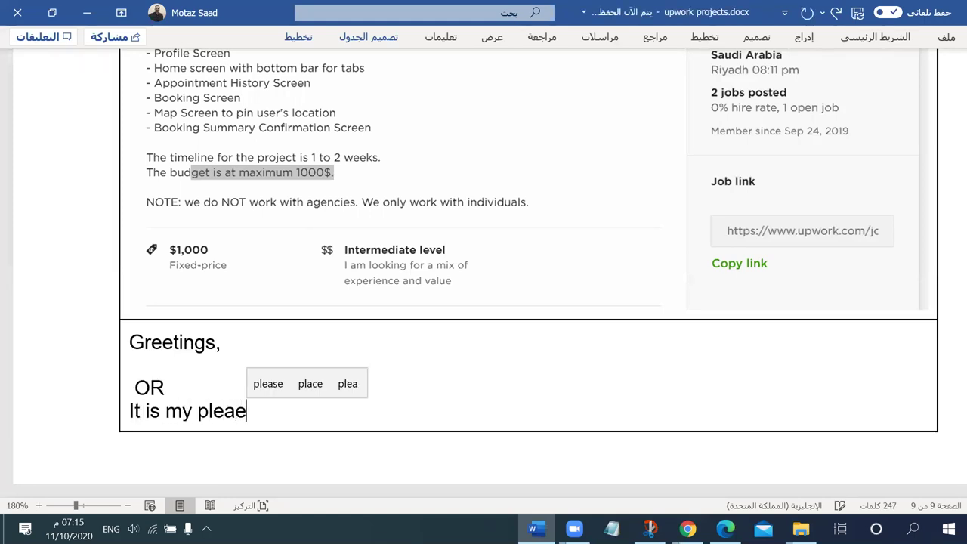
key(BackSpace)
text(sure to Tak)
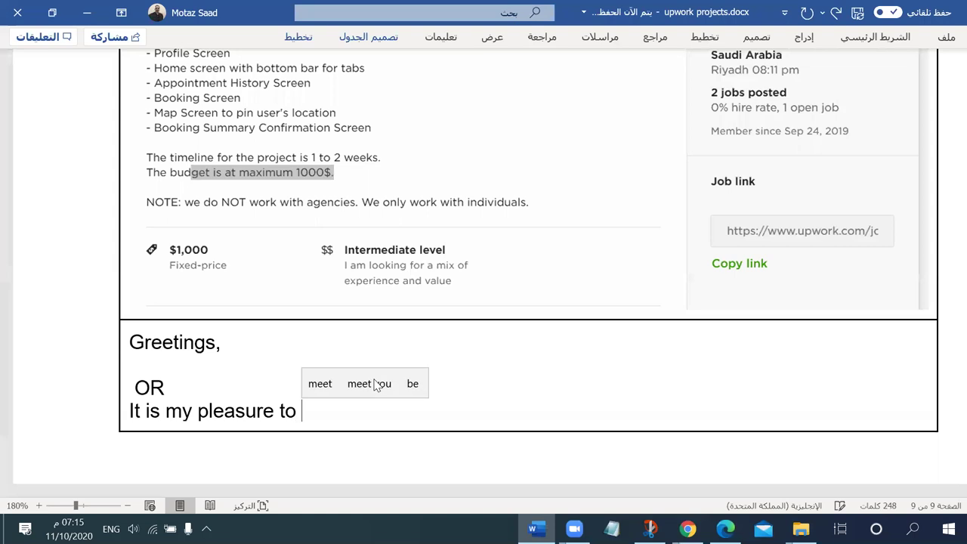
key(BackSpace)
key(BackSpace)
key(BackSpace)
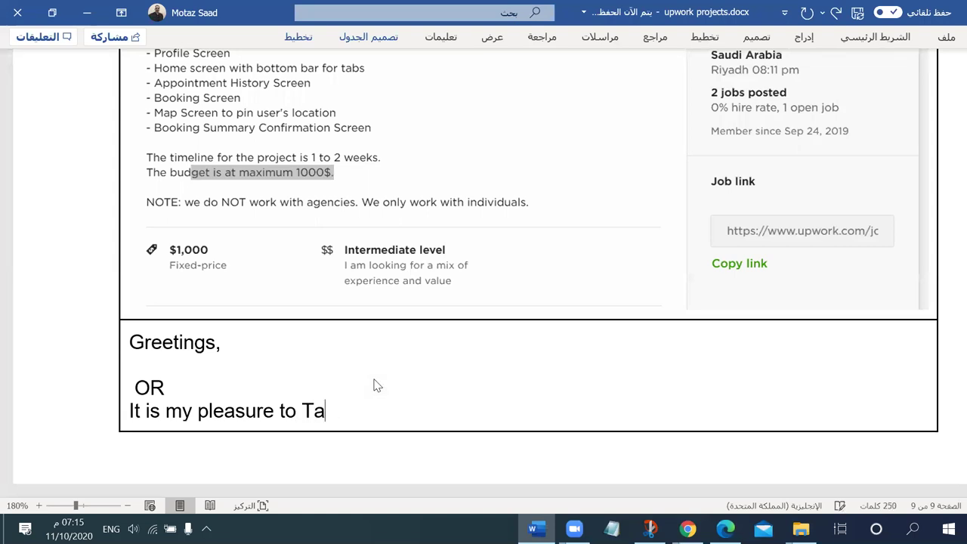
text(talk to your)
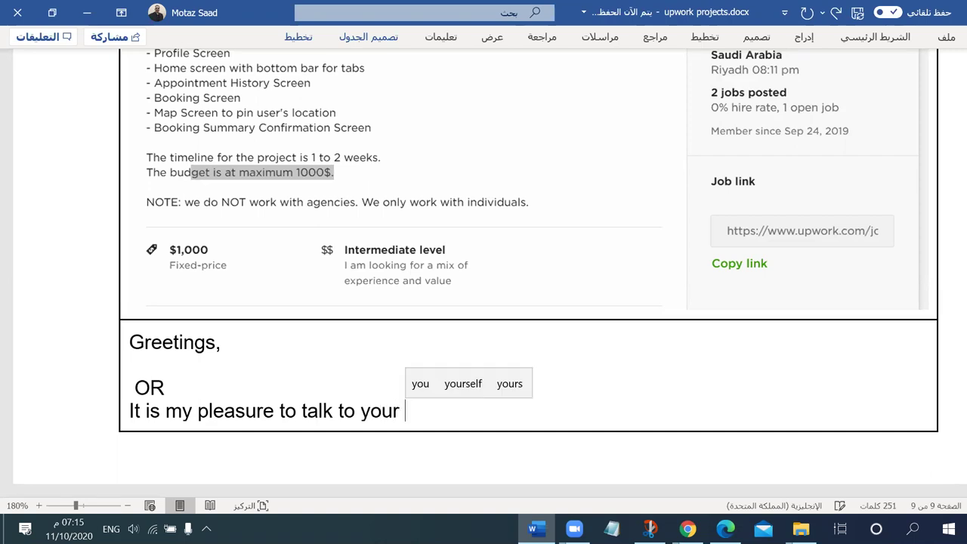
key(BackSpace)
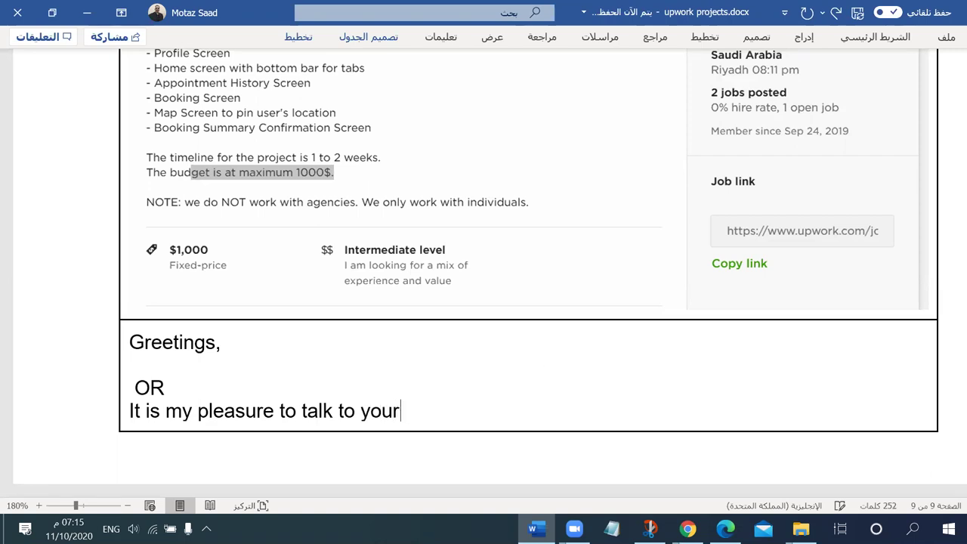
key(Return)
key(Return)
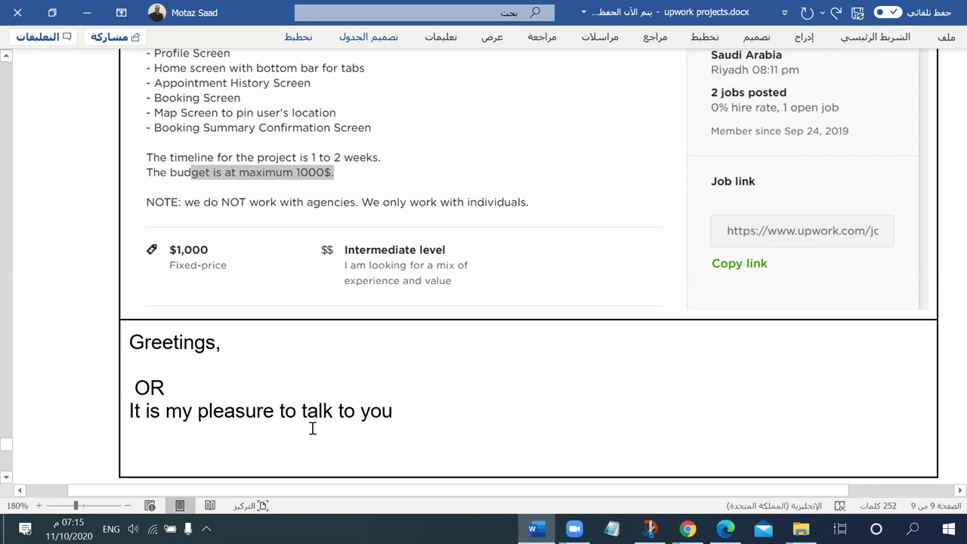
click(405, 410)
text(,)
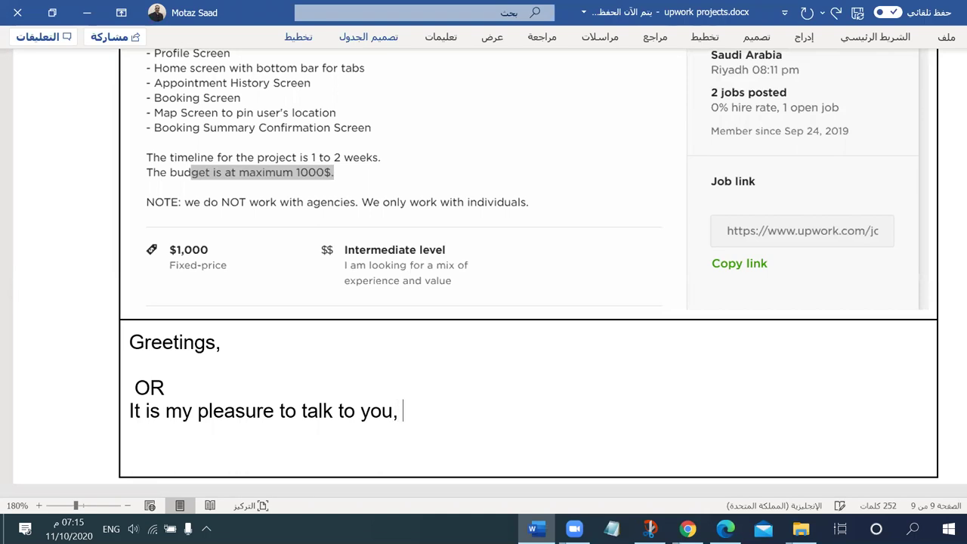
Step: Check the job description and open the proposal's body, after a blank line, with "Developing mobile apps using Flutter is my game/joy."
scroll(344, 325, down, 3)
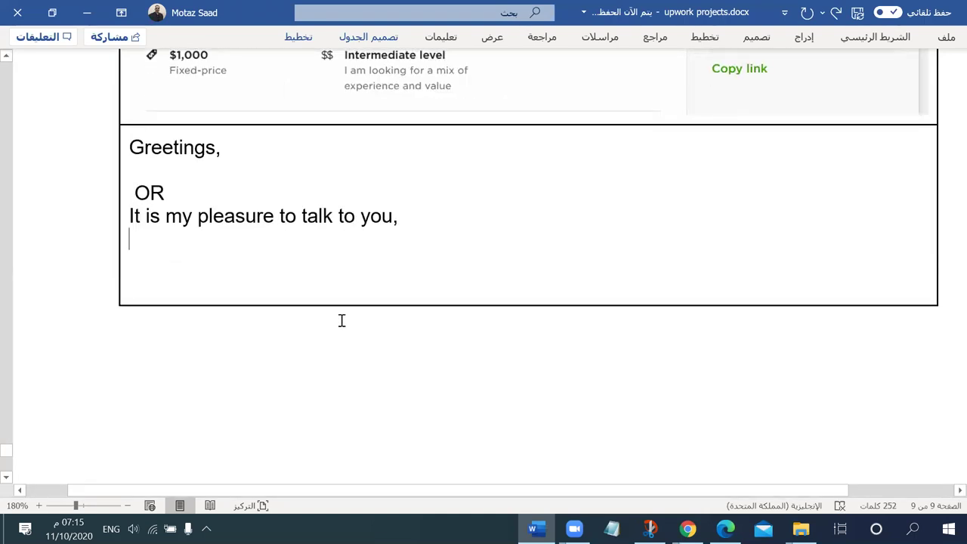
scroll(328, 295, up, 5)
scroll(325, 294, up, 5)
scroll(354, 285, down, 3)
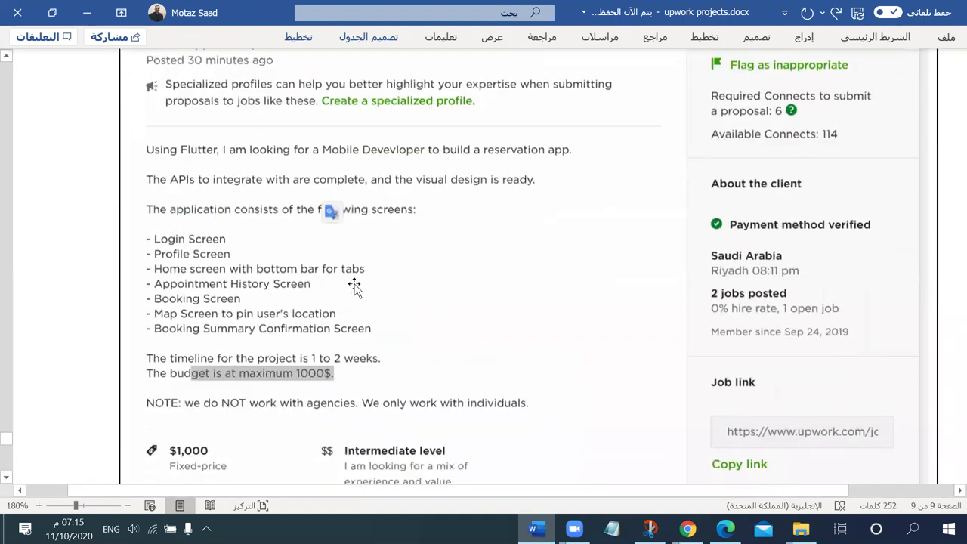
scroll(353, 285, down, 5)
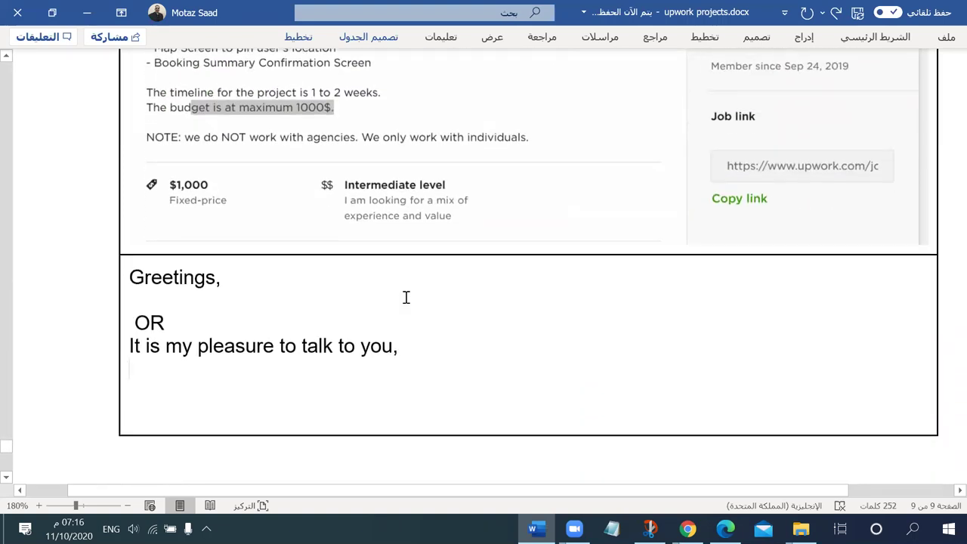
key(Return)
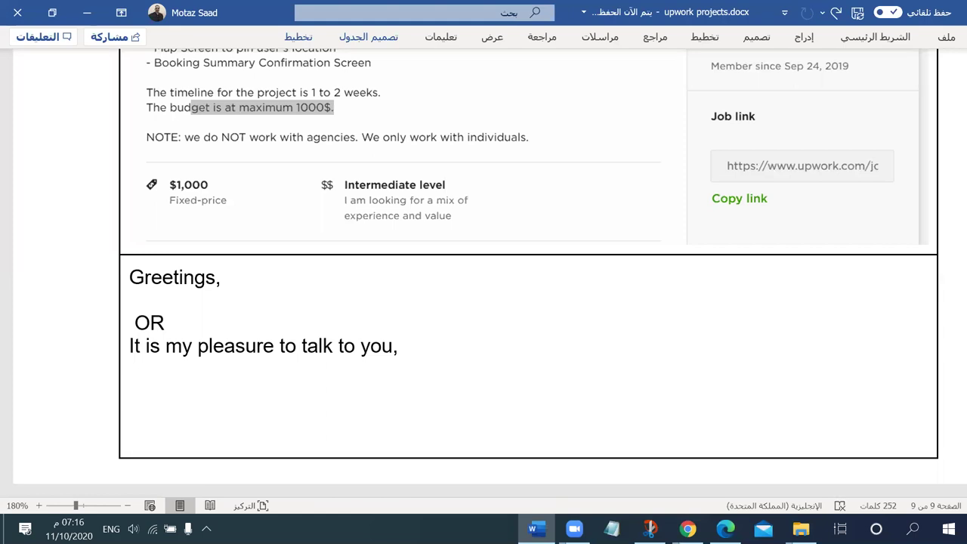
text(Dev)
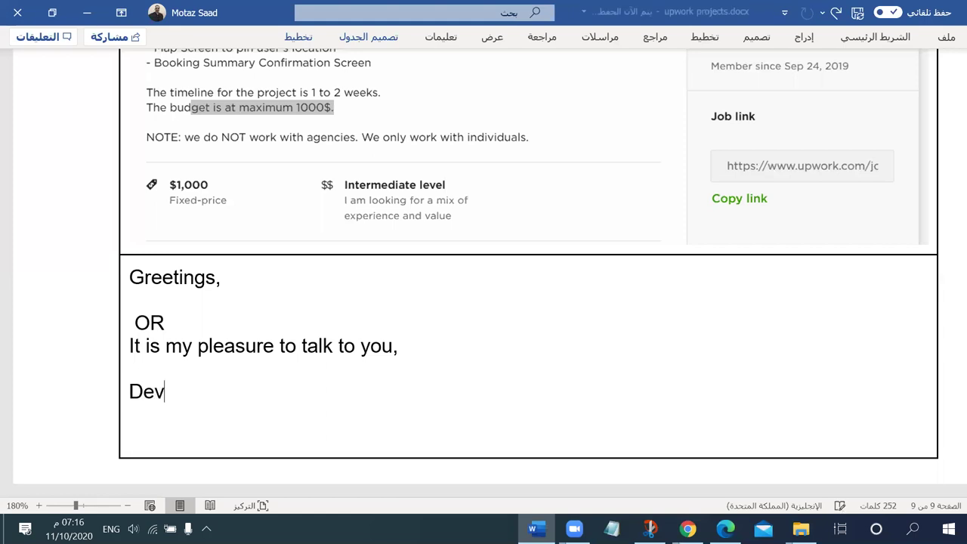
text(elop)
key(BackSpace)
key(BackSpace)
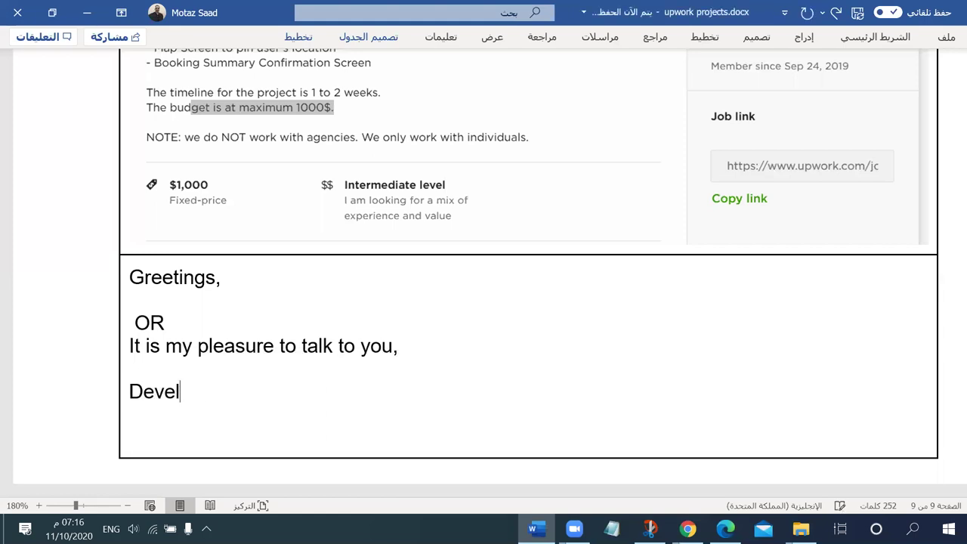
text(oping mobile apps w)
key(BackSpace)
text(using f)
key(BackSpace)
text(Flutter is my )
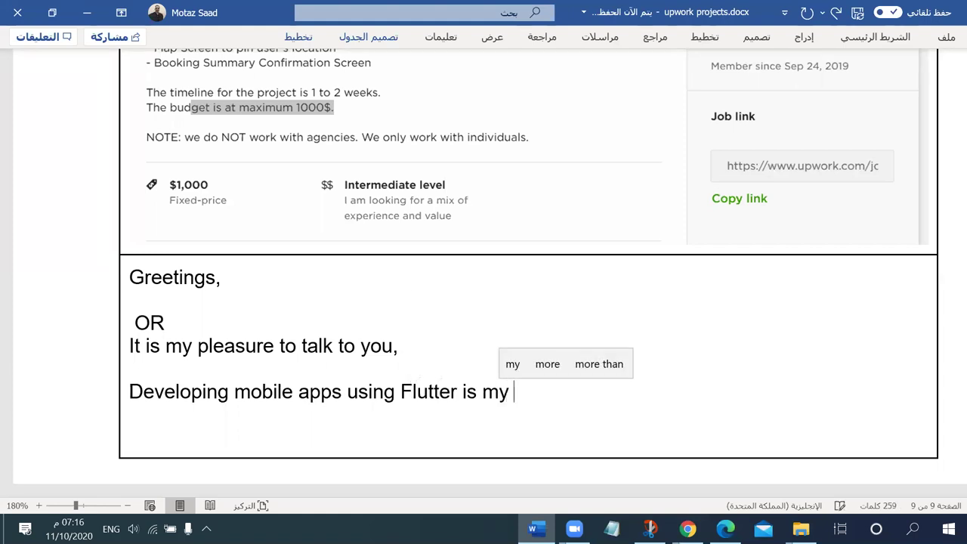
text(game)
key(BackSpace)
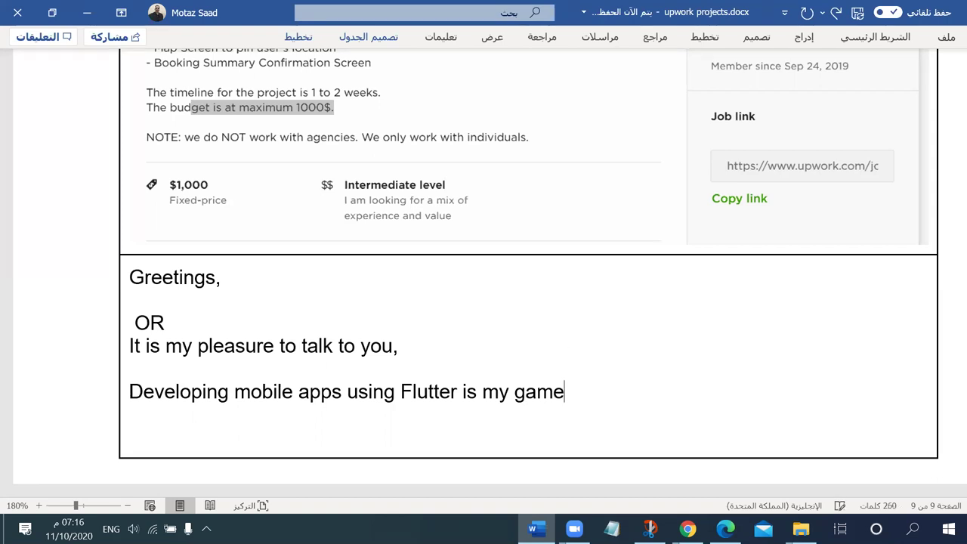
text(/joy)
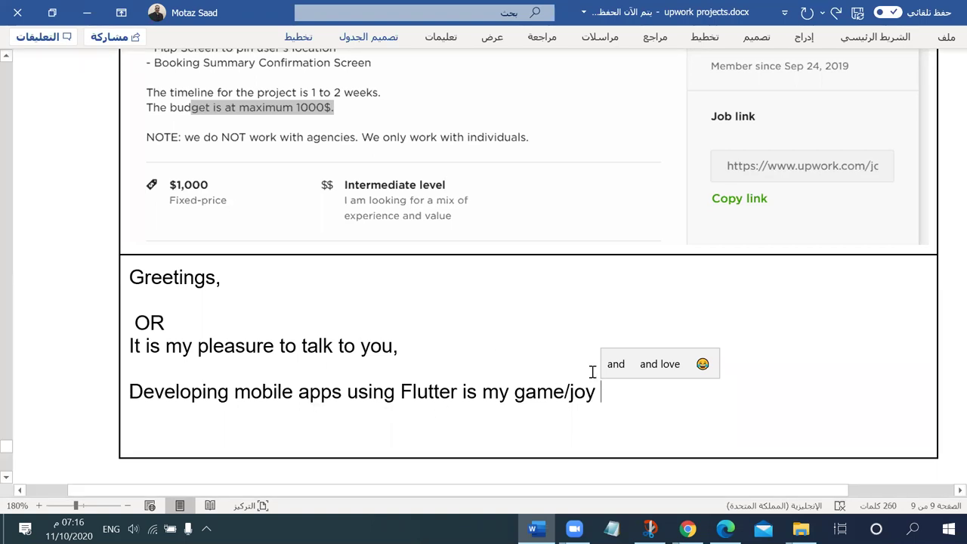
text(.)
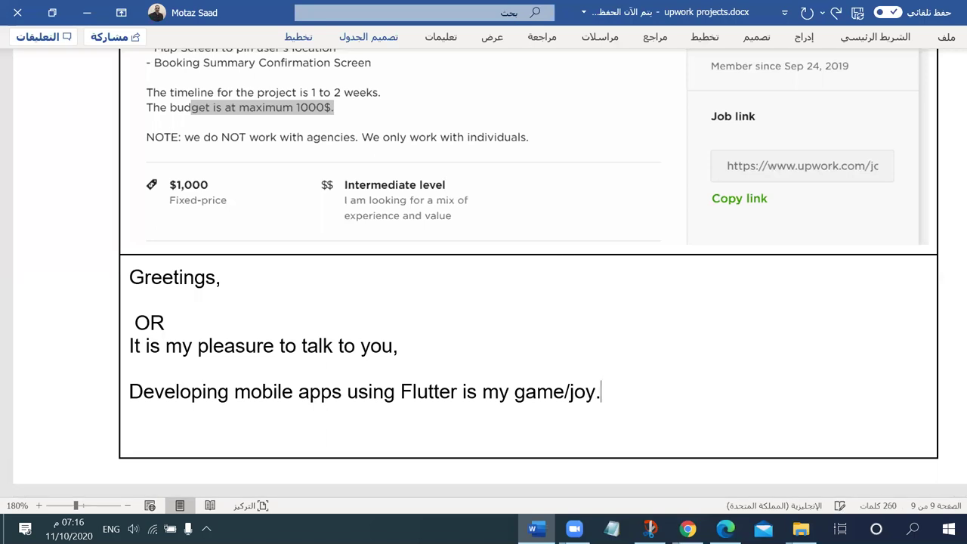
Step: Review the required app screens and continue the opening paragraph with "Your requirement are very clear and"
scroll(554, 269, up, 5)
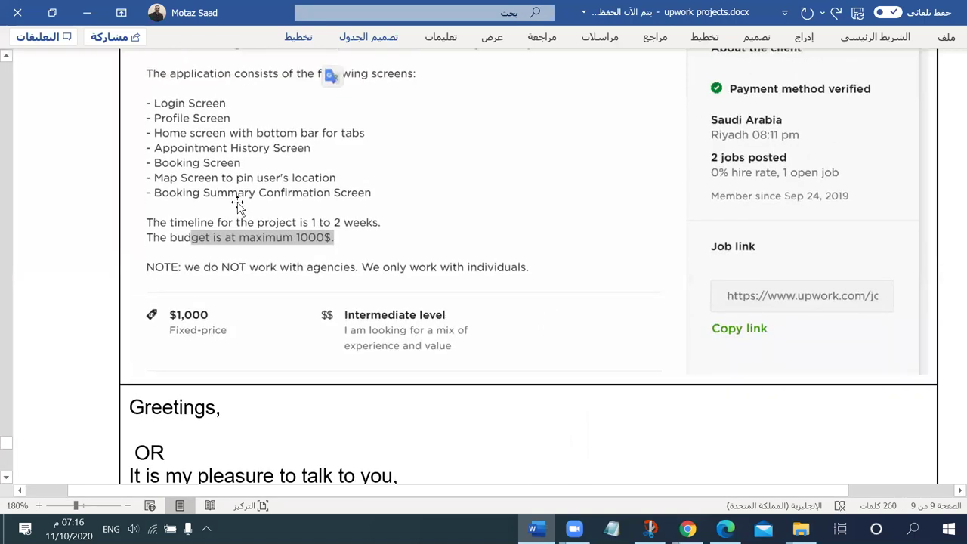
scroll(385, 203, up, 2)
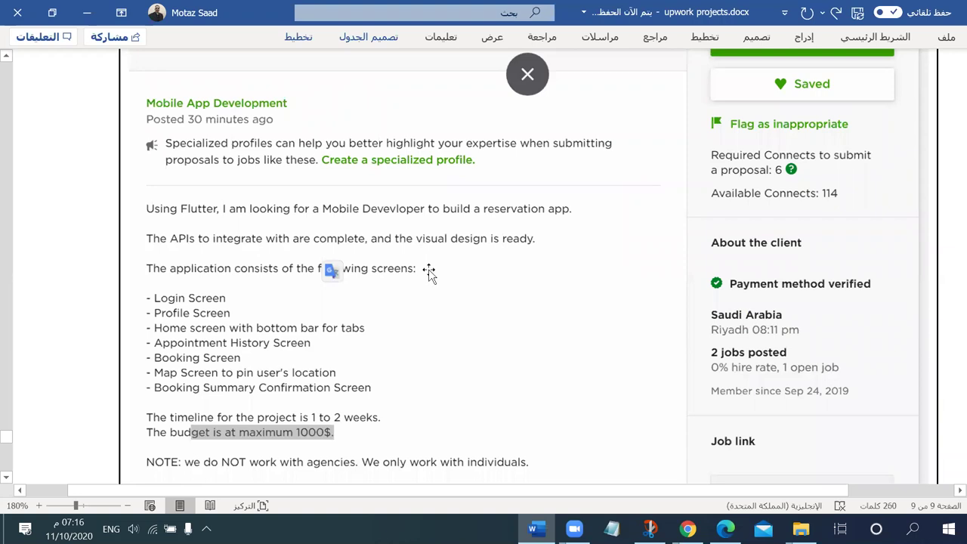
scroll(488, 302, down, 8)
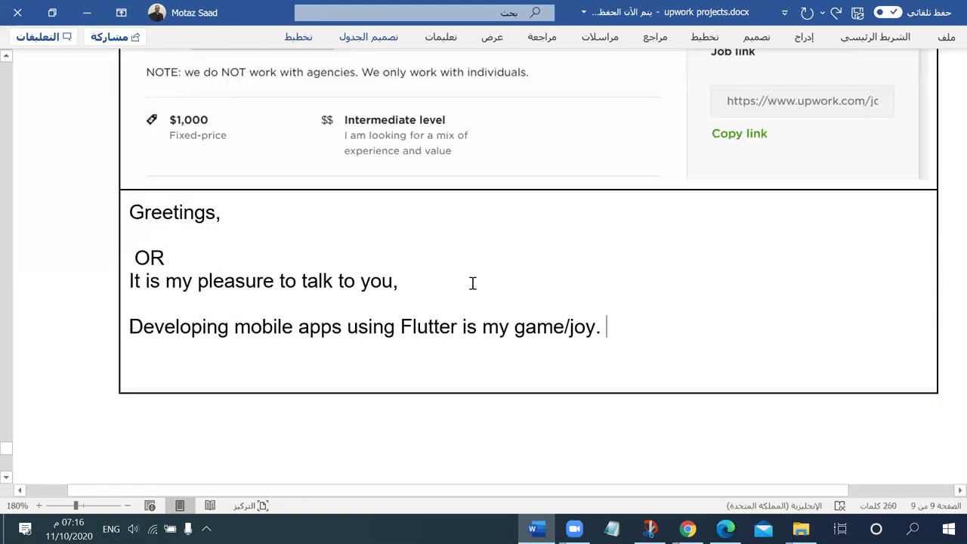
text(Your requrei)
key(BackSpace)
key(BackSpace)
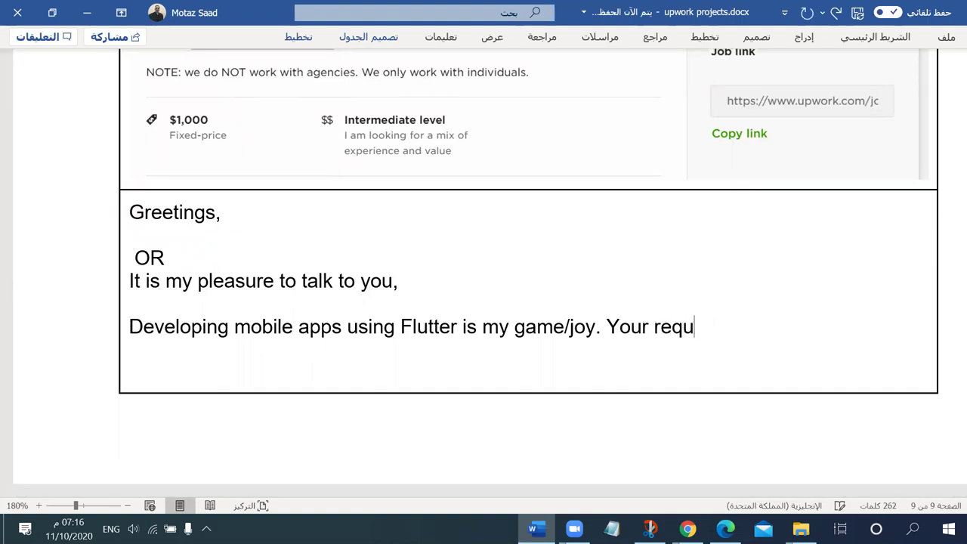
text(uirement s)
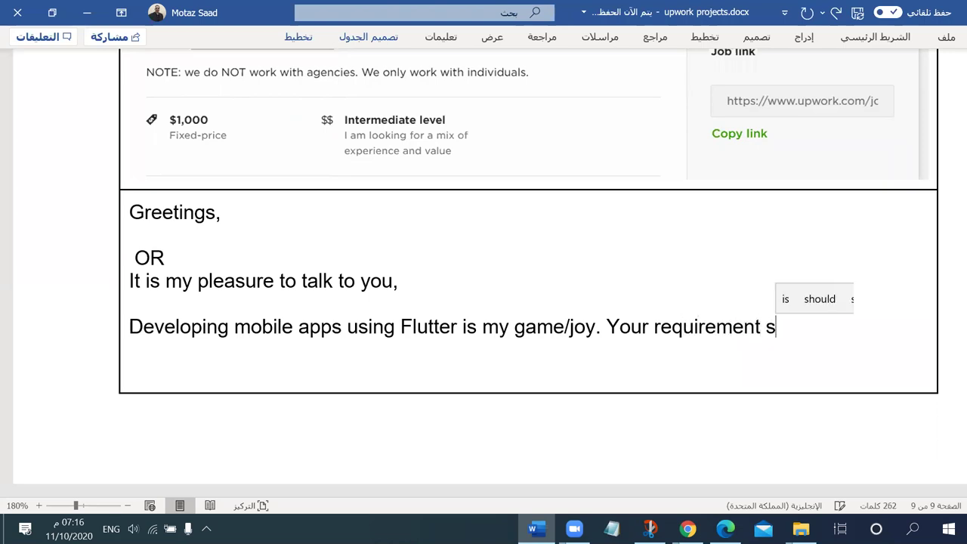
key(BackSpace)
text(are very c)
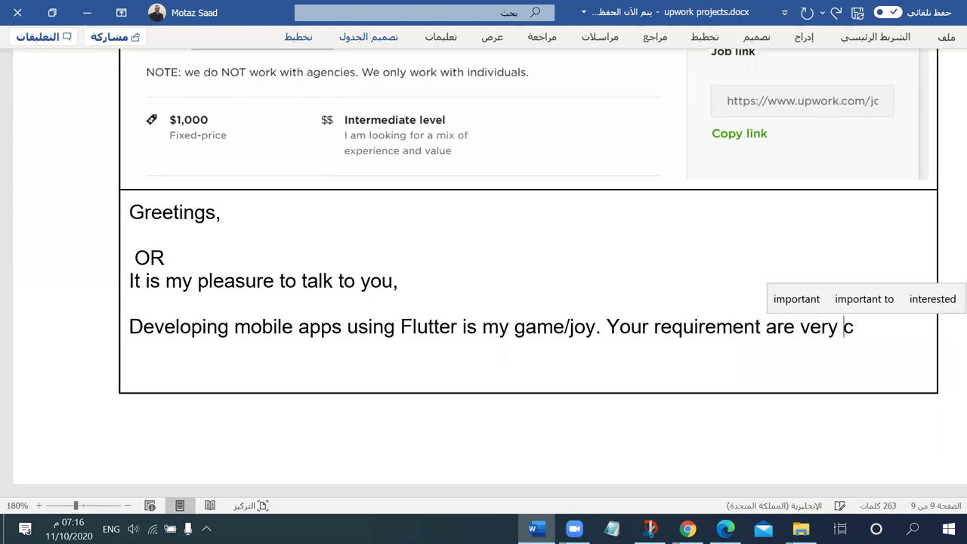
text(lear and )
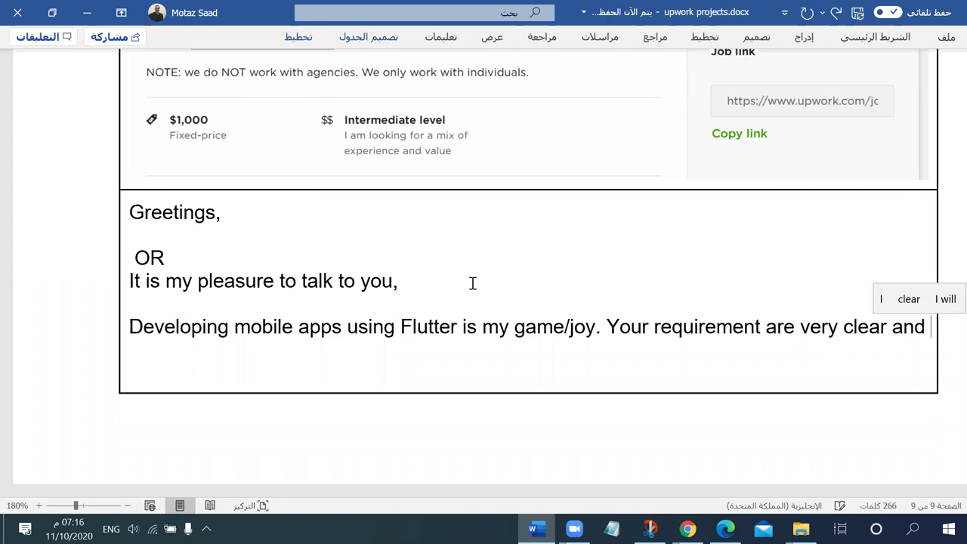
Step: Check the job's timeline, continue the sentence with "I can get the work done for you within 10 days", and select the number 10
text(I can get t)
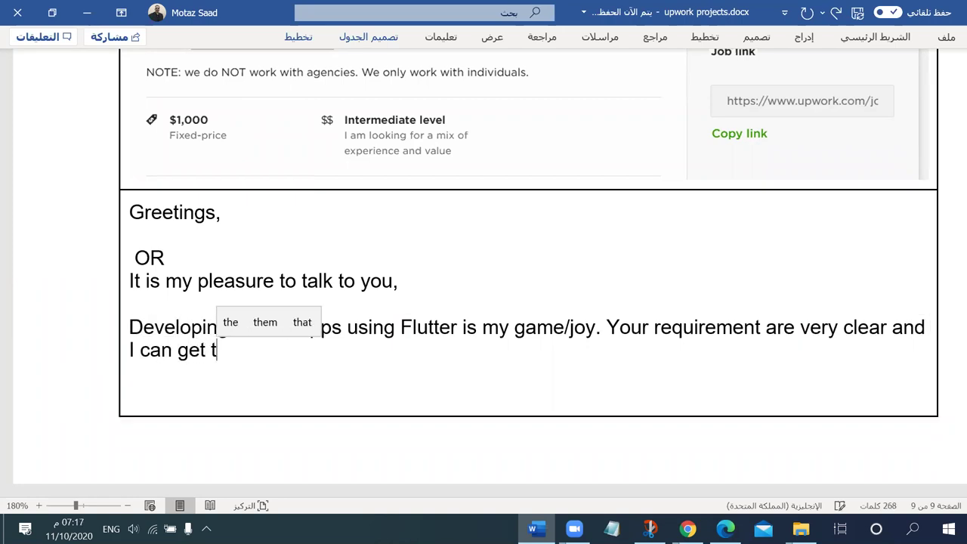
text(he work done )
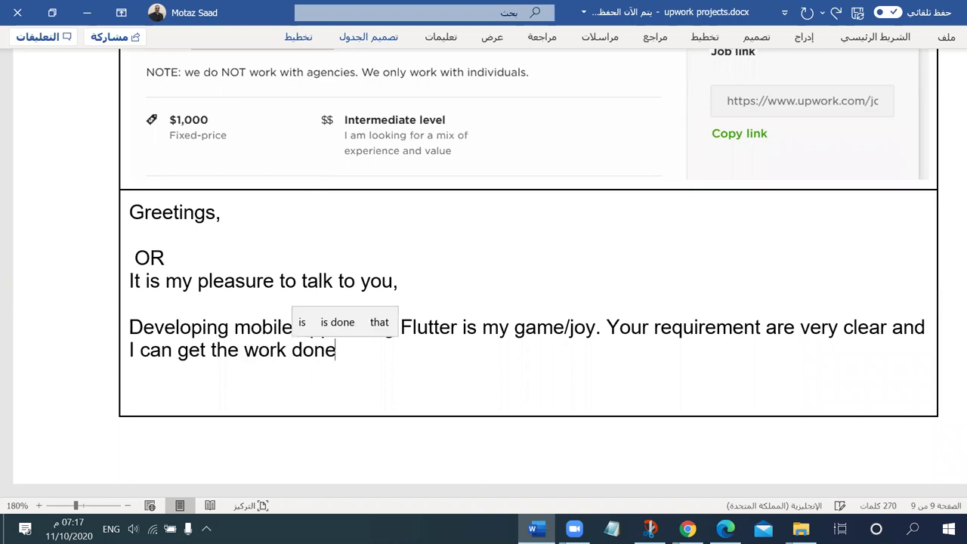
text(for you)
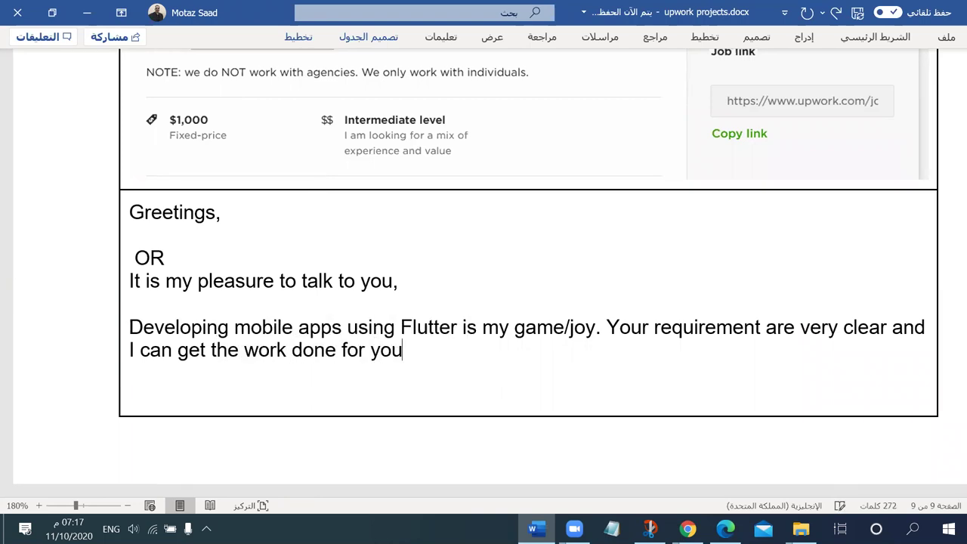
text( within)
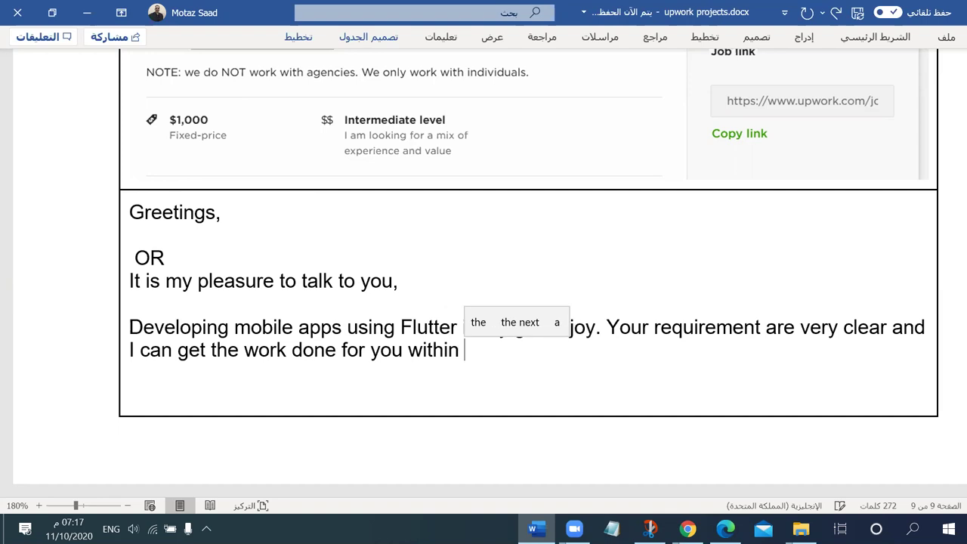
scroll(245, 332, up, 5)
scroll(246, 333, up, 1)
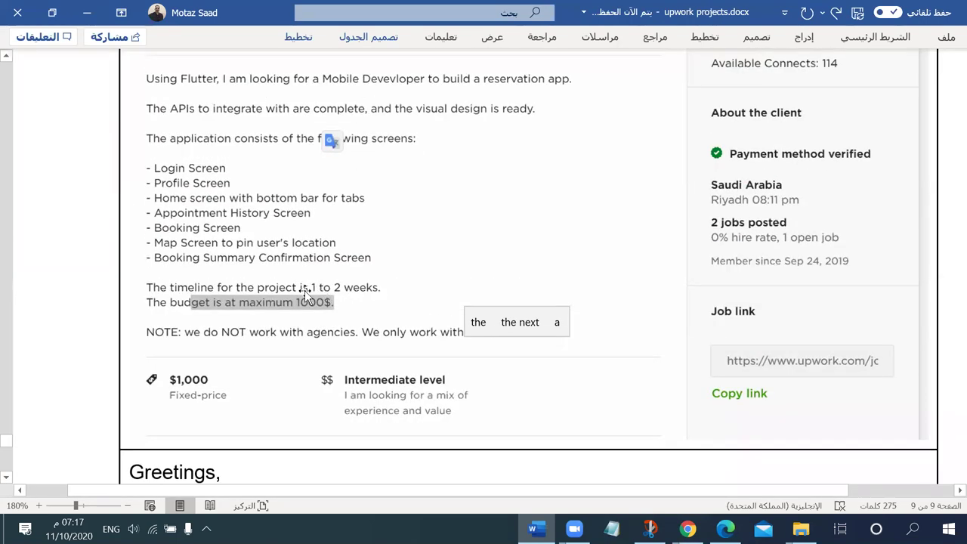
scroll(382, 343, down, 5)
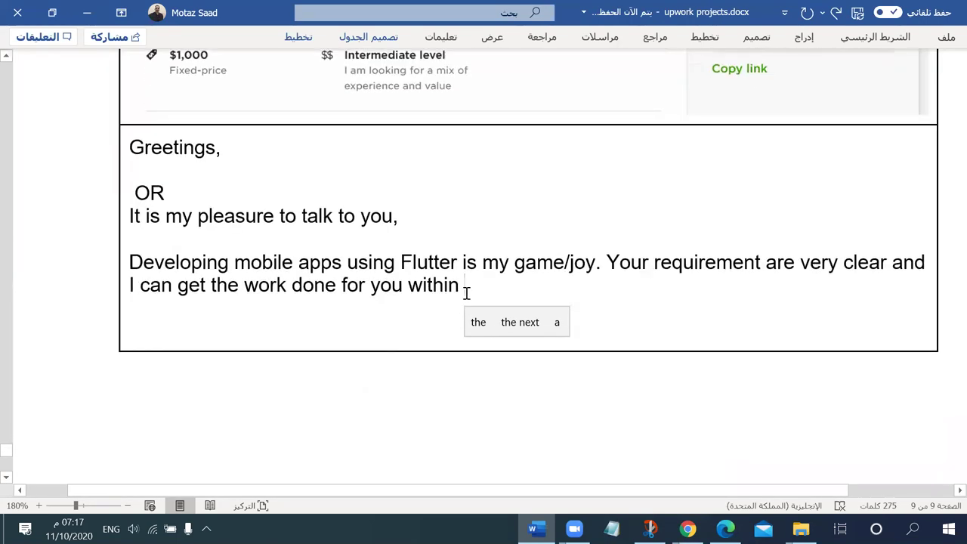
text(10 days)
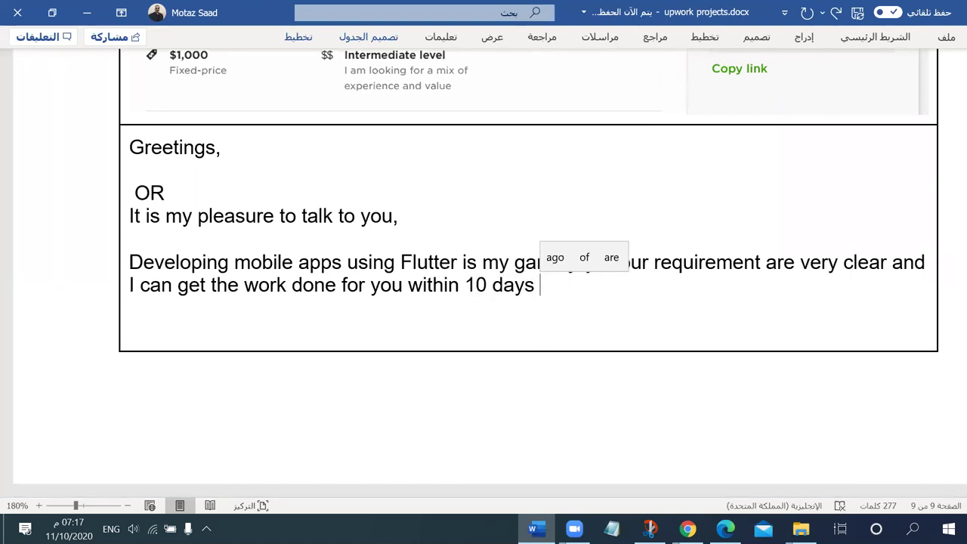
double_click(474, 286)
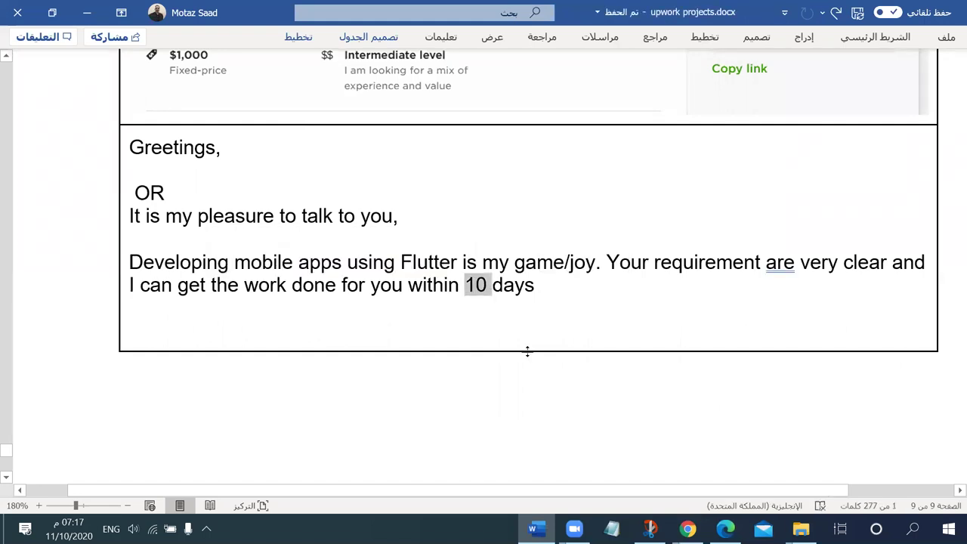
Step: Change the delivery time in the opening paragraph to 5 days and return to the end of the sentence
text(5)
drag(595, 262, 514, 263)
drag(449, 268, 131, 266)
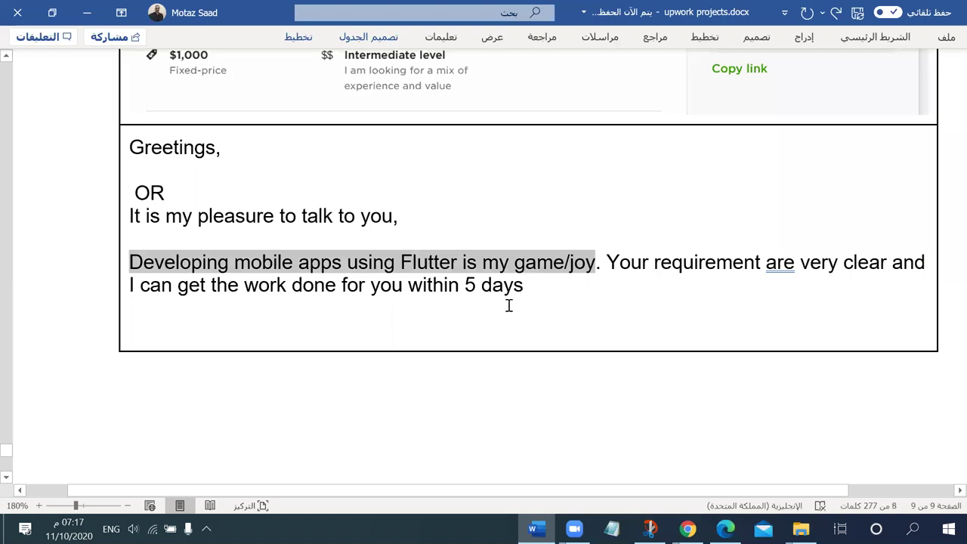
click(523, 281)
Step: Check the job's budget and continue the opening paragraph with "and it would cost you $700"
scroll(408, 274, up, 3)
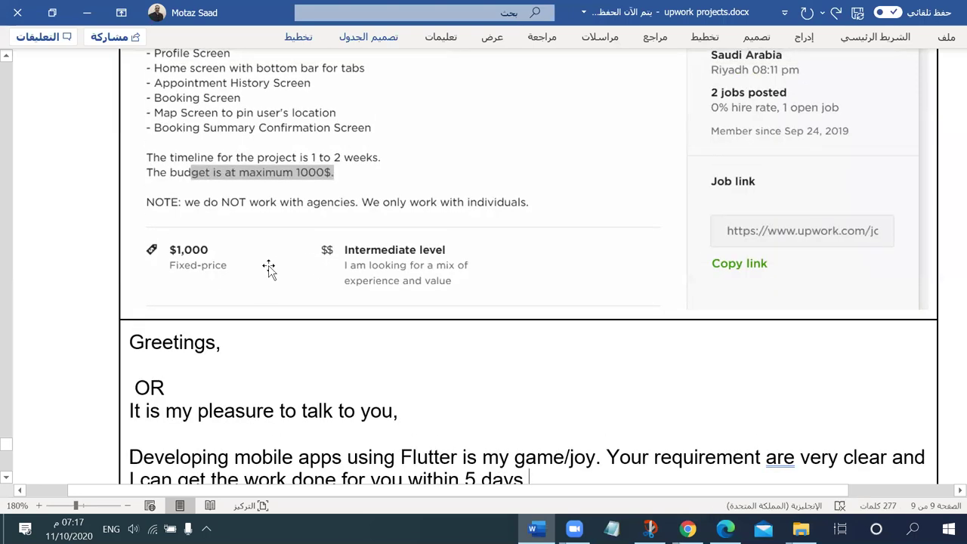
scroll(267, 265, down, 3)
scroll(267, 265, up, 5)
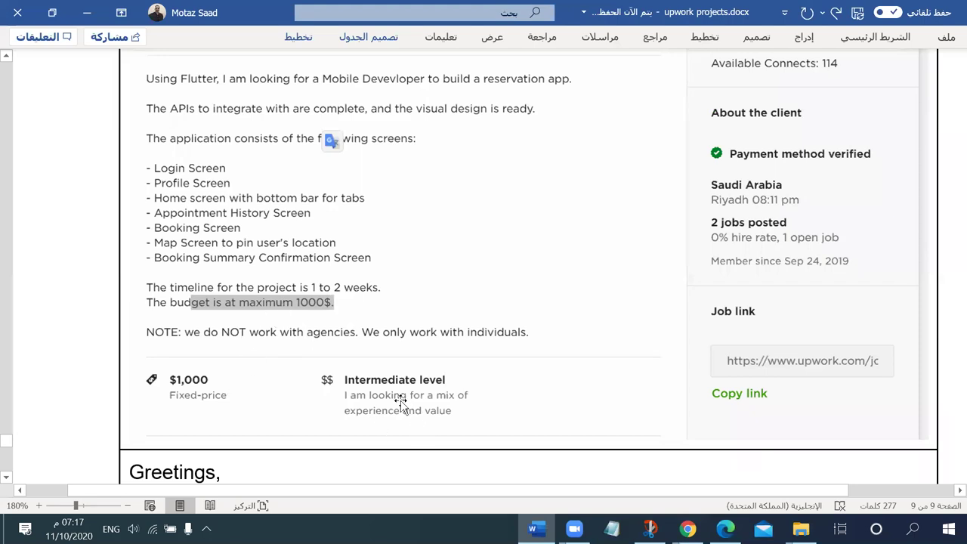
scroll(400, 406, down, 2)
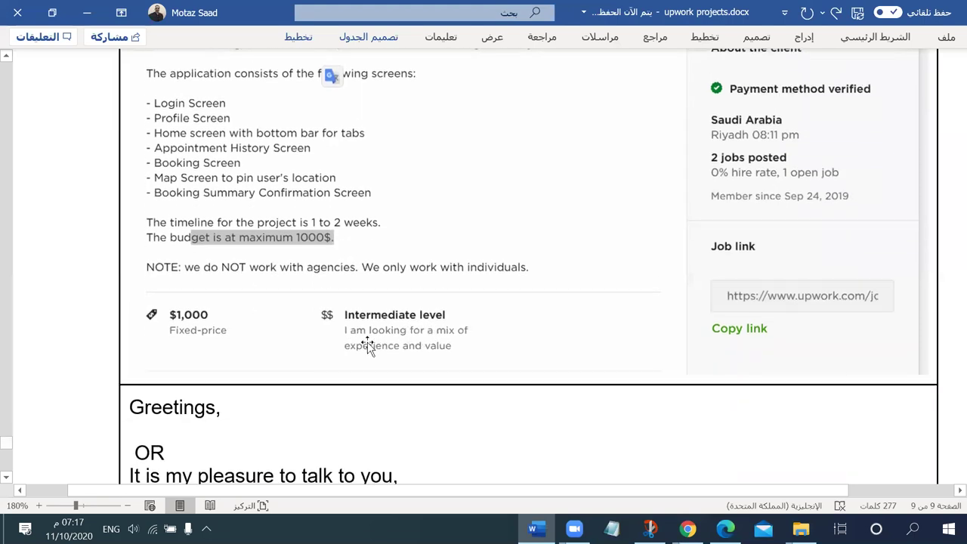
scroll(484, 376, down, 8)
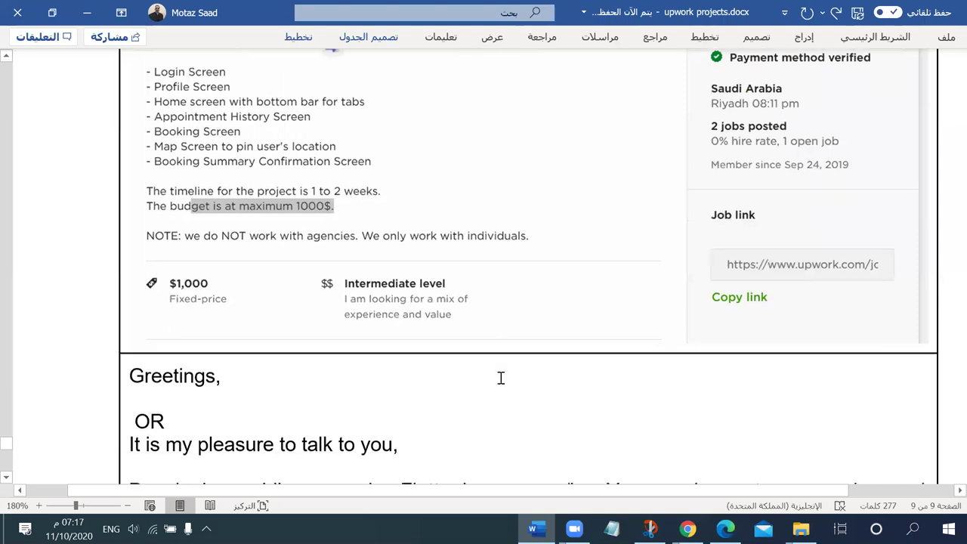
click(535, 293)
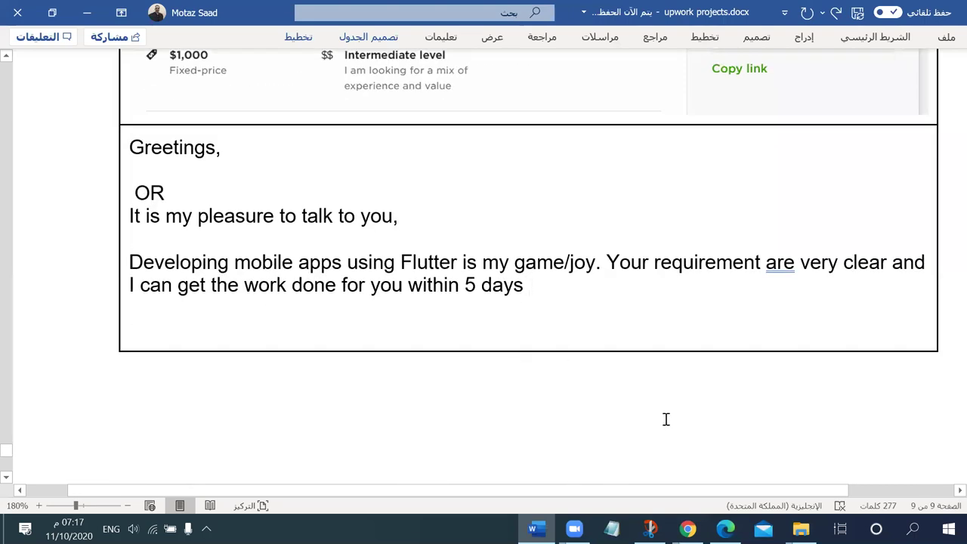
text(and )
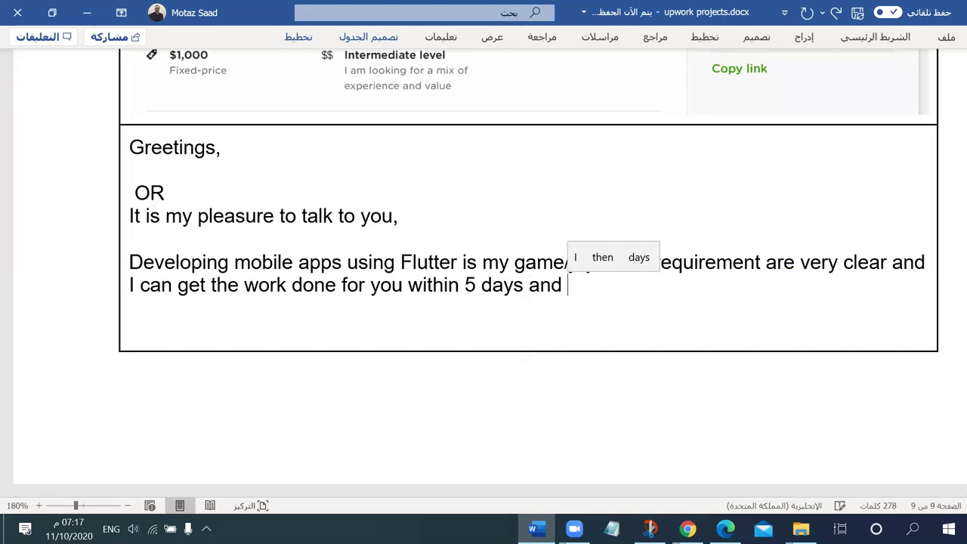
text(it woould coos)
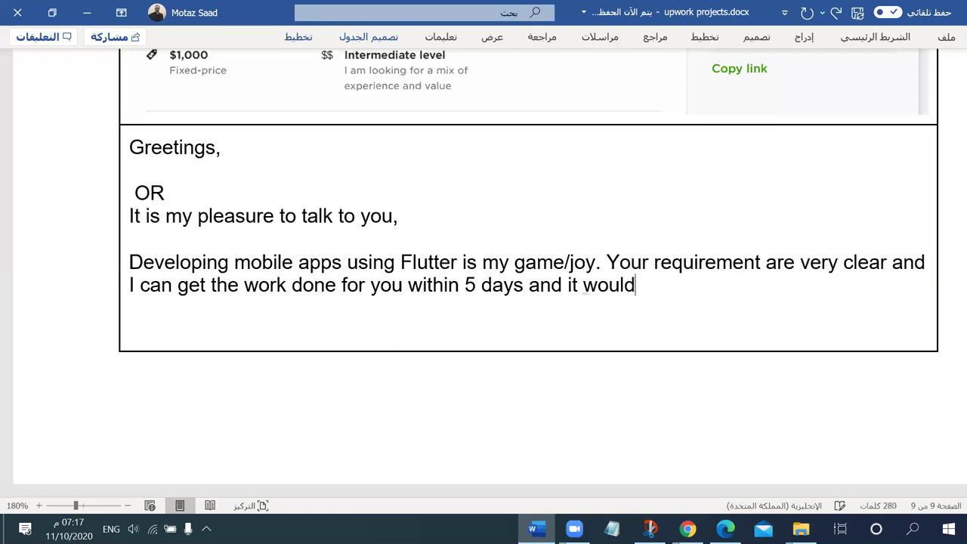
key(BackSpace)
key(BackSpace)
text(st you )
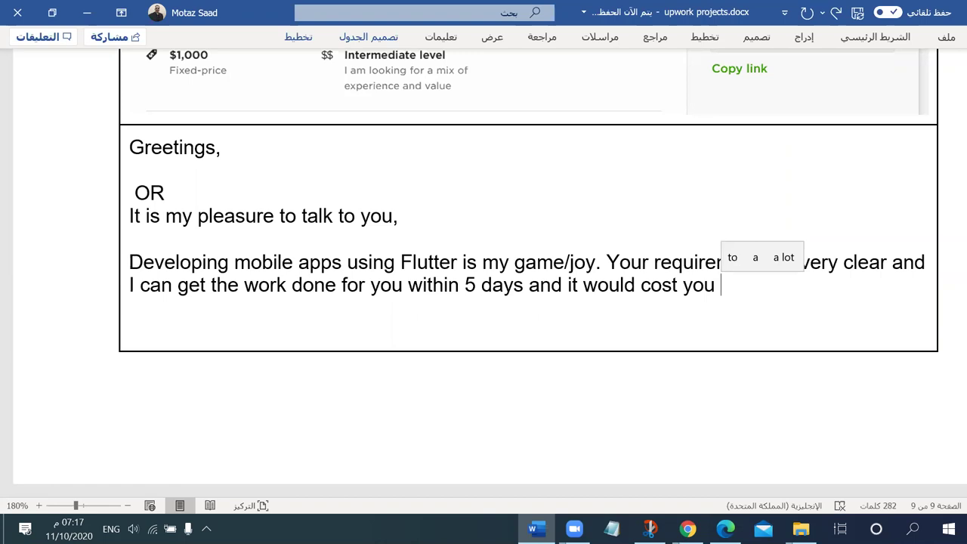
text($700)
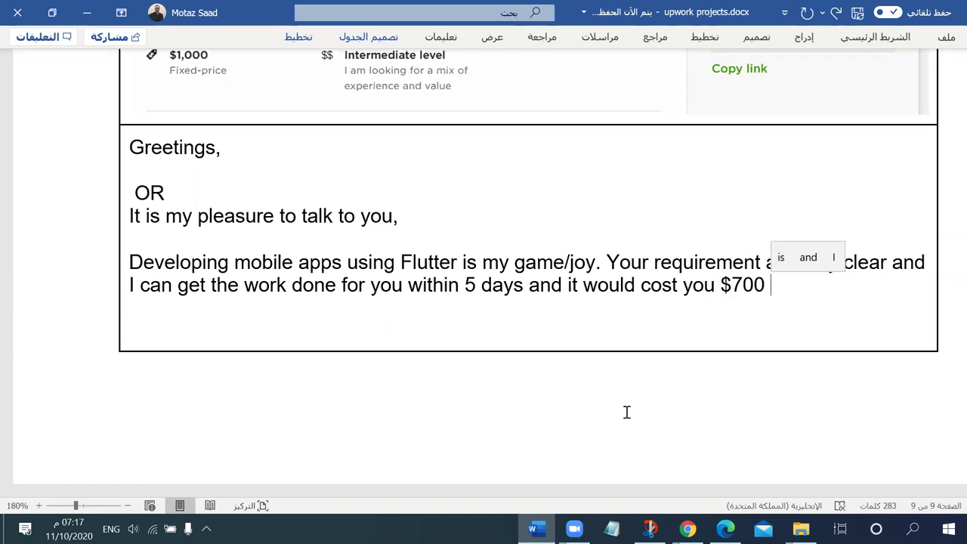
Step: Compare the job details with the offered time and cost, and correct "requirement" to "requirements" in the opening paragraph
scroll(561, 363, up, 1)
scroll(560, 365, up, 3)
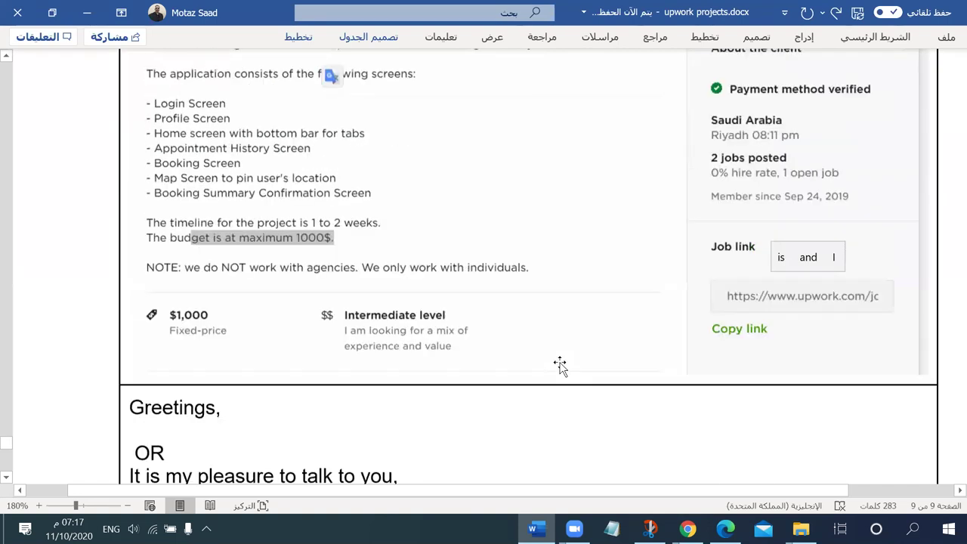
scroll(559, 365, up, 3)
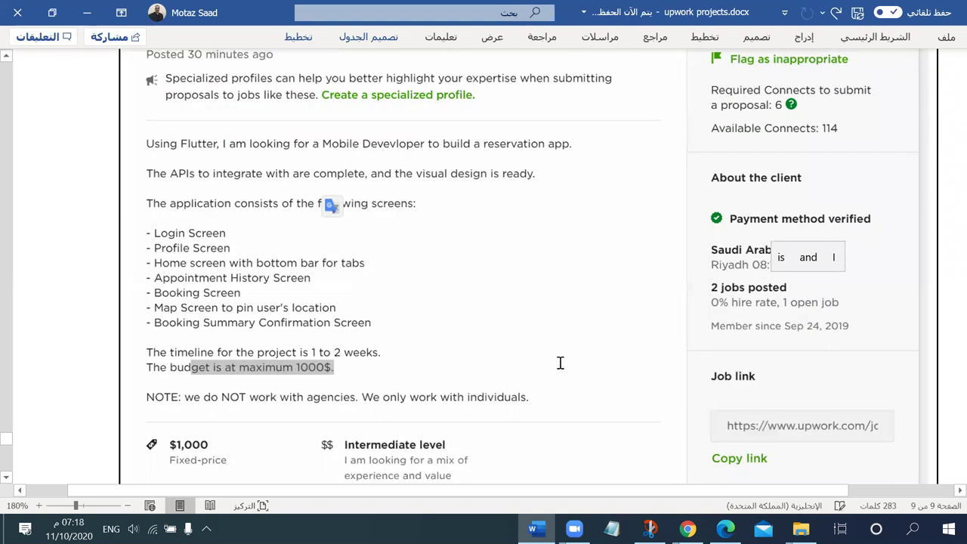
scroll(559, 363, down, 7)
drag(731, 349, 586, 351)
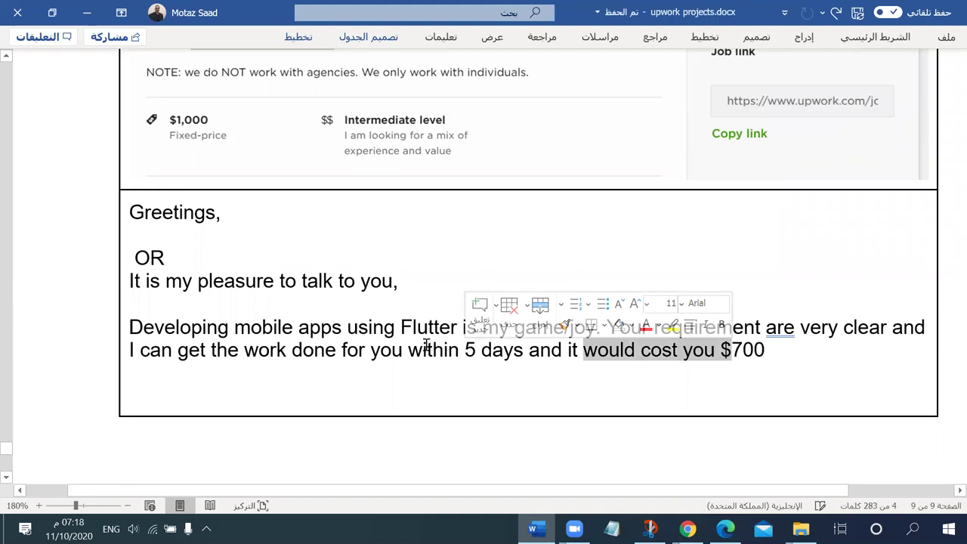
drag(409, 350, 528, 352)
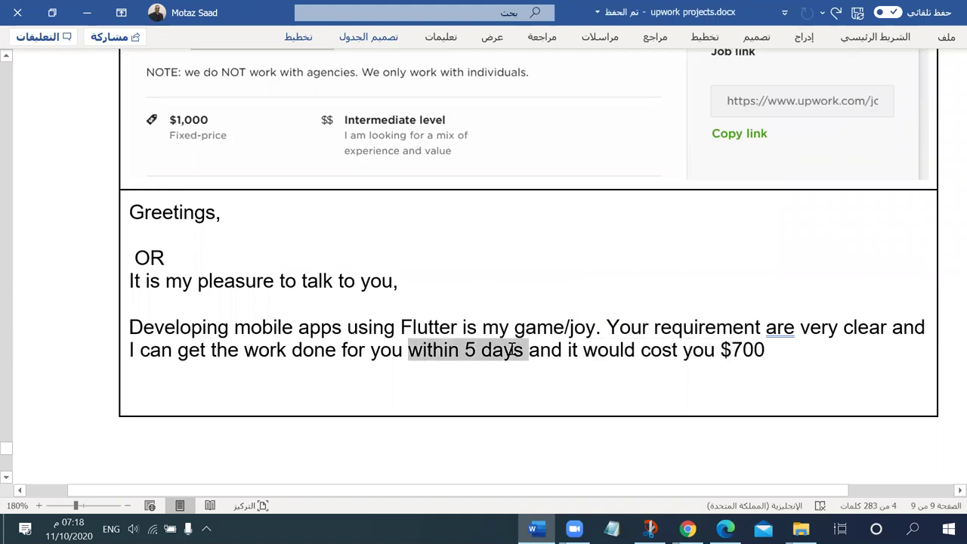
click(784, 337)
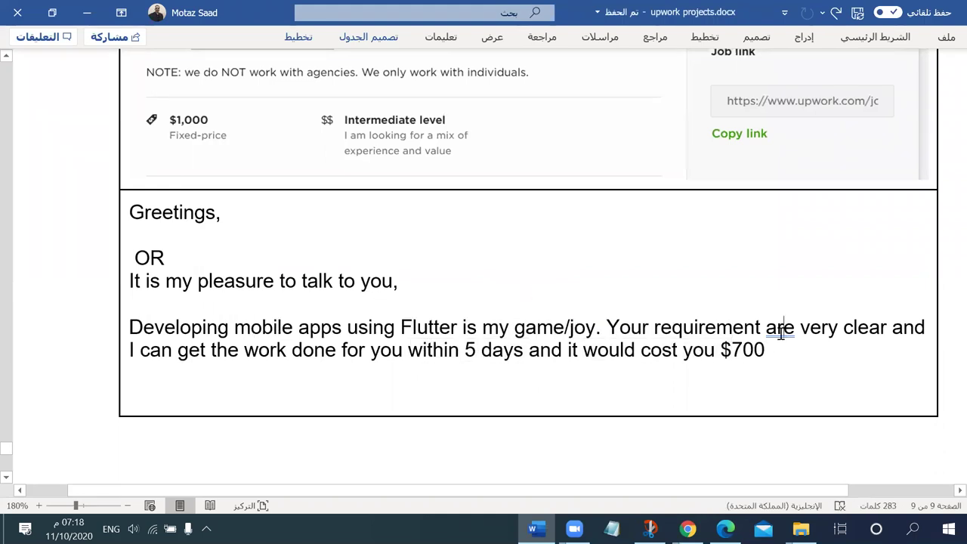
right_click(780, 332)
click(760, 339)
text(s)
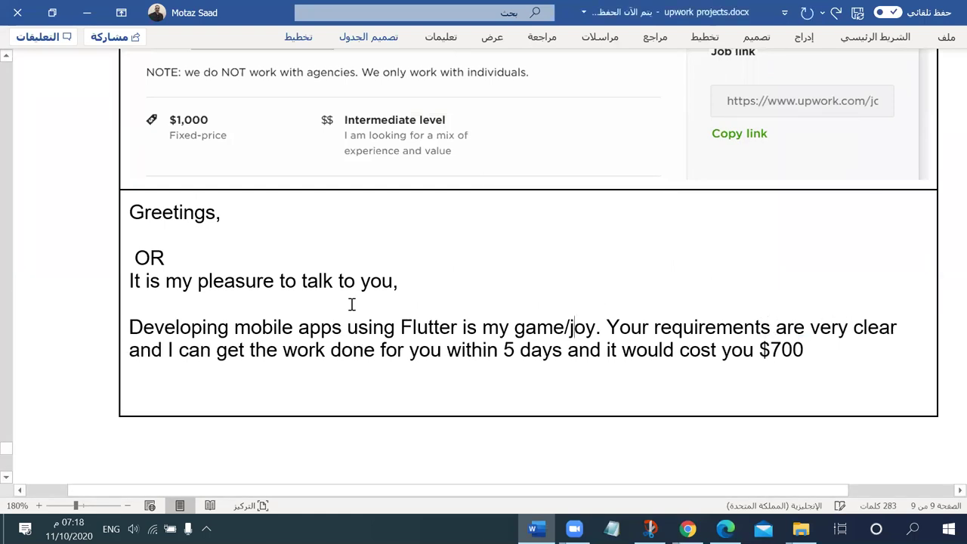
Step: Add the suggested comma after "very clear", end the paragraph with a period and start a new paragraph after a blank line
right_click(873, 338)
click(748, 149)
text(.)
key(Return)
key(Return)
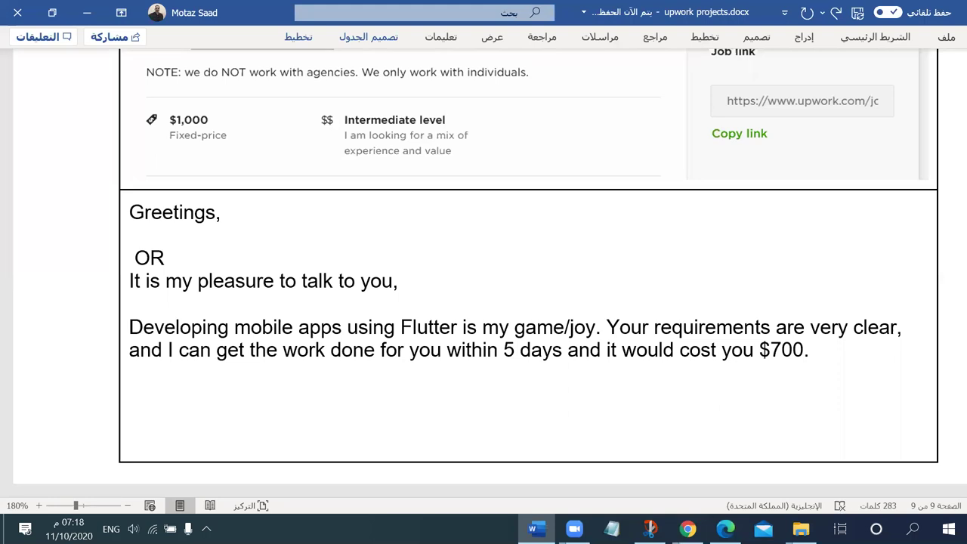
Step: Start the second paragraph with "Have a look at my apps at the store", replacing the false start "You can hav"
text(You can hav)
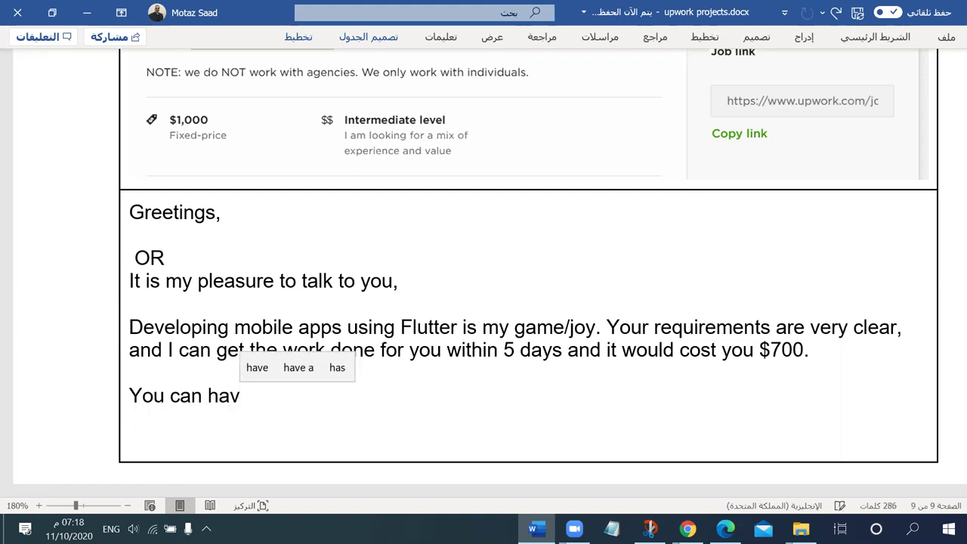
key(shift+Home)
text(Have a)
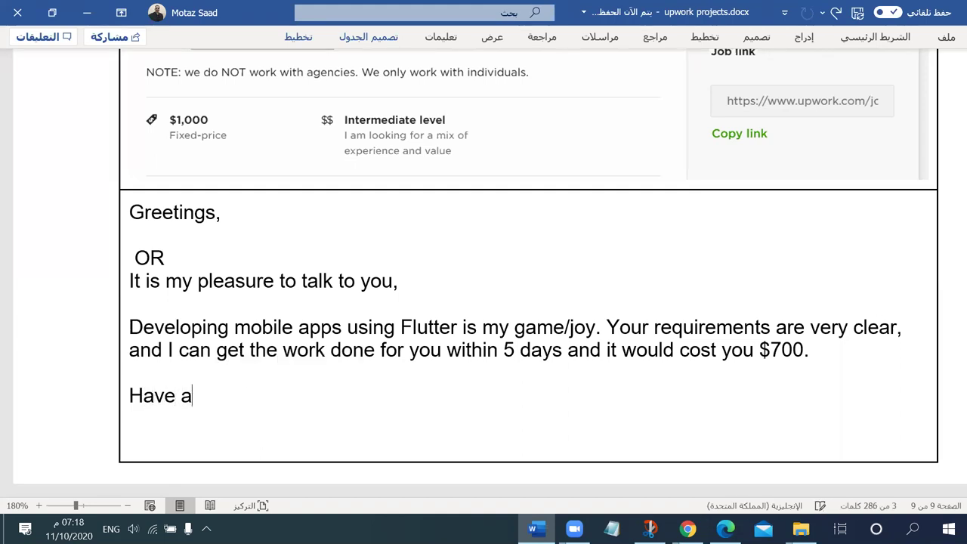
text( look at my)
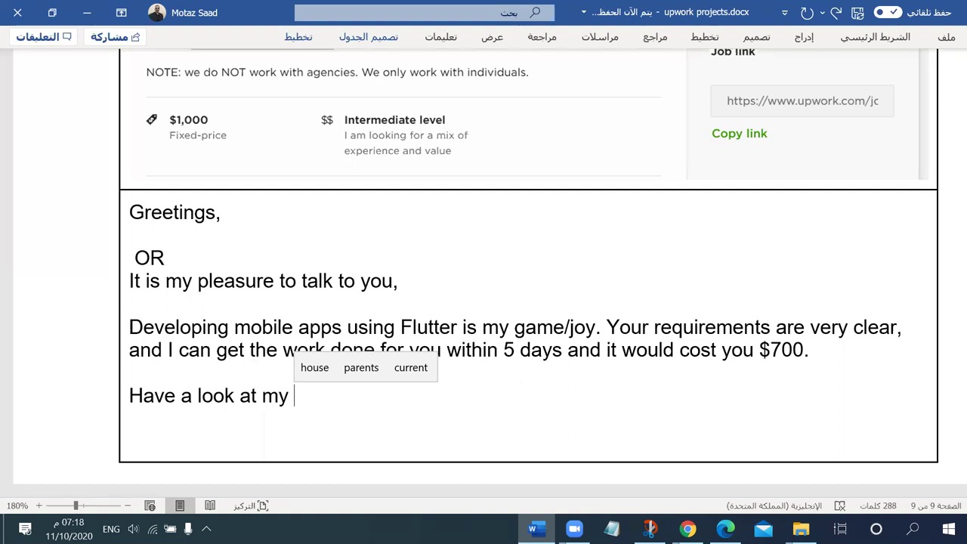
text(apps )
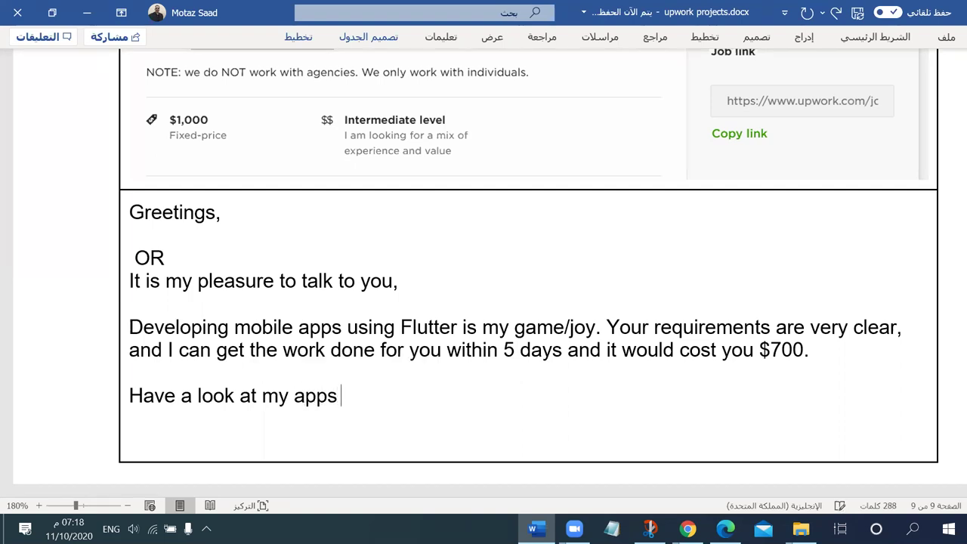
text(at the sote)
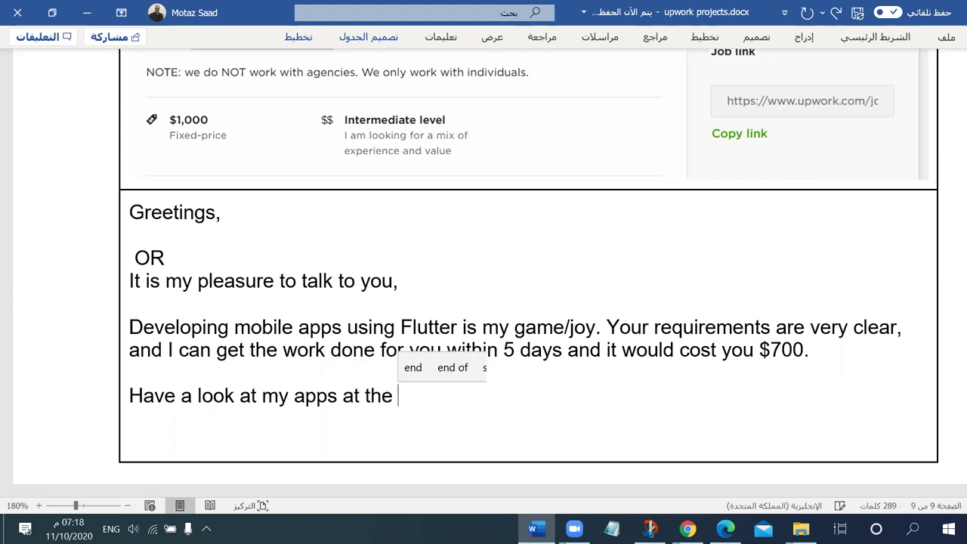
key(BackSpace)
key(BackSpace)
key(BackSpace)
text(tore a)
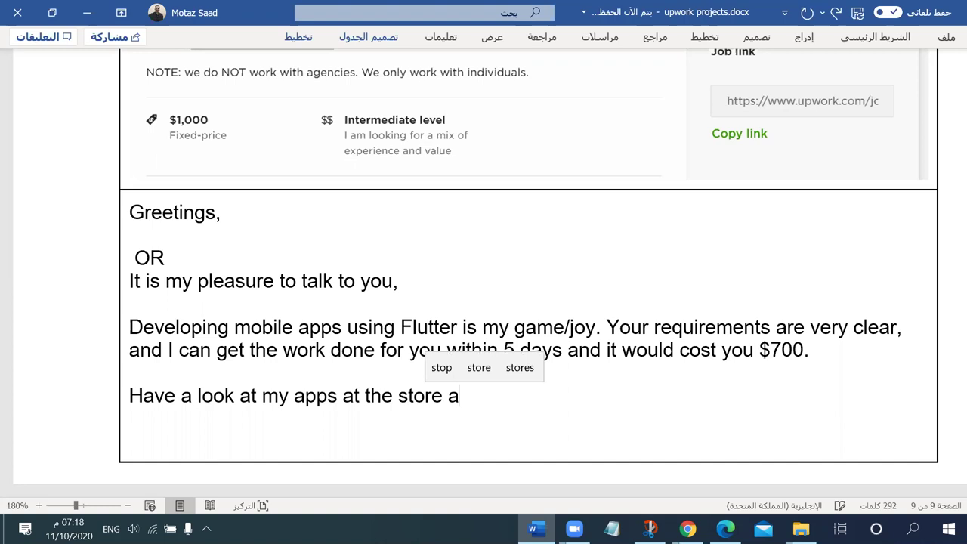
Step: Continue the portfolio sentence after "store" with "at these links"
text(t these k)
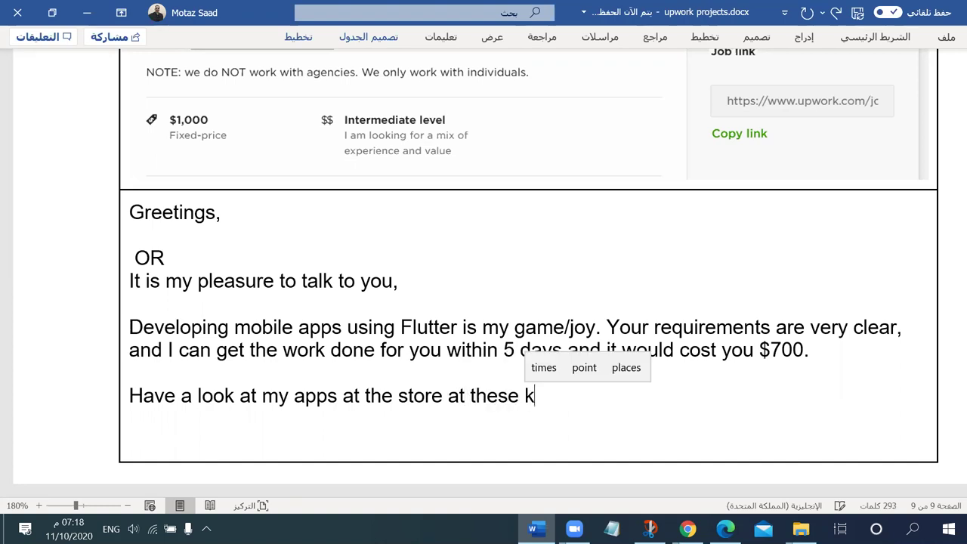
text(inbk)
key(BackSpace)
key(BackSpace)
key(BackSpace)
key(BackSpace)
key(BackSpace)
text(loin)
key(BackSpace)
key(BackSpace)
key(BackSpace)
text(inks )
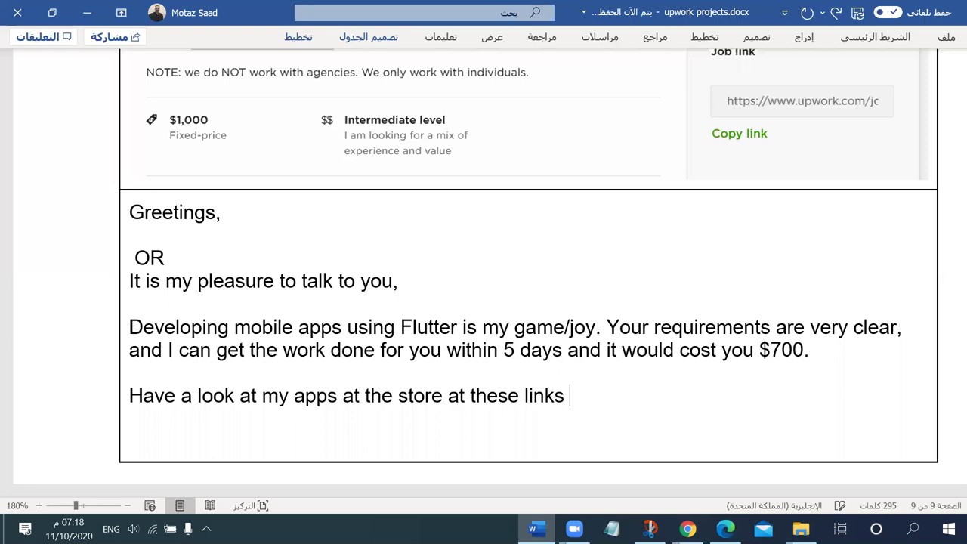
Step: Finish the portfolio sentence with "(all are 5 stars rated)." and highlight the words "5 stars rated"
text(())
text(all are )
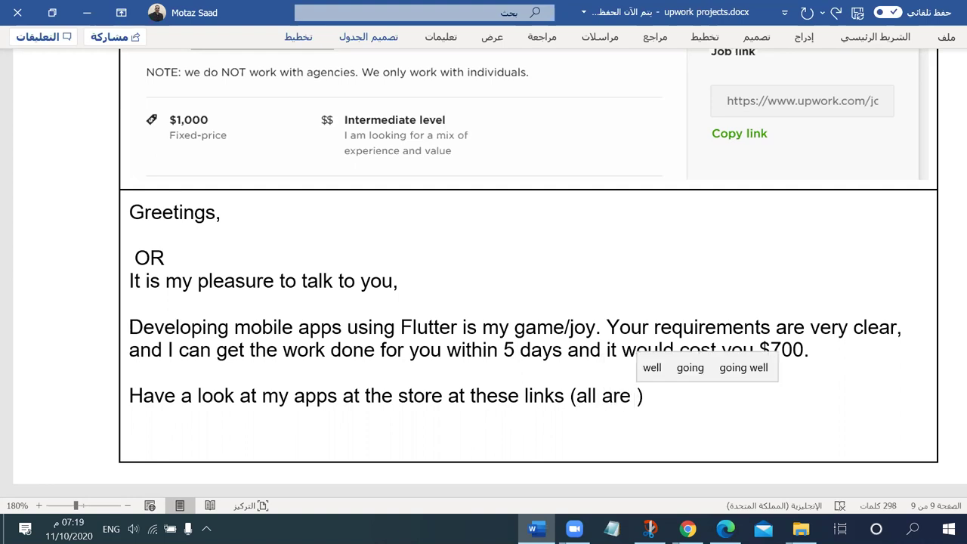
text(5 stars)
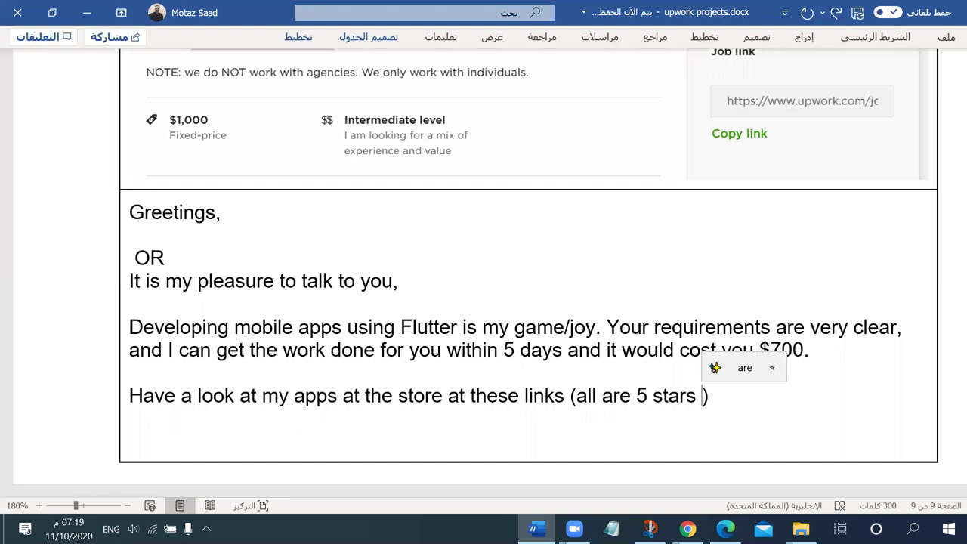
text( rated)
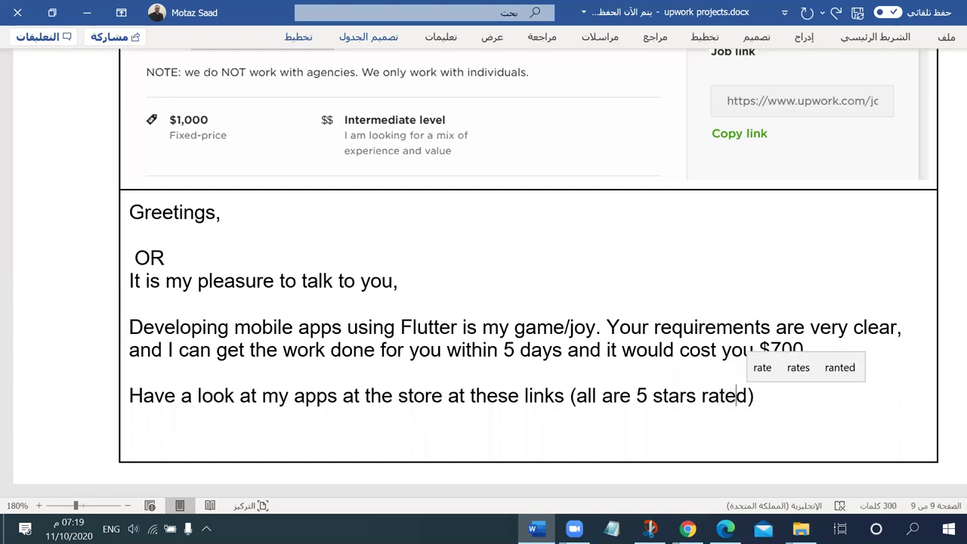
click(598, 395)
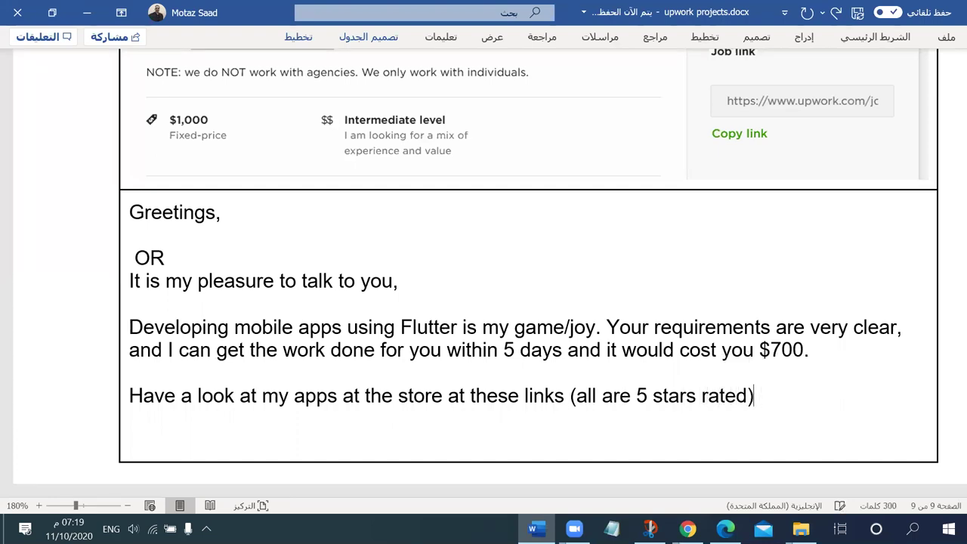
double_click(425, 396)
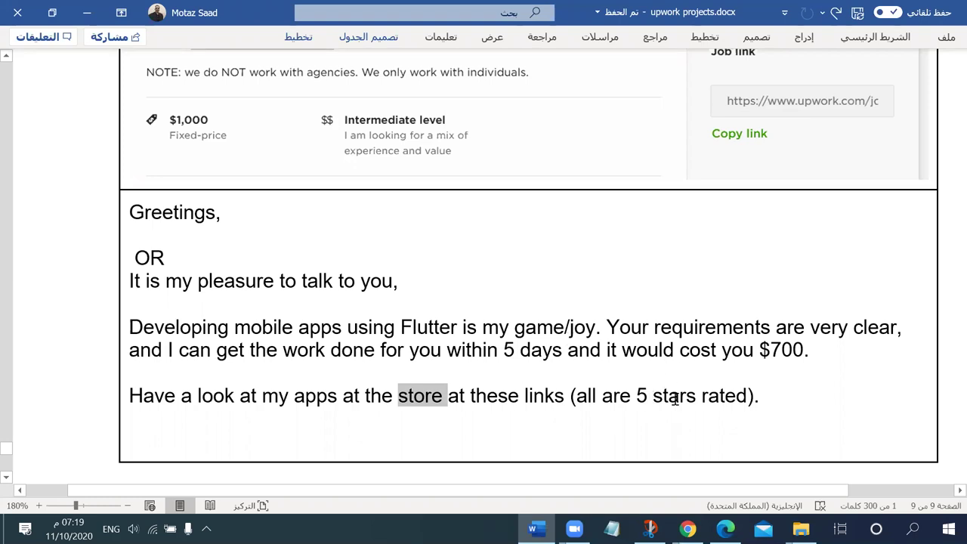
drag(636, 396, 747, 397)
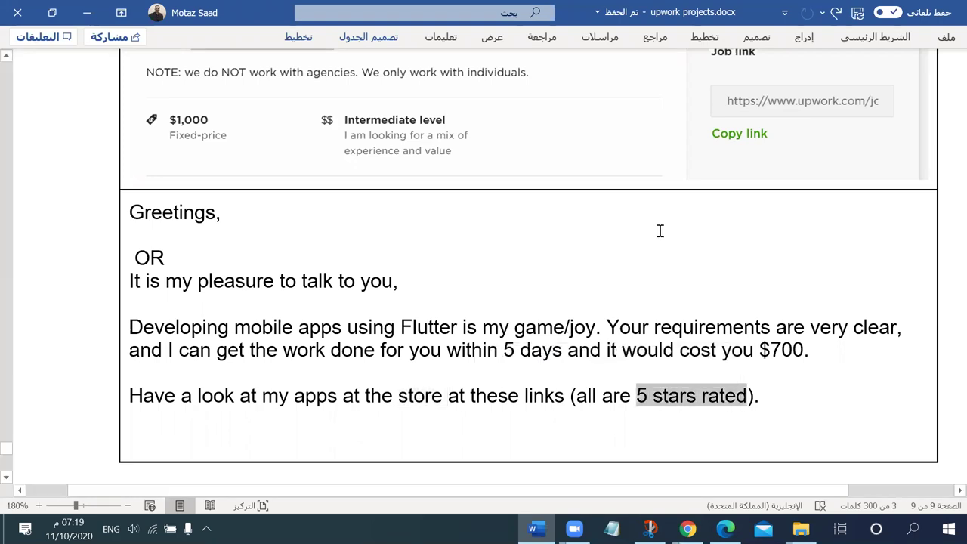
Step: Review the project proposal structure at the document's start, highlighting the relevant experience and the steps/milestones points
scroll(657, 234, up, 10)
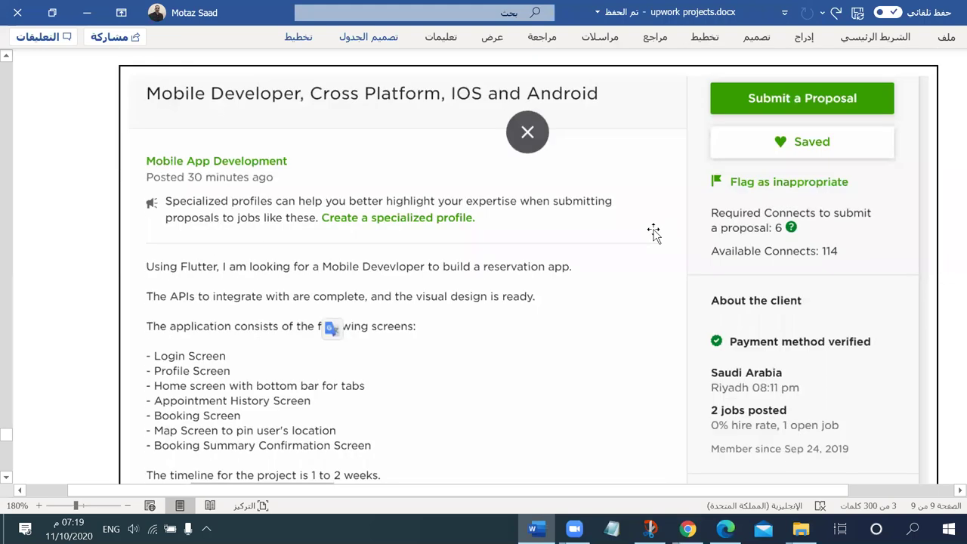
scroll(647, 227, up, 15)
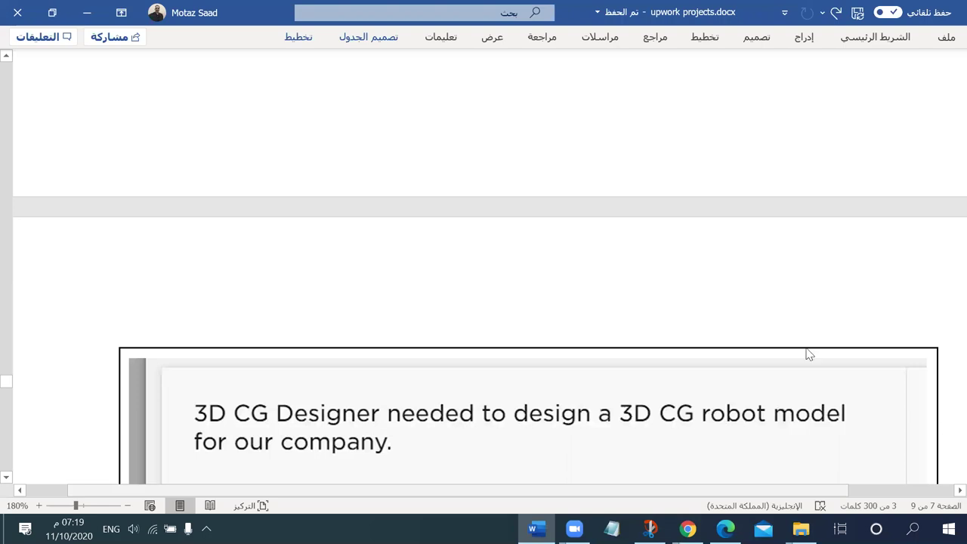
scroll(684, 253, up, 15)
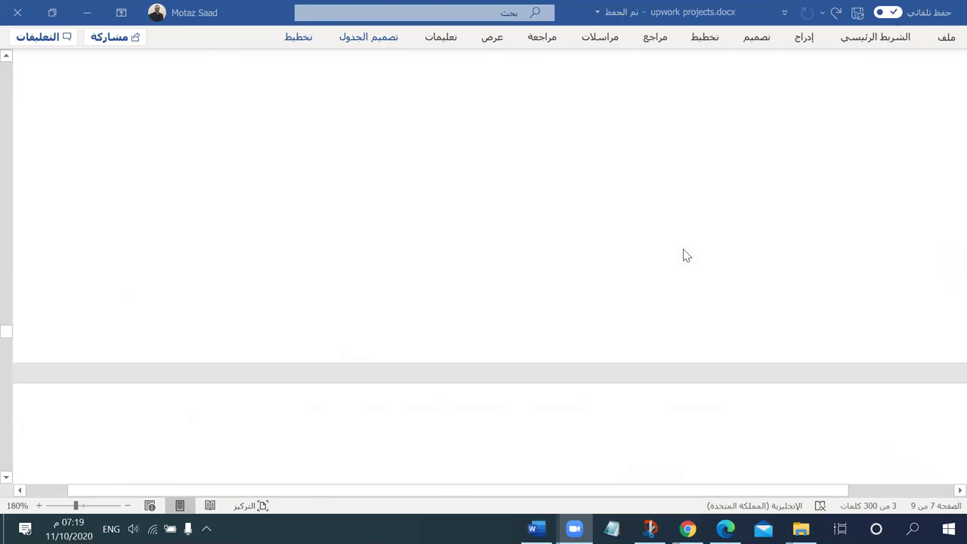
scroll(686, 256, up, 15)
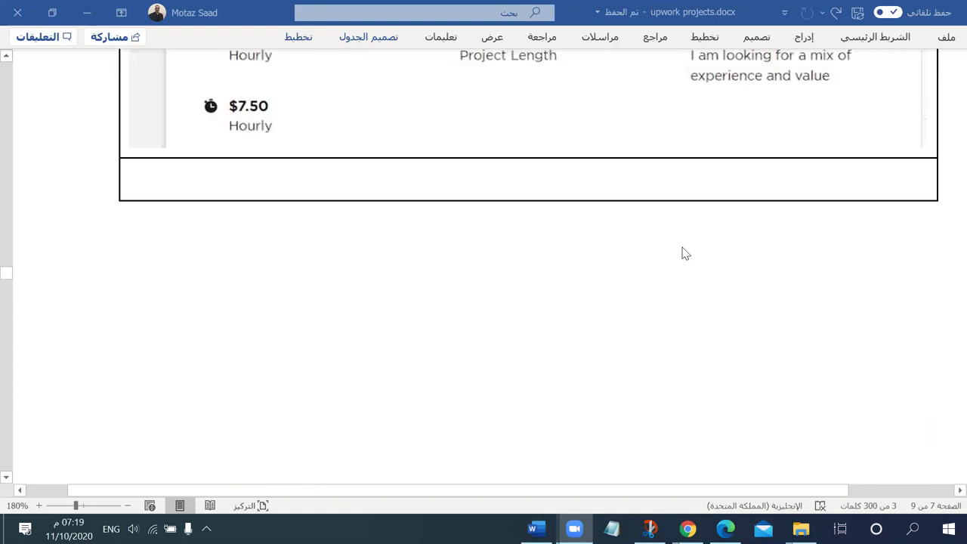
scroll(684, 254, up, 15)
scroll(682, 254, up, 10)
drag(6, 195, 6, 64)
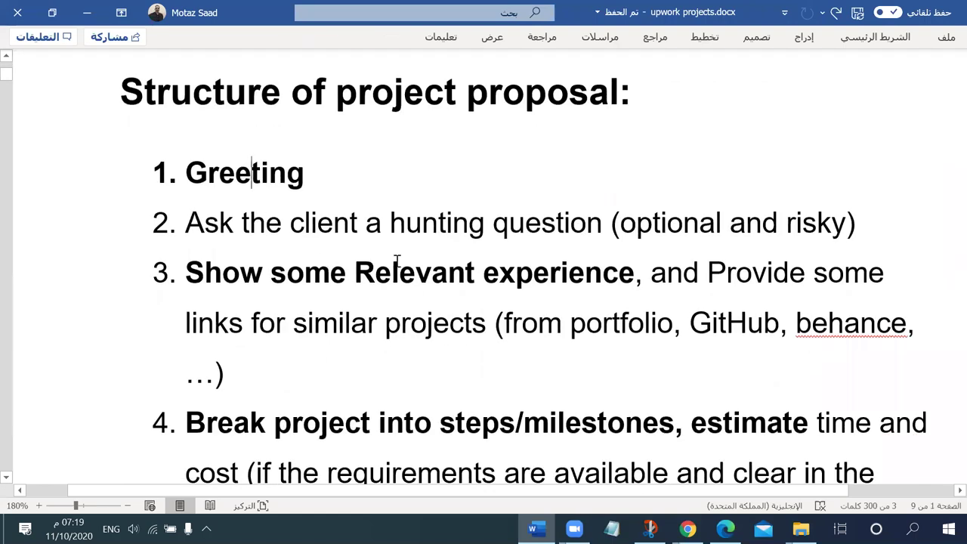
drag(634, 273, 270, 274)
scroll(342, 302, down, 3)
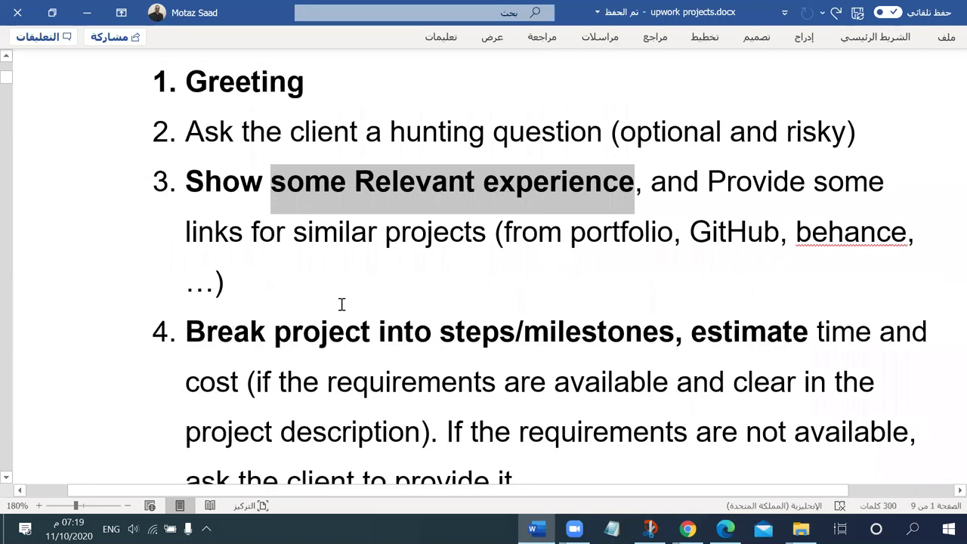
drag(186, 227, 739, 235)
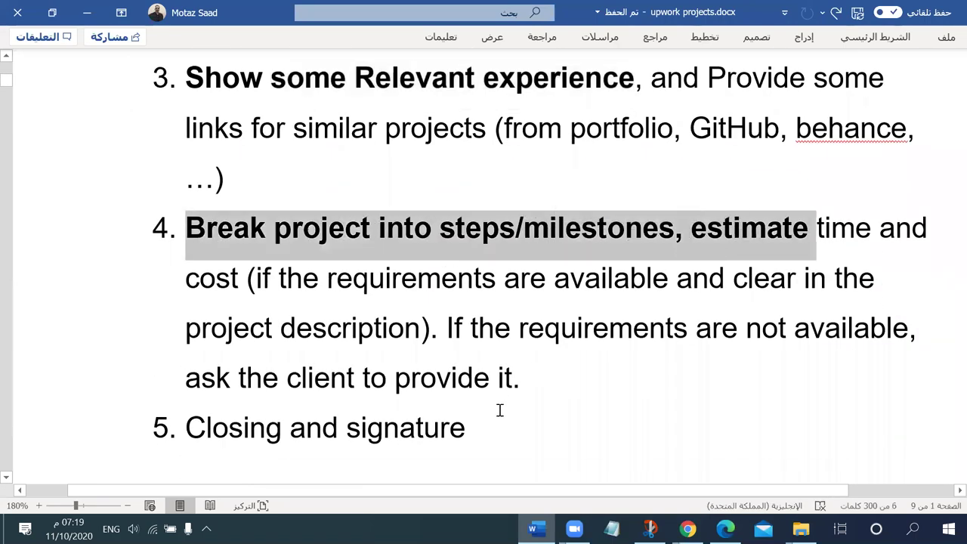
click(71, 214)
Step: Return to the Flutter proposal and add an empty line below the portfolio sentence
drag(6, 79, 6, 462)
scroll(404, 256, up, 3)
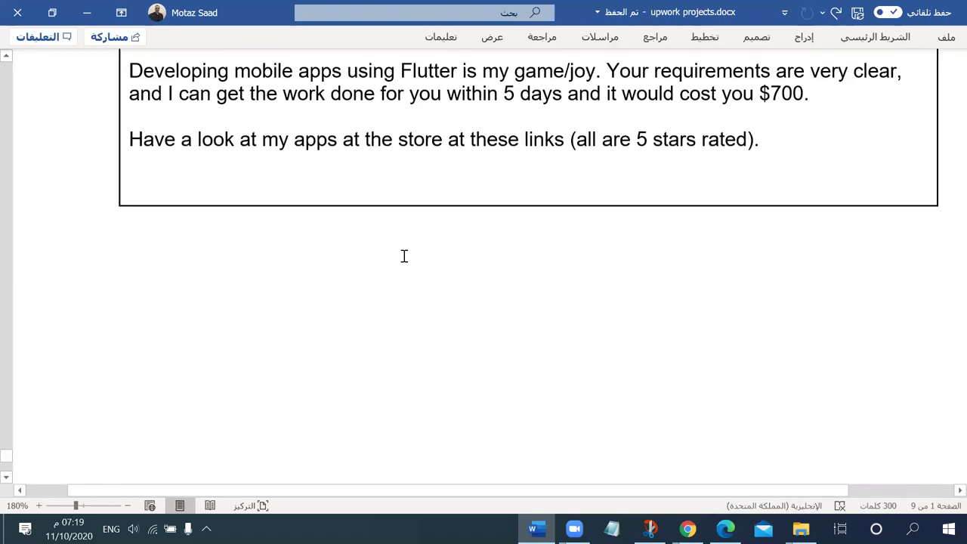
click(183, 173)
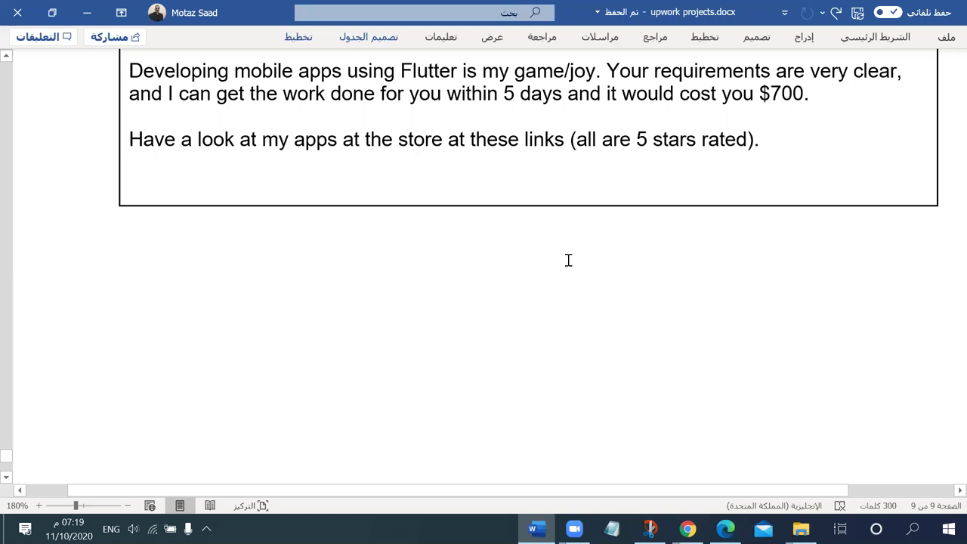
key(Return)
Step: Delete the alternative greeting "OR It is my pleasure to talk to you," and the extra blank line, keeping "Greetings,"
scroll(567, 263, up, 3)
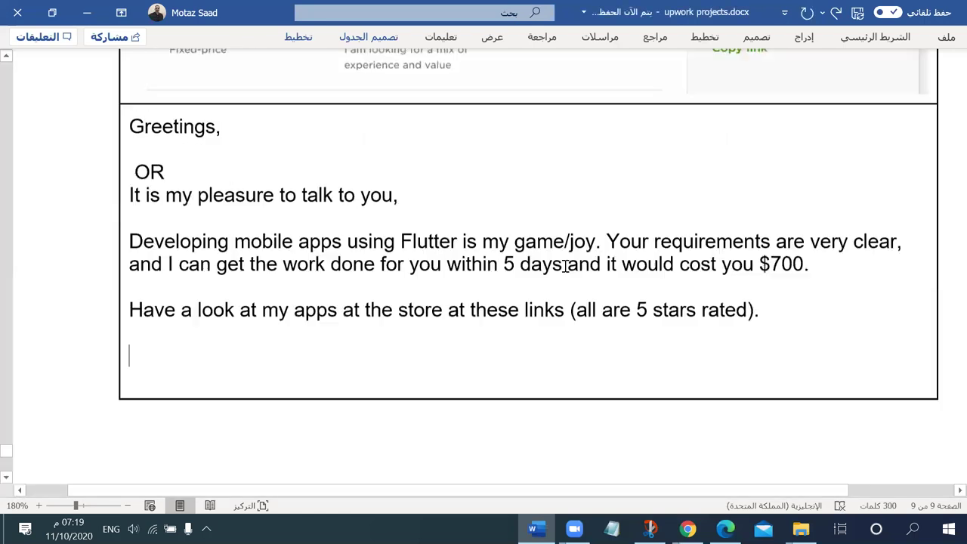
scroll(565, 265, up, 3)
scroll(566, 267, down, 2)
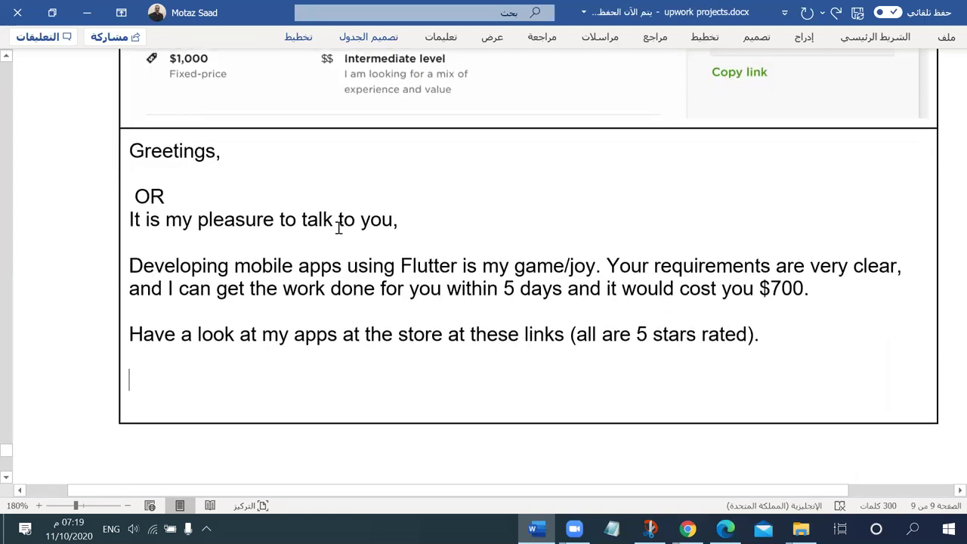
drag(356, 220, 98, 199)
key(BackSpace)
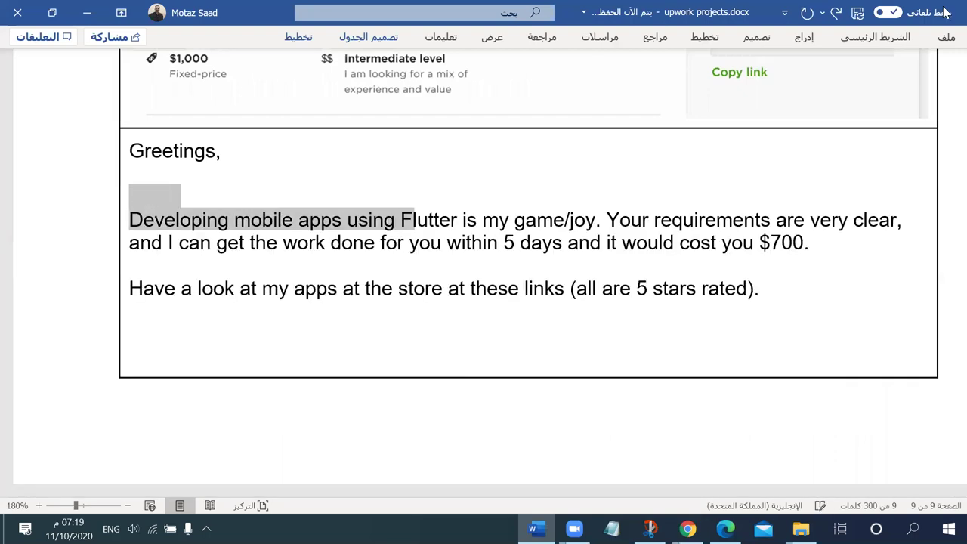
key(BackSpace)
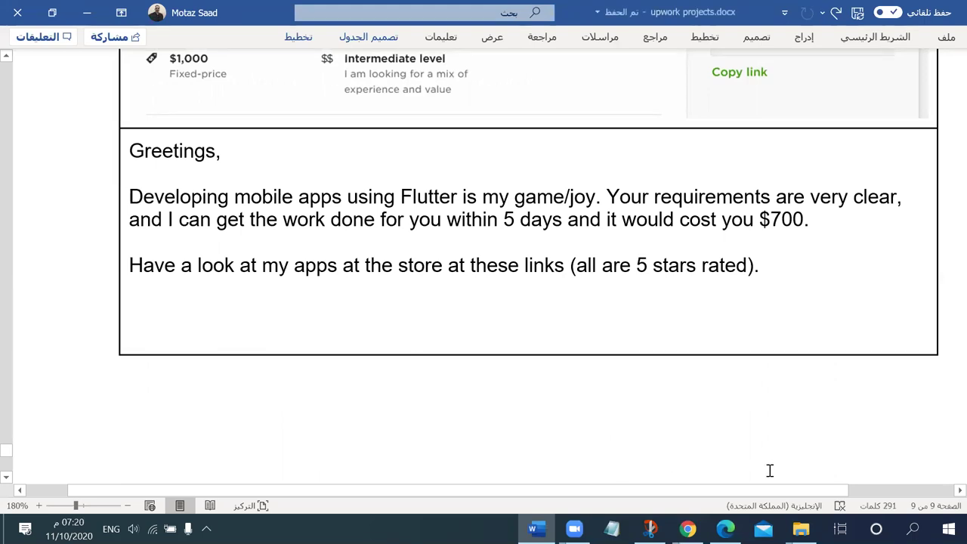
Step: Write the closing line "Waiting for your response" below the portfolio sentence
text(I)
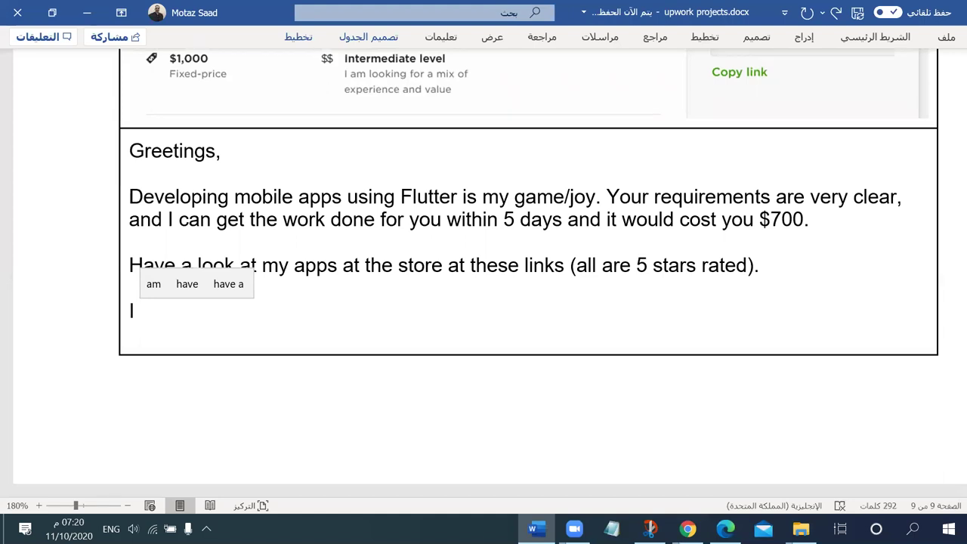
key(BackSpace)
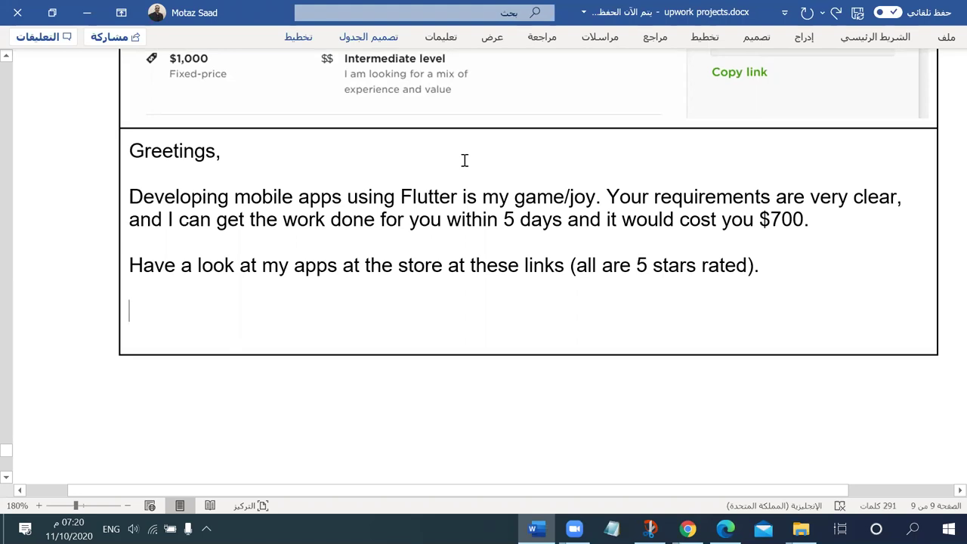
text(Wati)
key(BackSpace)
key(BackSpace)
key(BackSpace)
key(BackSpace)
text(ati)
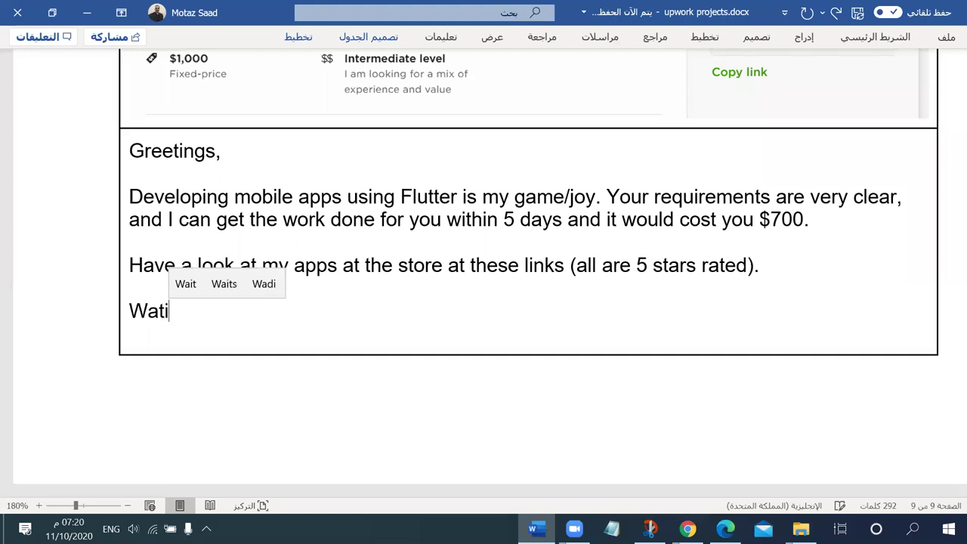
key(BackSpace)
key(BackSpace)
text(iting for)
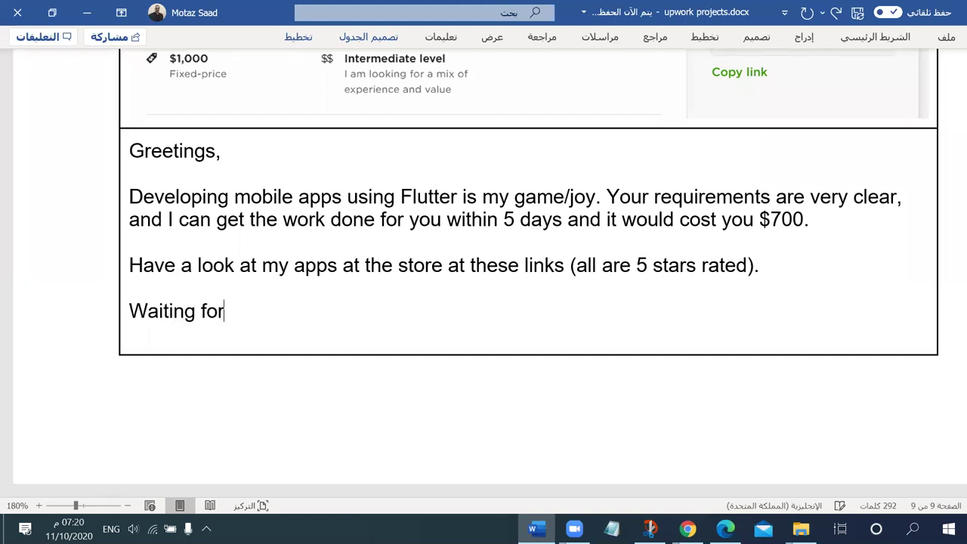
text( your response)
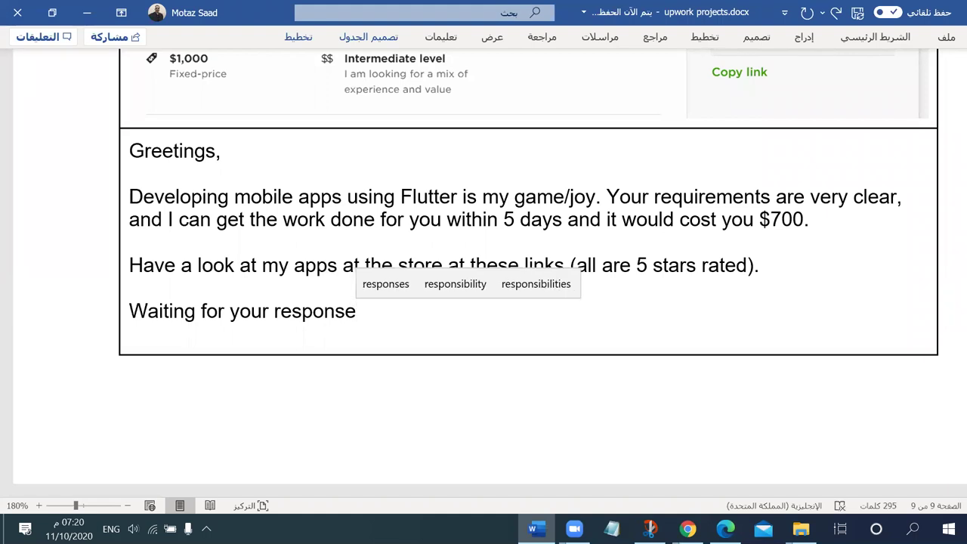
Step: Sign off the proposal with "Best," and the sender's first name on separate lines
key(Return)
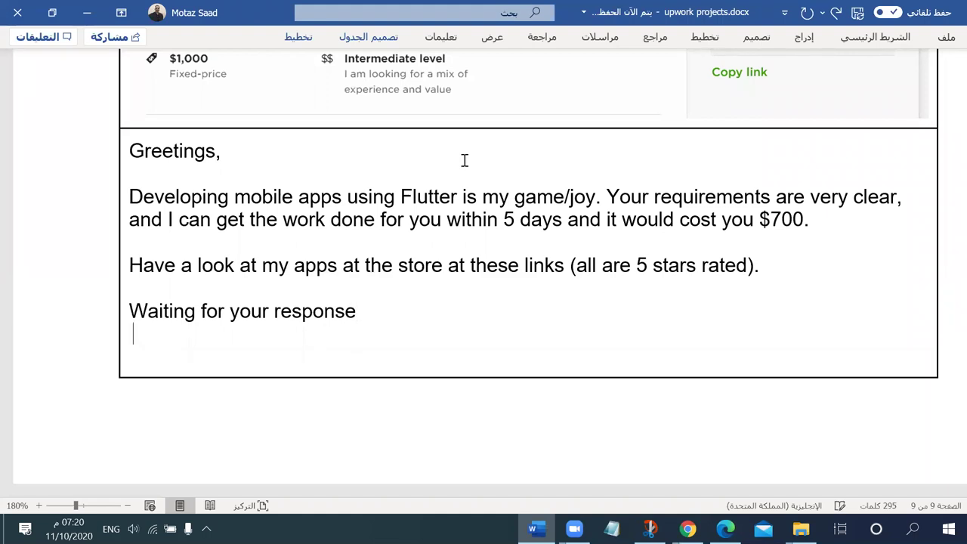
text(Best,)
key(Return)
text(Motaz)
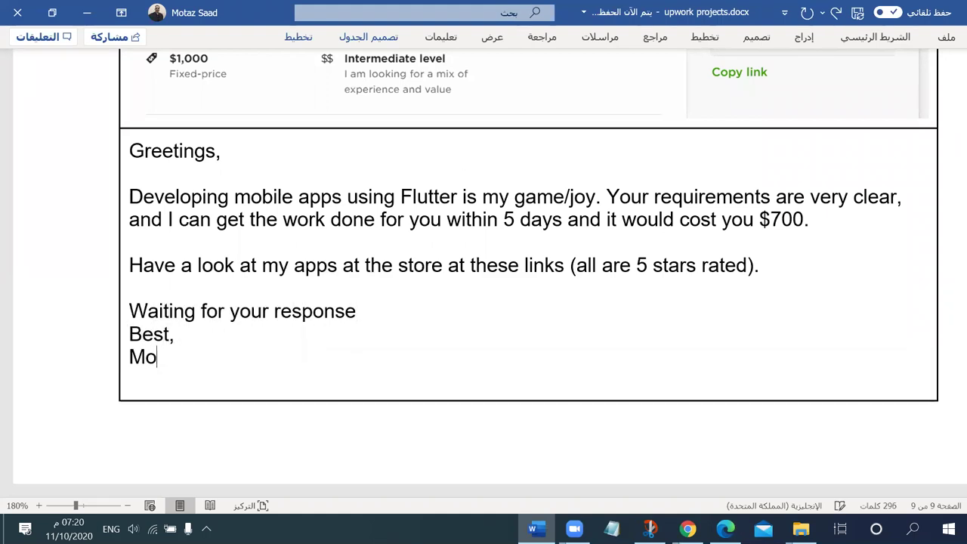
Step: Copy the whole Flutter proposal from "Greetings," through the signature
click(247, 242)
drag(107, 361, 107, 151)
key(ctrl+c)
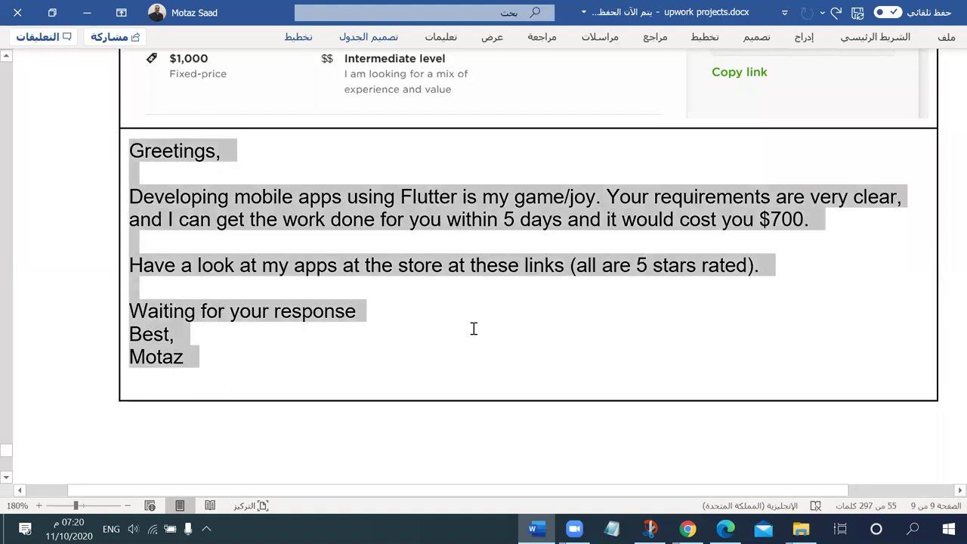
Step: Switch to Grammarly in Chrome and create a new document
click(688, 528)
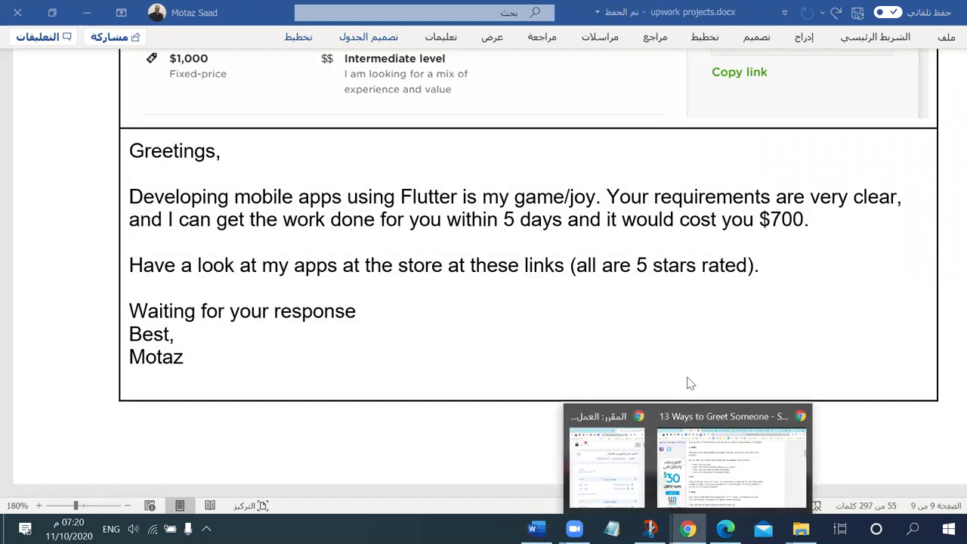
click(731, 460)
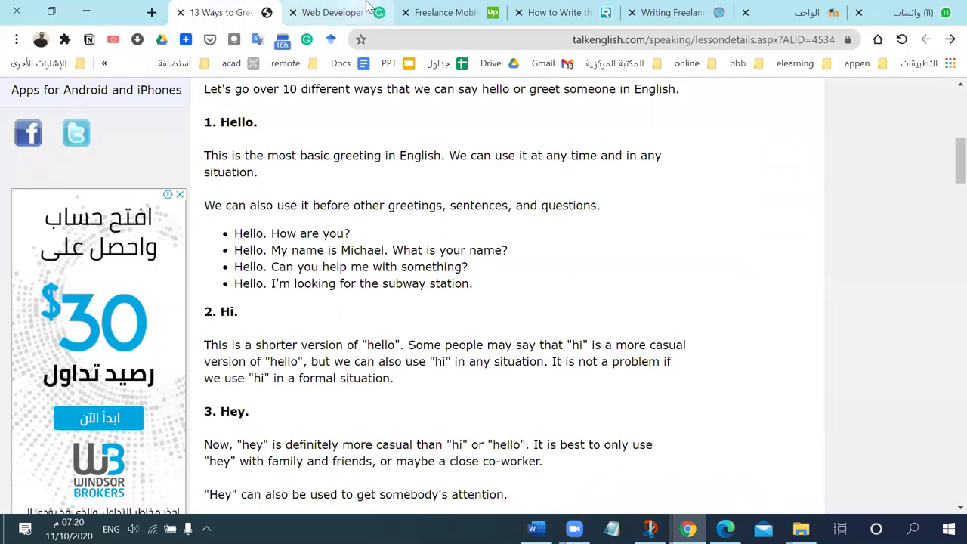
click(336, 12)
scroll(257, 230, up, 4)
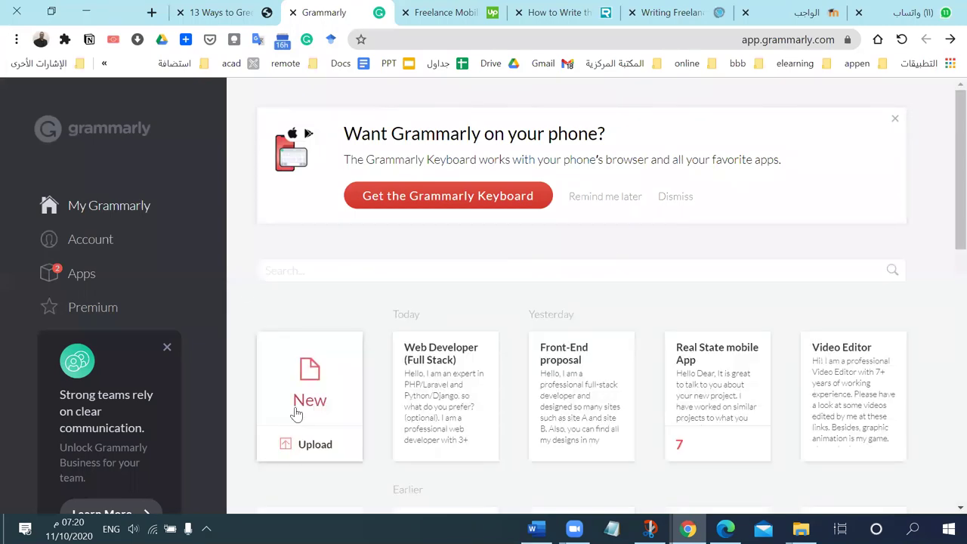
click(296, 413)
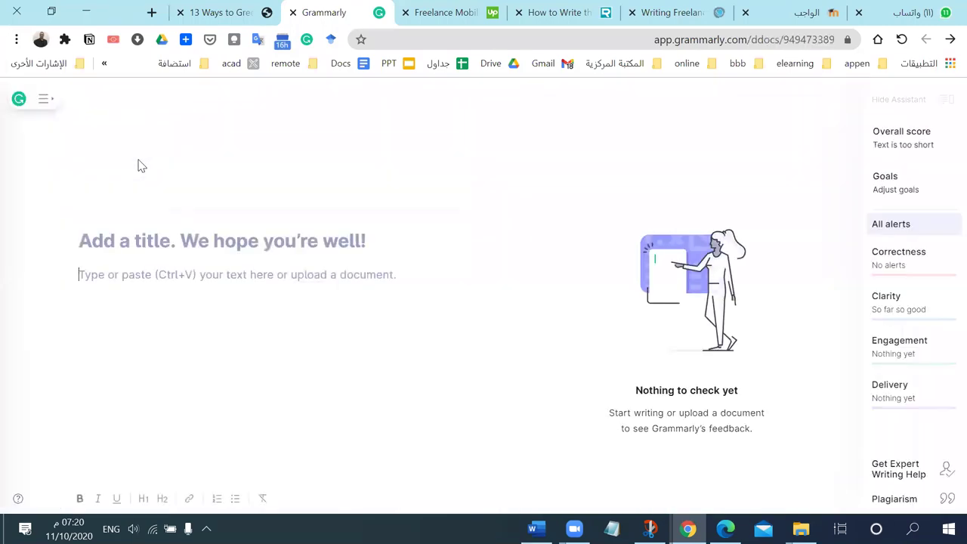
Step: Title the new document "Mobile app" and paste the copied proposal as its text
click(112, 240)
text(Mo)
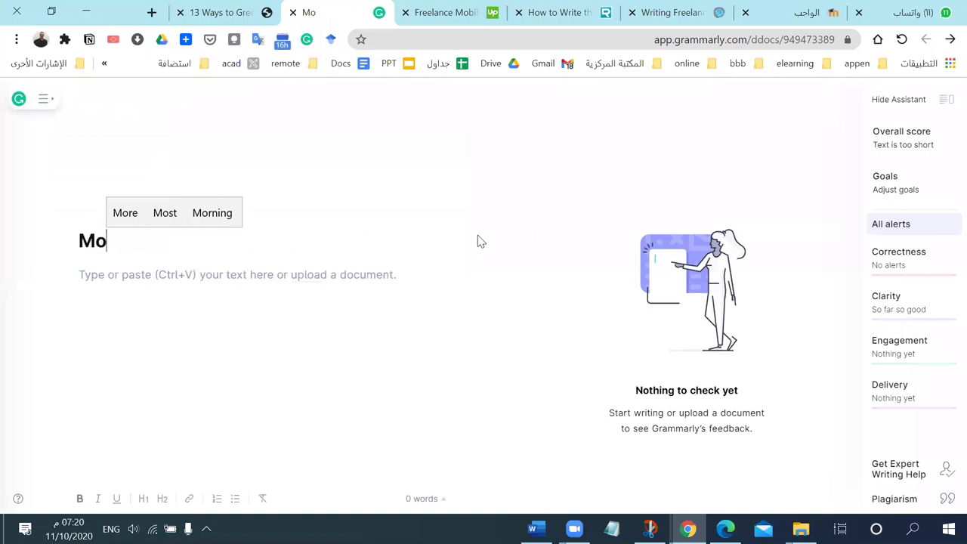
text(bu)
key(BackSpace)
text(i)
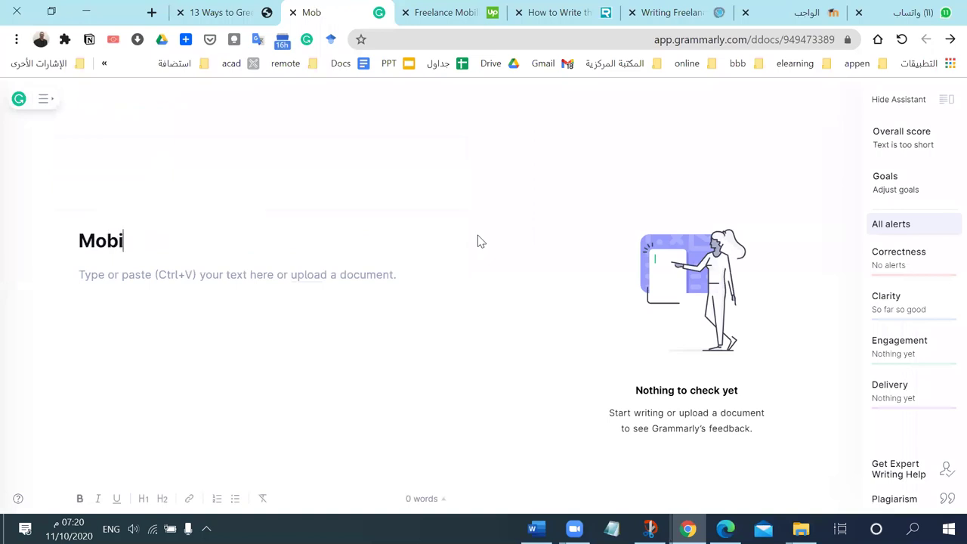
text(le app)
key(ctrl+v)
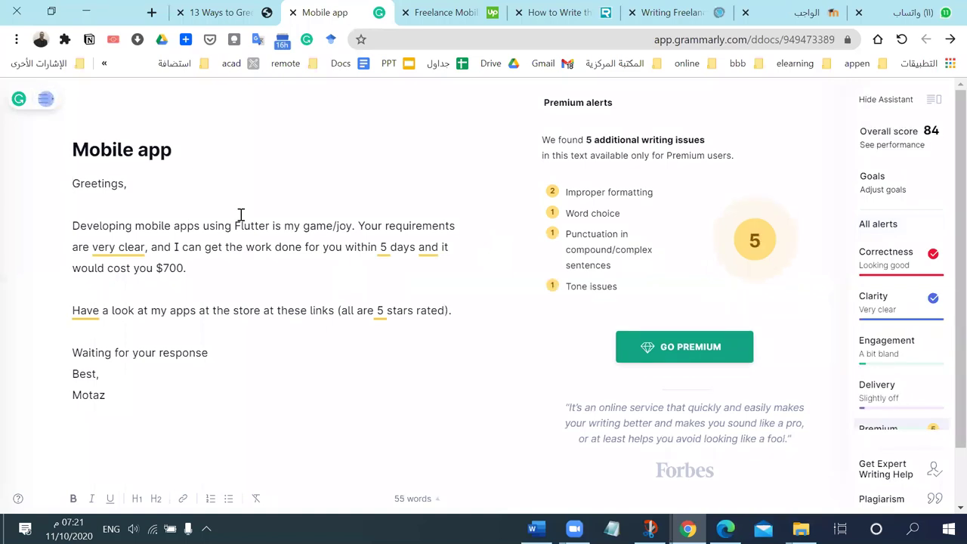
Step: Check the flagged words "very clear" and replace the numeral in "5 days" with "five"
click(104, 248)
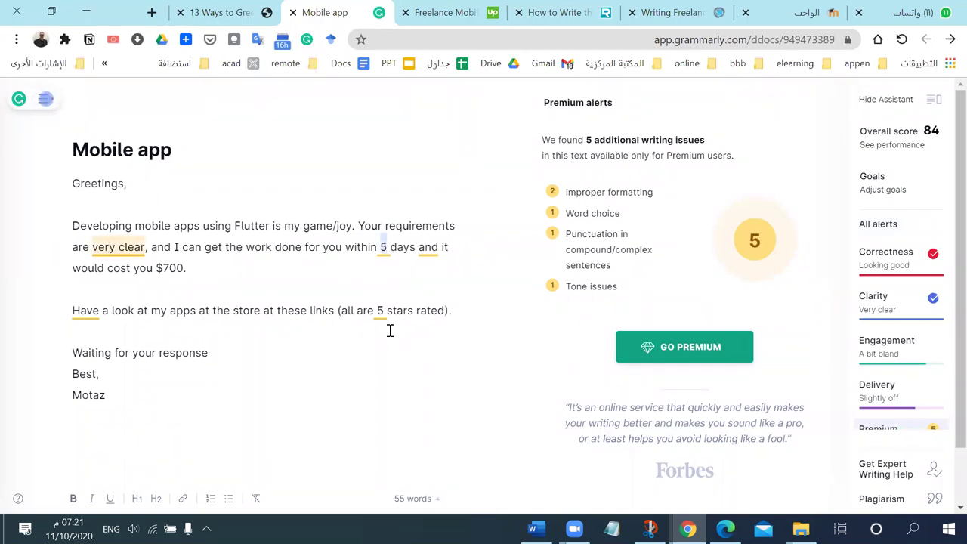
text(five)
click(202, 269)
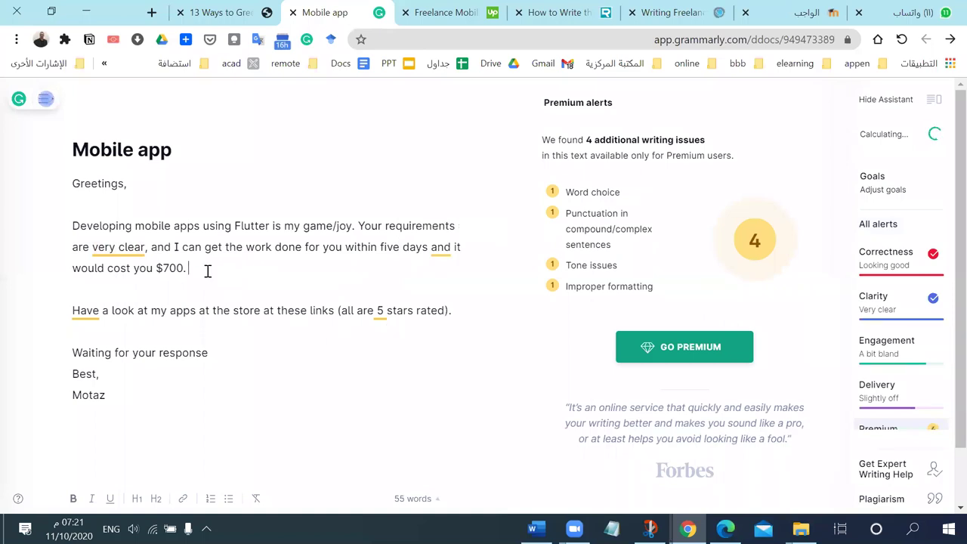
Step: Add a comma after "five days" so the sentence continues with ", and it would cost you"
double_click(440, 251)
key(BackSpace)
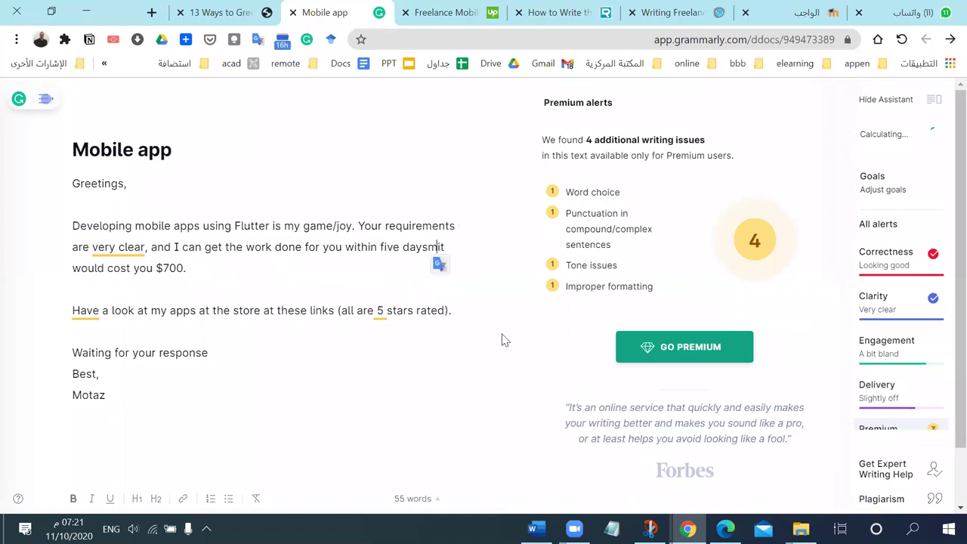
text(and)
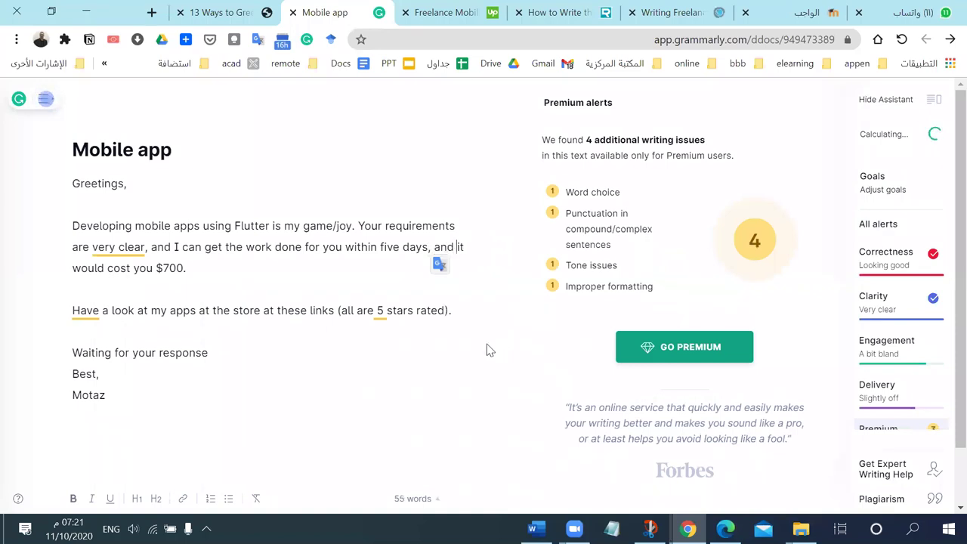
click(189, 287)
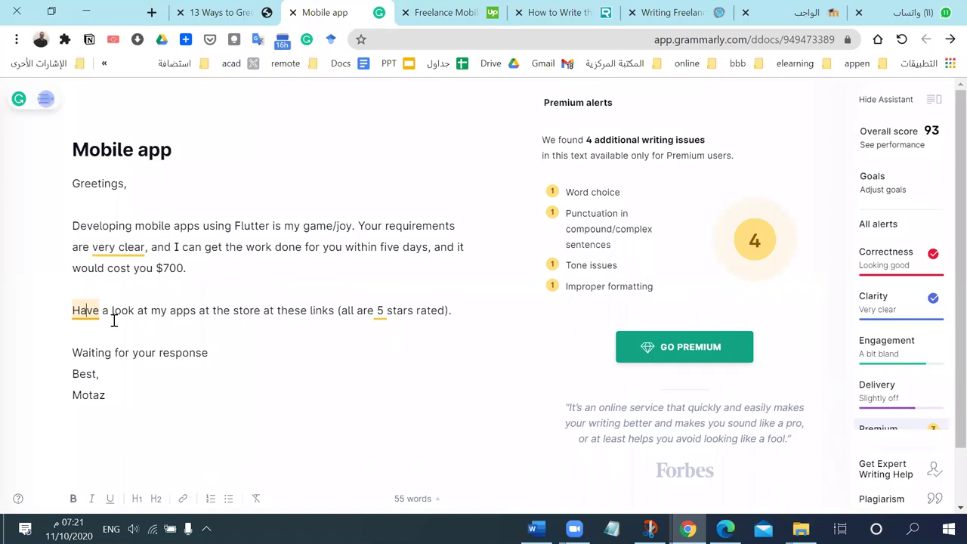
Step: Replace the numeral in "5 stars rated" with "five", correcting the misspelling "fove"
double_click(380, 311)
text(fove)
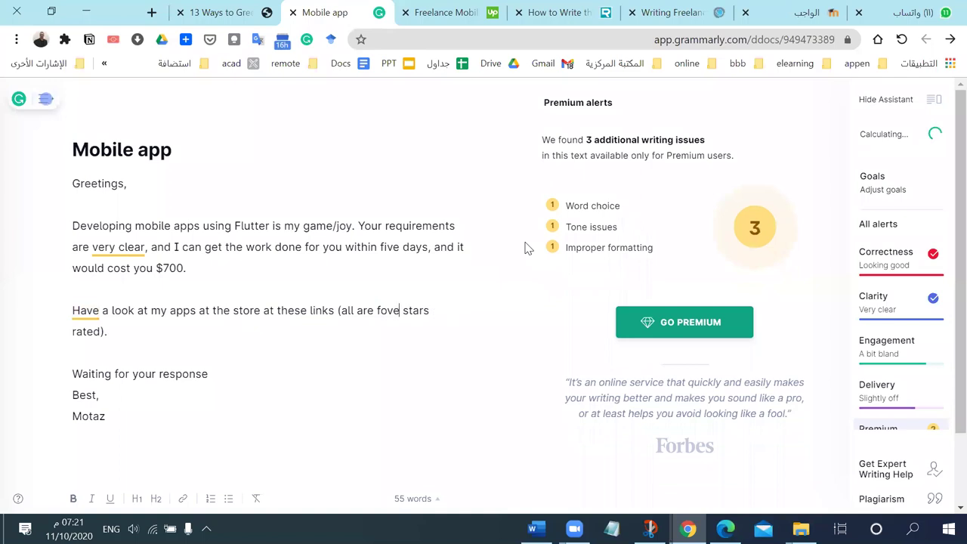
key(BackSpace)
key(BackSpace)
text(ive)
click(328, 350)
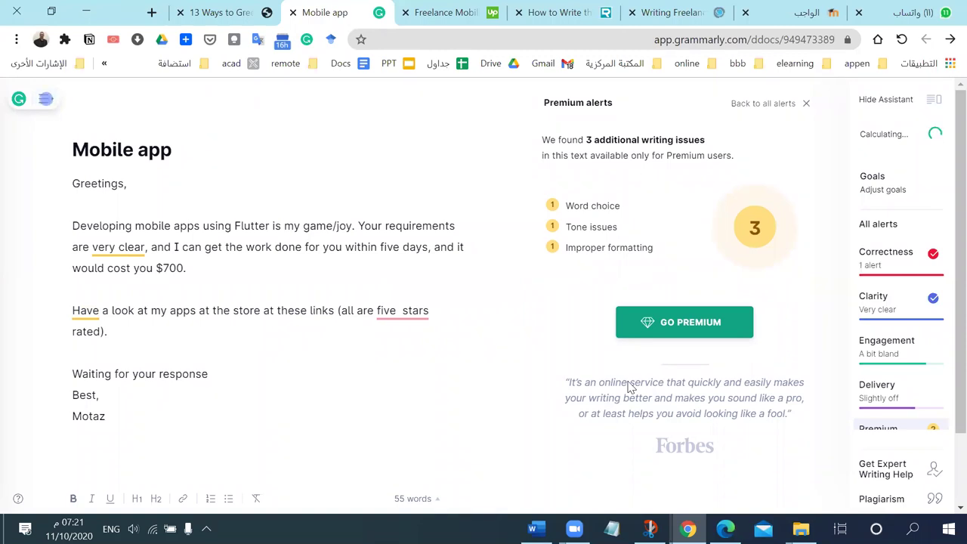
Step: Accept the correction that removes the extra space between "five" and "stars", and check the text's performance report
click(393, 312)
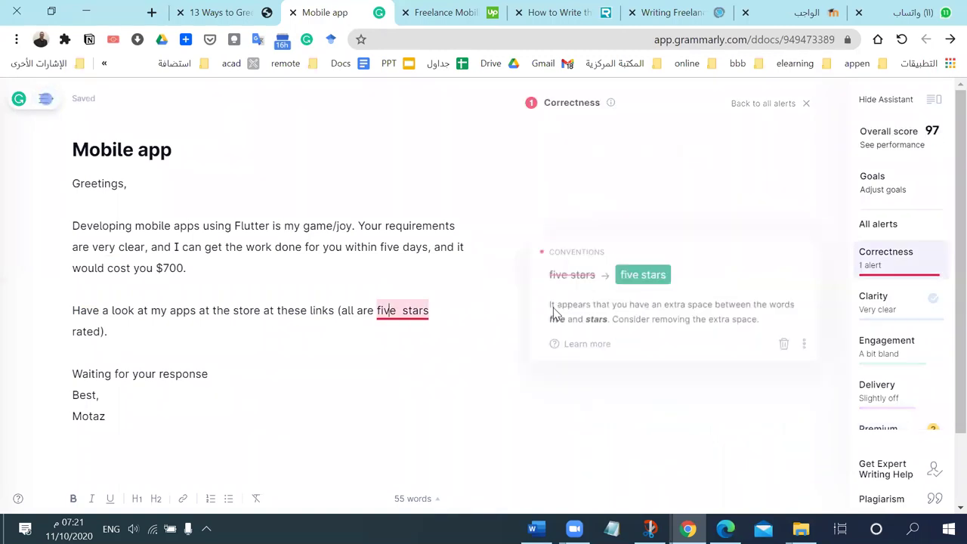
click(642, 303)
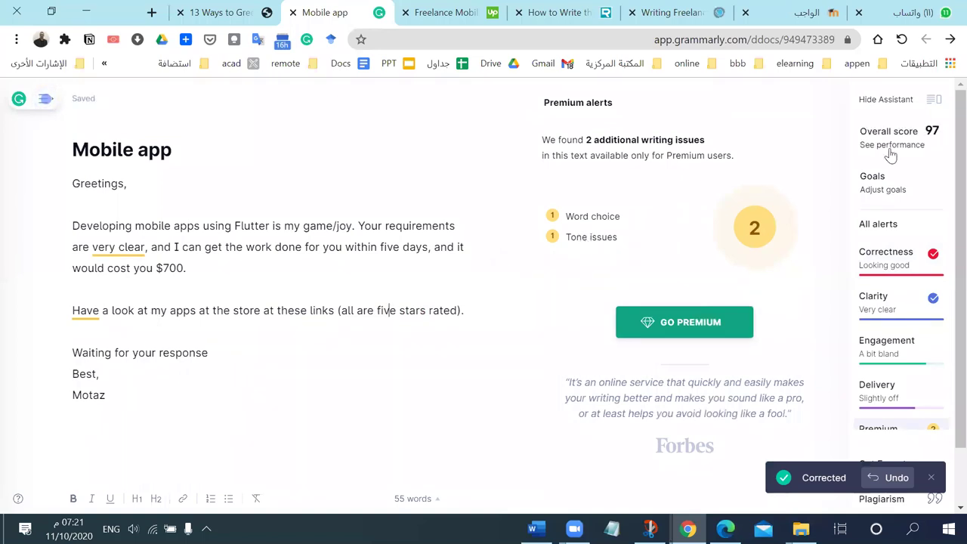
click(887, 149)
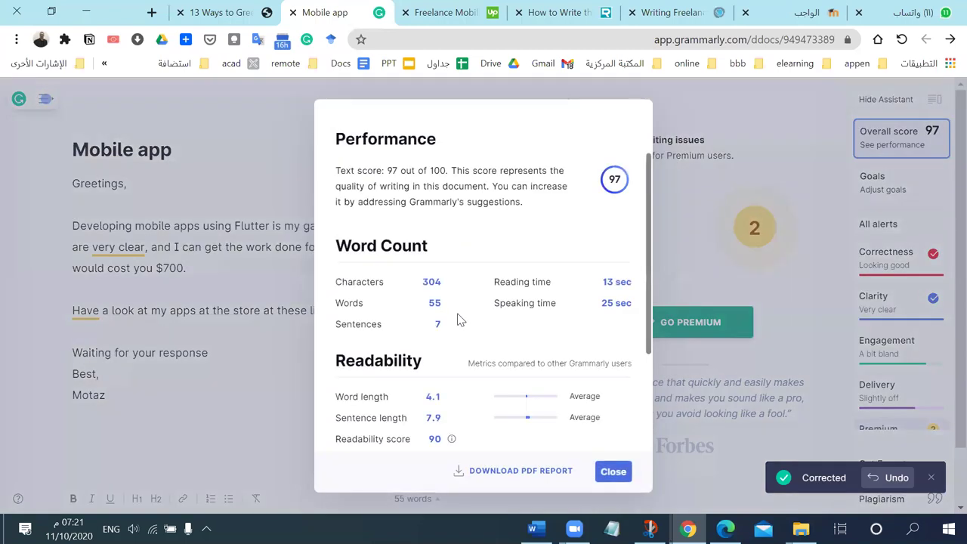
click(657, 444)
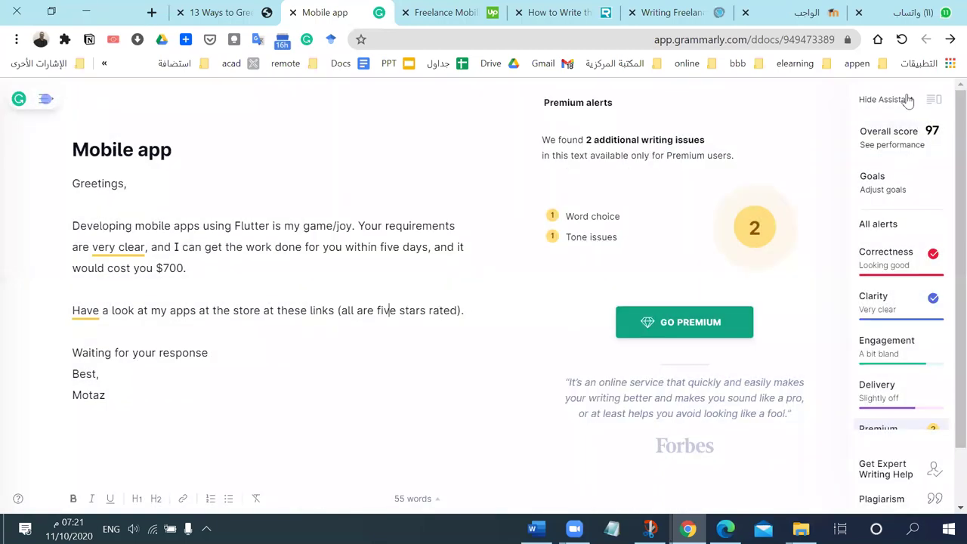
Step: Adjust the document's writing goals, choosing Convince as the intent and Confident as the tone
click(897, 194)
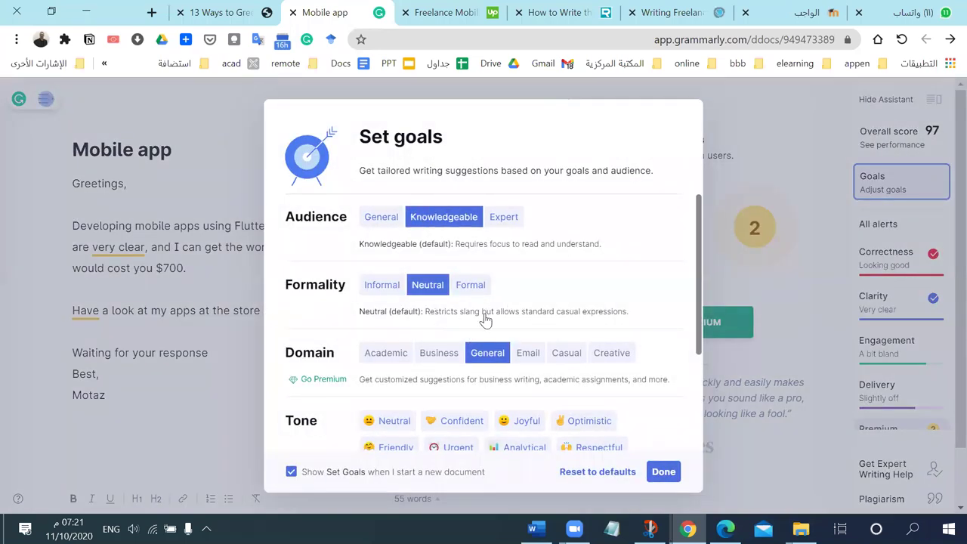
scroll(486, 320, down, 2)
click(483, 381)
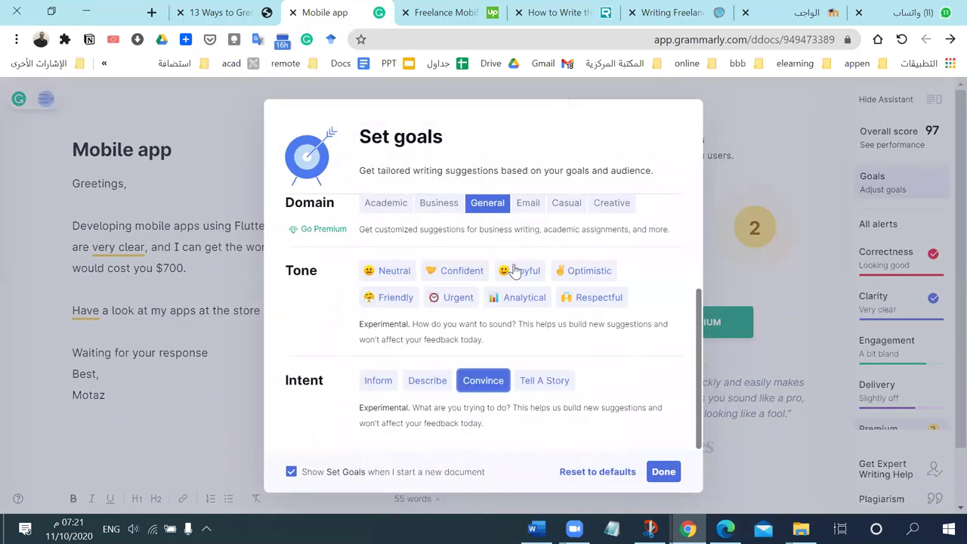
click(457, 272)
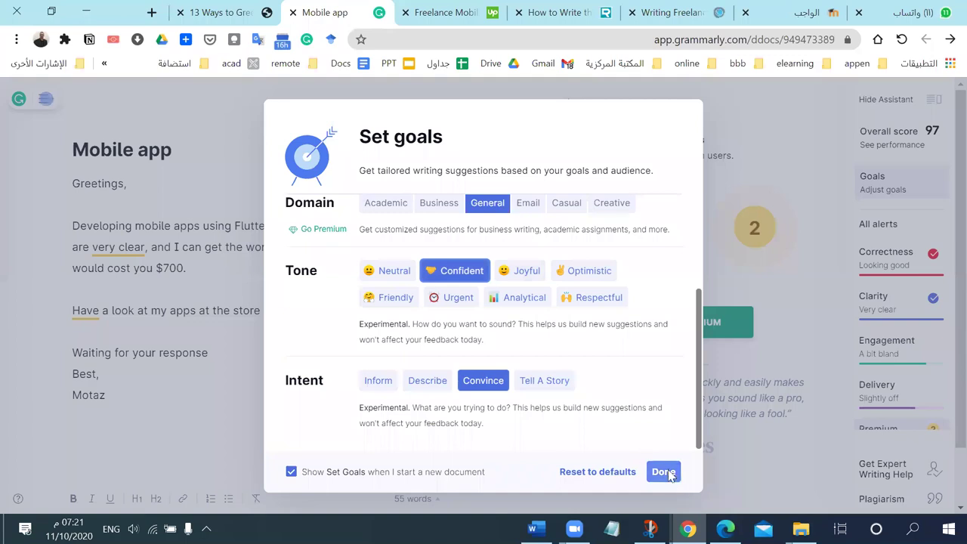
click(662, 471)
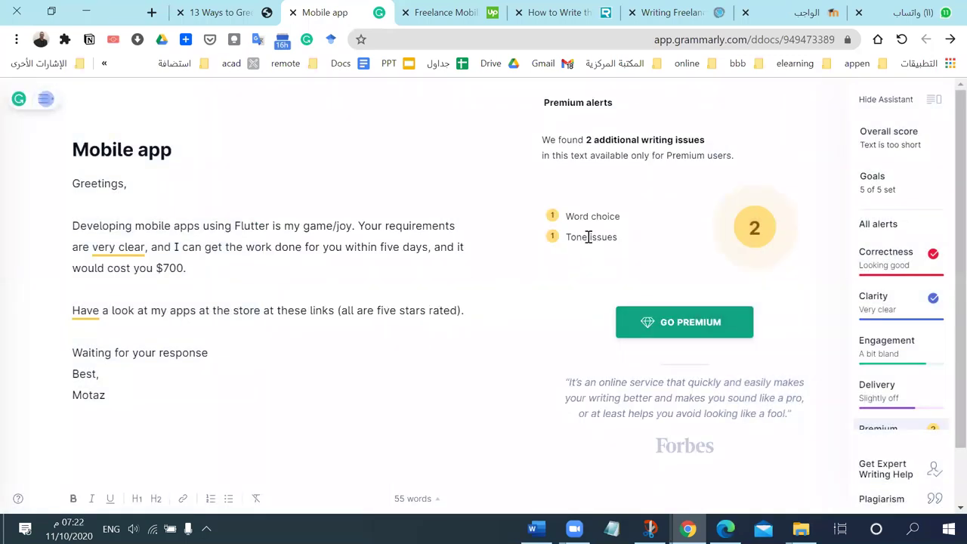
Step: Check the flagged words "Have" and "very clear" in the proposal, and select the whole proposal text
click(72, 311)
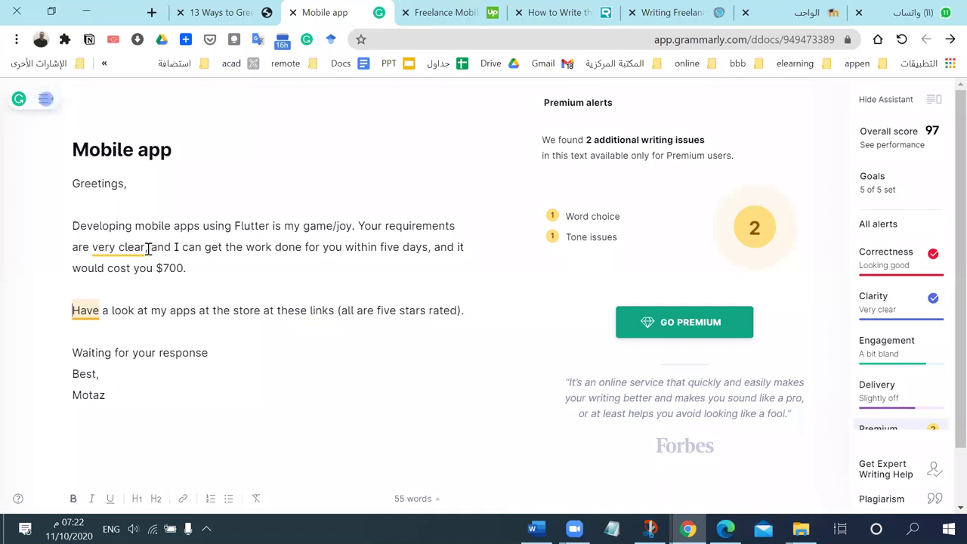
click(146, 247)
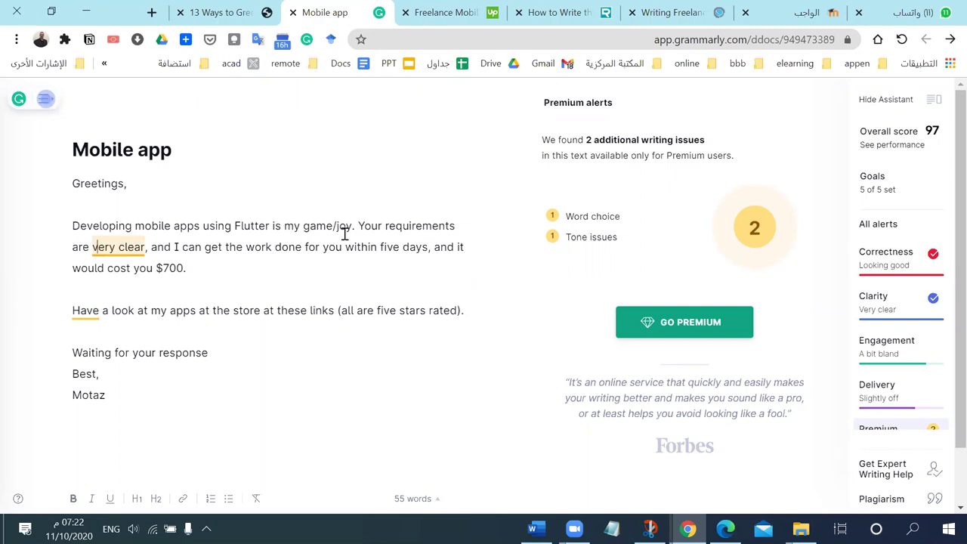
mouse_move(147, 247)
mouse_down()
mouse_move(136, 246)
mouse_move(145, 247)
mouse_up()
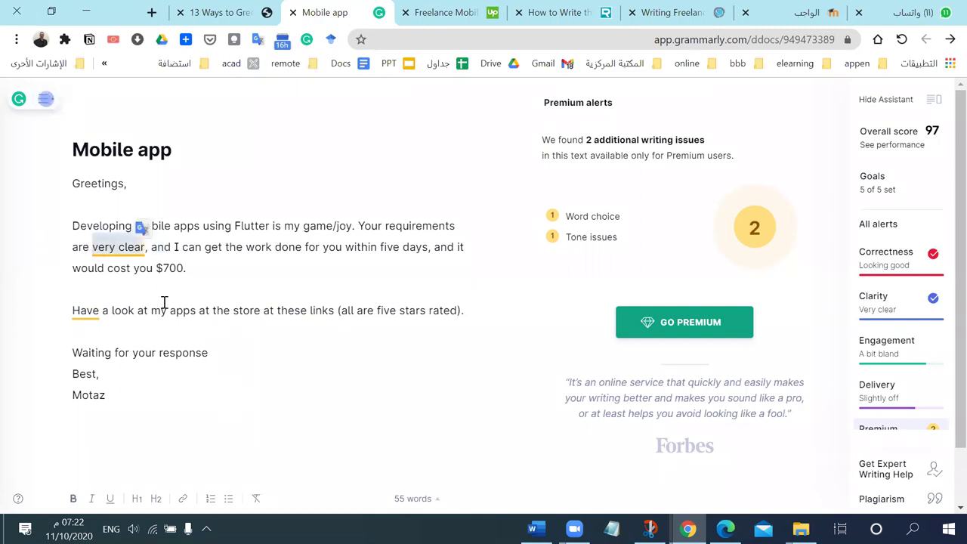
click(87, 311)
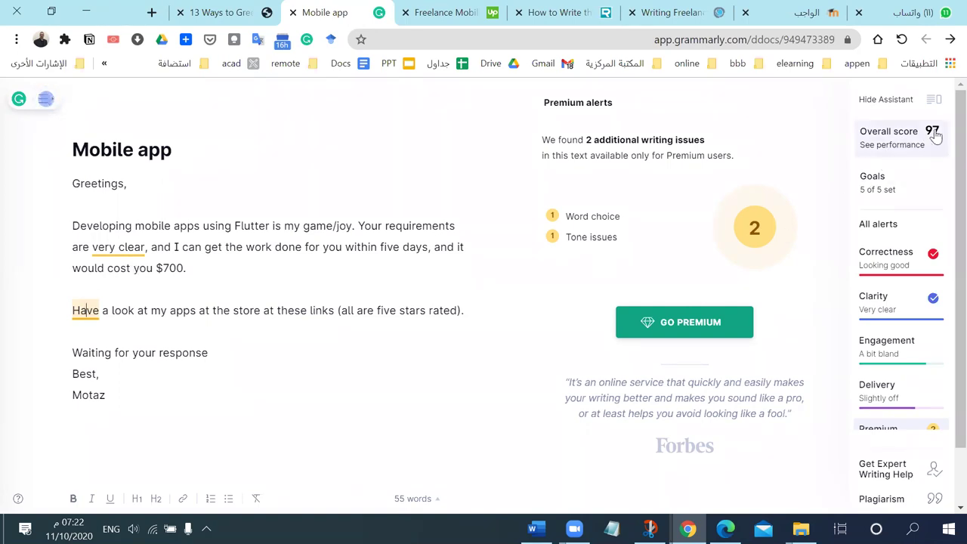
click(124, 388)
key(ctrl+a)
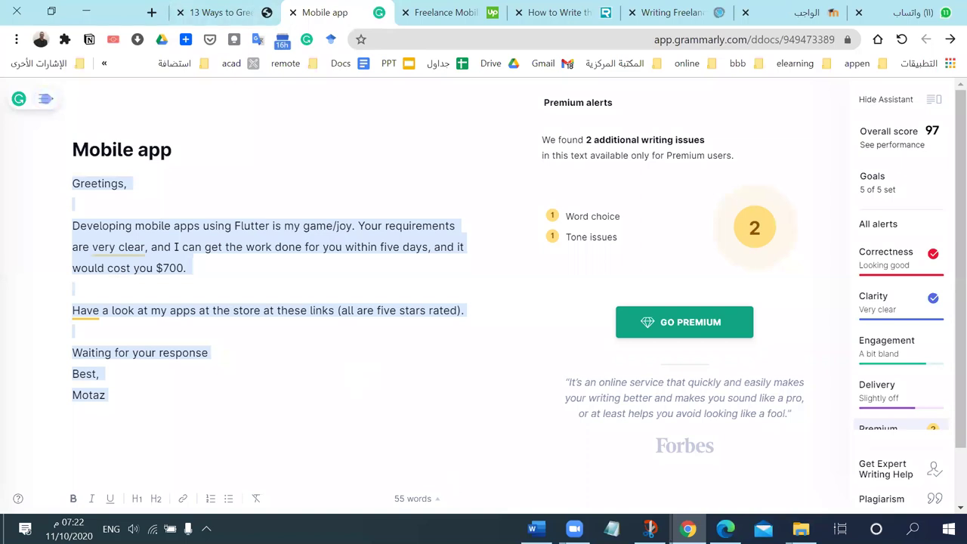
Step: Switch to upwork projects.docx in Word and find the job post "UI/UX design for a meal plan service"
key(alt+Tab)
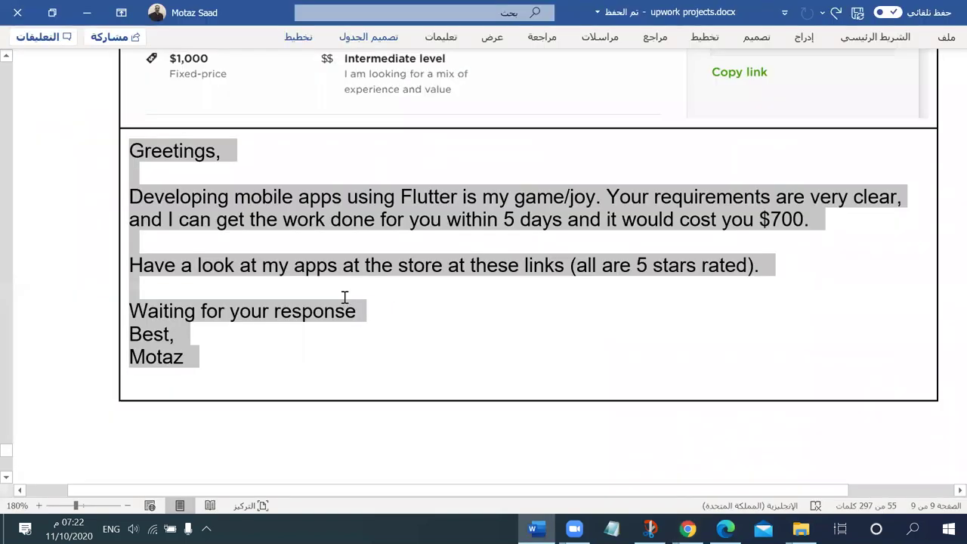
click(345, 297)
scroll(345, 317, up, 10)
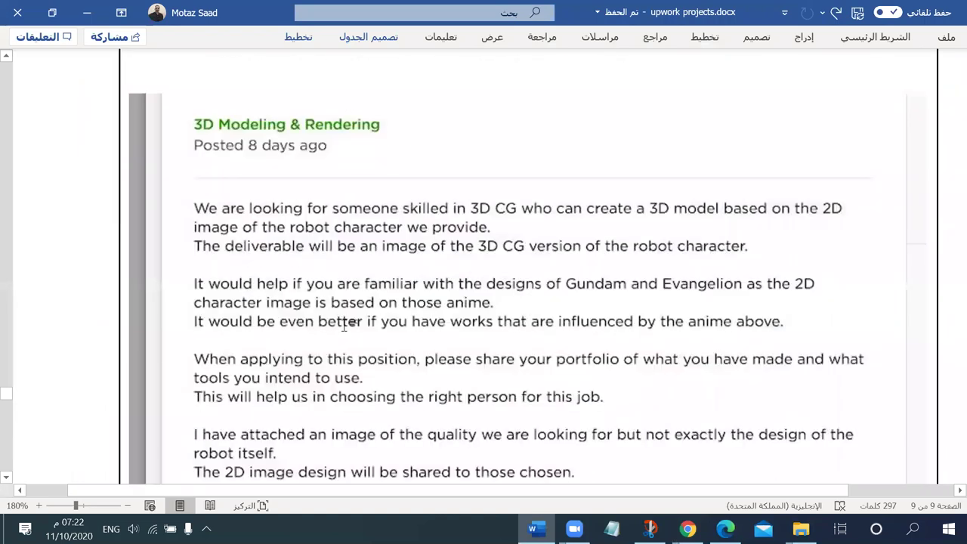
scroll(345, 323, up, 15)
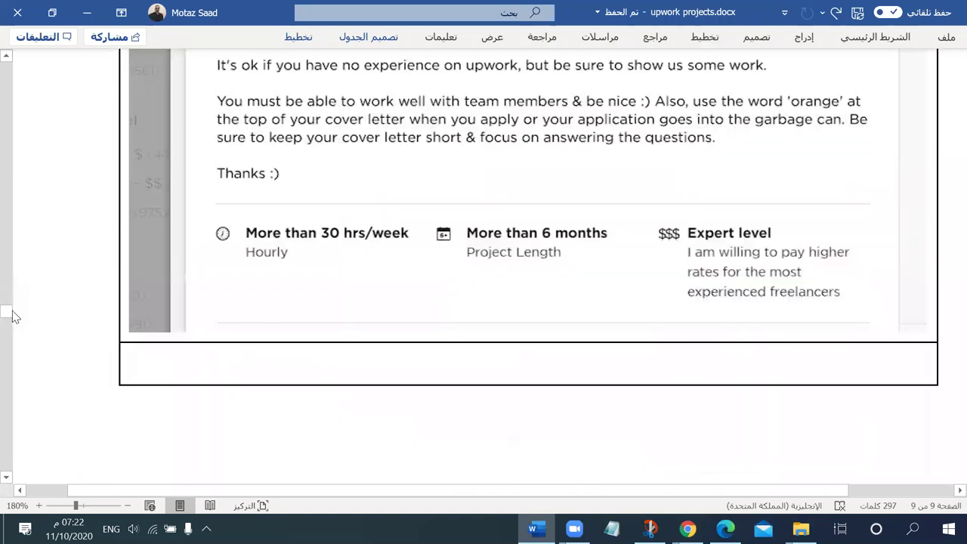
drag(7, 311, 3, 52)
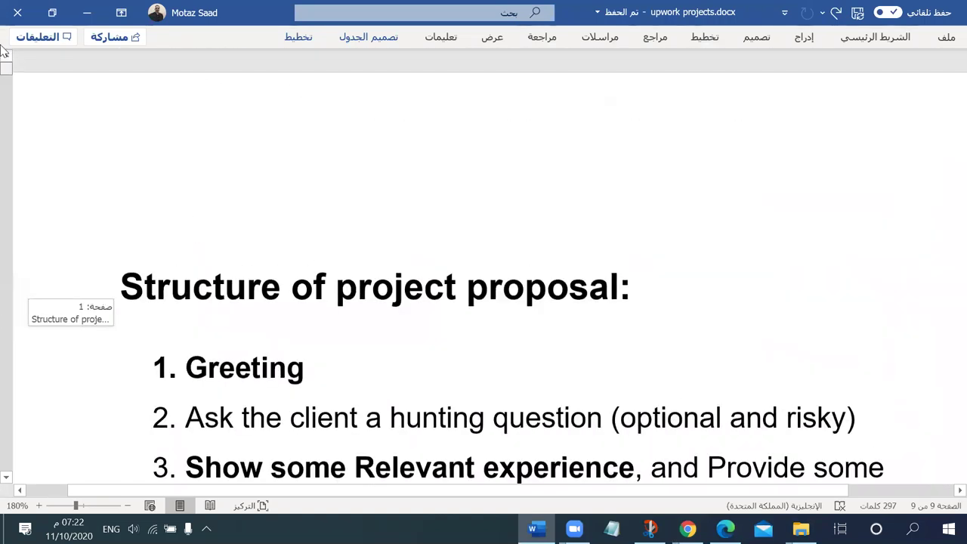
scroll(423, 362, down, 15)
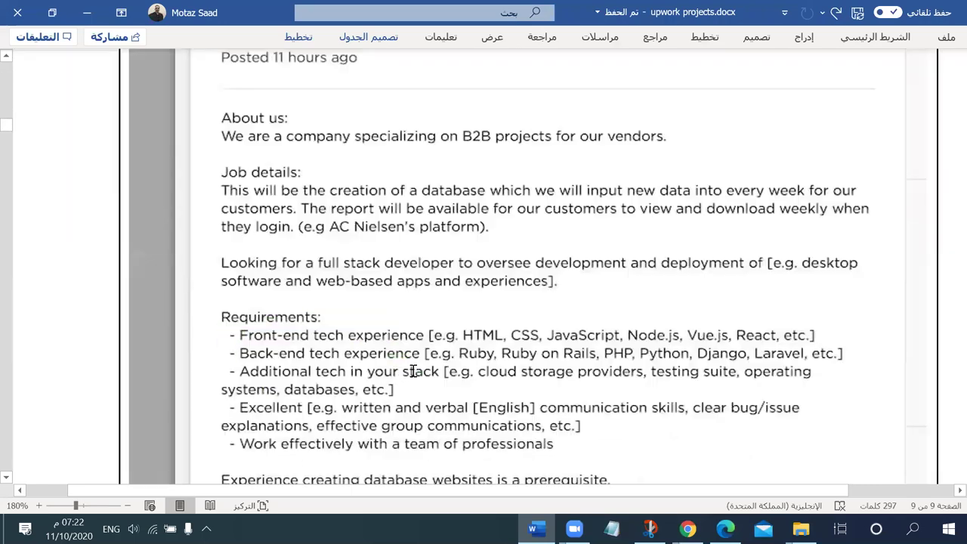
scroll(413, 371, down, 15)
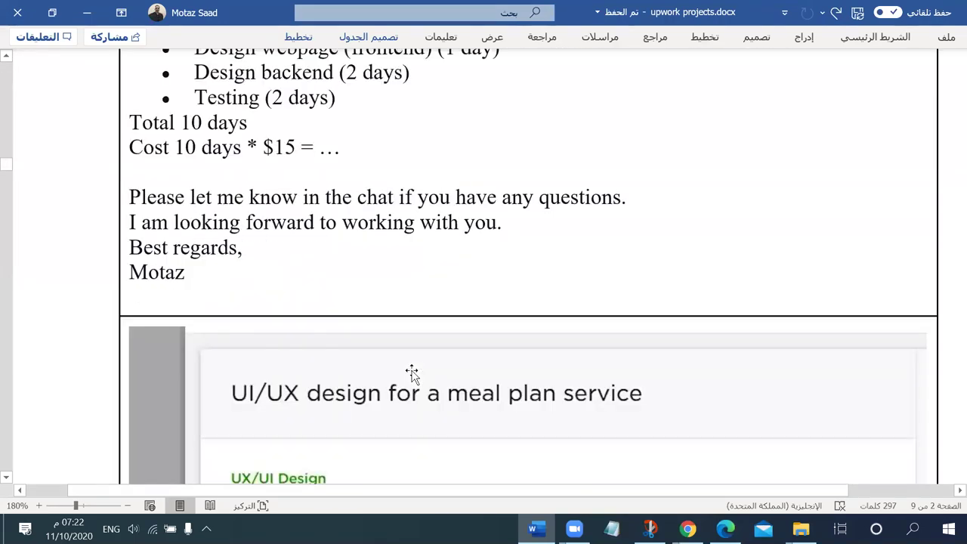
scroll(412, 372, down, 8)
click(363, 370)
scroll(363, 340, up, 4)
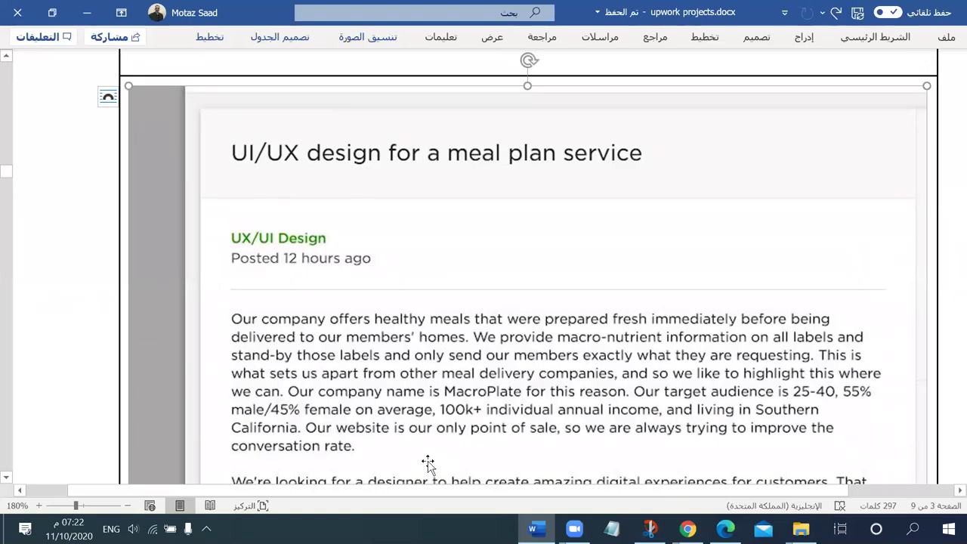
Step: Read through the meal plan job post, covering the company description, deliverables, required skills and proposal instructions
scroll(511, 340, down, 3)
scroll(510, 337, down, 7)
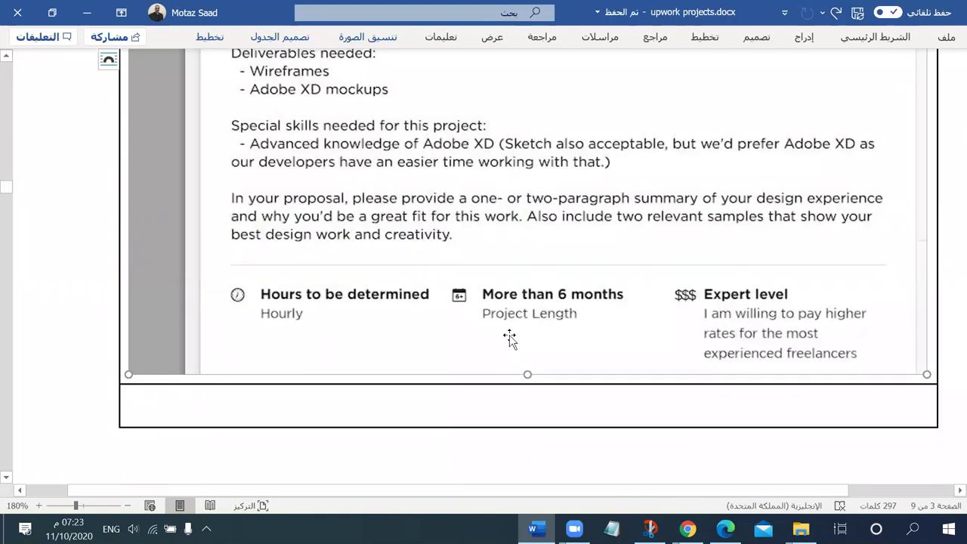
scroll(510, 337, up, 3)
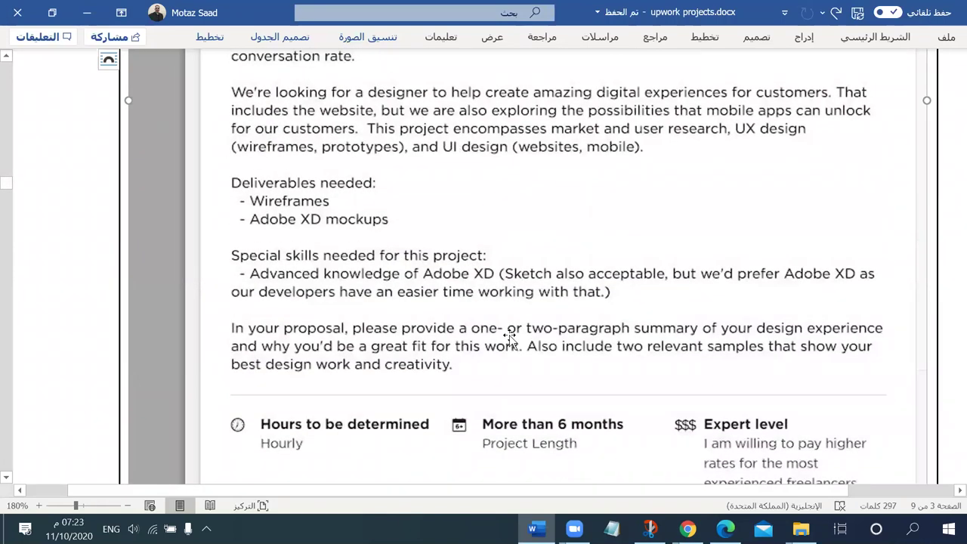
scroll(509, 338, up, 6)
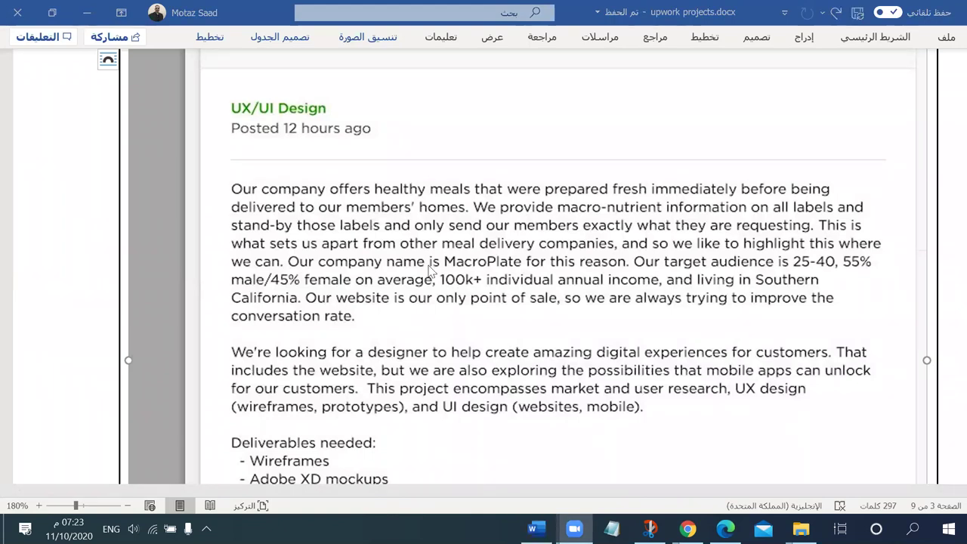
text(am)
scroll(448, 316, down, 1)
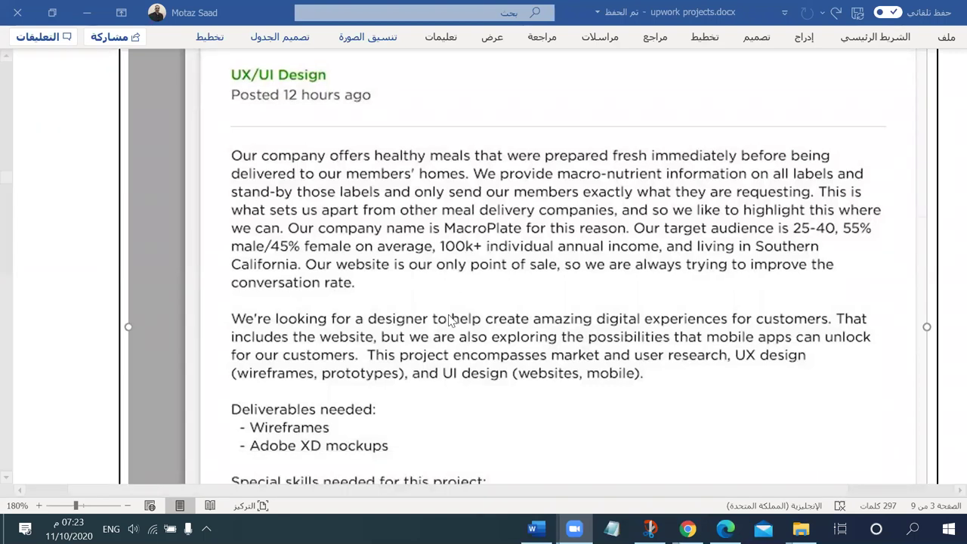
scroll(450, 320, down, 5)
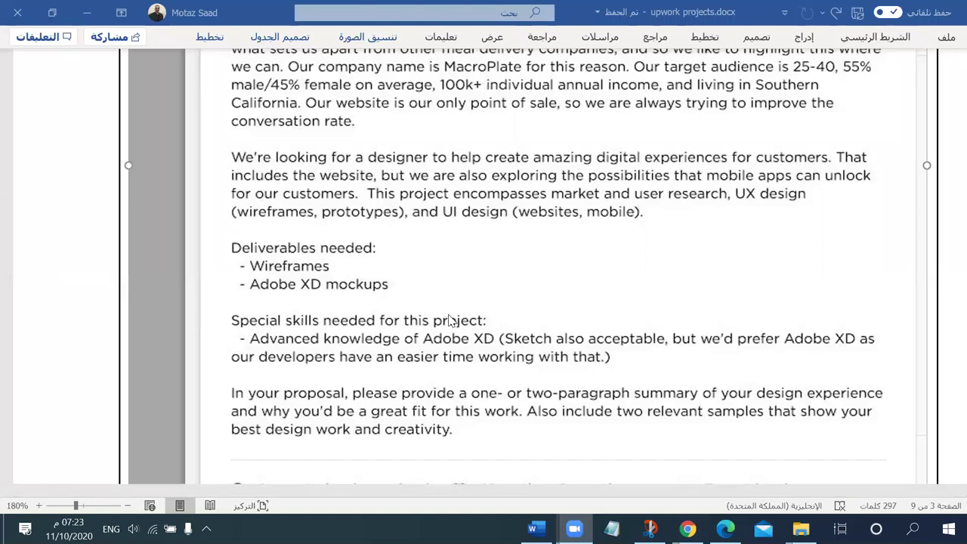
scroll(450, 319, up, 6)
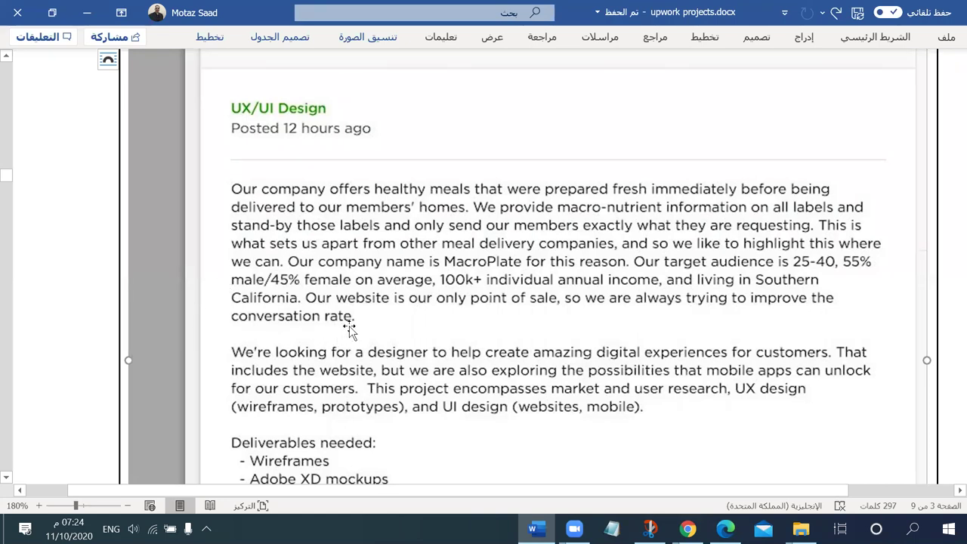
scroll(348, 329, down, 2)
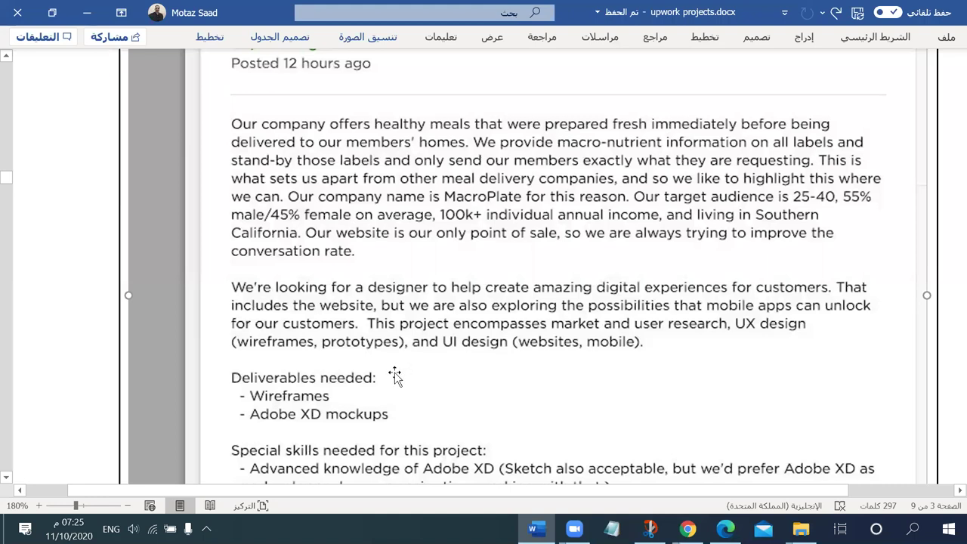
scroll(394, 375, down, 3)
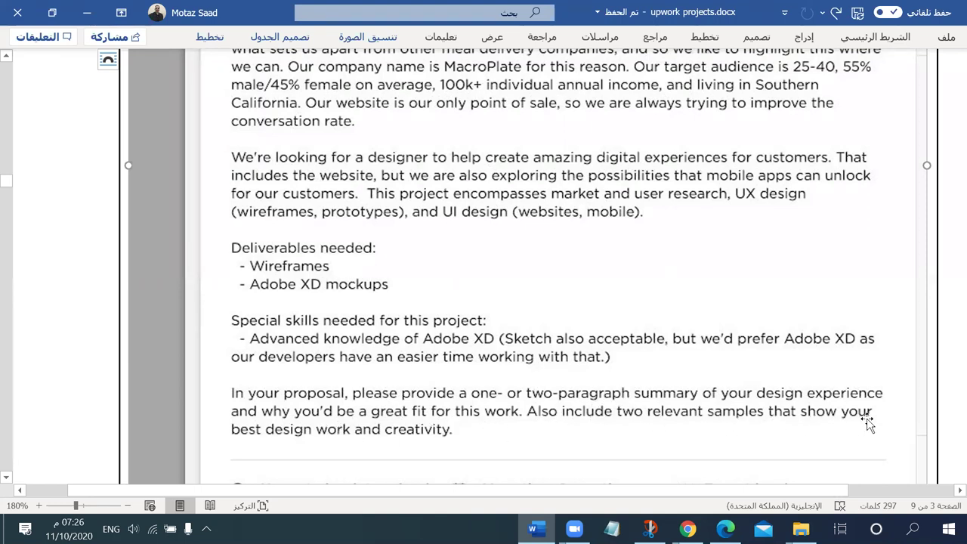
Step: Start the proposal in the empty cell below the meal plan job with the greeting "Hello," and a new line
scroll(557, 395, down, 6)
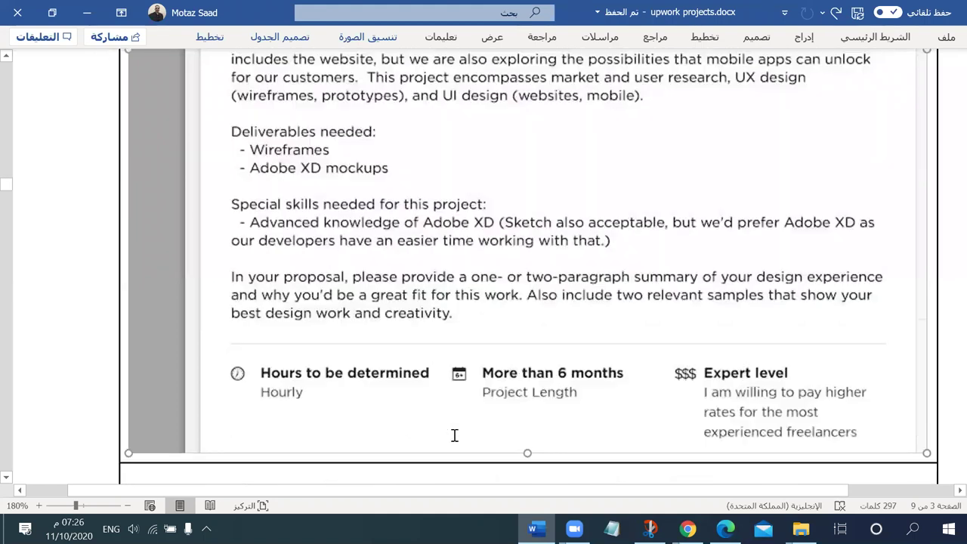
click(224, 330)
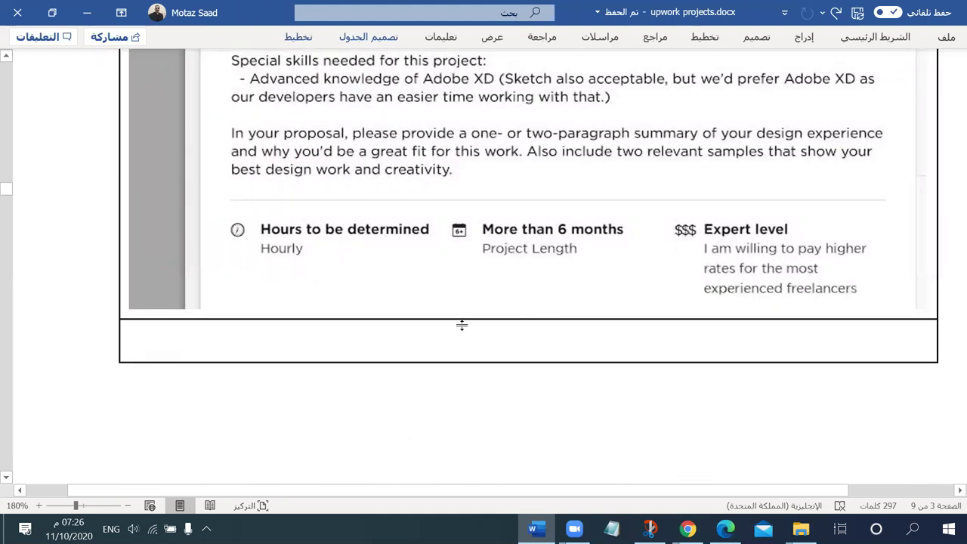
text(Hello,)
key(Return)
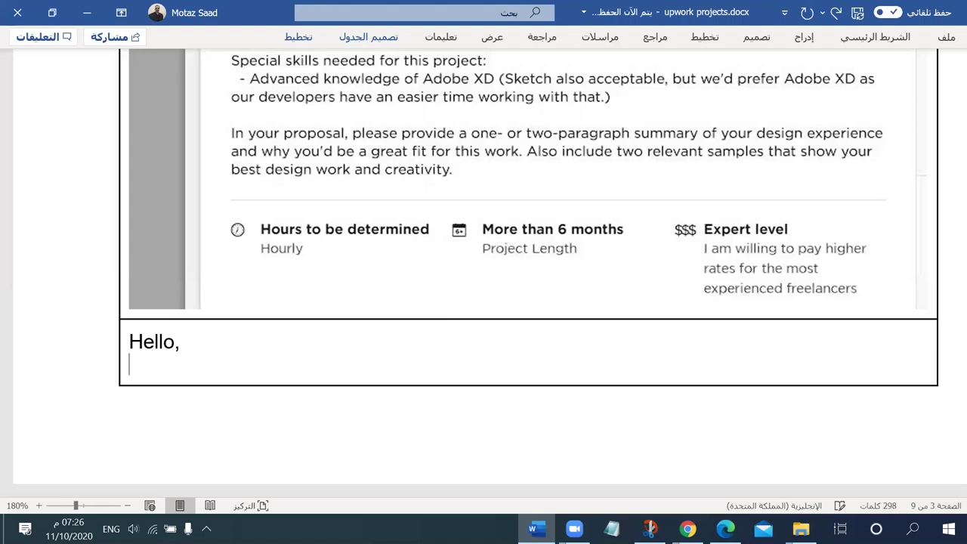
Step: Re-read the meal plan job's description, deliverables and proposal instructions before continuing the proposal text
scroll(449, 324, up, 8)
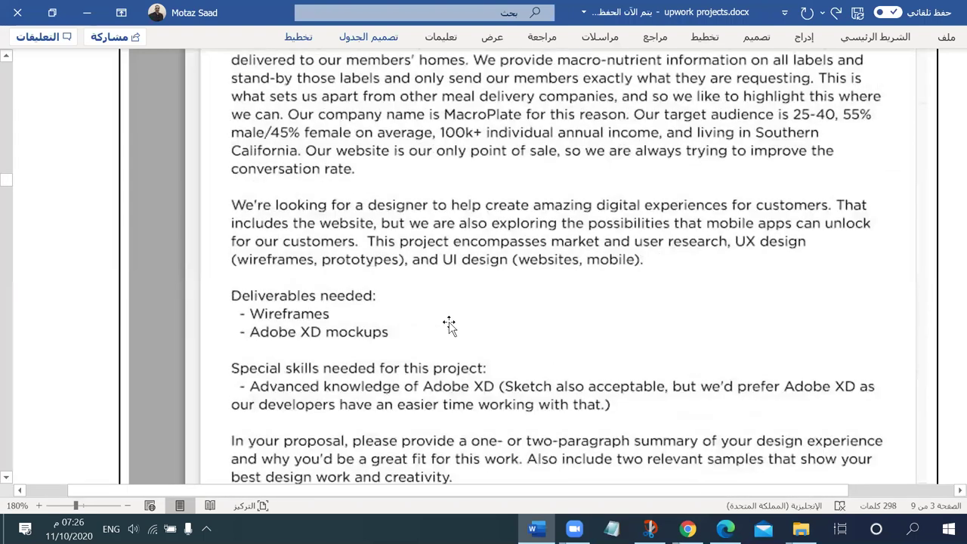
scroll(449, 324, up, 3)
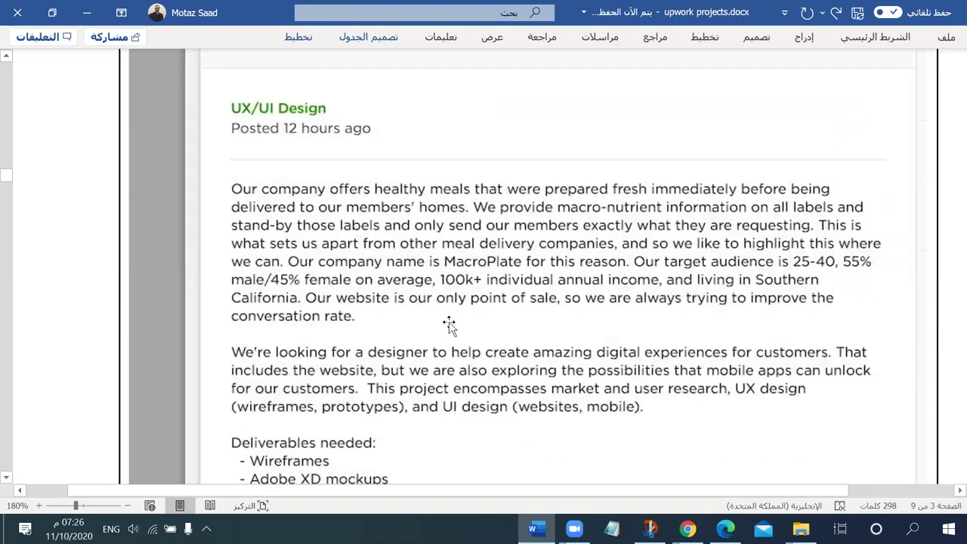
scroll(449, 324, down, 9)
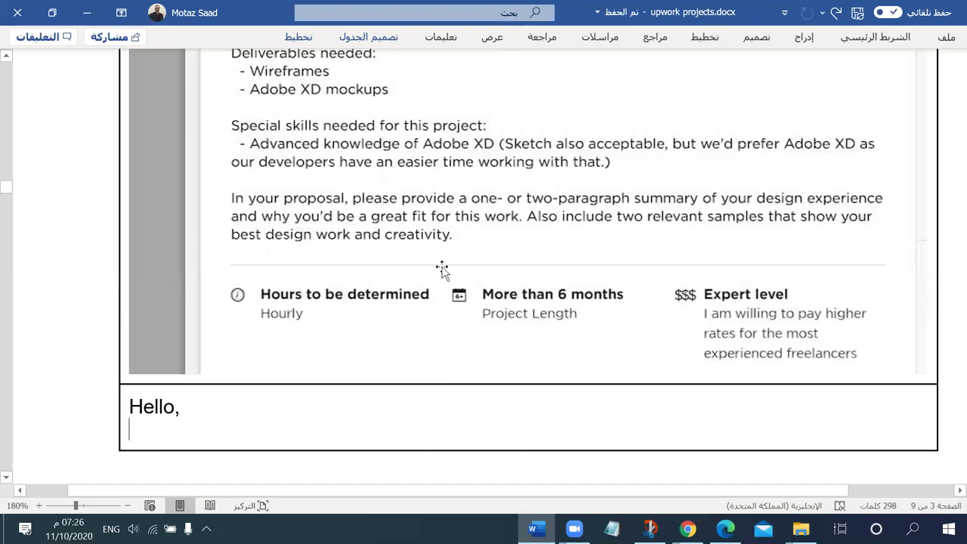
scroll(425, 272, up, 1)
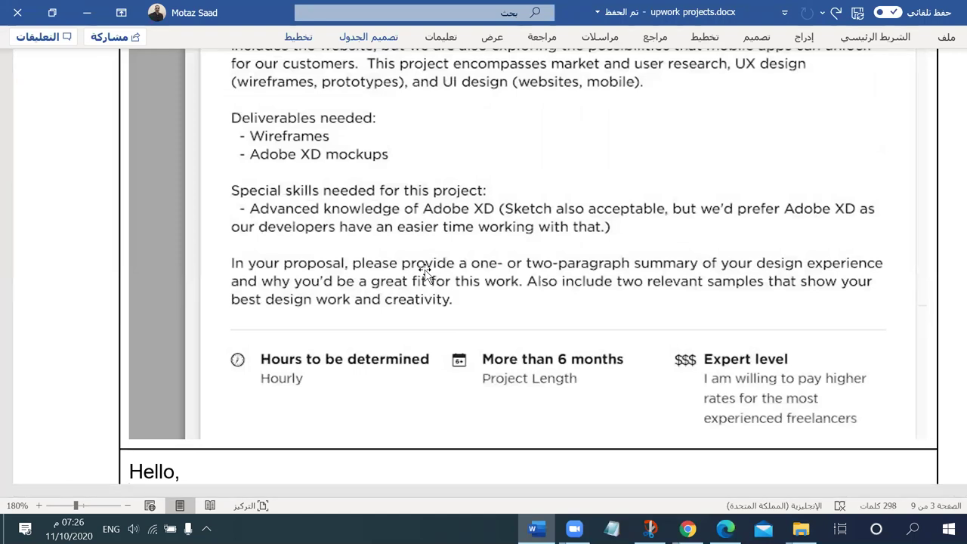
Step: Begin the proposal text below "Hello," with "I worked on UX/UI design for"
scroll(424, 272, down, 2)
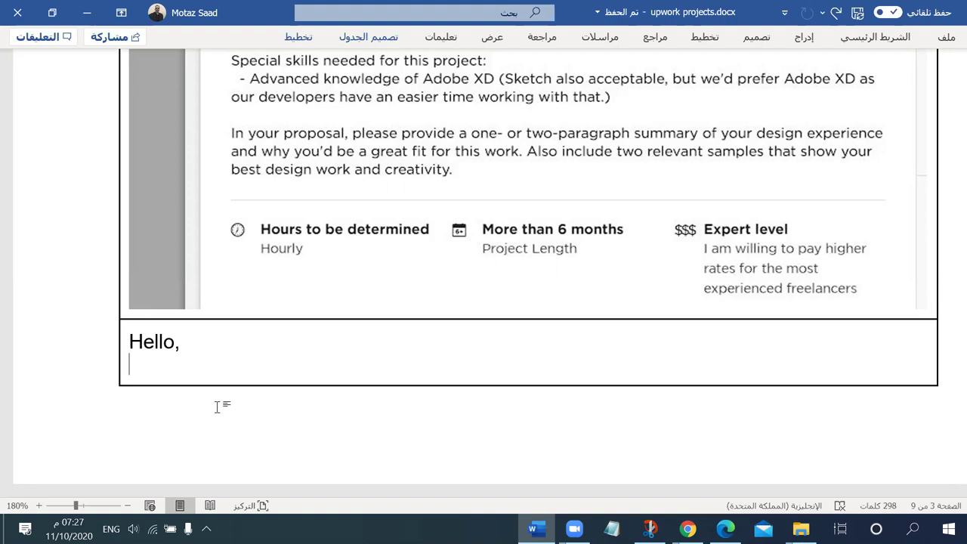
text(I worked on )
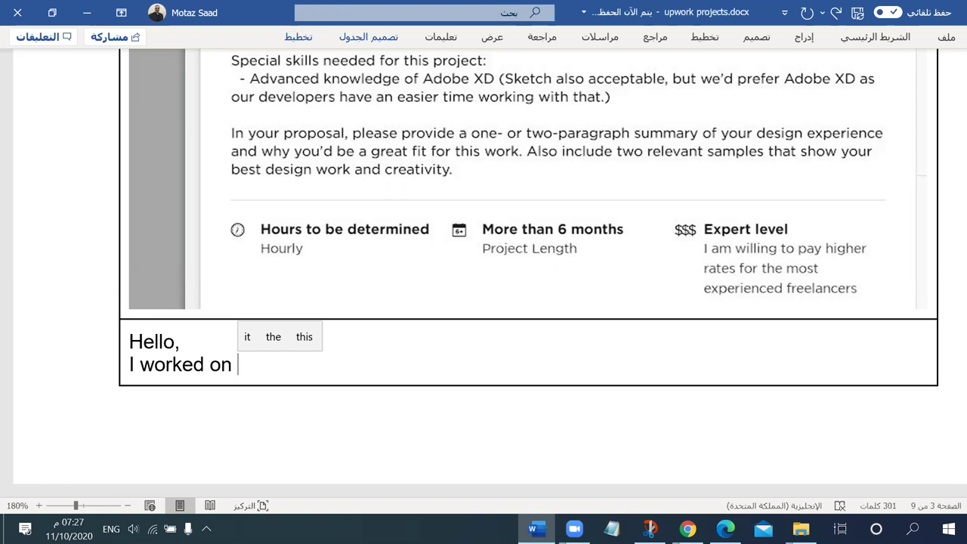
text(UX/UI de)
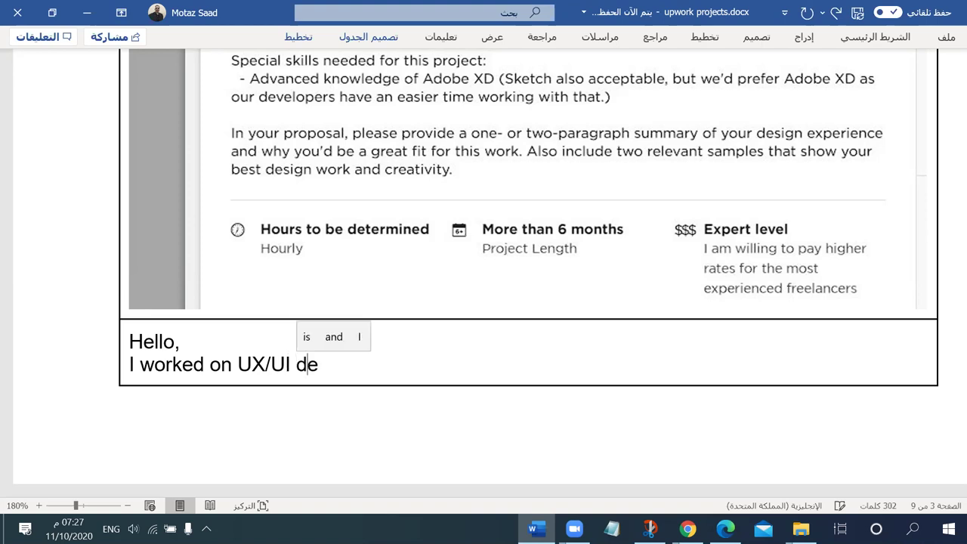
text(sgin for )
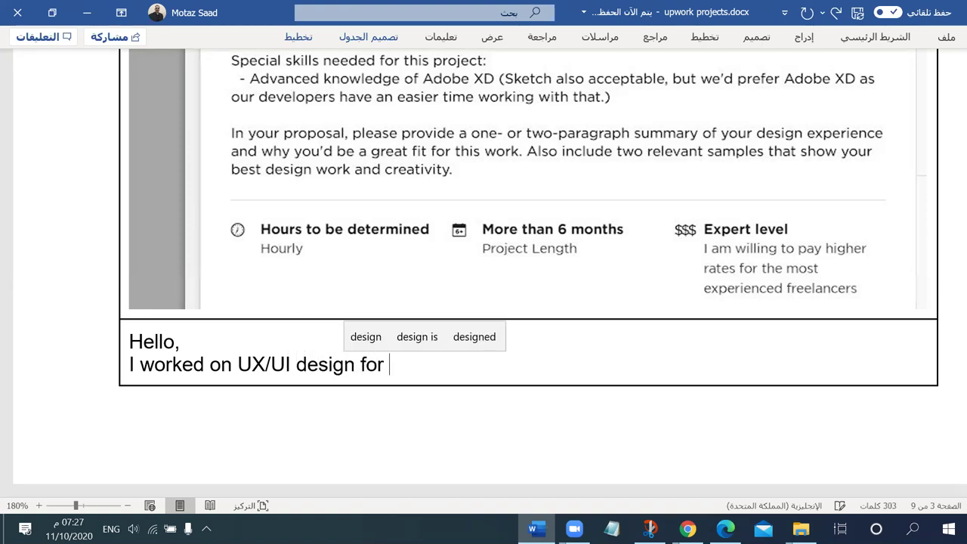
text(several)
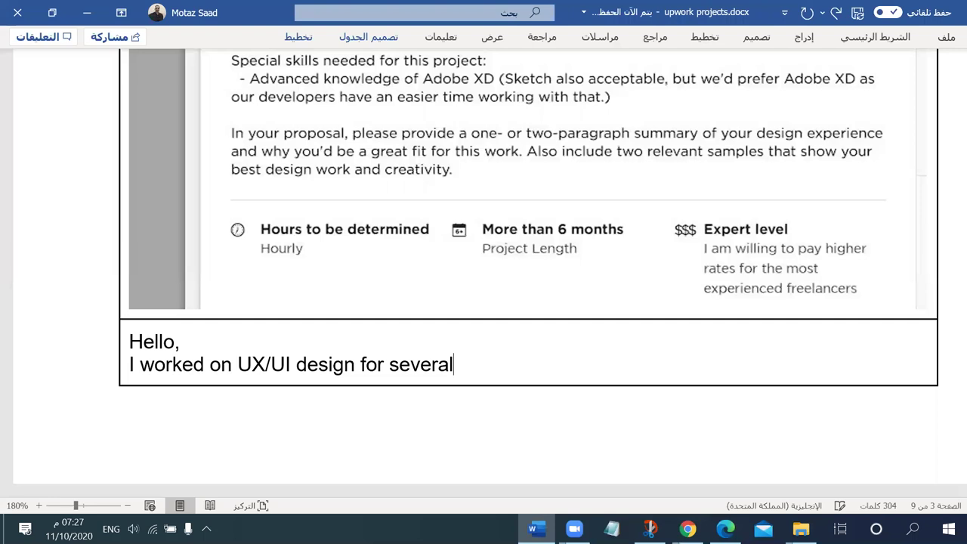
text( co)
key(BackSpace)
key(BackSpace)
key(BackSpace)
key(BackSpace)
key(BackSpace)
key(BackSpace)
key(BackSpace)
key(BackSpace)
key(BackSpace)
key(BackSpace)
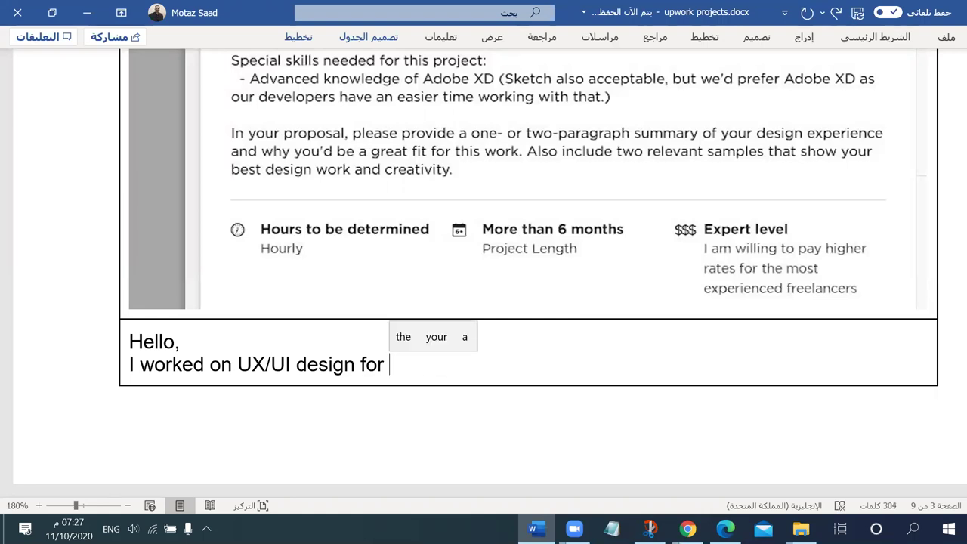
text(well know)
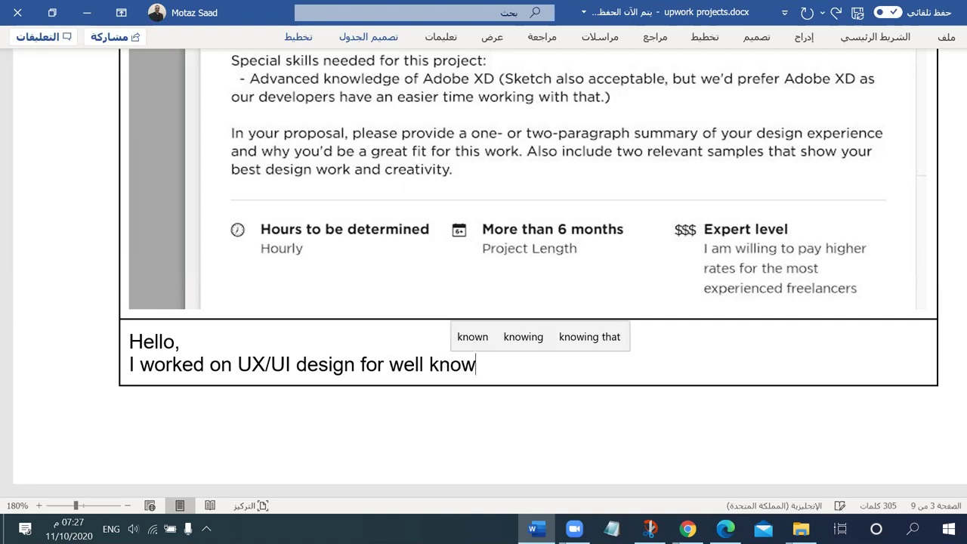
text(n websit)
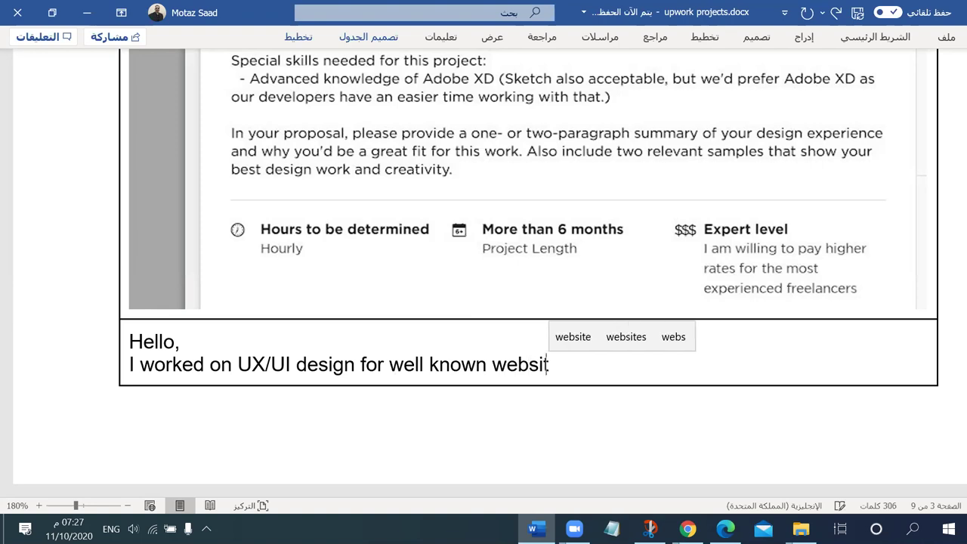
text(es suc)
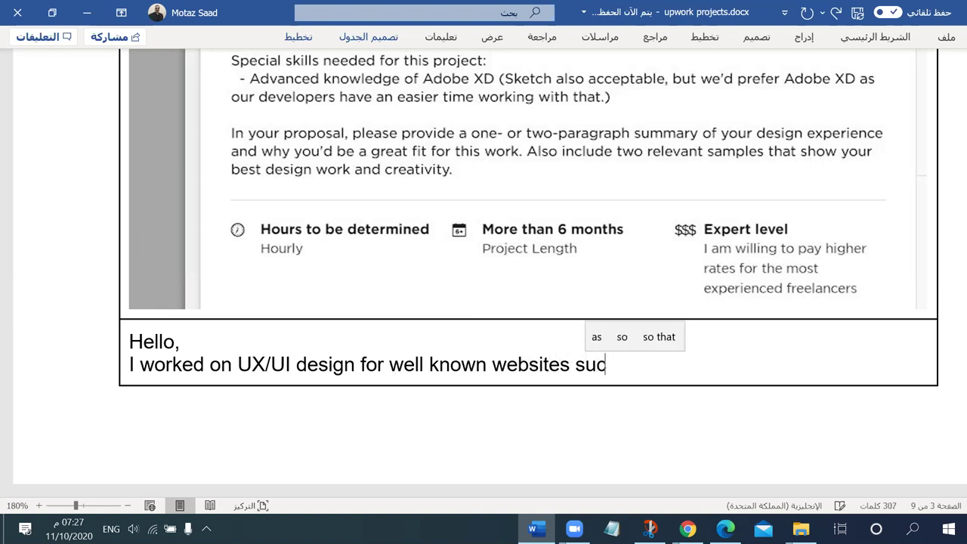
text(h as .......)
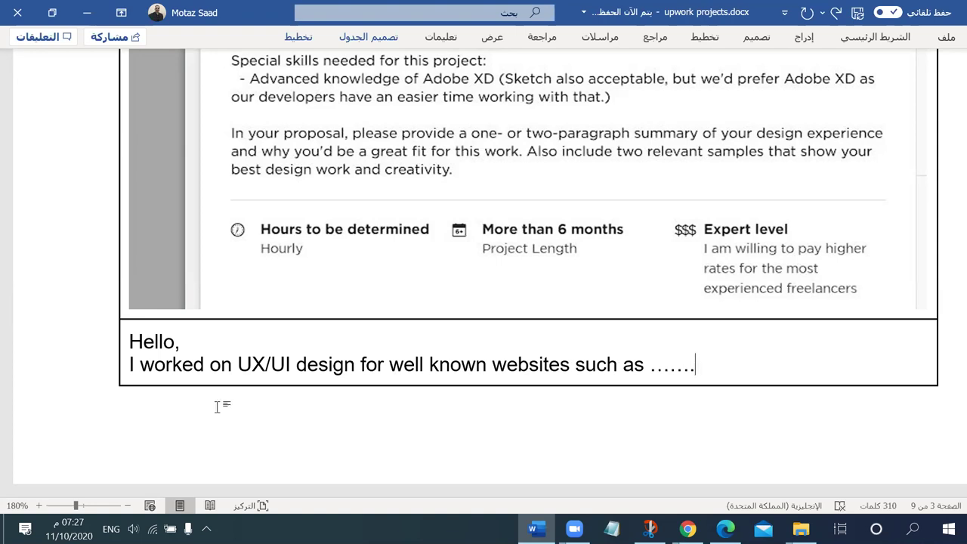
key(ctrl+shift+Left)
key(ctrl+shift+Left)
key(ctrl+shift+Left)
key(ctrl+shift+Left)
key(ctrl+shift+Left)
key(ctrl+shift+Left)
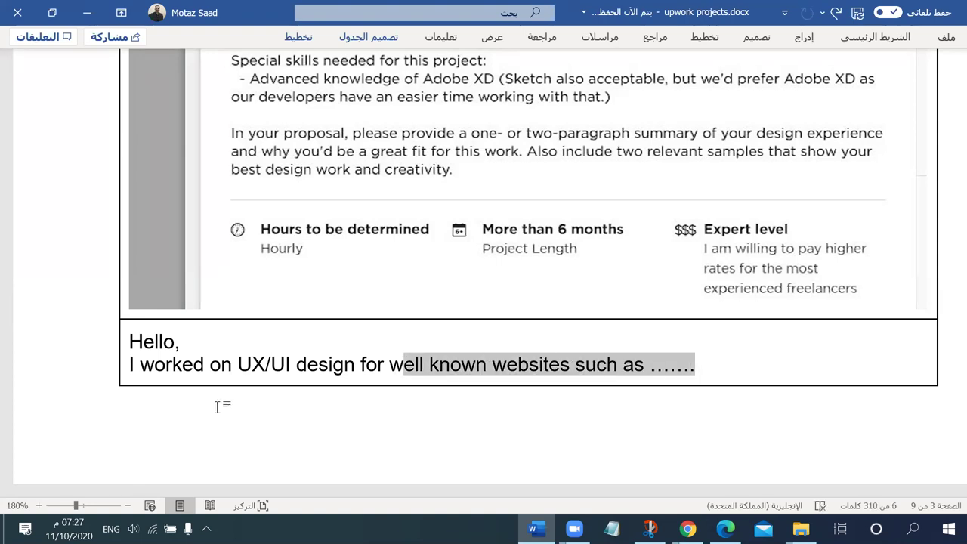
key(BackSpace)
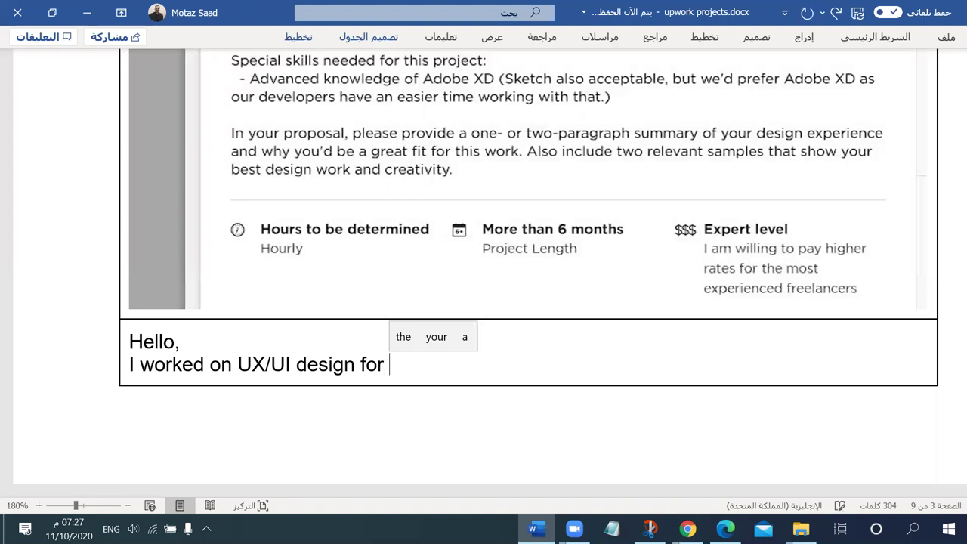
Step: Continue the sentence with "several companies and", and insert "the" before "UX/UI design"
text(several)
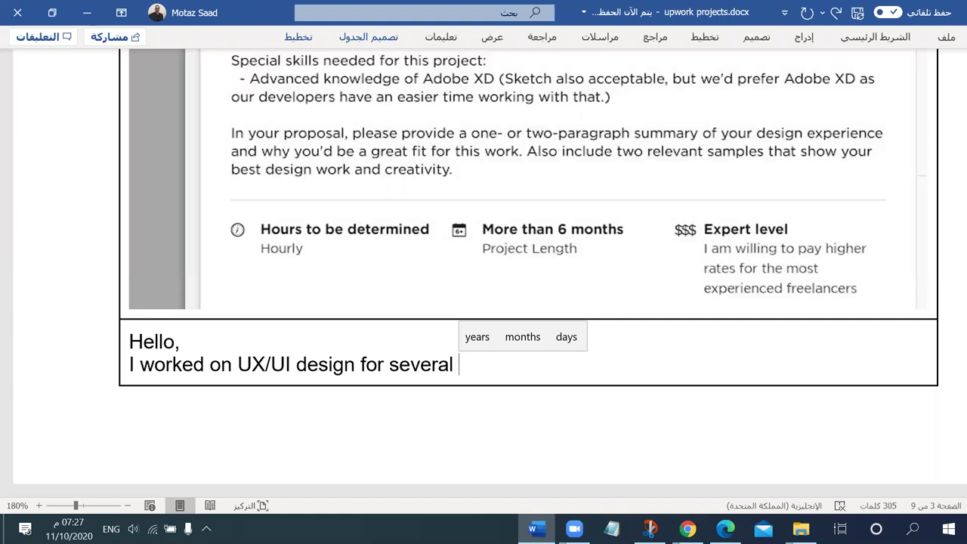
text( companies and)
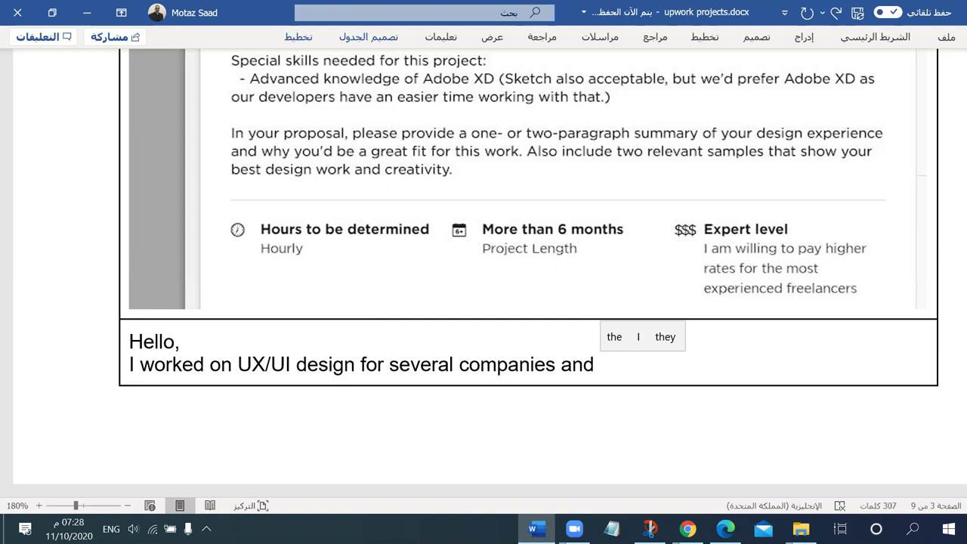
click(237, 364)
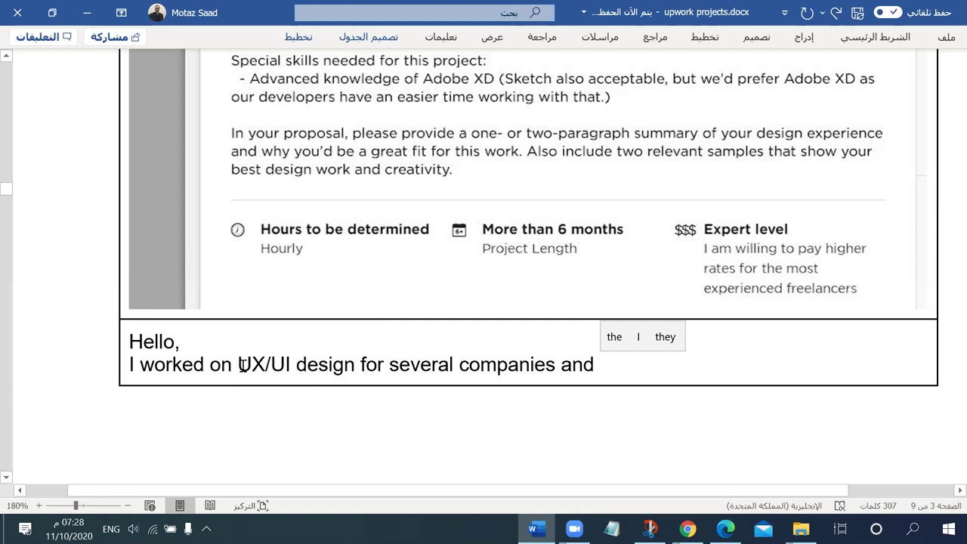
text(the)
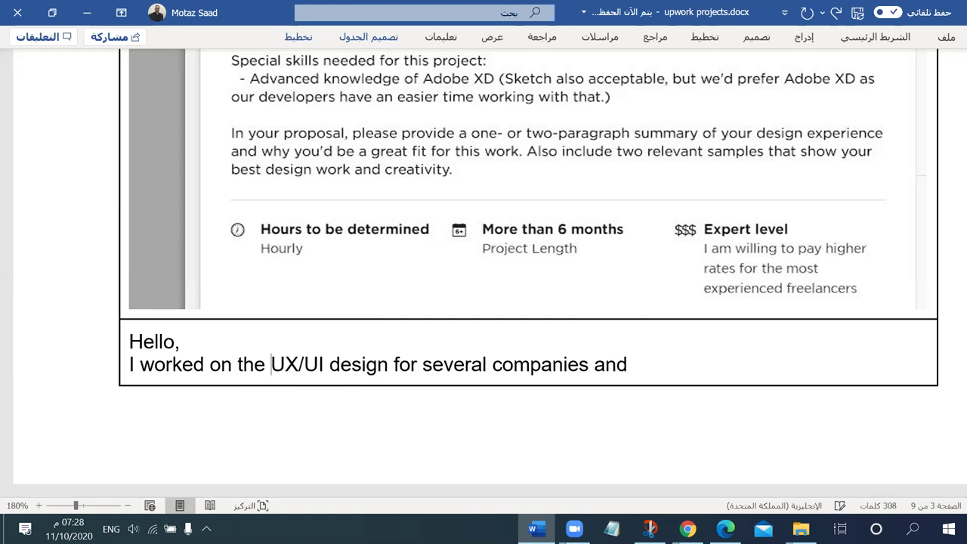
Step: Replace "companies and" at the end of the sentence with "websites,"
click(633, 364)
key(BackSpace)
key(BackSpace)
key(BackSpace)
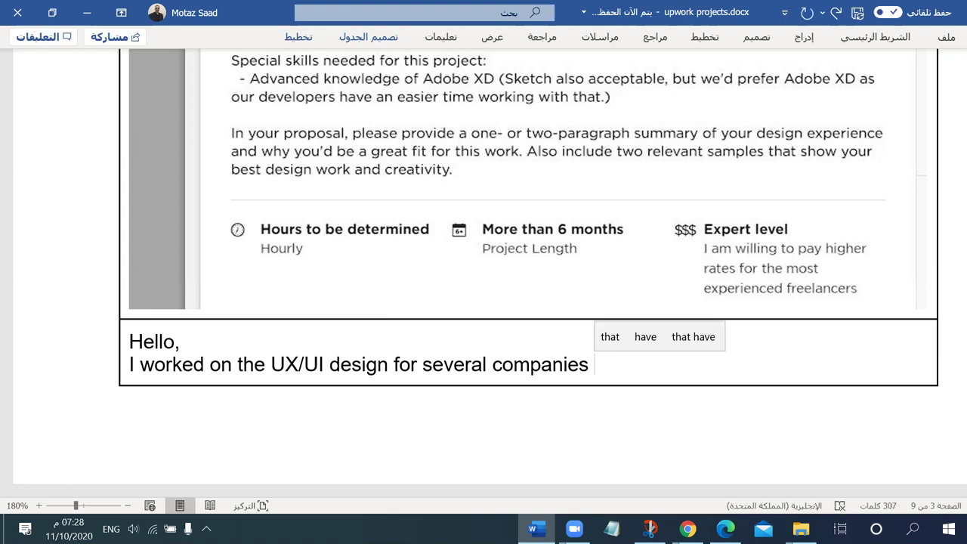
key(BackSpace)
key(BackSpace)
key(BackSpace)
key(BackSpace)
key(BackSpace)
key(BackSpace)
key(BackSpace)
key(BackSpace)
key(BackSpace)
key(BackSpace)
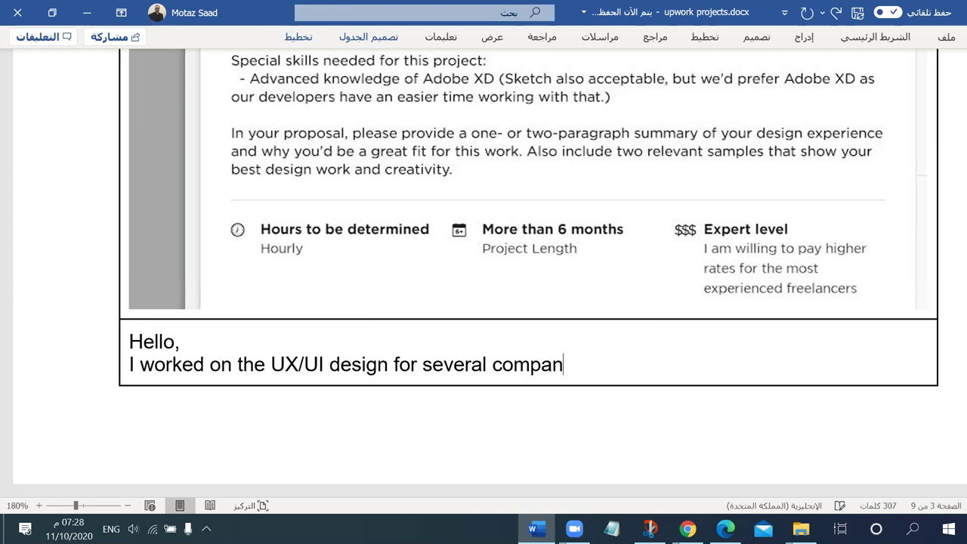
text(websi)
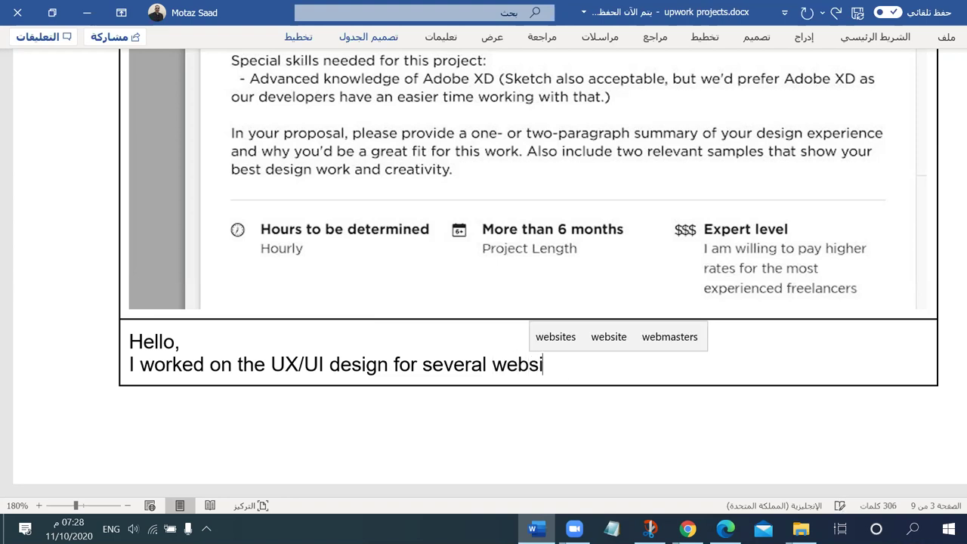
text(tes au)
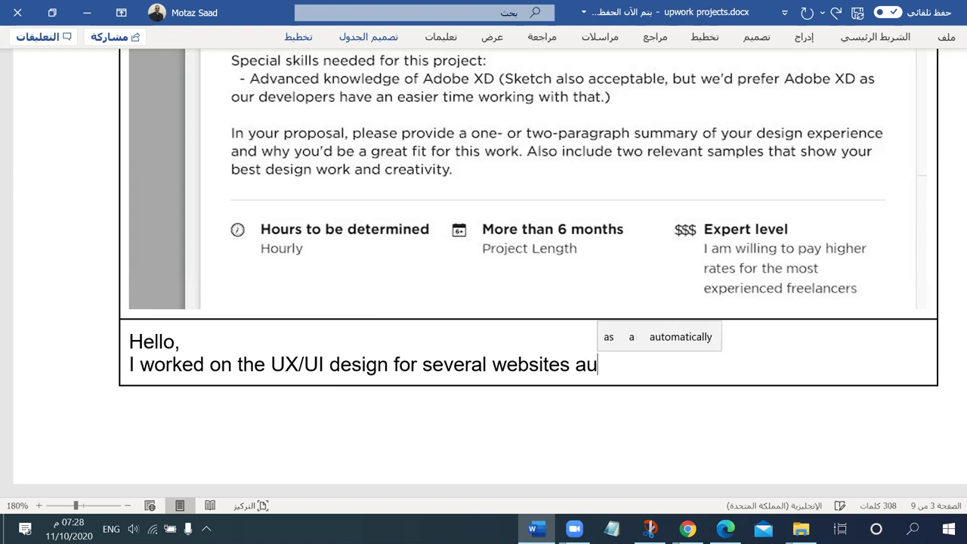
key(BackSpace)
key(BackSpace)
key(BackSpace)
text(, )
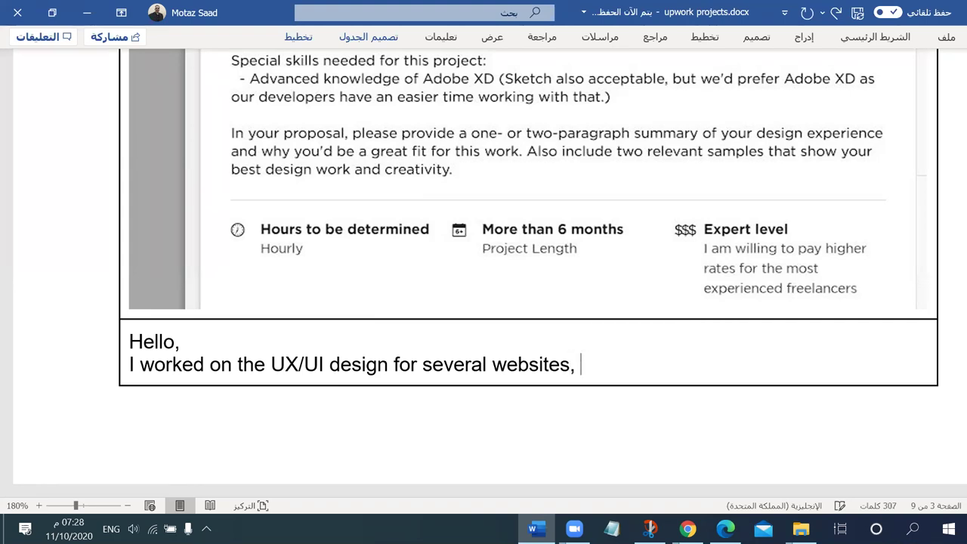
text(and )
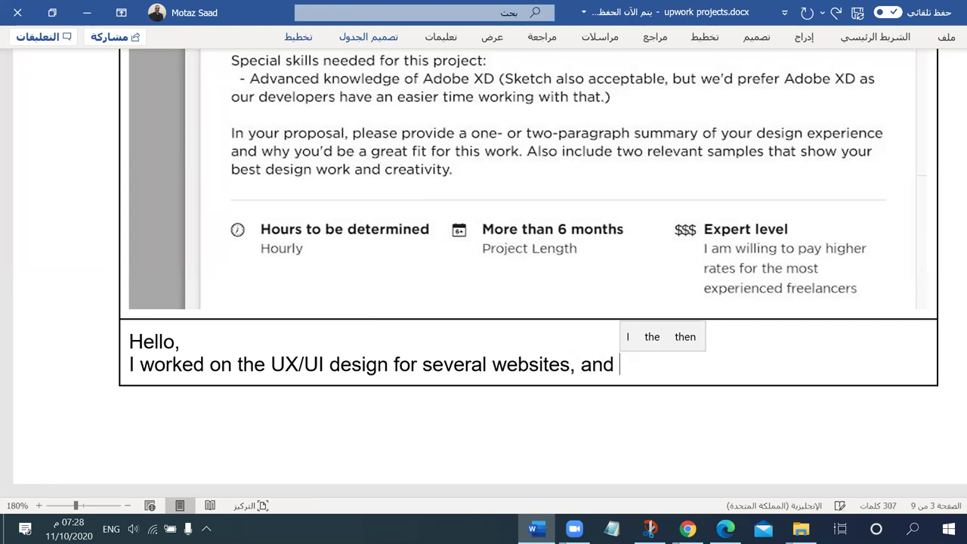
text(pleas)
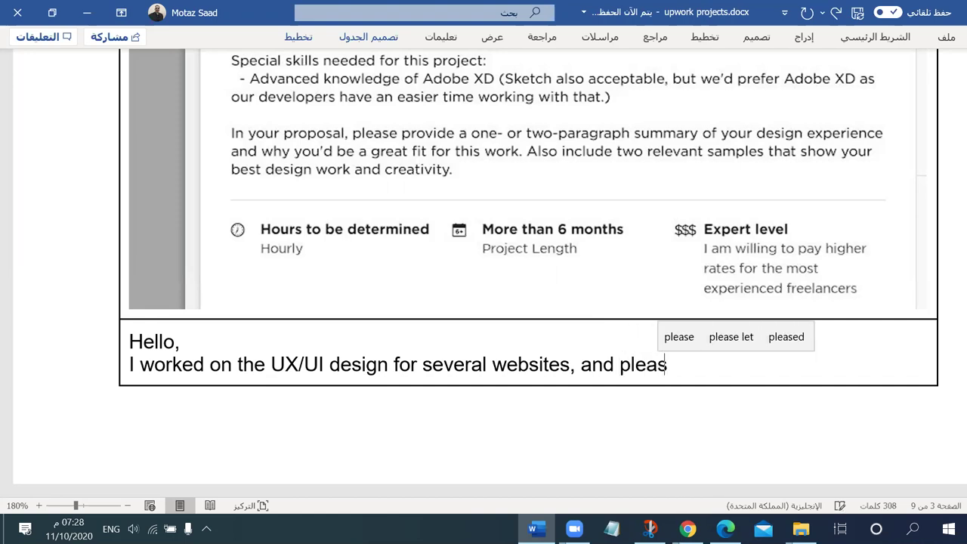
text(e have a look)
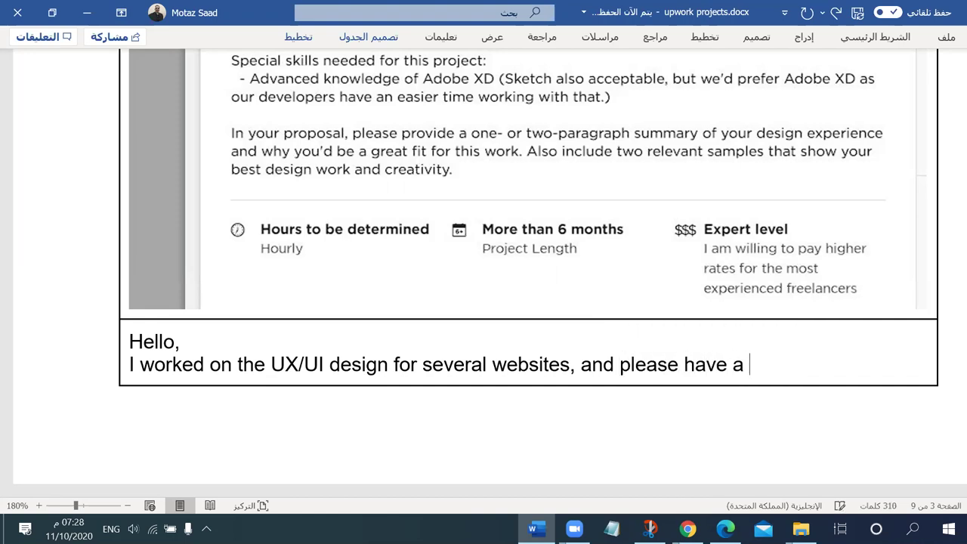
key(BackSpace)
key(BackSpace)
key(BackSpace)
key(BackSpace)
key(BackSpace)
key(BackSpace)
key(BackSpace)
key(BackSpace)
key(BackSpace)
key(BackSpace)
key(BackSpace)
key(BackSpace)
key(BackSpace)
key(BackSpace)
key(BackSpace)
key(BackSpace)
key(BackSpace)
key(BackSpace)
key(BackSpace)
key(BackSpace)
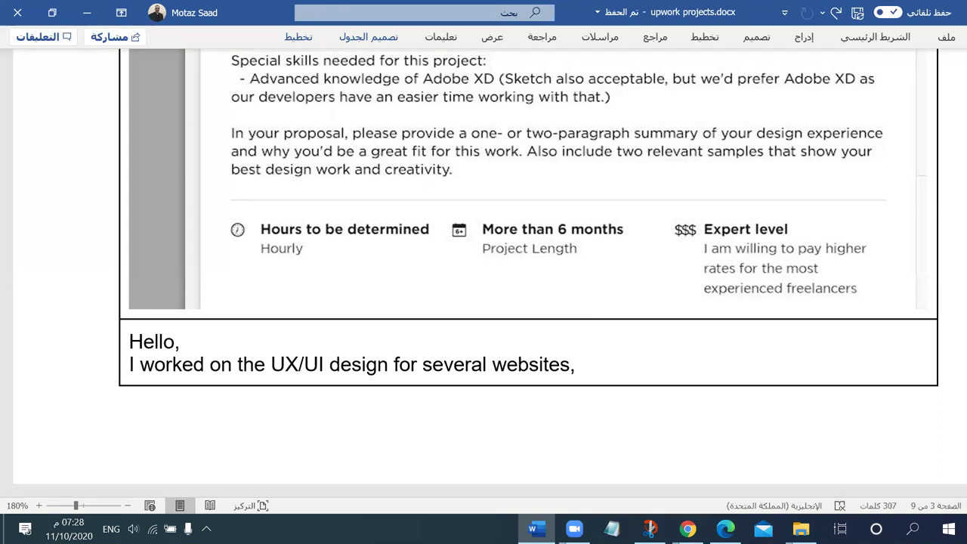
Step: Replace the comma after "websites" with "such as", and insert "similar" before "websites"
key(BackSpace)
text(such as)
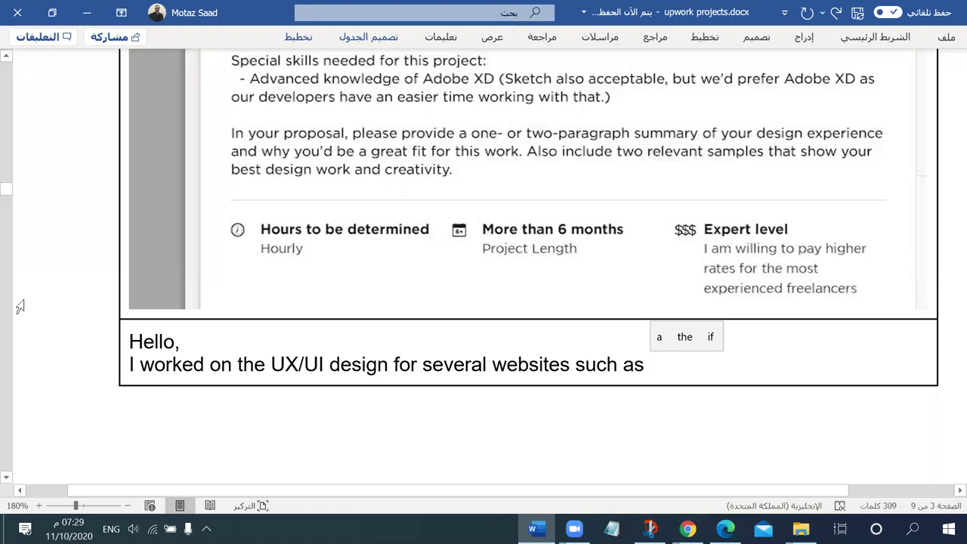
click(495, 370)
text(similar)
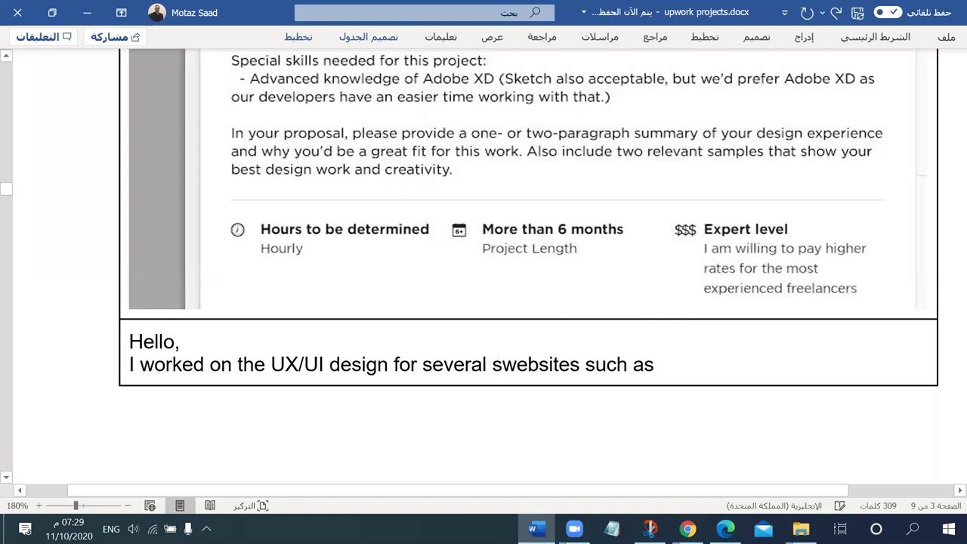
Step: Add "restaurants" after "such as", correcting its spelling with the suggested word and making it plural
click(713, 364)
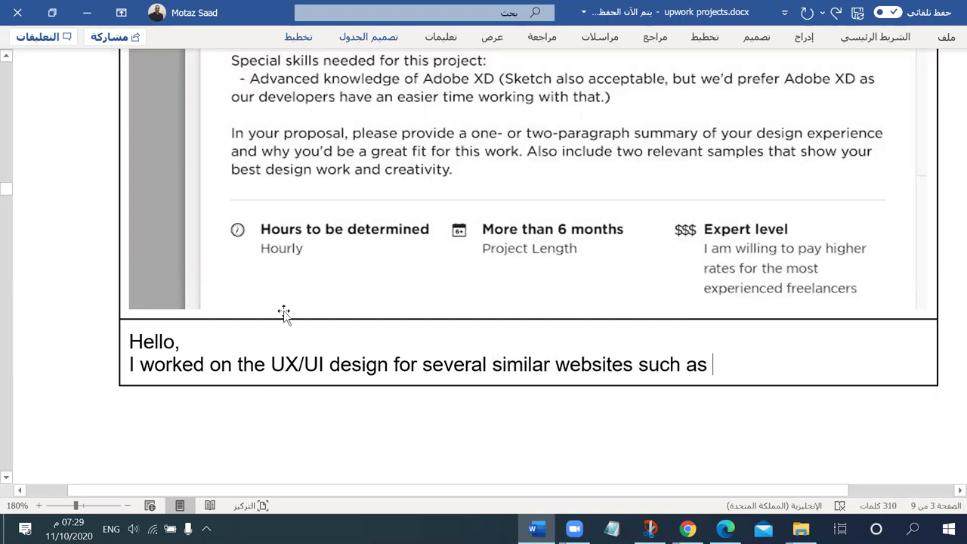
text(resto)
key(BackSpace)
text(torant)
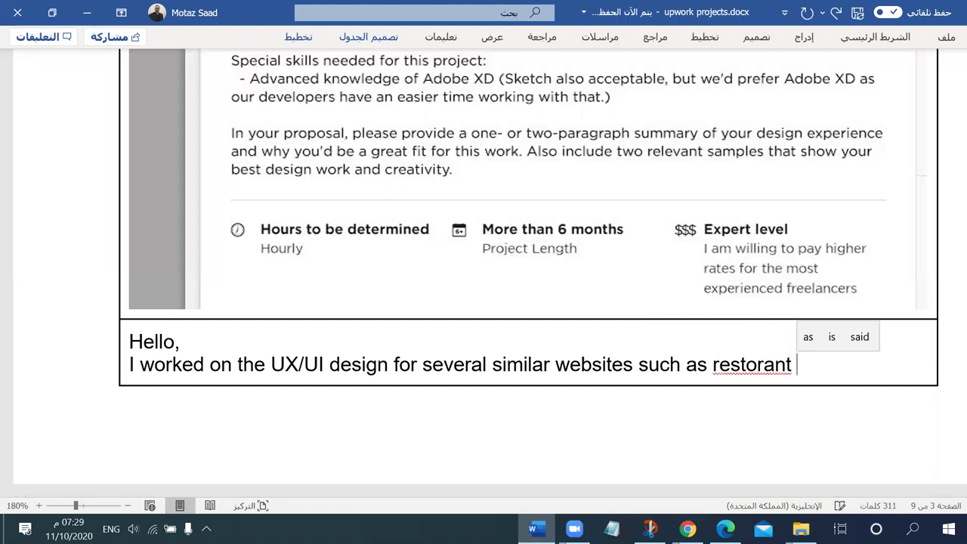
right_click(767, 368)
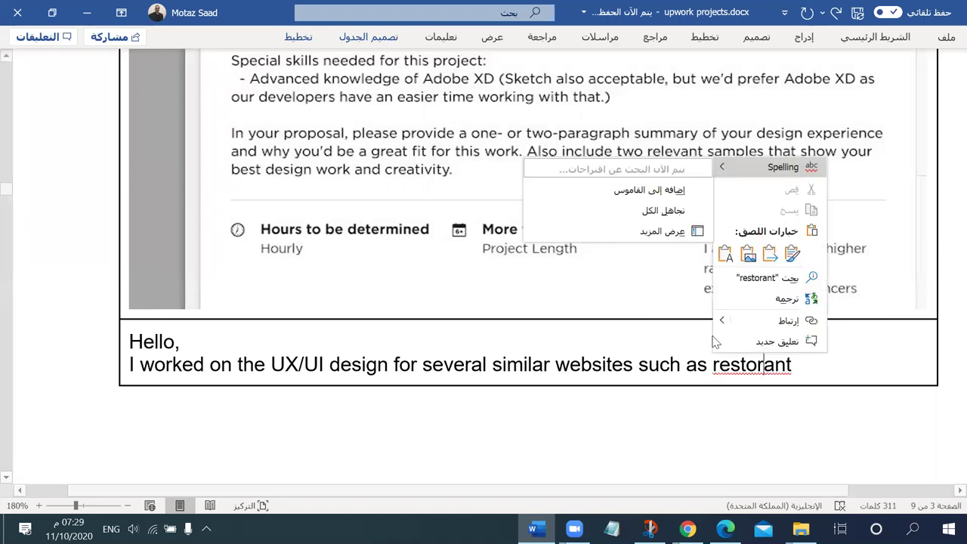
click(657, 178)
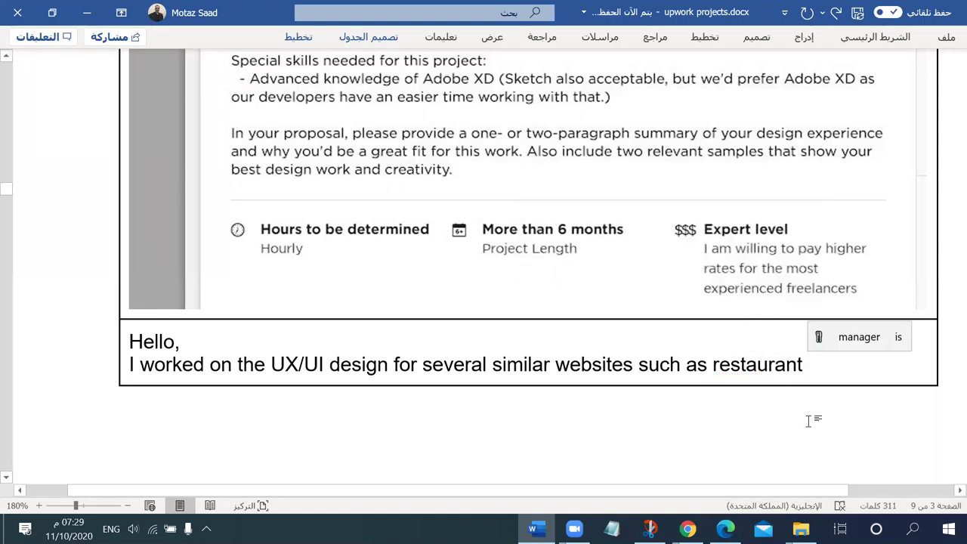
key(BackSpace)
text(s )
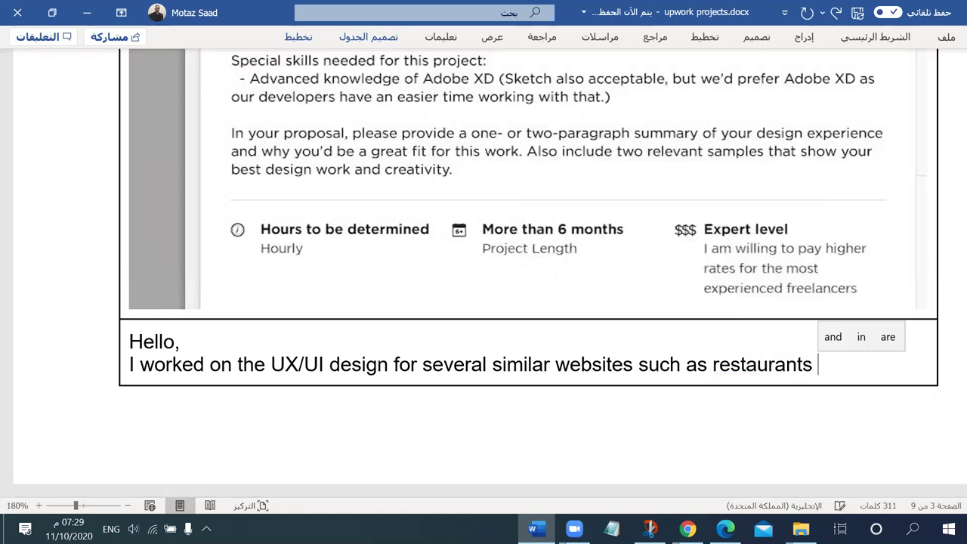
Step: Finish the sentence after "restaurants" with "and food order websites."
text(and)
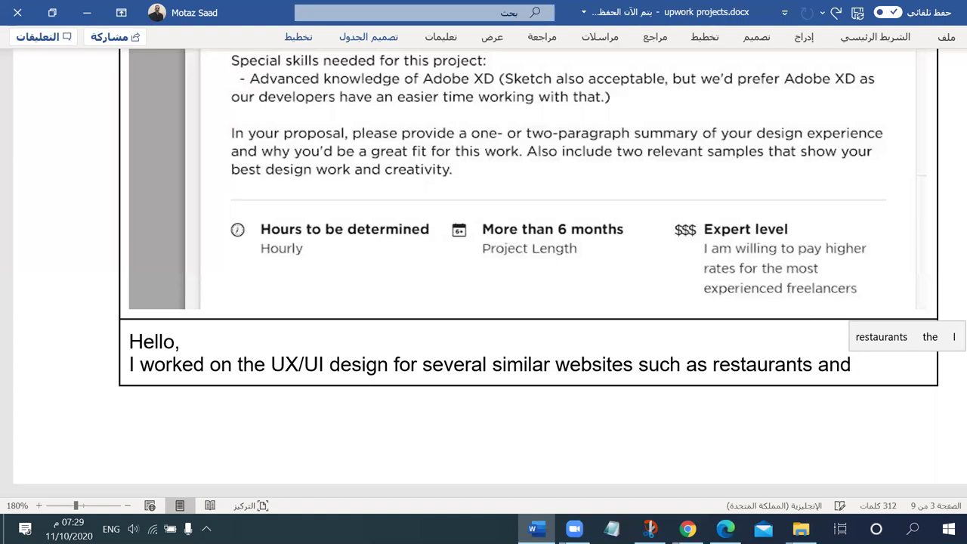
text( food orde)
text(r we)
key(BackSpace)
key(BackSpace)
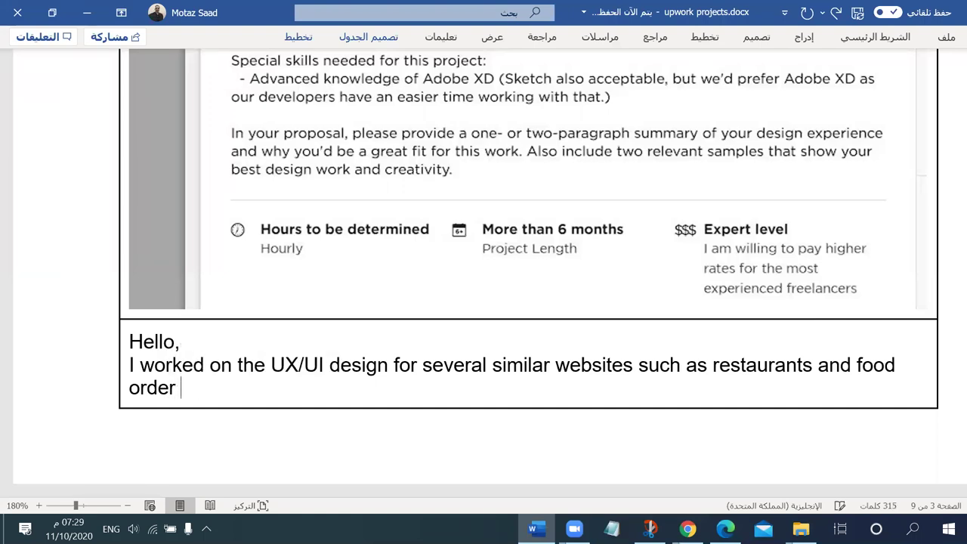
text(sites)
key(BackSpace)
key(BackSpace)
key(BackSpace)
key(BackSpace)
text(we)
key(BackSpace)
key(BackSpace)
key(BackSpace)
text(websites.)
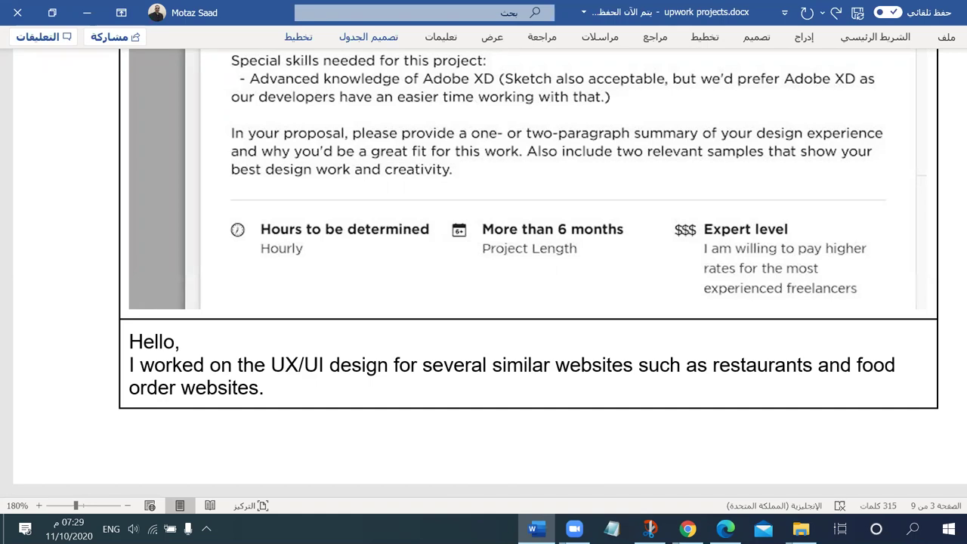
Step: Start a new sentence after "food order websites." reading "Please have a look at"
double_click(760, 365)
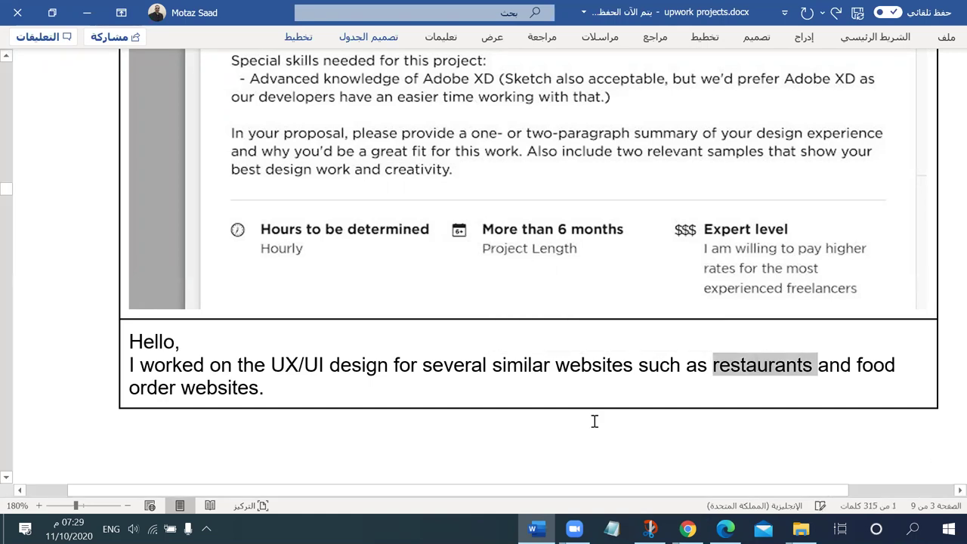
click(284, 384)
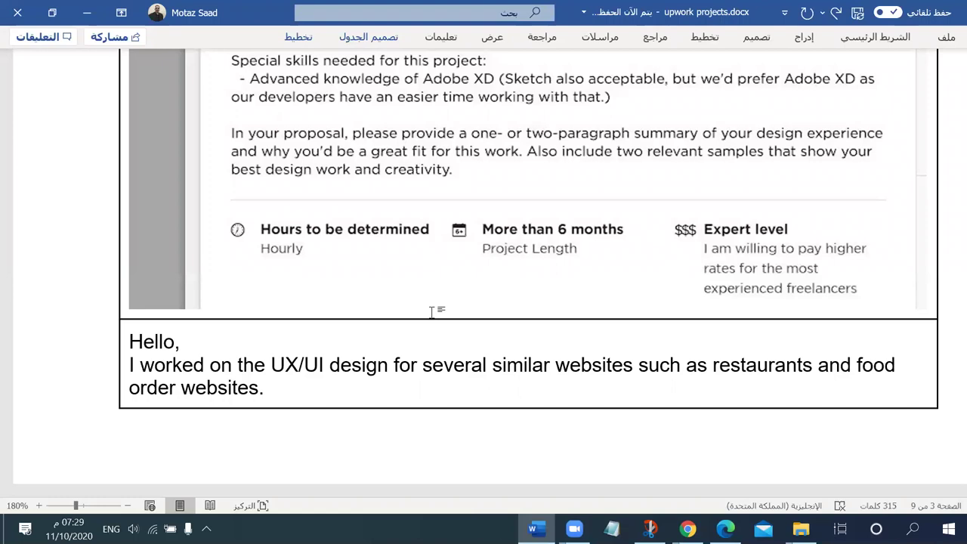
text(Please have a)
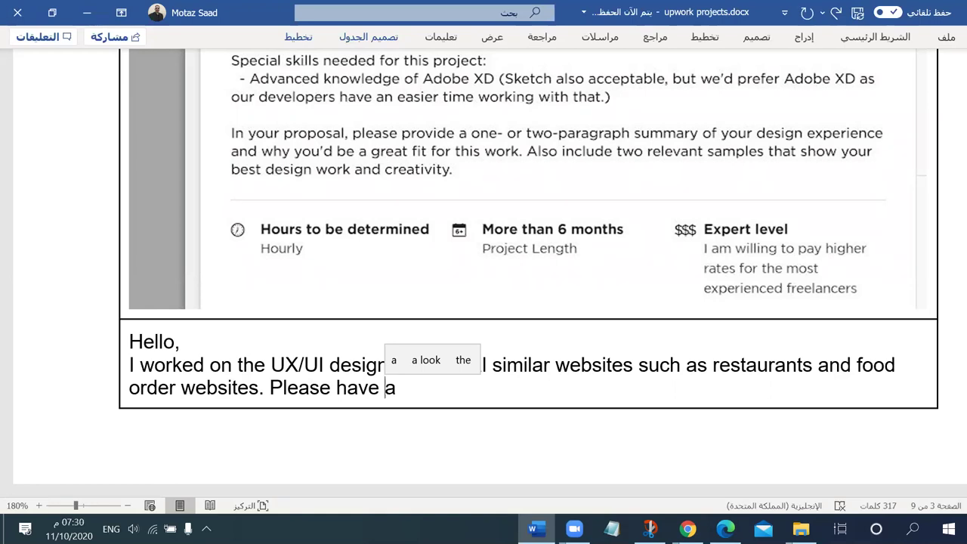
text( l)
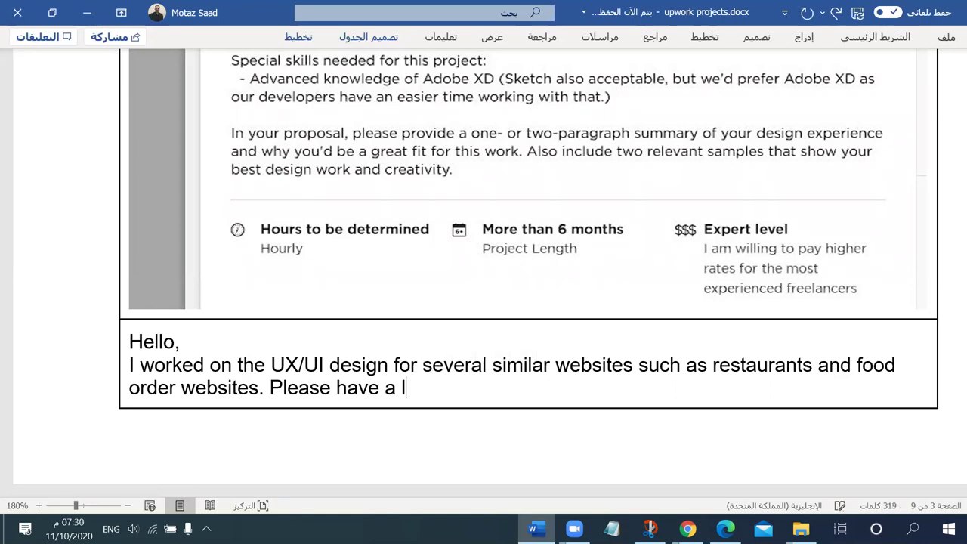
text(ook at )
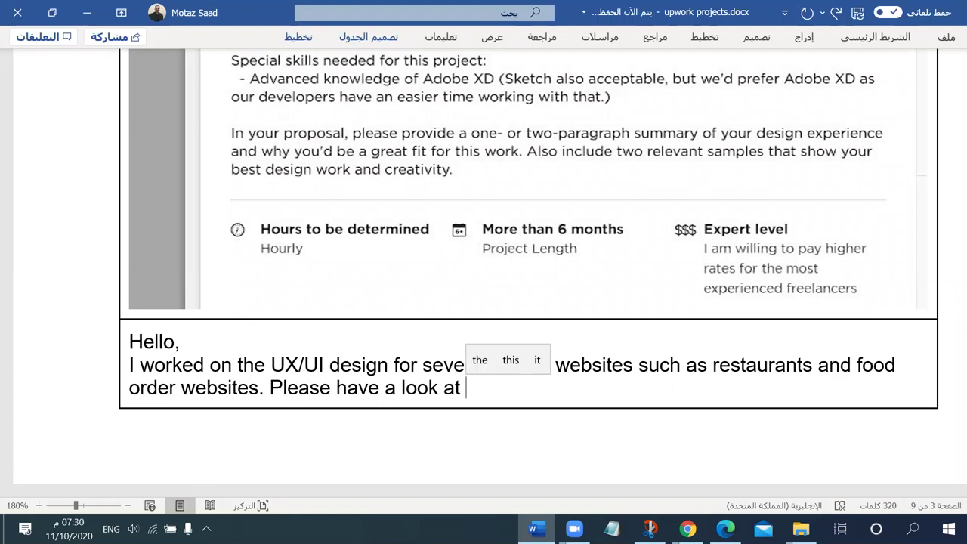
Step: Continue the new sentence with "a sample of my designs at"
text(some)
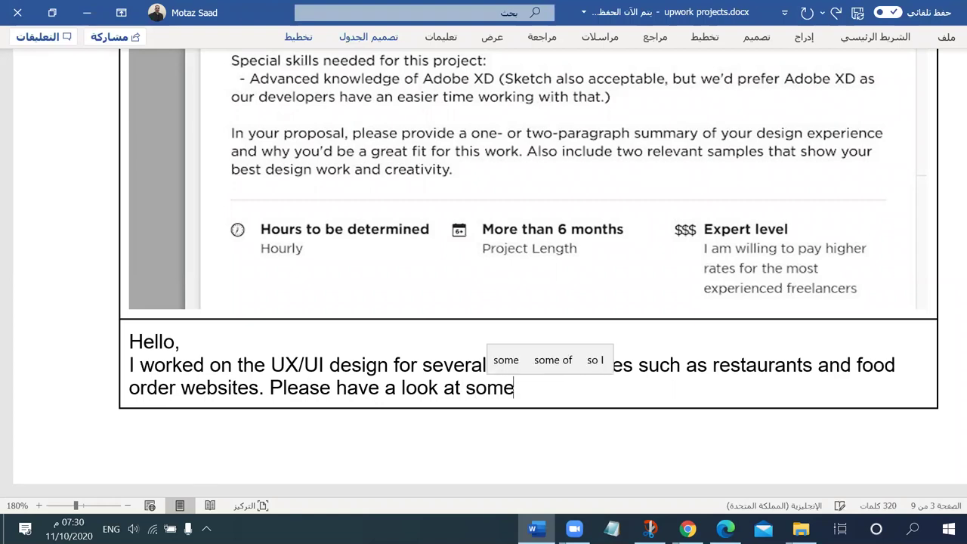
key(BackSpace)
key(BackSpace)
key(BackSpace)
key(BackSpace)
text(as)
key(BackSpace)
text(sample of my desi)
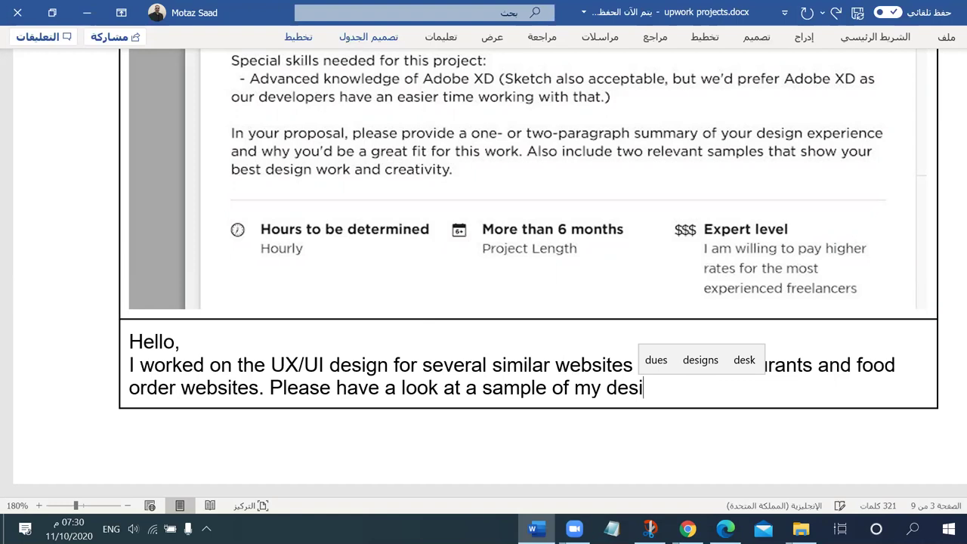
text(gns at)
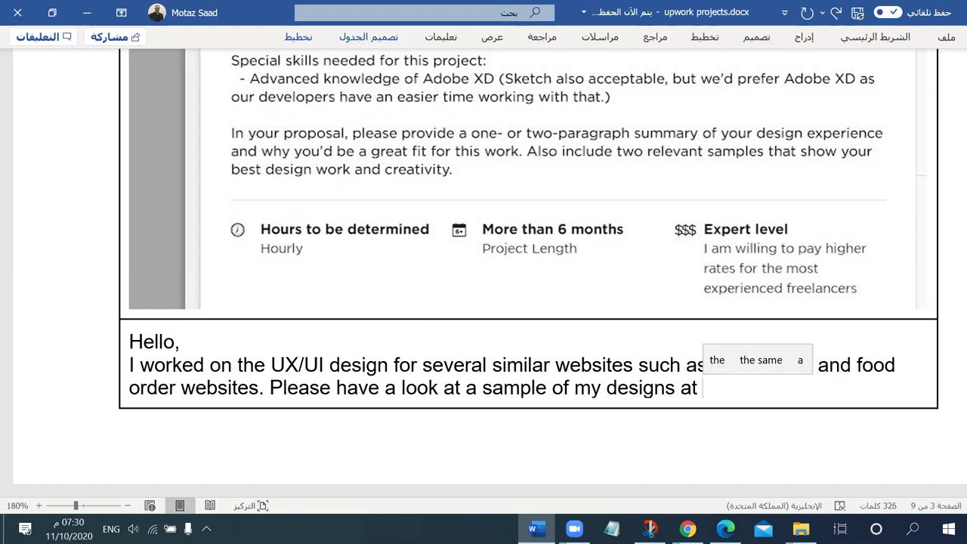
Step: Replace the "at" following "my designs" with "in the portfolio at"
key(BackSpace)
key(BackSpace)
key(BackSpace)
text(in the )
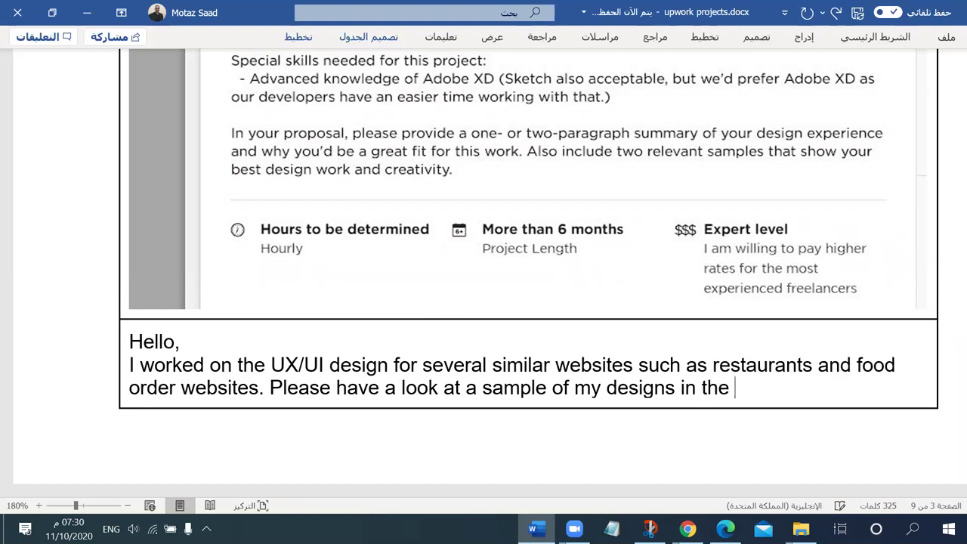
text(port)
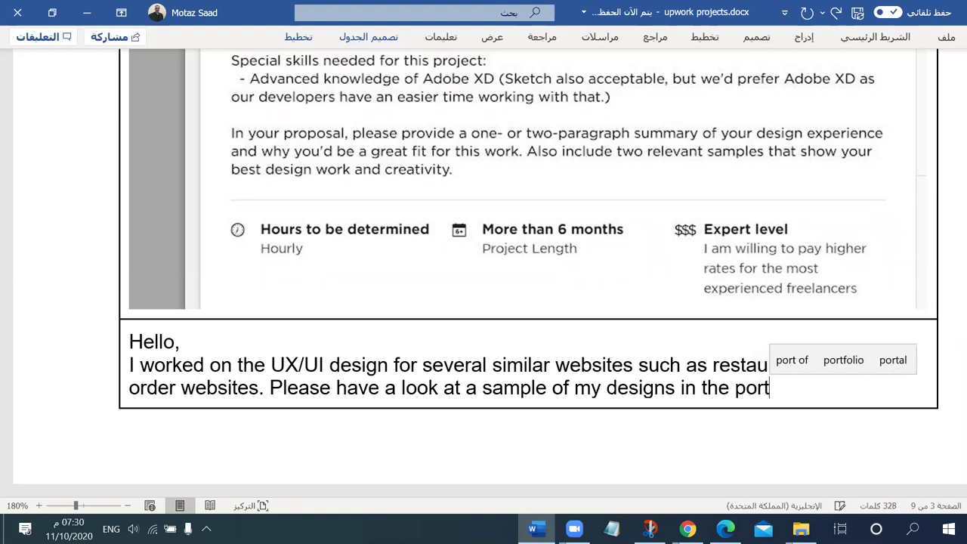
text(folio at )
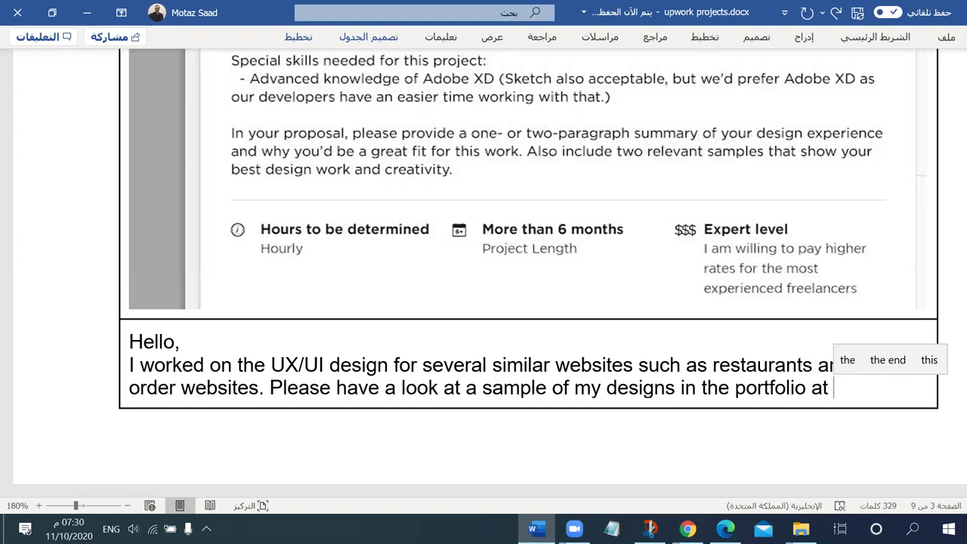
Step: Finish the portfolio sentence with "this link."
text(this ki)
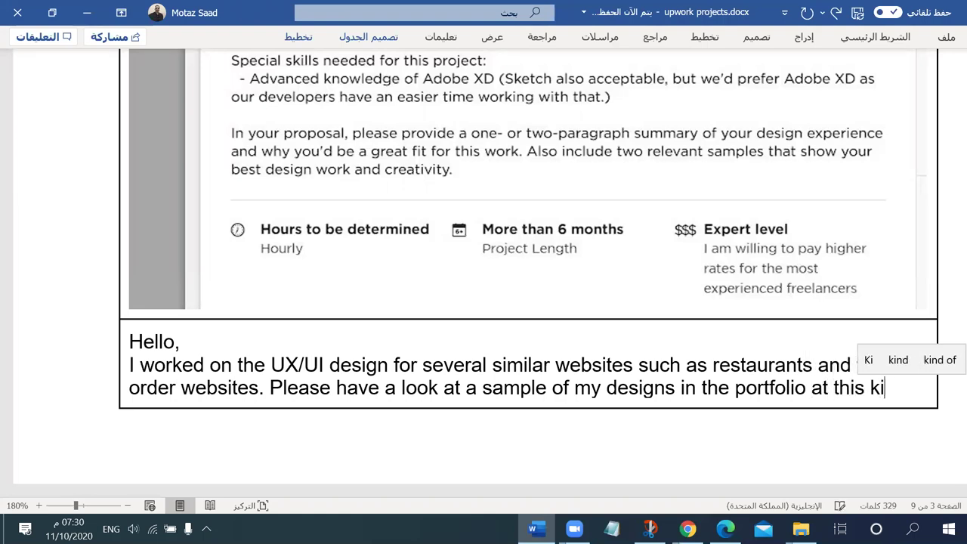
key(BackSpace)
key(BackSpace)
text(lok)
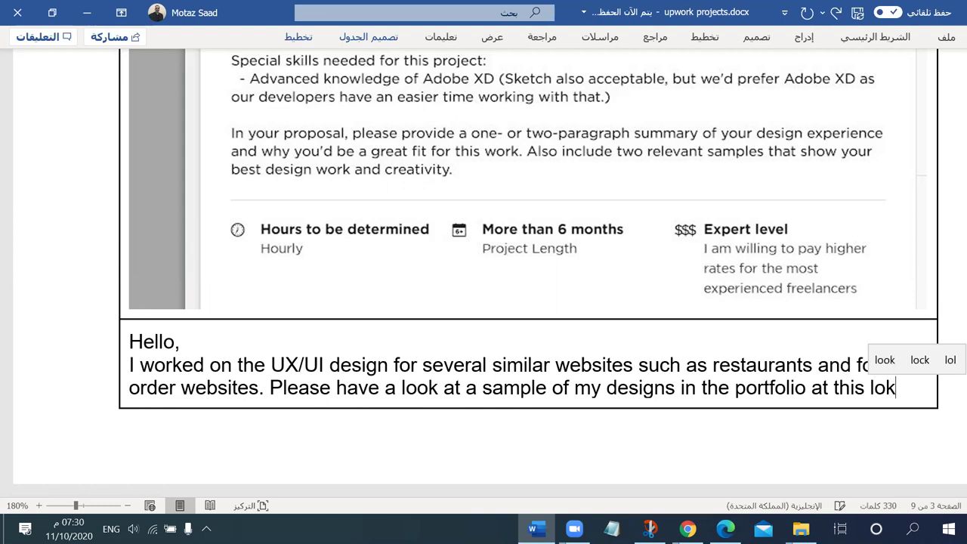
key(BackSpace)
key(BackSpace)
text(ikn)
key(BackSpace)
key(BackSpace)
text(nk.)
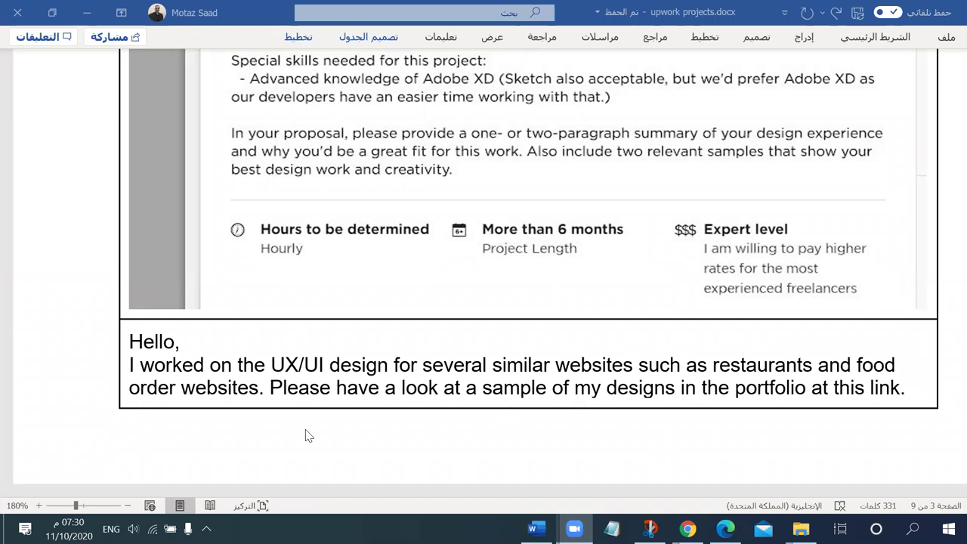
Step: Review the UX/UI job's deliverables, special skills and proposal requirements against the drafted reply
scroll(479, 363, up, 11)
scroll(931, 331, down, 10)
scroll(931, 330, down, 3)
drag(896, 323, 161, 323)
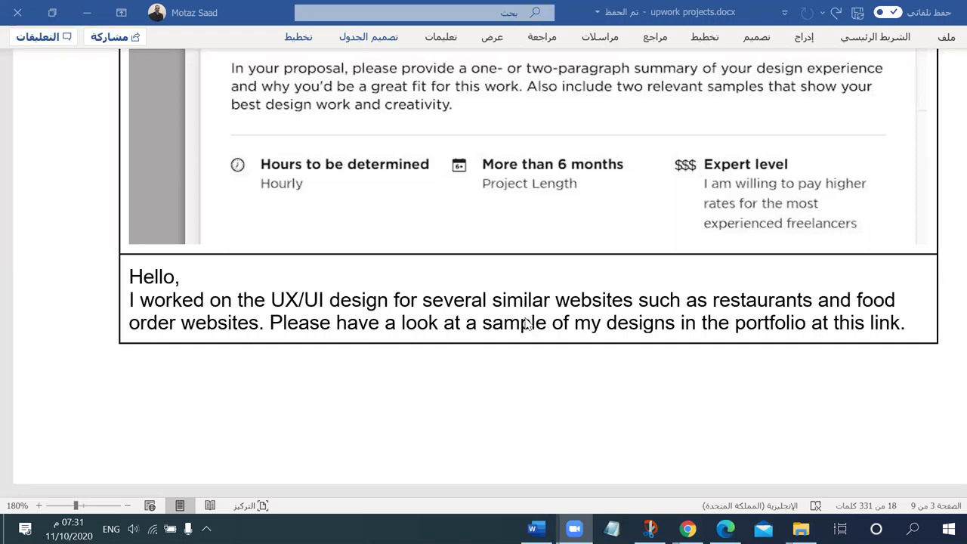
scroll(528, 323, up, 2)
scroll(528, 323, up, 1)
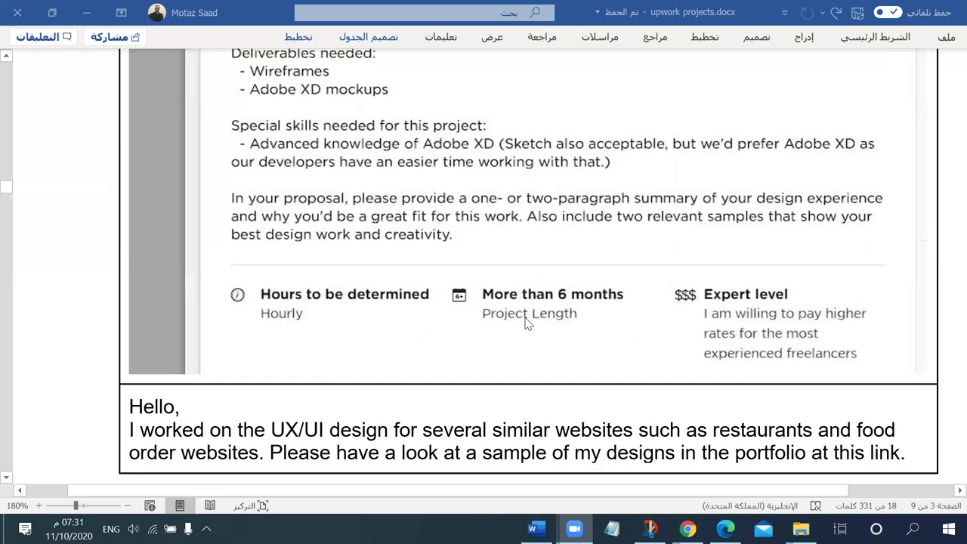
scroll(528, 323, up, 4)
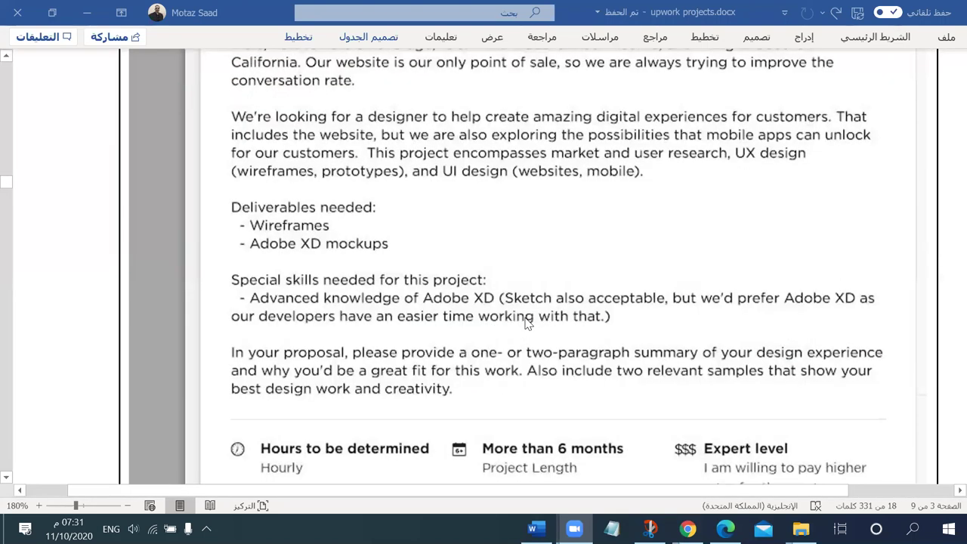
scroll(528, 323, up, 4)
scroll(527, 324, down, 7)
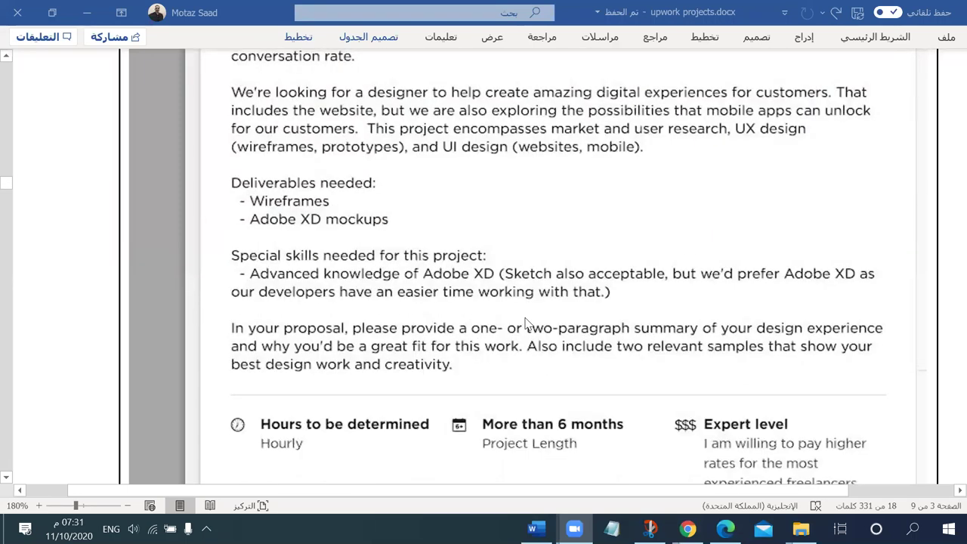
scroll(527, 323, down, 4)
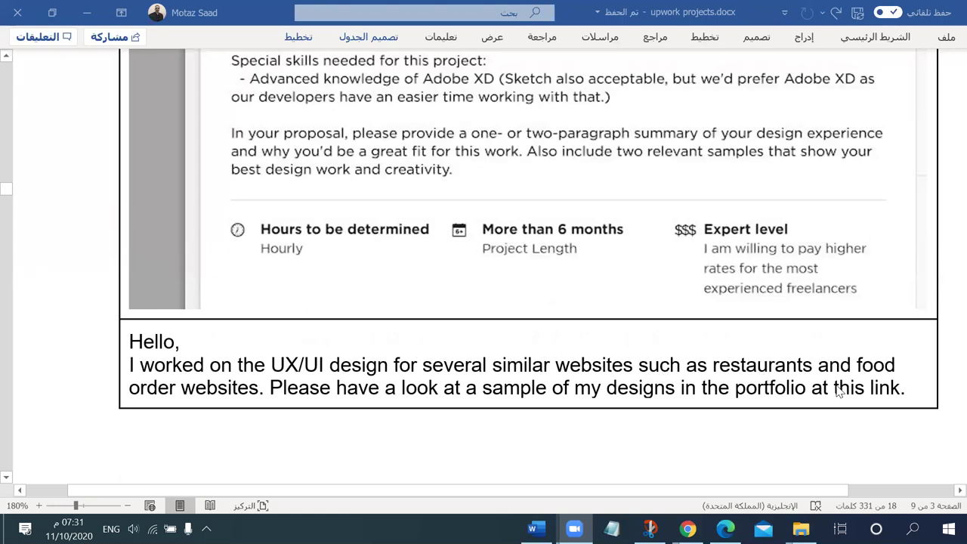
Step: Highlight "portfolio at this link" in the last sentence of the UX/UI proposal
double_click(884, 388)
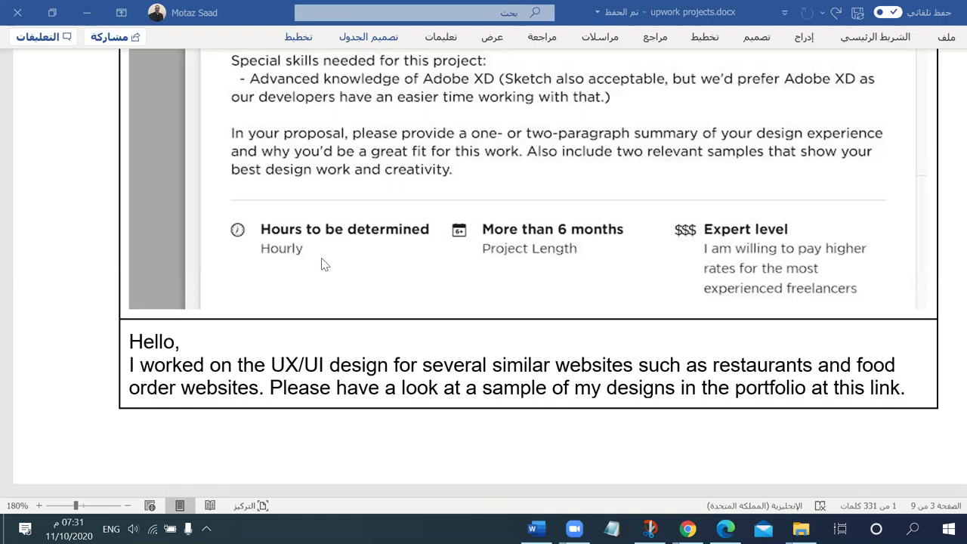
double_click(876, 387)
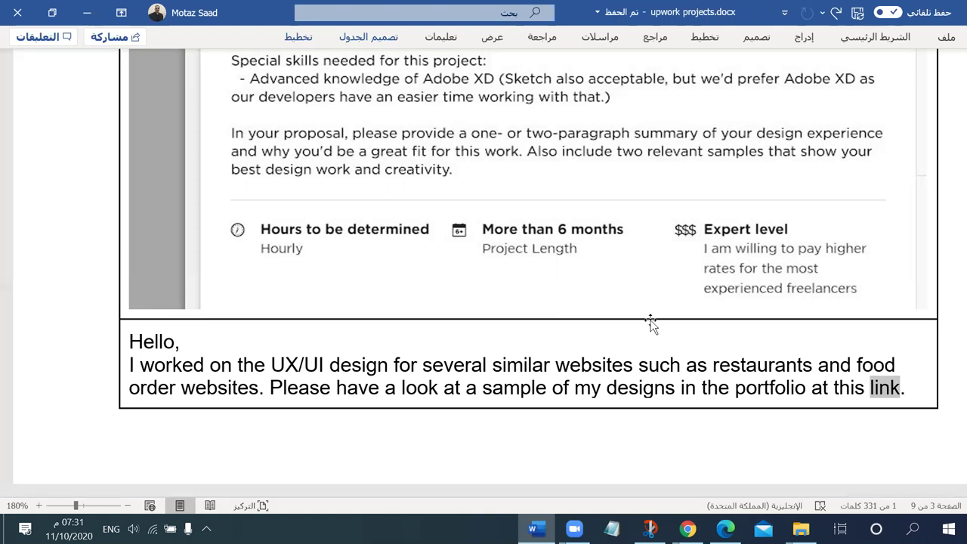
drag(807, 387, 895, 388)
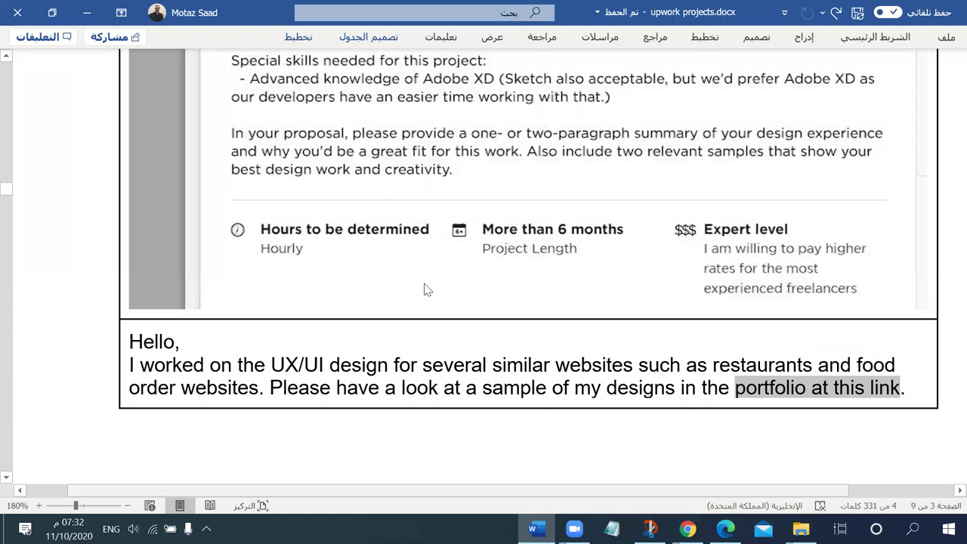
key(alt+Tab)
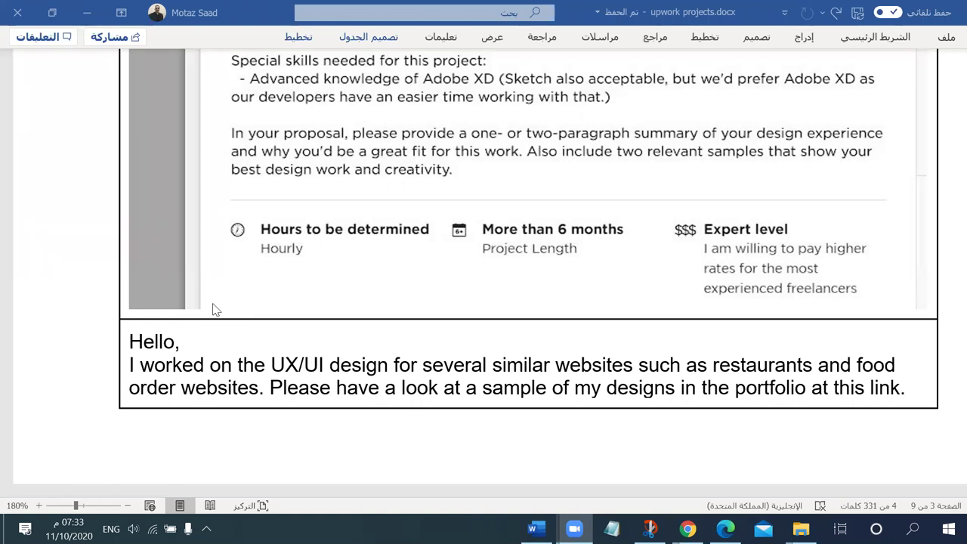
click(315, 337)
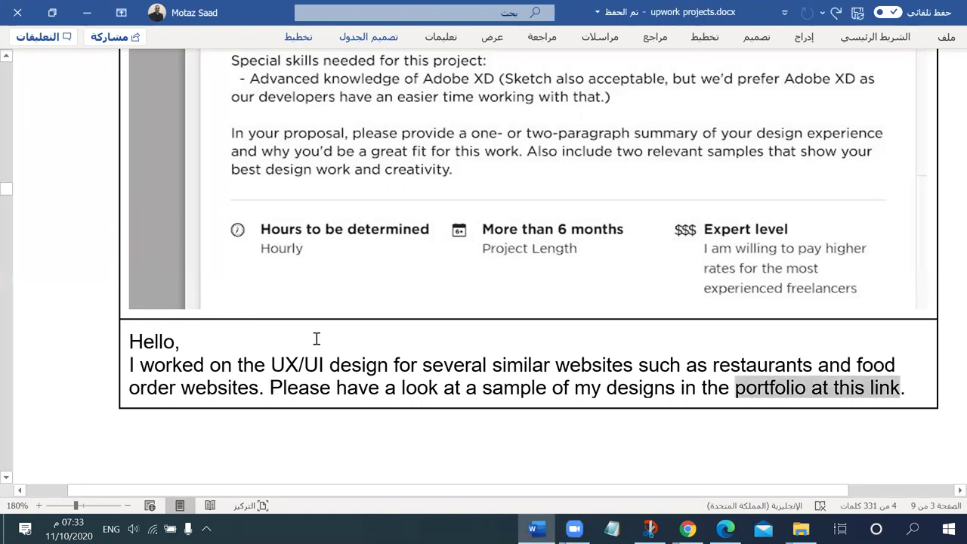
Step: Examine the earlier web developer proposal's wording about clean, efficient code and the GitHub repo link
scroll(529, 314, up, 5)
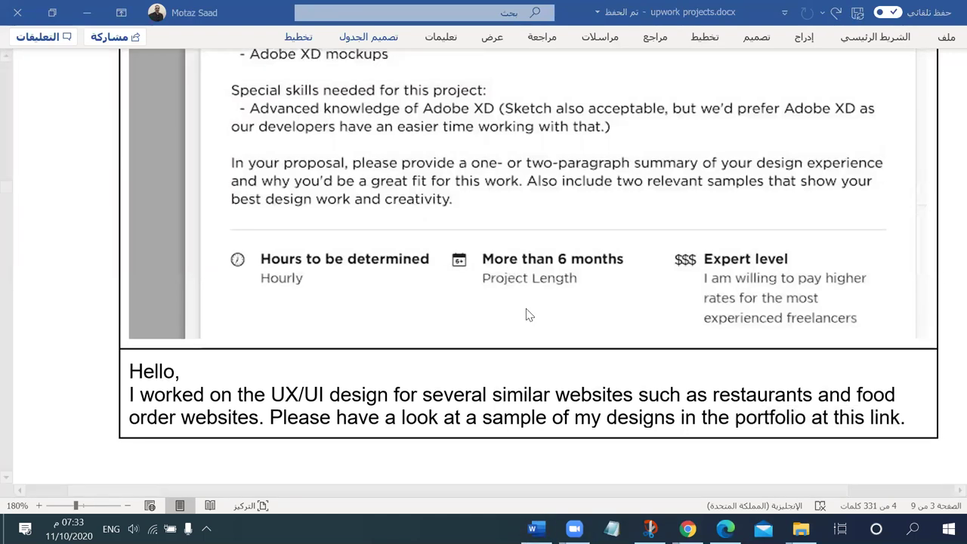
scroll(529, 314, up, 10)
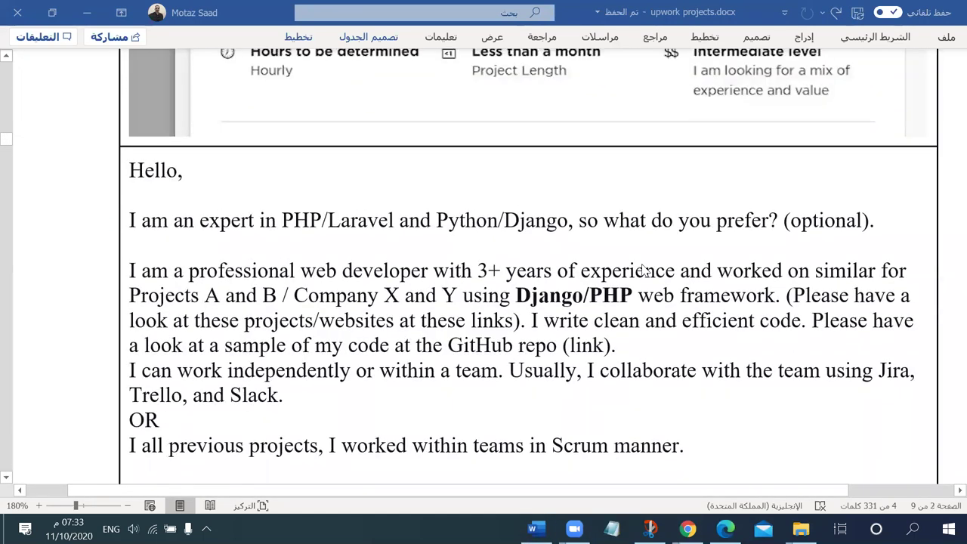
drag(566, 346, 606, 345)
click(574, 346)
double_click(586, 345)
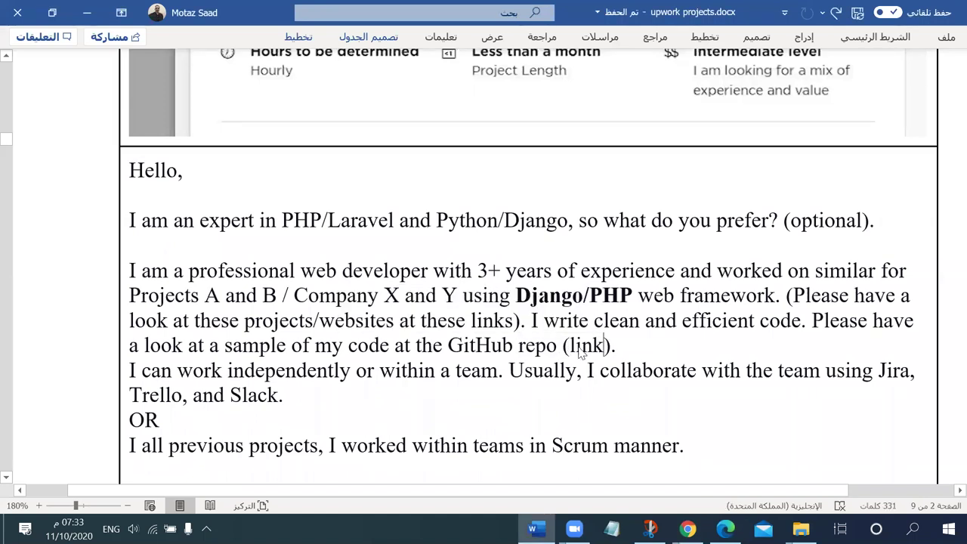
drag(416, 345, 602, 345)
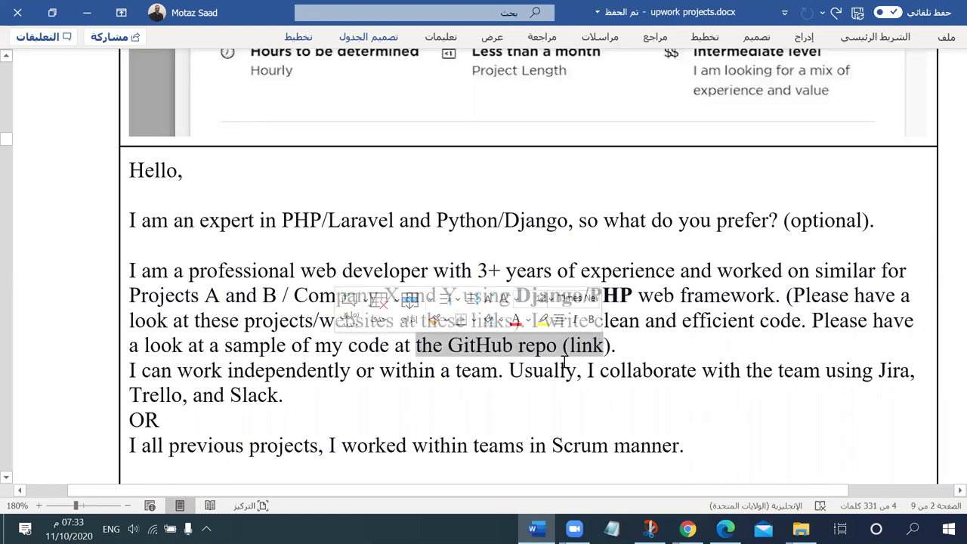
click(666, 320)
click(532, 320)
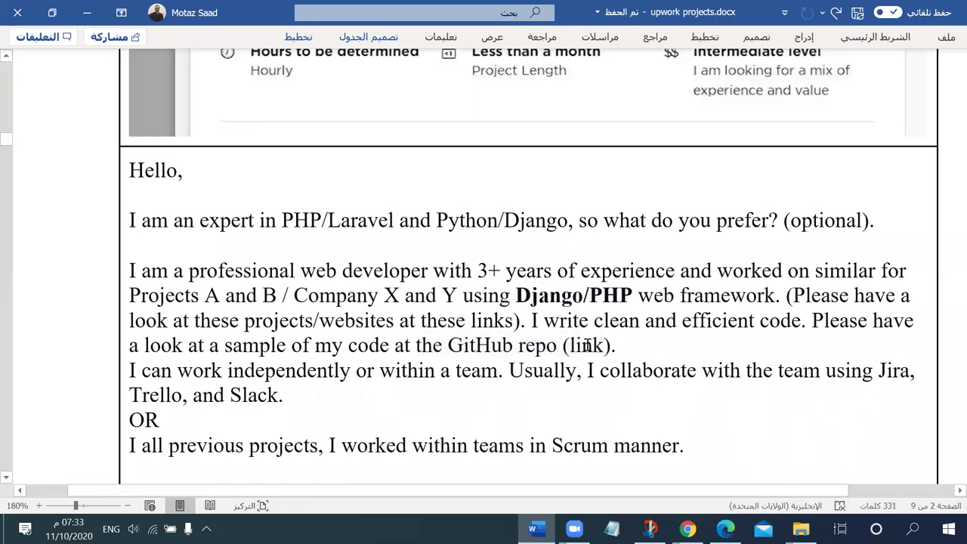
shift+click(617, 345)
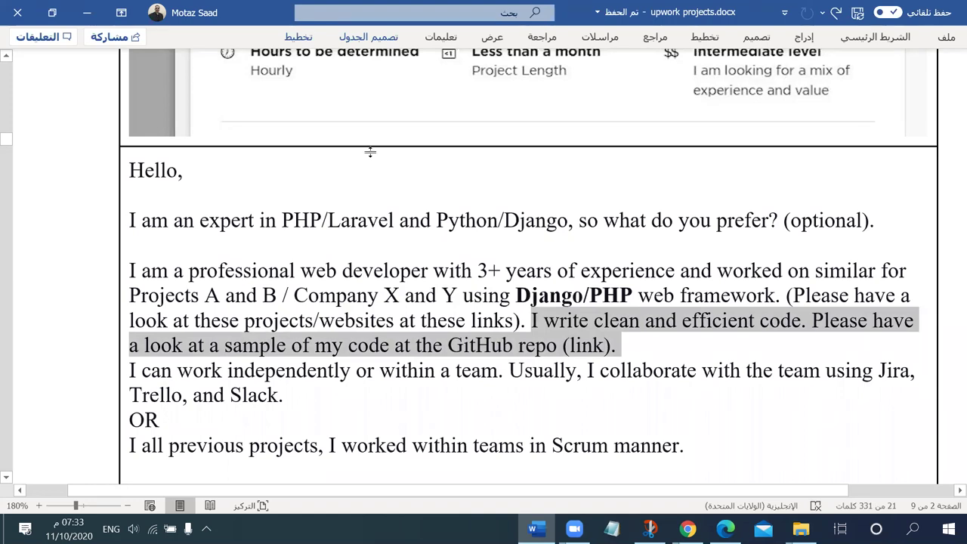
click(495, 347)
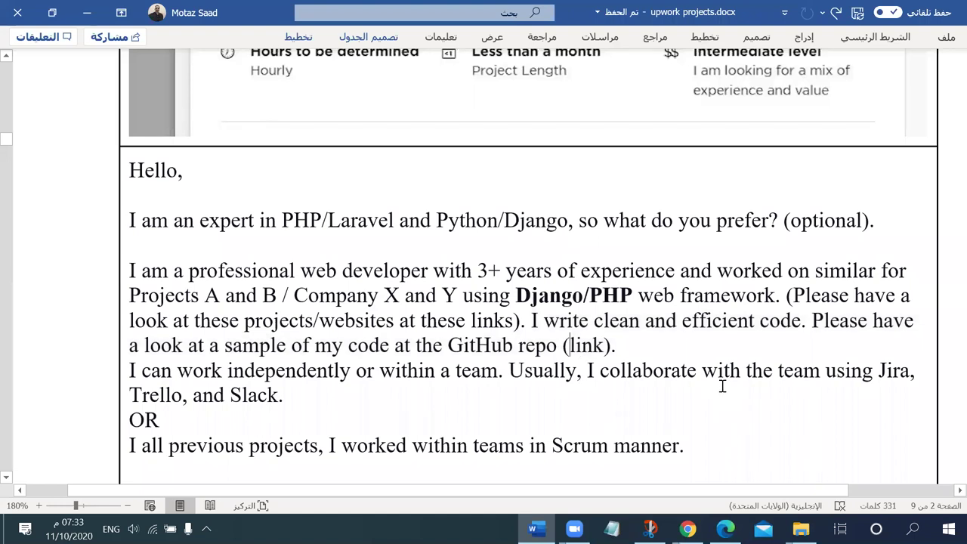
Step: Return to the UX/UI proposal and highlight the word "link" at its end
scroll(659, 335, down, 10)
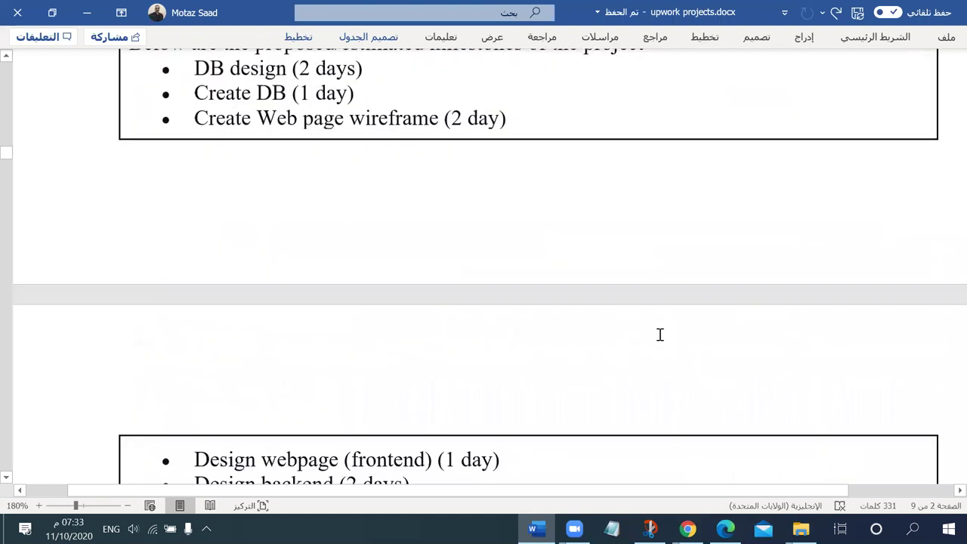
scroll(659, 337, down, 15)
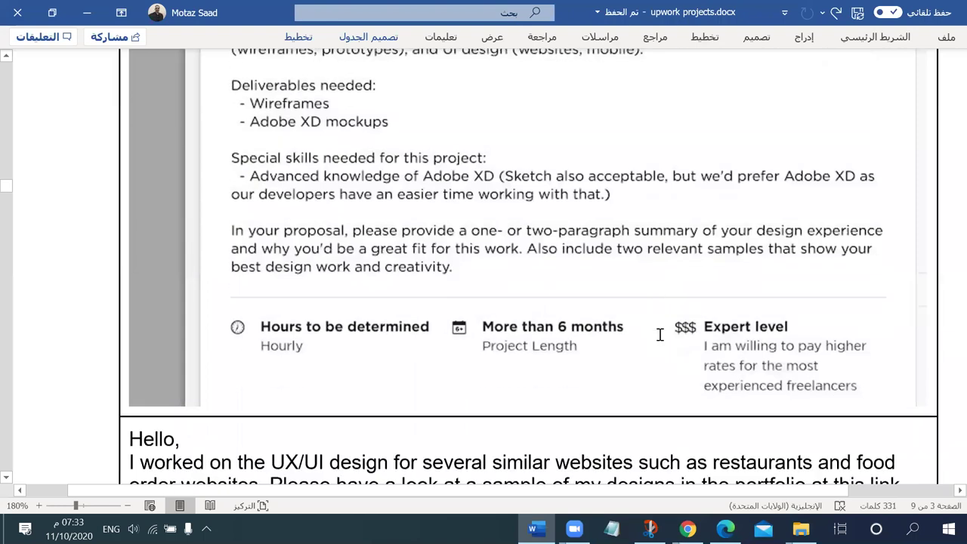
scroll(659, 334, up, 5)
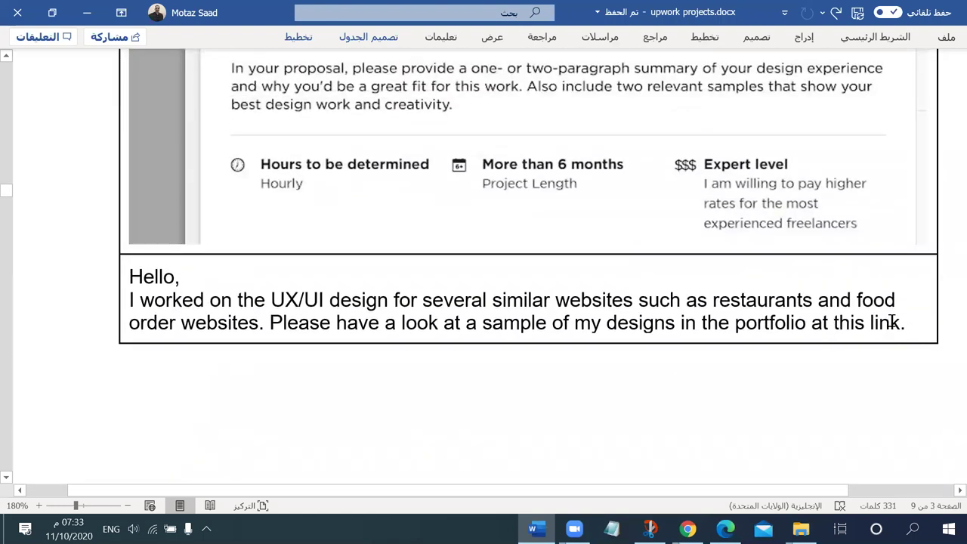
double_click(885, 323)
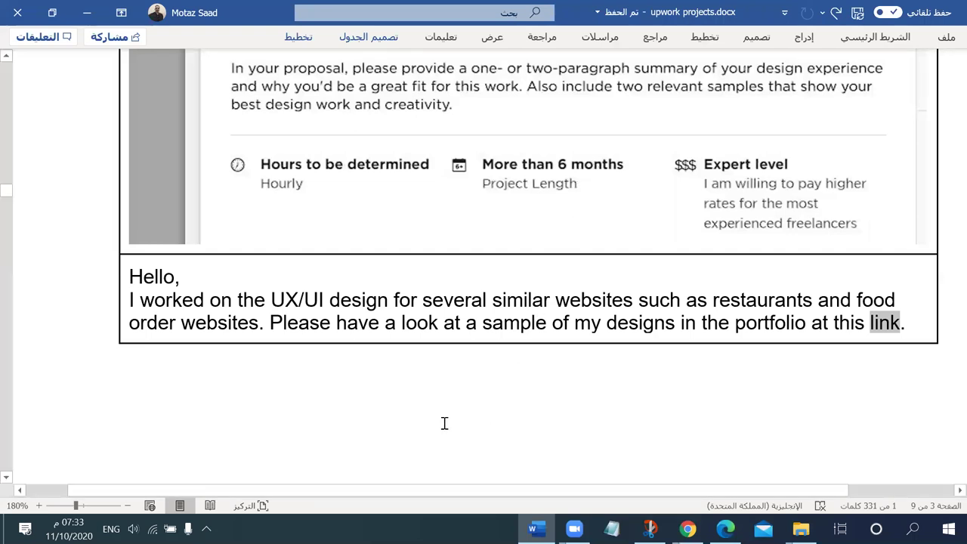
Step: Check the job's requirements, and add the line "Below are the proposed milestones" after a blank line at the end of the UX/UI proposal
scroll(492, 276, up, 6)
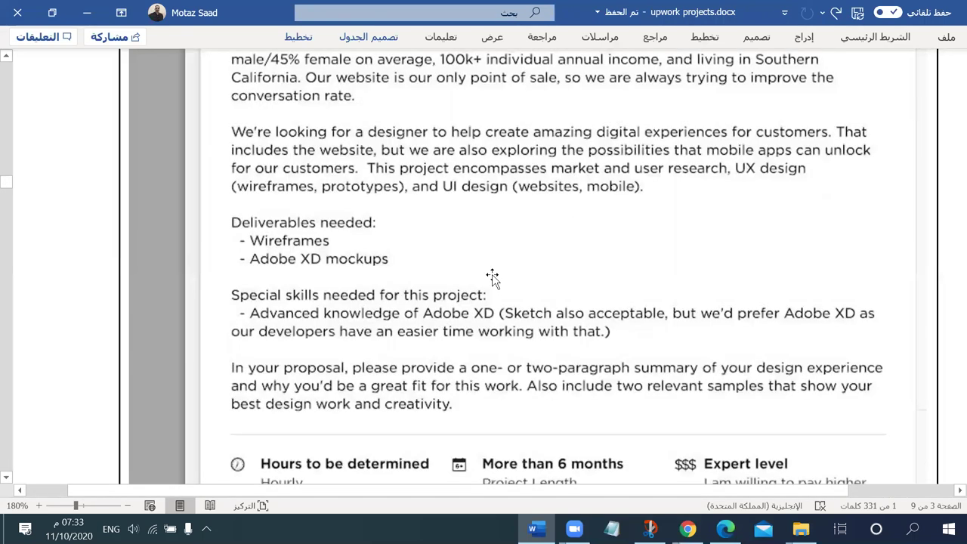
scroll(493, 276, down, 3)
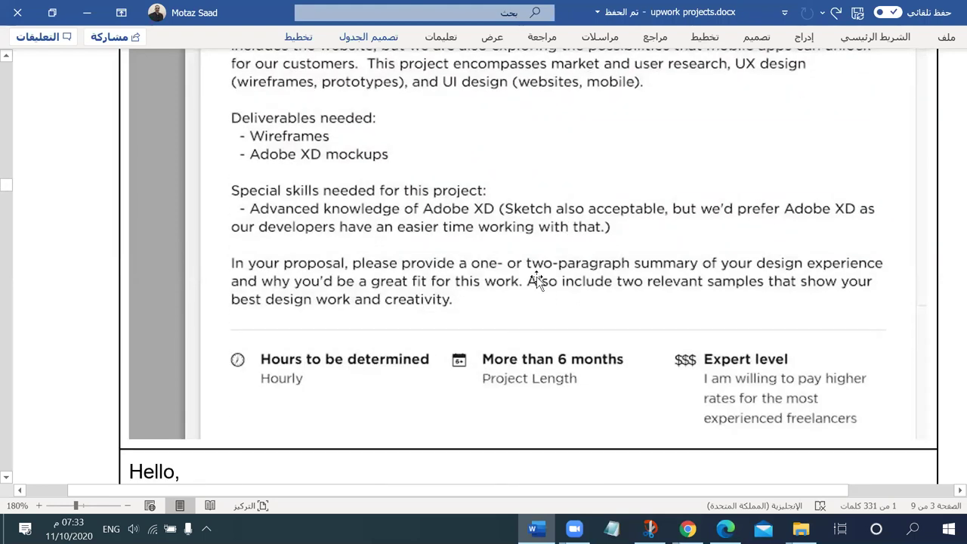
scroll(475, 279, up, 2)
scroll(320, 239, down, 1)
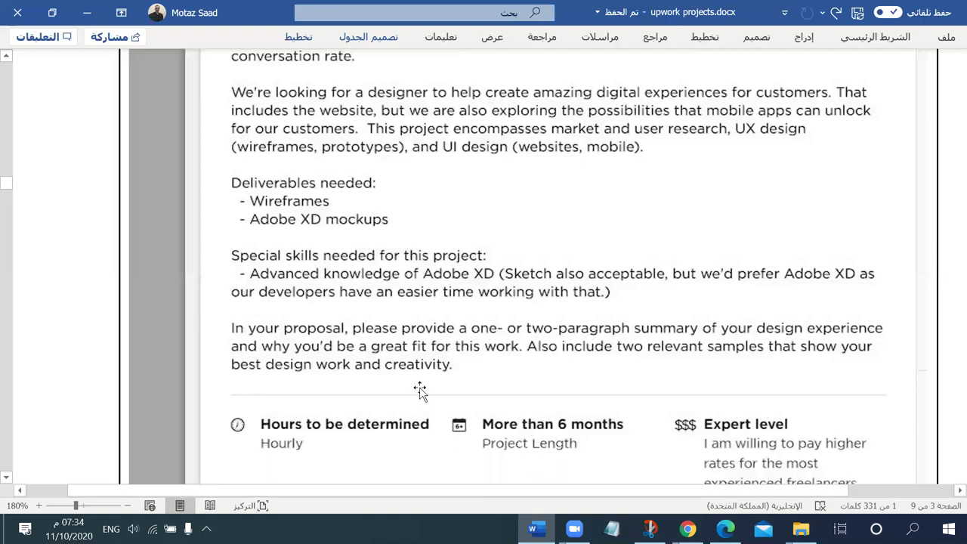
scroll(883, 408, down, 5)
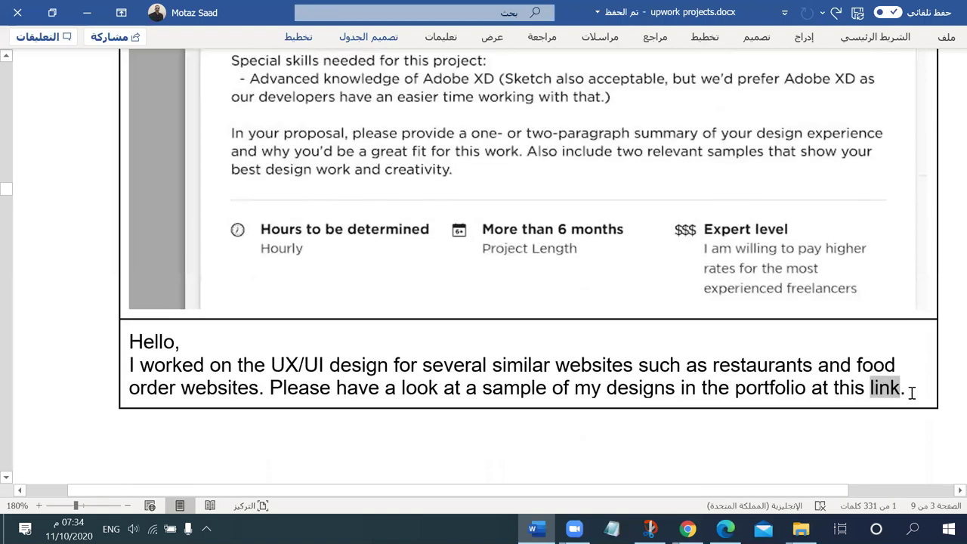
click(912, 393)
key(Return)
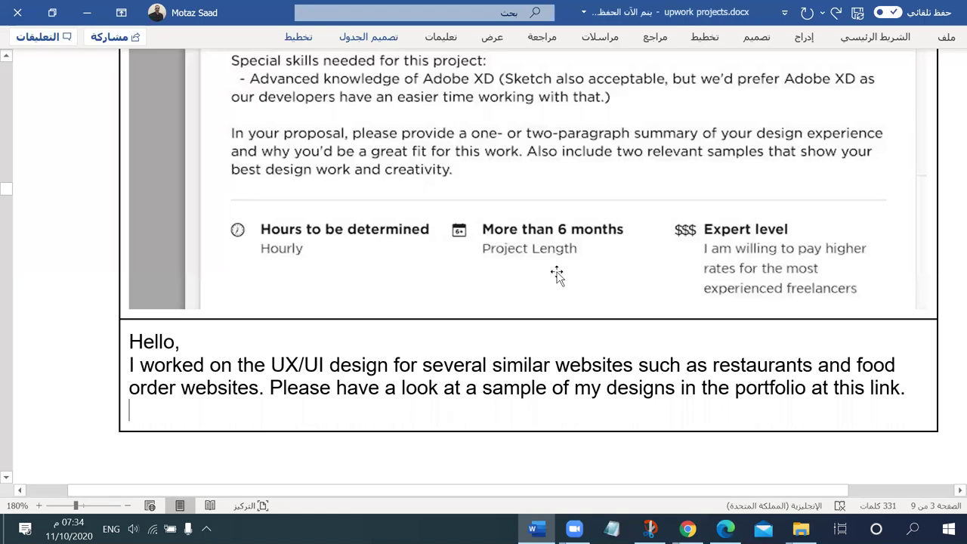
key(Return)
text(B)
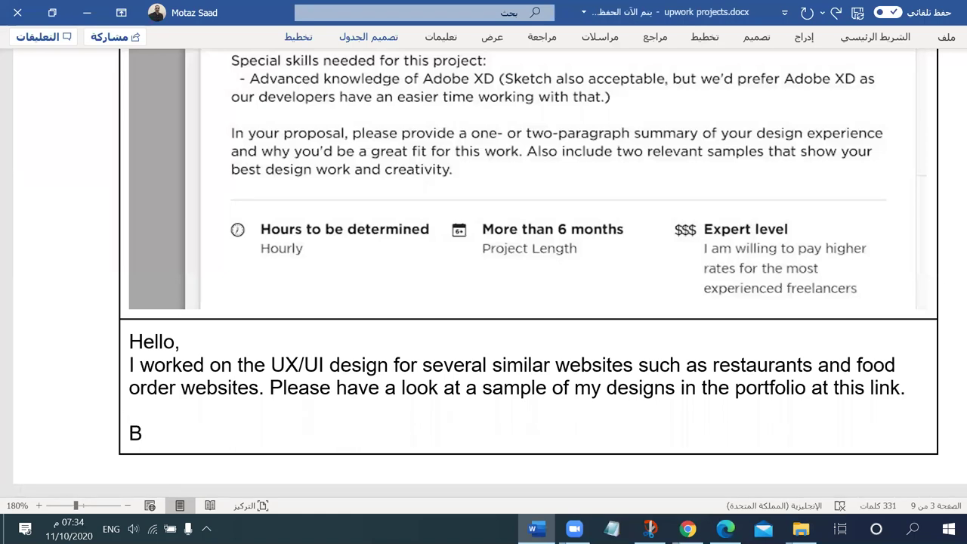
text(elow are the porp)
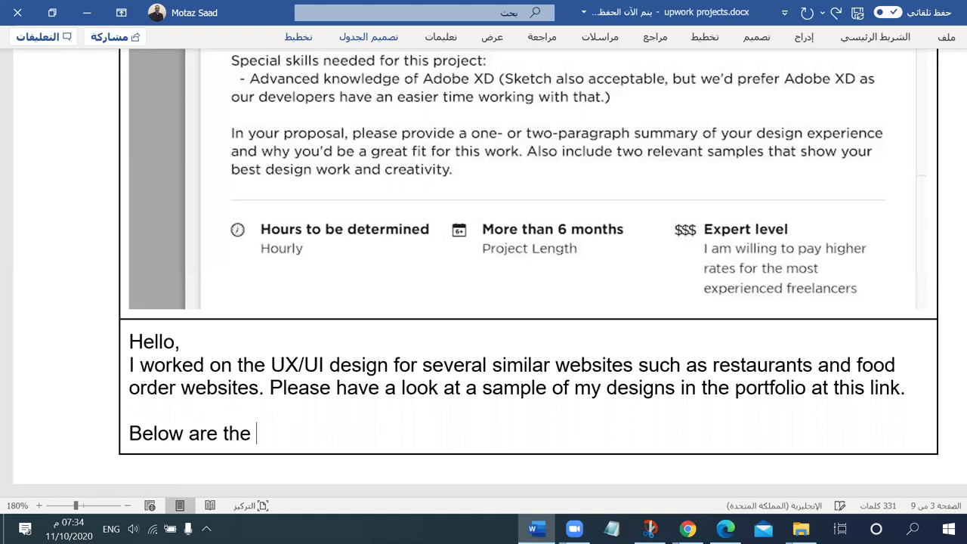
key(BackSpace)
key(BackSpace)
key(BackSpace)
text(roposed mo)
key(BackSpace)
text(ilestones)
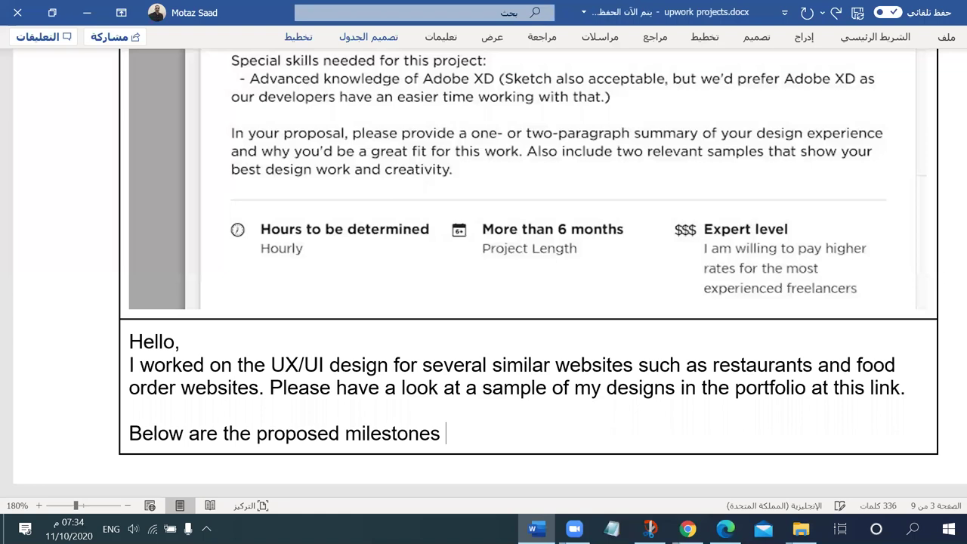
Step: Start a bulleted list below the milestones line with the item "Create website wireframe"
key(Down)
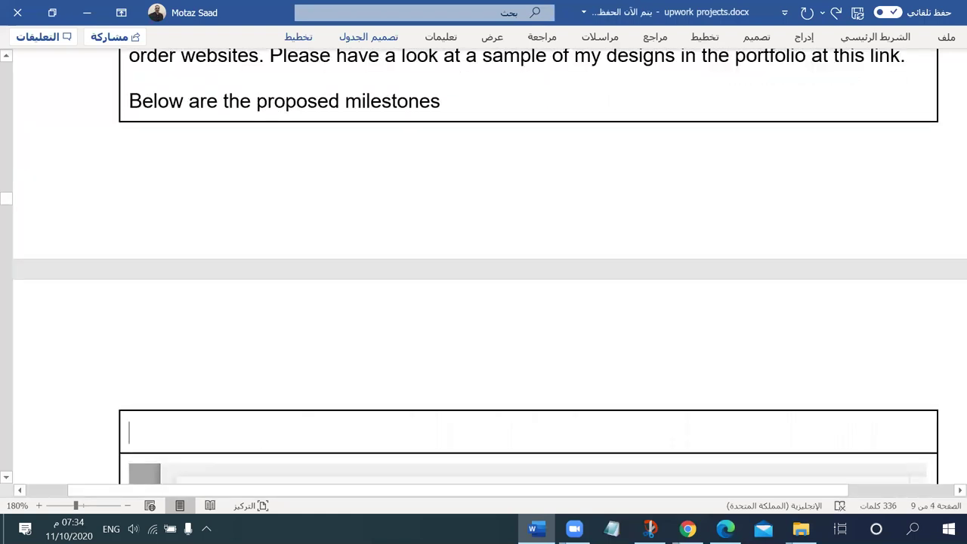
text(*)
scroll(298, 156, up, 2)
scroll(297, 156, up, 1)
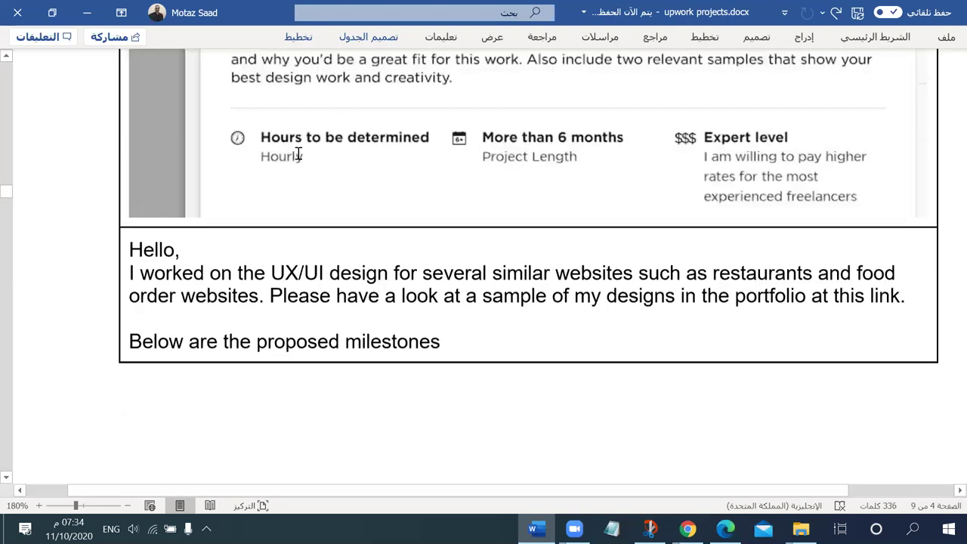
scroll(297, 153, up, 2)
text(c)
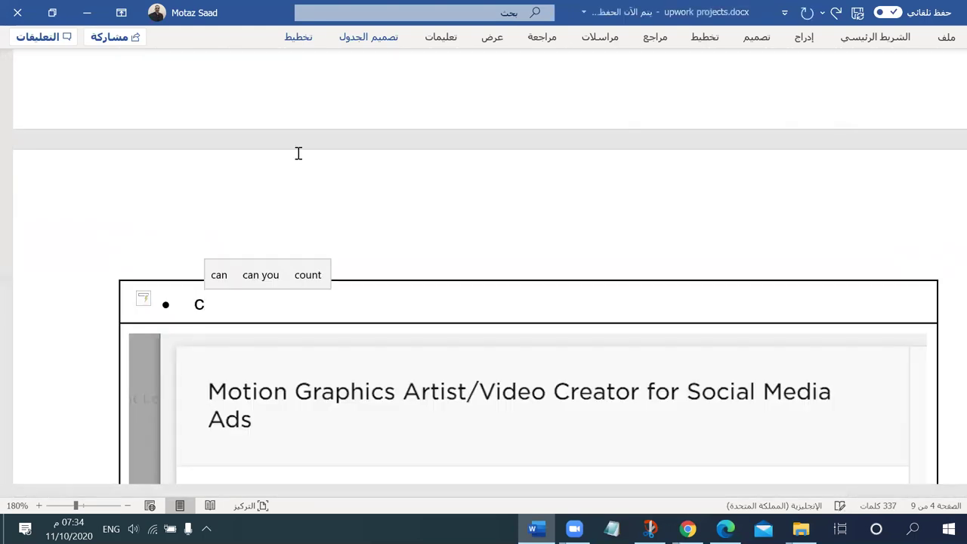
key(BackSpace)
text(Create )
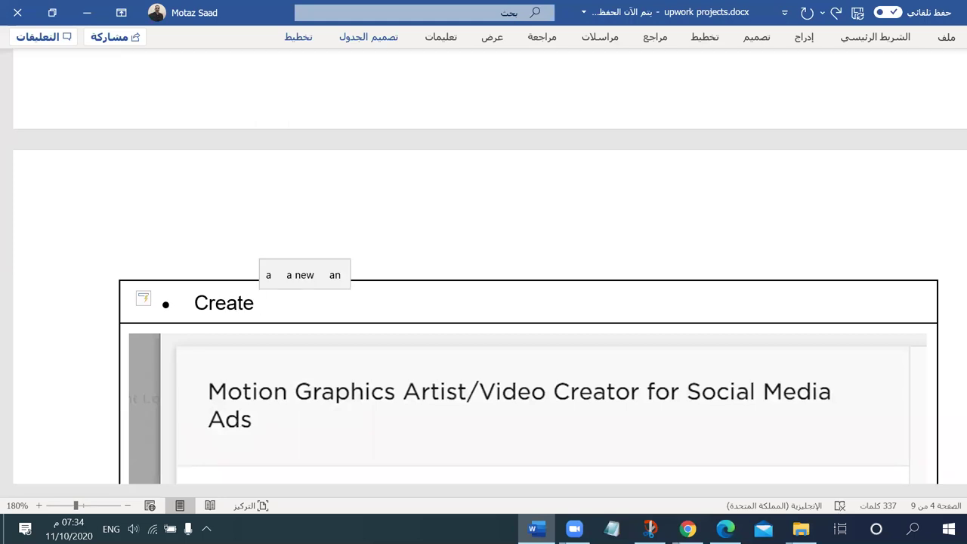
text(website write f)
key(BackSpace)
key(BackSpace)
key(BackSpace)
key(BackSpace)
key(BackSpace)
key(BackSpace)
text(re)
key(BackSpace)
key(BackSpace)
key(BackSpace)
text(ireframe )
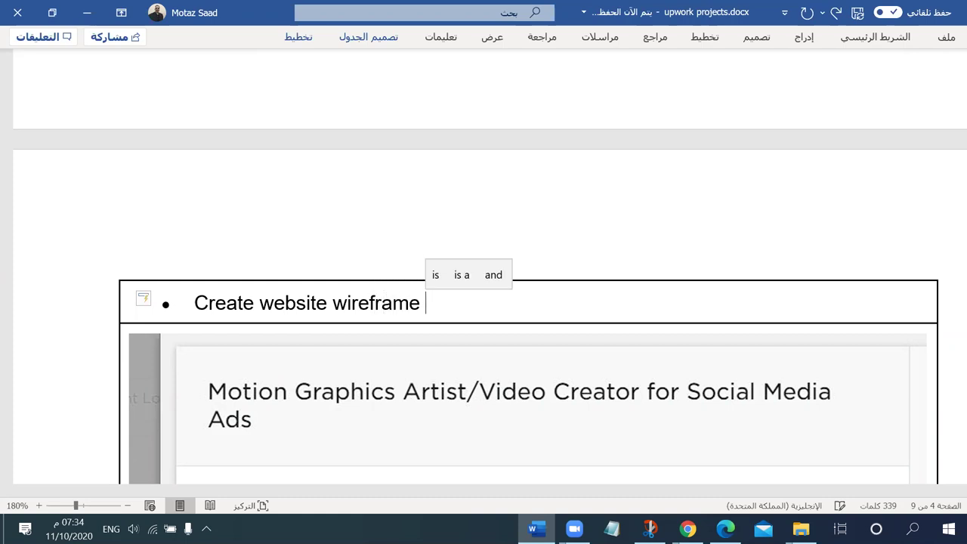
Step: Check the job's deliverables and project length, and append the duration "(2 weeks)" to the wireframe bullet
text(()
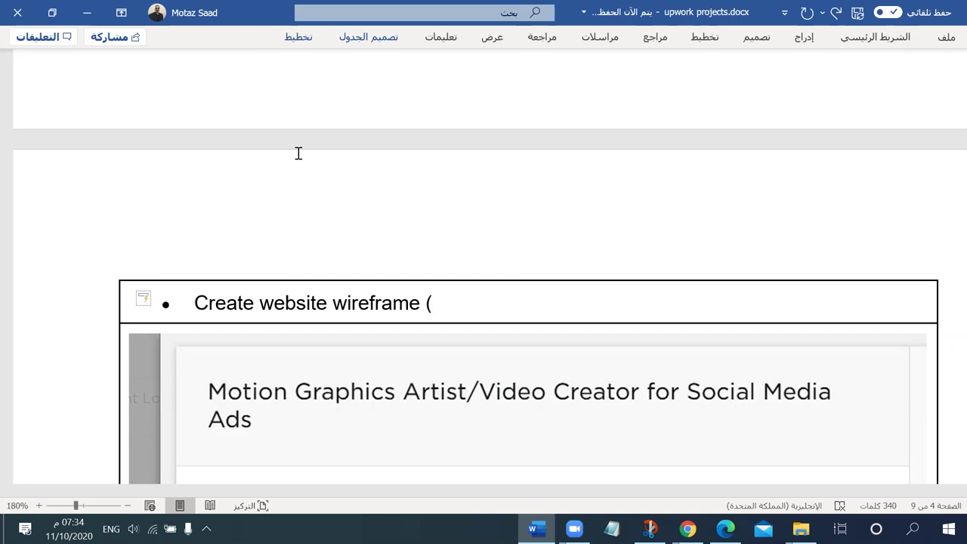
scroll(300, 164, down, 10)
scroll(540, 446, up, 2)
scroll(530, 429, up, 3)
scroll(292, 352, down, 3)
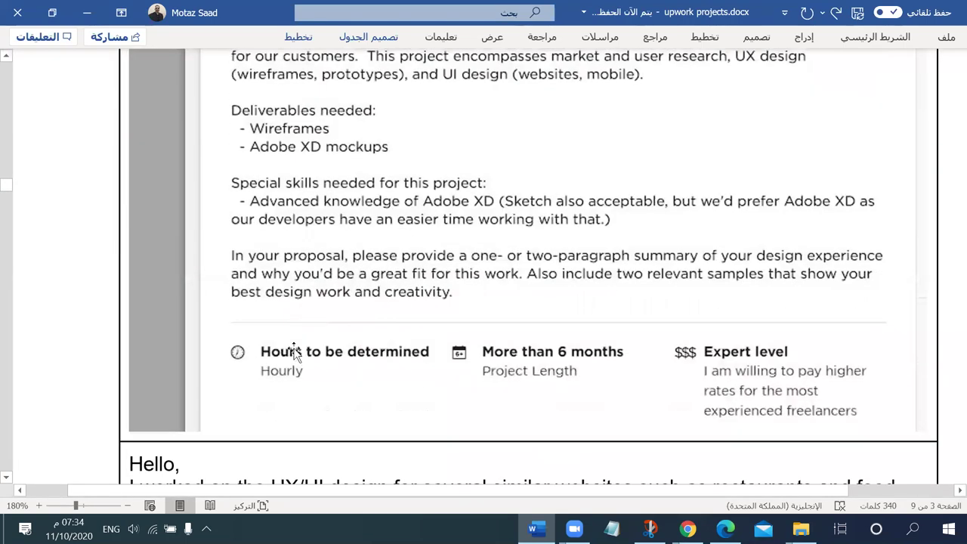
scroll(335, 290, down, 1)
scroll(511, 416, down, 8)
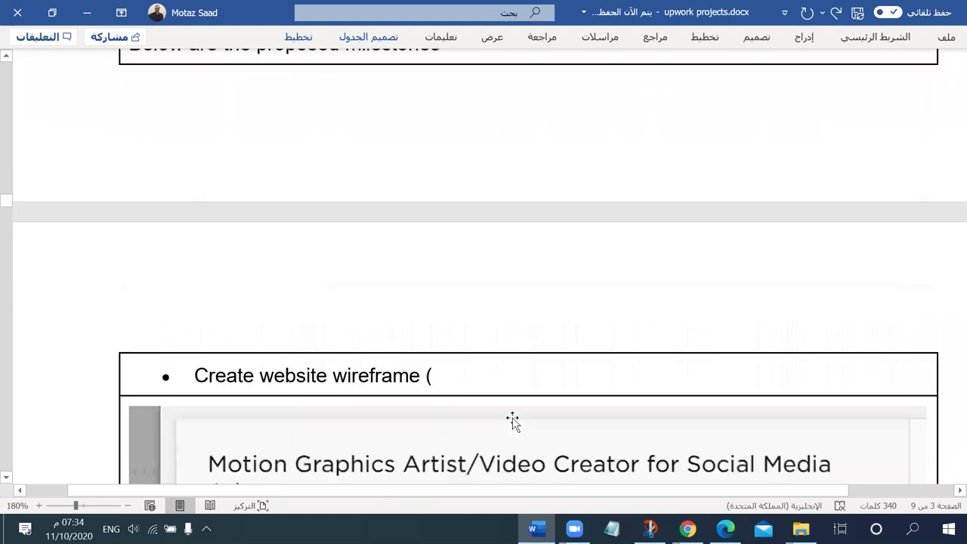
text(2 weeks)
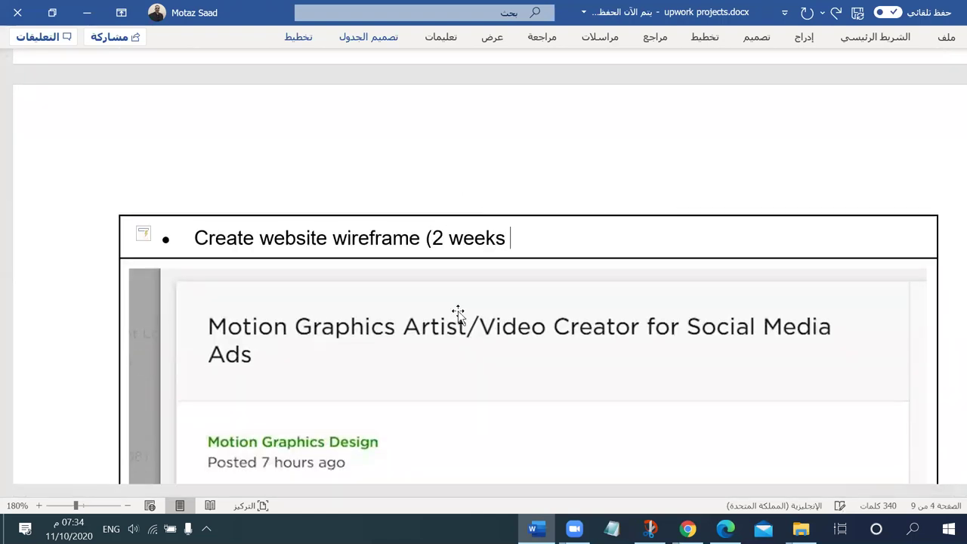
key(BackSpace)
text())
Step: Compare the job's hourly terms with the wireframe milestone, highlighting its "2 weeks" duration
scroll(501, 300, down, 10)
scroll(504, 337, up, 3)
scroll(504, 336, up, 1)
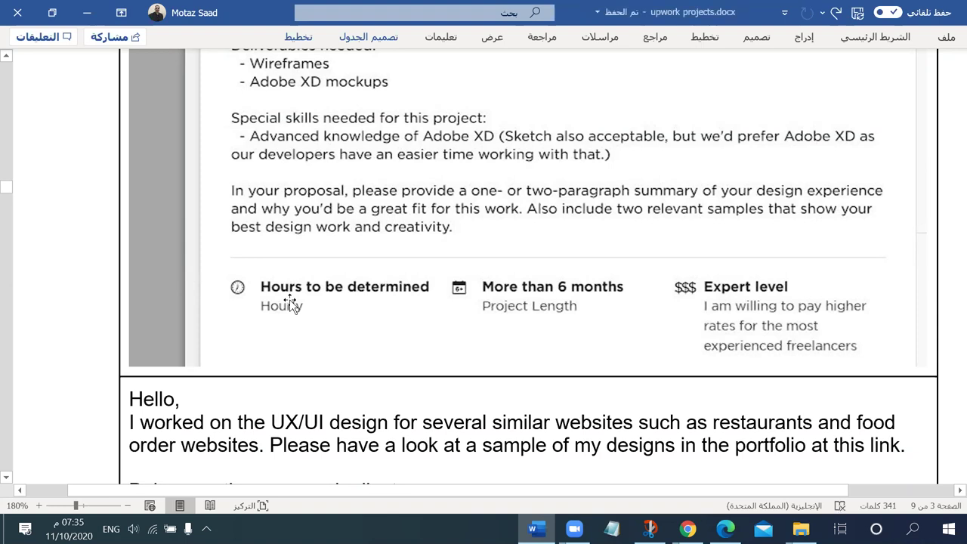
scroll(564, 306, down, 6)
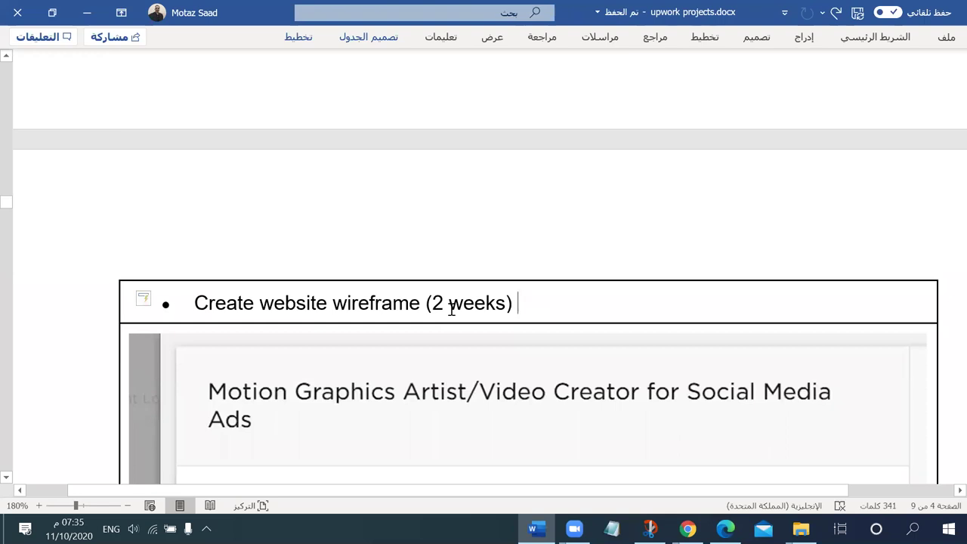
drag(428, 302, 459, 302)
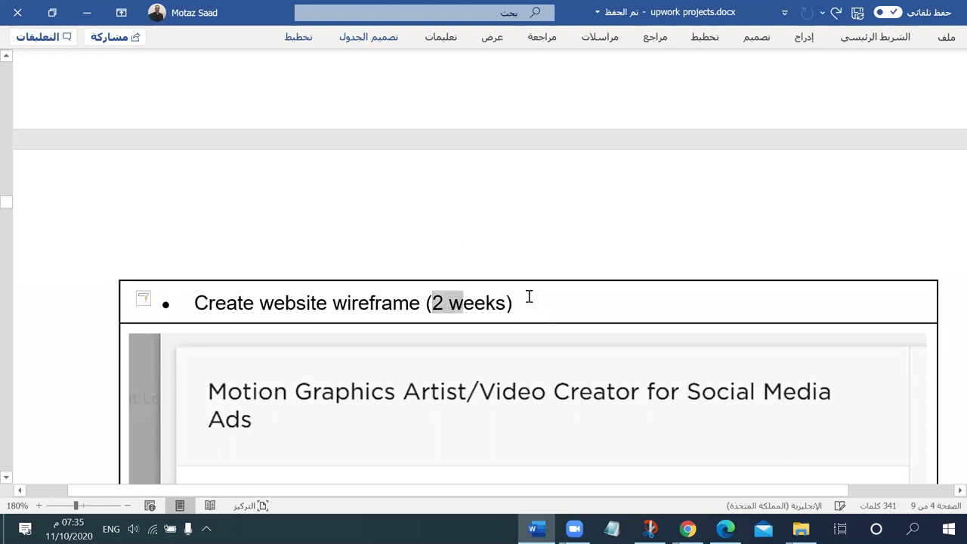
click(529, 298)
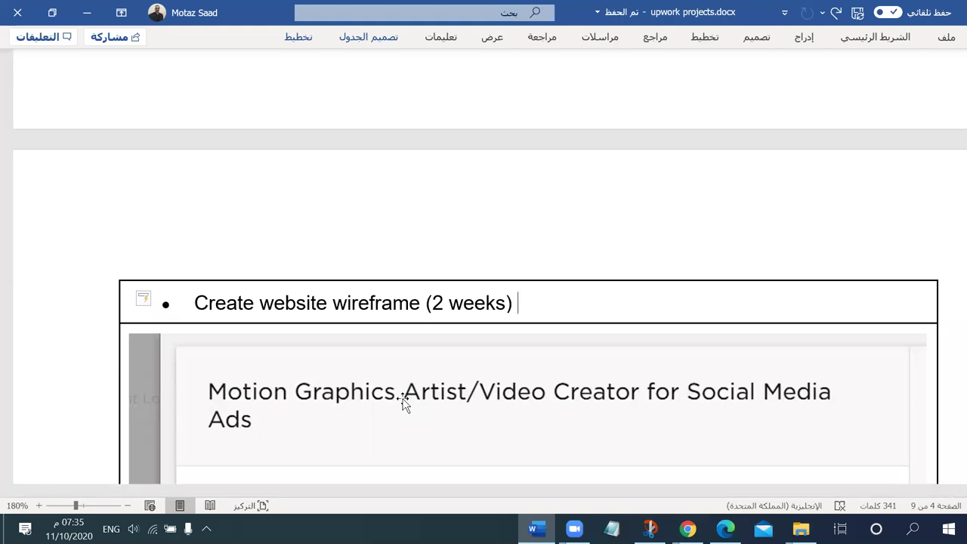
Step: Reread the UX/UI job description for its research scope, deliverables, required skills and proposal instructions
scroll(402, 404, up, 5)
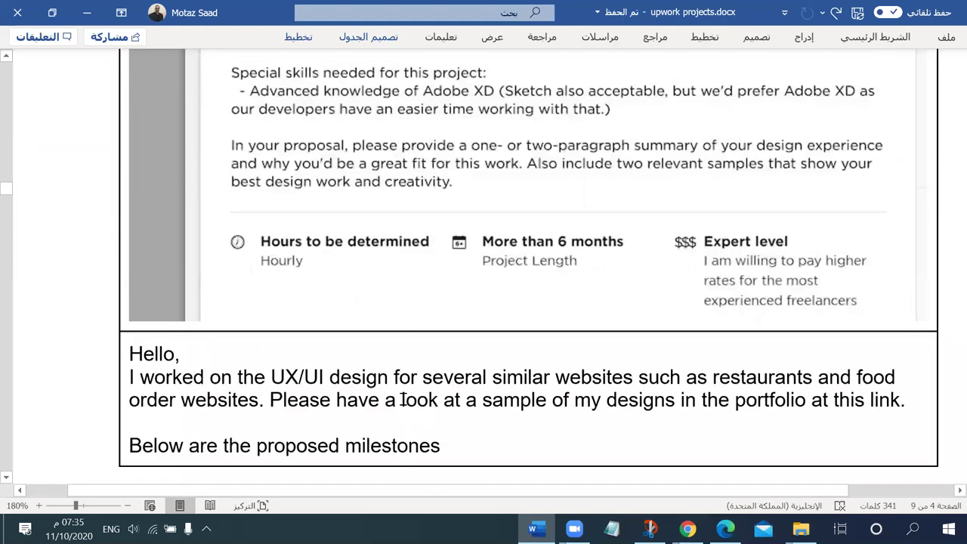
scroll(401, 401, up, 3)
scroll(304, 326, down, 10)
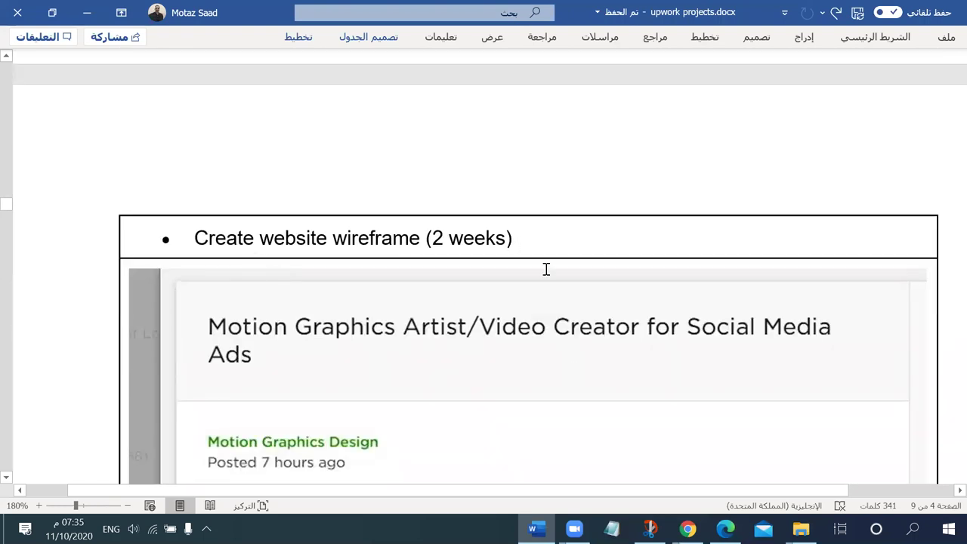
scroll(546, 269, up, 10)
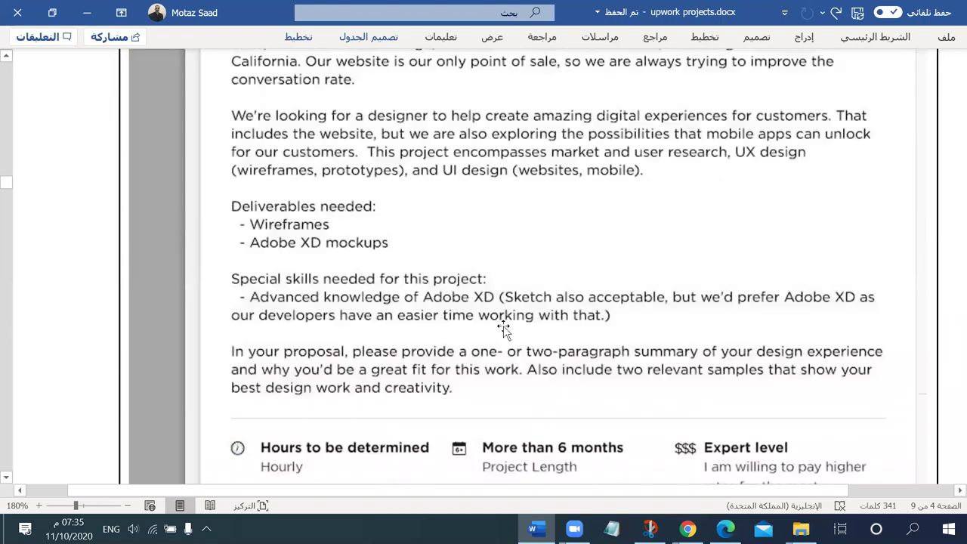
scroll(503, 326, up, 3)
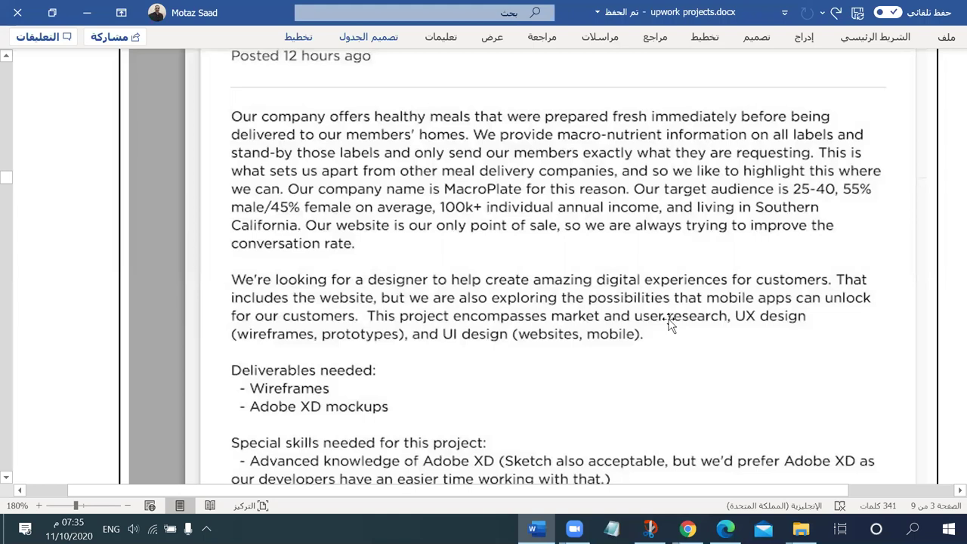
scroll(491, 360, down, 5)
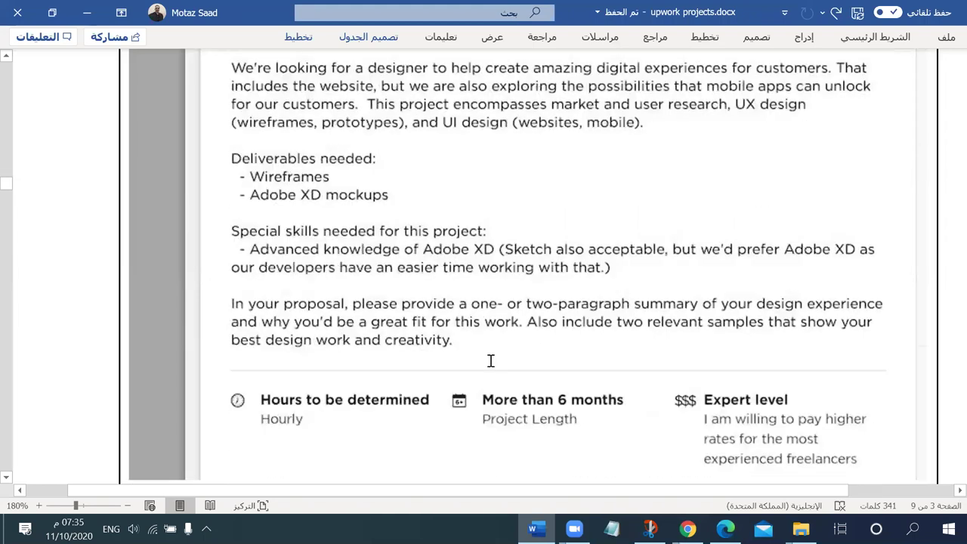
scroll(350, 323, down, 1)
scroll(199, 263, up, 1)
Step: Start a question on a new line below the greeting with "Is the market and user research"
click(666, 272)
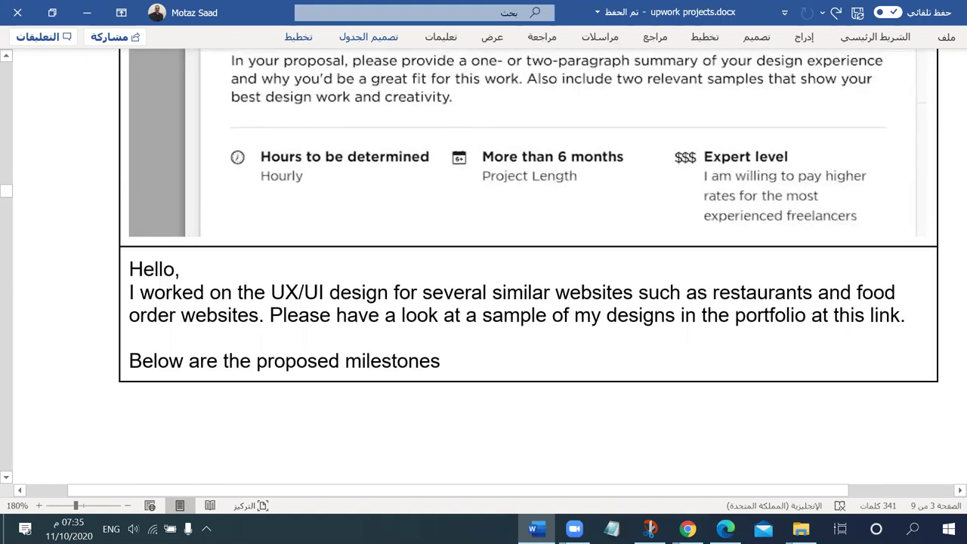
key(Return)
text(Do)
key(BackSpace)
key(BackSpace)
text(is the mar)
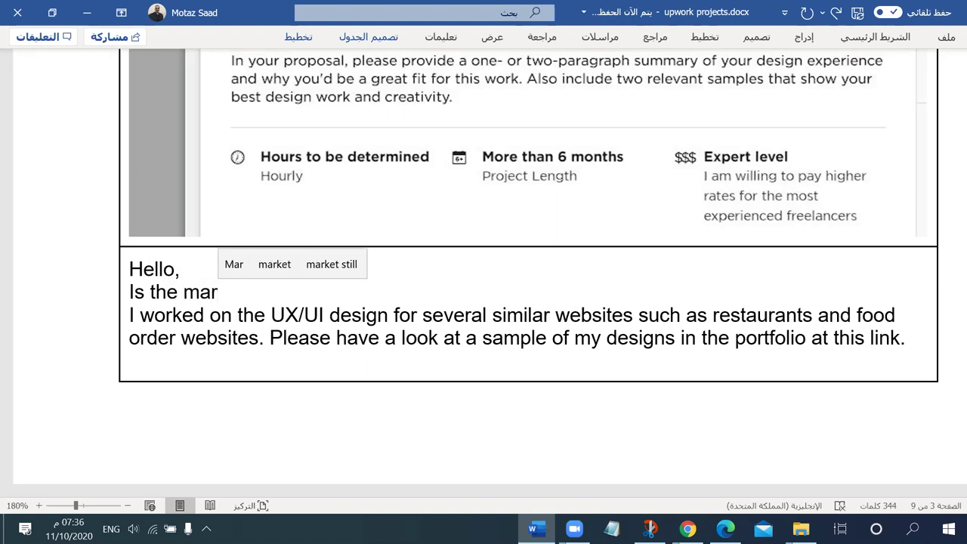
text(ket research)
key(BackSpace)
click(244, 291)
text(and user)
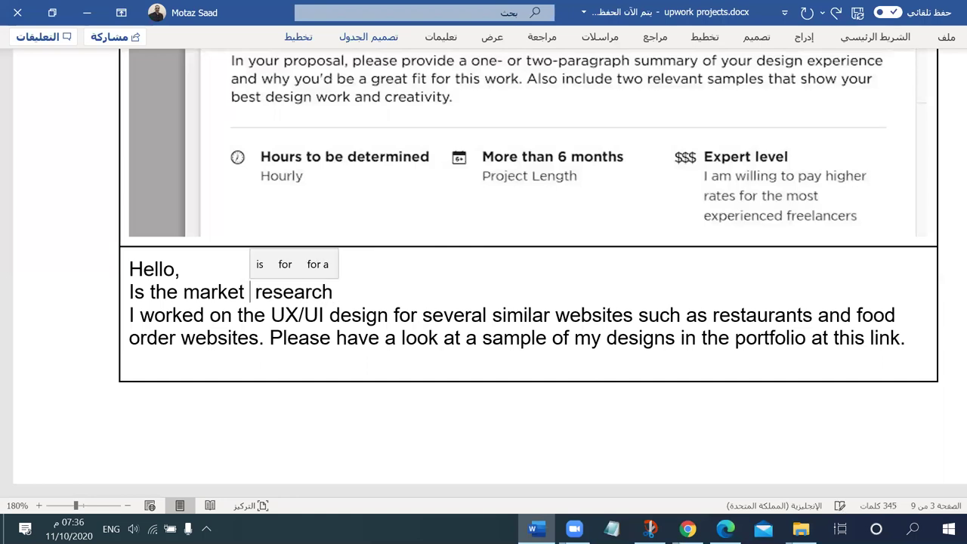
Step: Continue the question below the greeting with "you mentioned on the project description"
text( research you mention)
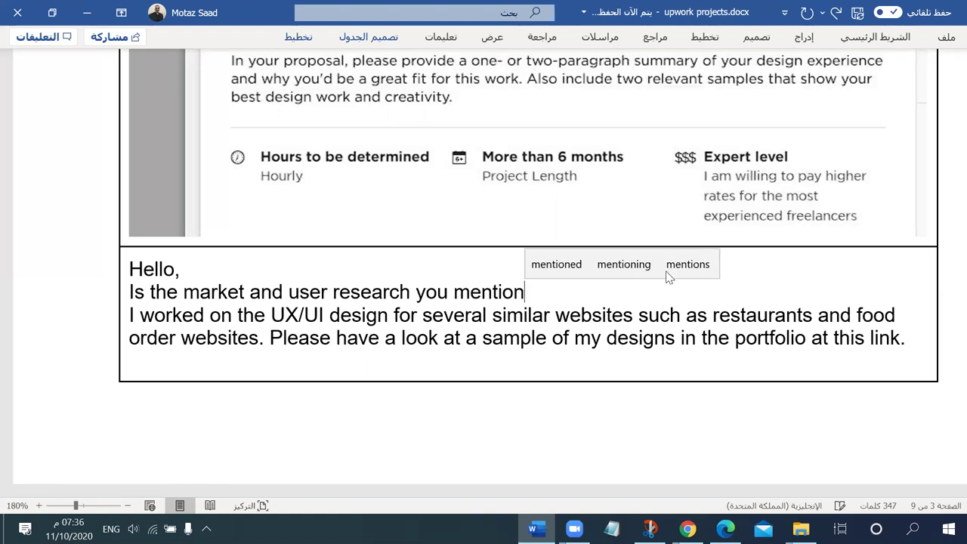
text(ed on uour)
key(BackSpace)
key(BackSpace)
key(BackSpace)
key(BackSpace)
text(you)
key(BackSpace)
key(BackSpace)
key(BackSpace)
text(the projec)
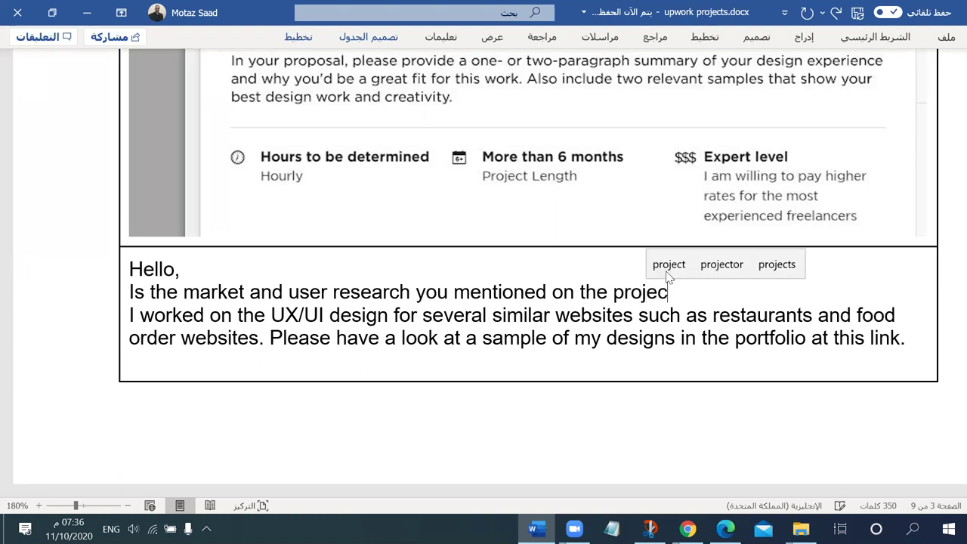
text(t describ)
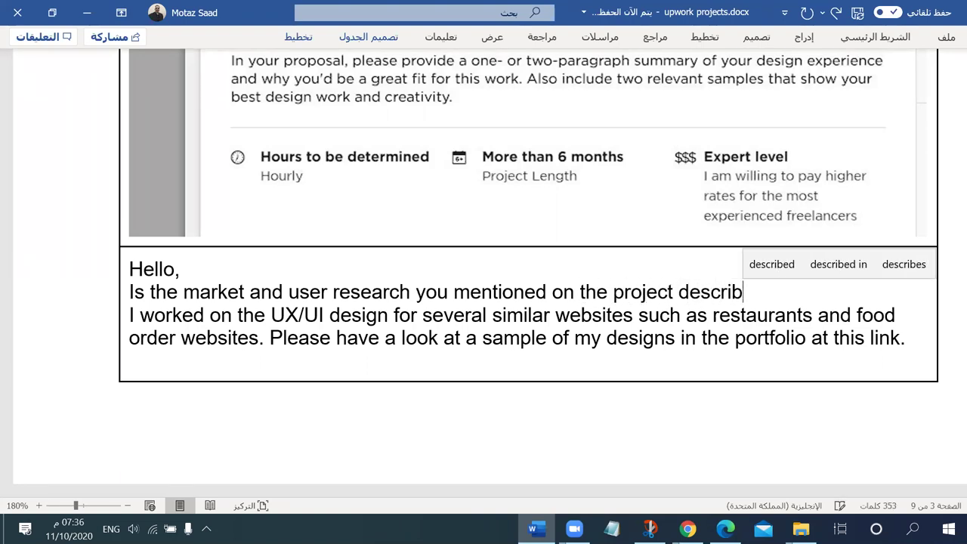
key(BackSpace)
text(ption i)
Step: Finish the word "description" and continue the question with "are available or you want to be done"
text(s)
key(BackSpace)
key(BackSpace)
text(are available or you )
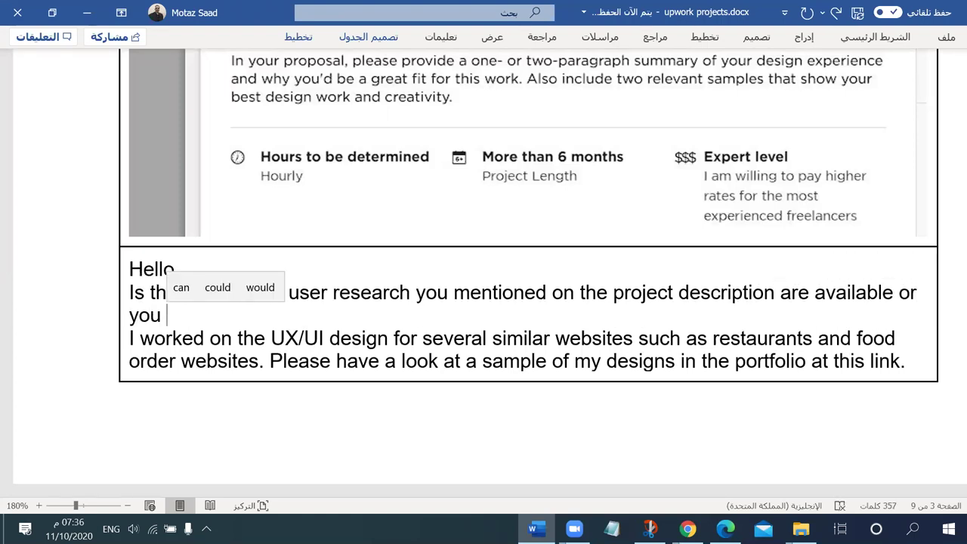
text(want to )
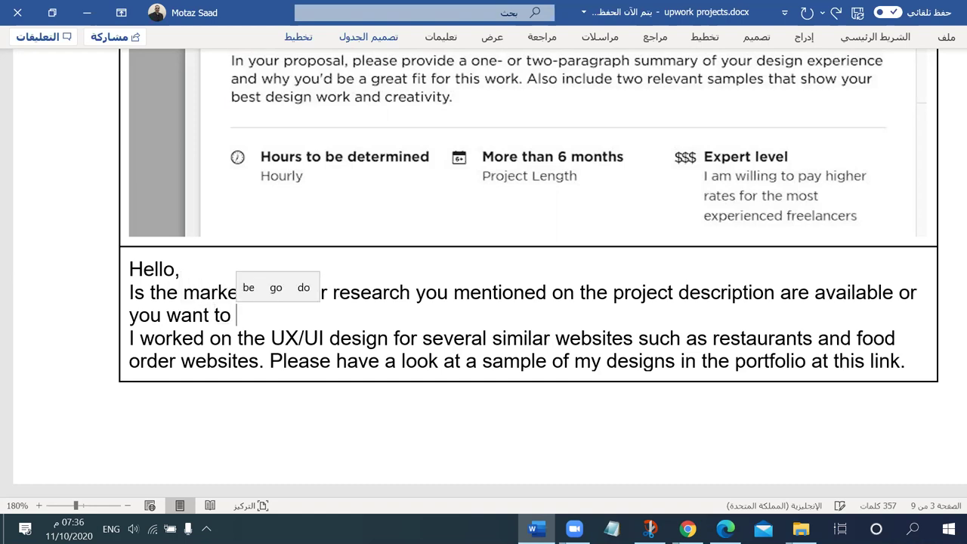
text(be do)
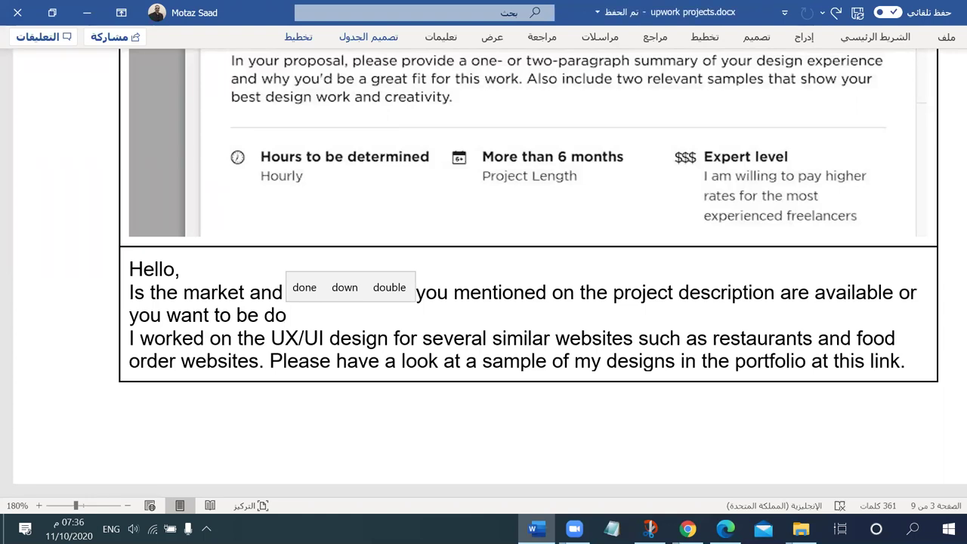
text(ne )
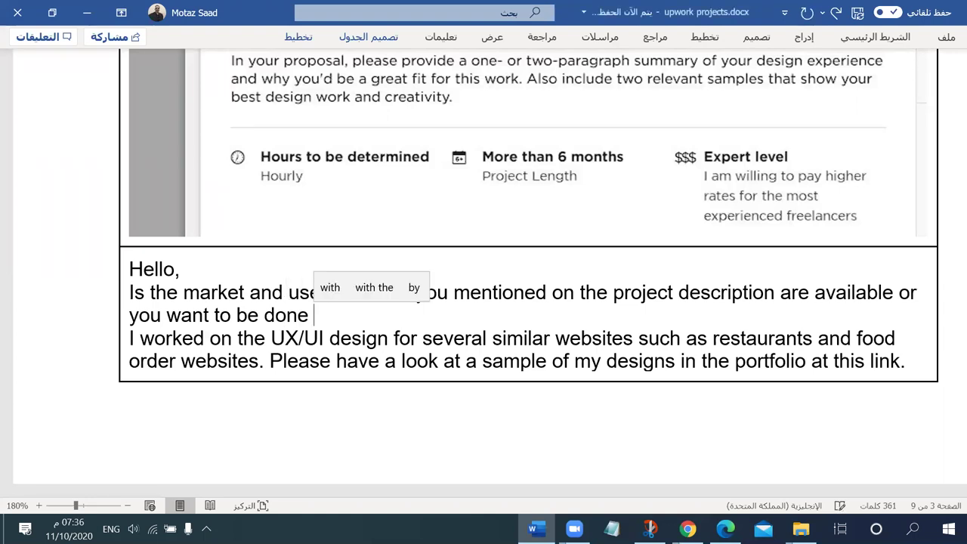
Step: End the question with "in this project?" and add a blank line below it
text(in thos)
key(BackSpace)
key(BackSpace)
key(BackSpace)
text(is project)
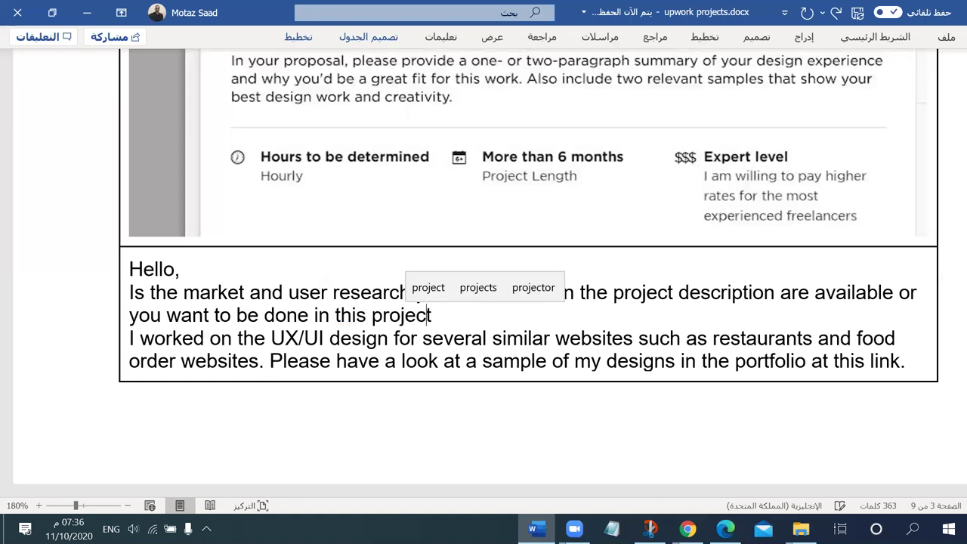
text(?)
key(Return)
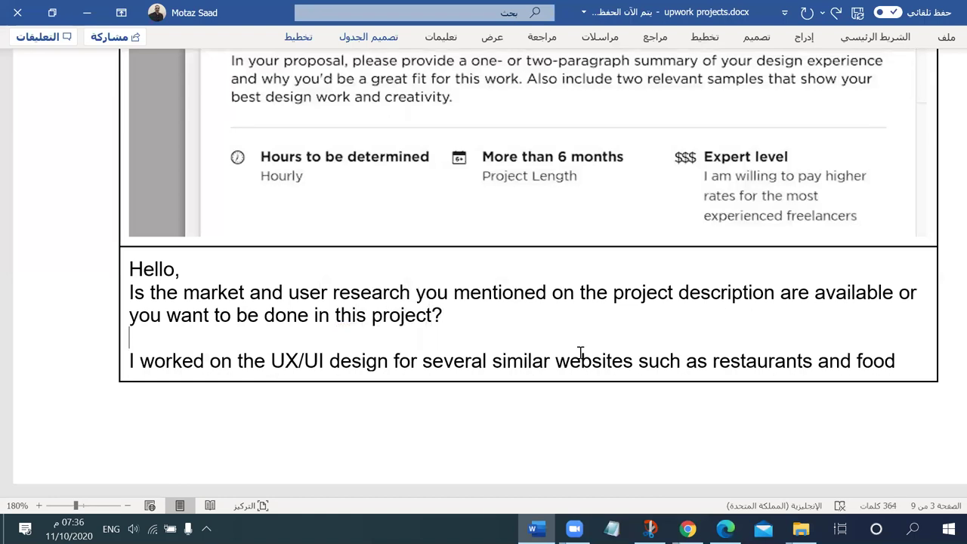
Step: Reread the research question phrase by phrase, highlighting "are available" and "you want to be done in this project"
drag(449, 312, 147, 286)
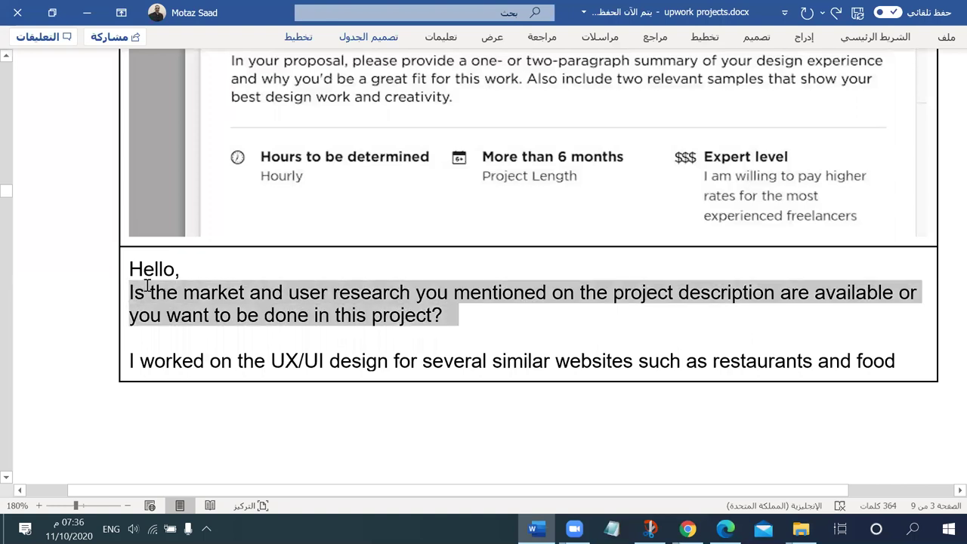
click(212, 292)
double_click(361, 294)
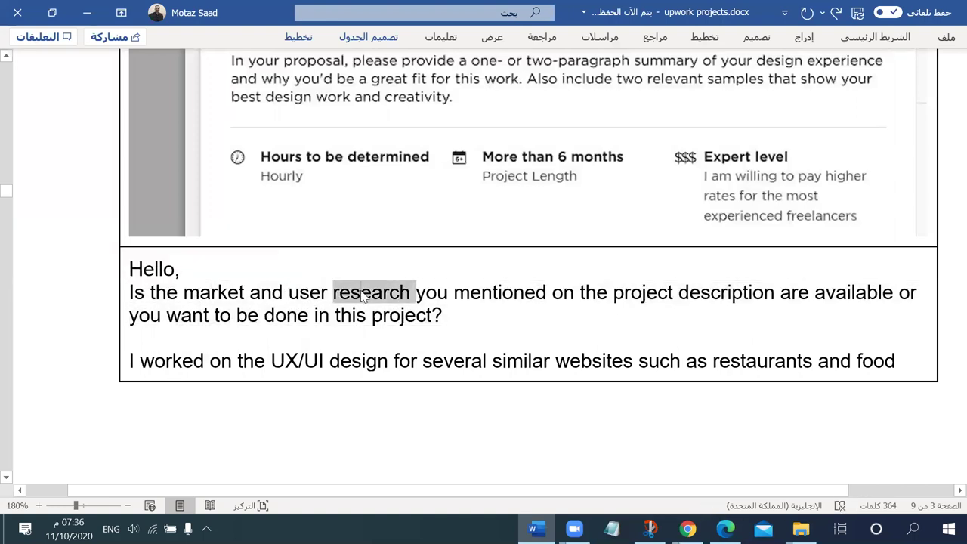
click(361, 295)
click(504, 297)
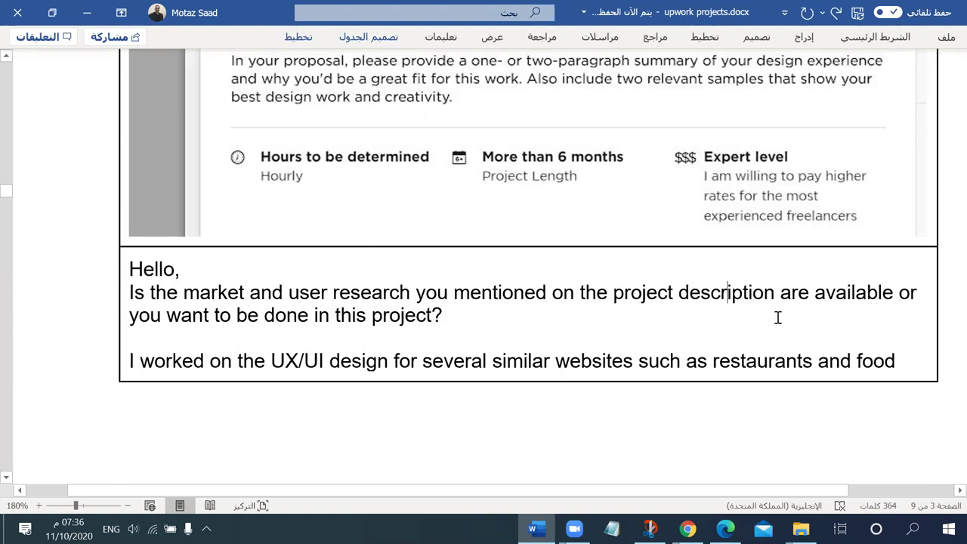
shift+click(890, 295)
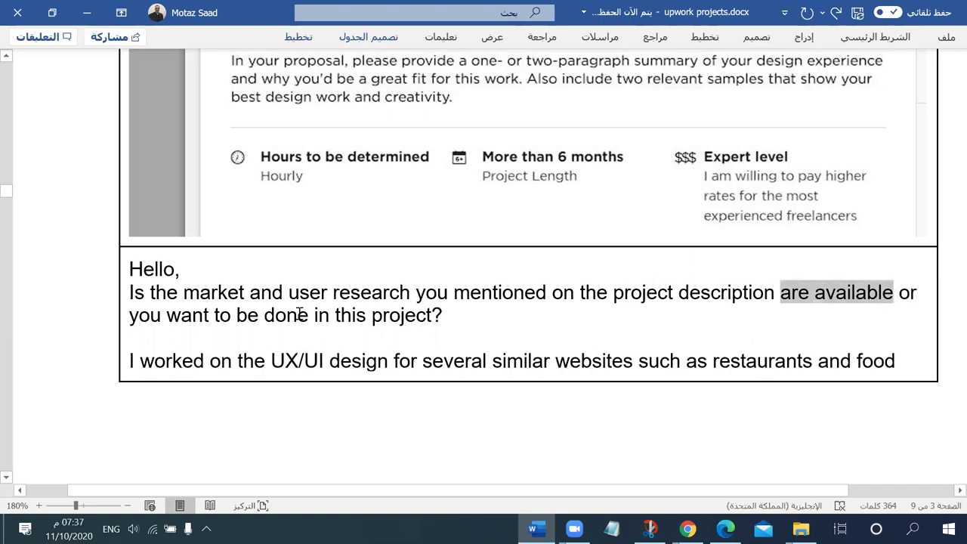
drag(431, 315, 127, 316)
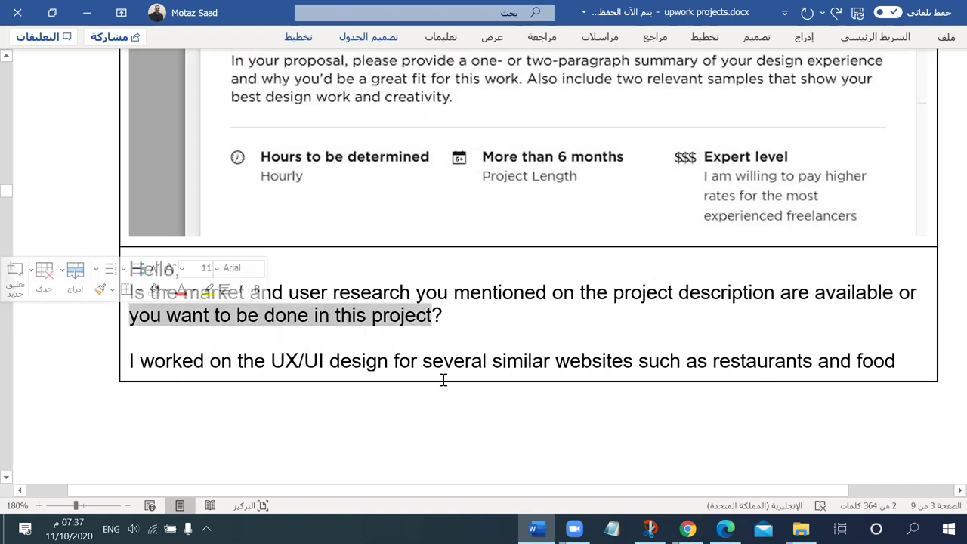
Step: Insert a milestone bullet "Market/User research" above the website wireframe milestone
scroll(363, 345, down, 5)
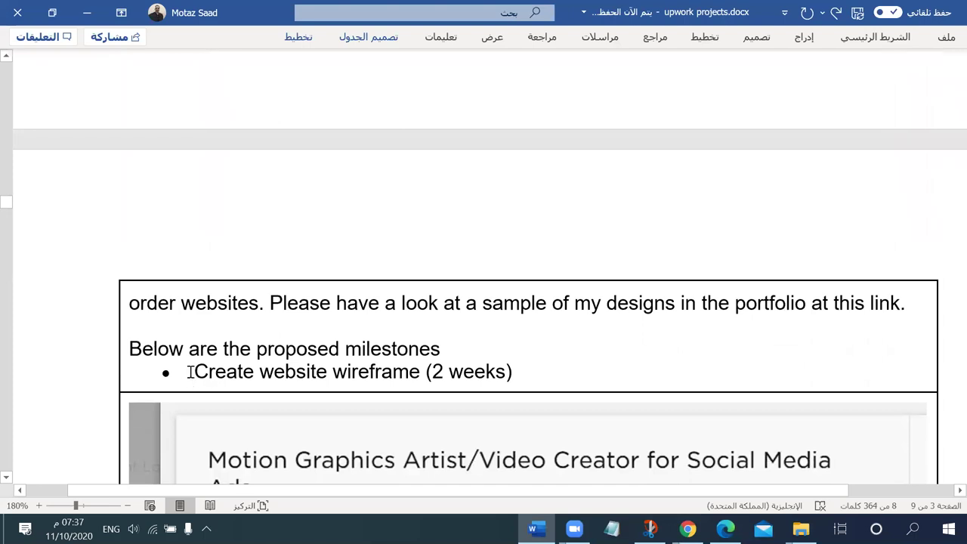
click(191, 371)
key(Return)
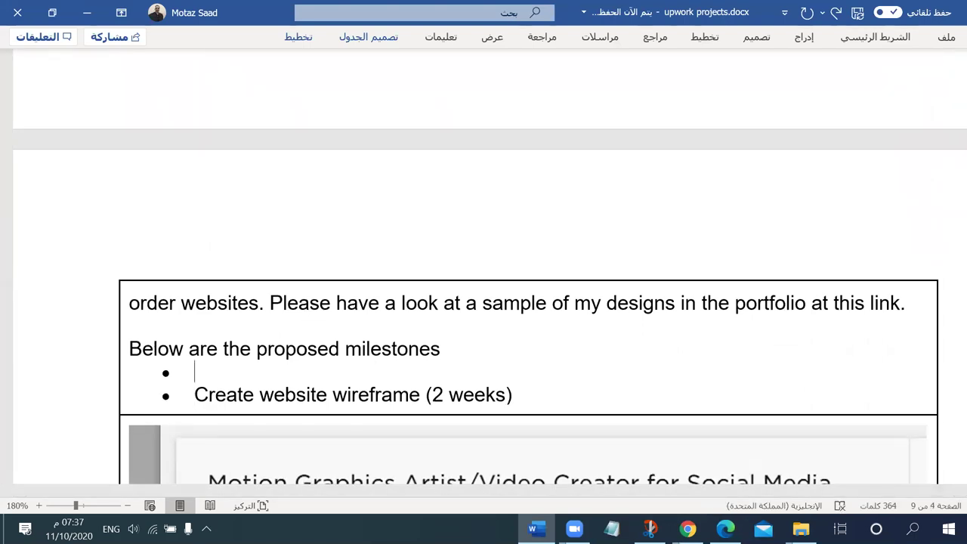
text(Market)
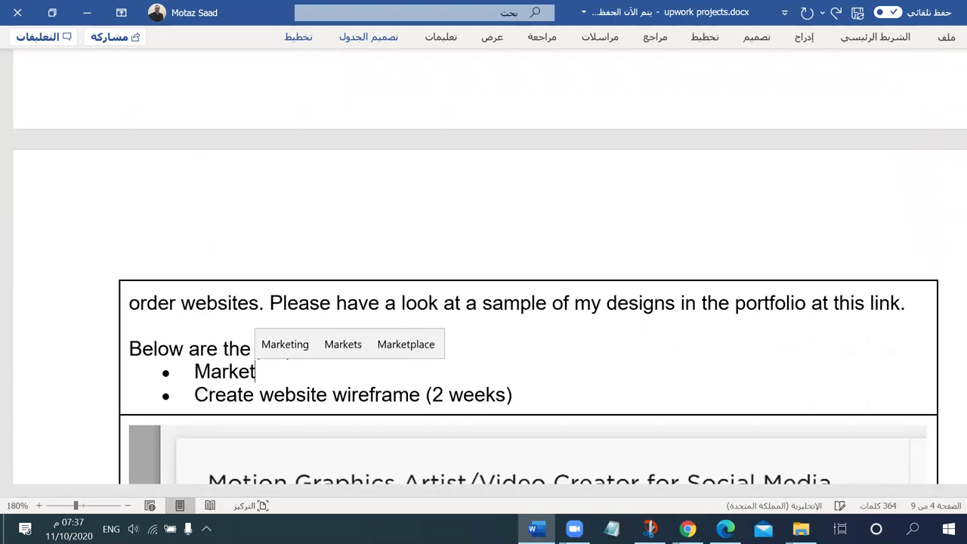
text(/User r)
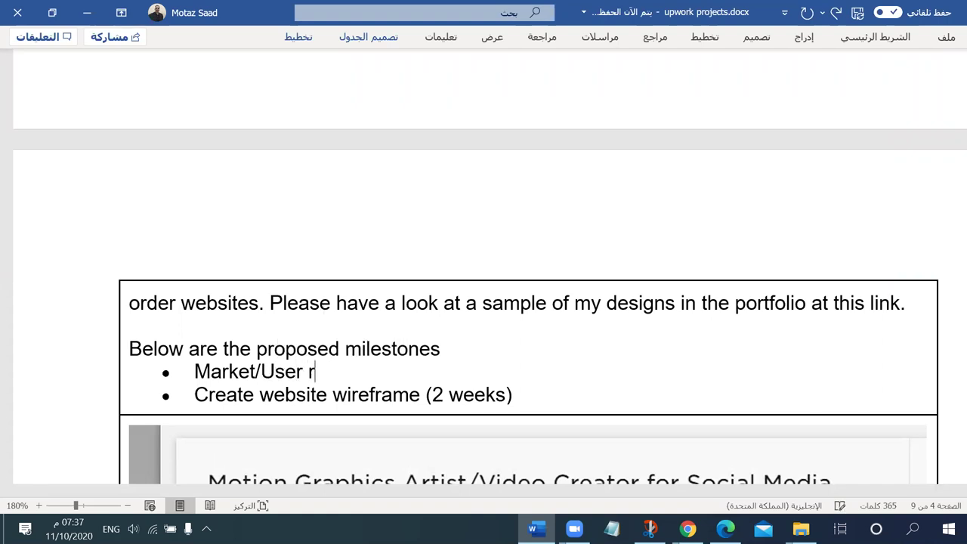
text(esearch ()
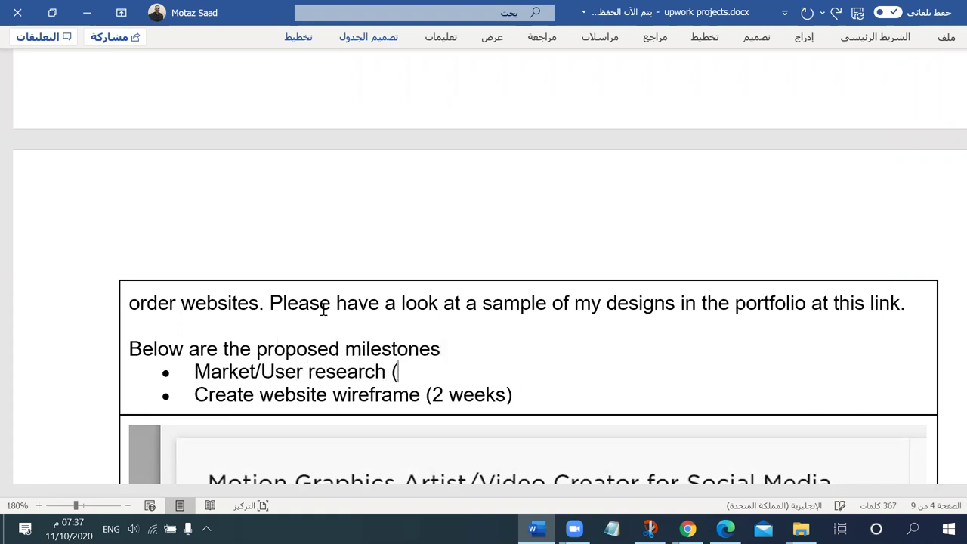
Step: Append "(if not available)" to the Market/User research milestone, correcting the spelling of "available"
text(if n)
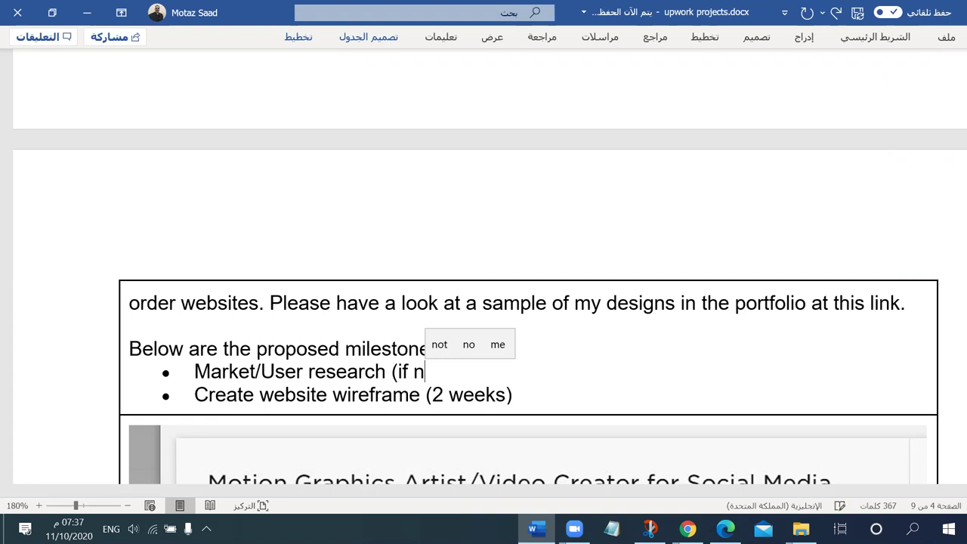
text(ot avaib)
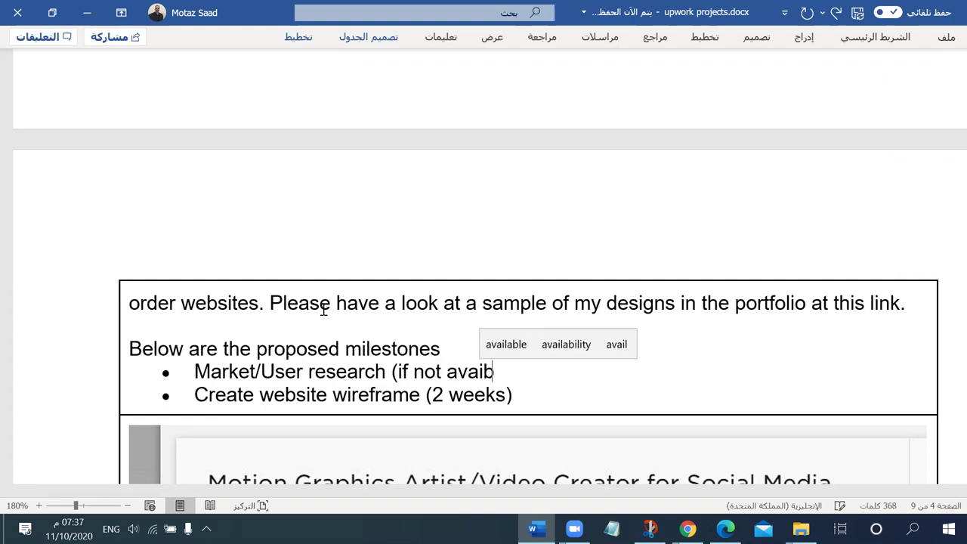
text(le))
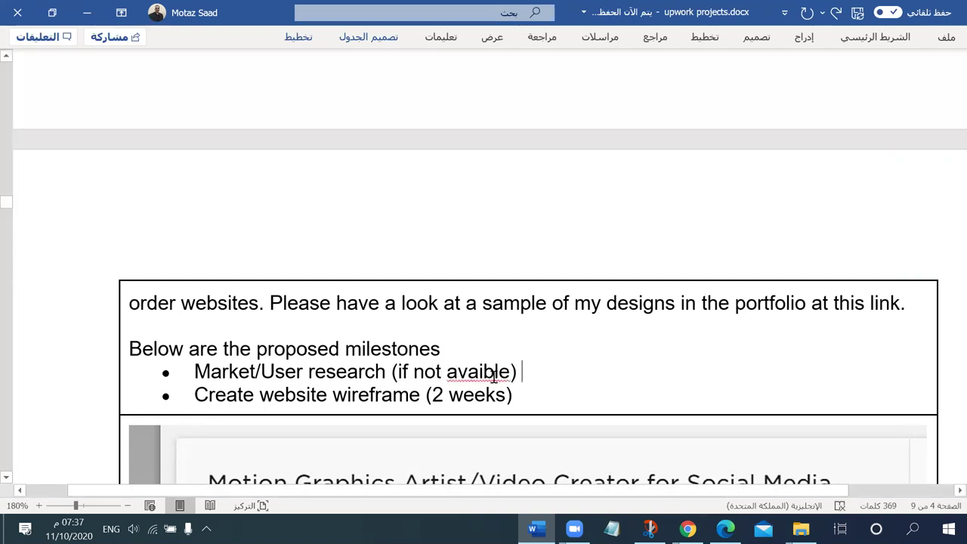
right_click(496, 374)
click(406, 190)
key(Right)
key(Right)
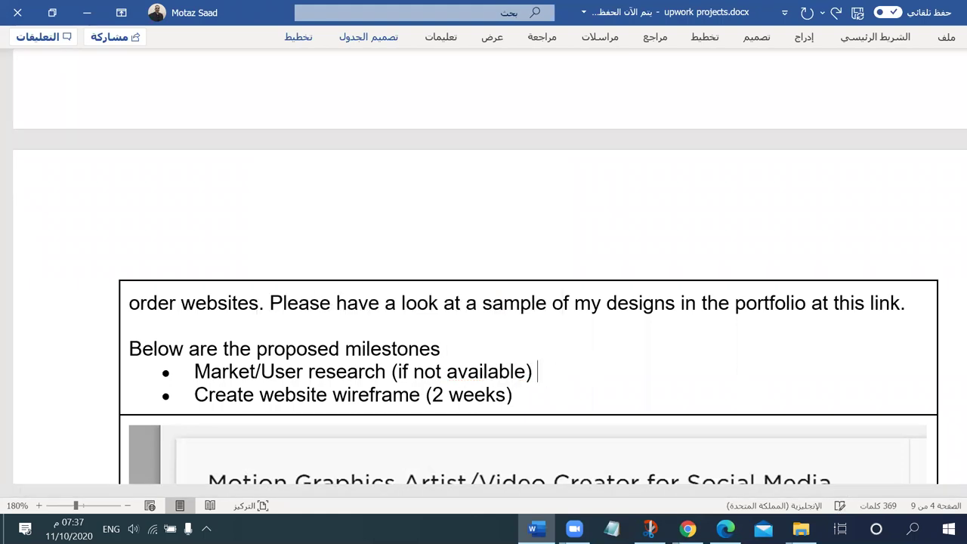
Step: Add the duration "(3 weeks)" to the Market/User research milestone
text(((3)
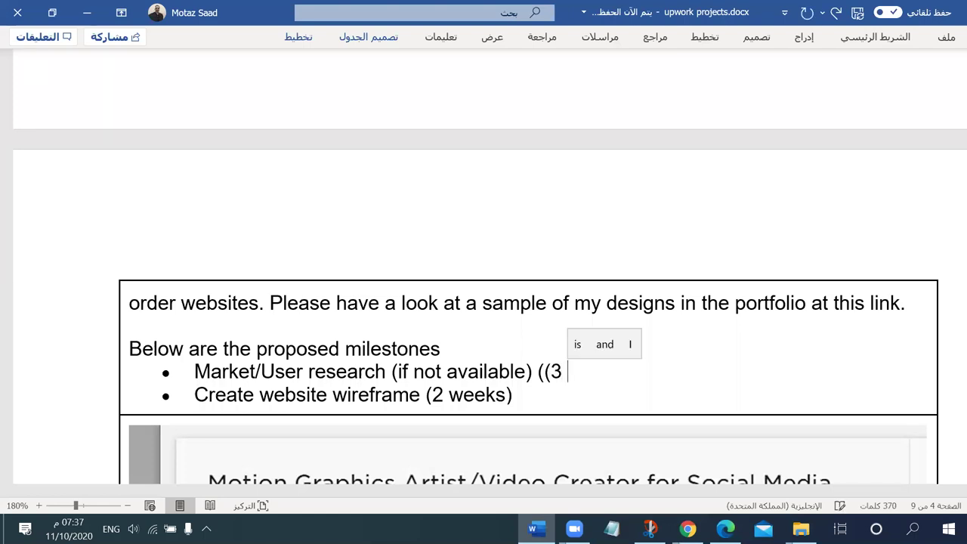
key(BackSpace)
key(BackSpace)
key(BackSpace)
text(()
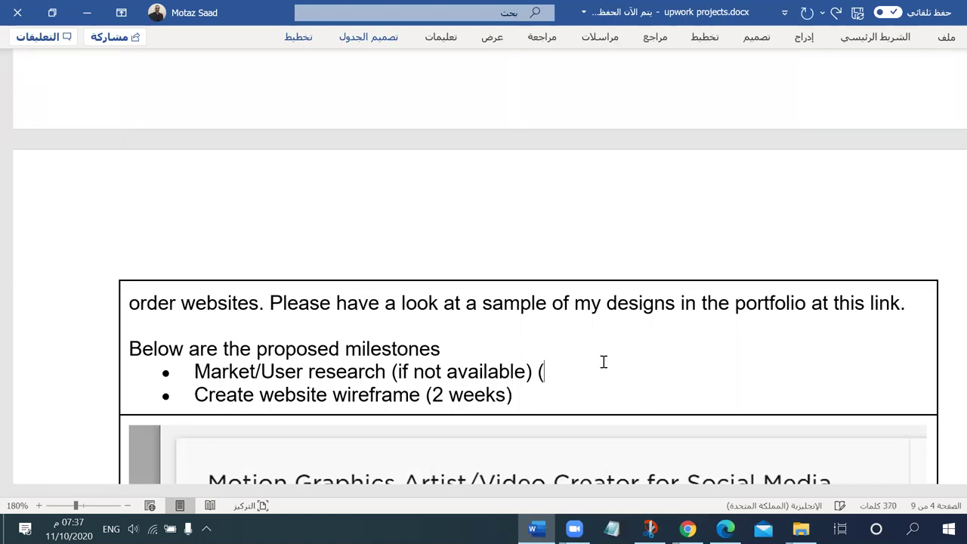
text(3 weeks))
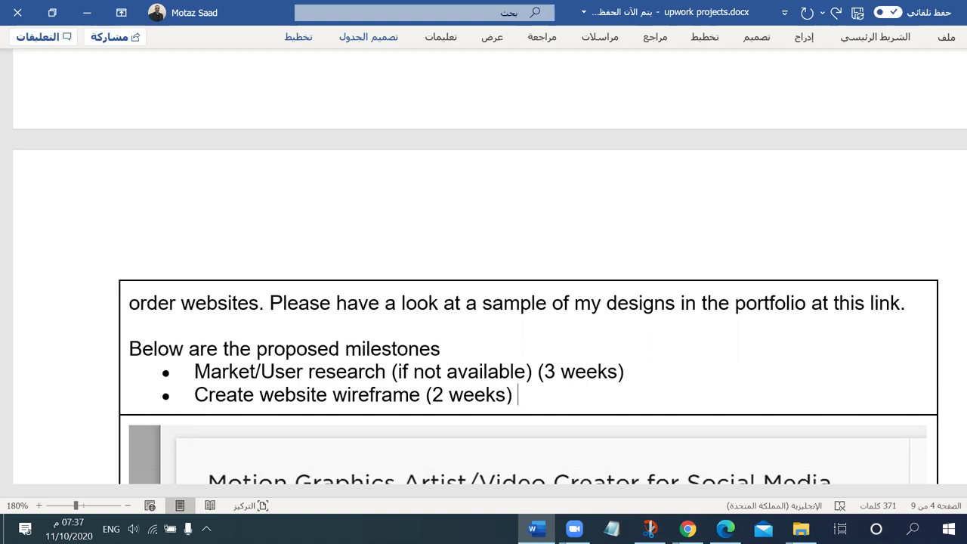
Step: Start a third milestone bullet with "Create" and extend "website" in the wireframe milestone to "website/mobile"
key(Return)
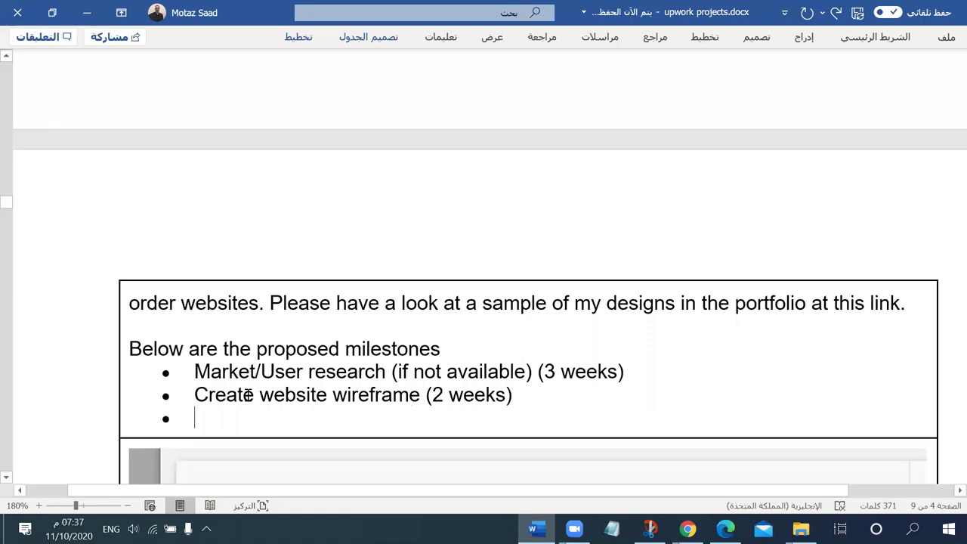
drag(360, 370, 473, 370)
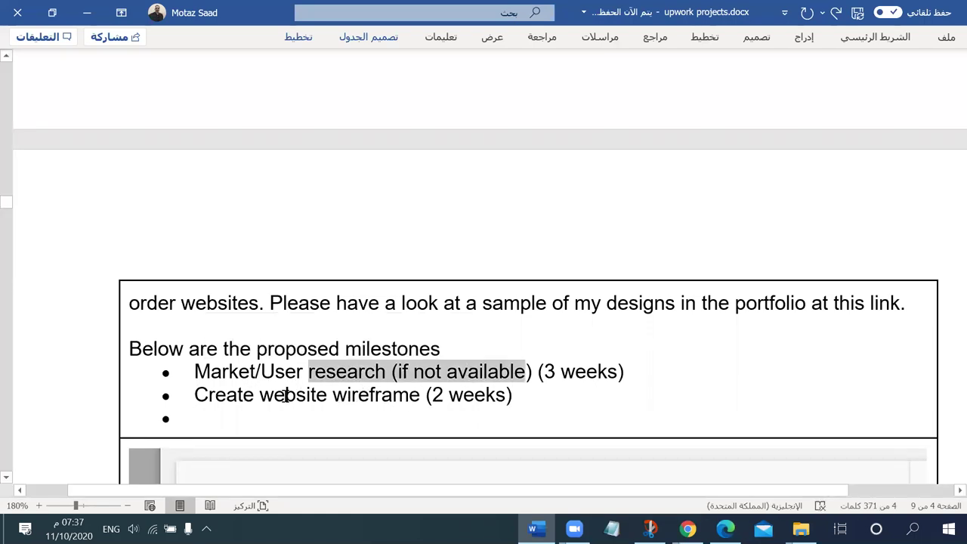
drag(419, 394, 219, 396)
click(218, 413)
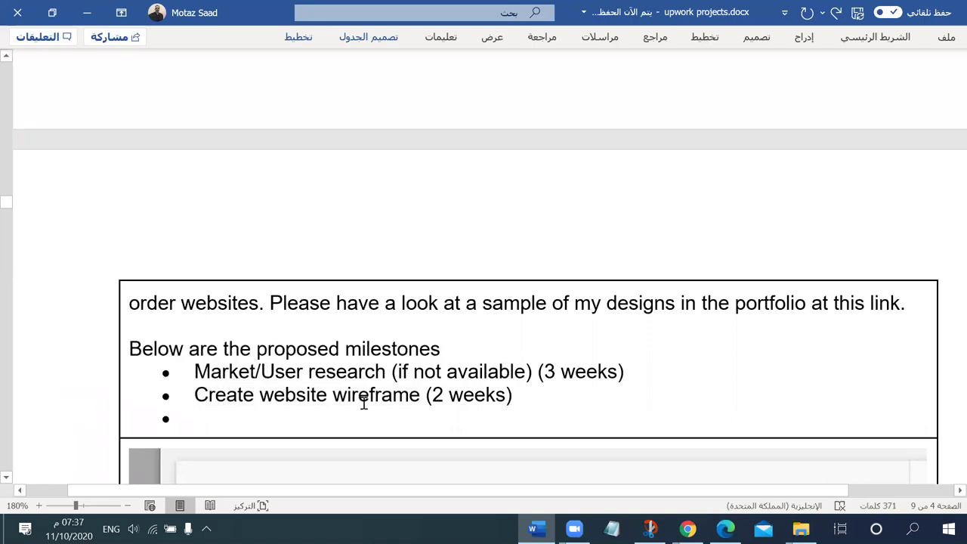
text(create )
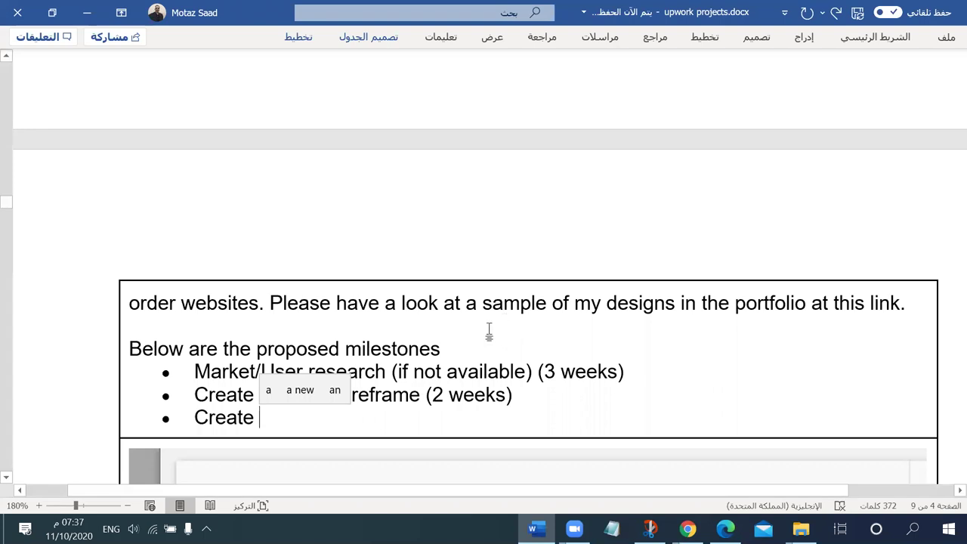
text(/mob)
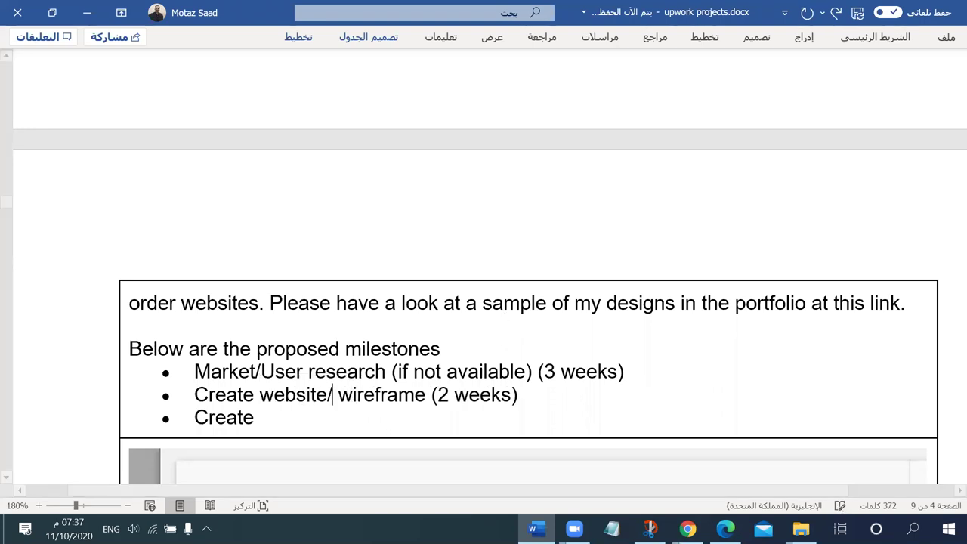
text(ile)
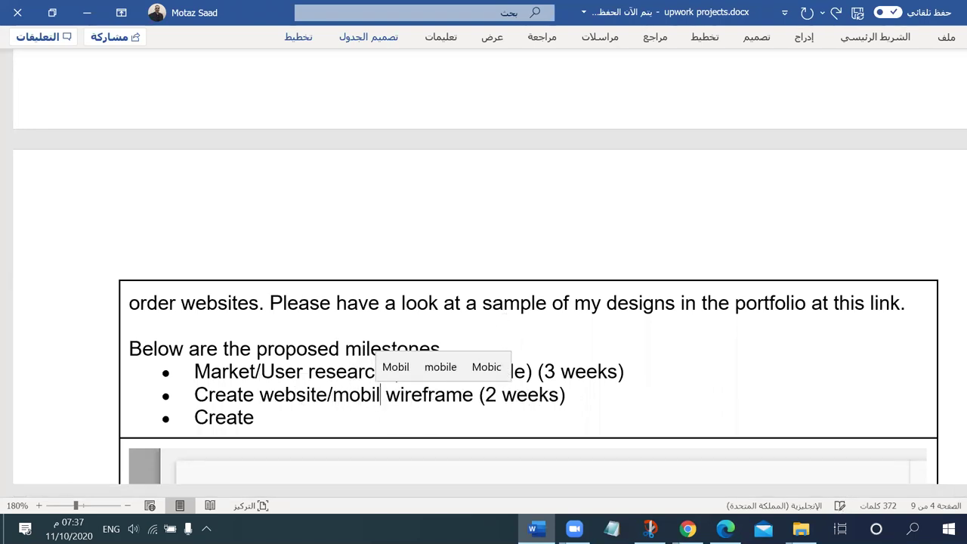
Step: Complete the third milestone bullet with "website/mobile design (2 weeks)"
click(277, 414)
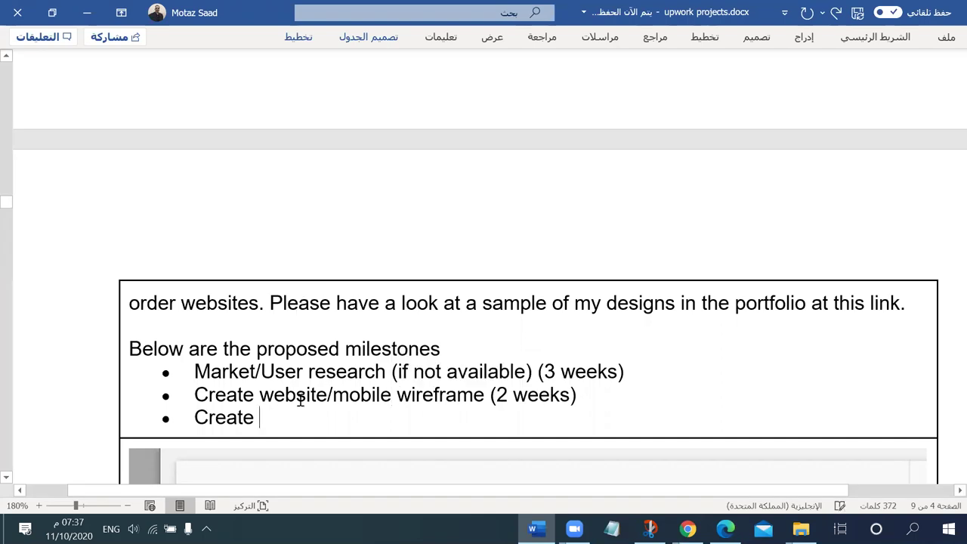
text(website/)
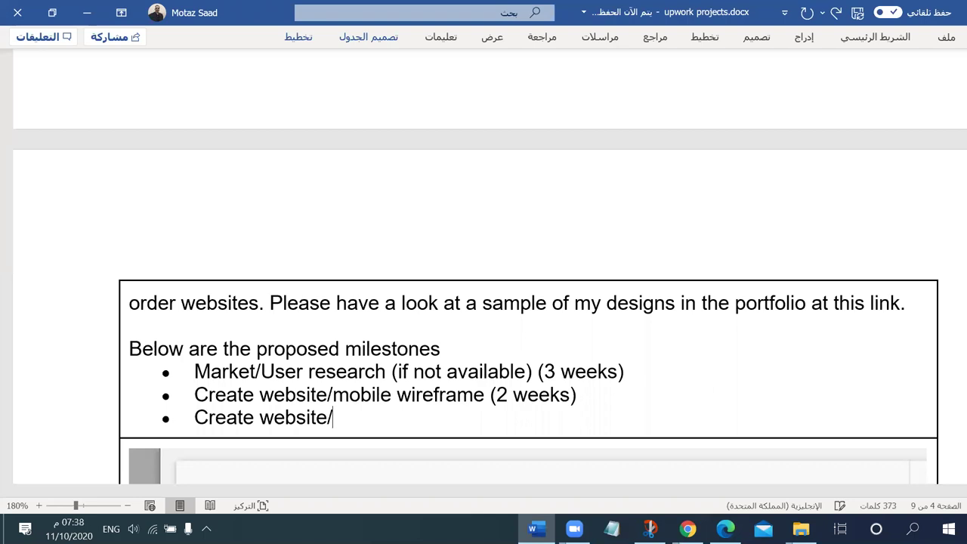
text(mobile desgi)
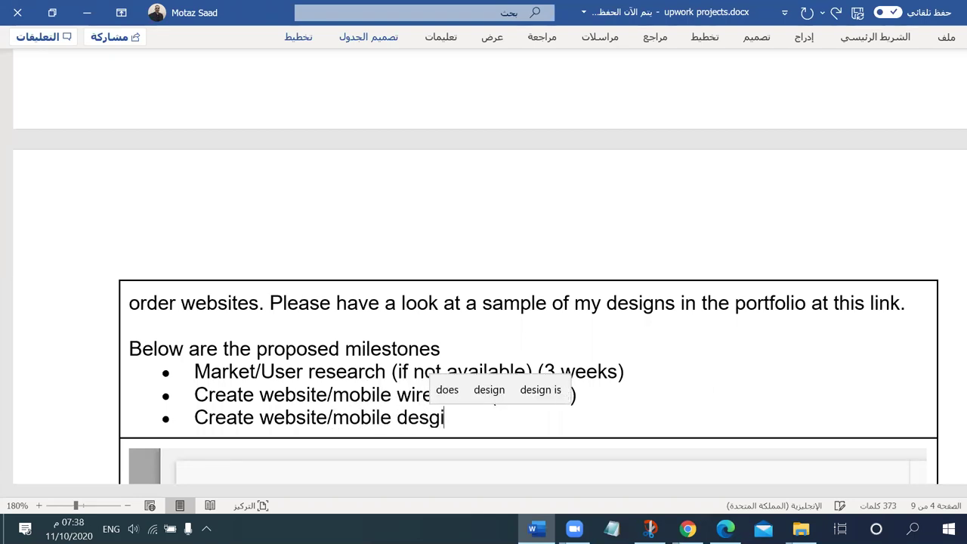
key(BackSpace)
key(BackSpace)
text(ign ()
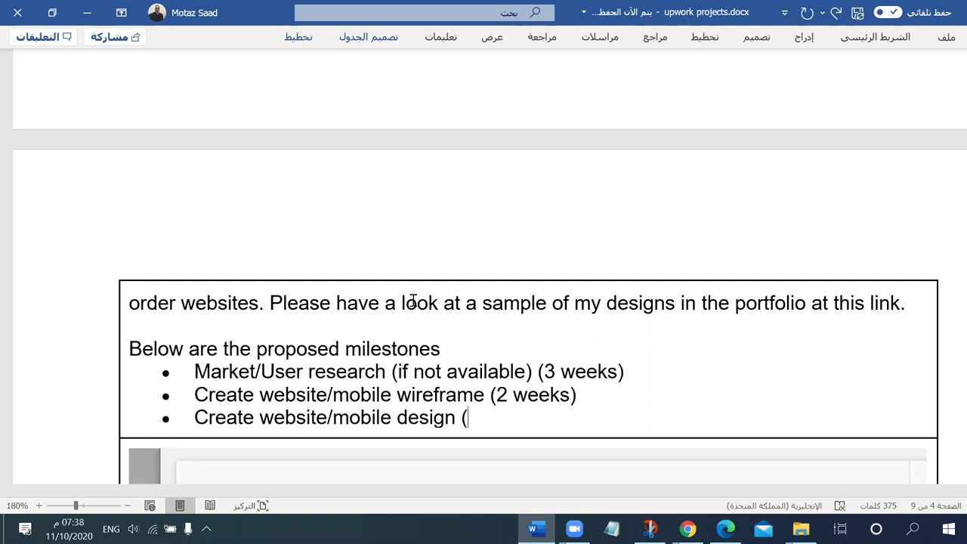
text(2 weeks))
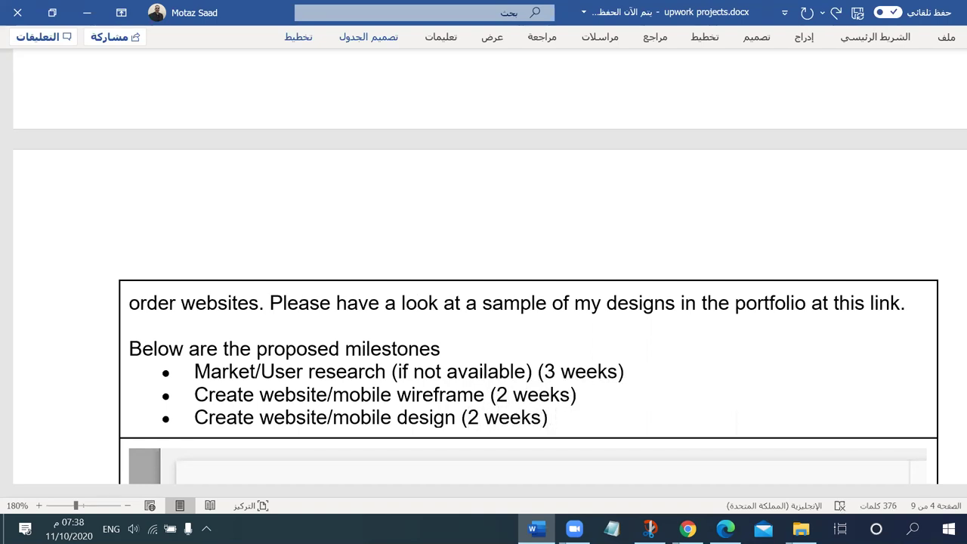
Step: Set the website/mobile wireframe milestone's duration to 3 weeks
key(shift+Home)
key(Up)
key(shift+Right)
text(3)
scroll(397, 374, down, 3)
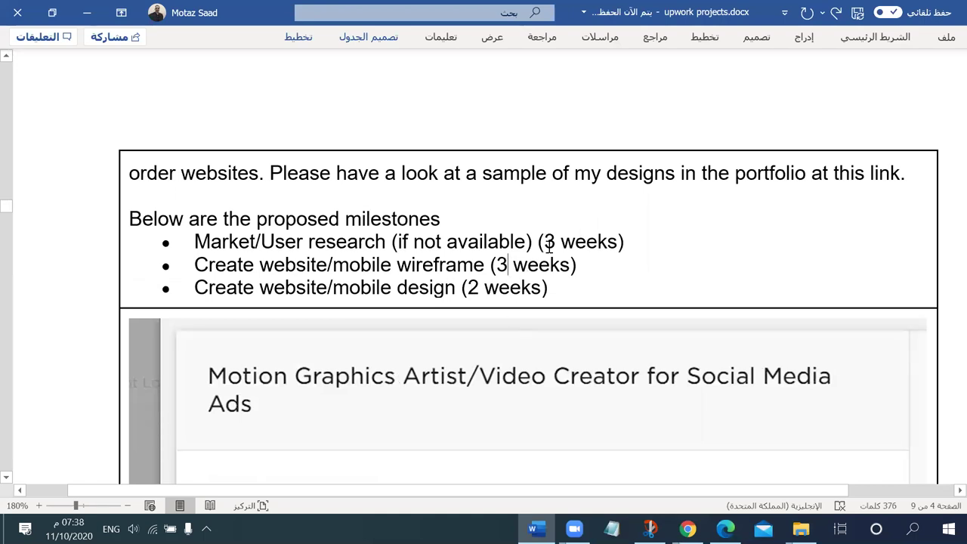
Step: Add the line "In total 8 weeks" below the three milestone bullets
scroll(380, 263, up, 8)
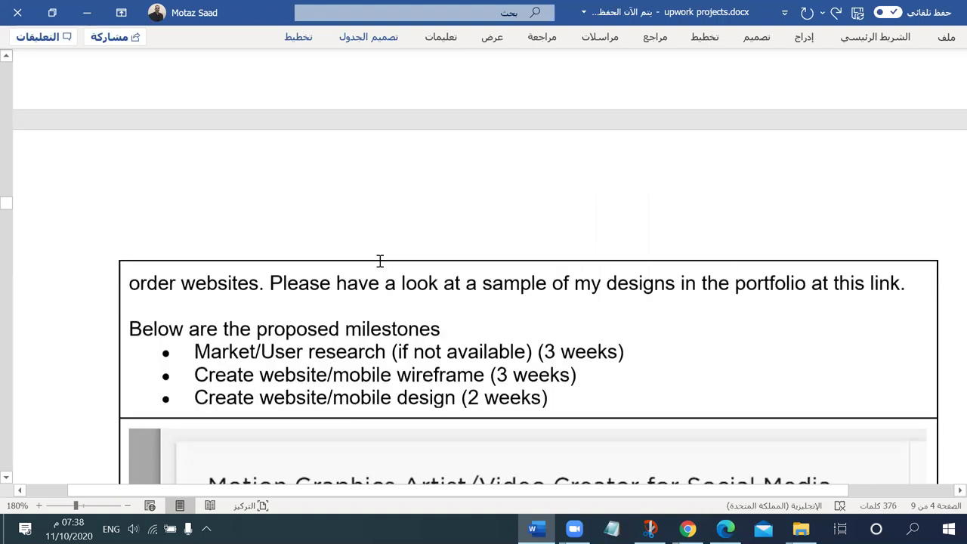
scroll(467, 347, down, 4)
scroll(468, 361, down, 4)
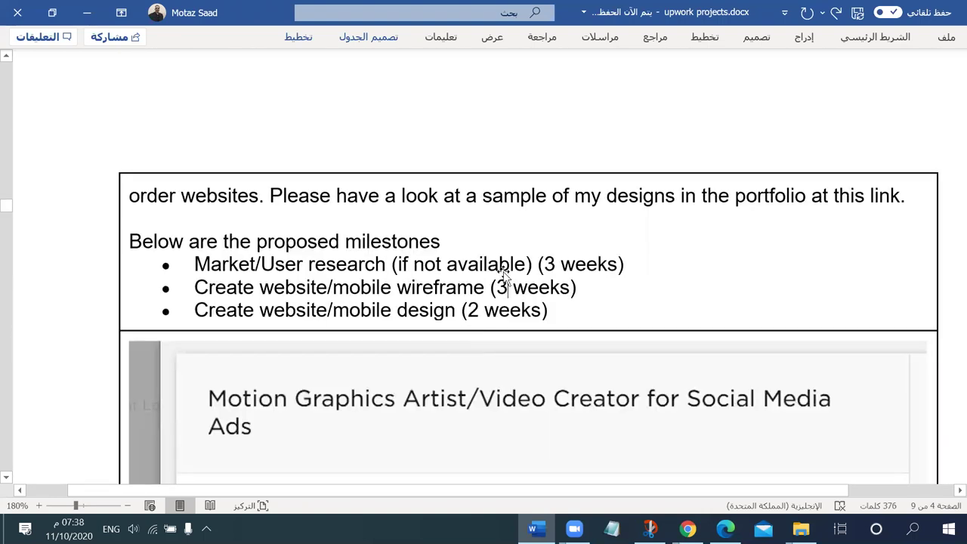
click(551, 225)
key(Return)
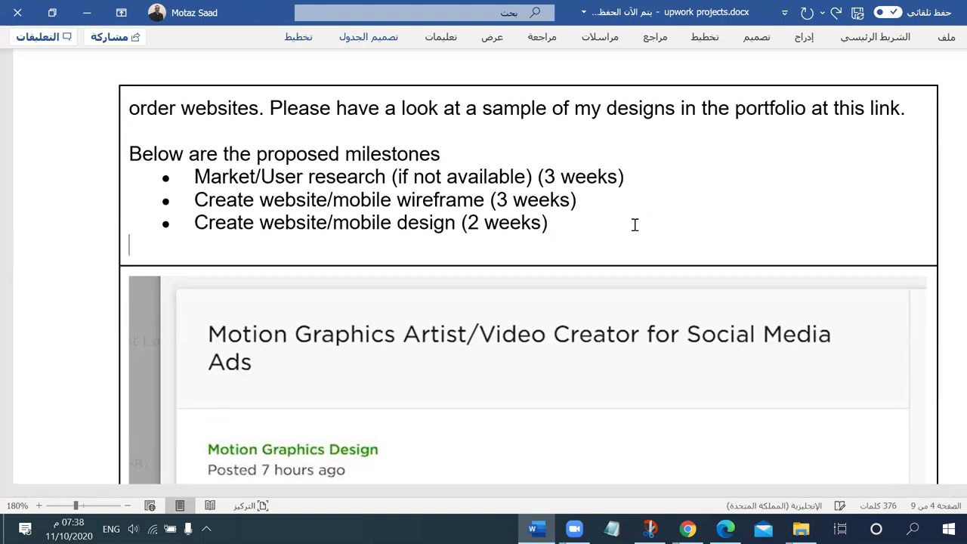
text(In toa)
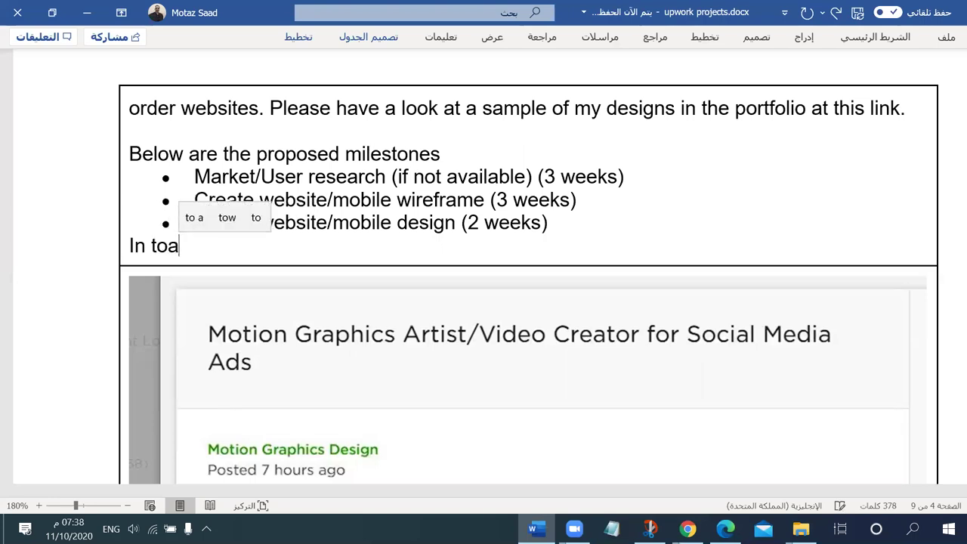
key(BackSpace)
key(BackSpace)
text(otal )
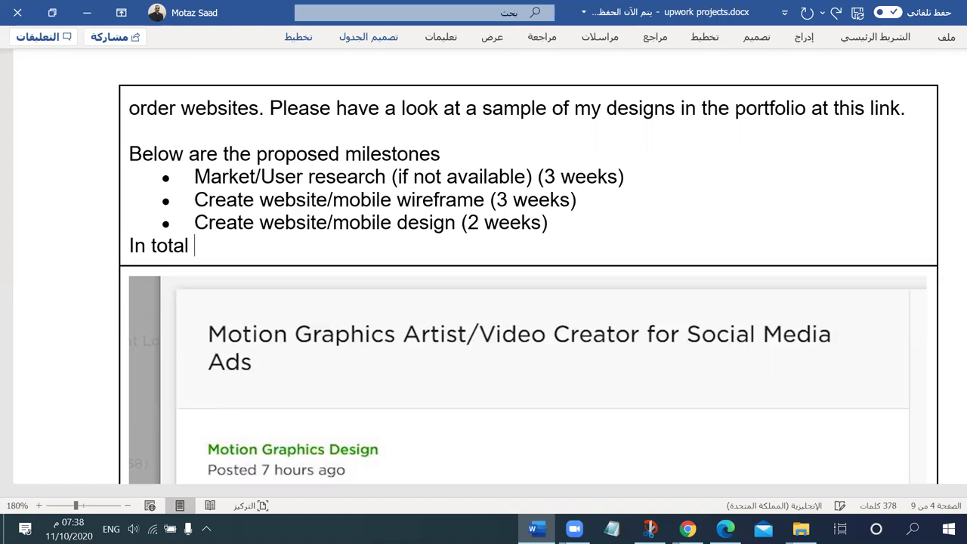
text(8 weeks)
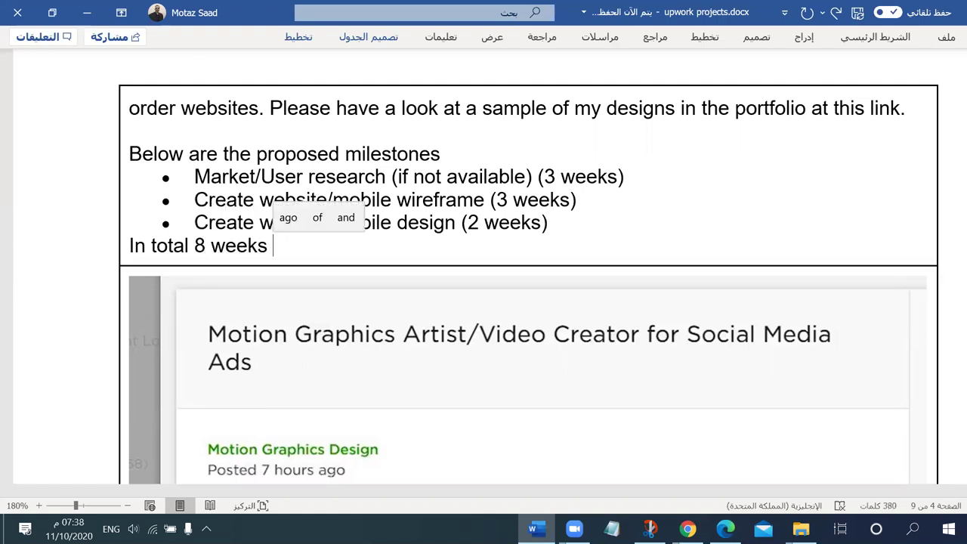
Step: Add a cost line below the total duration reading "The cost 30 h / w * 8 * $25/h = …"
key(Return)
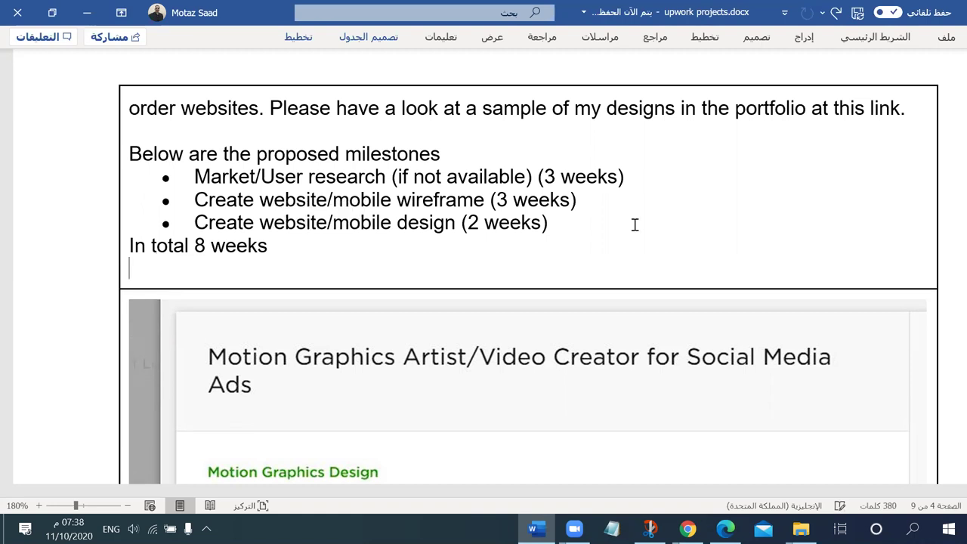
text(The cos)
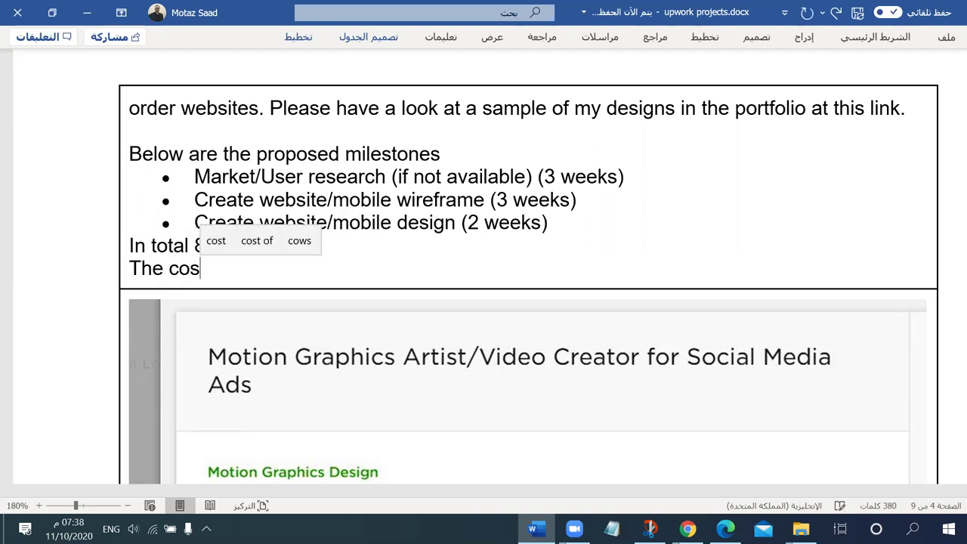
text(t 5)
key(BackSpace)
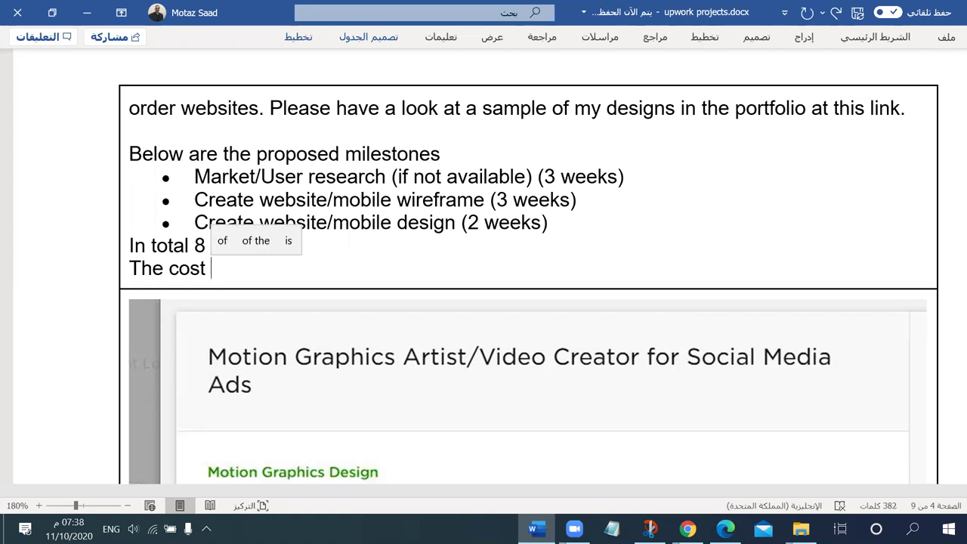
text(30 )
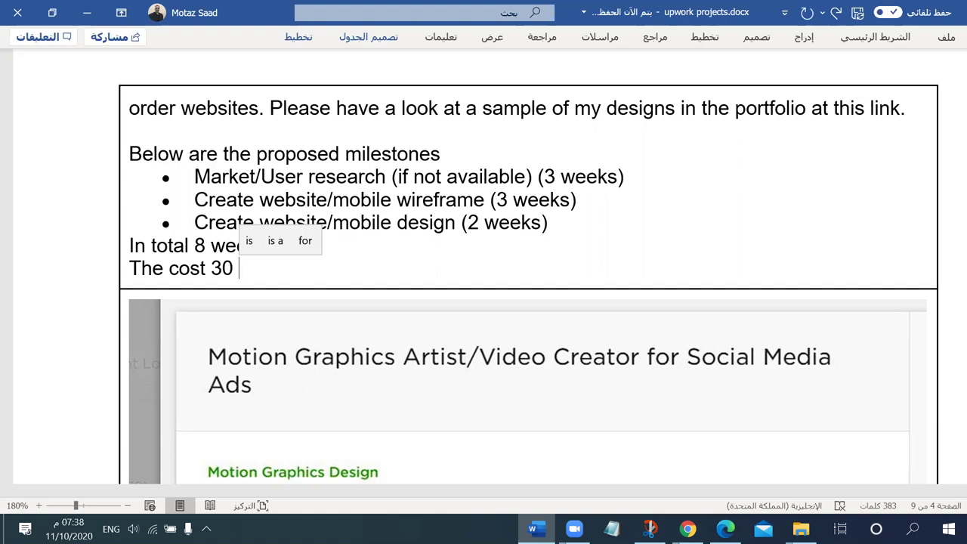
text(h)
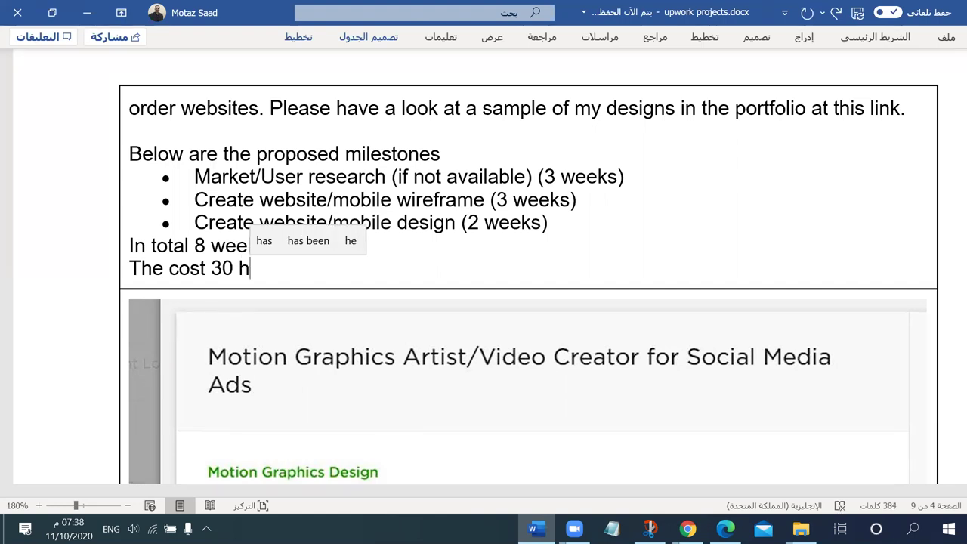
text( / w)
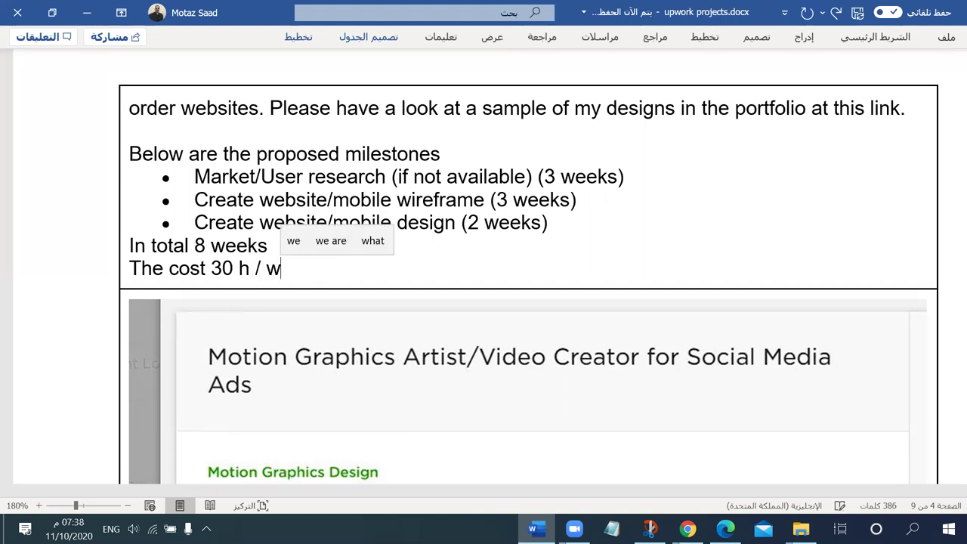
text( *)
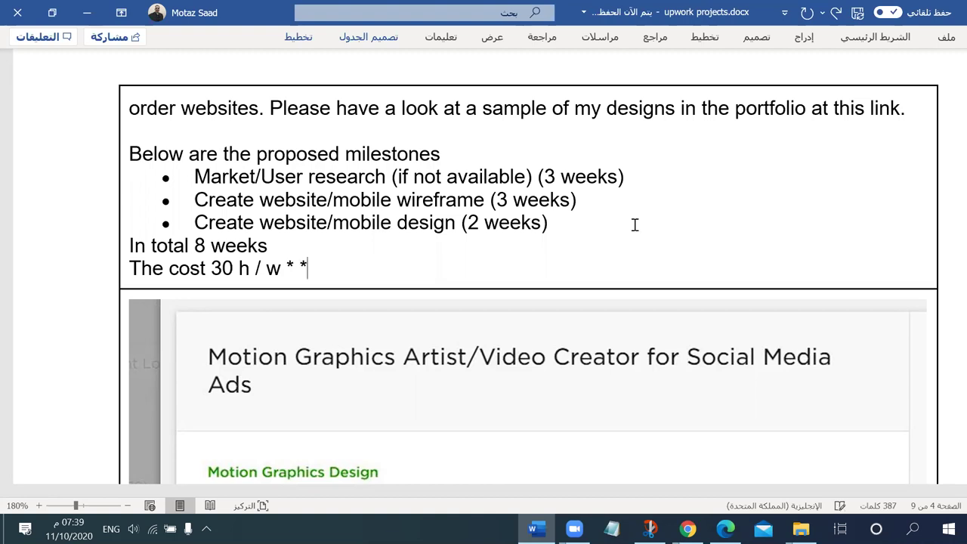
key(BackSpace)
text(8 * $2)
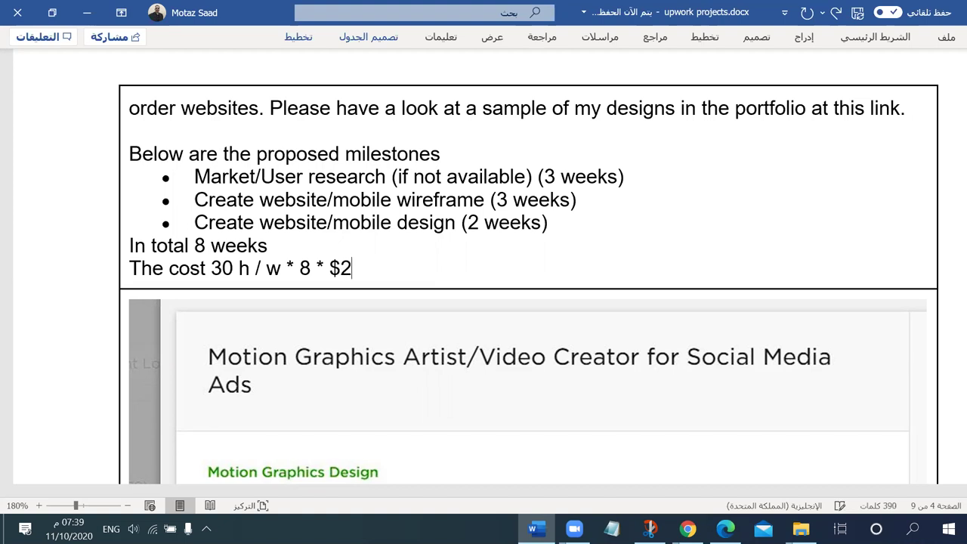
text(5/h )
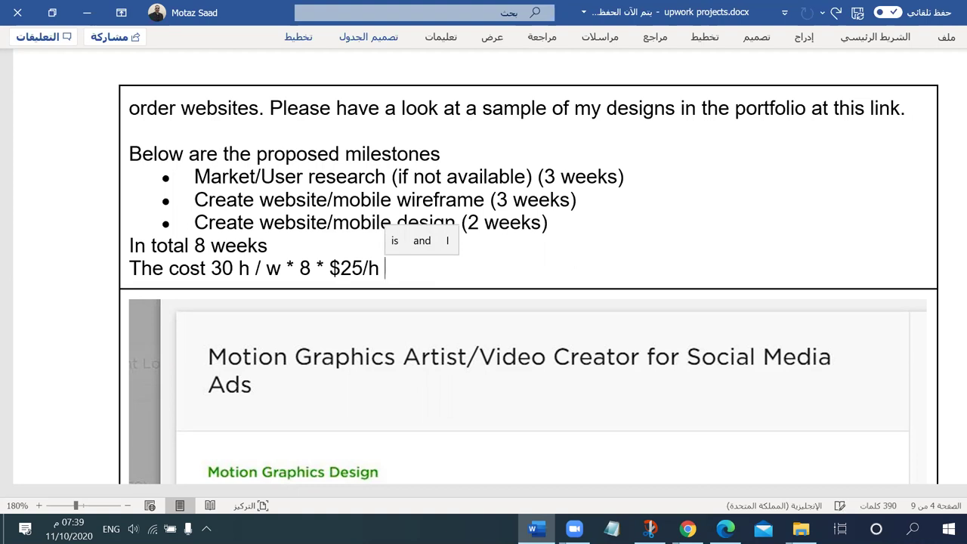
text(= …)
Step: Write the closing sentence "I am looking frowrad hearing from you" below the cost line
key(Return)
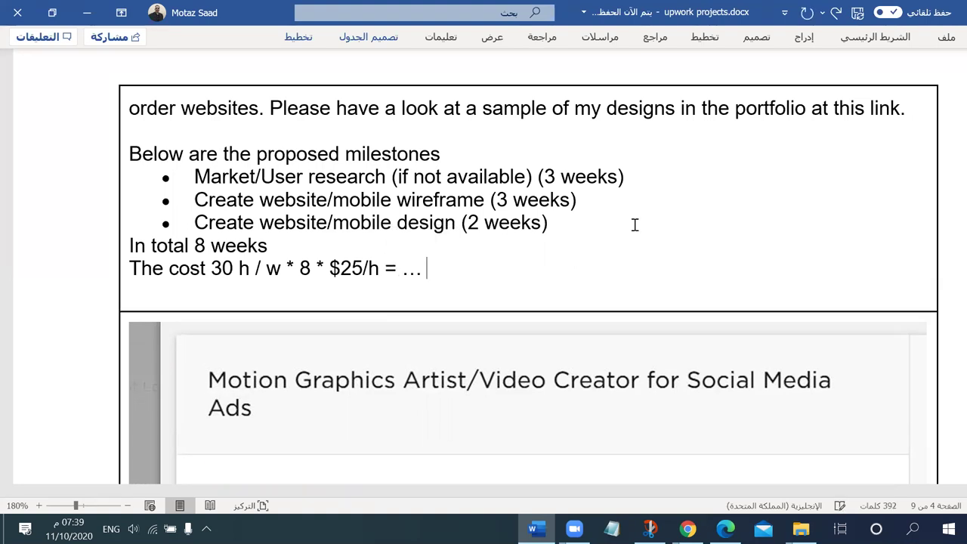
scroll(399, 234, up, 8)
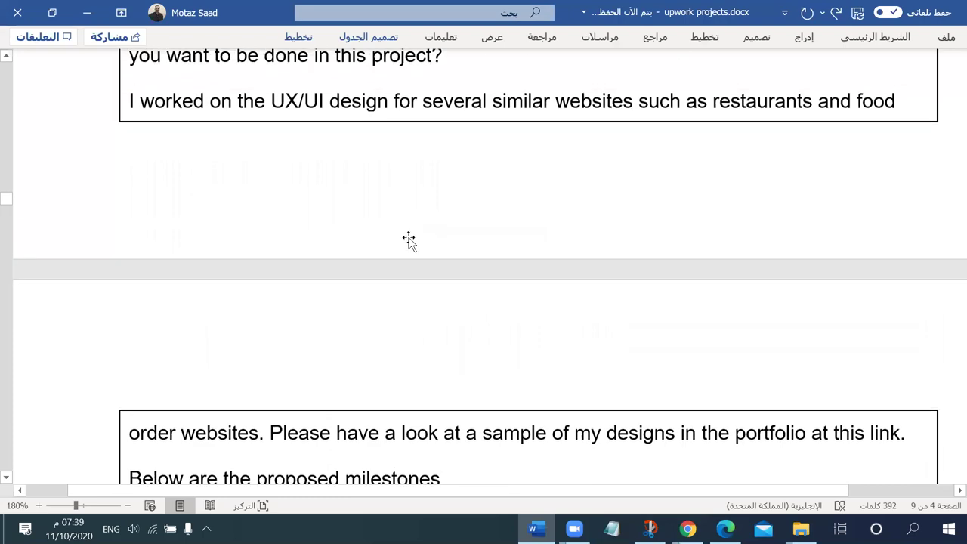
scroll(430, 244, up, 6)
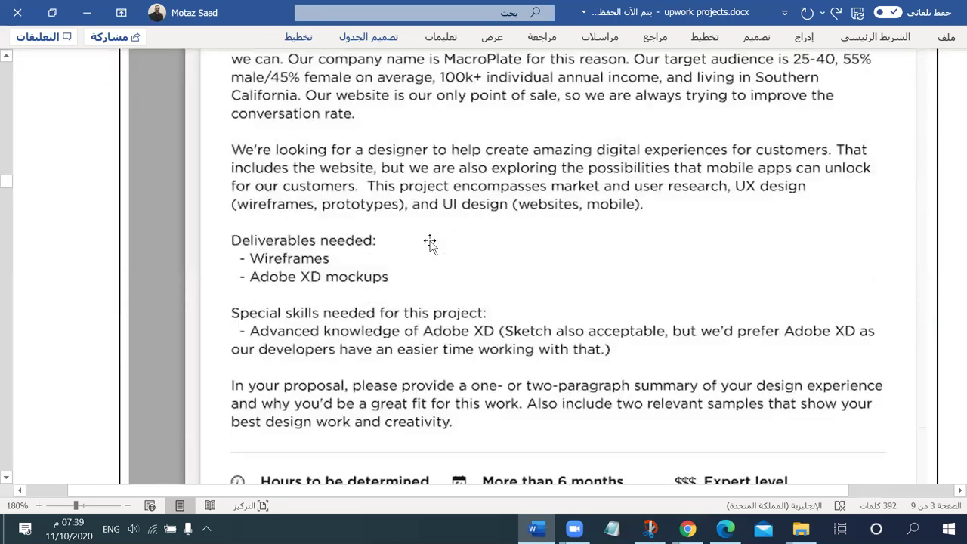
scroll(430, 244, up, 3)
scroll(430, 242, down, 12)
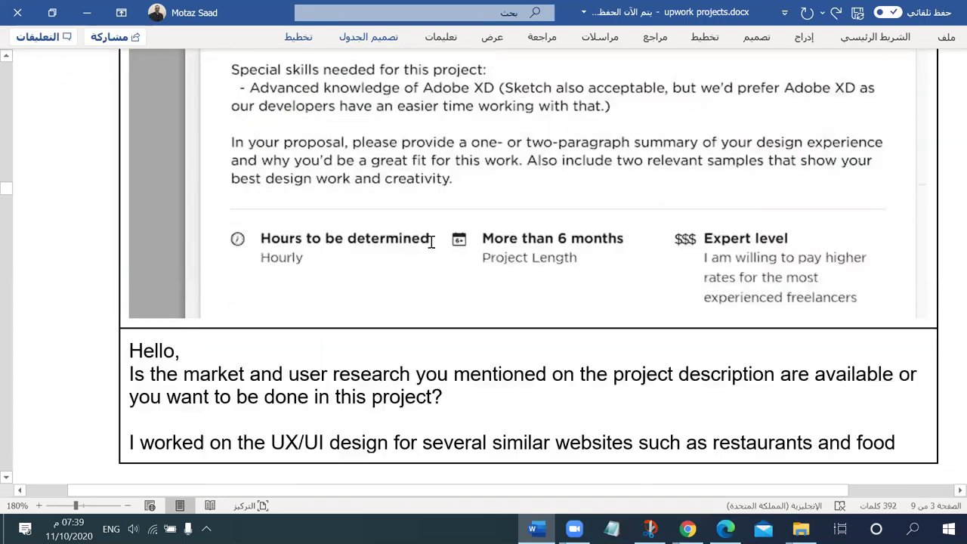
scroll(431, 241, down, 6)
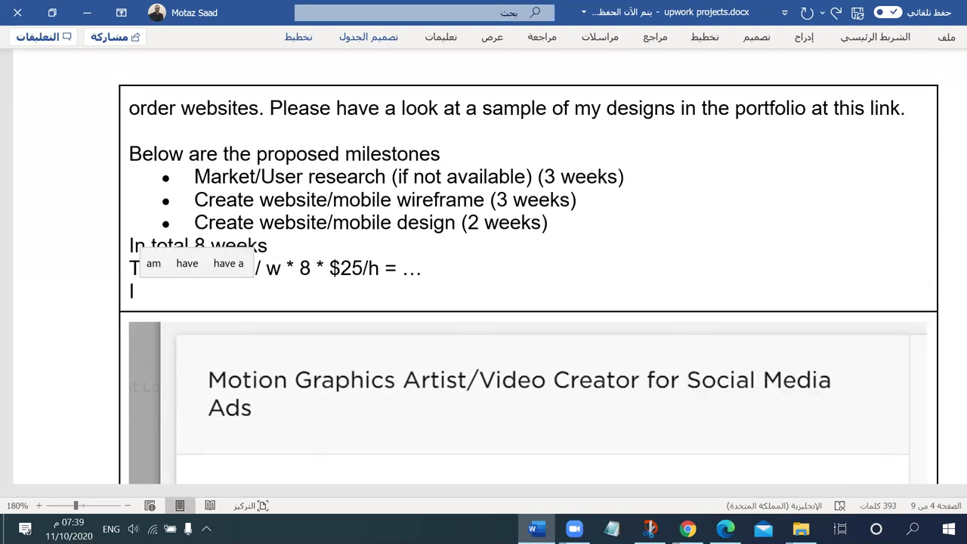
text(am loo)
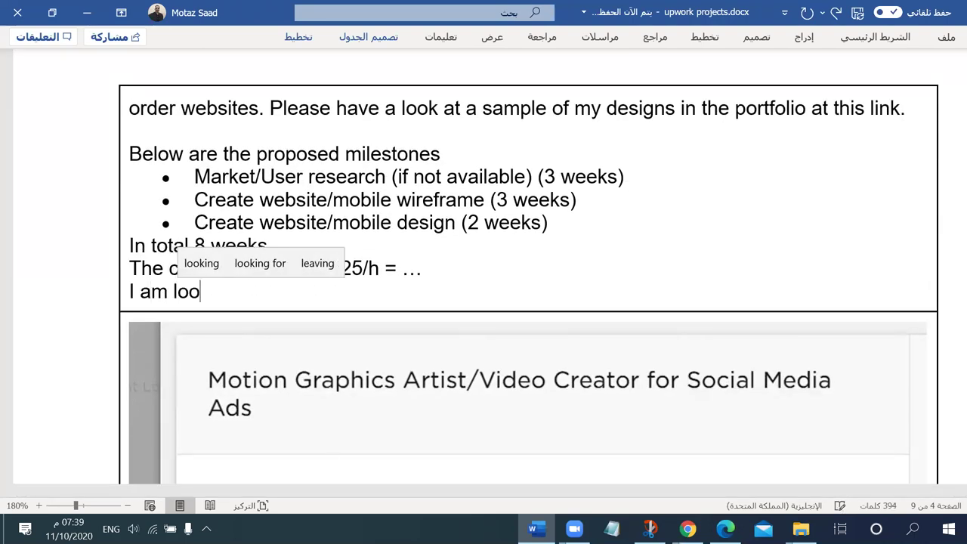
text(king frow)
key(BackSpace)
text(owrad h)
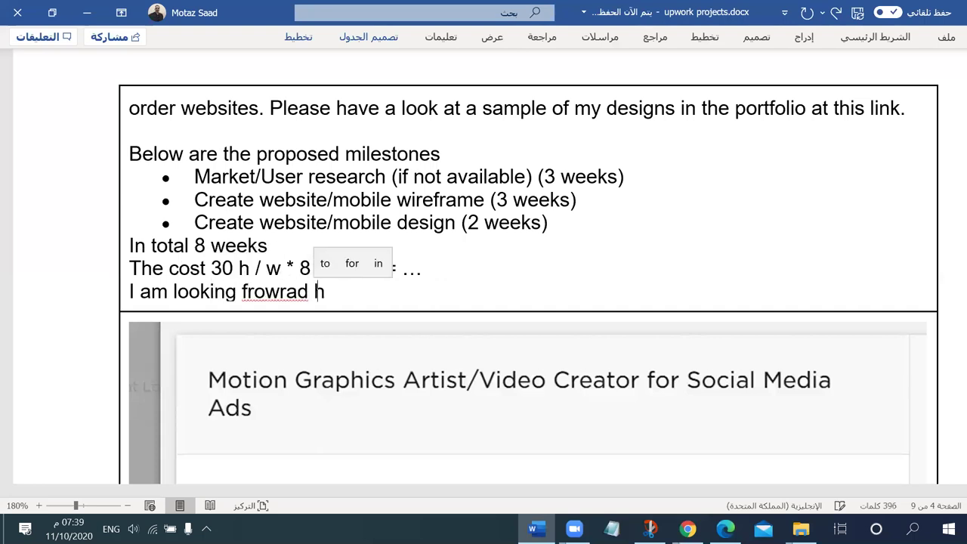
text(earing from your)
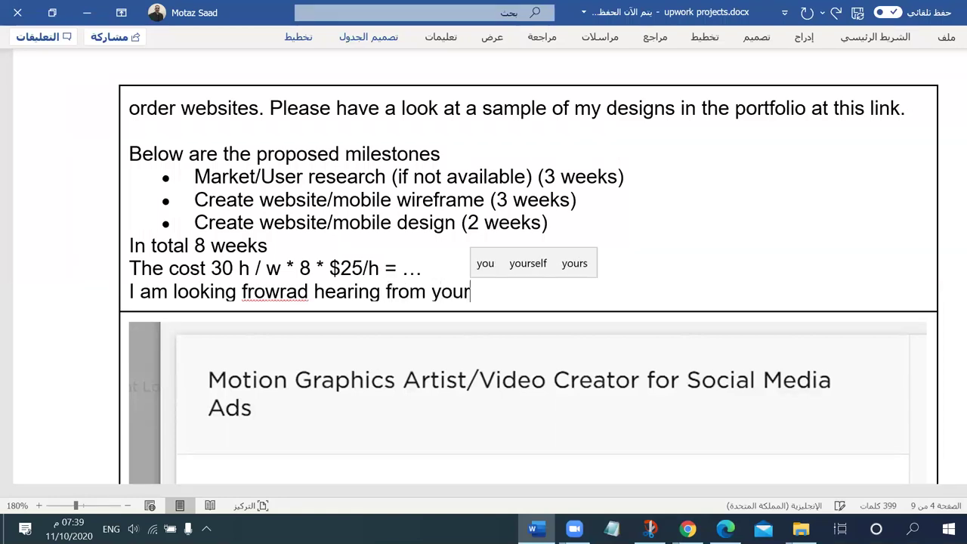
key(BackSpace)
key(Return)
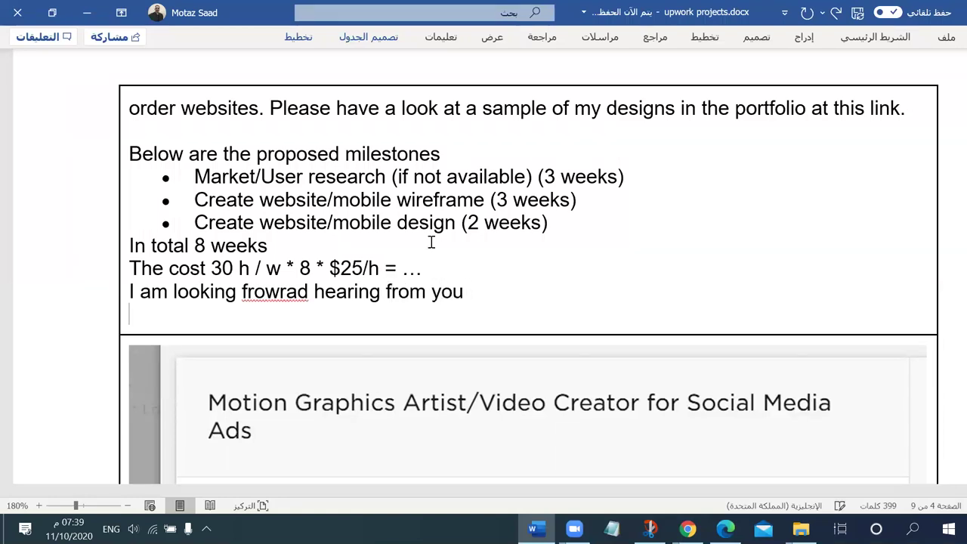
Step: End the closing sentence with a period and separate it from the cost line with a blank line
key(BackSpace)
key(BackSpace)
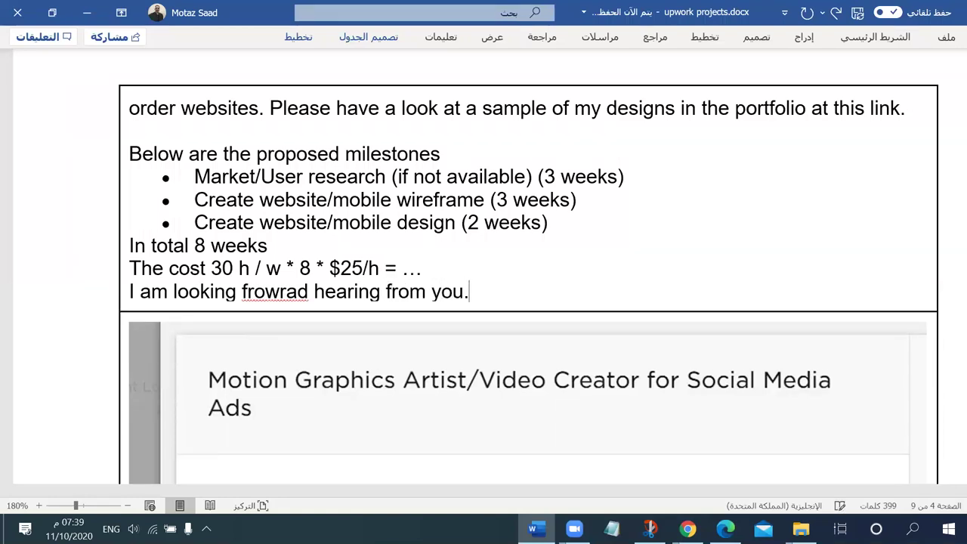
key(Return)
key(End)
Step: Sign off the proposal with "Best regards," and the sender's first name, and correct the misspelled "frowrad" to "forward"
key(Return)
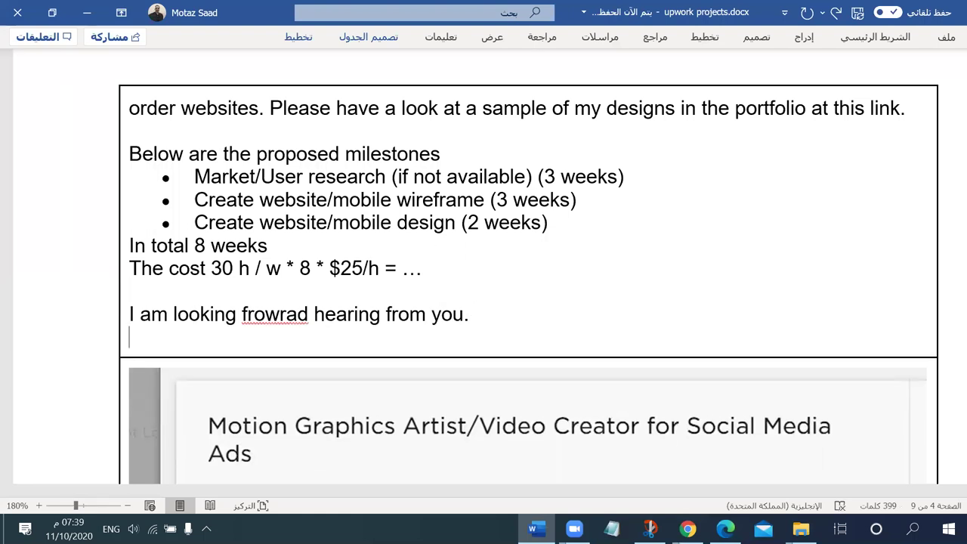
text(Best)
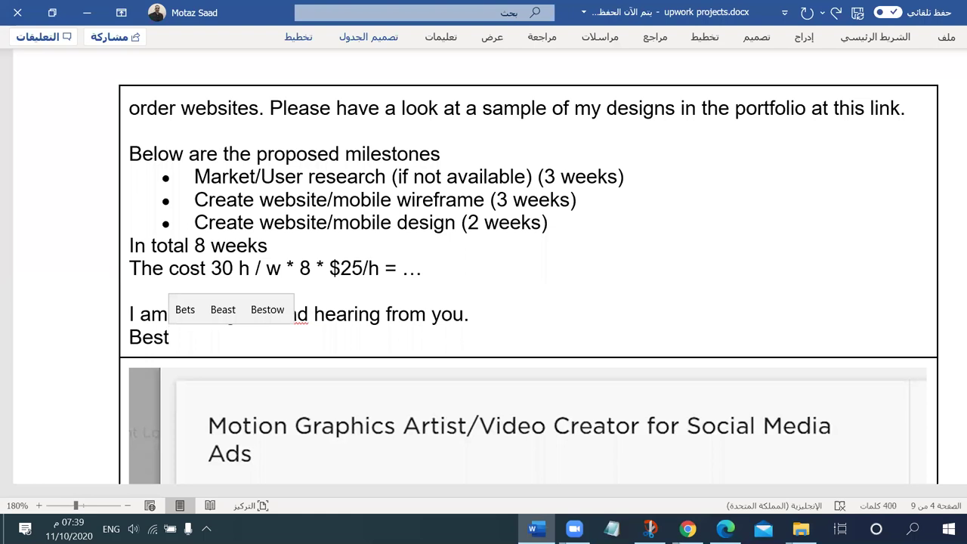
key(BackSpace)
key(BackSpace)
key(BackSpace)
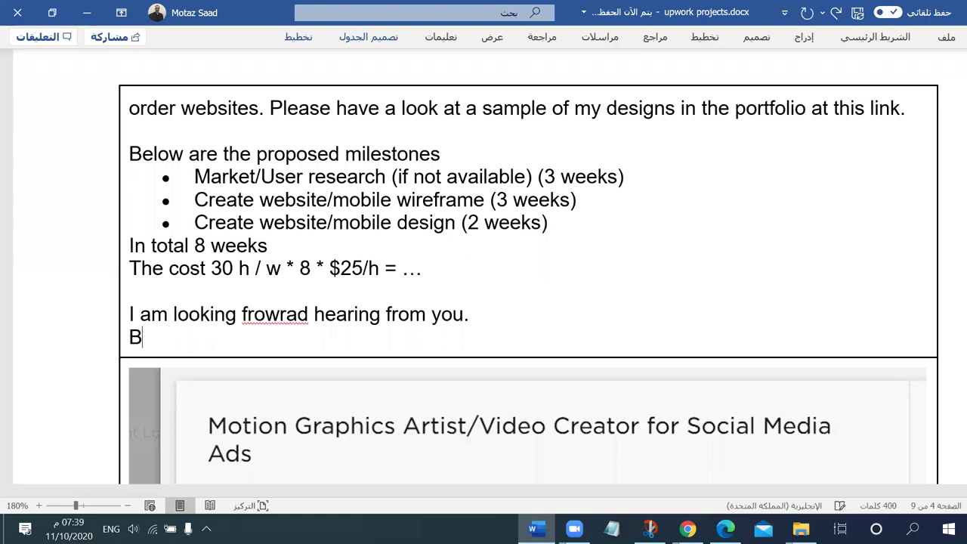
key(BackSpace)
text(Best regar)
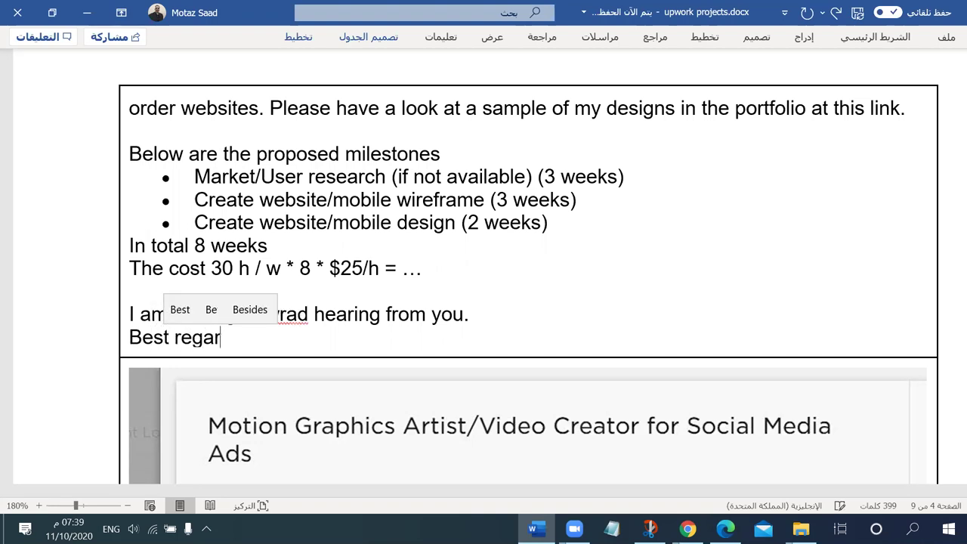
text(ds,)
key(Return)
text(Motaz)
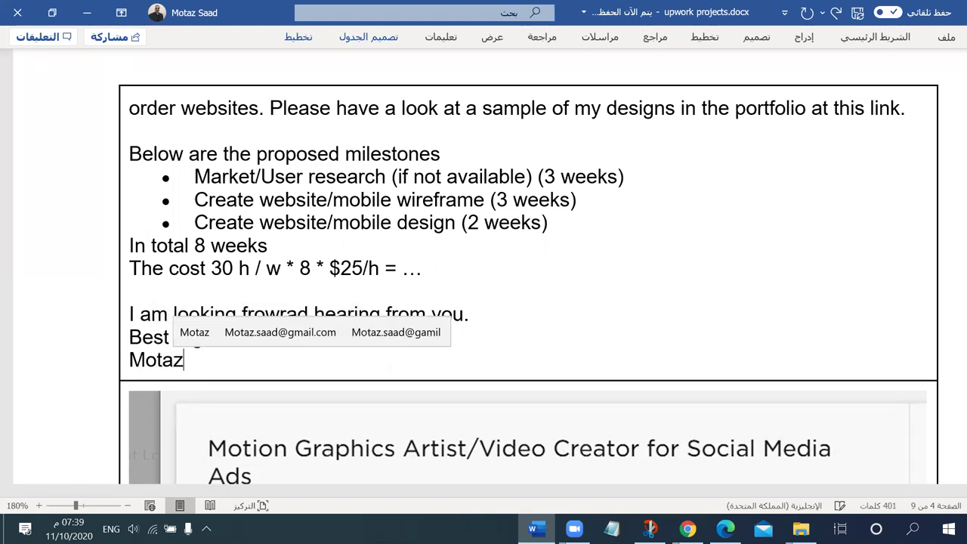
right_click(266, 311)
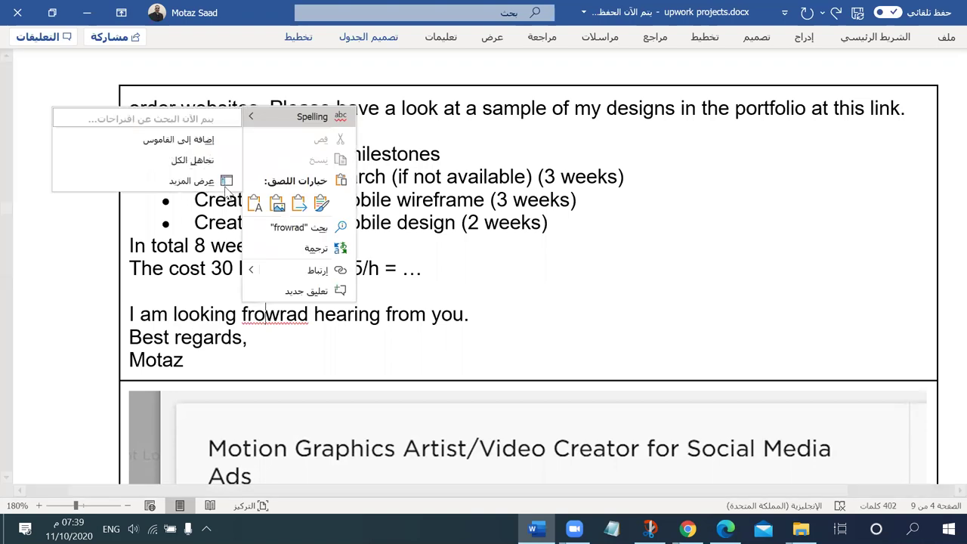
click(191, 130)
Step: Copy the entire proposal text, from "Hello," through the sender's name in the sign-off
drag(192, 358, 150, 197)
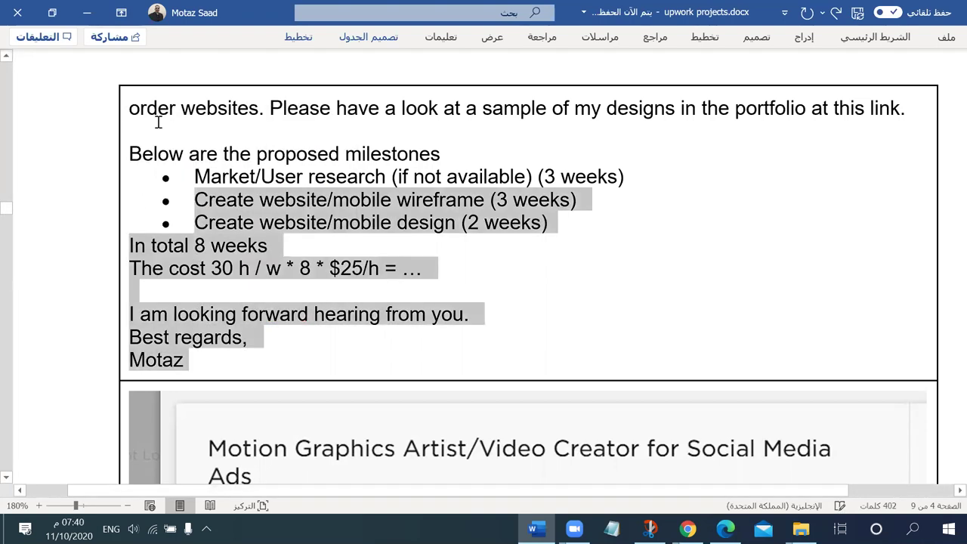
drag(158, 122, 156, 97)
scroll(457, 262, up, 3)
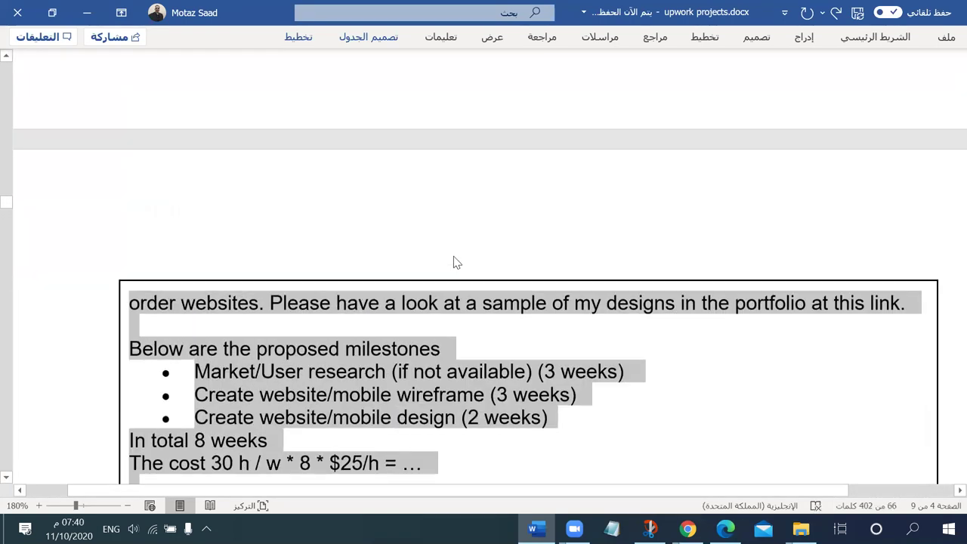
scroll(457, 262, up, 3)
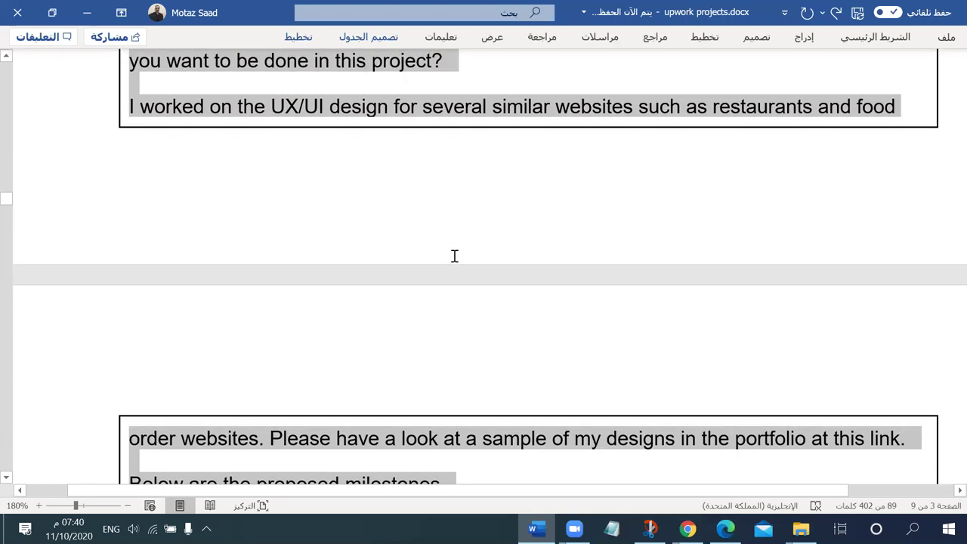
scroll(454, 256, up, 3)
key(shift+Left)
key(shift+Left)
key(shift+Left)
key(shift+Left)
key(shift+Left)
key(shift+Left)
key(shift+Left)
key(ctrl+c)
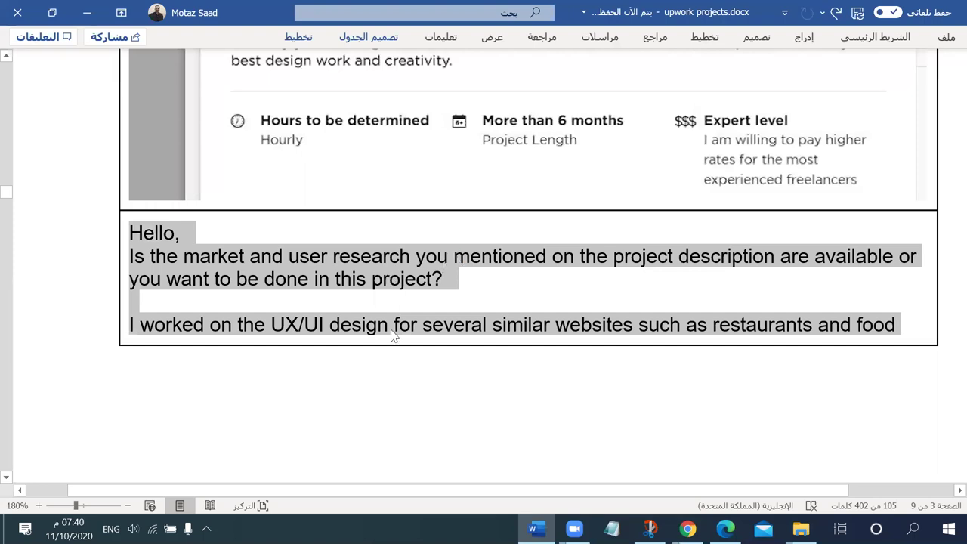
Step: Switch to Grammarly in Chrome, start a new document and paste the copied proposal into it
click(687, 528)
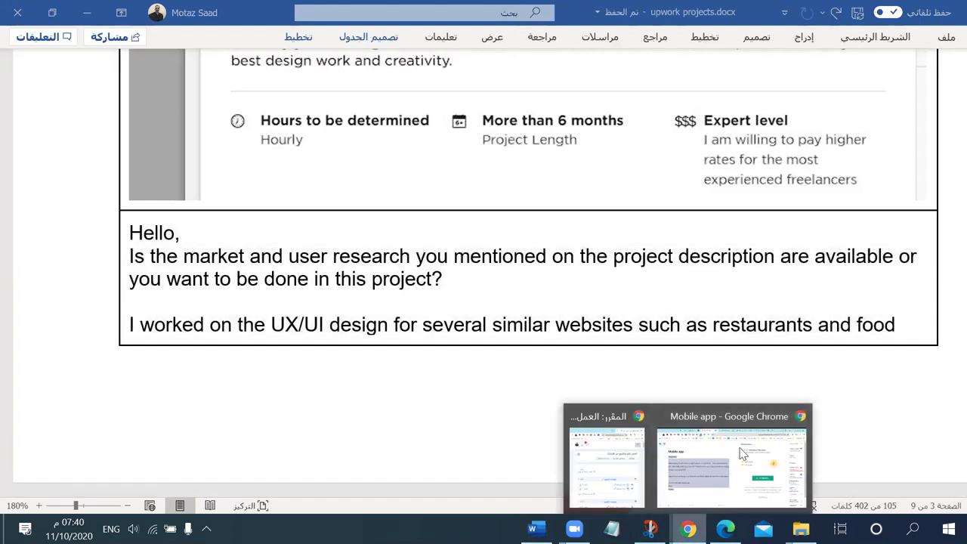
click(727, 452)
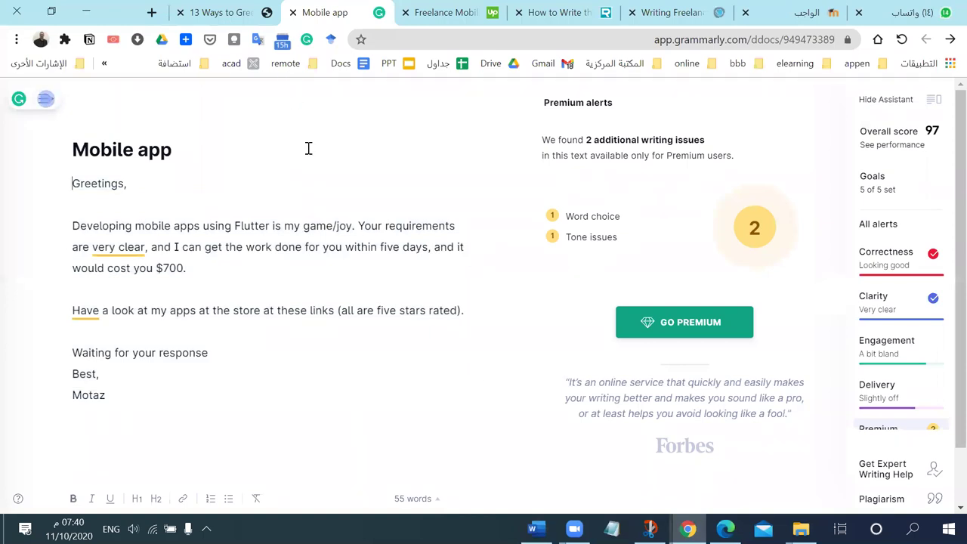
click(19, 99)
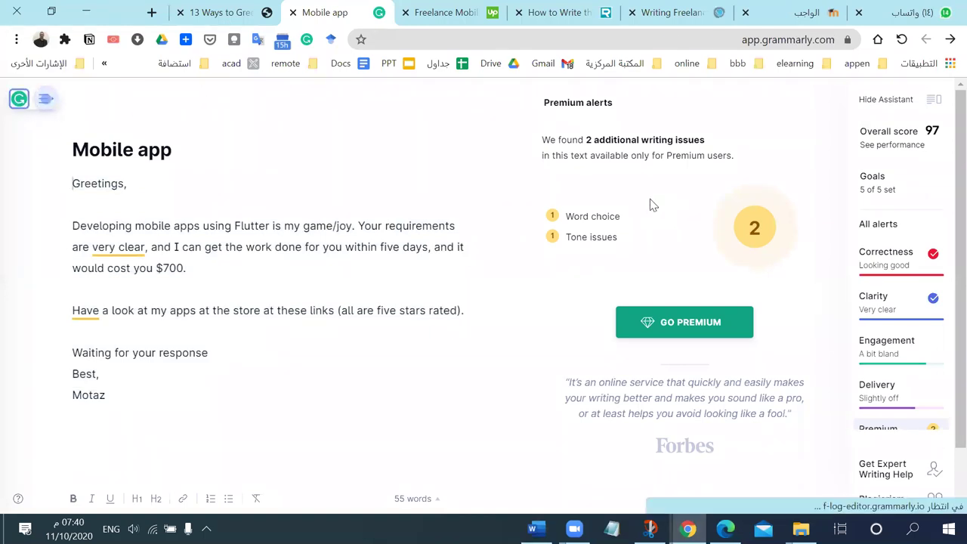
click(318, 395)
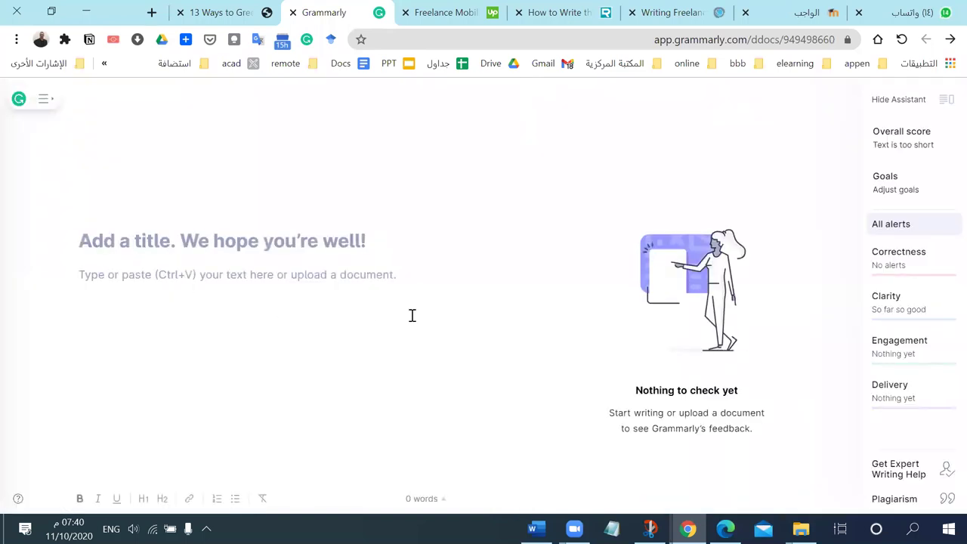
key(ctrl+v)
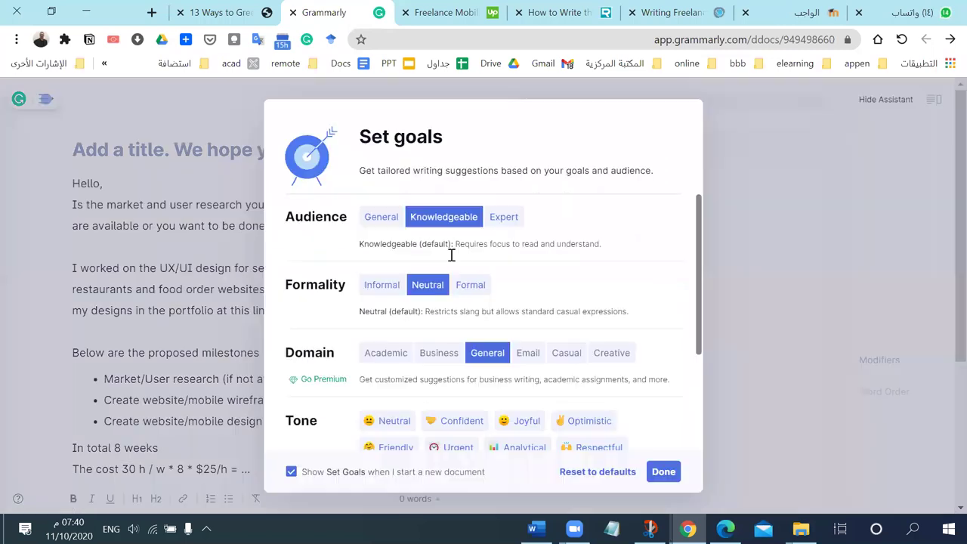
Step: Set the document's writing goals to a Confident tone and a Convince intent
scroll(518, 383, down, 2)
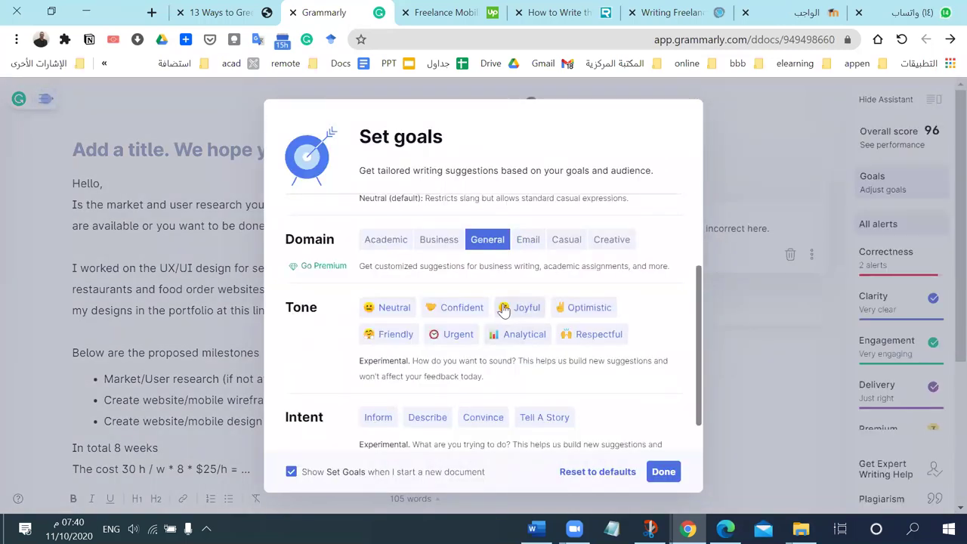
click(462, 307)
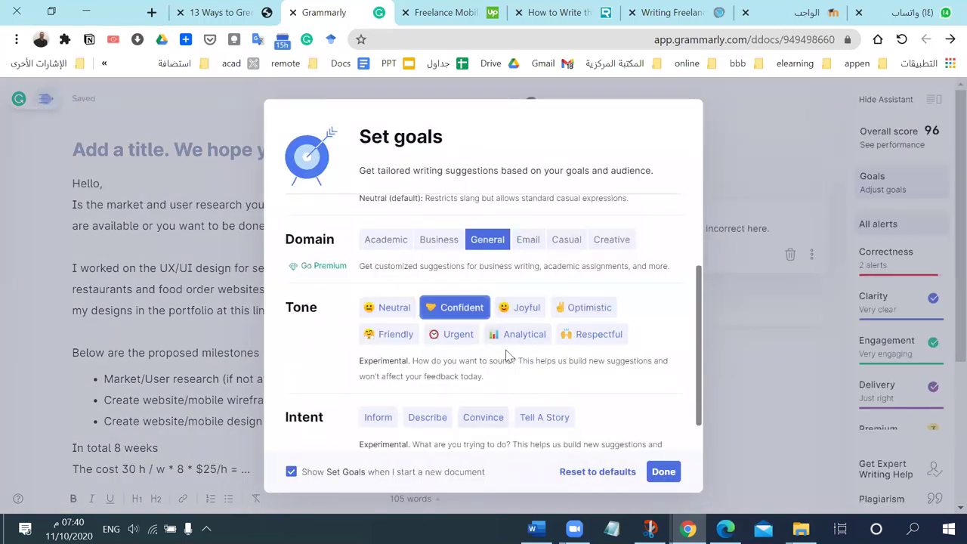
scroll(510, 356, down, 1)
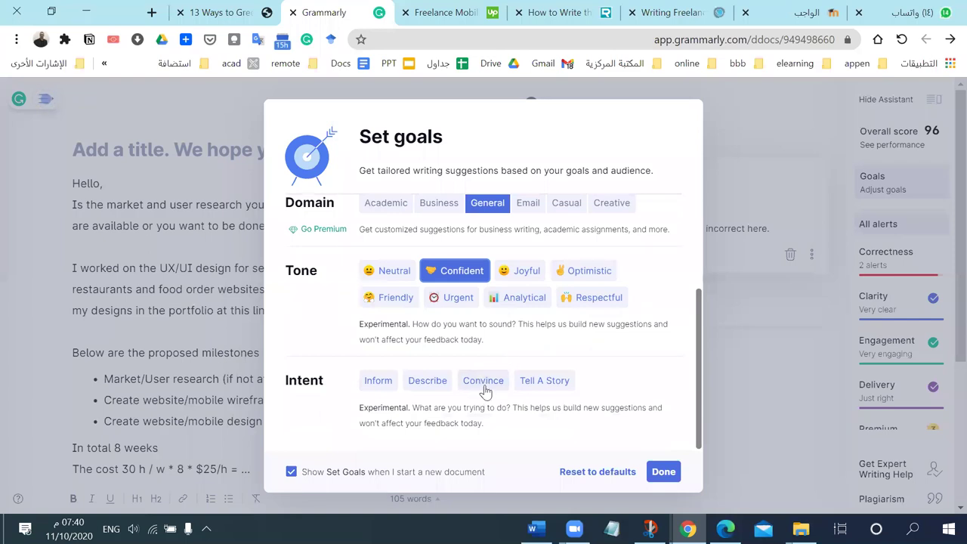
click(484, 380)
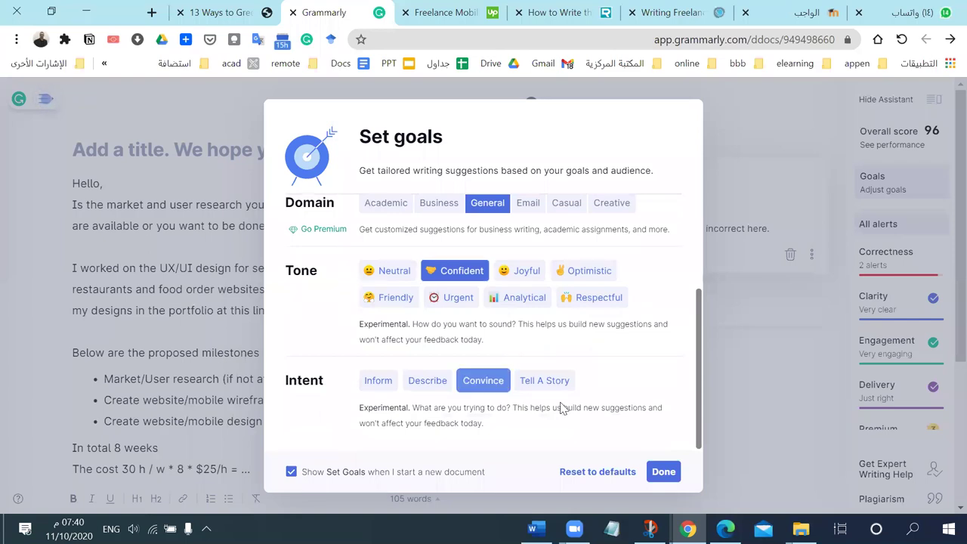
scroll(568, 358, up, 3)
scroll(574, 355, down, 3)
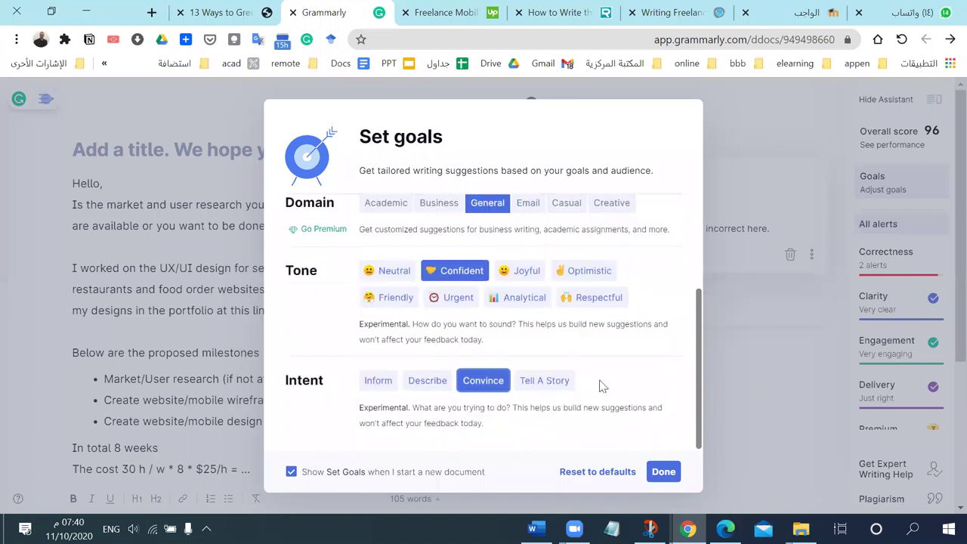
click(663, 471)
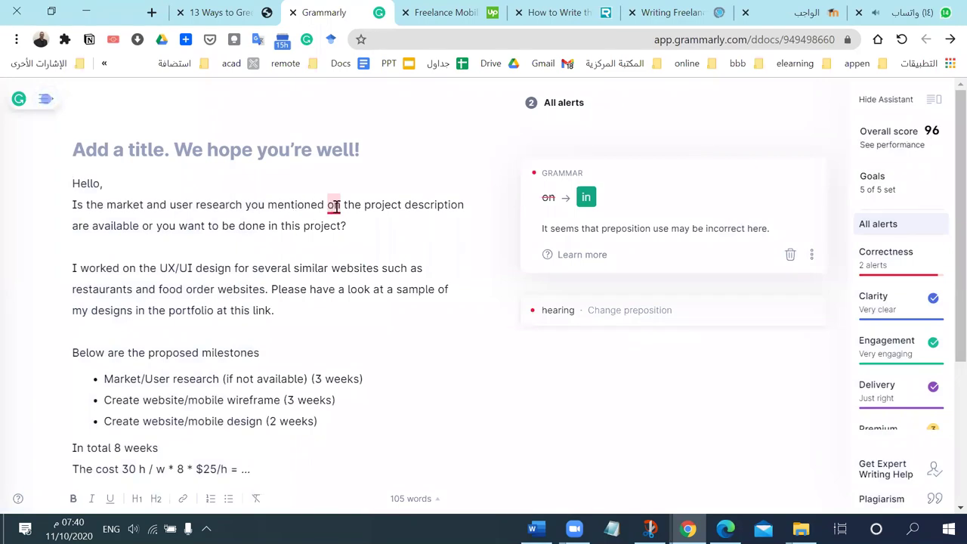
Step: Accept the correction of "on" to "in" before "the project description" and title the document "UX/UI"
click(586, 198)
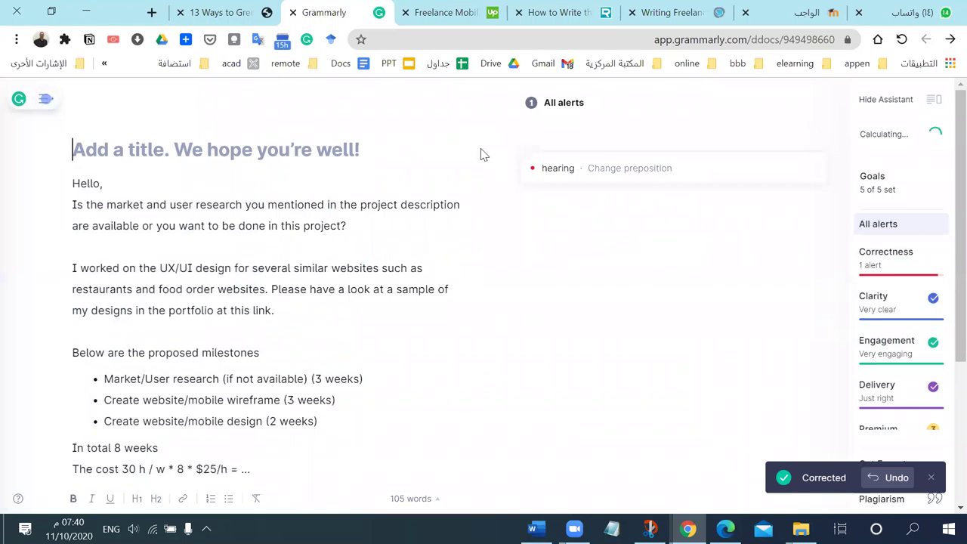
text(UI/UX)
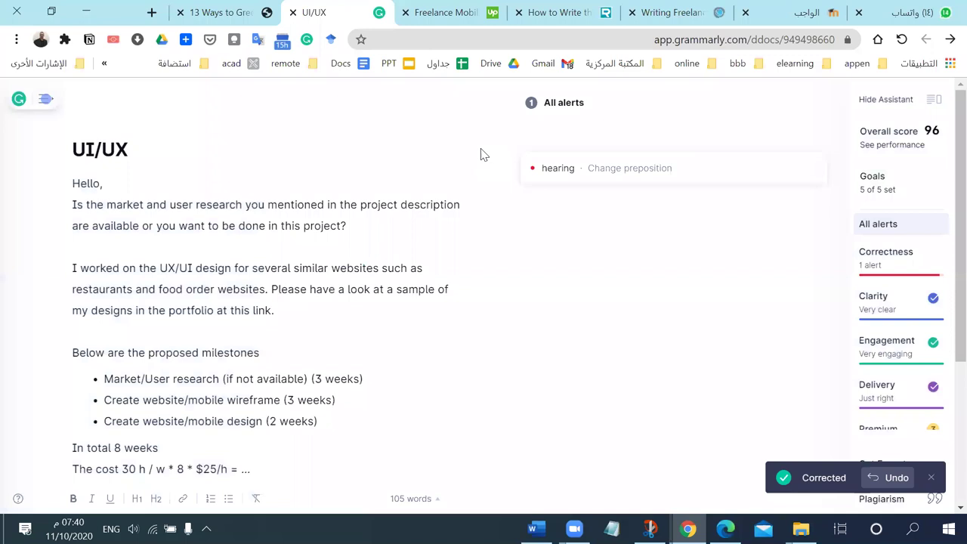
key(BackSpace)
key(BackSpace)
key(BackSpace)
key(BackSpace)
text(X/UI)
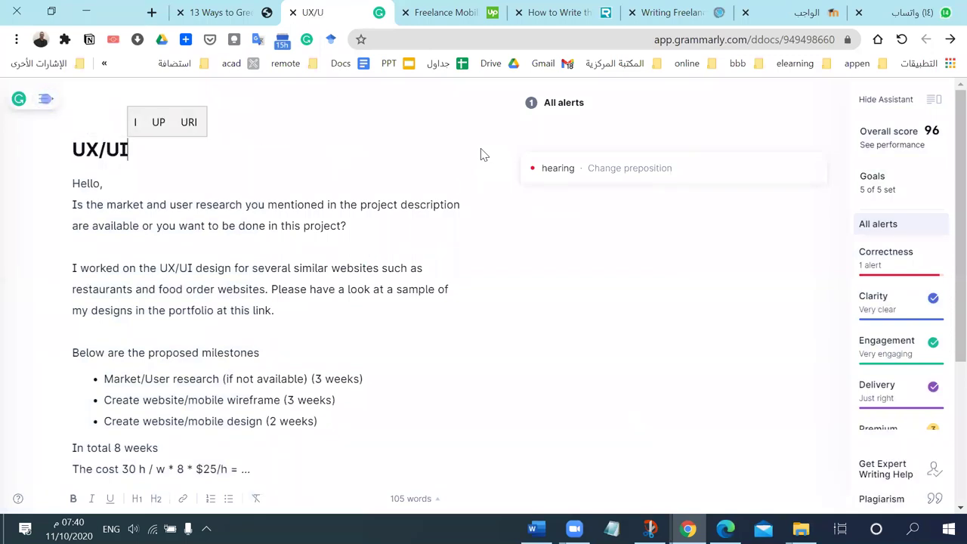
Step: Accept the preposition correction for "hearing" so the closing sentence reads "looking forward to hearing from you"
click(298, 289)
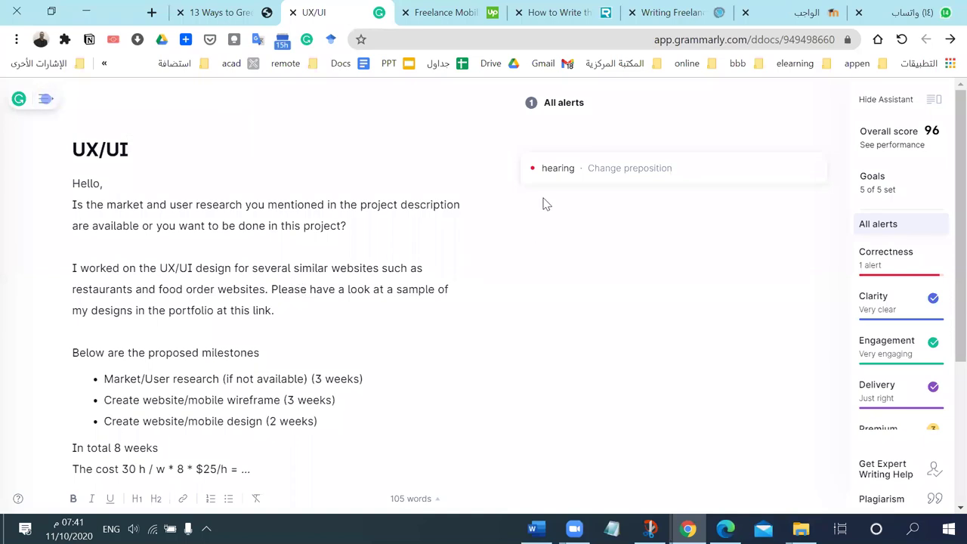
click(557, 172)
click(574, 280)
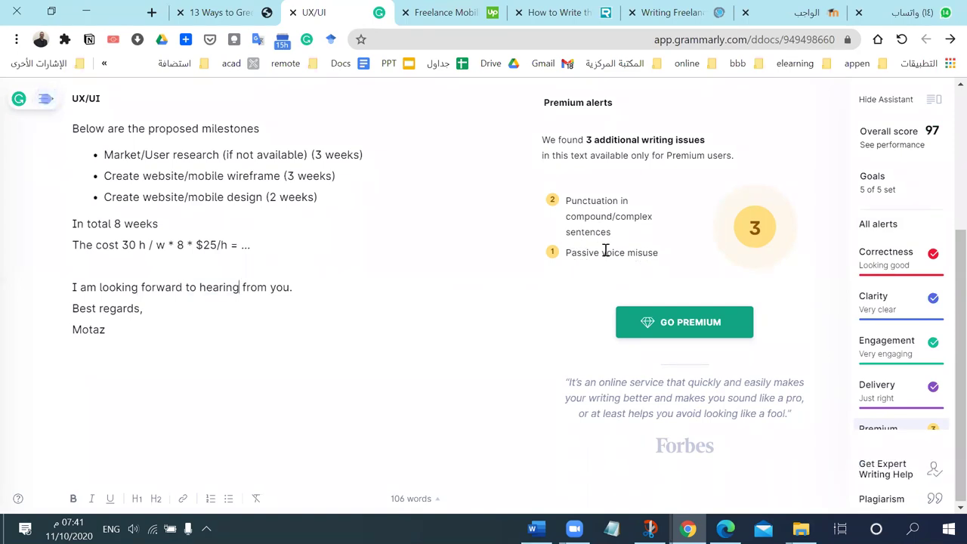
Step: Insert "it" after "you want" in the opening question about the market and user research
scroll(273, 280, up, 3)
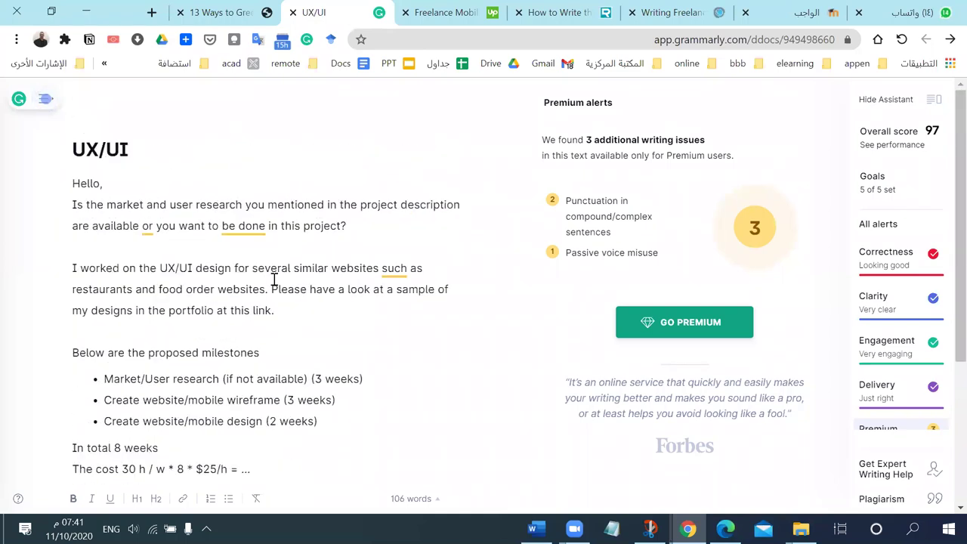
click(236, 227)
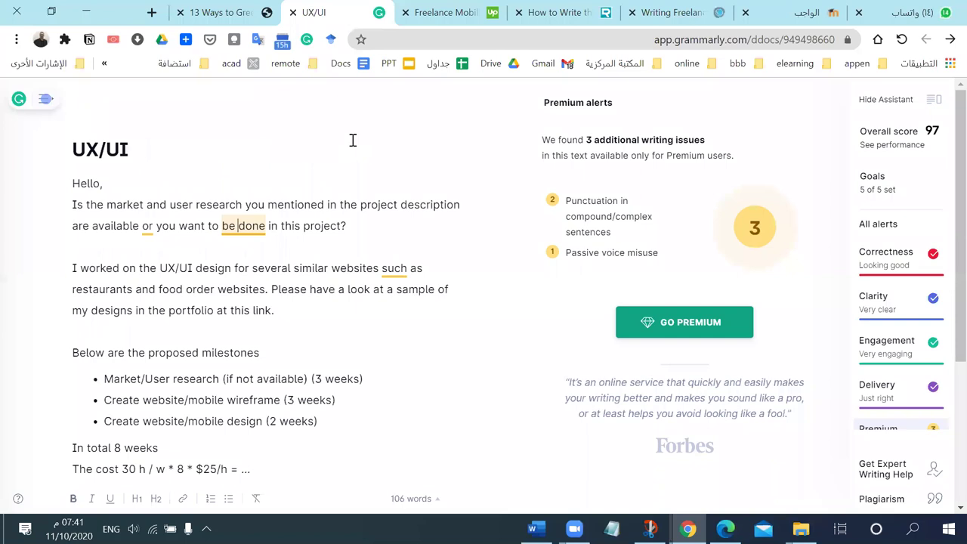
text(be)
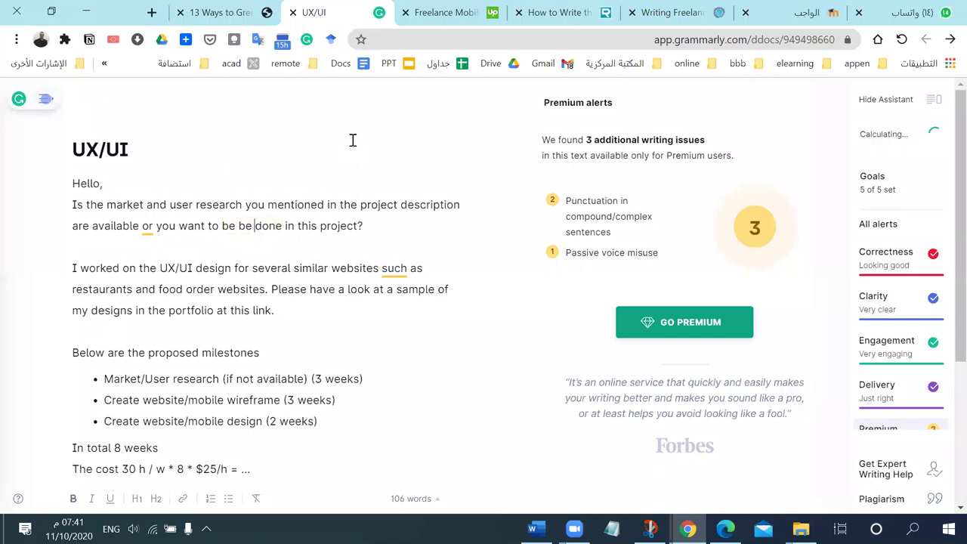
key(BackSpace)
key(BackSpace)
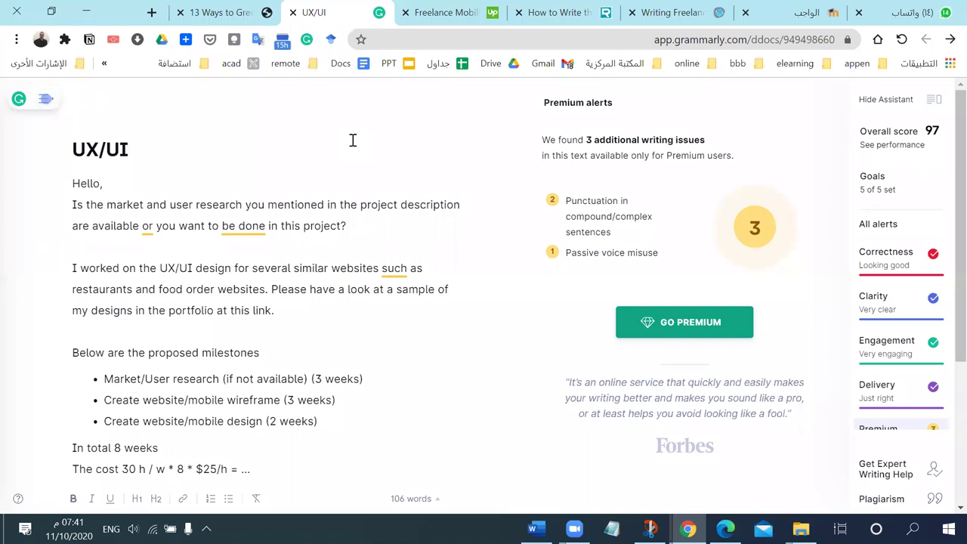
key(ctrl+Left)
key(ctrl+Left)
text(it)
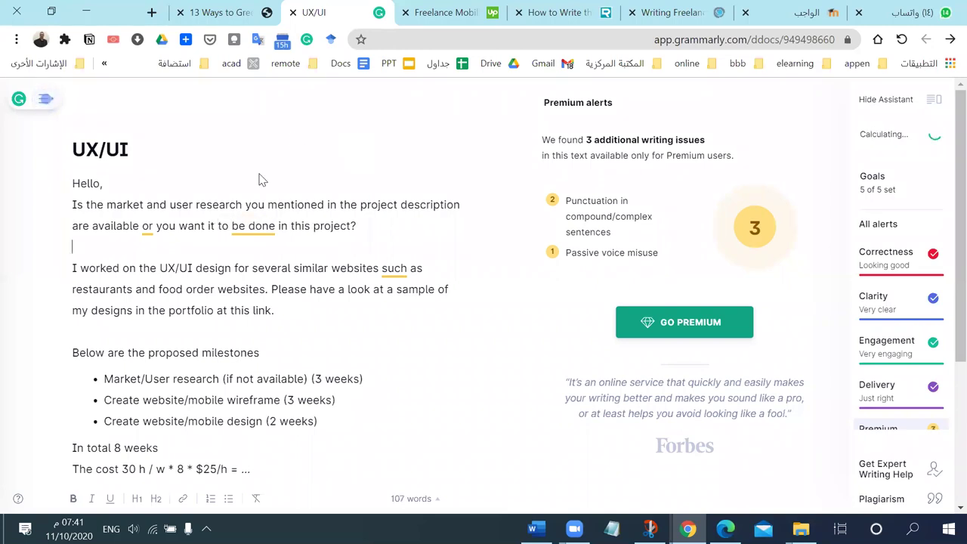
drag(274, 228, 246, 230)
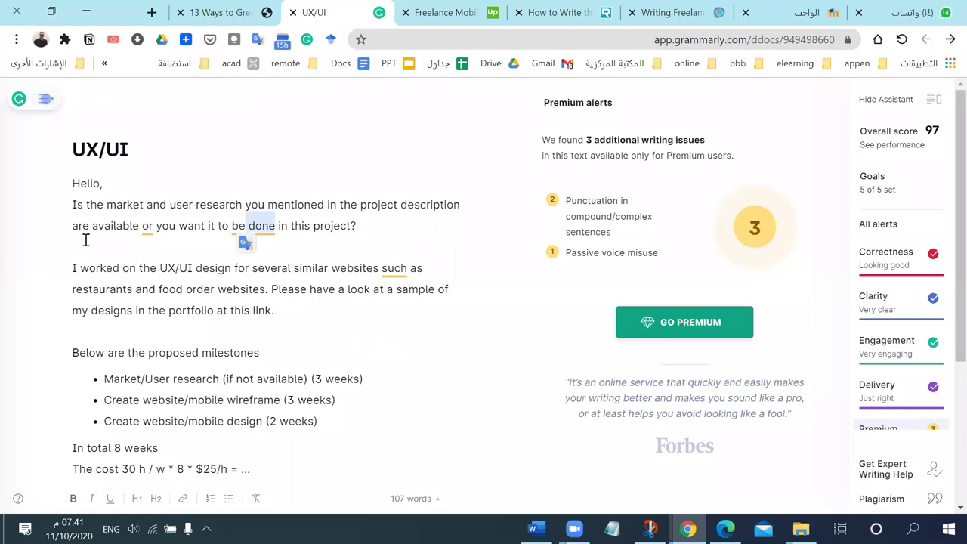
Step: Add a comma after "available" and reword the rest of the opening question as "or it is a task in this project."
click(139, 226)
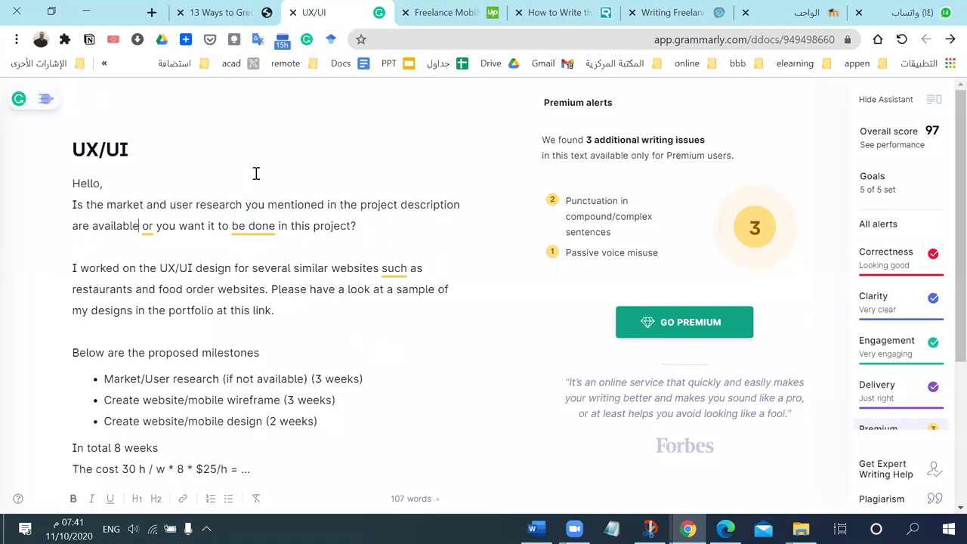
text(,)
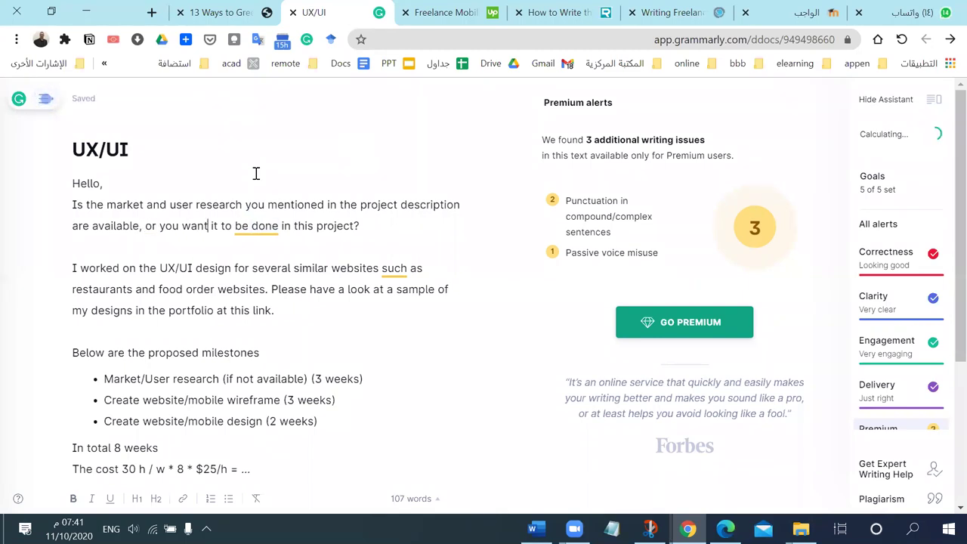
key(Left)
key(Left)
key(Left)
key(shift+End)
key(BackSpace)
text(i)
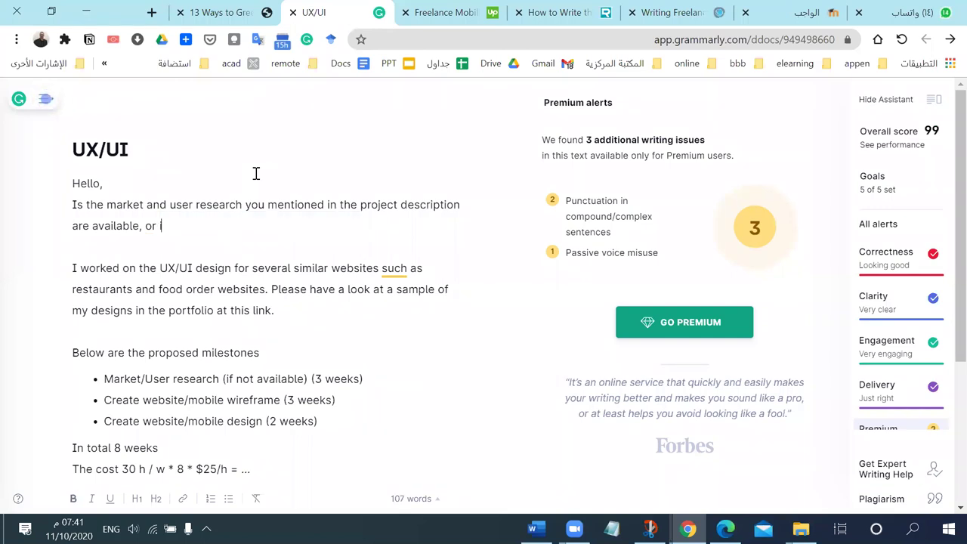
text(t is a task o)
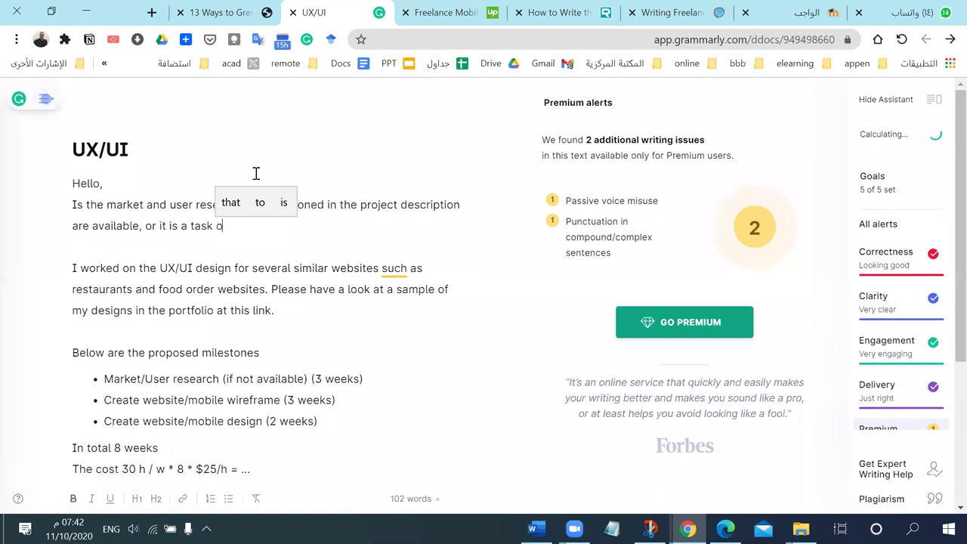
key(BackSpace)
text(in h)
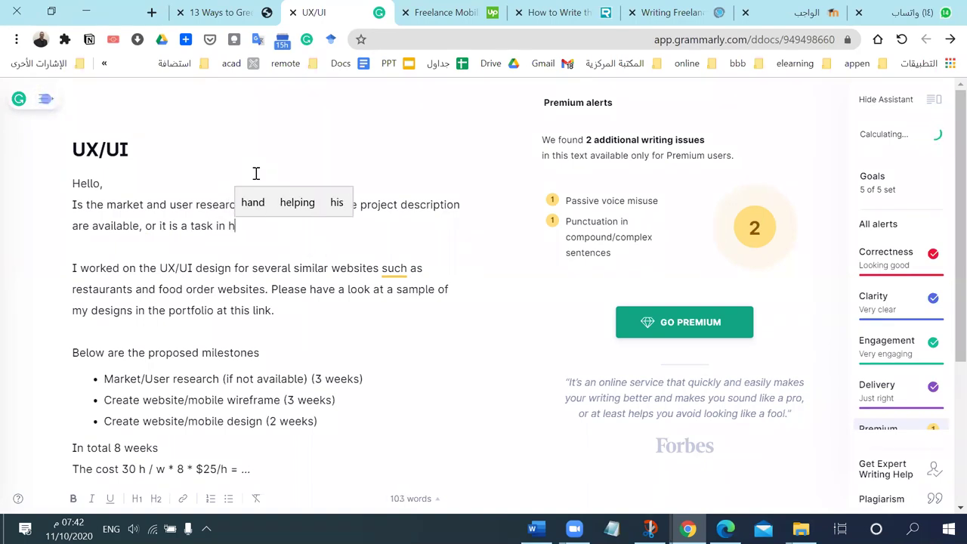
key(BackSpace)
text(this pro)
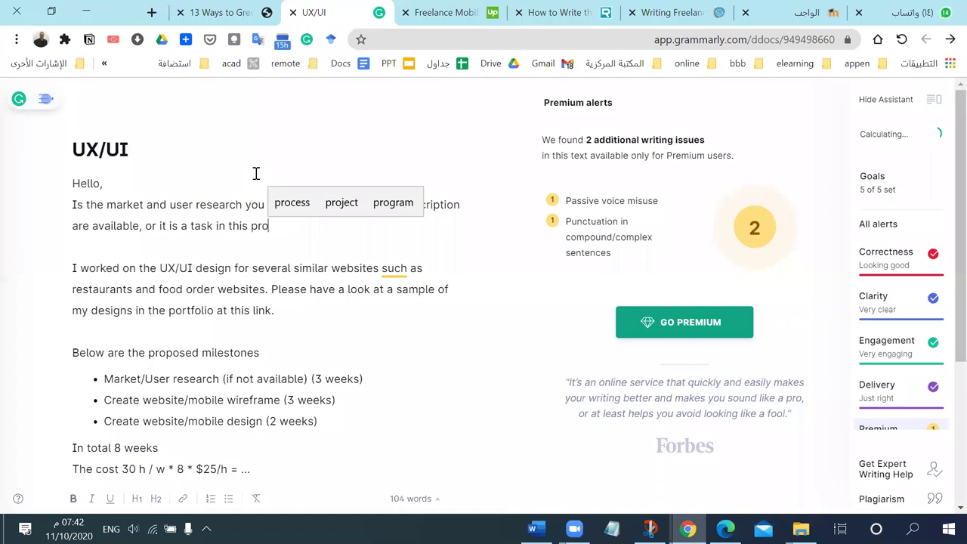
text(ject)
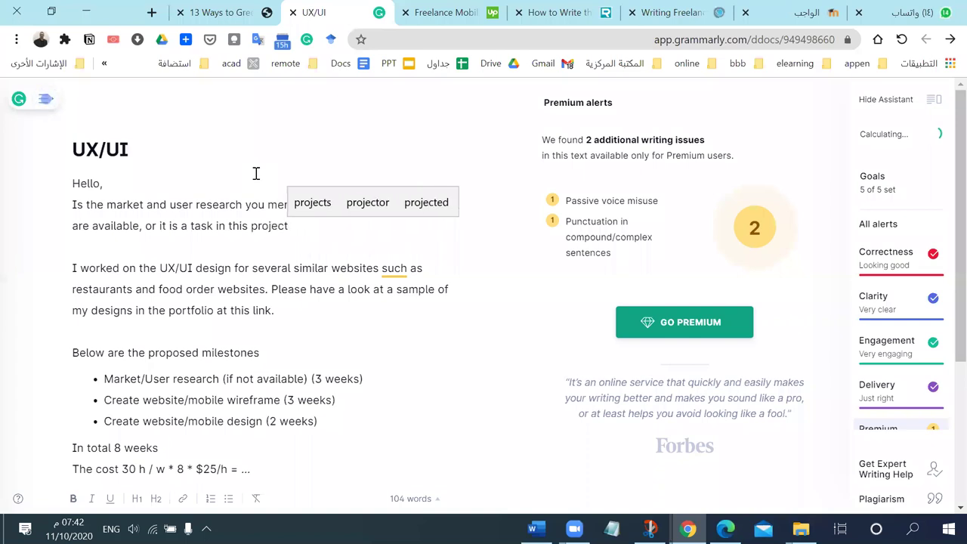
text(.)
Step: Add a comma after "several similar websites" in the sentence about previous UX/UI design work
click(373, 269)
text(,)
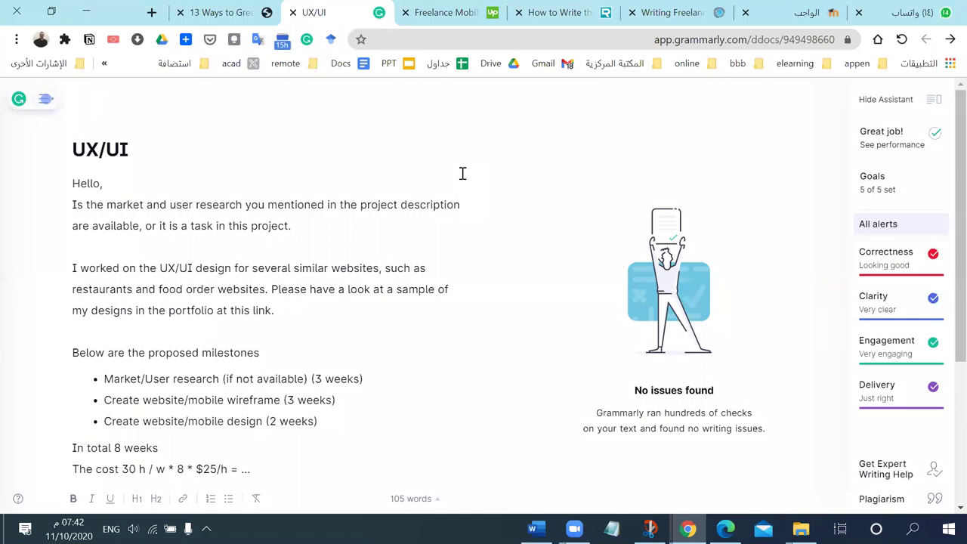
Step: Select and copy the corrected proposal text, from "Hello," through the sender's name in the sign-off
scroll(325, 302, down, 3)
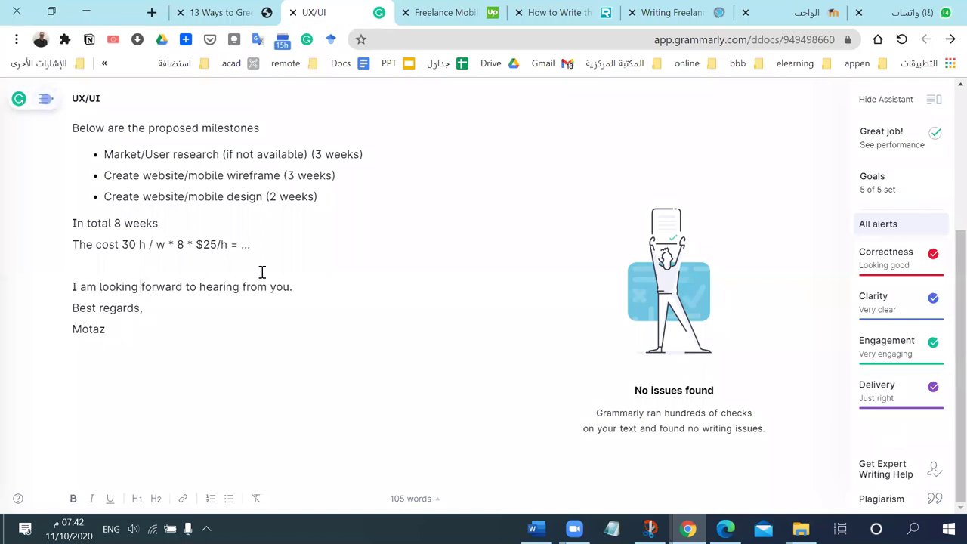
key(shift+Up)
key(shift+Up)
key(shift+Up)
key(shift+Up)
key(shift+Up)
key(shift+Up)
key(shift+Up)
key(shift+Up)
key(shift+Up)
key(shift+Up)
key(shift+Up)
key(shift+Up)
key(shift+Up)
key(shift+Up)
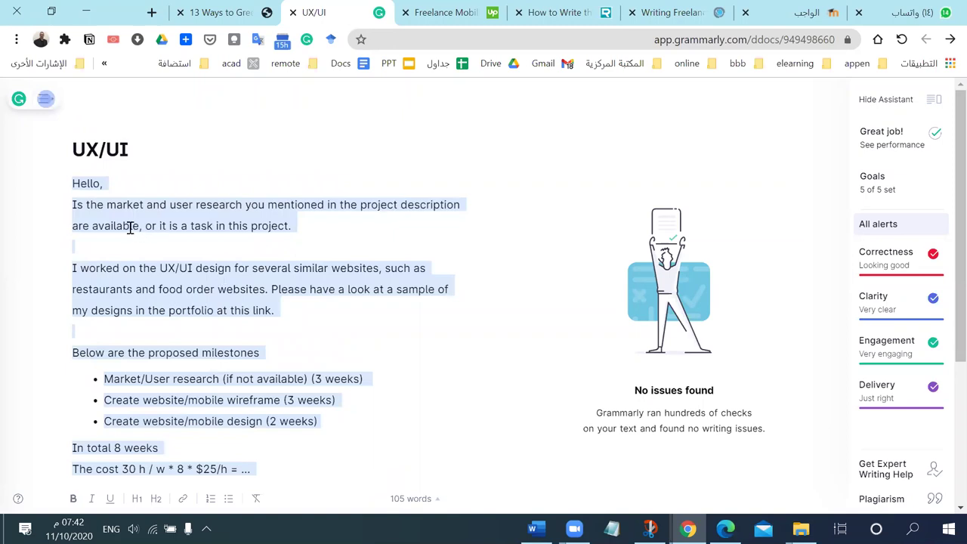
Step: Switch to upwork projects.docx in Word and replace the selected original proposal with the corrected text
key(alt+Tab)
mouse_move(173, 423)
mouse_down()
mouse_move(181, 492)
mouse_move(195, 410)
mouse_move(171, 439)
mouse_up()
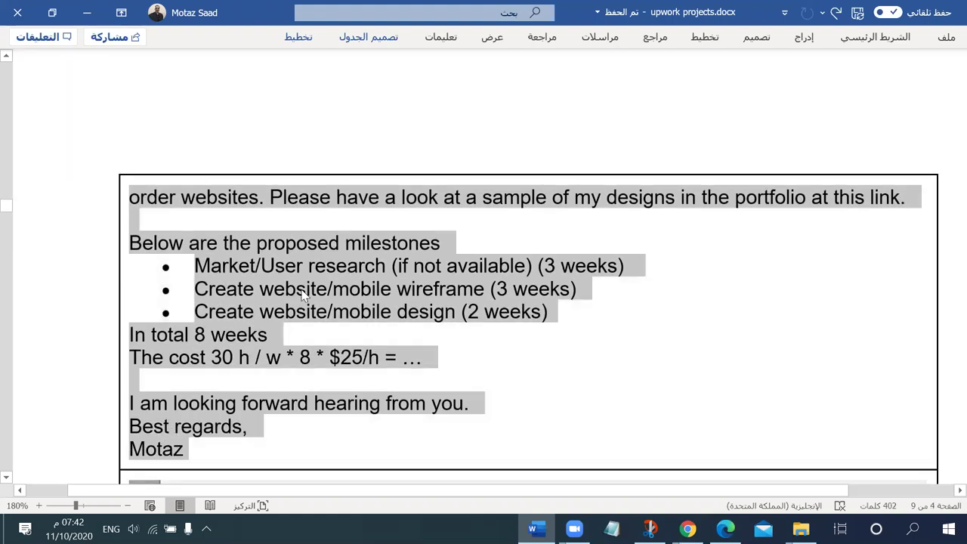
text(I worked on the UX/UI design for several similar websites, such as restaurants and food order websites. Please have a look at a sample of my designs in the portfolio at this link.  Below are the proposed milestones Market/User research (if not available) (3 weeks) Create website/mobile wireframe (3 weeks) Create website/mobile design (2 weeks) In total 8 weeks The cost 30 h / w * 8 * $25/h = …  I am looking forward to hearing from you. Best regards, Motaz)
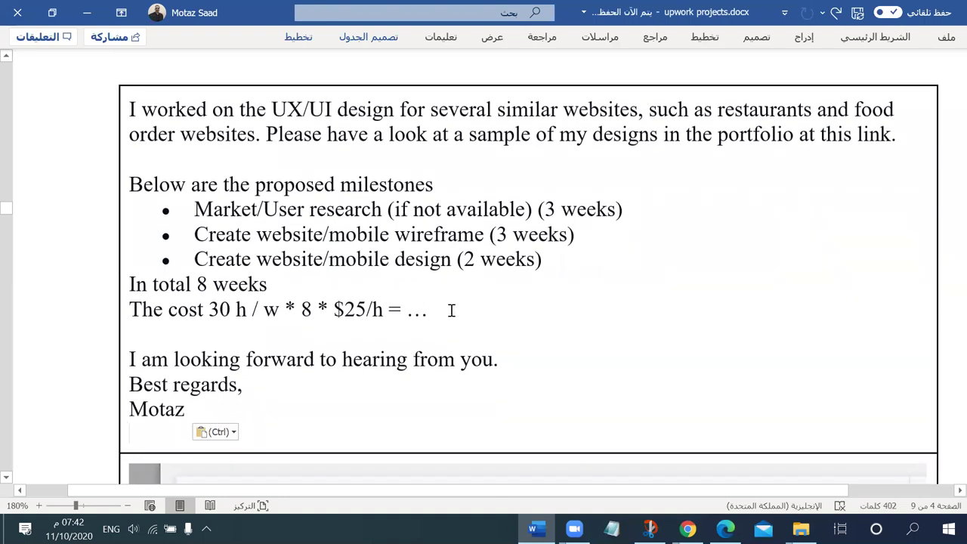
scroll(441, 314, up, 1)
scroll(441, 313, up, 15)
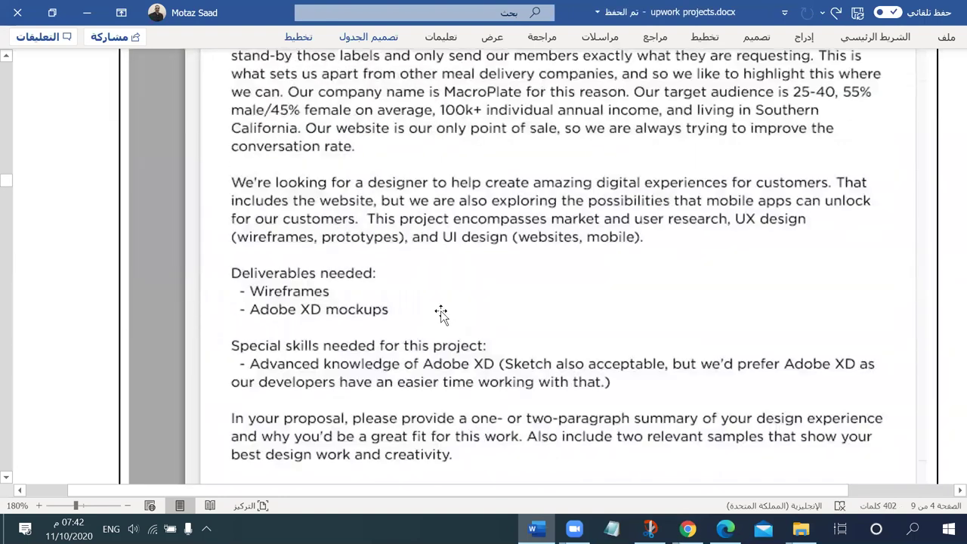
Step: Review the pasted UX/UI design proposal against the job description above it
scroll(441, 314, down, 8)
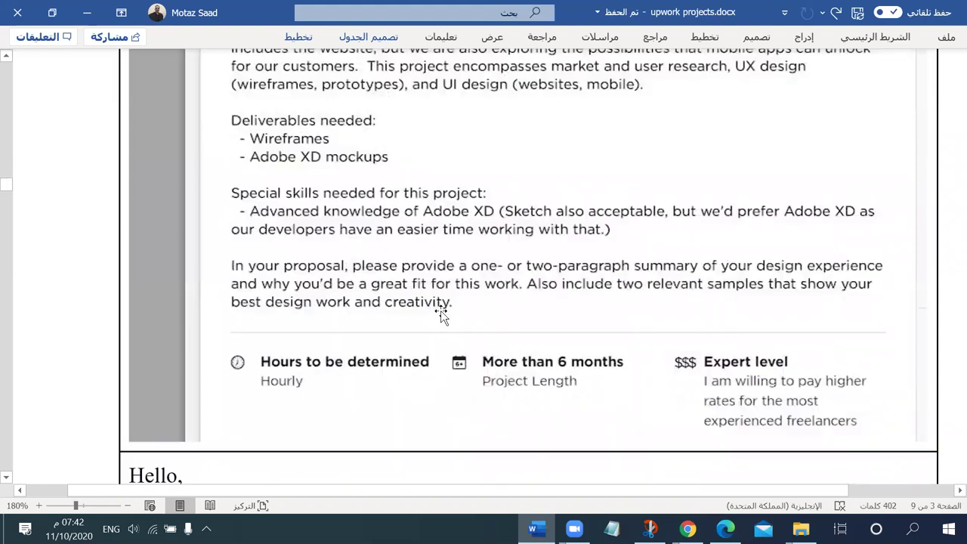
scroll(441, 313, up, 5)
scroll(441, 314, down, 12)
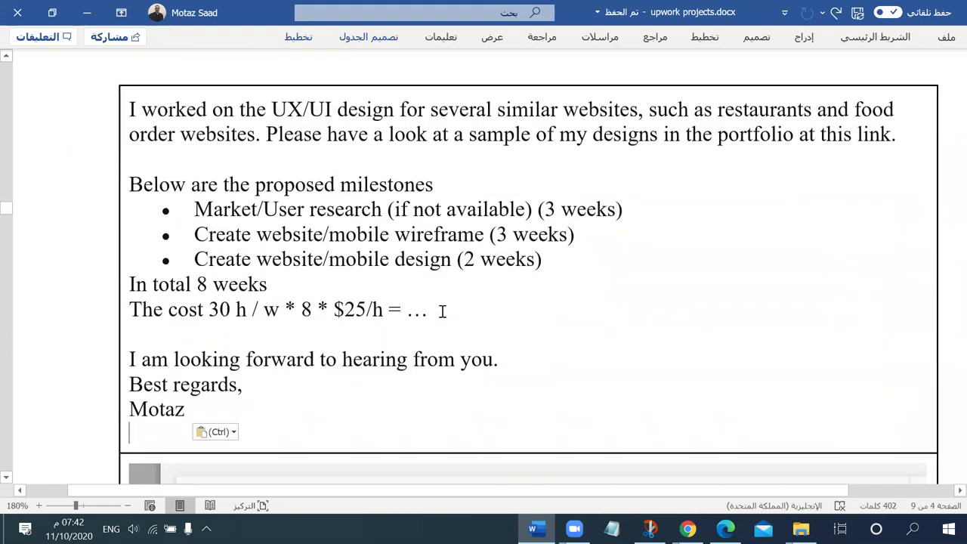
scroll(299, 290, up, 2)
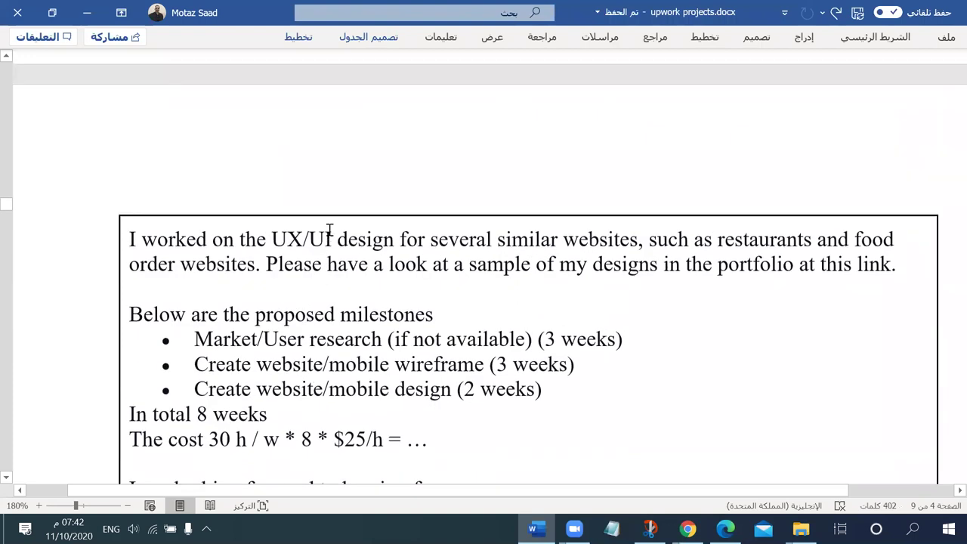
Step: Go over the points of the "Structure of project proposal" list at the start of the document, from the greeting to closing and signature
scroll(108, 345, up, 5)
drag(6, 203, 76, 141)
scroll(284, 317, down, 4)
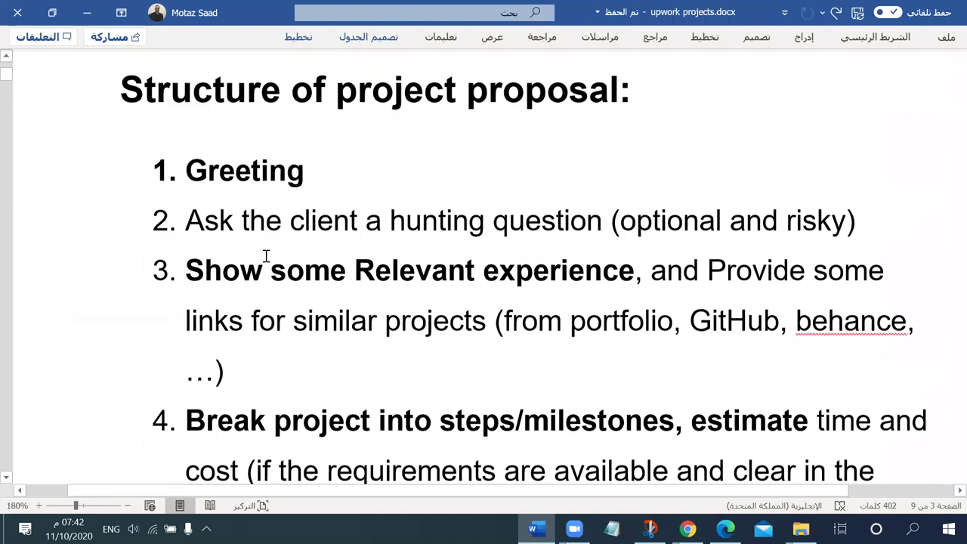
triple_click(237, 117)
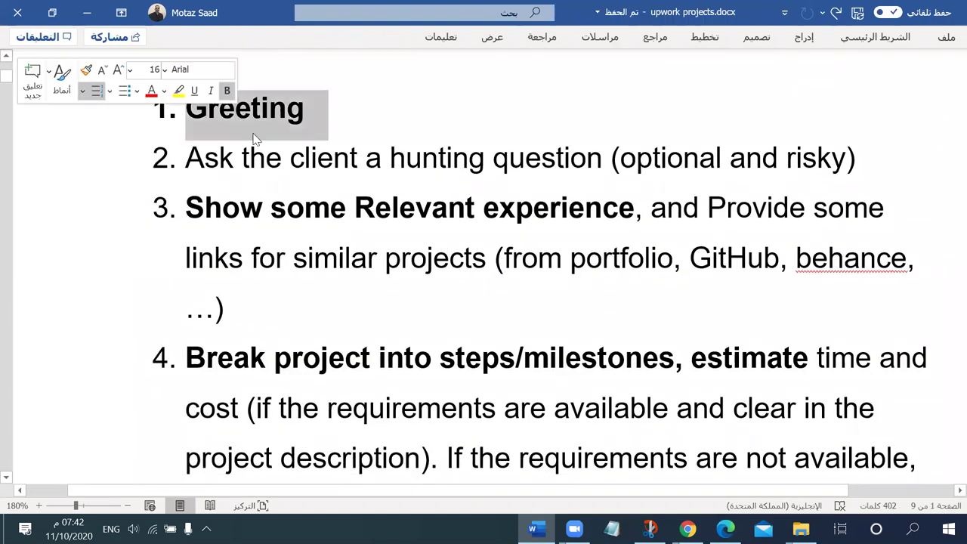
drag(593, 210, 353, 198)
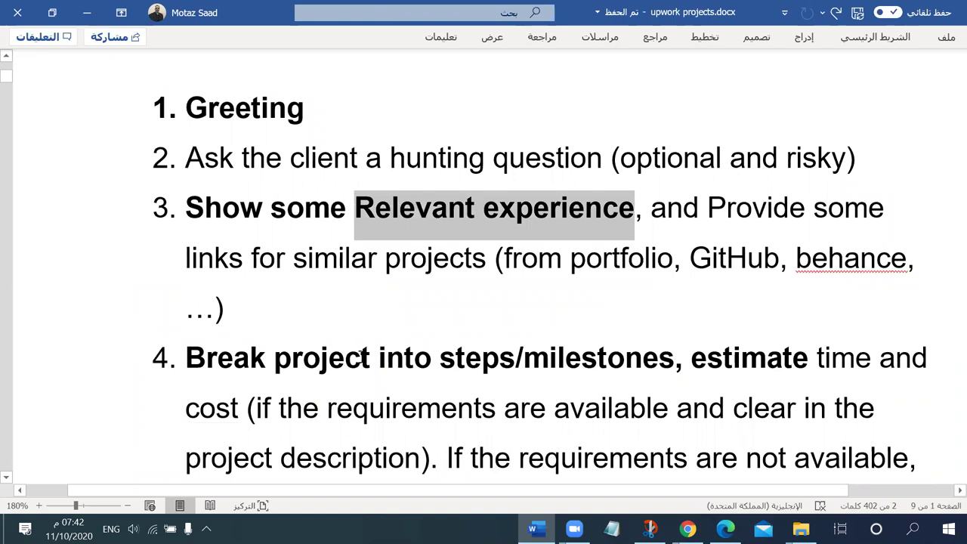
drag(360, 355, 618, 359)
scroll(609, 363, down, 5)
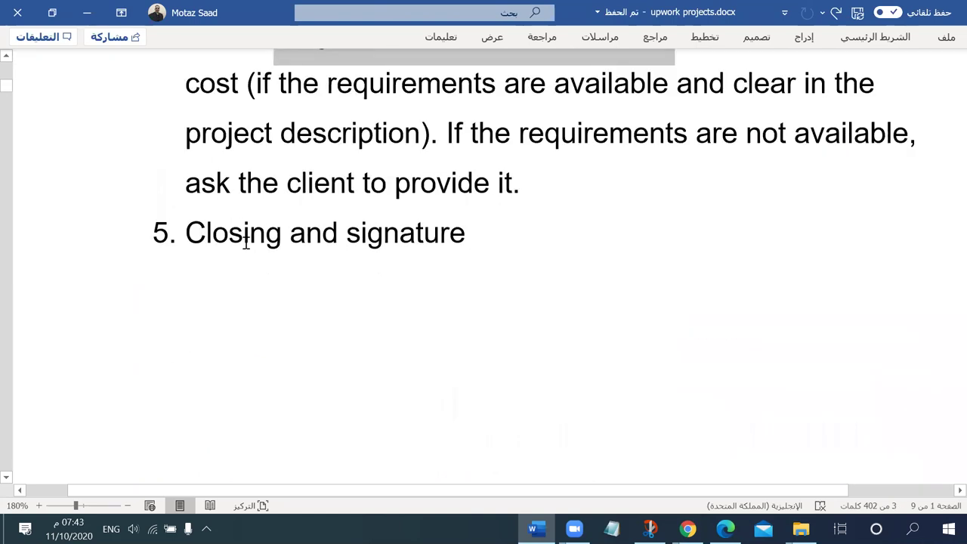
drag(249, 240, 430, 231)
scroll(414, 385, up, 1)
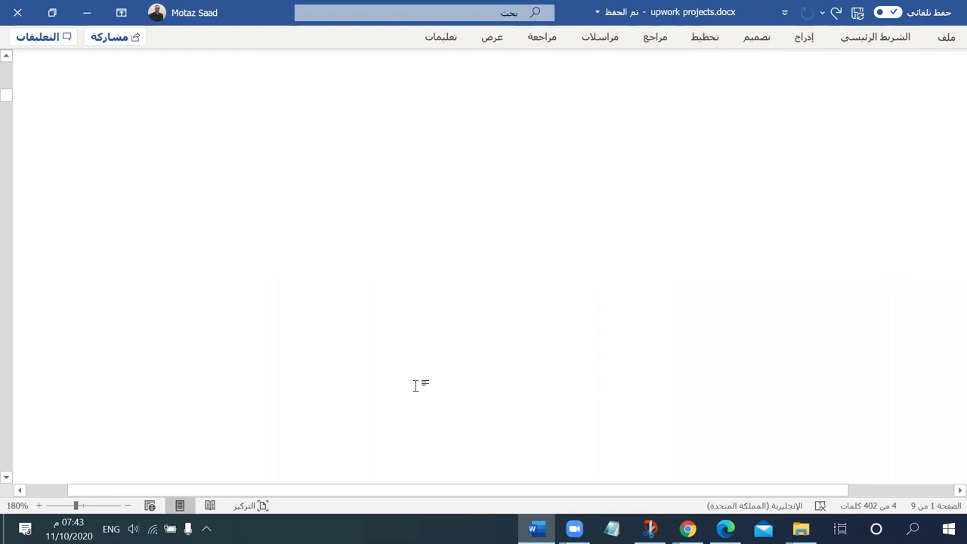
scroll(414, 381, up, 6)
triple_click(260, 222)
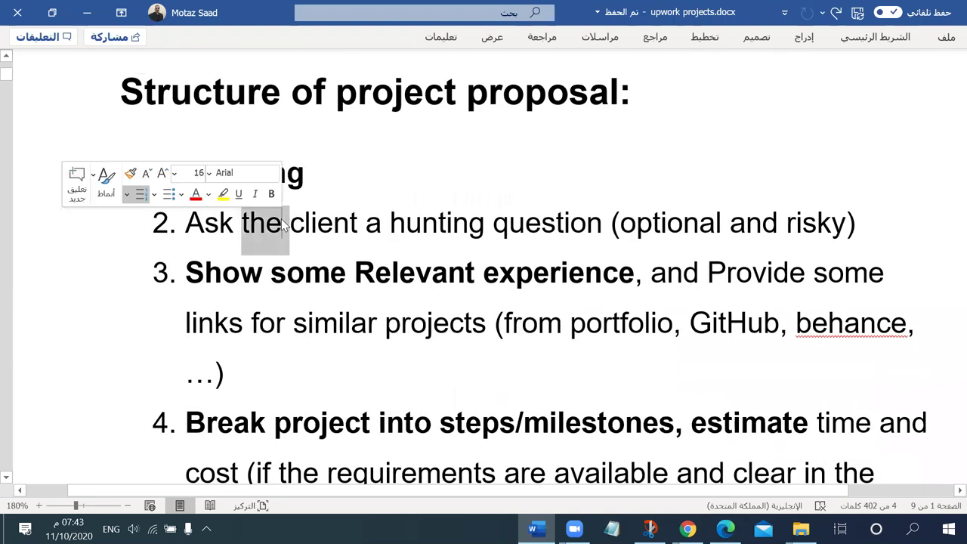
Step: Look through the database job and UI/UX meal plan job with their sample proposals, up to the Motion Graphics Artist/Video Creator posting
scroll(328, 449, down, 10)
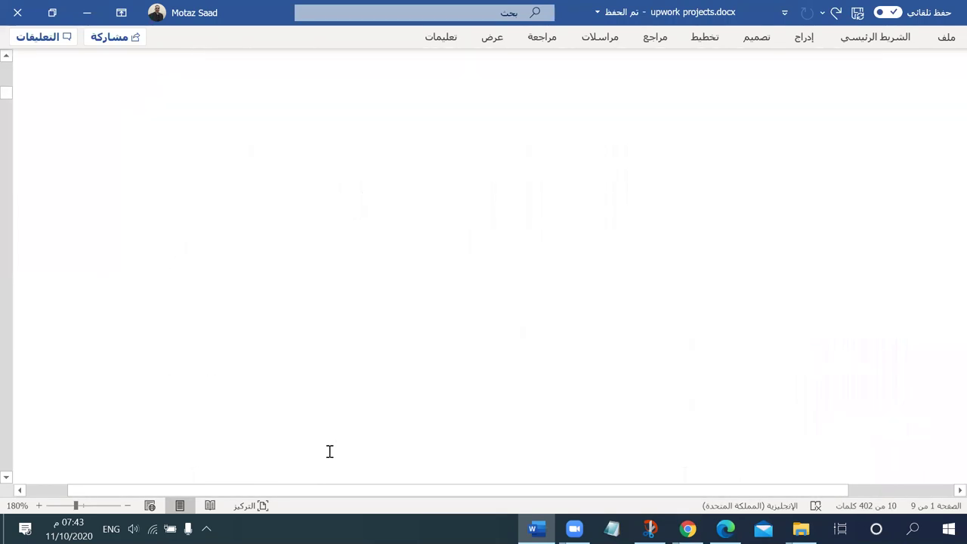
scroll(327, 453, down, 15)
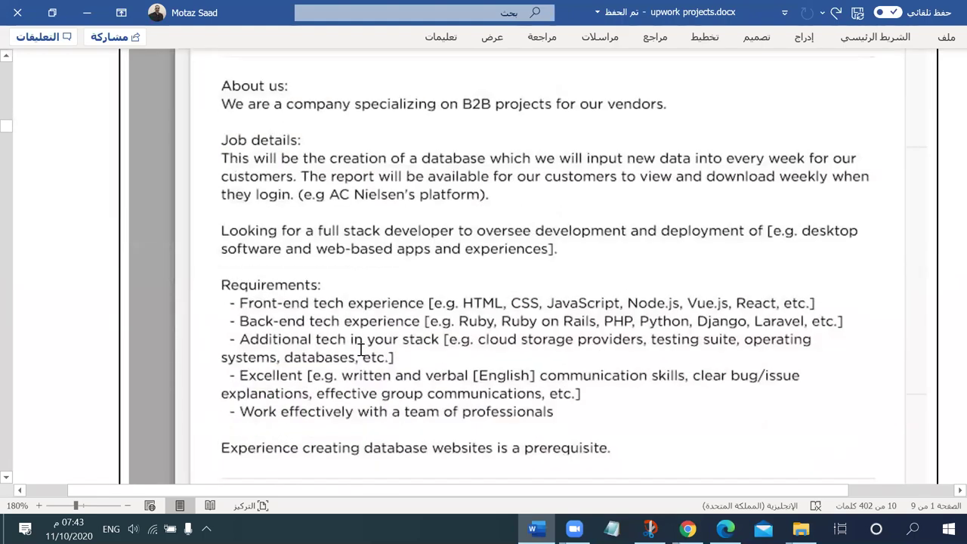
scroll(377, 353, down, 5)
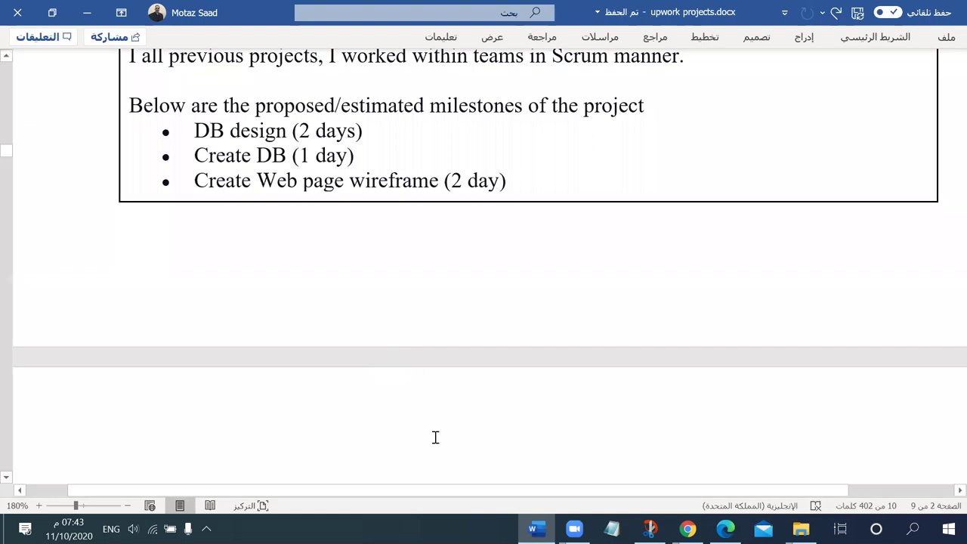
scroll(530, 322, up, 3)
scroll(527, 325, down, 10)
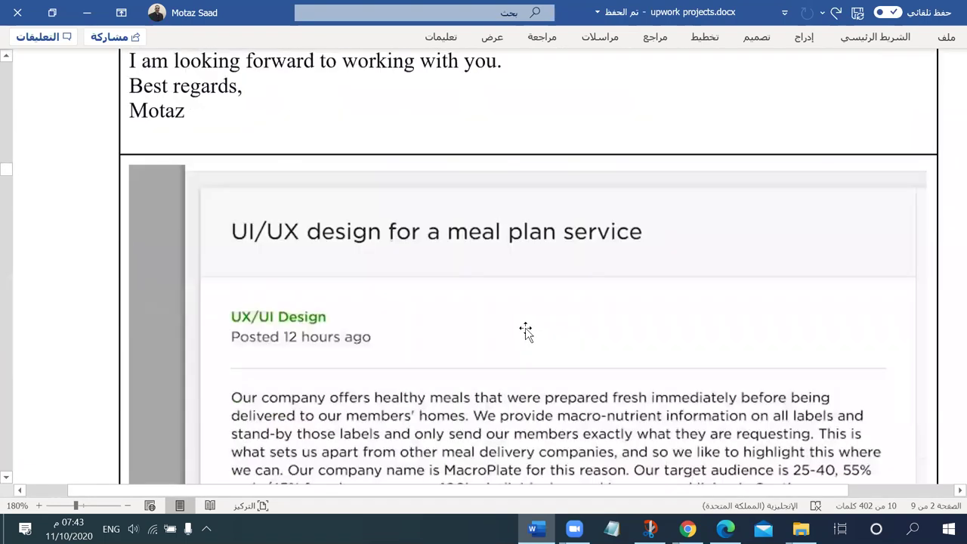
scroll(525, 327, down, 15)
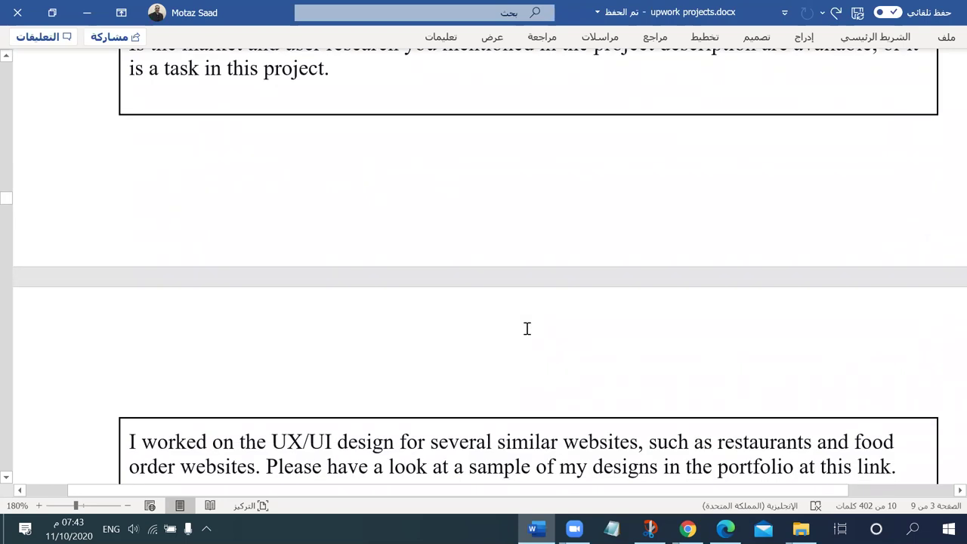
scroll(527, 328, down, 5)
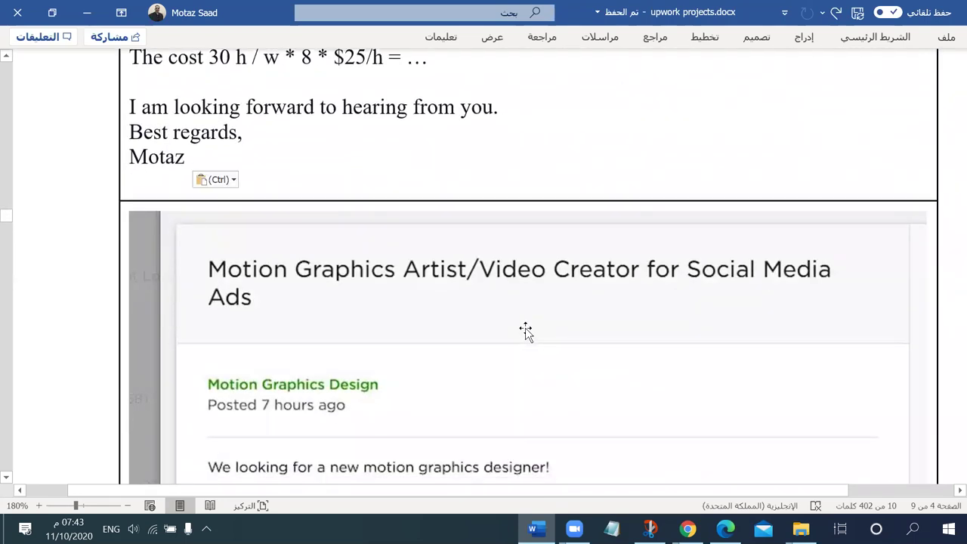
scroll(507, 340, down, 1)
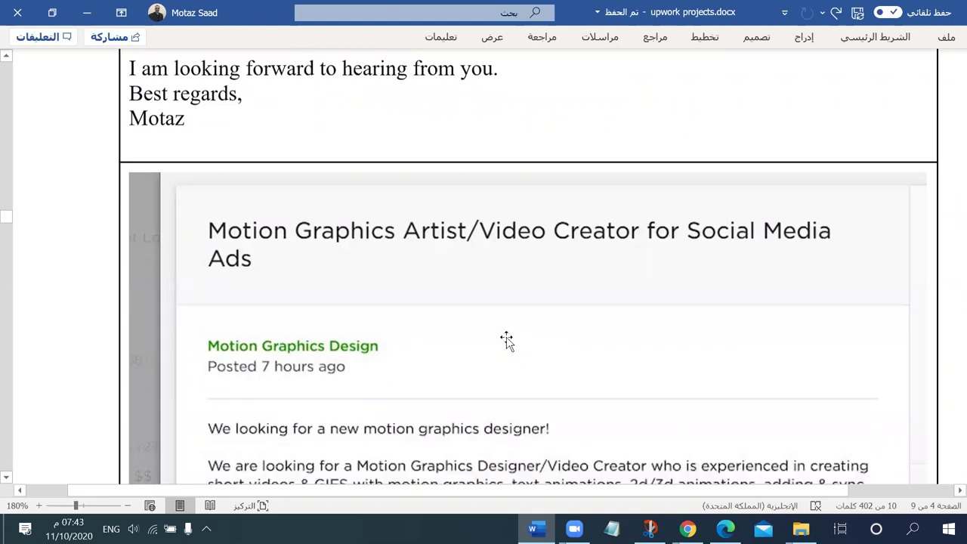
scroll(484, 302, down, 4)
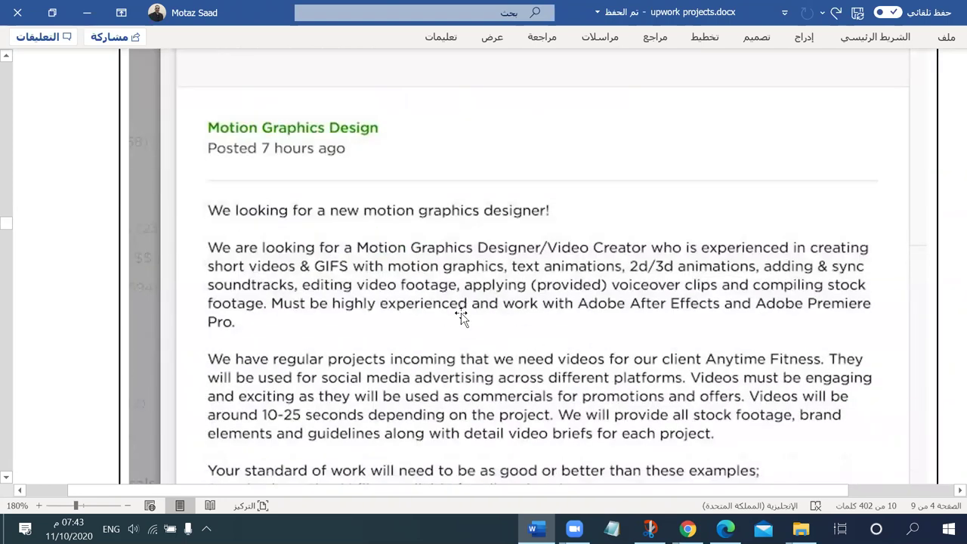
scroll(460, 302, up, 2)
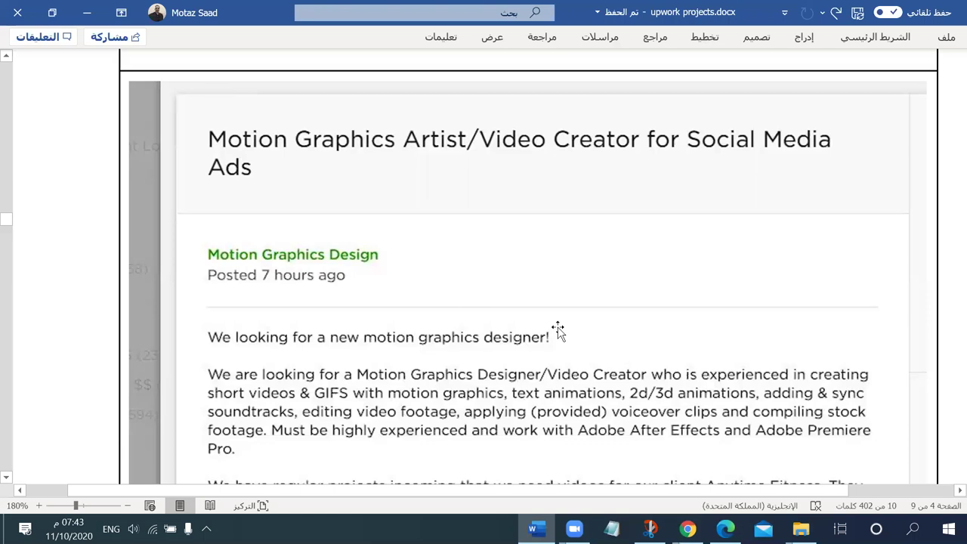
Step: Crop the grey strip off the left edge of the "UI/UX design for a meal plan service" job screenshot
scroll(556, 328, up, 8)
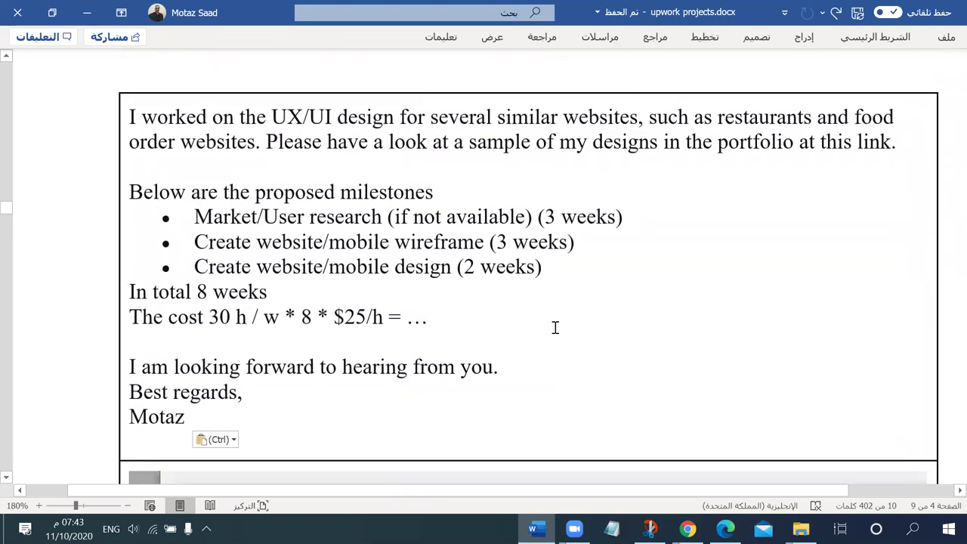
scroll(552, 326, down, 15)
scroll(464, 264, up, 15)
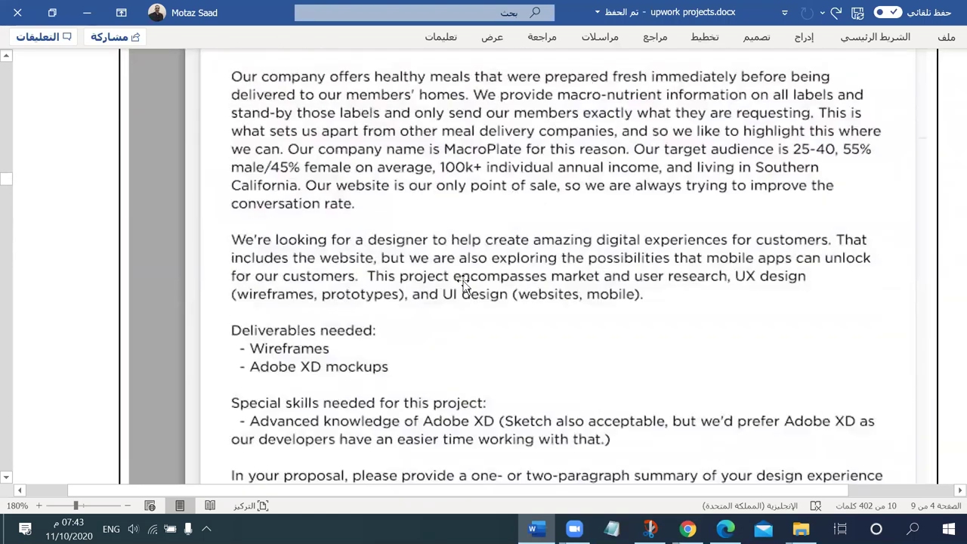
click(463, 284)
scroll(463, 283, down, 5)
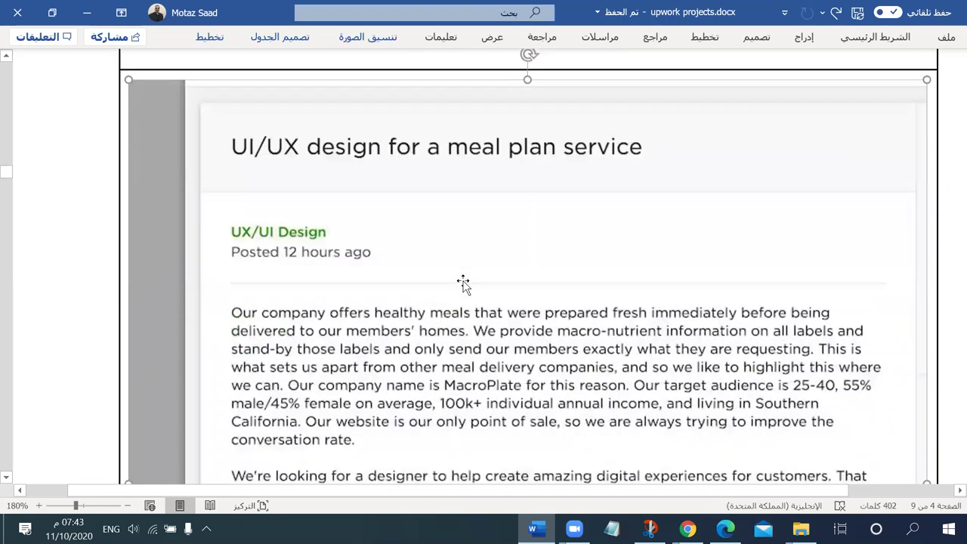
scroll(463, 283, down, 10)
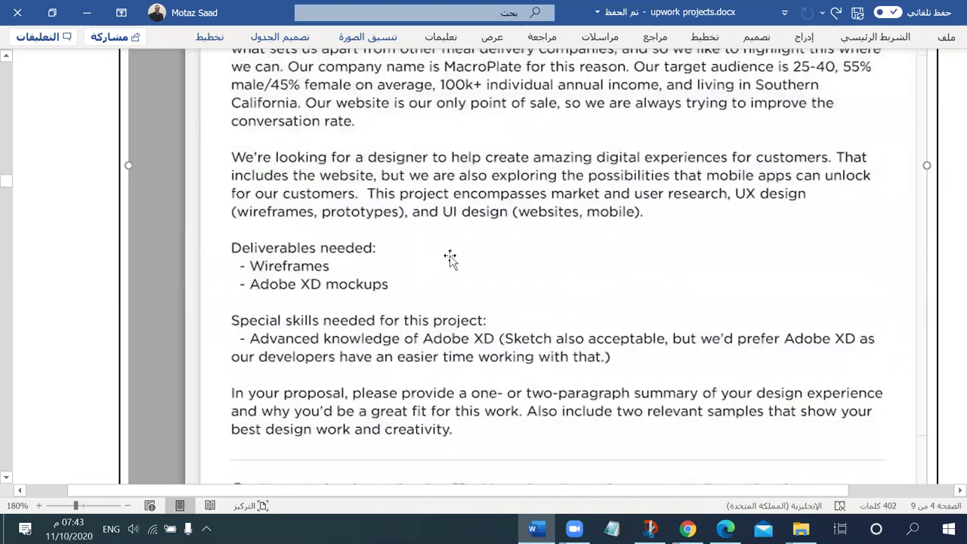
scroll(404, 184, down, 1)
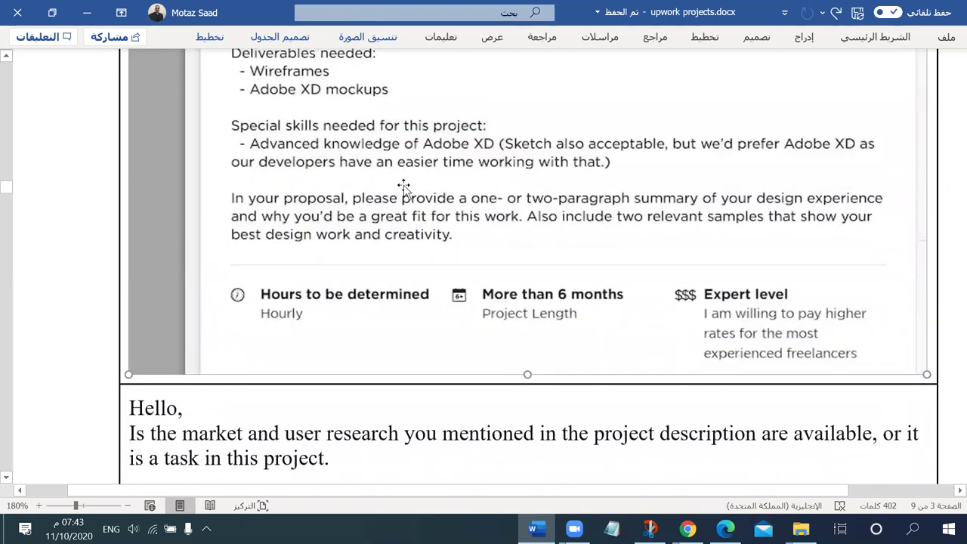
scroll(391, 190, up, 5)
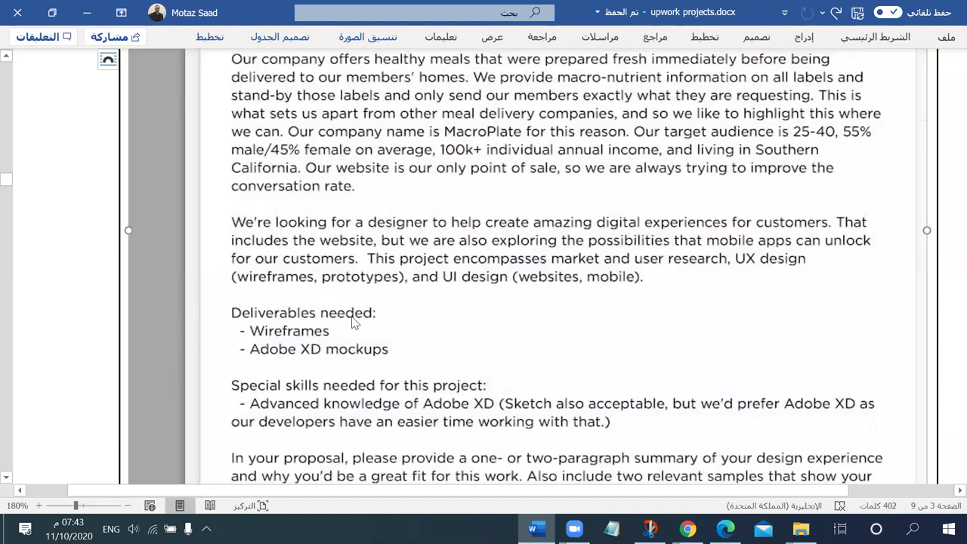
right_click(352, 317)
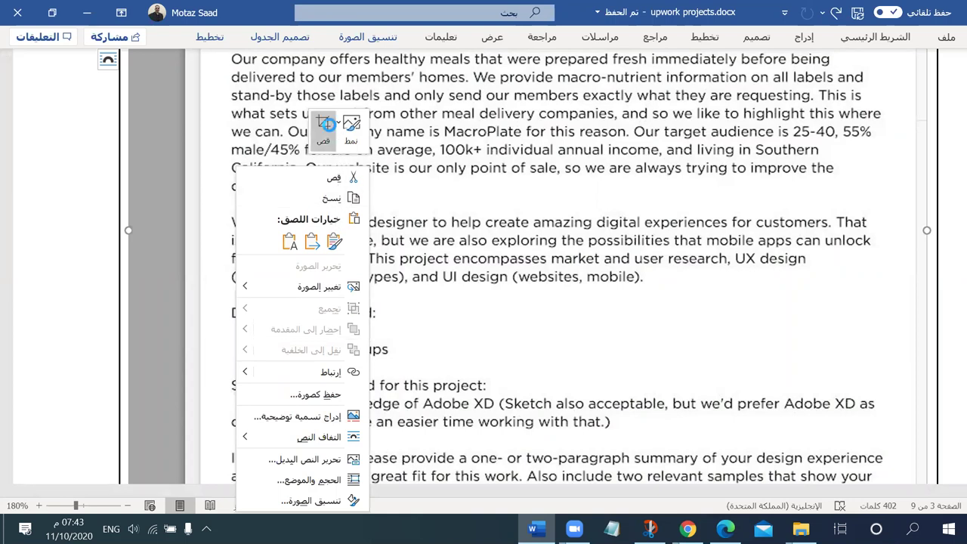
click(324, 122)
drag(129, 231, 184, 238)
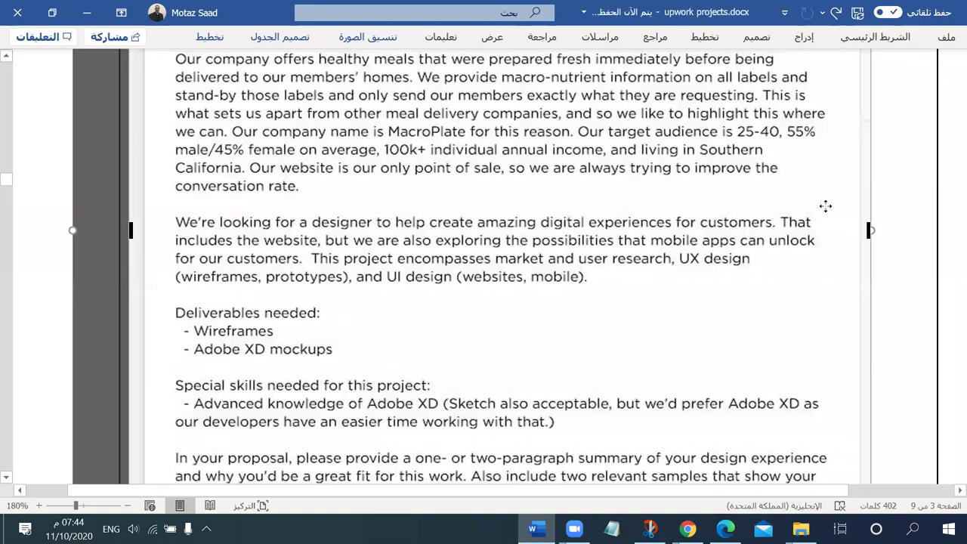
click(609, 324)
Step: Read the Motion Graphics Artist/Video Creator job posting and glance at the Graphic Designer for Website materials posting after it
scroll(609, 324, down, 8)
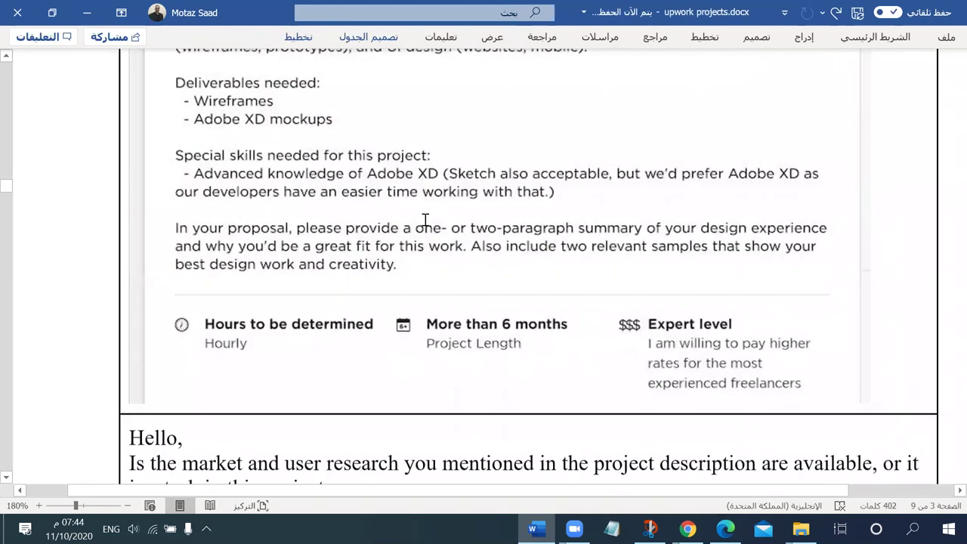
scroll(438, 296, down, 5)
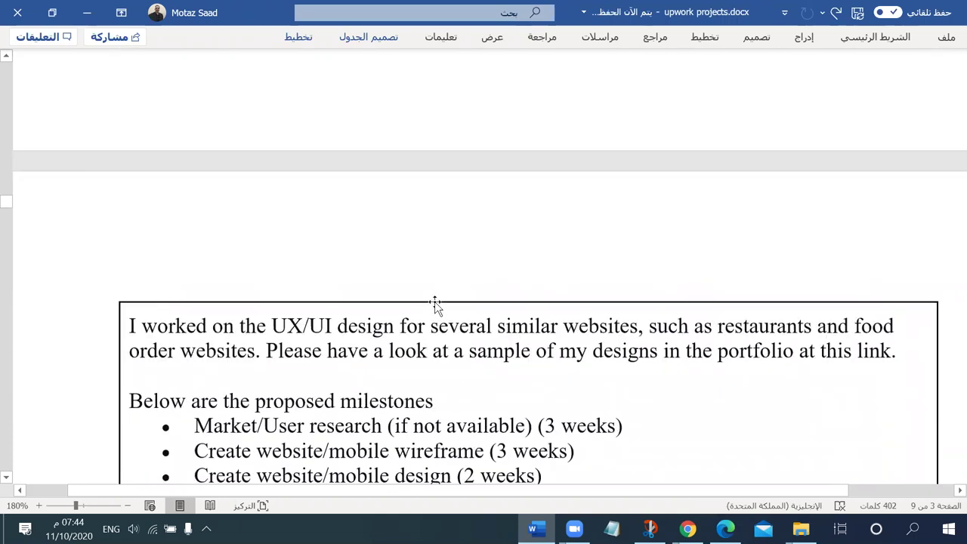
scroll(436, 305, down, 8)
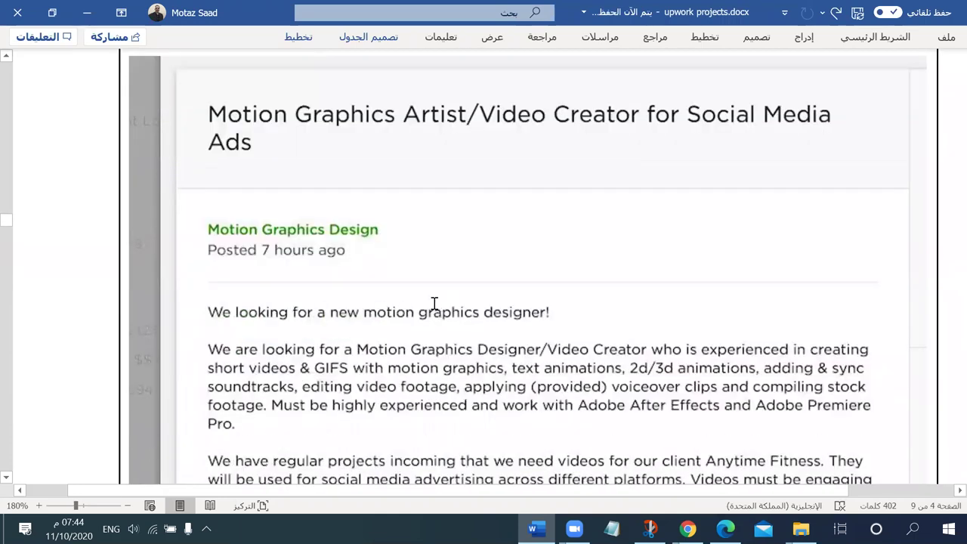
scroll(435, 306, down, 5)
scroll(435, 306, up, 5)
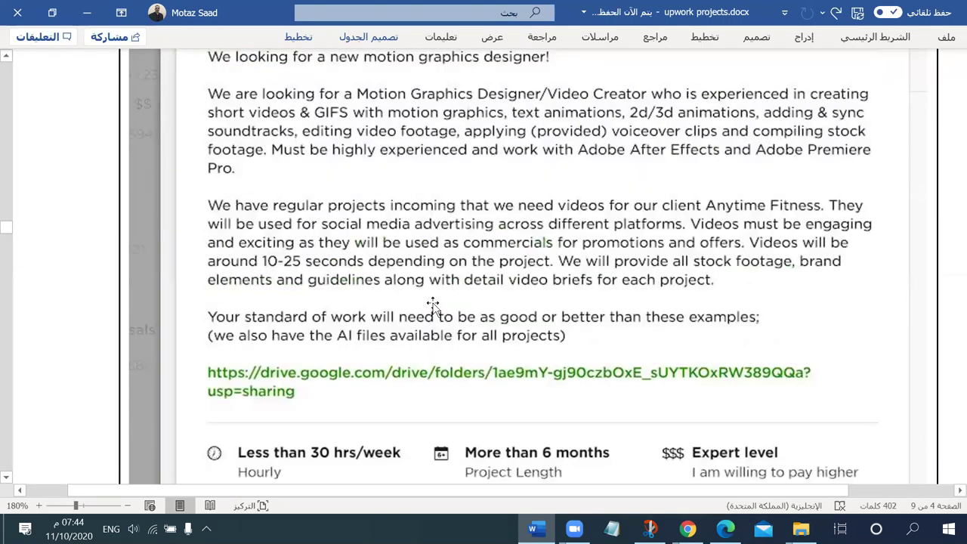
scroll(431, 303, up, 5)
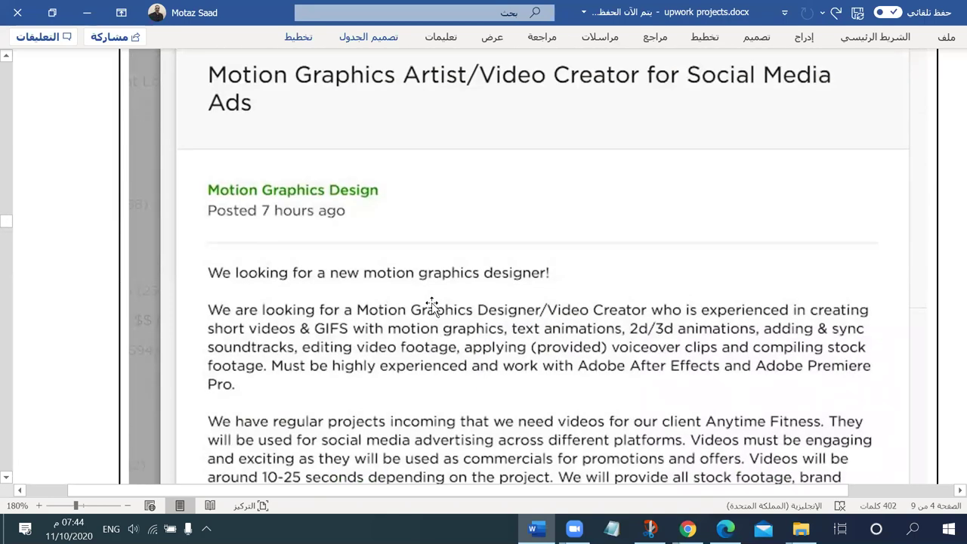
scroll(432, 302, down, 2)
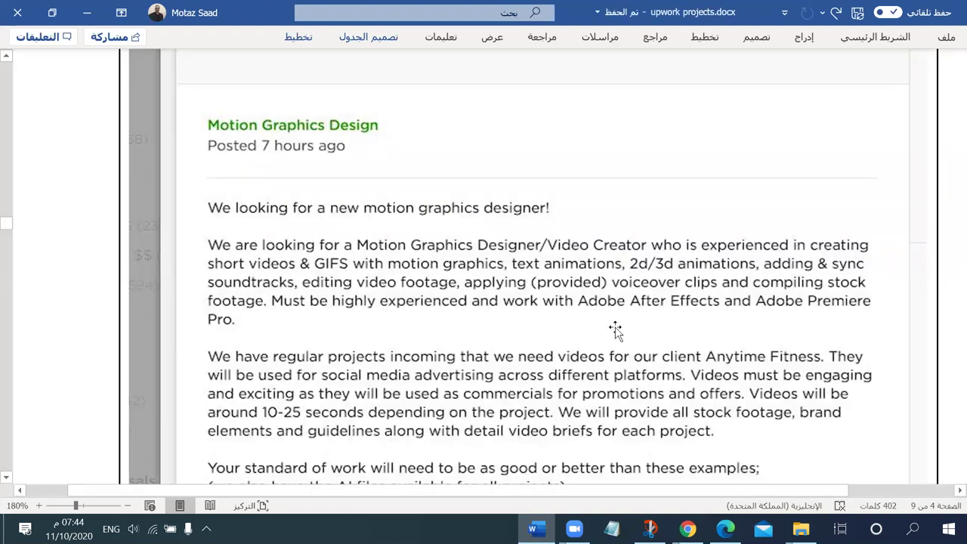
scroll(449, 293, down, 10)
scroll(449, 293, down, 10)
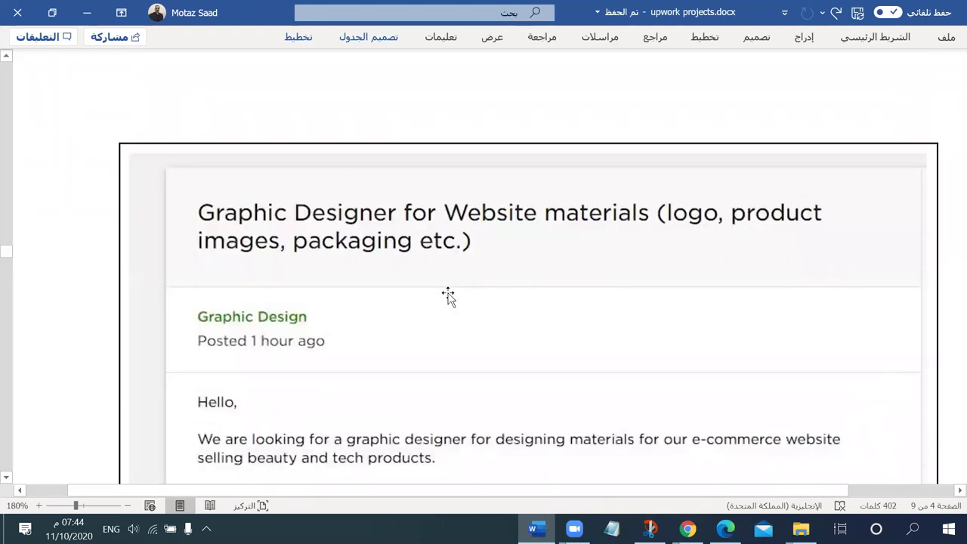
scroll(441, 291, up, 4)
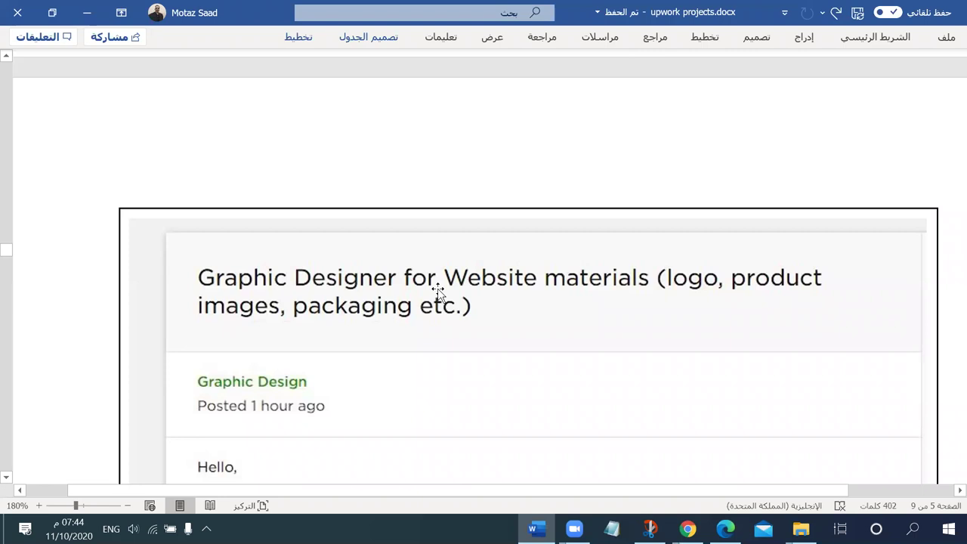
scroll(436, 291, up, 15)
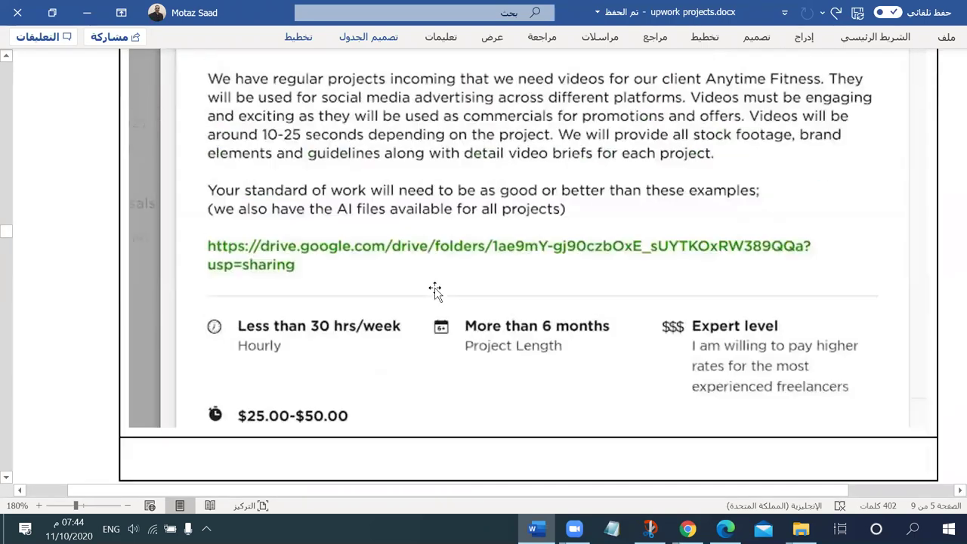
Step: Reread the Motion Graphics Artist/Video Creator posting, covering the required skills, video details, sample link, duration and hourly rate
scroll(434, 287, up, 10)
click(463, 357)
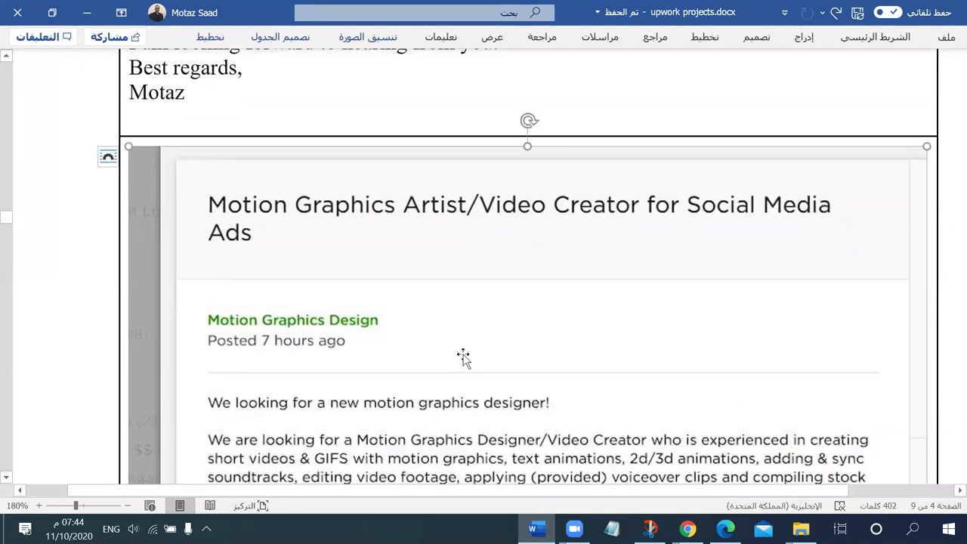
scroll(469, 330, down, 3)
scroll(468, 330, down, 2)
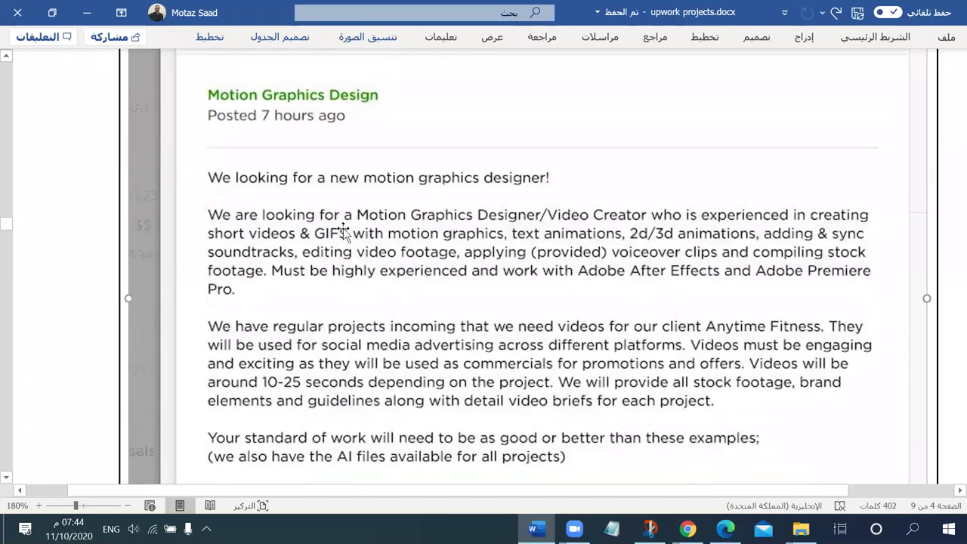
scroll(343, 231, up, 2)
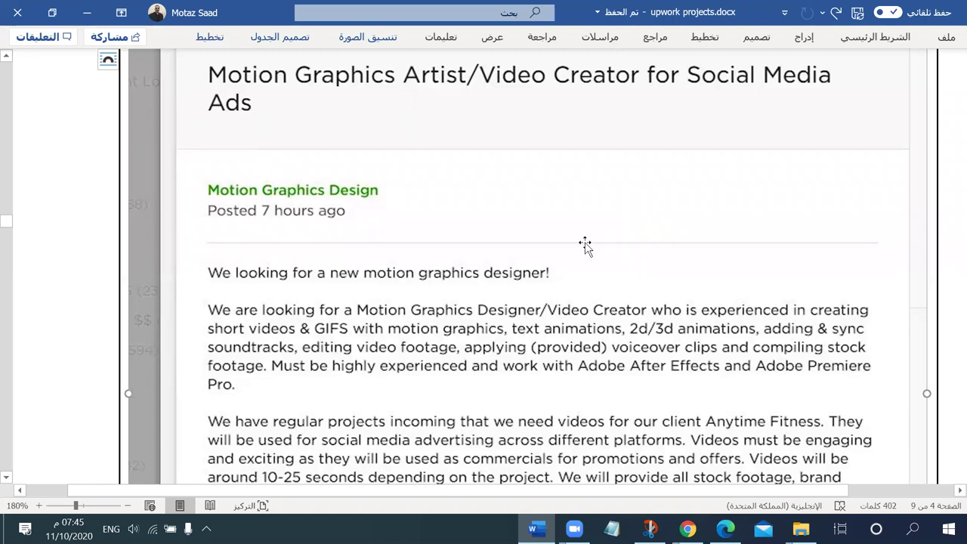
scroll(583, 244, down, 3)
scroll(227, 238, down, 2)
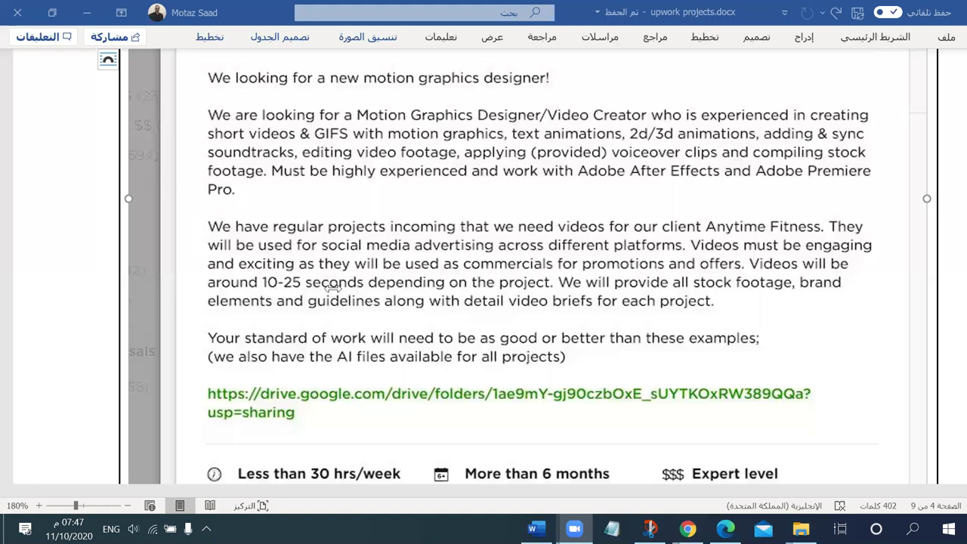
scroll(371, 283, up, 3)
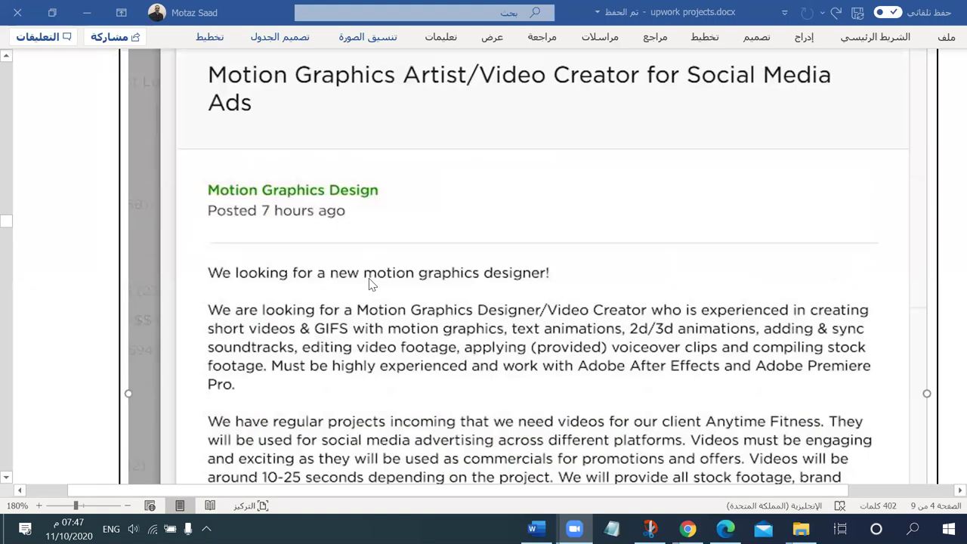
scroll(371, 283, up, 3)
scroll(371, 283, down, 4)
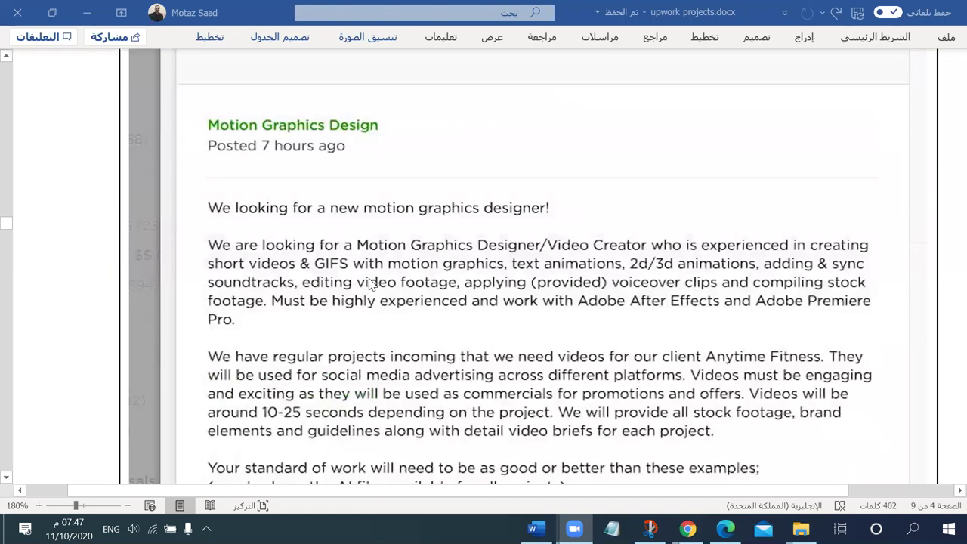
scroll(371, 283, down, 3)
scroll(371, 284, up, 1)
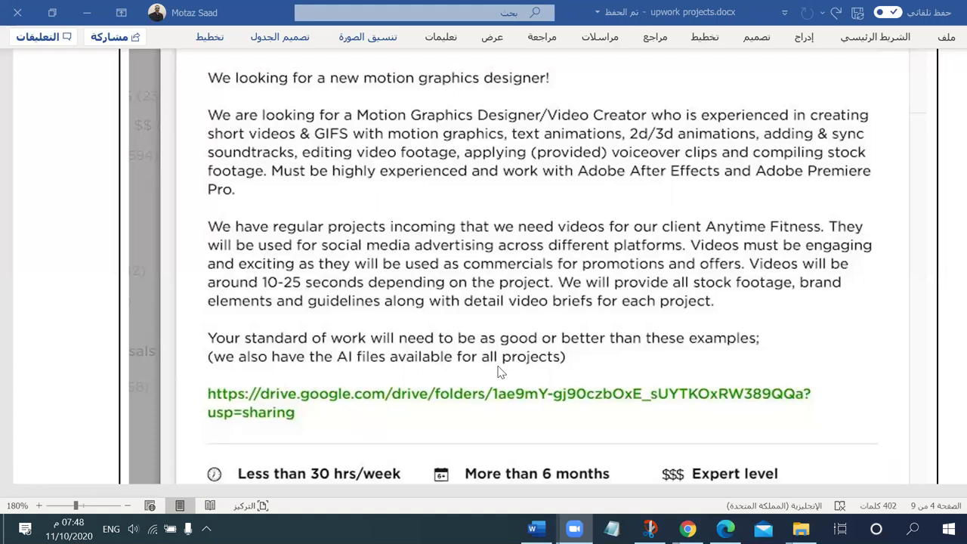
scroll(229, 263, down, 4)
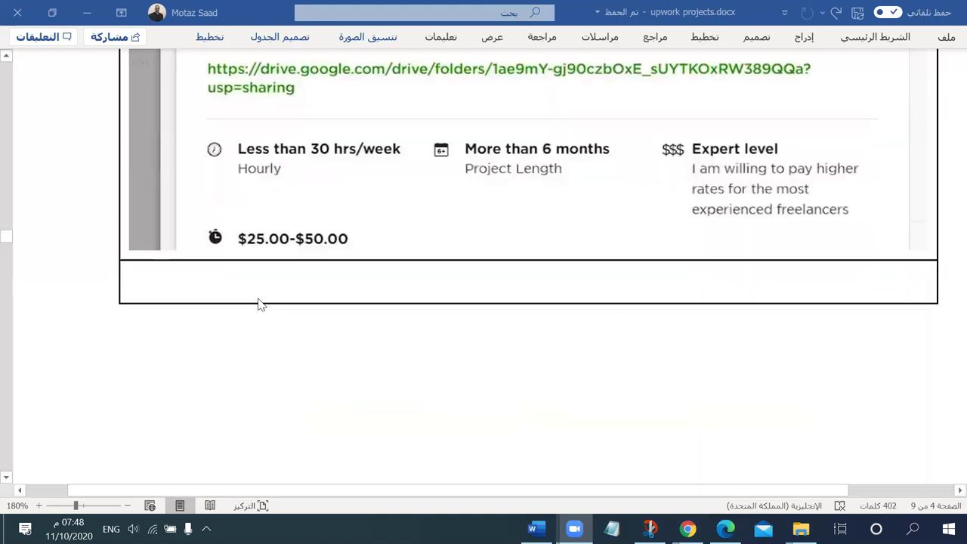
Step: Start the proposal in the empty table cell below the Motion Graphics job posting with the greeting "Hi," and a new line
click(209, 288)
click(211, 290)
scroll(420, 362, down, 1)
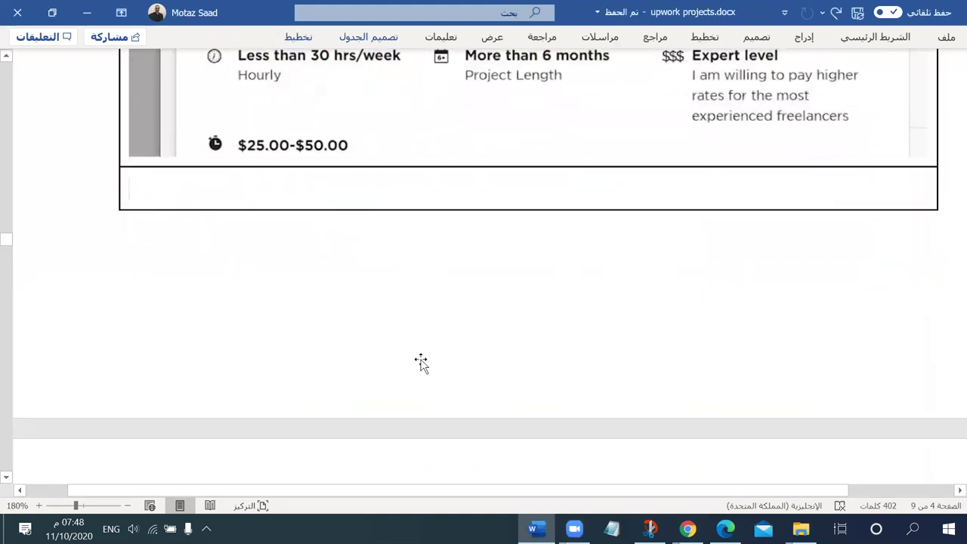
scroll(421, 362, up, 3)
scroll(421, 362, up, 9)
scroll(417, 361, down, 7)
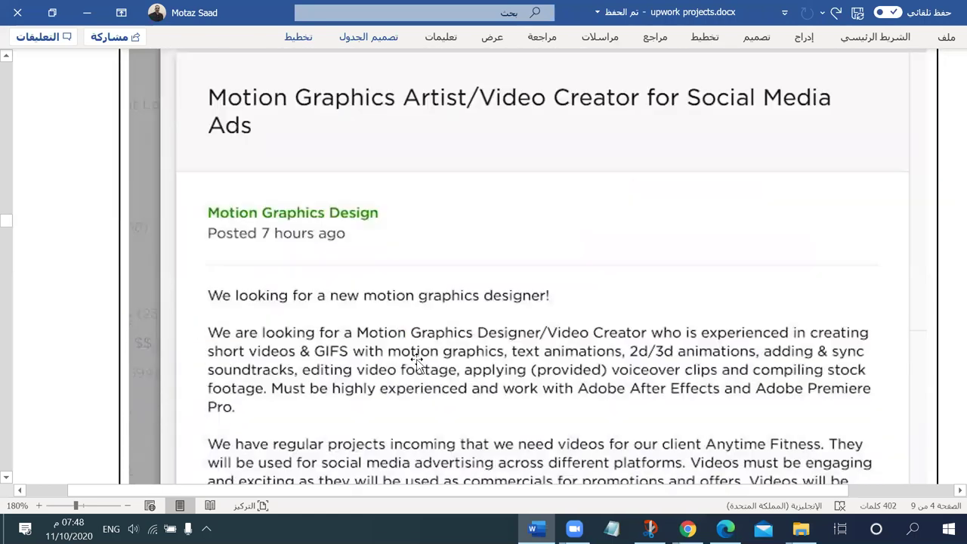
scroll(417, 360, down, 5)
scroll(386, 252, up, 3)
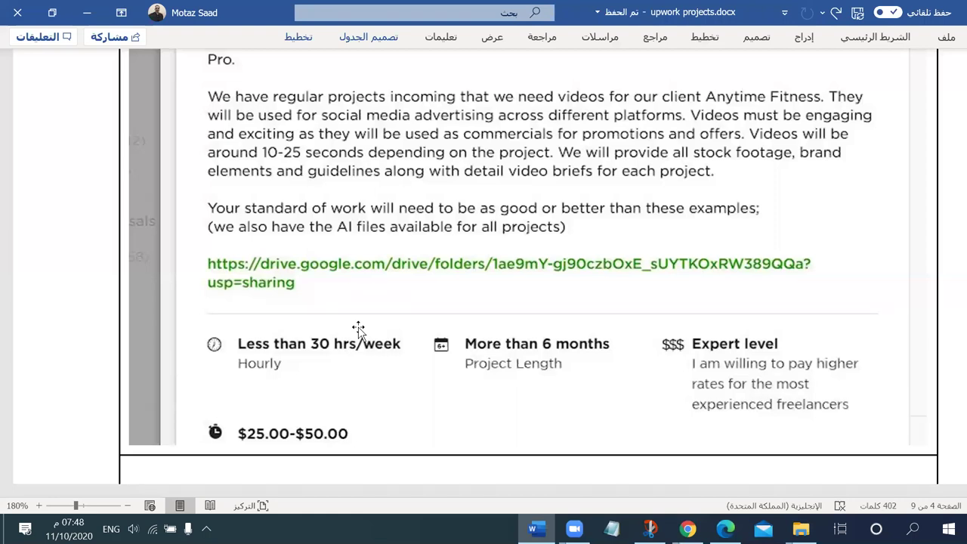
scroll(358, 329, up, 5)
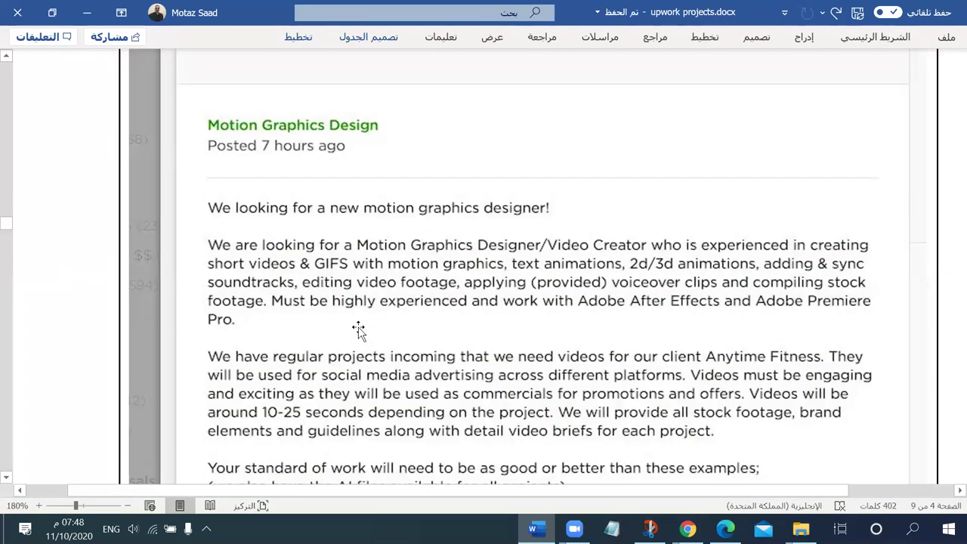
scroll(358, 329, down, 10)
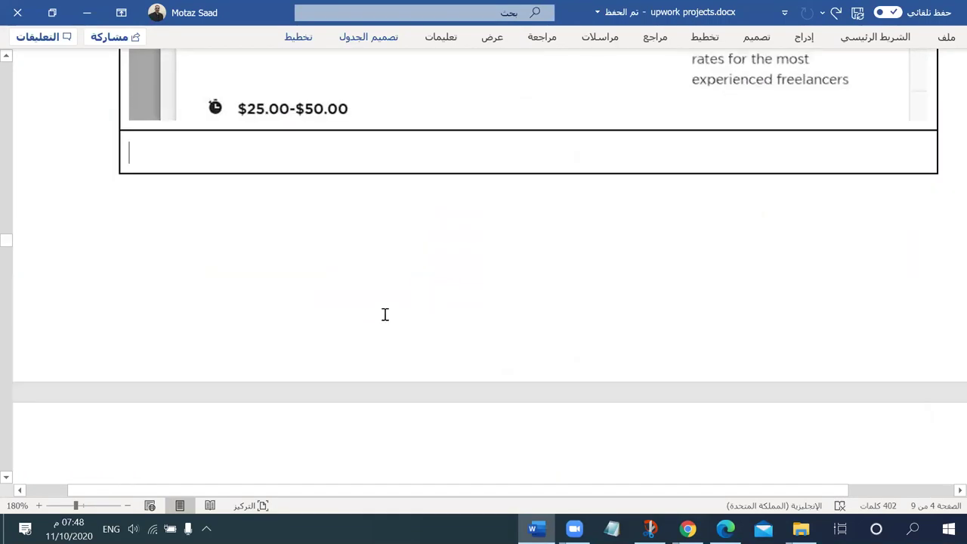
text(Hello)
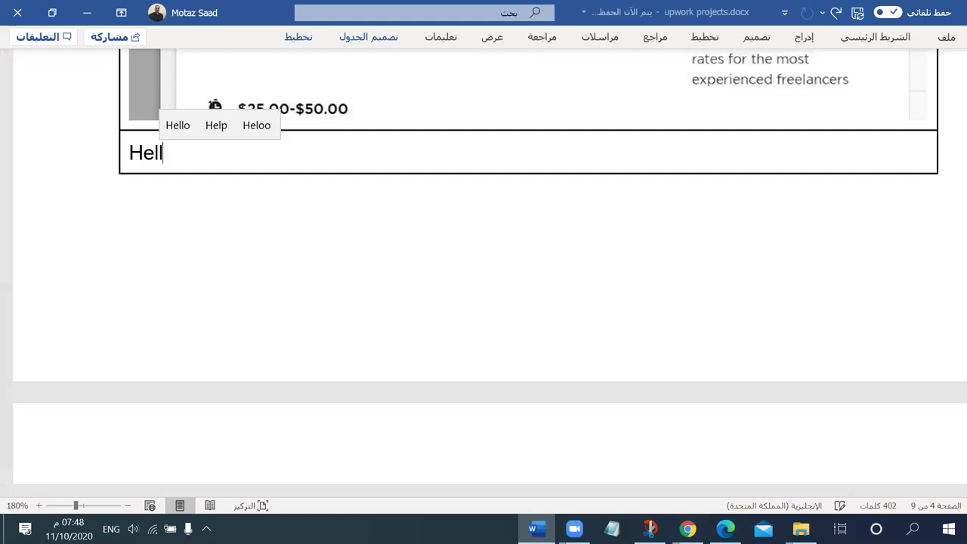
key(BackSpace)
key(BackSpace)
key(BackSpace)
key(BackSpace)
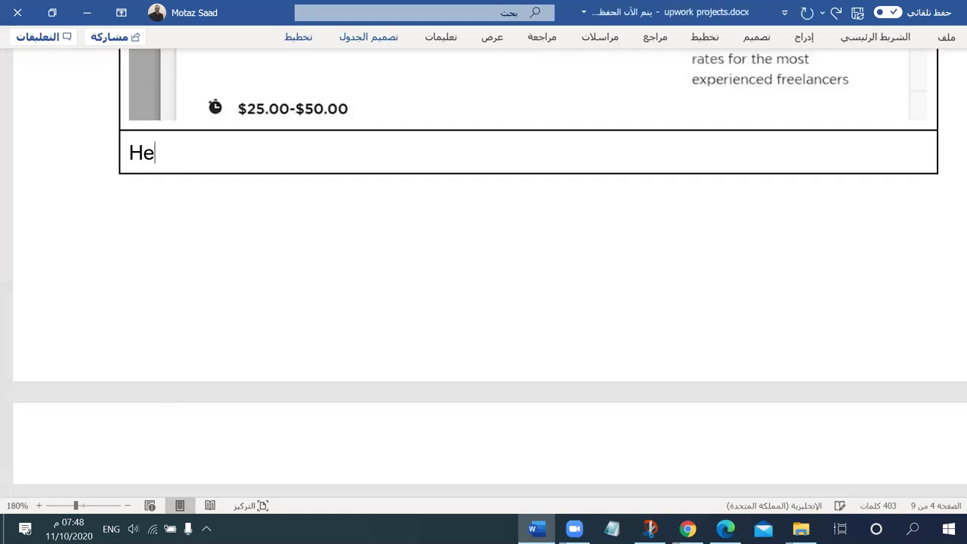
text(i,)
key(Return)
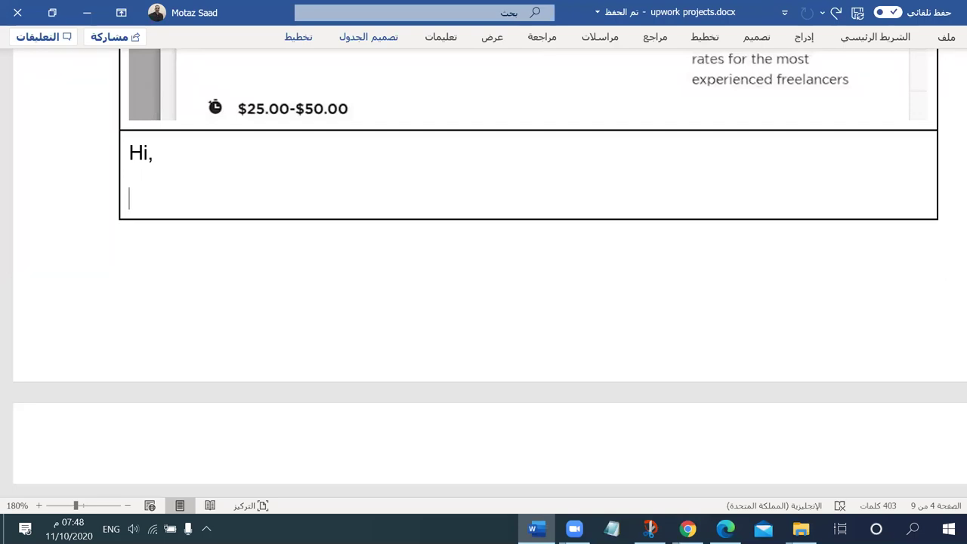
Step: Recheck the posting's requirements and begin the introduction under the greeting with "I am a professional video editor"
scroll(484, 264, up, 10)
scroll(484, 264, up, 3)
scroll(483, 265, down, 6)
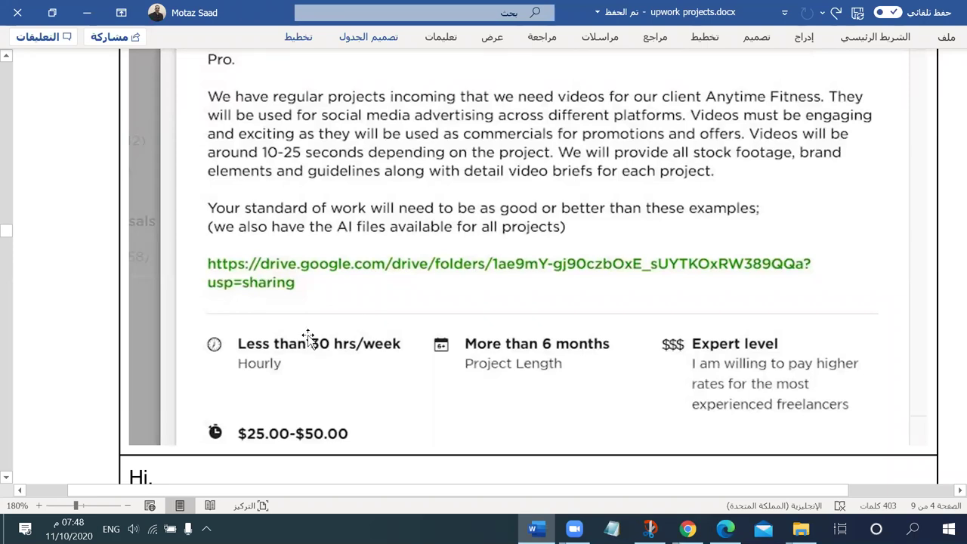
scroll(351, 281, up, 1)
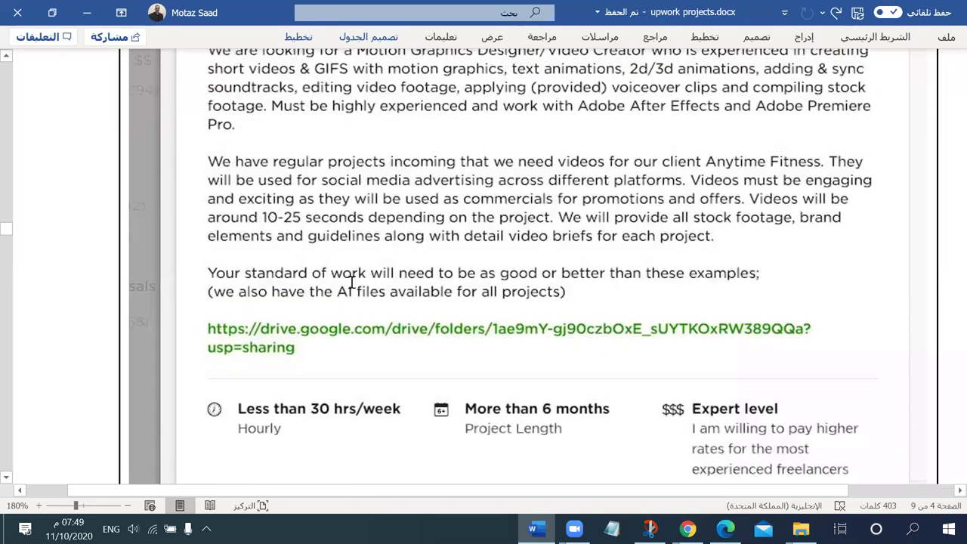
scroll(351, 281, down, 5)
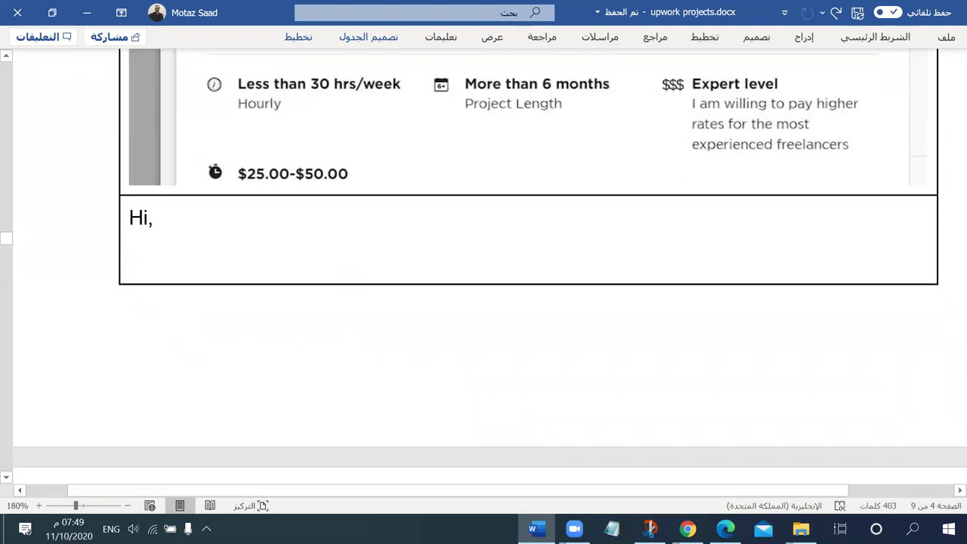
text(I am)
text(a c)
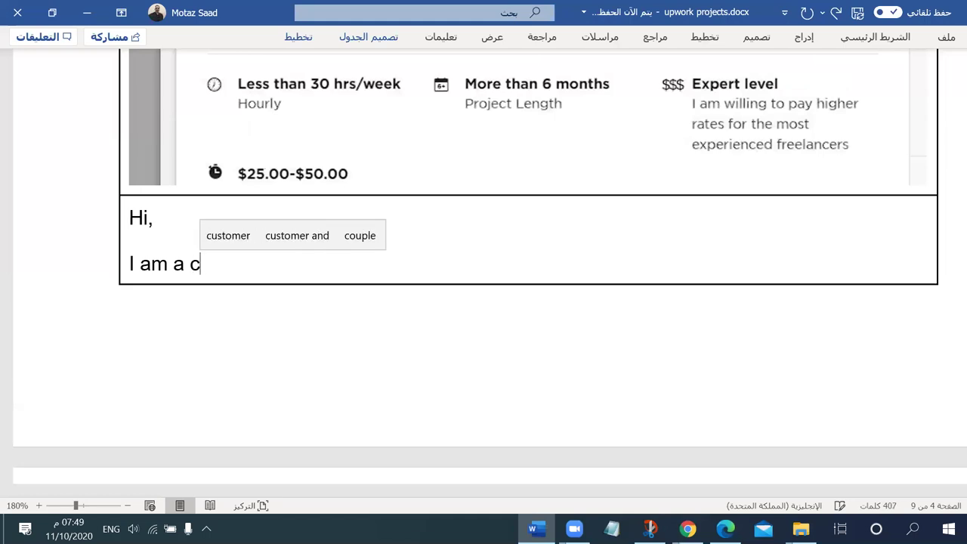
key(BackSpace)
text(profe)
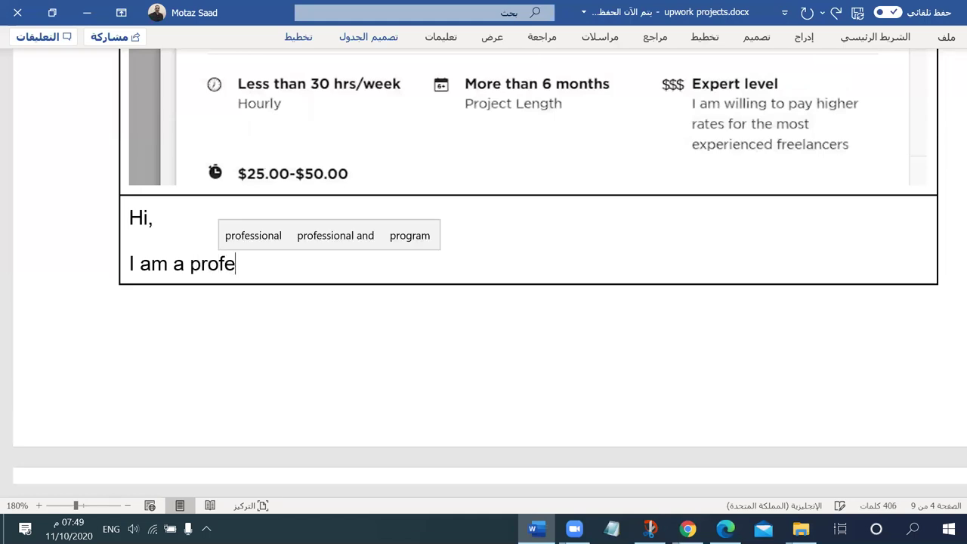
text(ssoon)
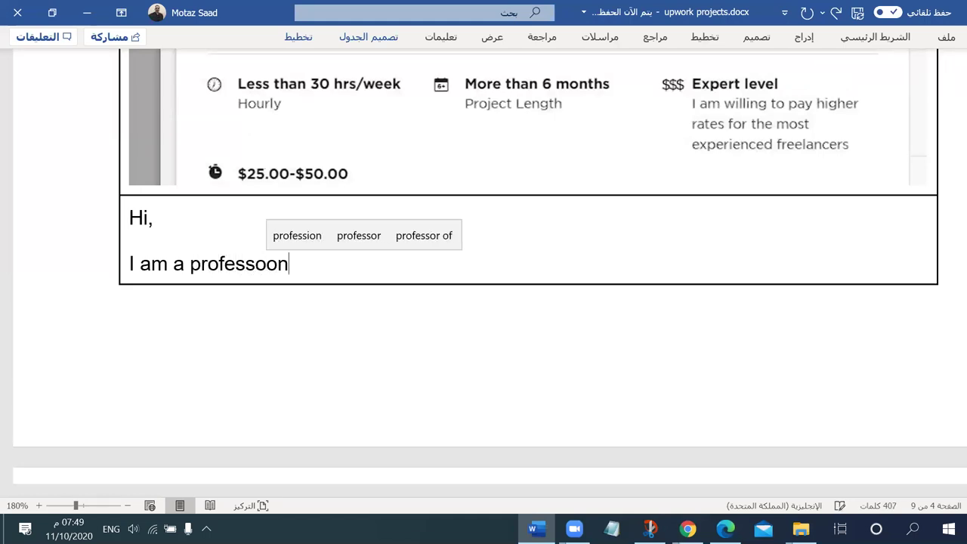
key(BackSpace)
key(BackSpace)
key(BackSpace)
text(ional vd)
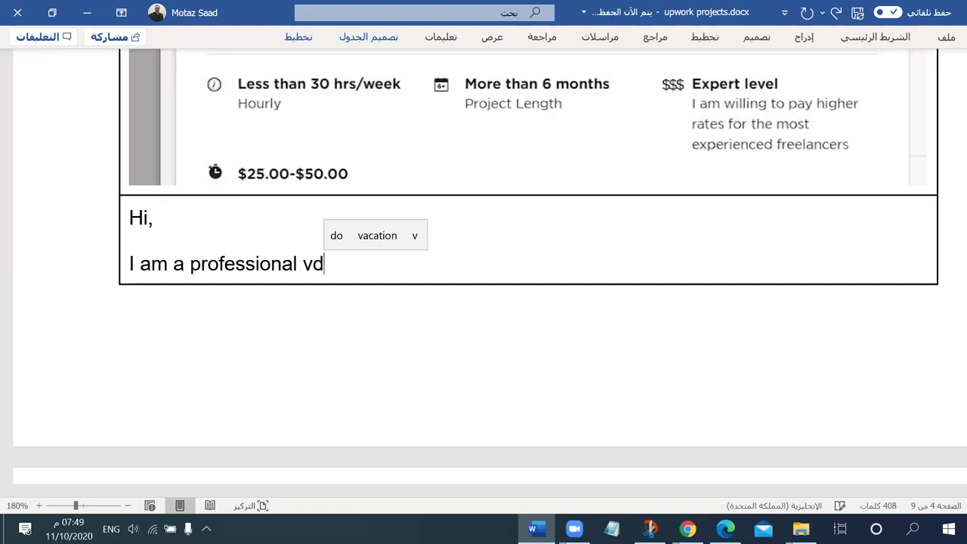
key(BackSpace)
text(i)
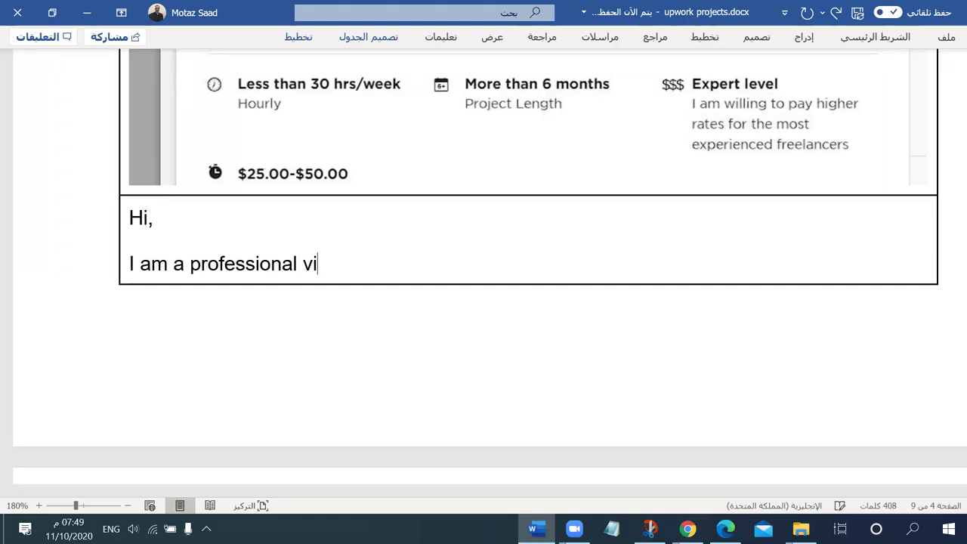
text(deo editor )
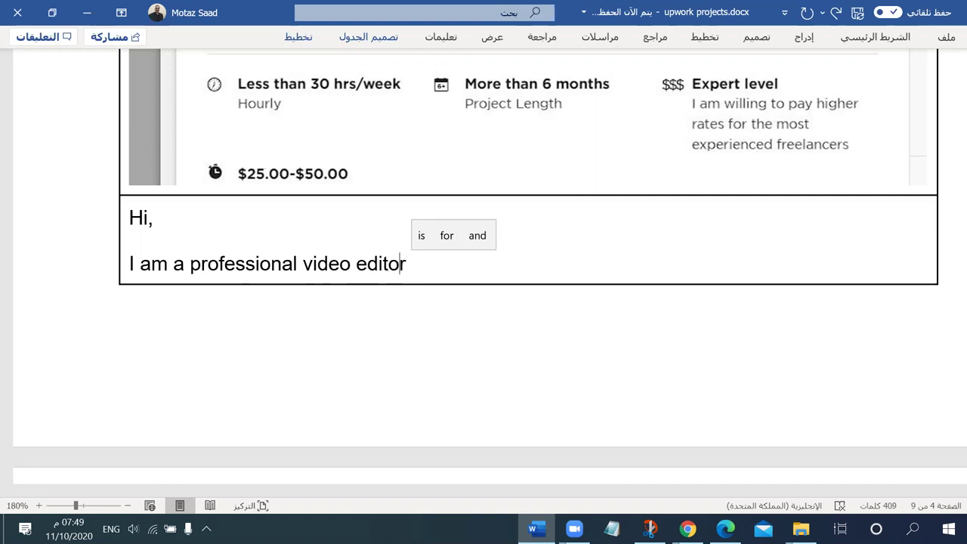
text(and mothio)
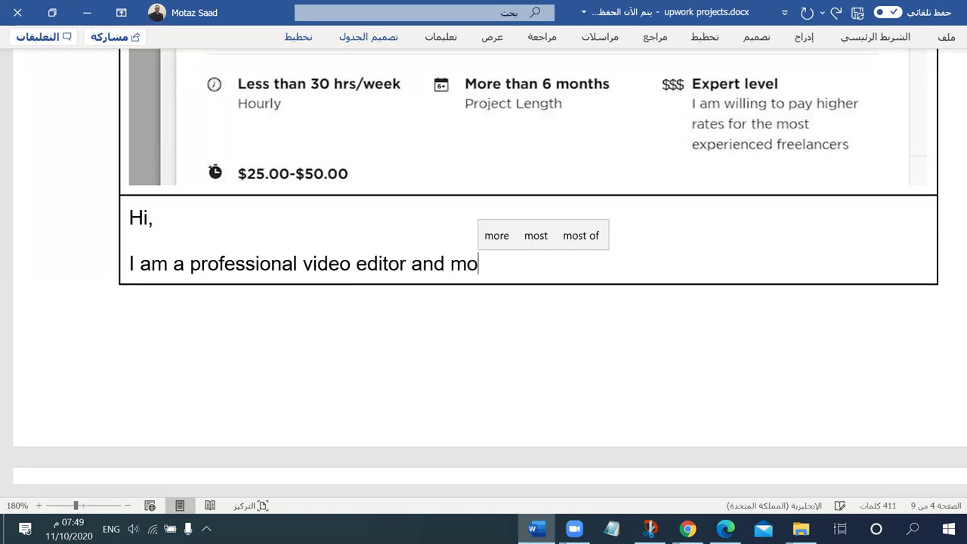
key(BackSpace)
key(BackSpace)
key(BackSpace)
key(BackSpace)
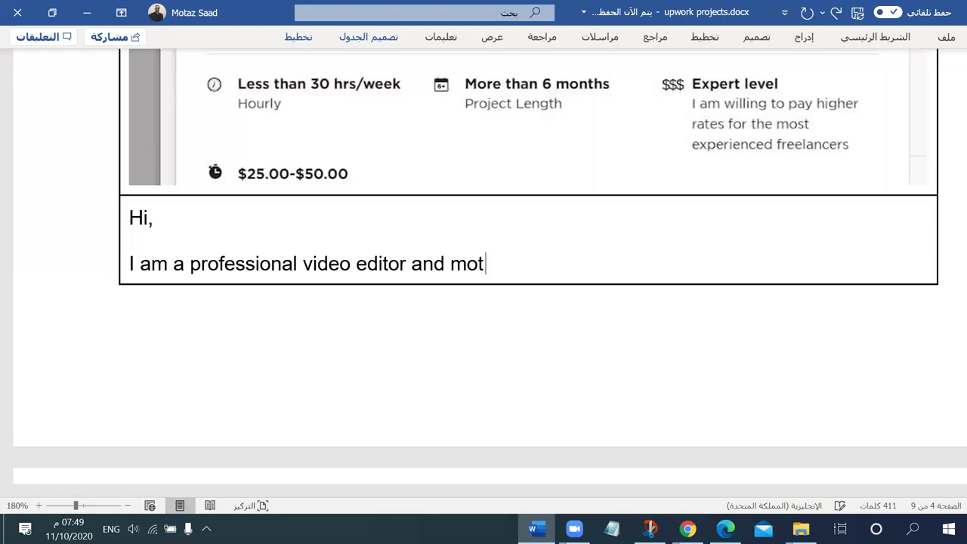
text(tion graphi)
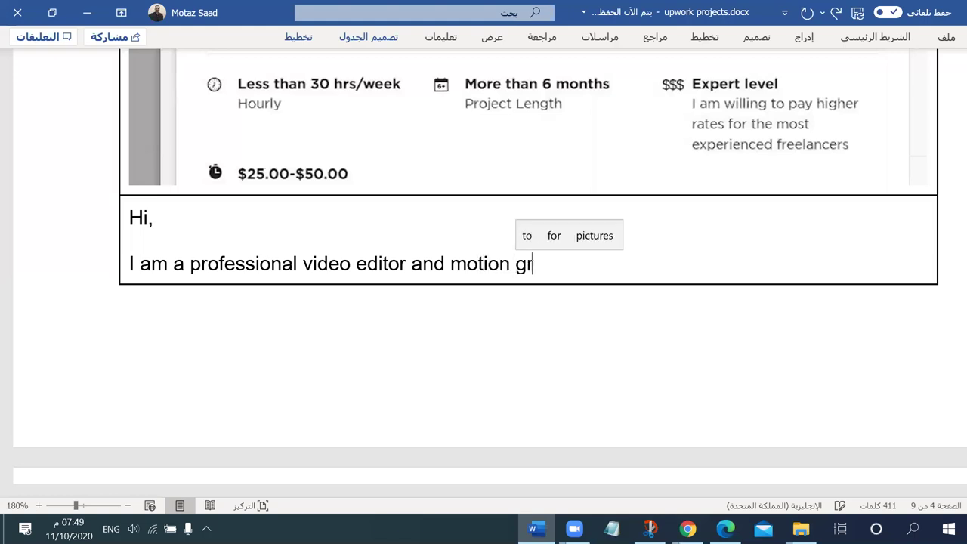
key(BackSpace)
key(BackSpace)
key(BackSpace)
key(BackSpace)
key(BackSpace)
key(BackSpace)
key(BackSpace)
key(BackSpace)
key(BackSpace)
key(BackSpace)
key(BackSpace)
key(BackSpace)
key(BackSpace)
key(BackSpace)
key(BackSpace)
key(BackSpace)
key(BackSpace)
key(BackSpace)
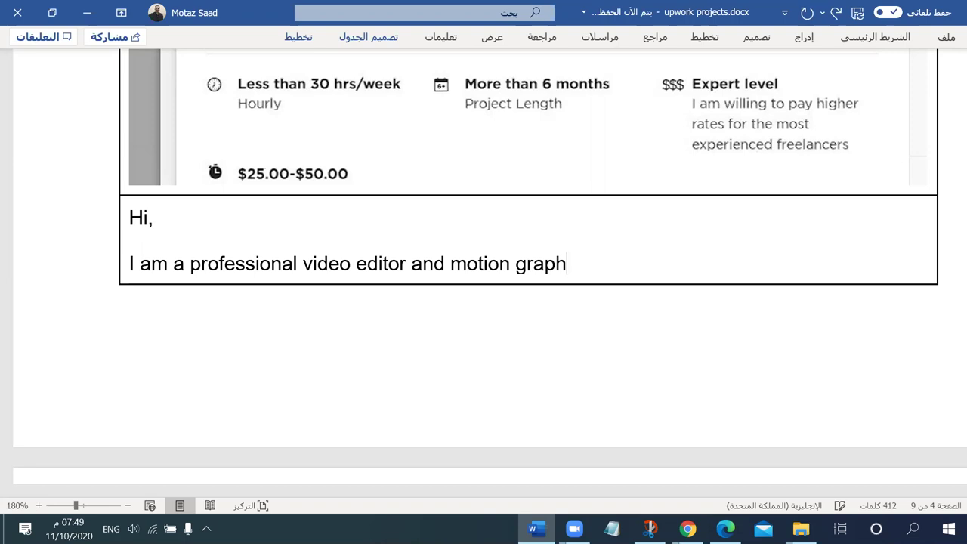
Step: Expand the introduction by inserting "YouTuber and a" before "professional video editor", using the spelling suggestion to correct the word YouTuber
key(Left)
key(Left)
key(Left)
key(Left)
key(Left)
key(Left)
key(Left)
key(Left)
key(Left)
key(Left)
key(Left)
key(Left)
key(Left)
key(Left)
key(Left)
key(Left)
key(Left)
key(Left)
key(Left)
key(Left)
key(Left)
key(Left)
key(Left)
key(Left)
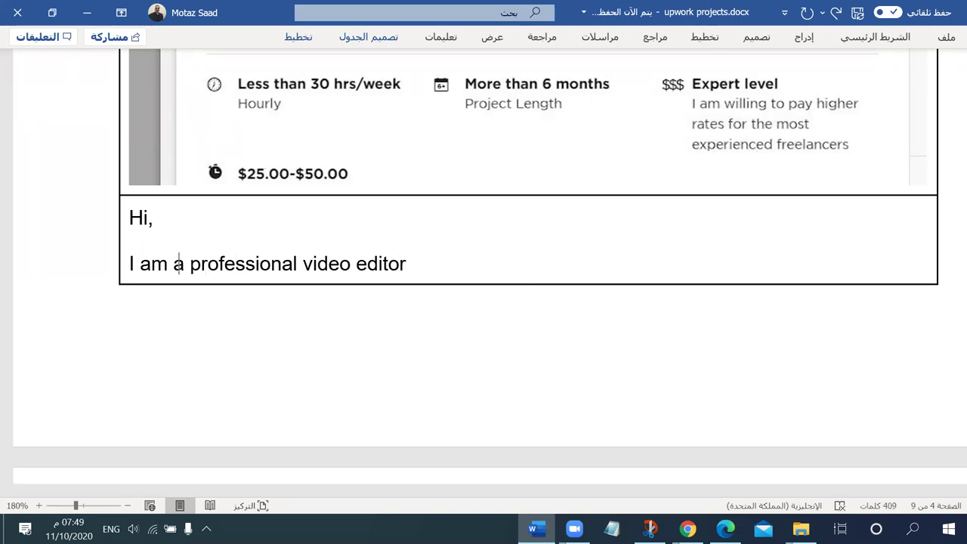
text(a Youtbuer and)
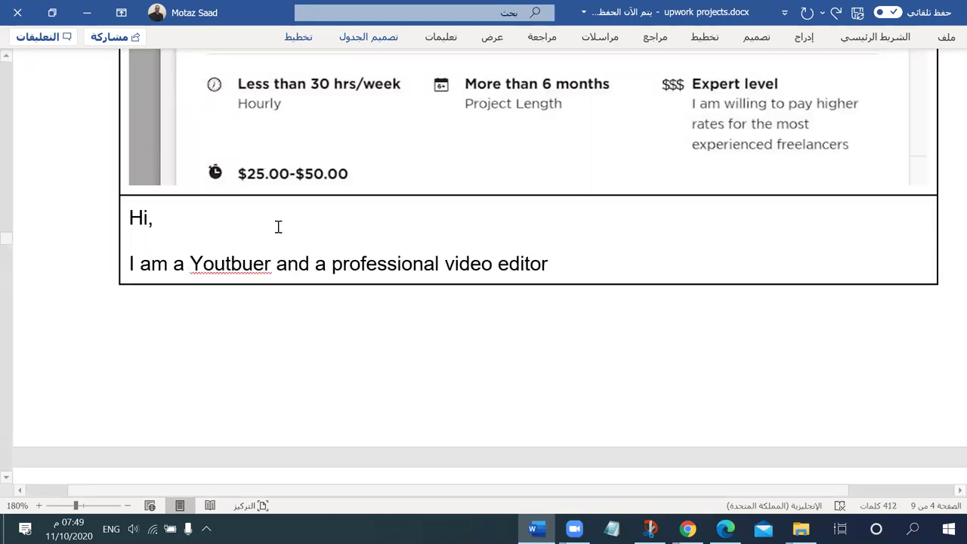
right_click(243, 264)
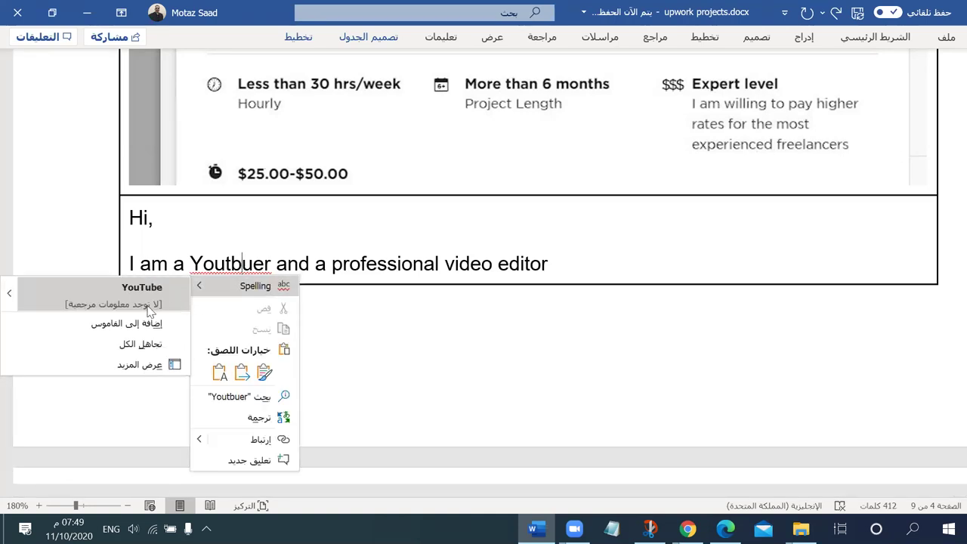
click(150, 308)
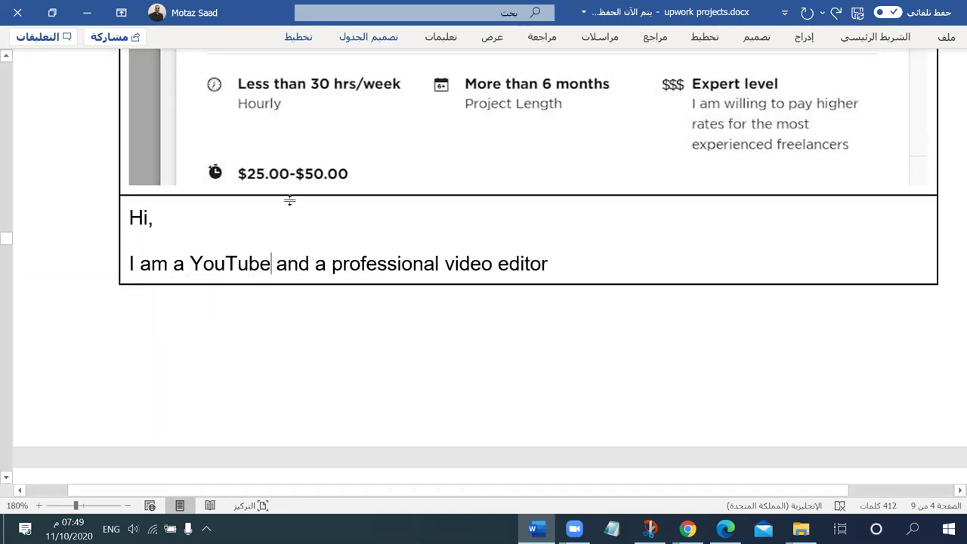
text(r)
Step: Extend the introduction sentence after "professional video editor" with "/ motion graphics animator"
click(413, 282)
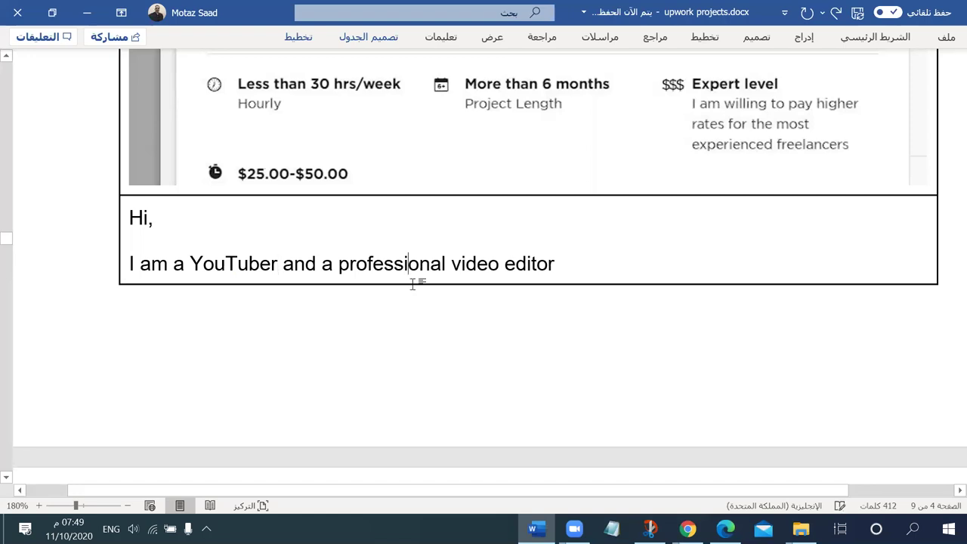
click(576, 265)
text(/ )
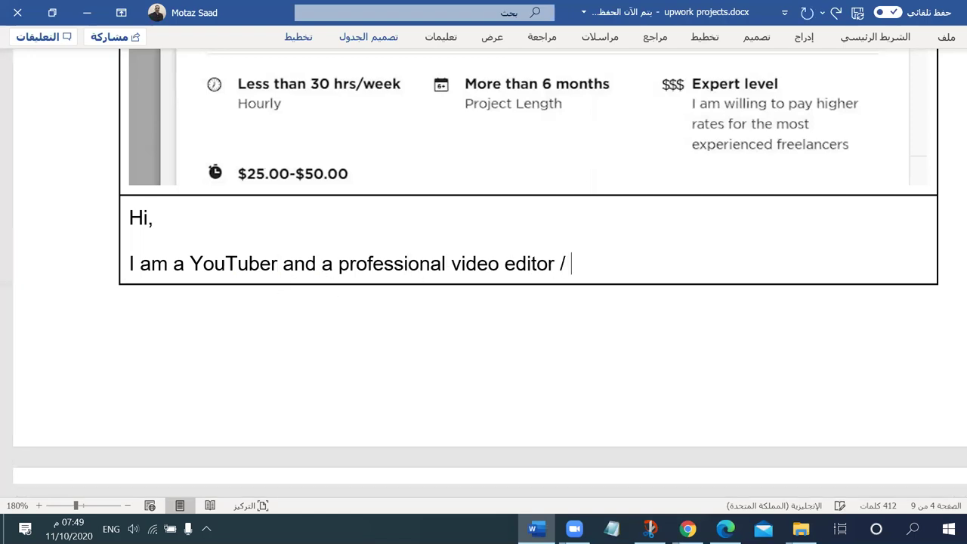
text(motion gr)
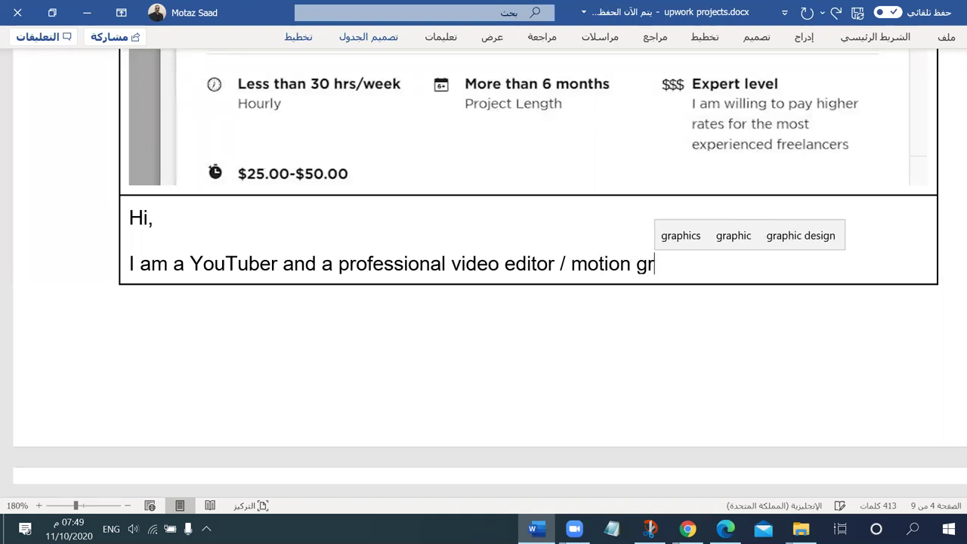
text(aphics)
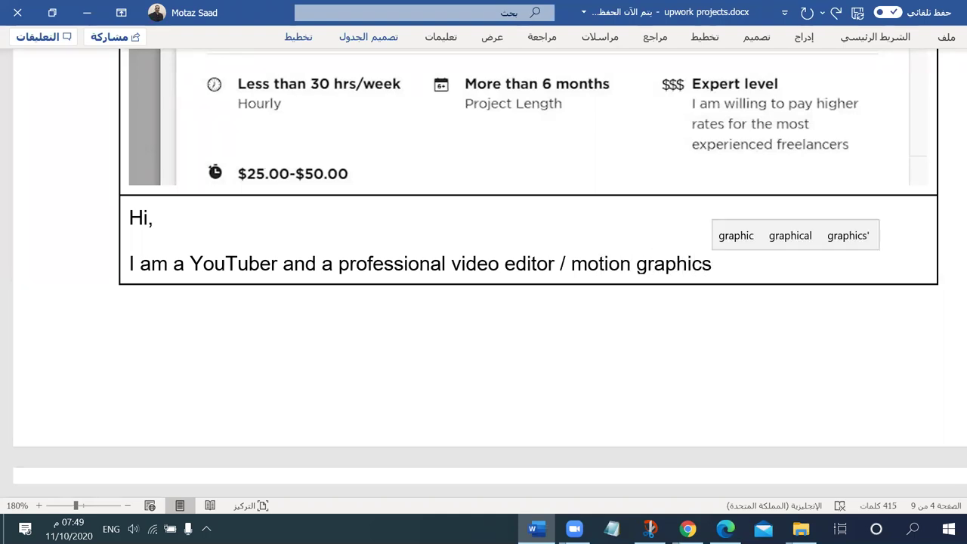
text( an)
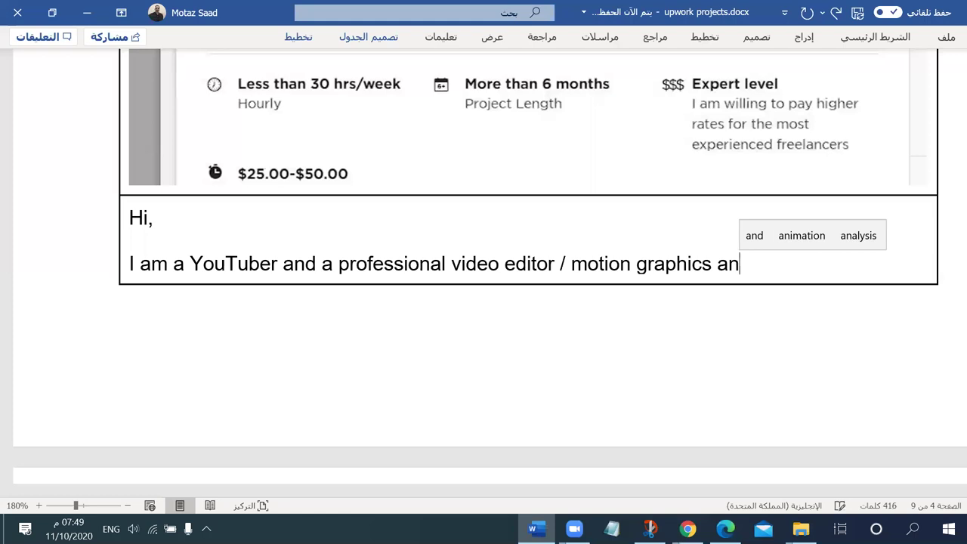
text(imator)
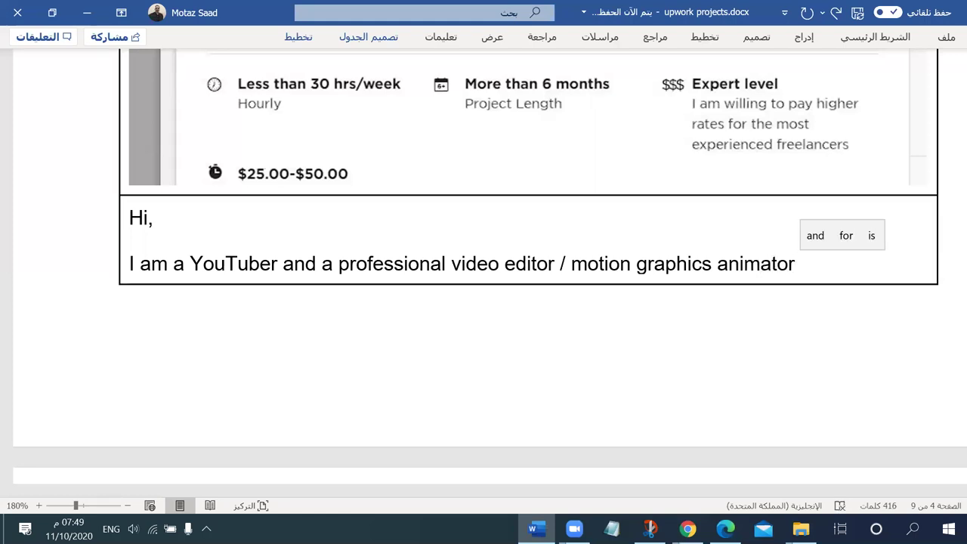
key(BackSpace)
Step: End the first sentence with a period and add "Please have a look at my created vidoes on my YT channel"
text(. P)
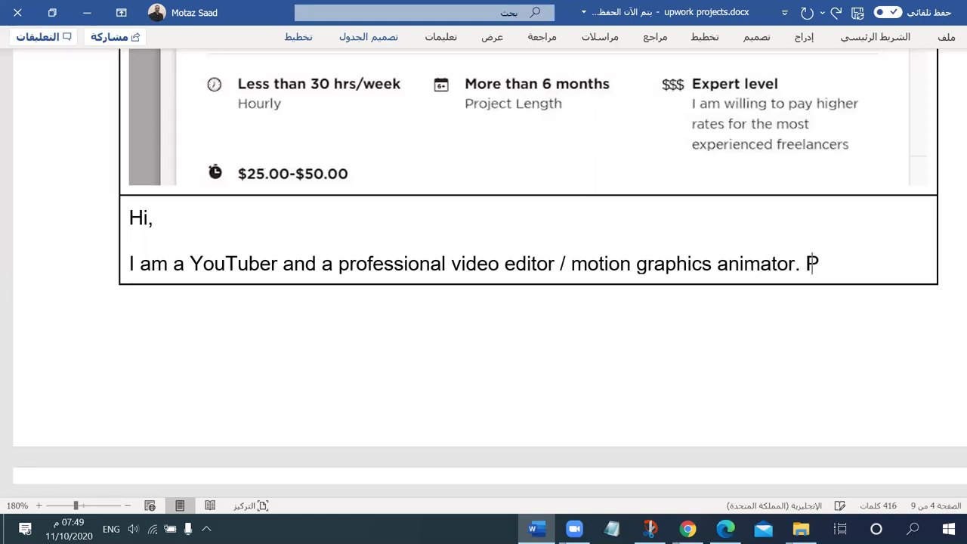
text(lease have a )
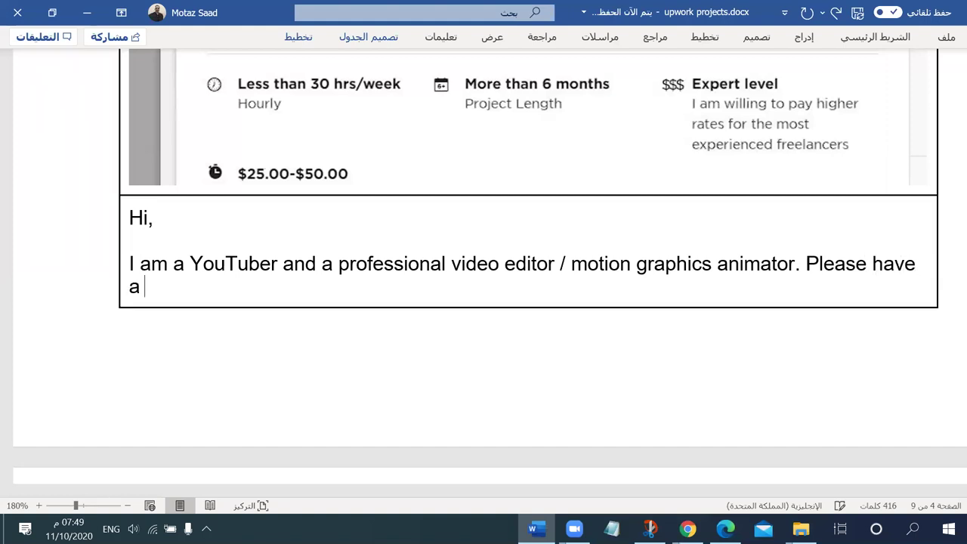
text(look a)
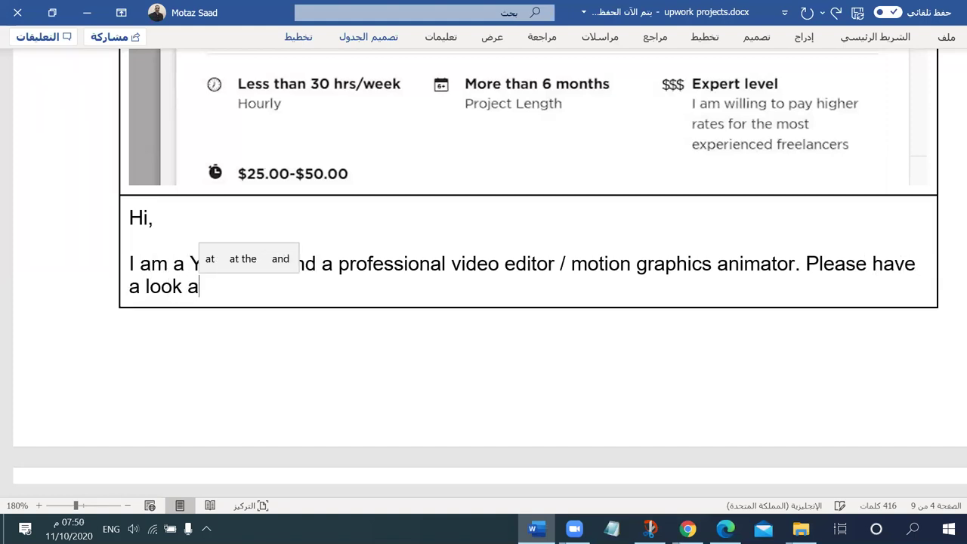
text(t ny)
key(BackSpace)
key(BackSpace)
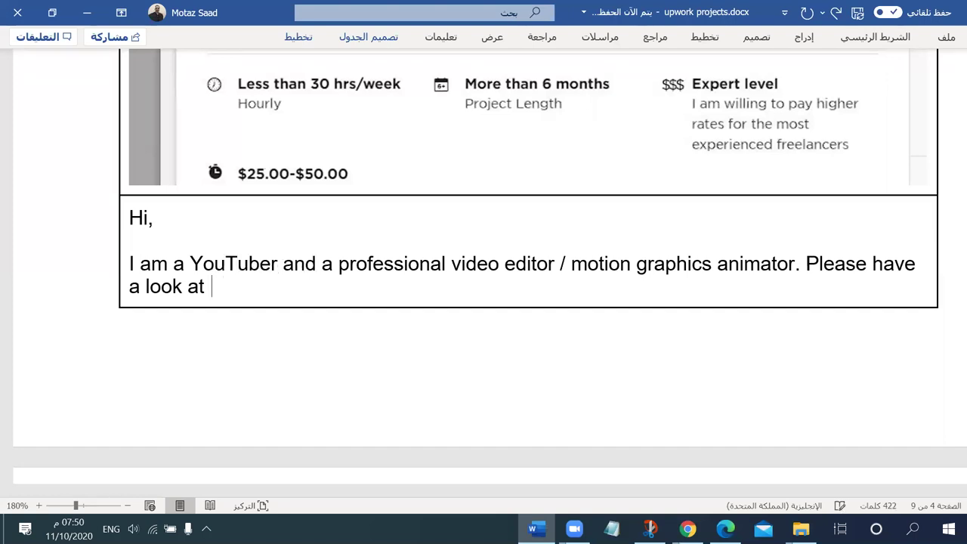
text(my crea)
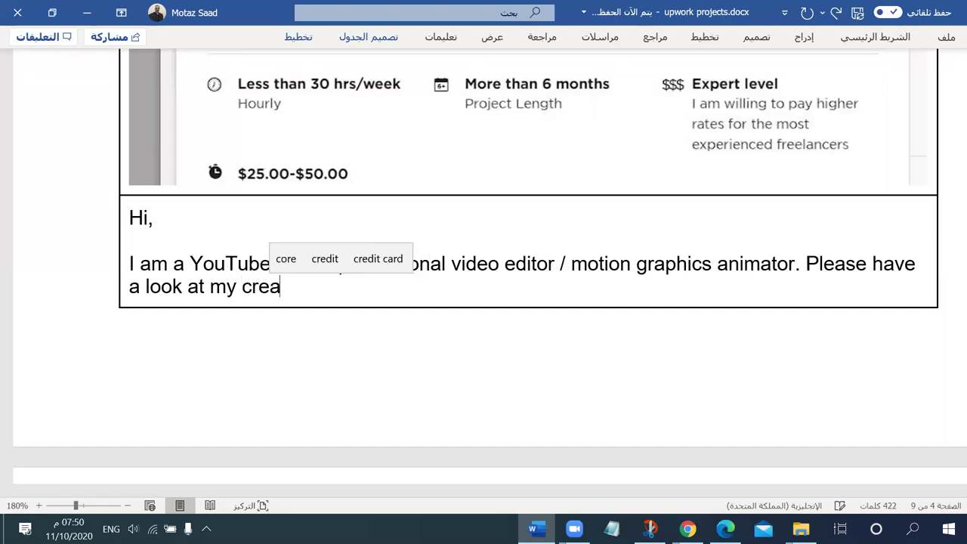
text(ted vidoes )
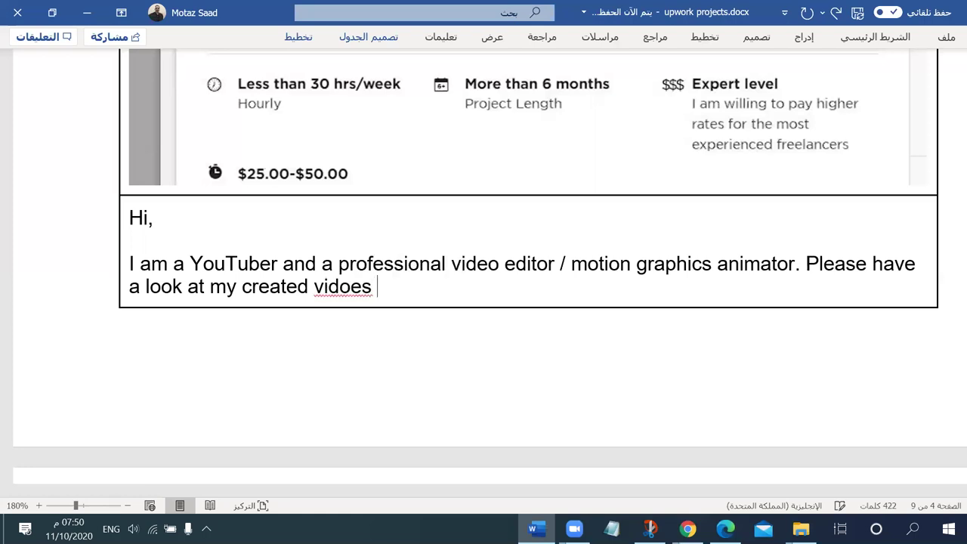
text(on my Y)
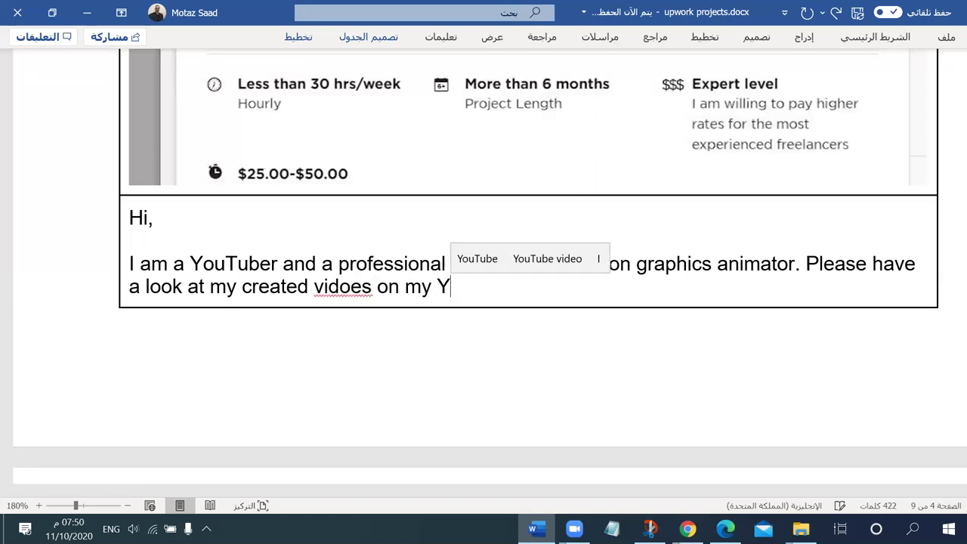
text(T channel)
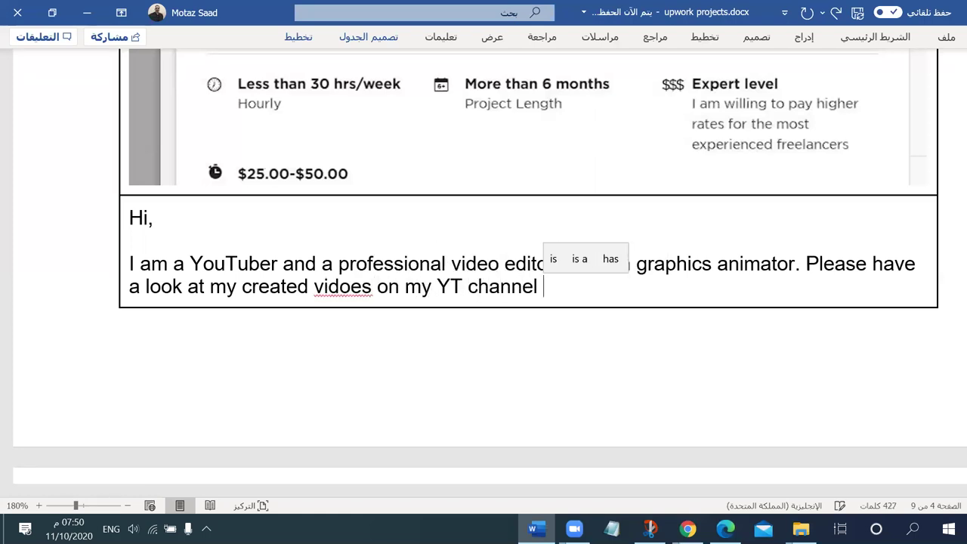
Step: Correct the misspelled "vidoes" to "videos" and end the YT channel sentence with a period
right_click(344, 291)
click(269, 309)
click(533, 319)
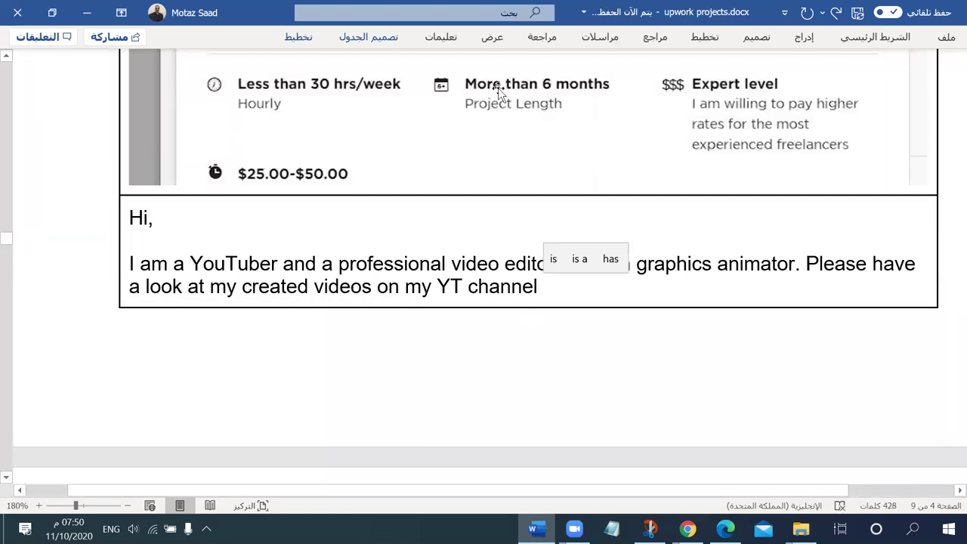
text(.)
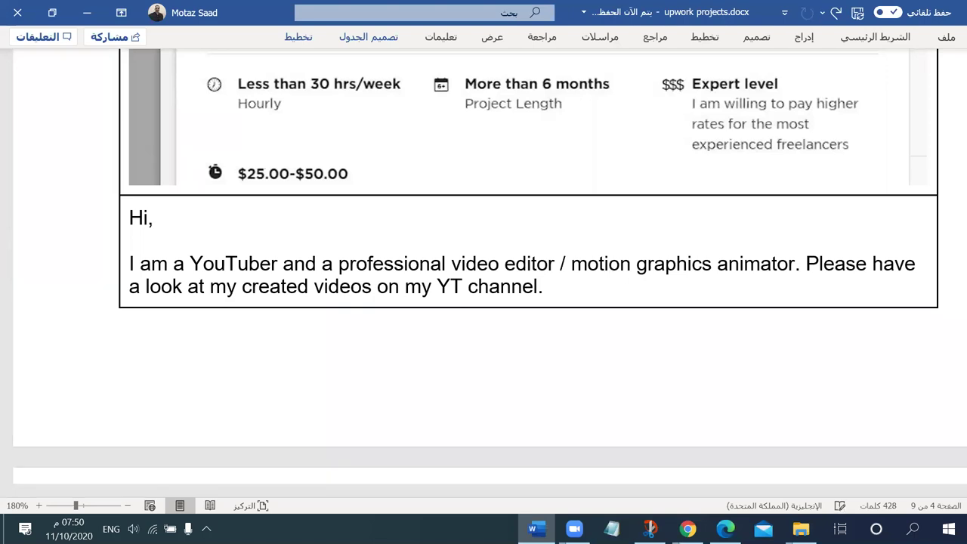
Step: Recheck the job posting and start a sentence after the YT channel one with "Besides, I"
scroll(524, 295, up, 5)
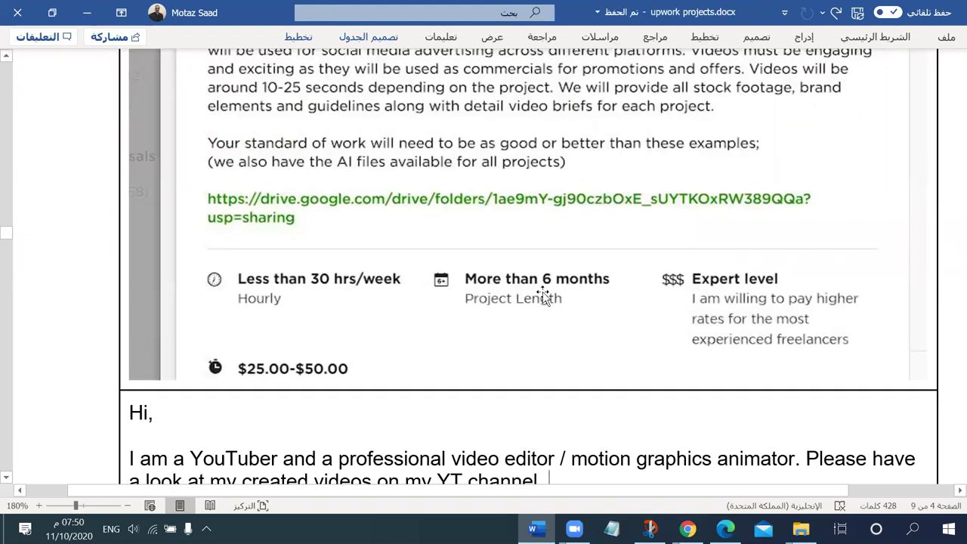
scroll(542, 292, up, 10)
scroll(543, 292, down, 12)
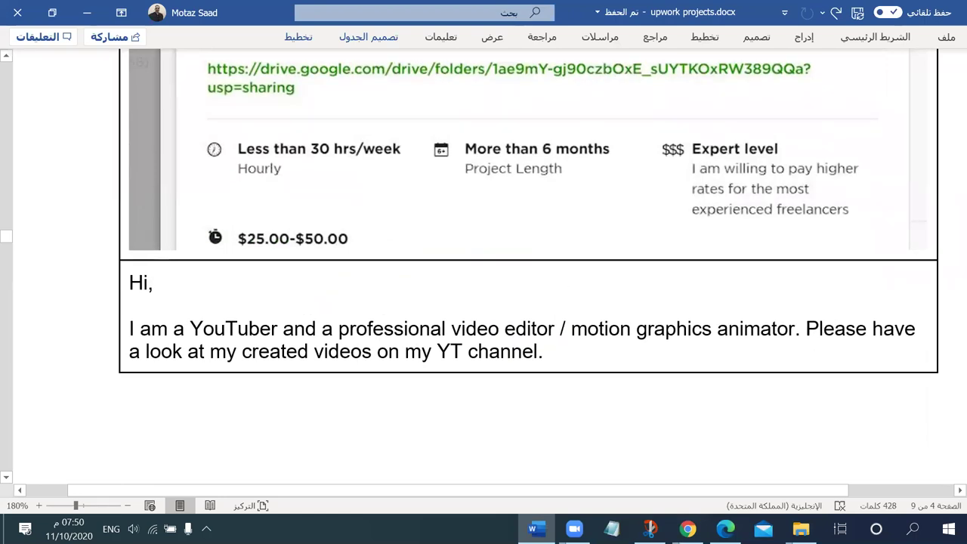
text(A)
key(BackSpace)
text(Besites)
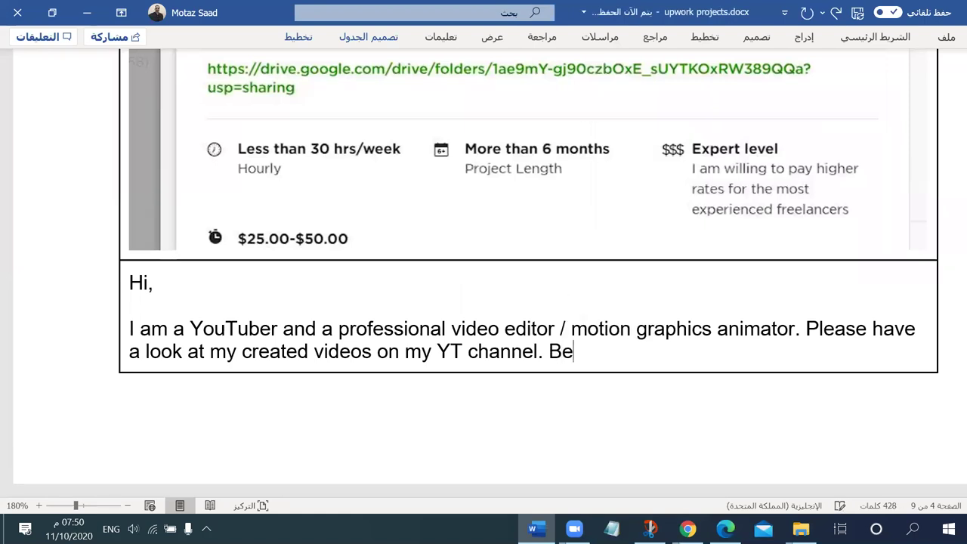
key(BackSpace)
key(BackSpace)
key(BackSpace)
text(des, O)
key(BackSpace)
text(I)
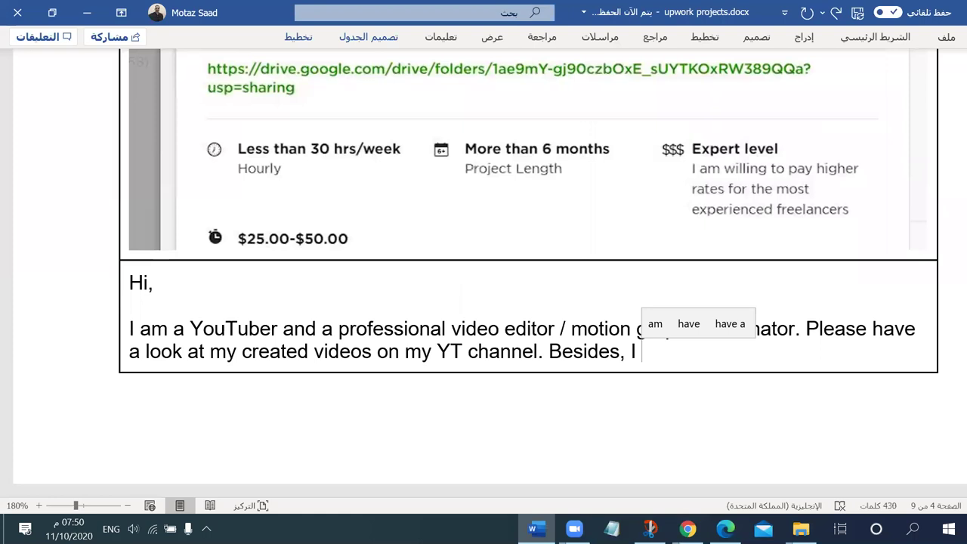
Step: Reread the Motion Graphics posting for the required skills, software, video length and standard of work to decide what to mention in the proposal
scroll(439, 240, up, 8)
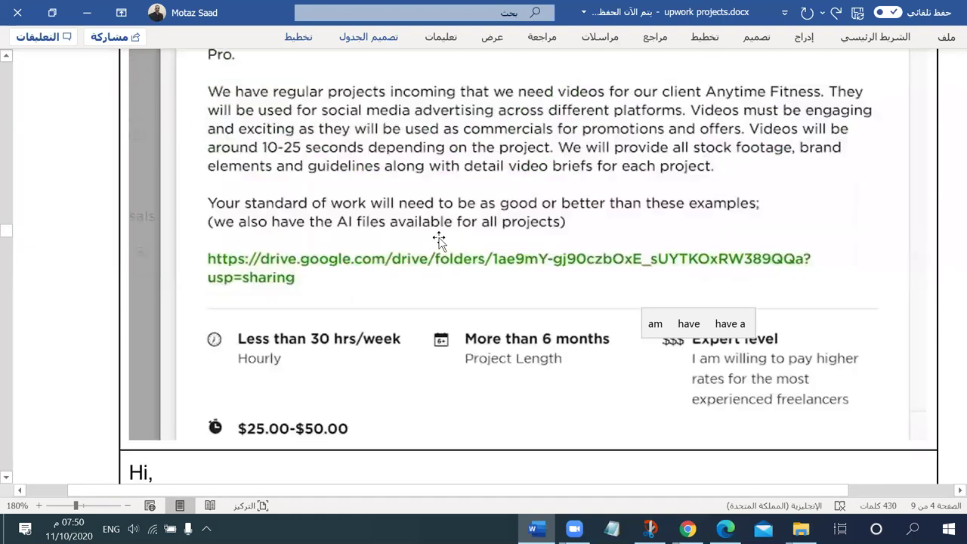
scroll(438, 240, down, 8)
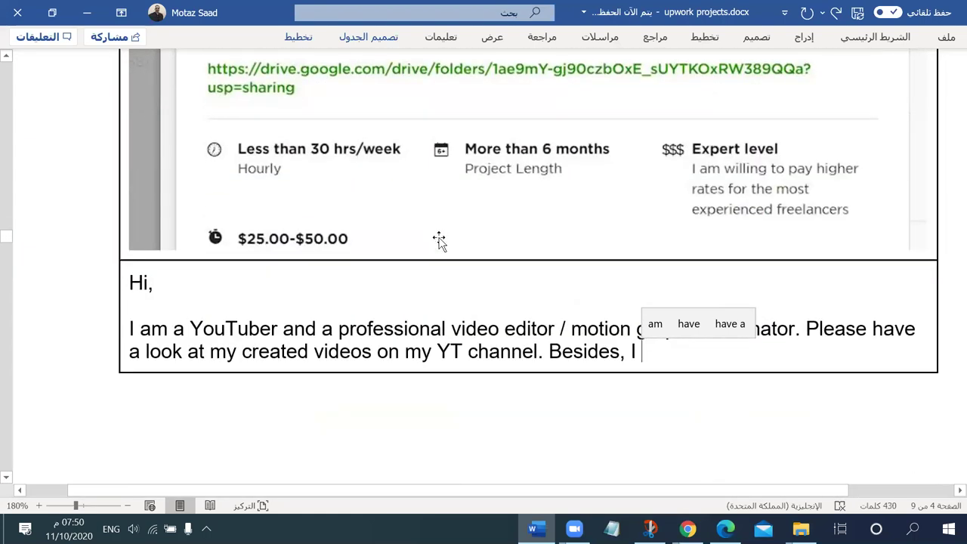
scroll(438, 241, up, 11)
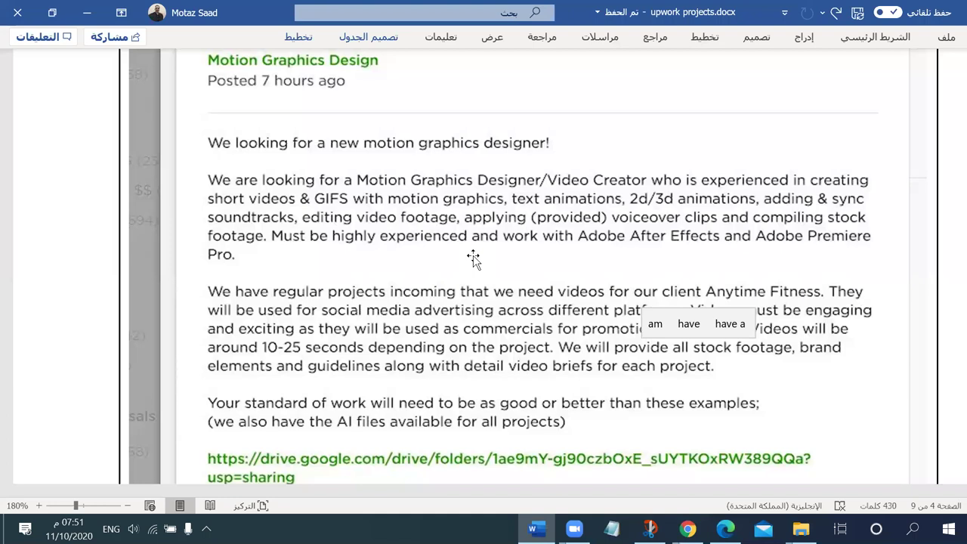
scroll(473, 258, down, 6)
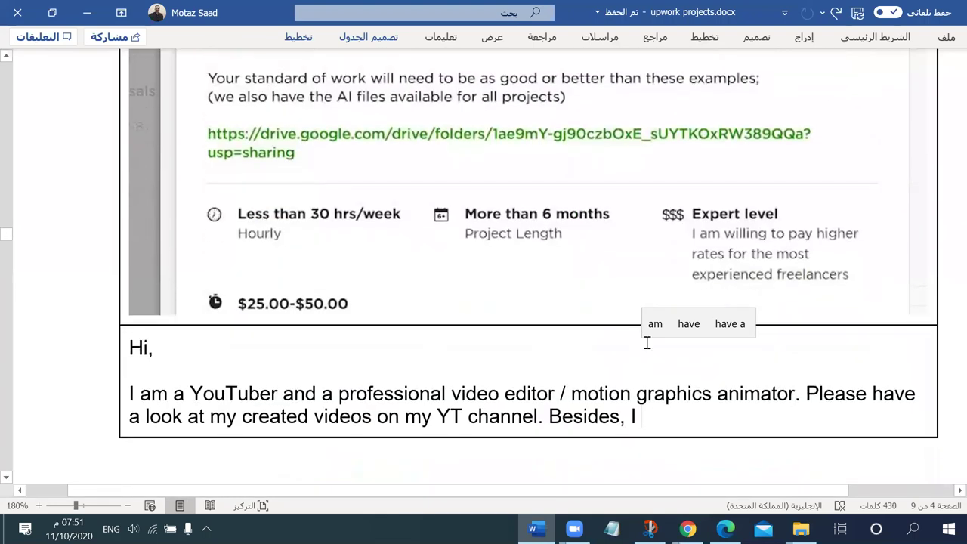
text(m)
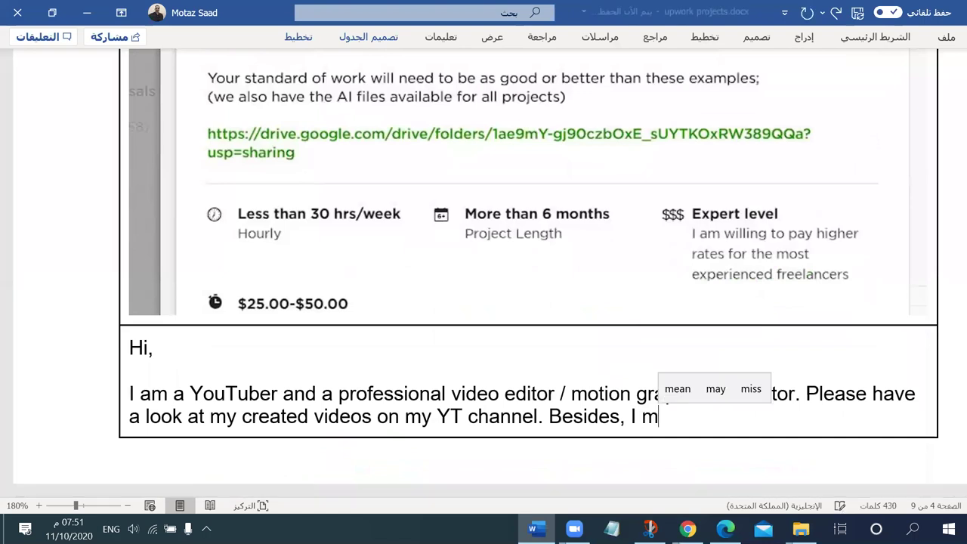
key(BackSpace)
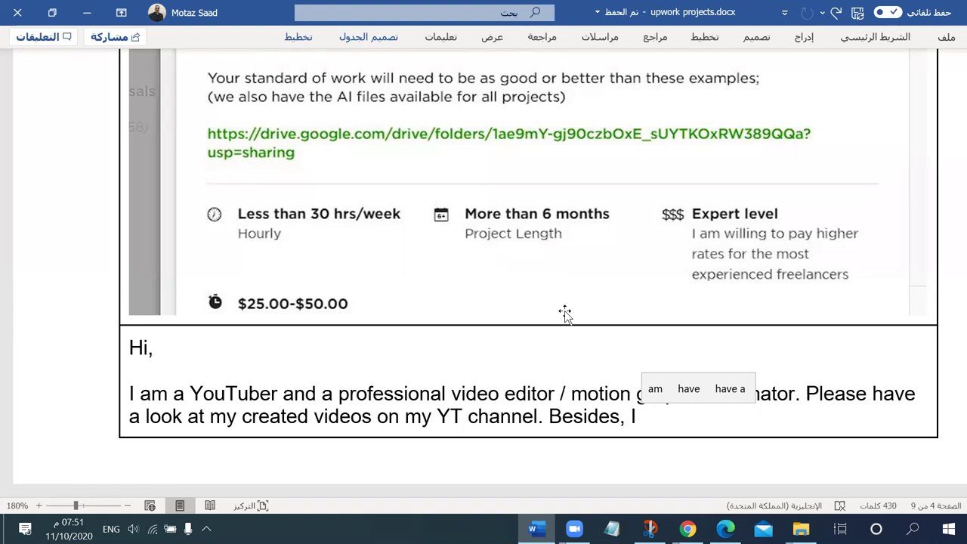
scroll(565, 314, up, 10)
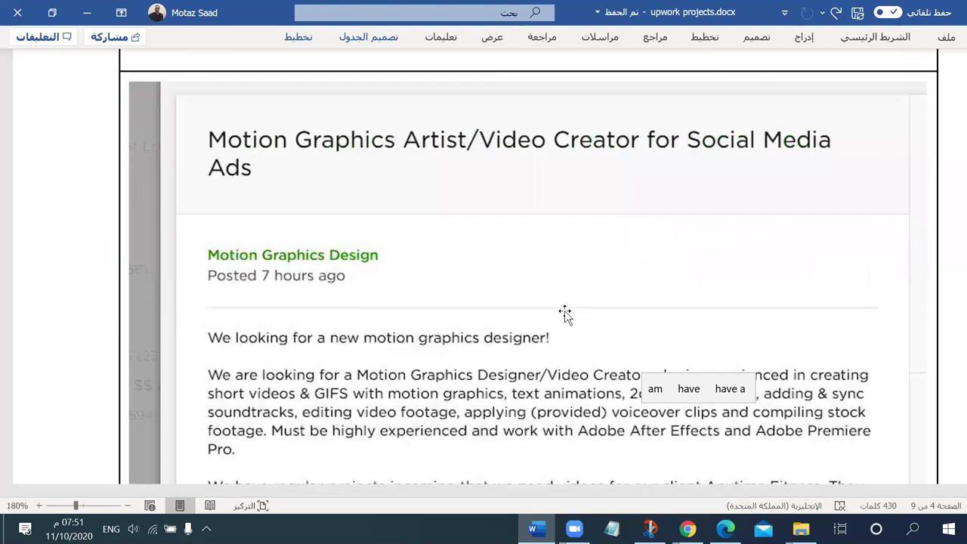
scroll(565, 313, down, 5)
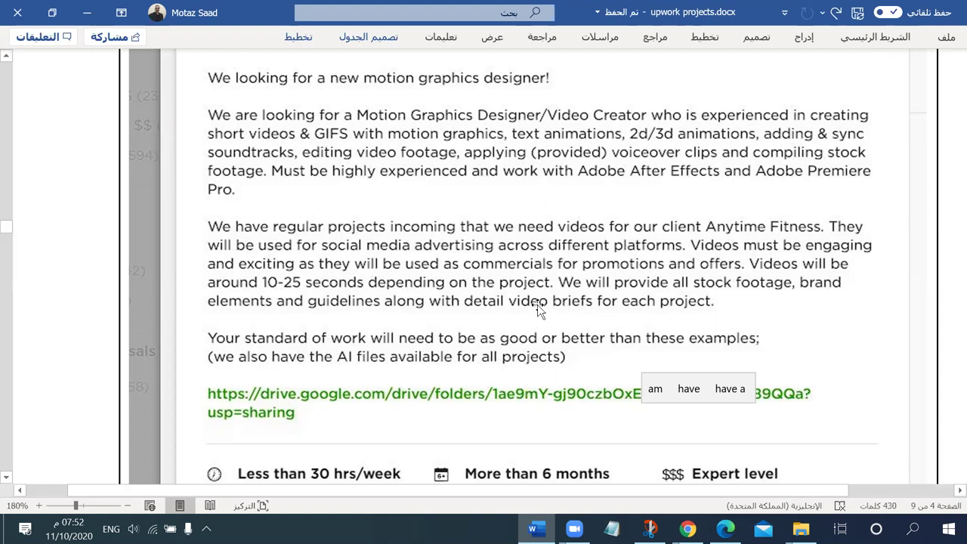
click(578, 325)
scroll(583, 327, down, 10)
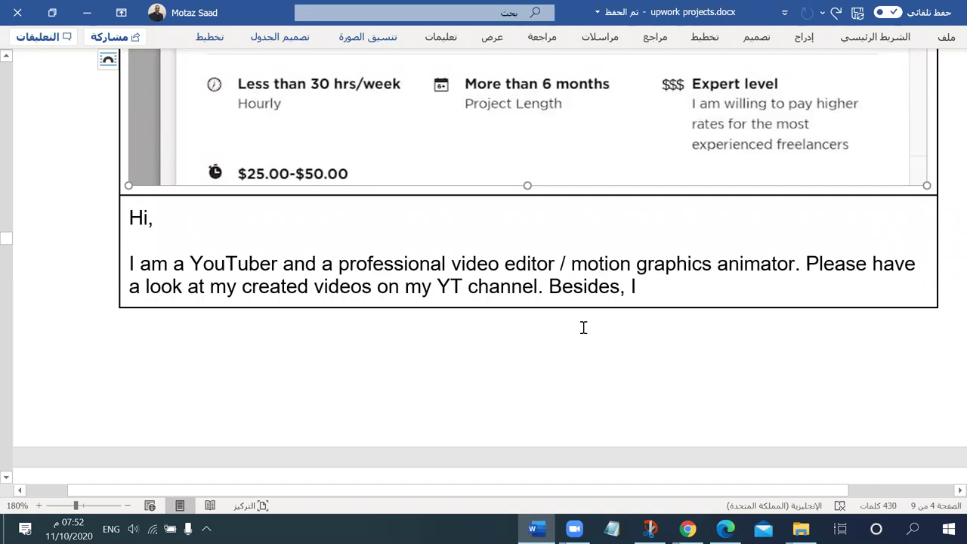
scroll(583, 327, up, 1)
key(ctrl+v)
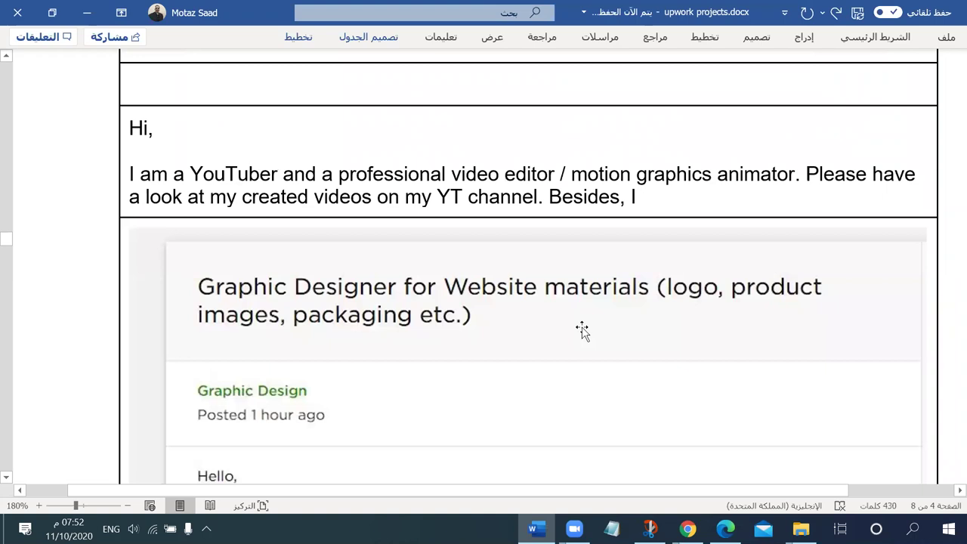
key(ctrl+v)
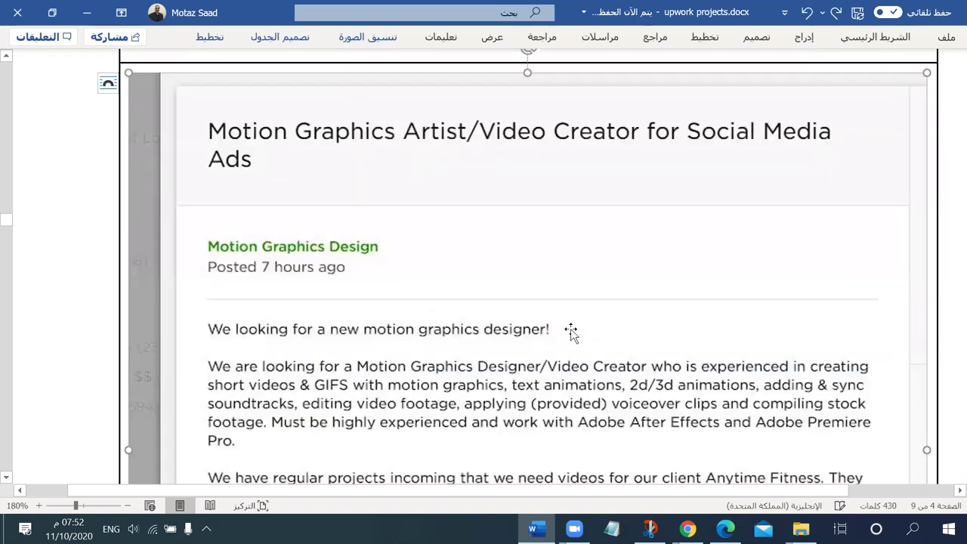
Step: Remove the unfinished "Besides, I" after the YT channel sentence in the Motion Graphics proposal
scroll(578, 328, down, 6)
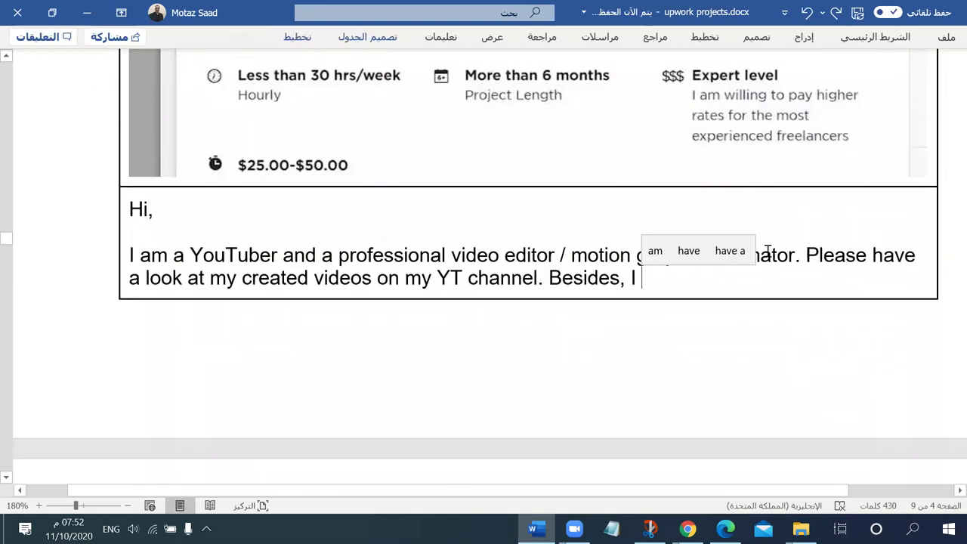
key(BackSpace)
key(BackSpace)
key(BackSpace)
key(BackSpace)
key(BackSpace)
key(BackSpace)
key(BackSpace)
key(BackSpace)
key(BackSpace)
key(BackSpace)
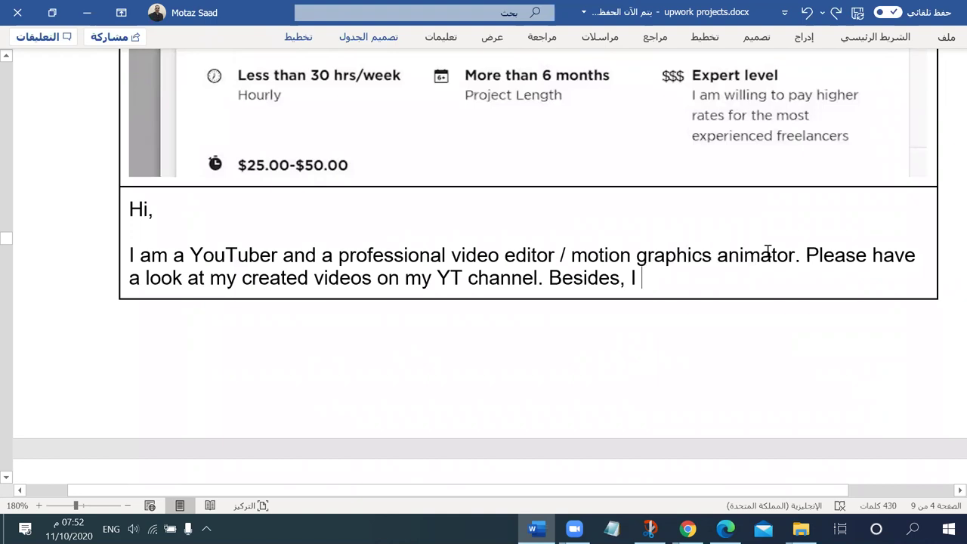
key(BackSpace)
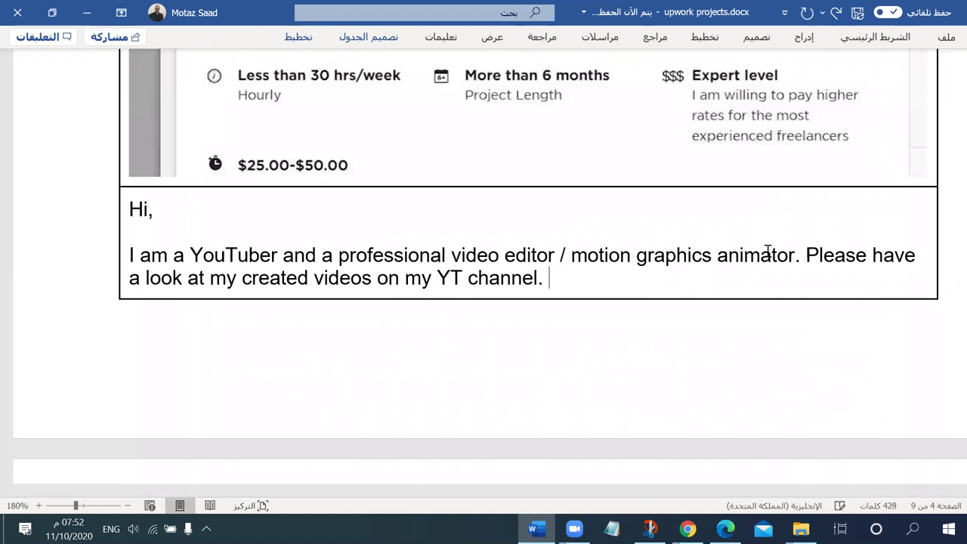
Step: Add "I have 5+ years of creating video contents" after the YT channel sentence
text(I am)
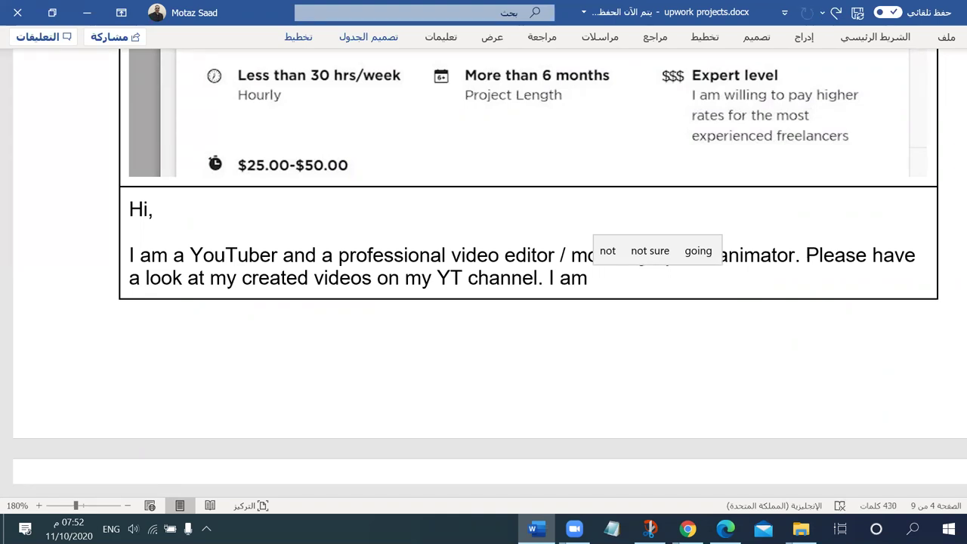
key(BackSpace)
key(BackSpace)
key(BackSpace)
text(have )
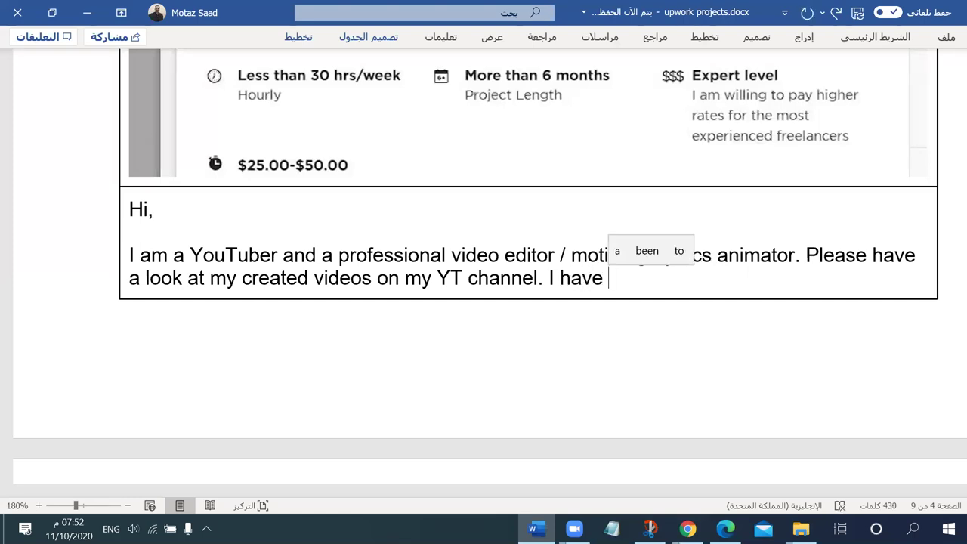
text(5+y)
key(BackSpace)
text(years of creating con)
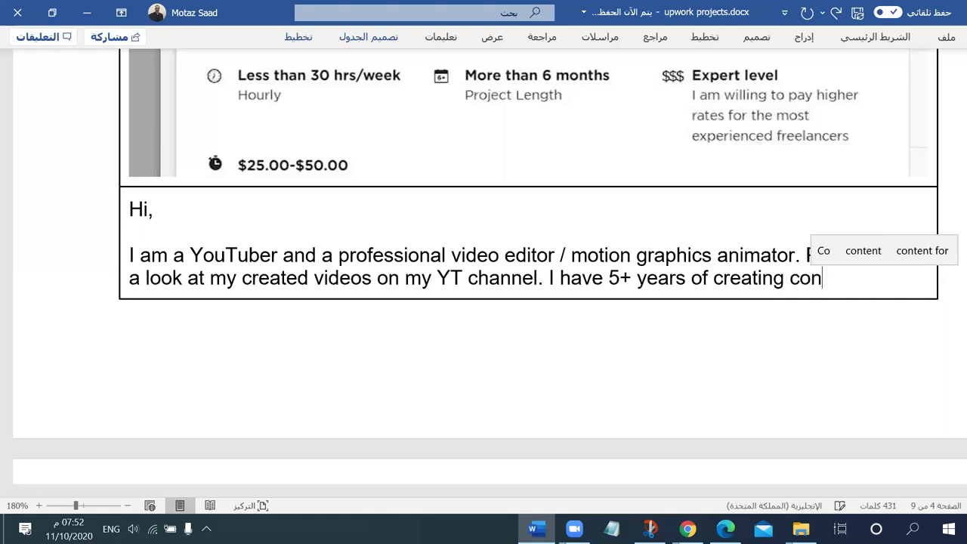
key(BackSpace)
key(BackSpace)
key(BackSpace)
text(vo)
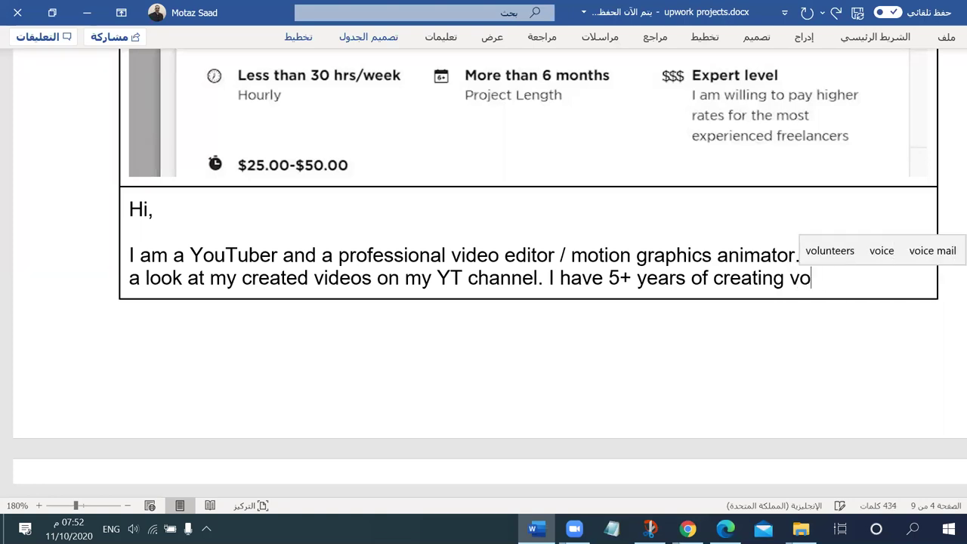
key(BackSpace)
text(ideo contents)
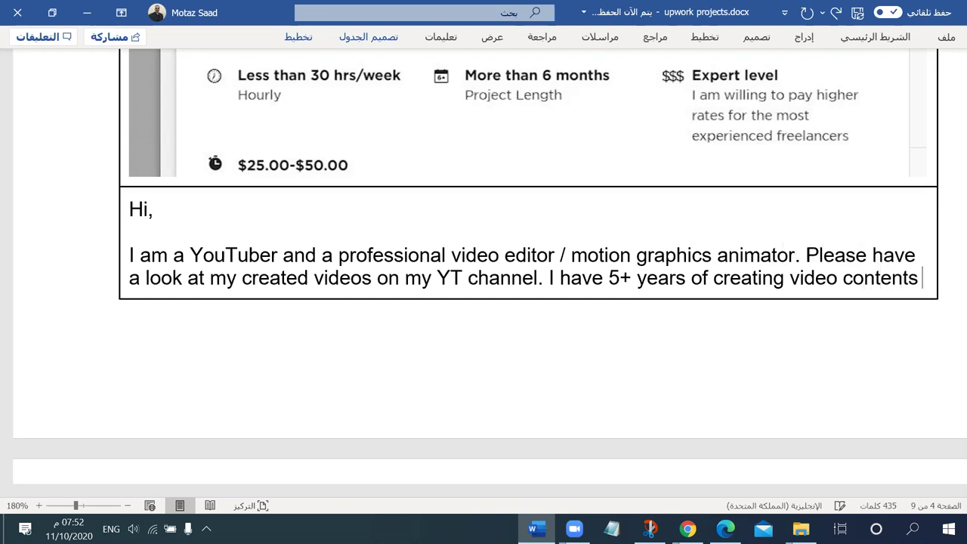
Step: Continue the experience sentence with ", montage, mixing videos and audios" and end it with a period
text(, montage, )
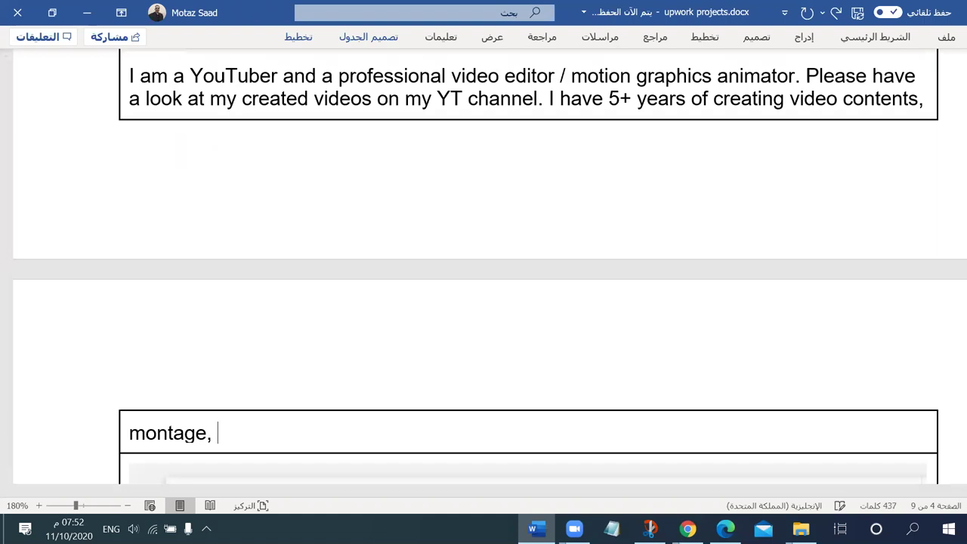
text(mixin)
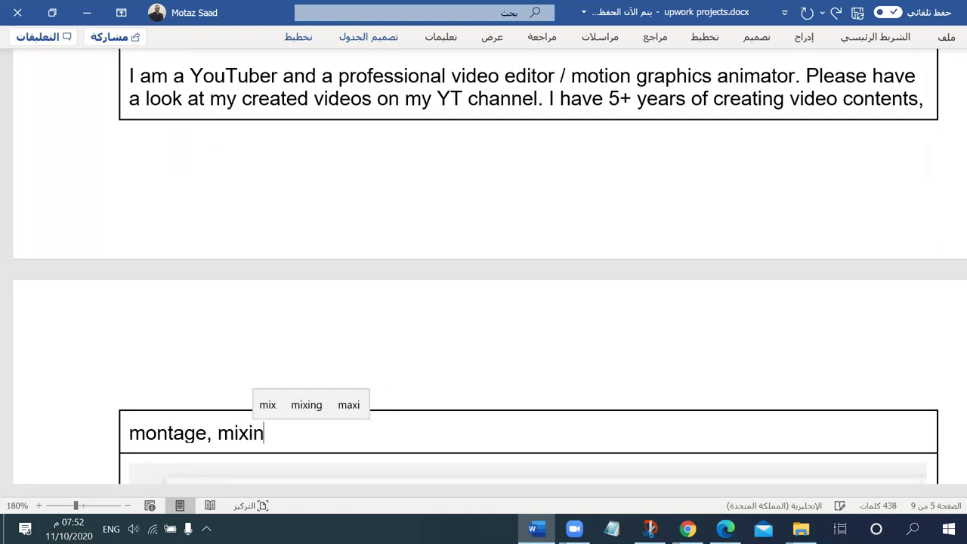
text(g videos )
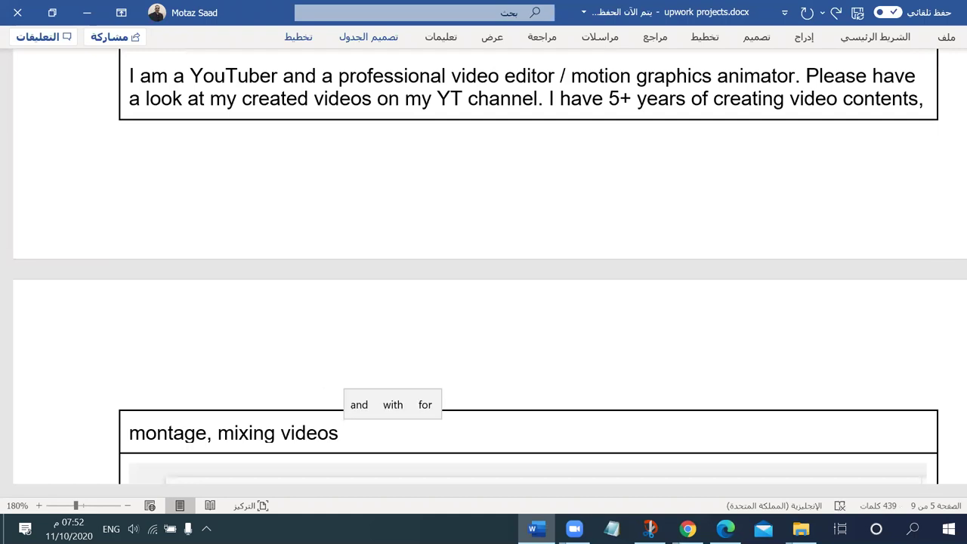
text(and )
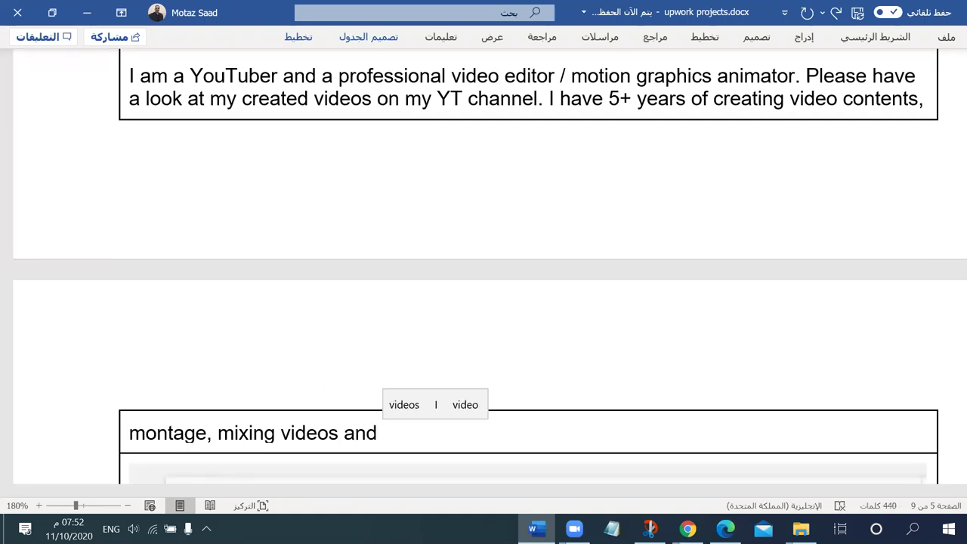
text(aut)
key(BackSpace)
text(dios)
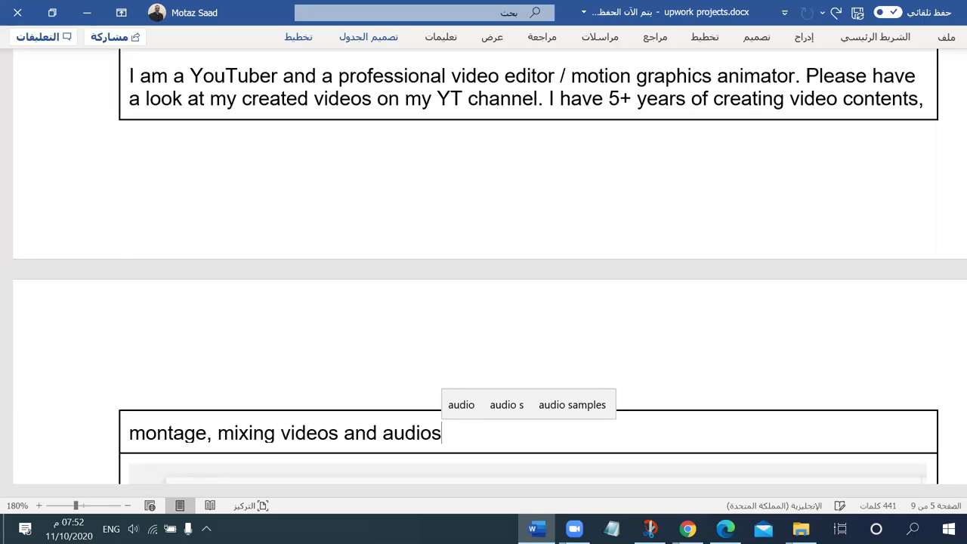
text(.)
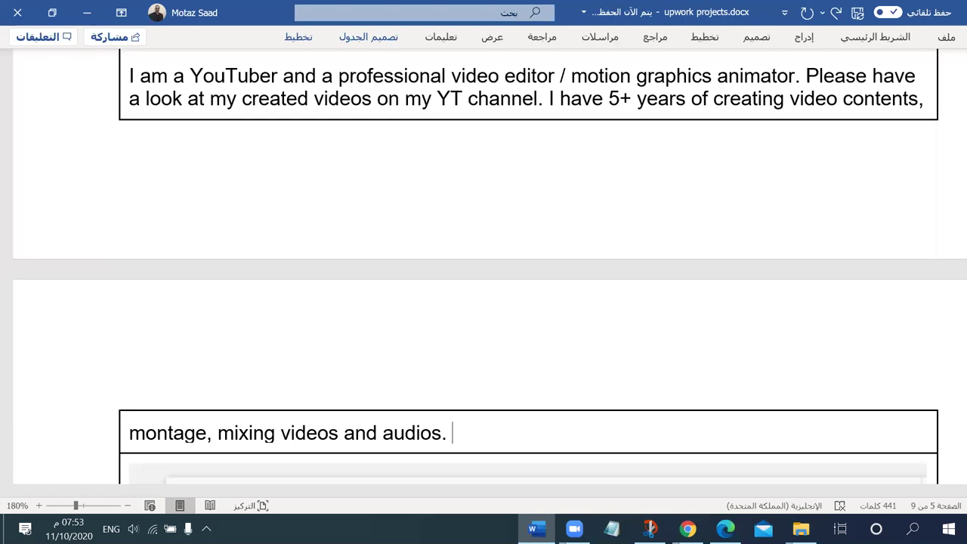
Step: Replace the period after "audios" with a comma and continue with "and worked on these animation cartoons"
key(BackSpace)
text(,and )
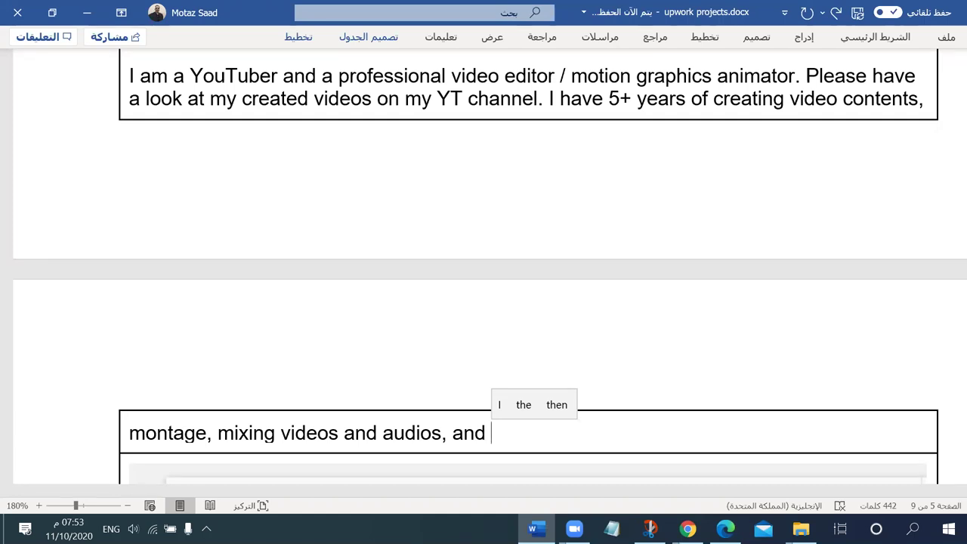
text(worke)
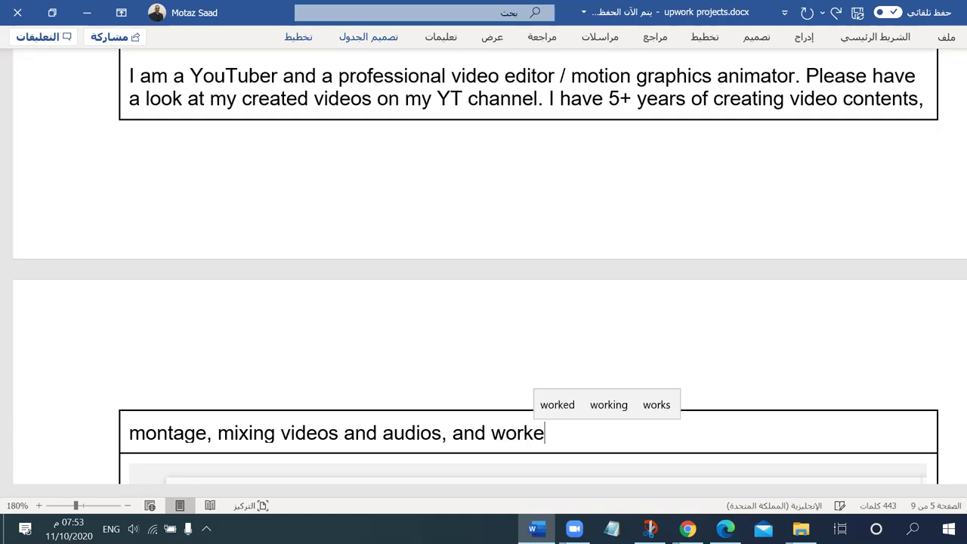
text(d on )
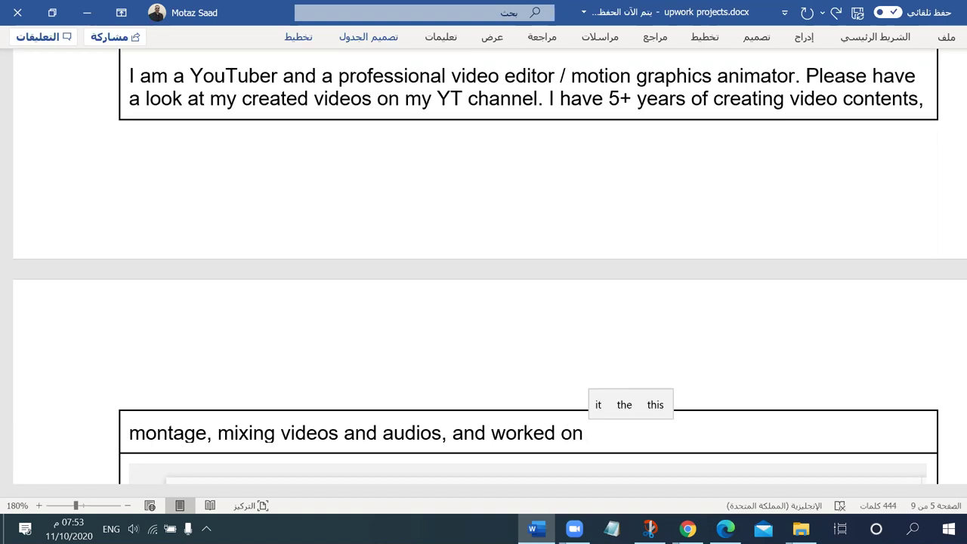
text(the)
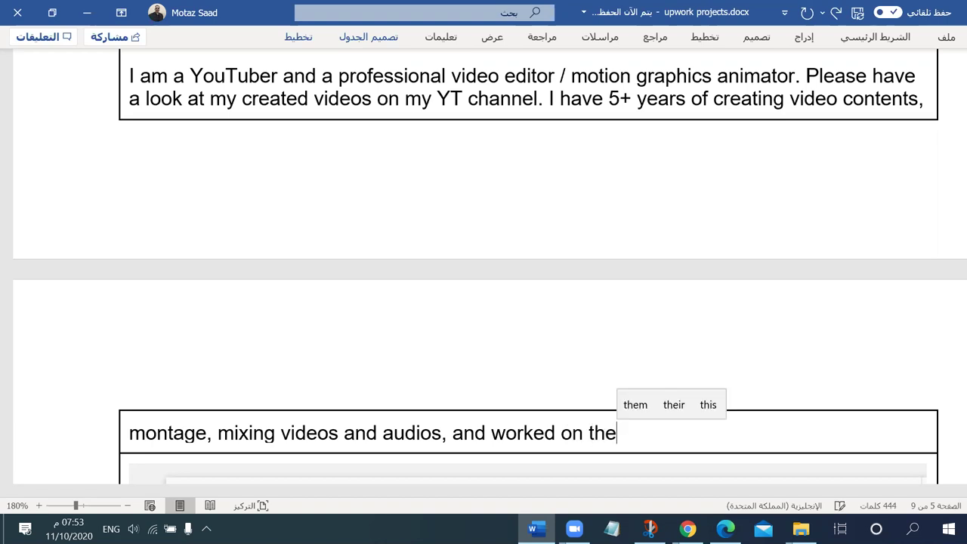
text(se m)
key(BackSpace)
key(BackSpace)
text(animatio)
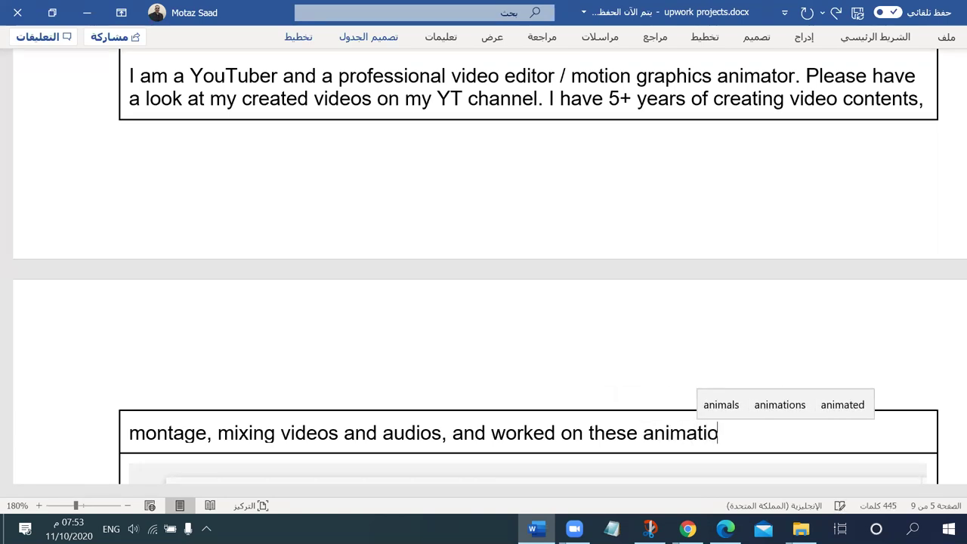
text(n cartoo)
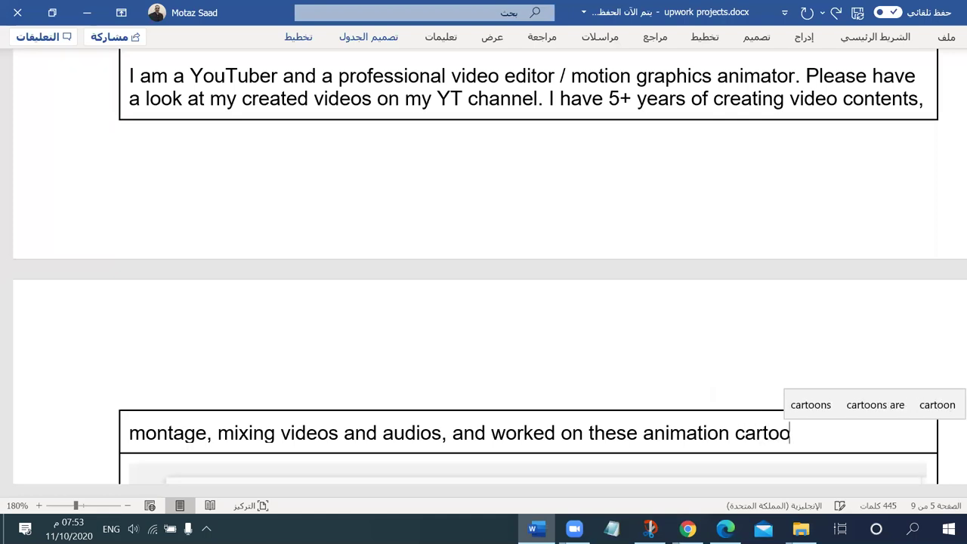
text(ns.)
key(BackSpace)
key(BackSpace)
key(BackSpace)
text(s)
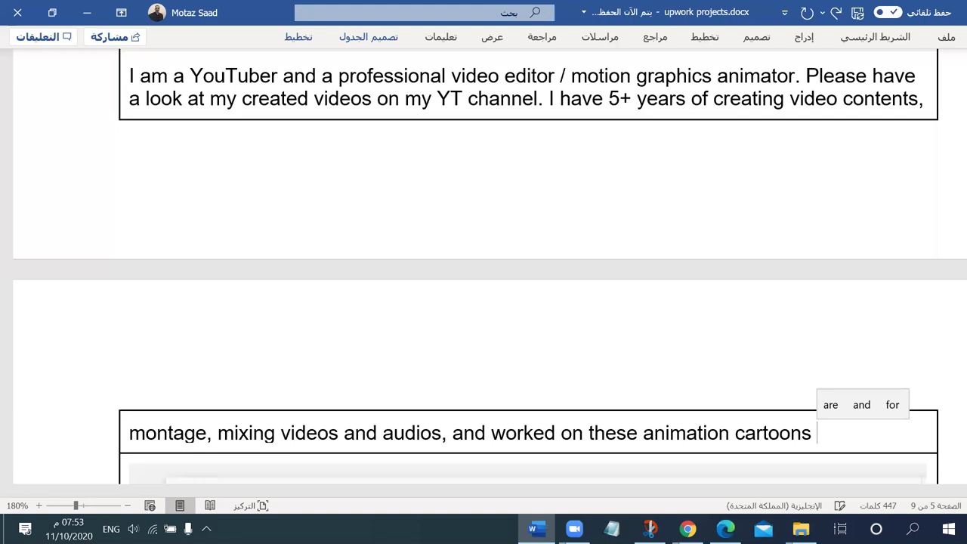
Step: Replace "these" before "animation cartoons" with "X and Y" and end the sentence with a period
double_click(603, 433)
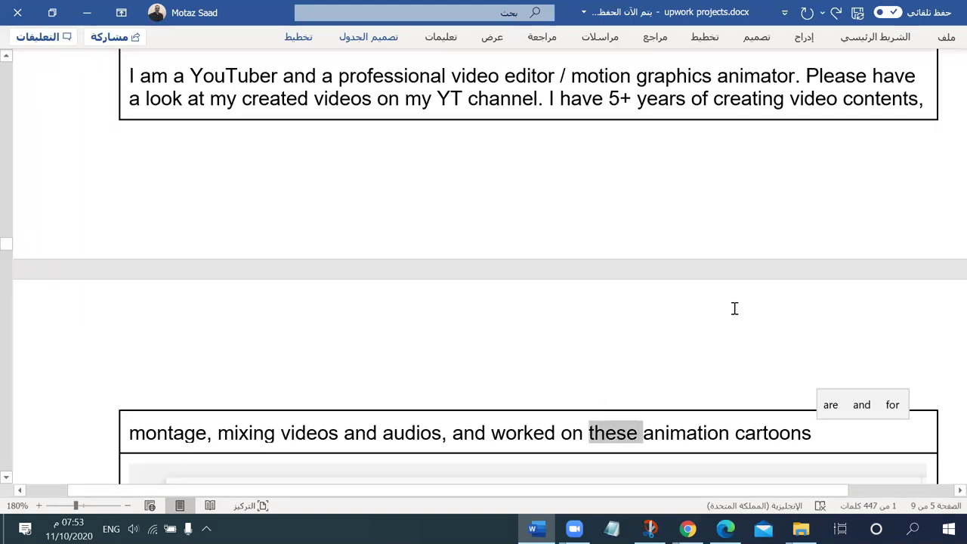
text(X and Y)
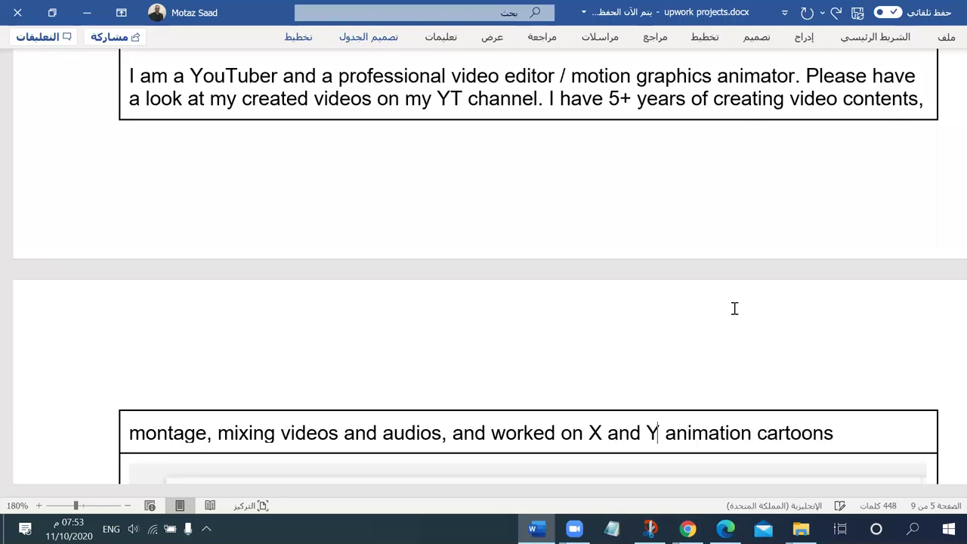
text(.)
Step: Review the "X and Y" animation cartoons wording and the YT channel mention in the proposal introduction
double_click(595, 432)
double_click(789, 432)
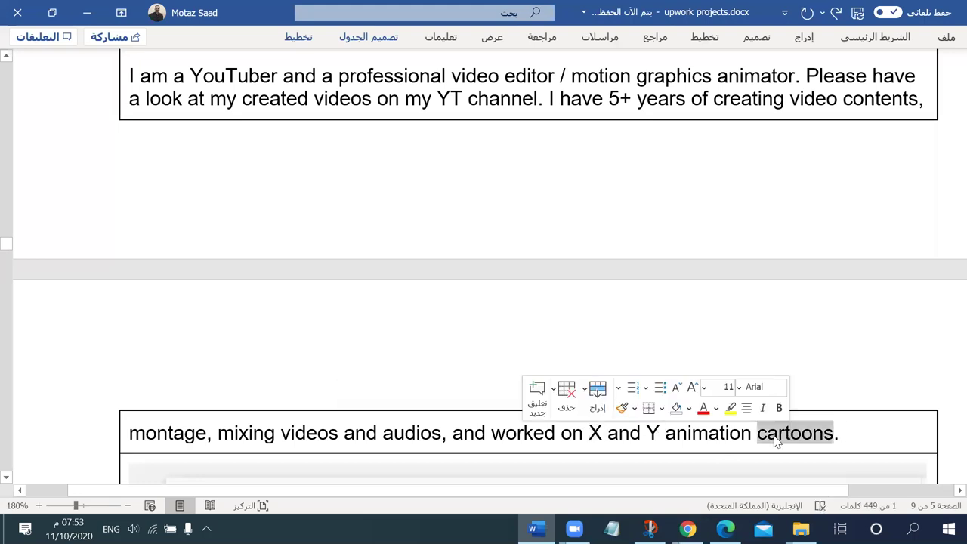
click(614, 433)
scroll(628, 400, down, 1)
drag(589, 368, 704, 368)
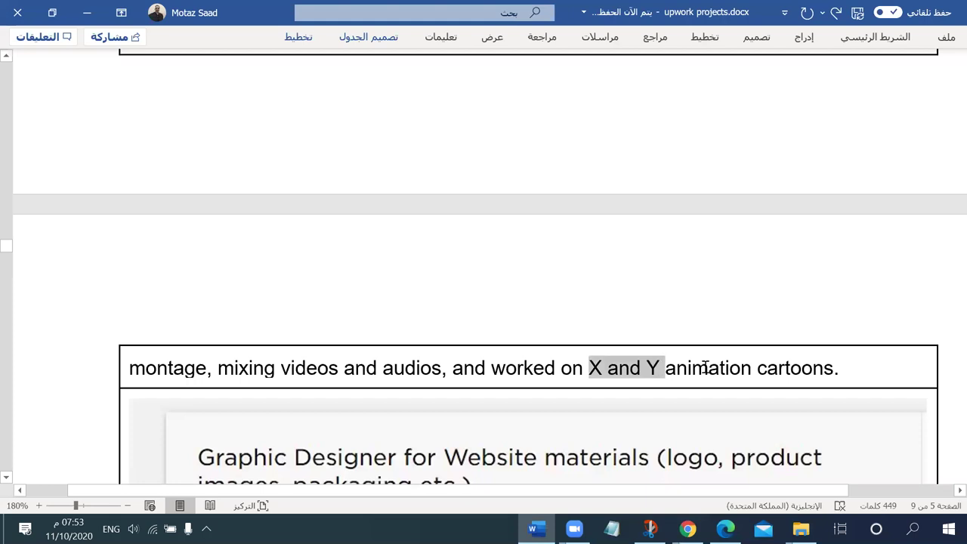
click(846, 367)
scroll(682, 339, down, 5)
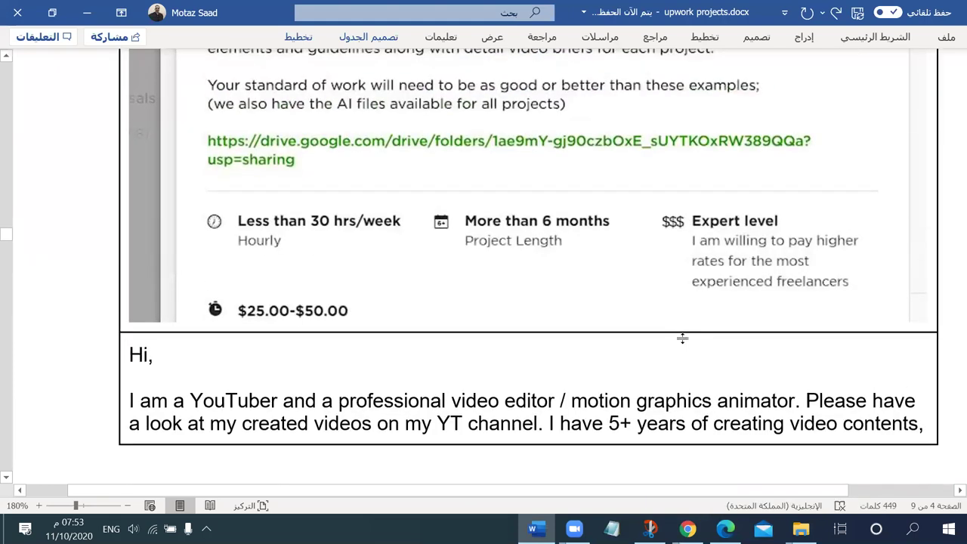
drag(538, 423, 430, 423)
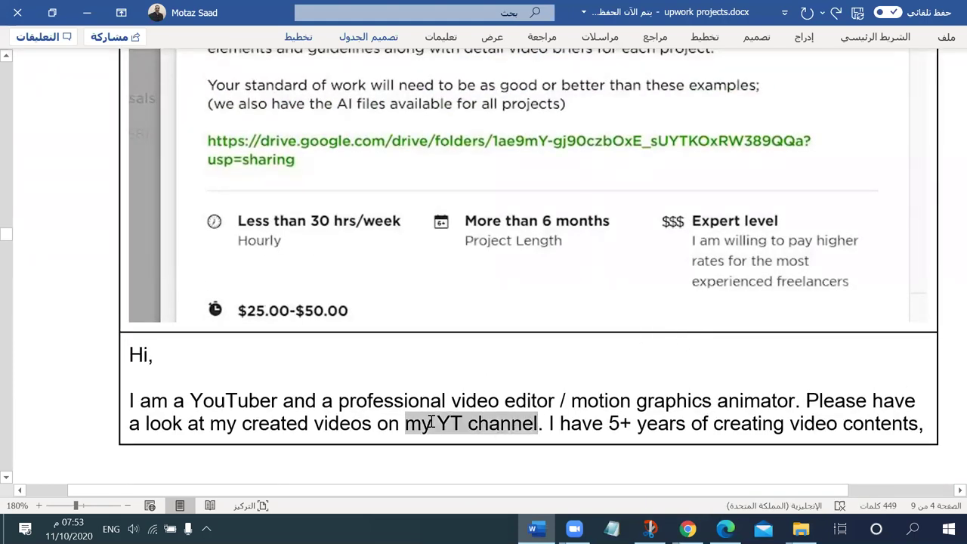
Step: Start another sentence after "animation cartoons." with "Please have a look at a sample of my work"
key(shift+F5)
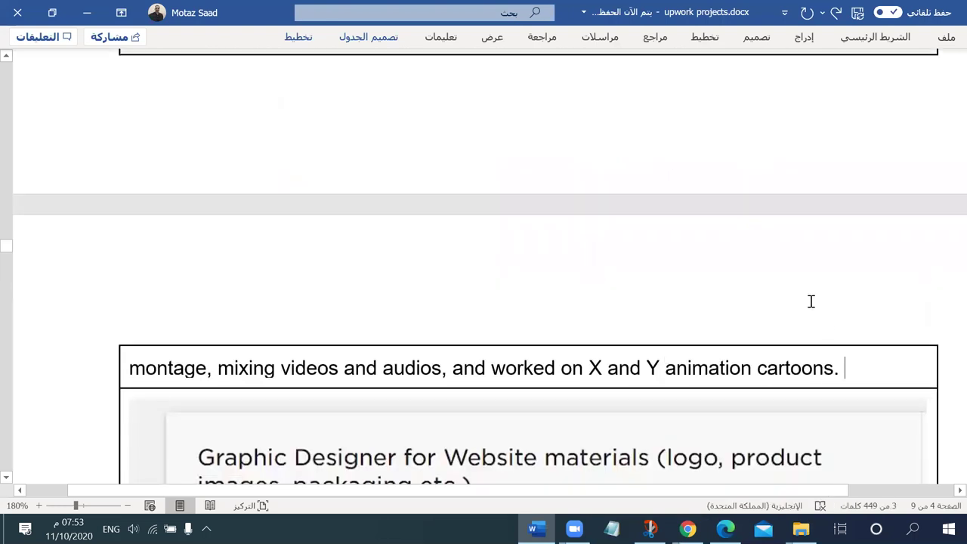
text(Ple)
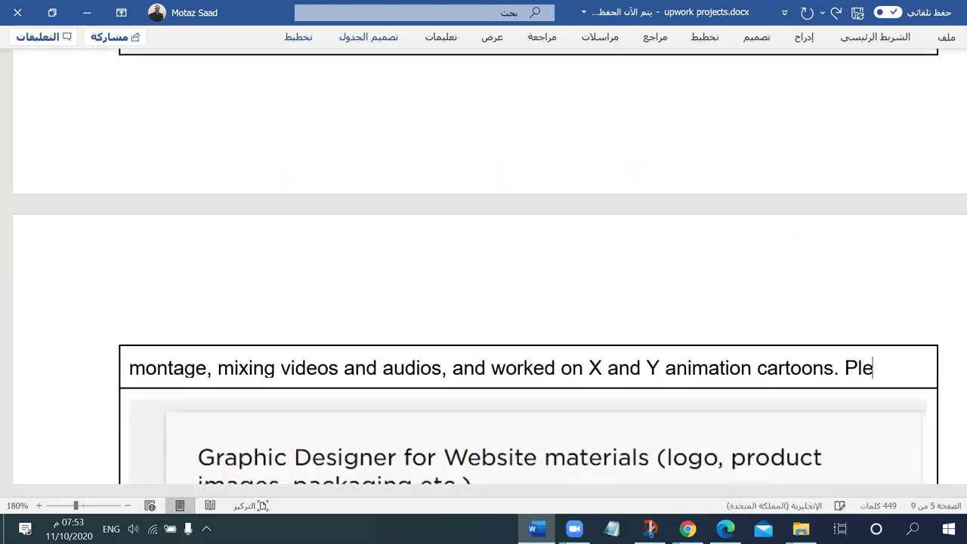
text(ase have a look at )
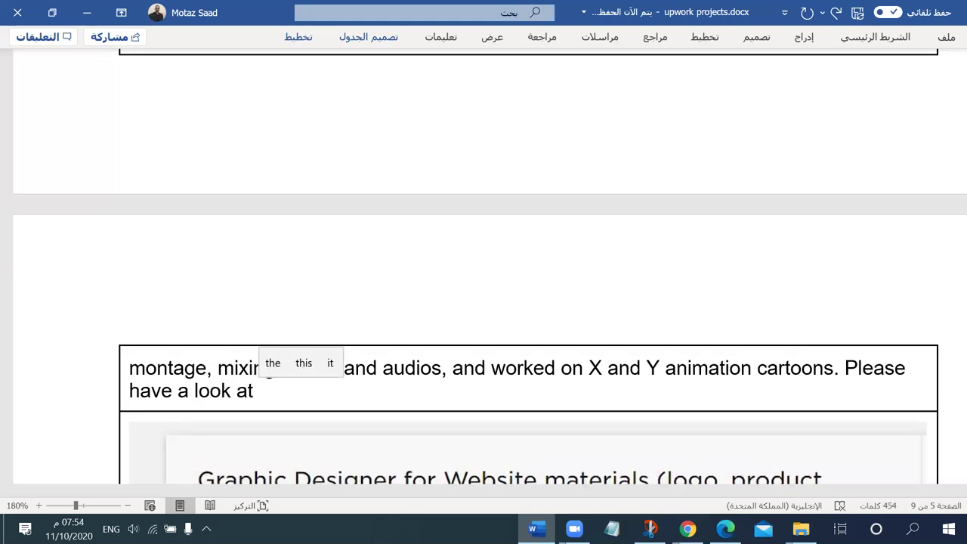
text(a sample )
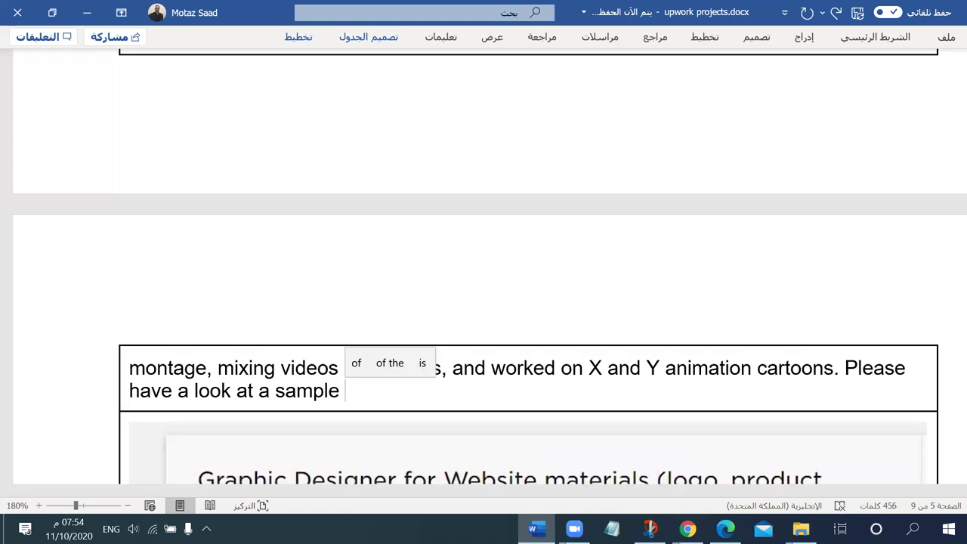
text(of my)
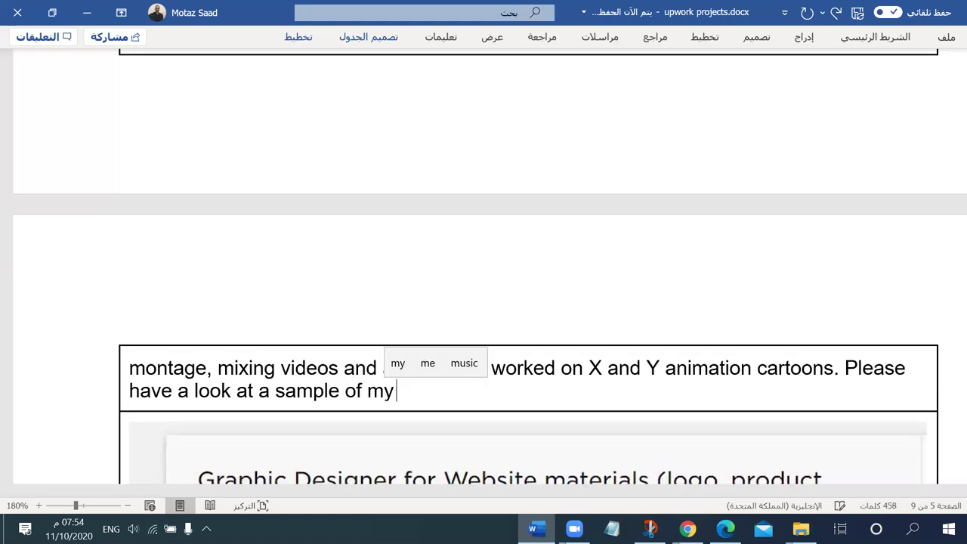
text( work a)
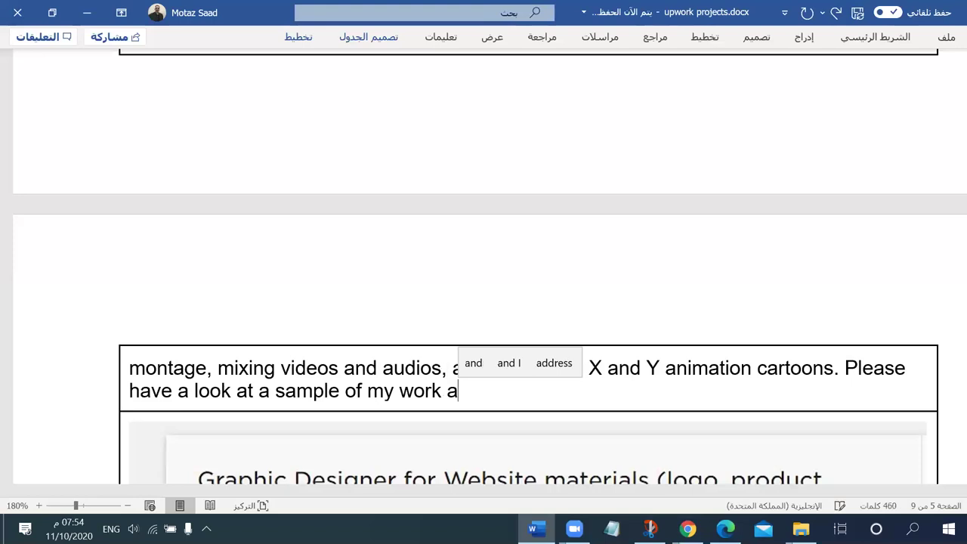
Step: Finish the work sample sentence with "in the portfolio at this link."
key(BackSpace)
text(in the )
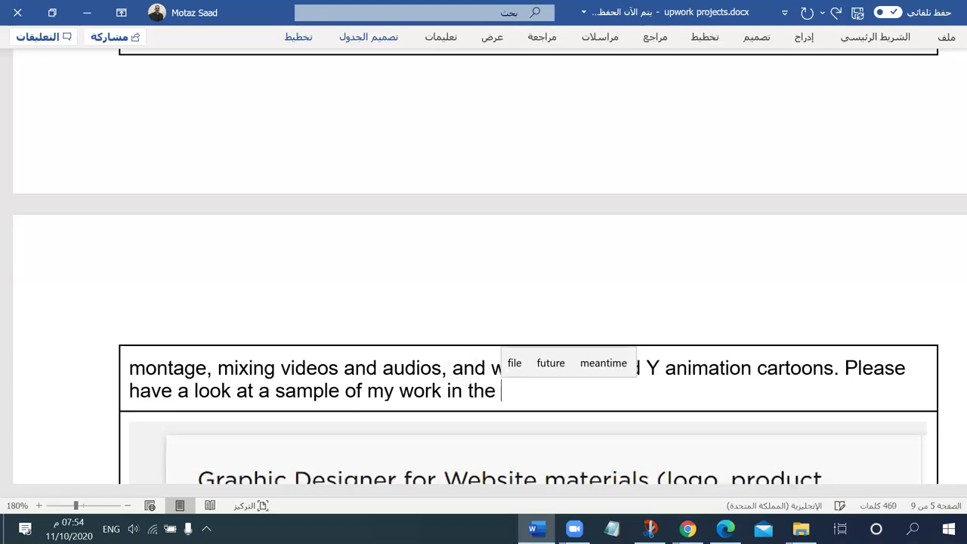
text(por)
key(Up)
key(Right)
key(Return)
text(at thios)
key(BackSpace)
key(BackSpace)
text(s link.)
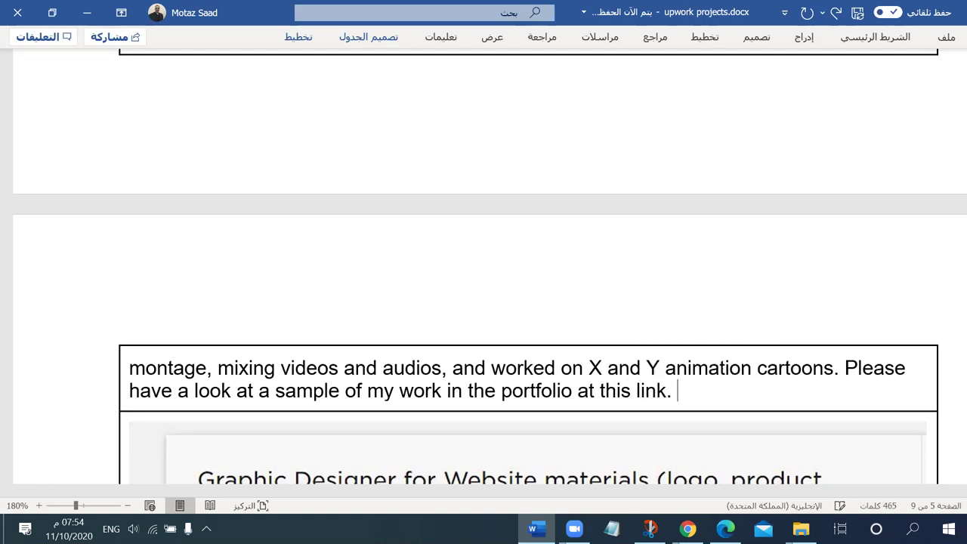
Step: Start a new line after the portfolio link sentence and recheck the motion graphics job description against the proposal
key(Return)
scroll(317, 256, up, 10)
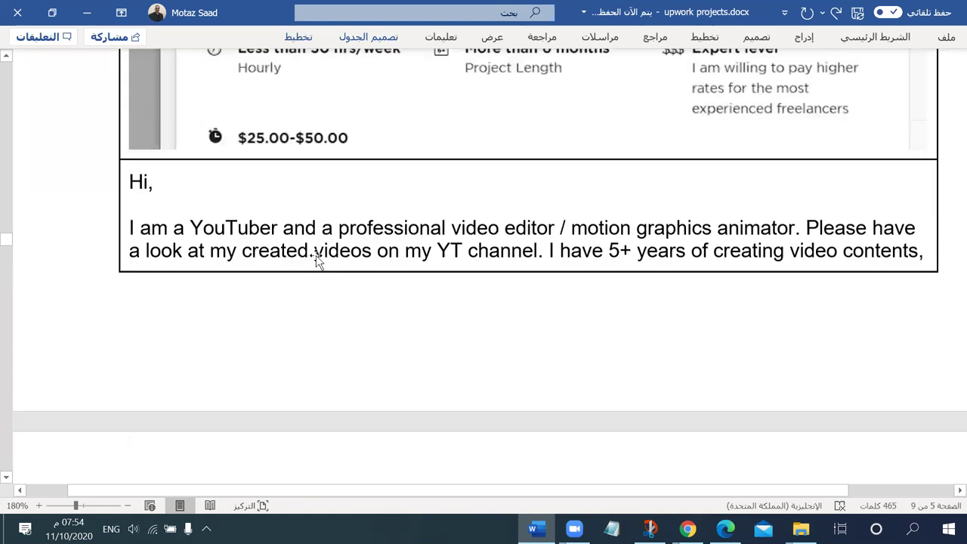
scroll(491, 355, up, 1)
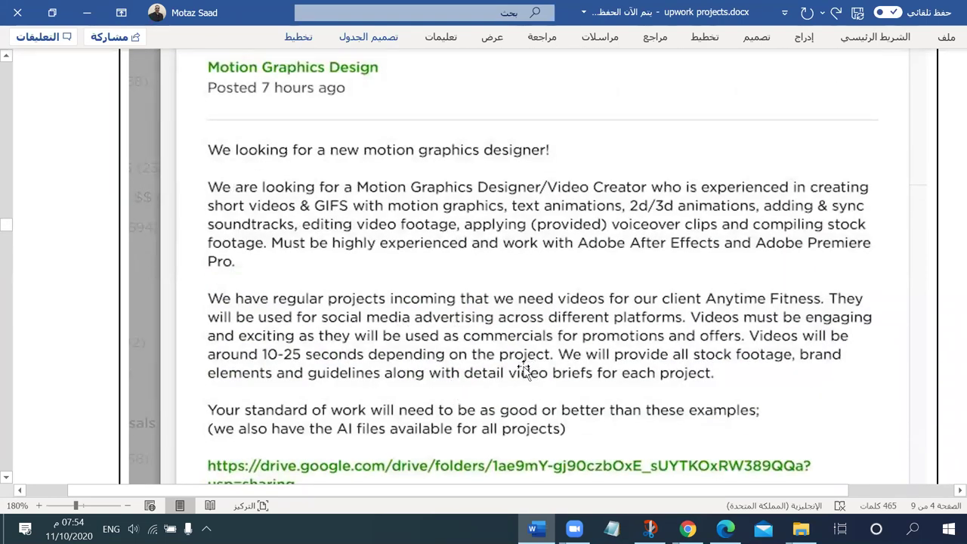
scroll(525, 370, down, 6)
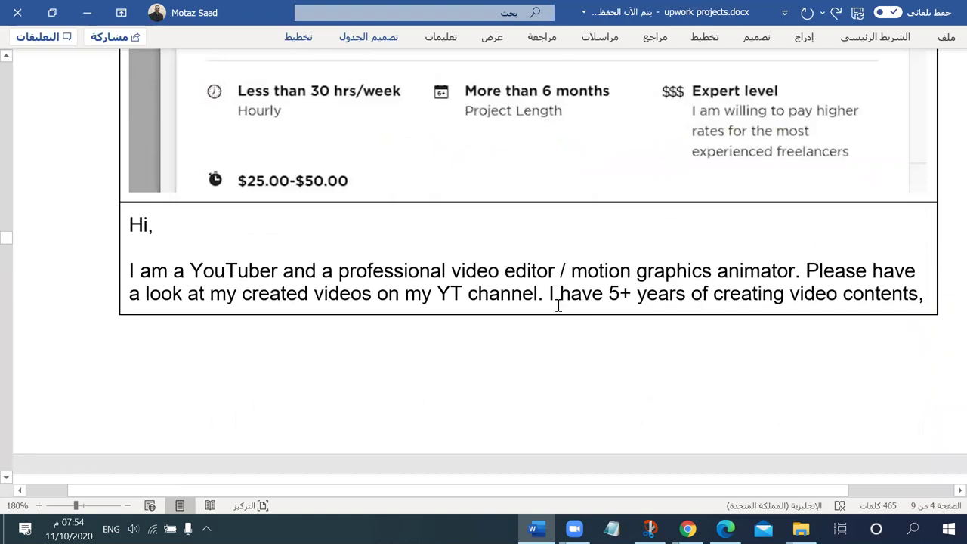
Step: Review the proposal's "have 5+ years" wording, then compare it with the job's requirements and required standard of work
scroll(556, 305, down, 5)
scroll(556, 296, down, 2)
drag(260, 303, 441, 303)
scroll(244, 317, up, 3)
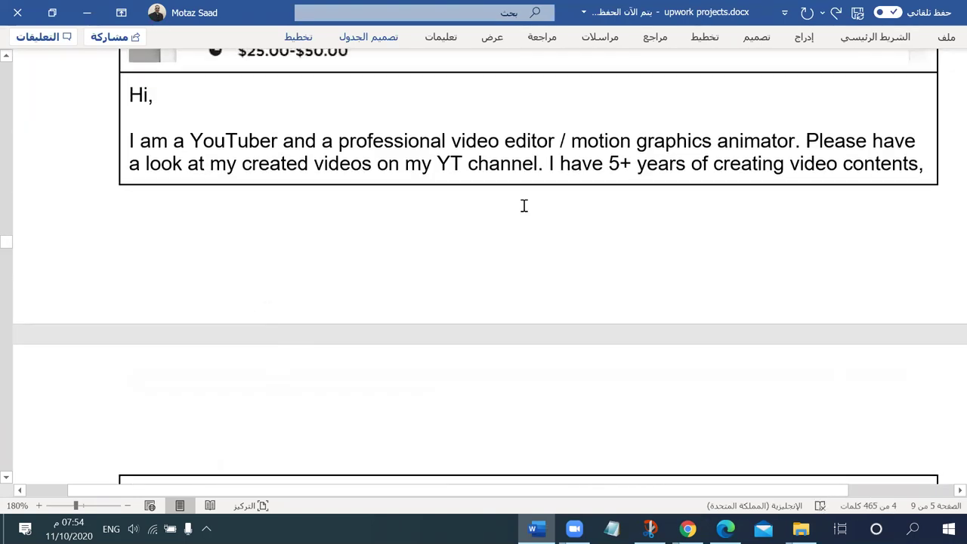
drag(588, 174, 690, 165)
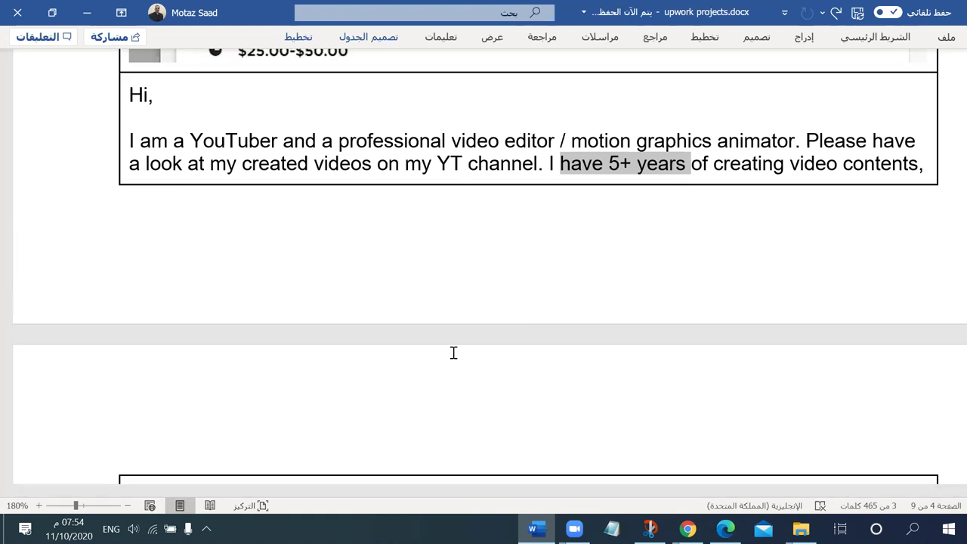
scroll(441, 262, up, 4)
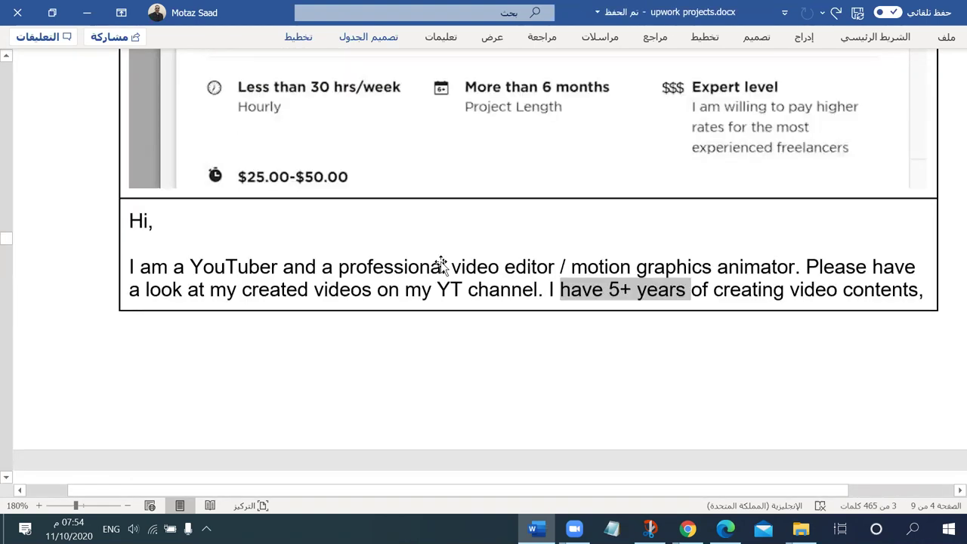
scroll(442, 264, up, 3)
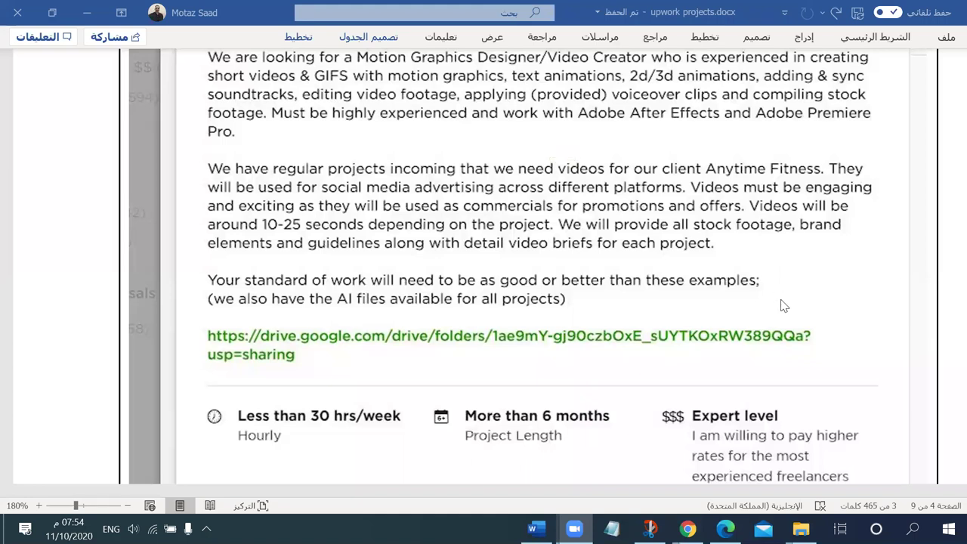
scroll(571, 274, up, 3)
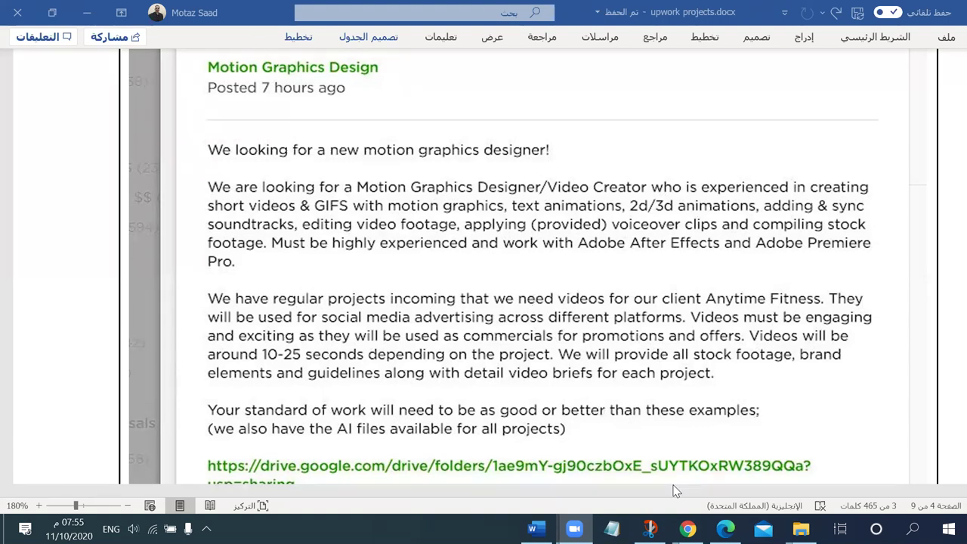
Step: Switch to Chrome and open the "كتابة مقترح 4 مشاريع" assignment from the Moodle course page
mouse_move(688, 529)
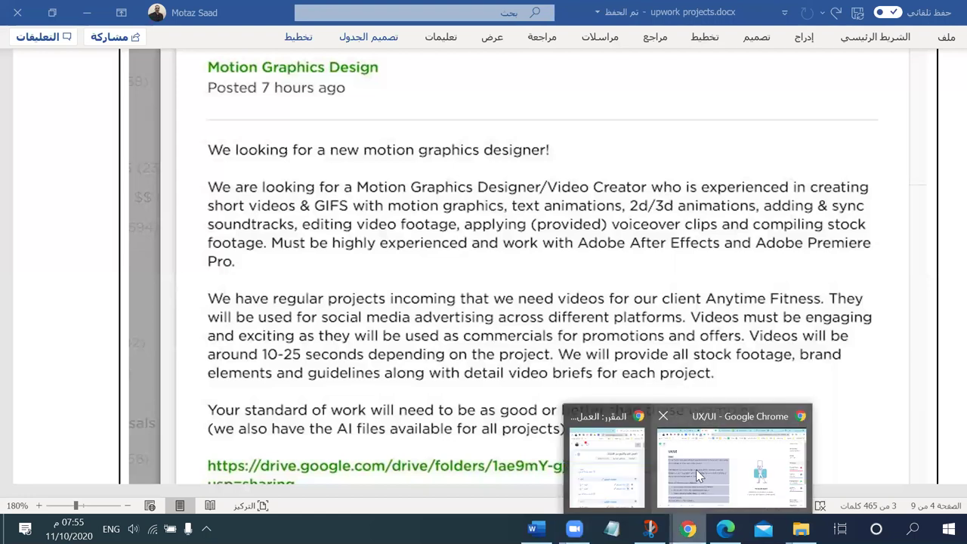
click(696, 469)
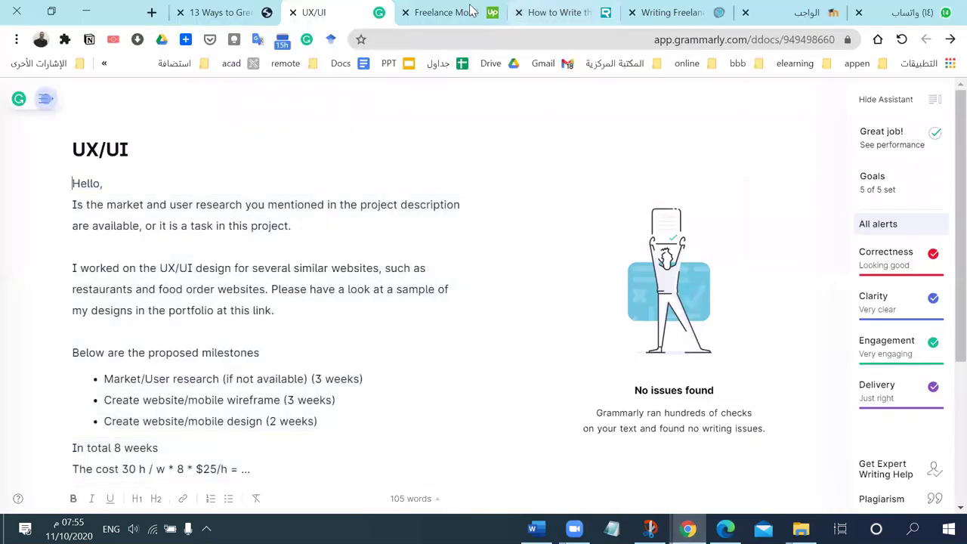
click(805, 12)
scroll(563, 204, up, 15)
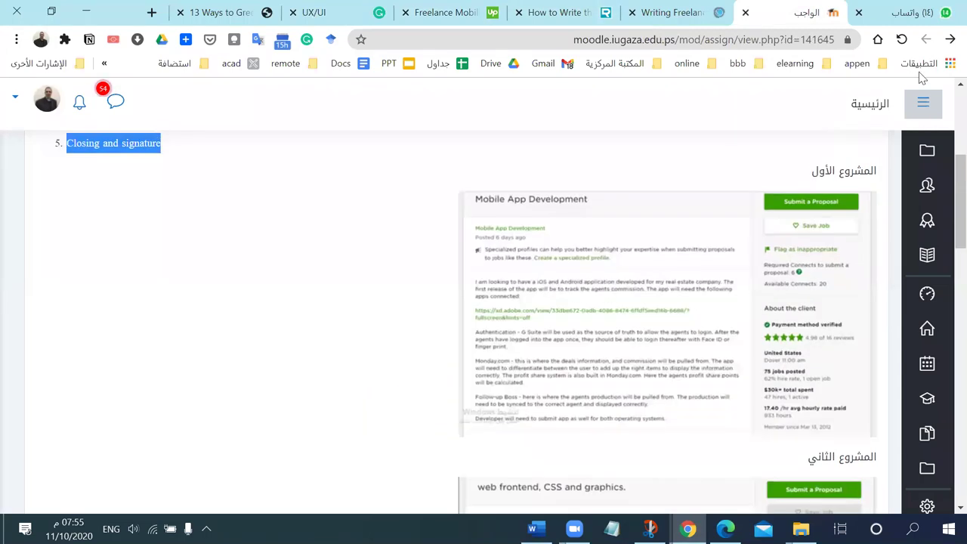
click(949, 39)
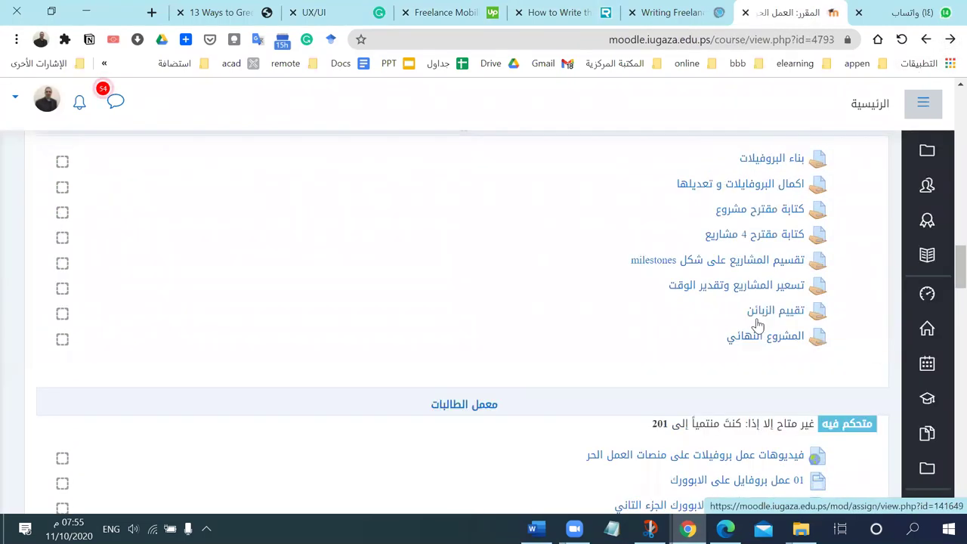
click(740, 234)
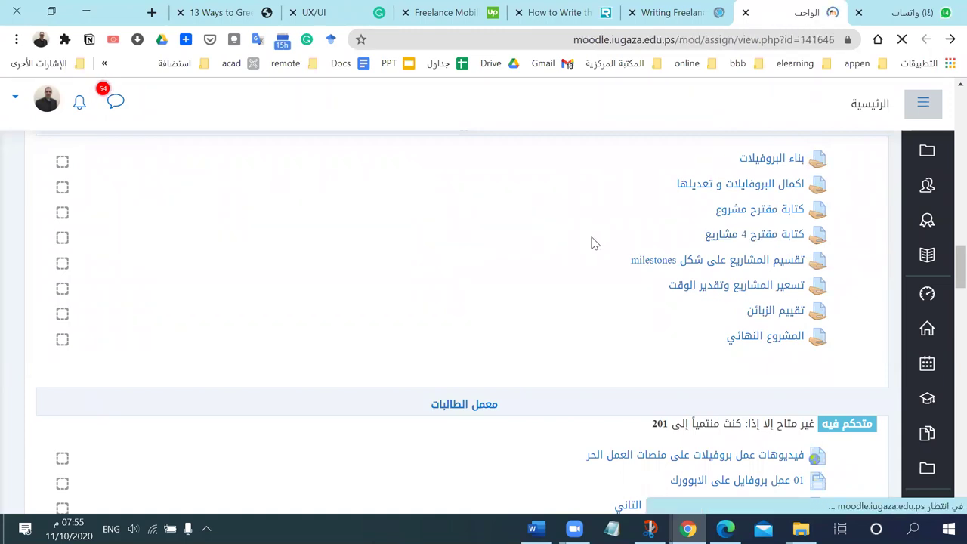
Step: Read the four-project assignment's instructions, covering the Word file, project link, project description, screenshot and proposal
scroll(619, 300, down, 1)
drag(866, 203, 542, 214)
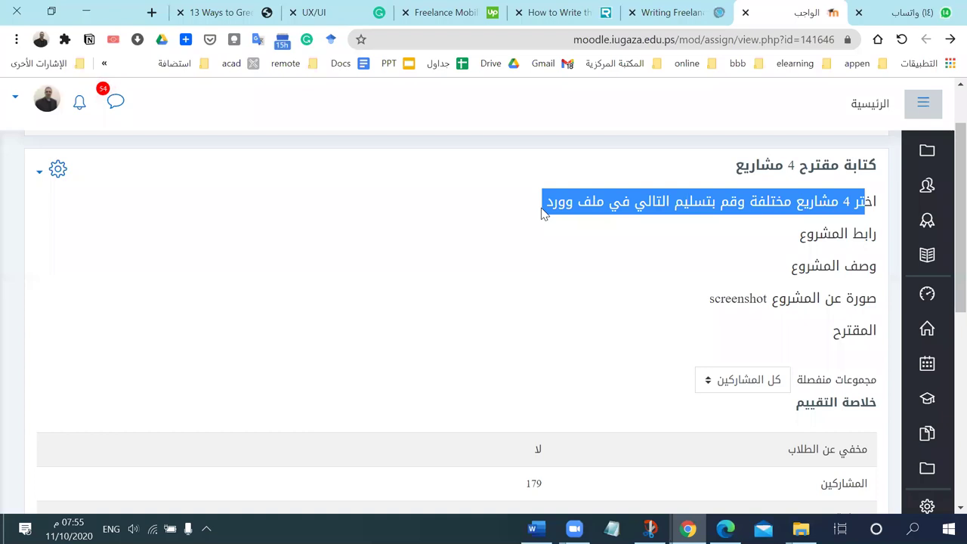
double_click(848, 237)
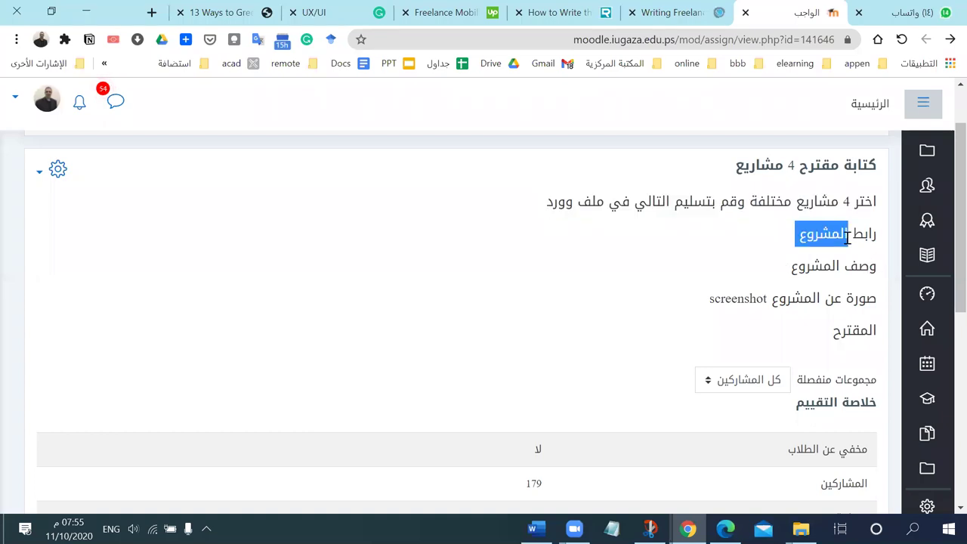
triple_click(847, 237)
triple_click(831, 265)
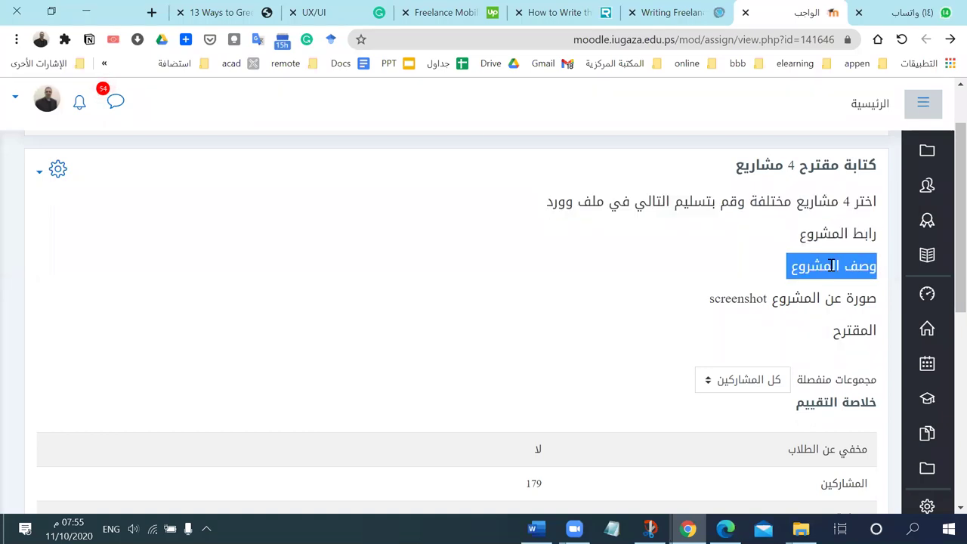
click(821, 302)
triple_click(843, 264)
triple_click(843, 300)
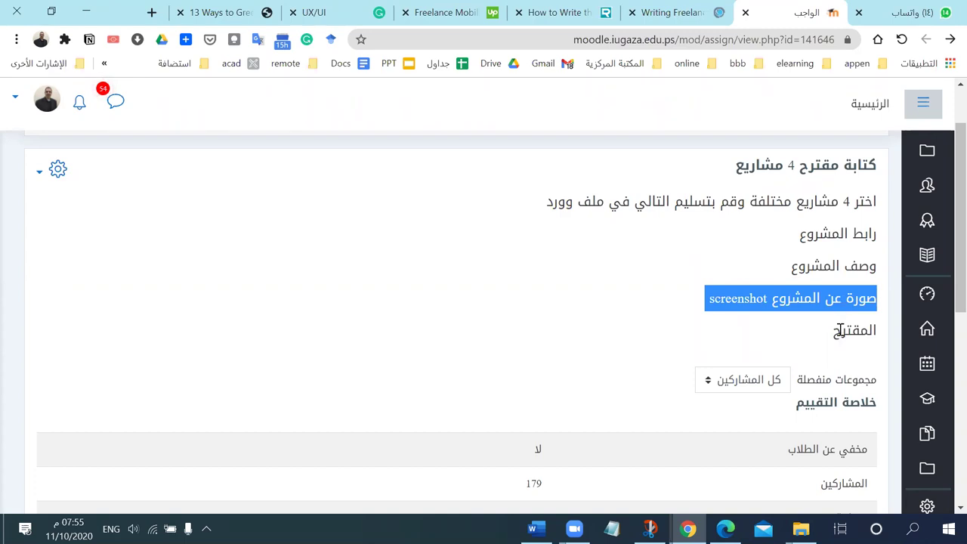
double_click(840, 330)
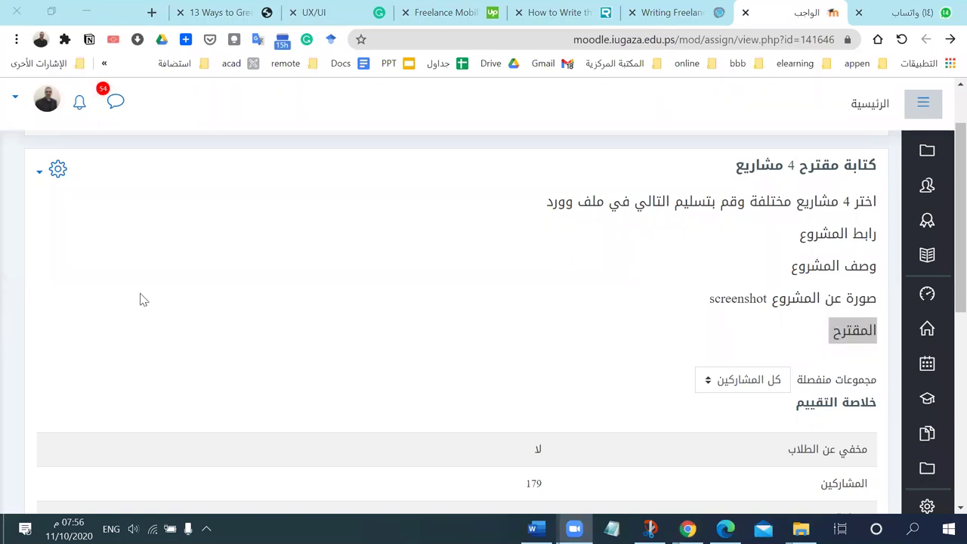
click(302, 264)
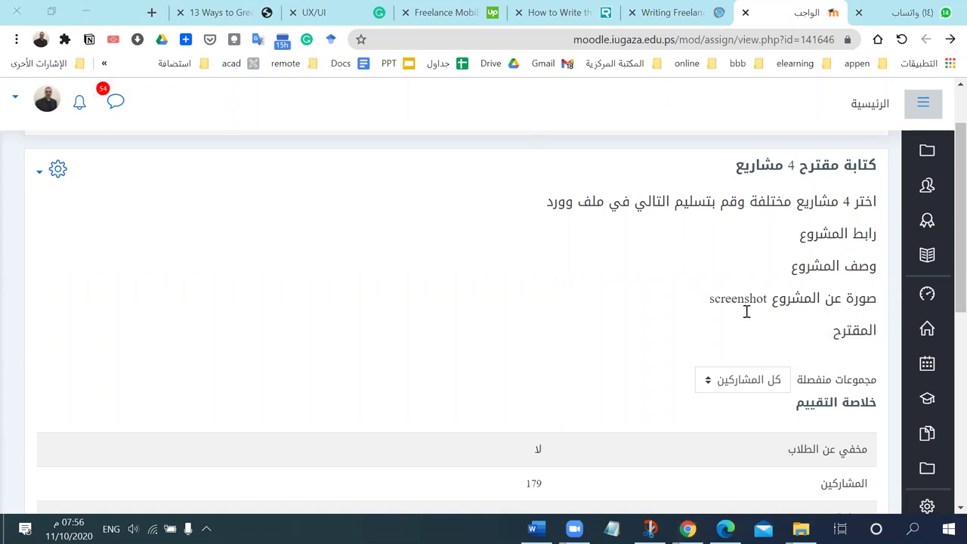
scroll(390, 154, up, 1)
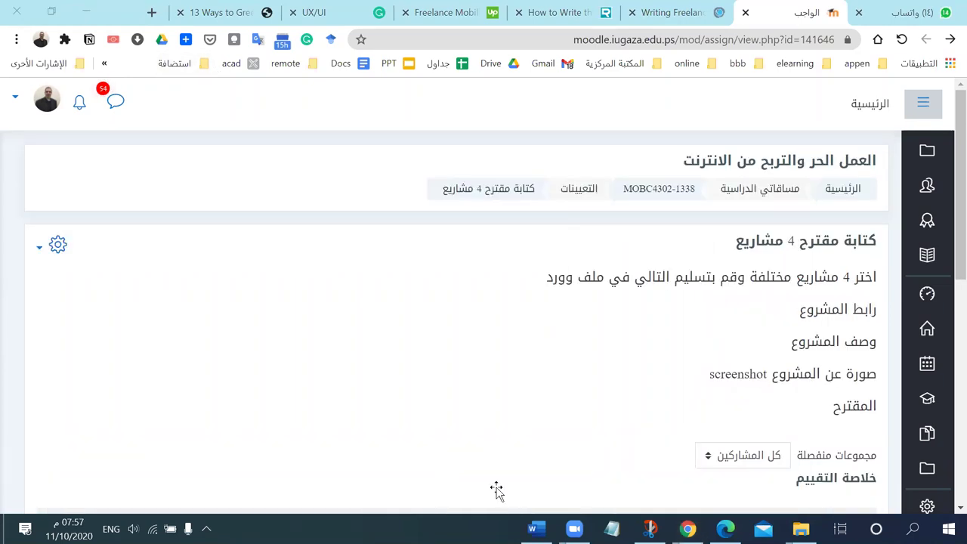
Step: Switch back to upwork projects.docx in Word and reread the proposal opening and the motion graphics job description
key(alt+Tab)
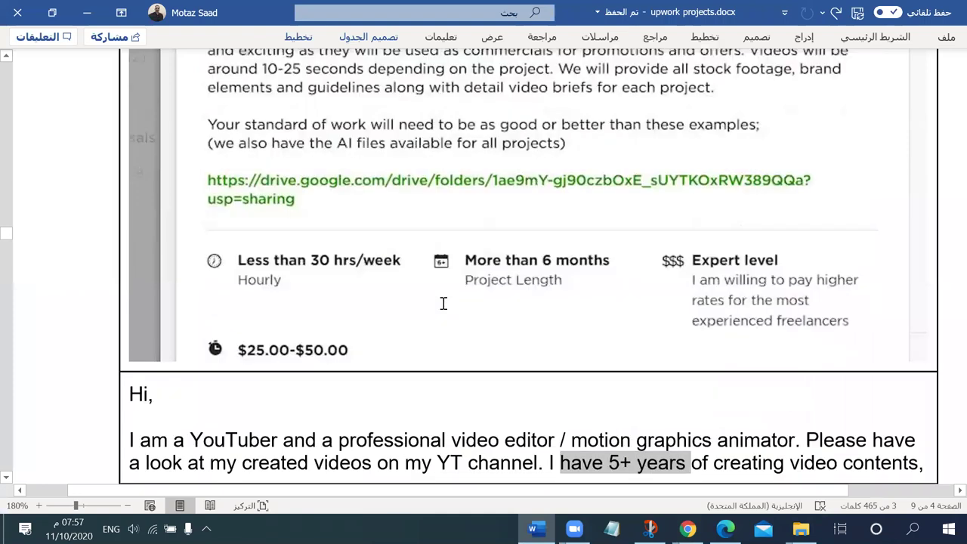
scroll(443, 302, down, 10)
scroll(443, 303, up, 2)
scroll(443, 303, down, 4)
scroll(441, 302, up, 8)
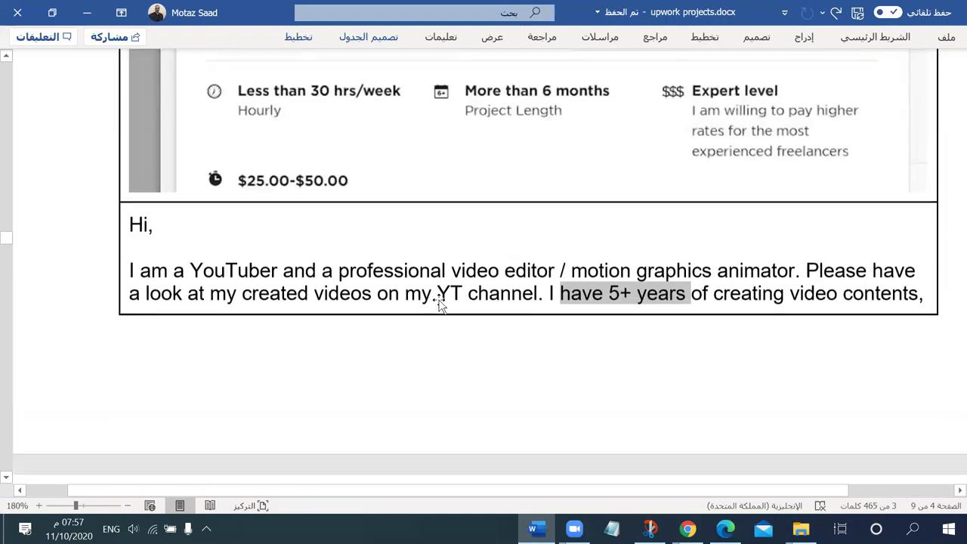
scroll(439, 302, up, 2)
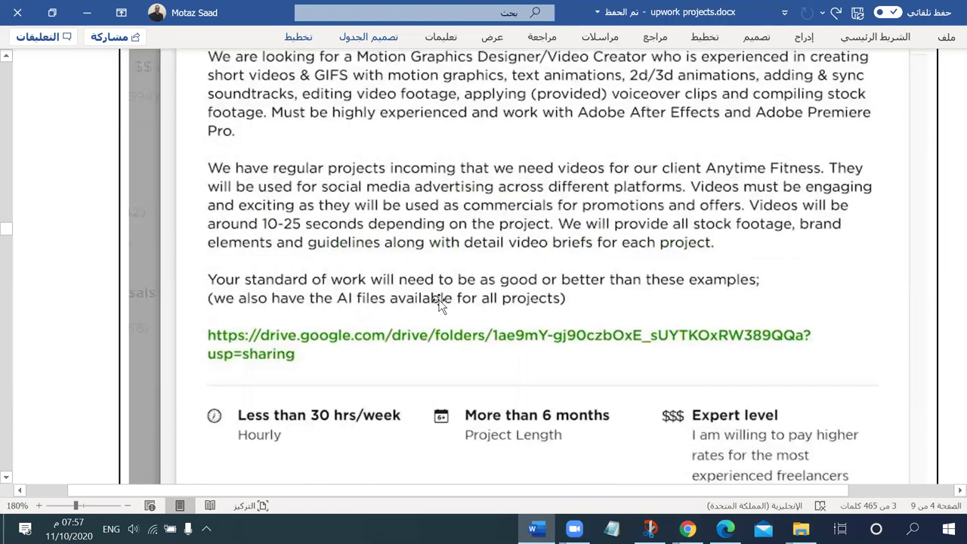
scroll(439, 302, up, 4)
scroll(439, 302, down, 2)
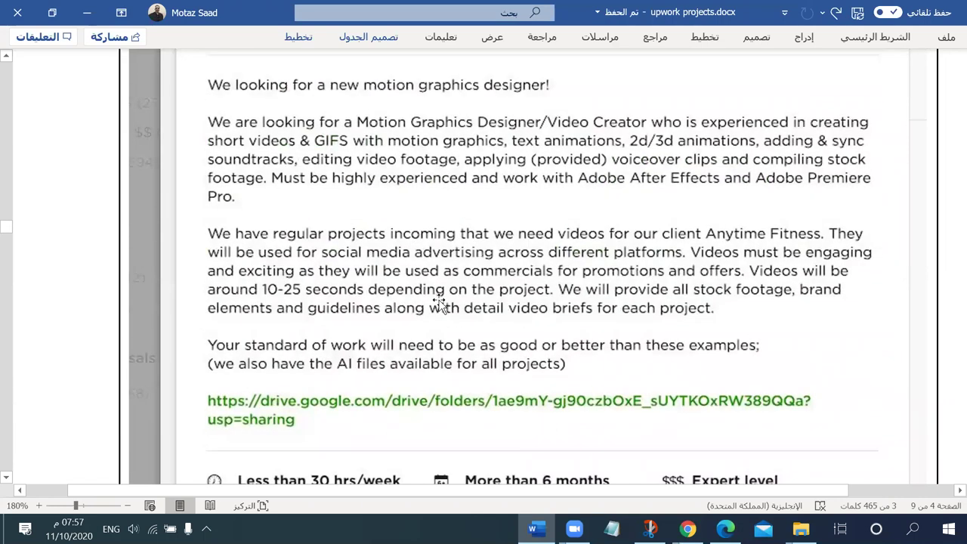
Step: Start a new paragraph, separated by a blank line, below the portfolio link sentence in the proposal
scroll(439, 303, down, 15)
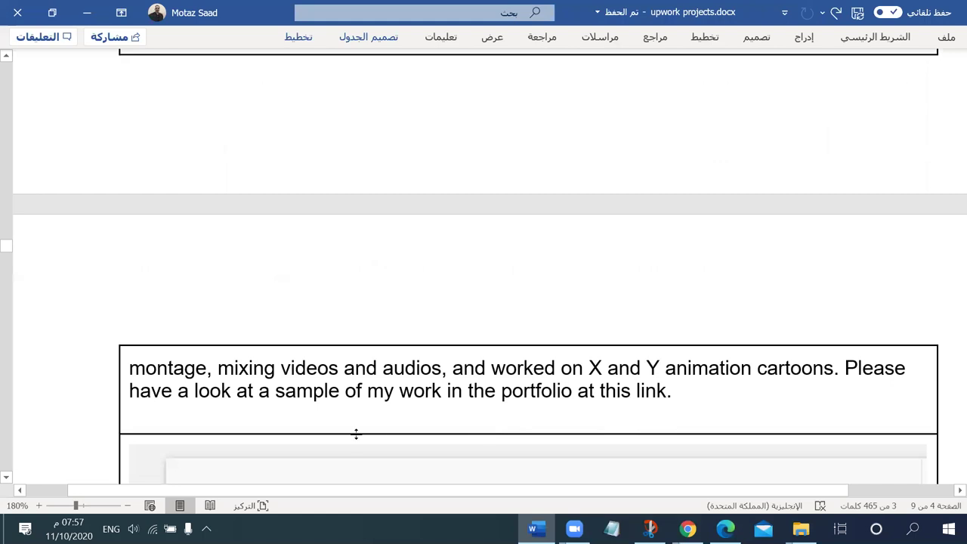
click(181, 412)
key(Return)
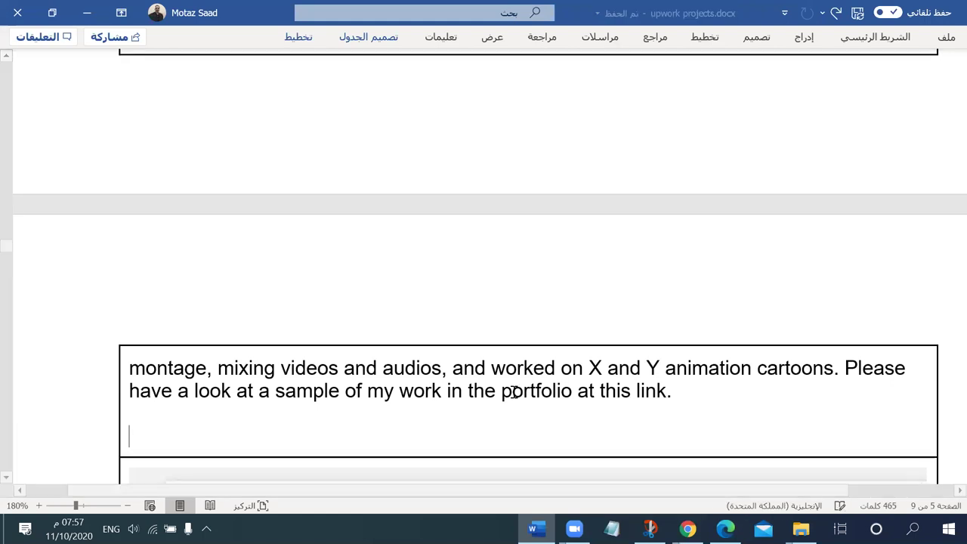